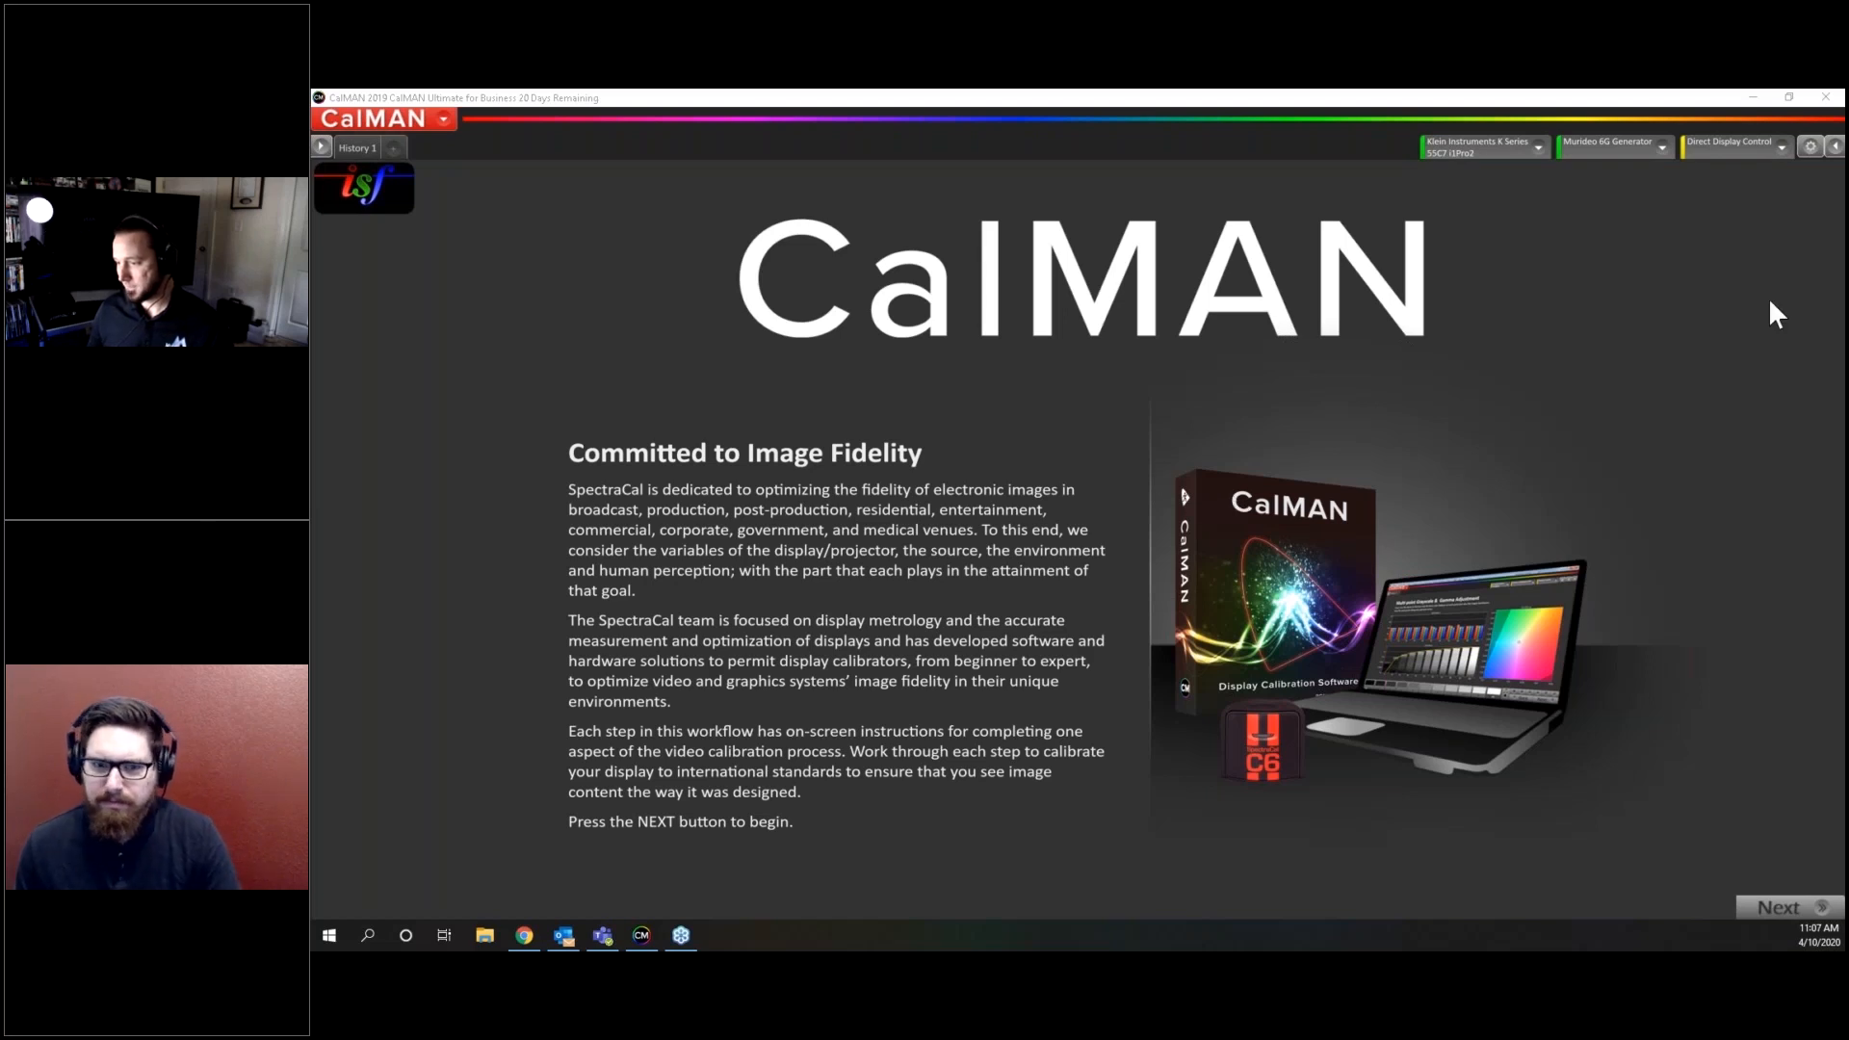
left_click(445, 121)
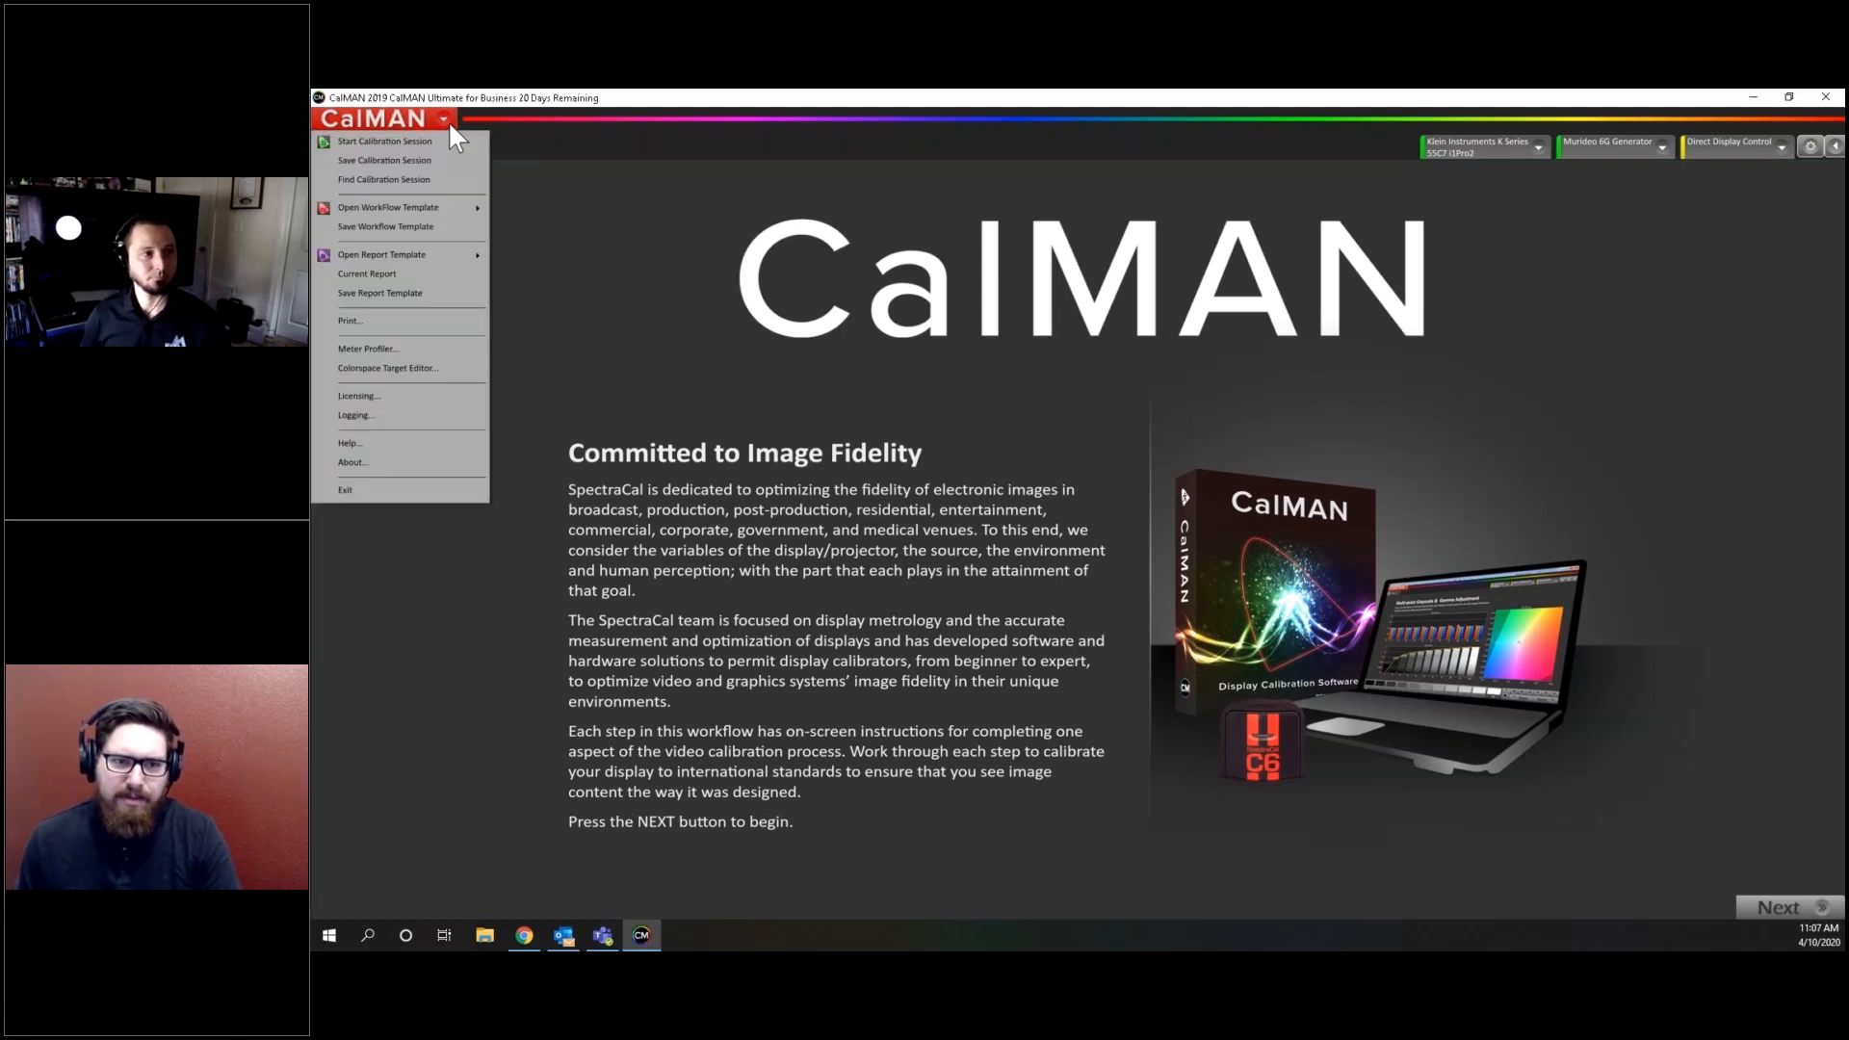
mouse_move(449, 204)
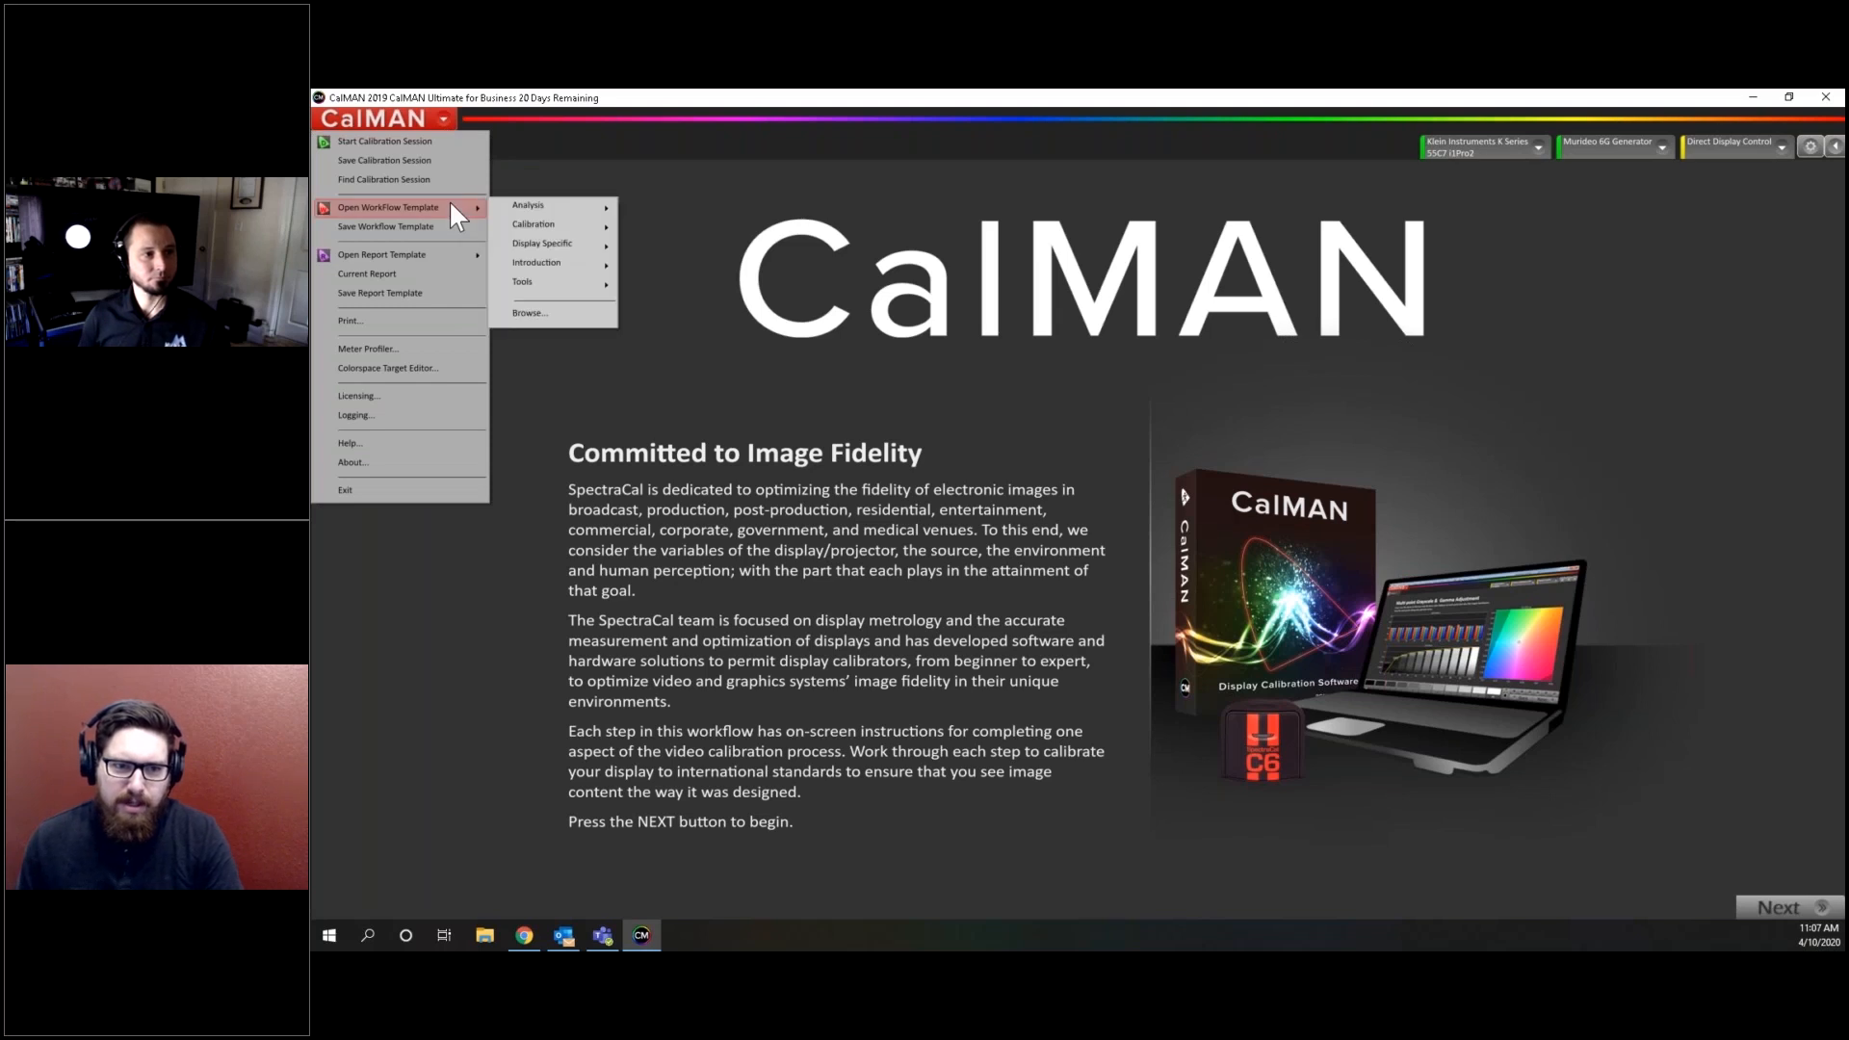
mouse_move(547, 270)
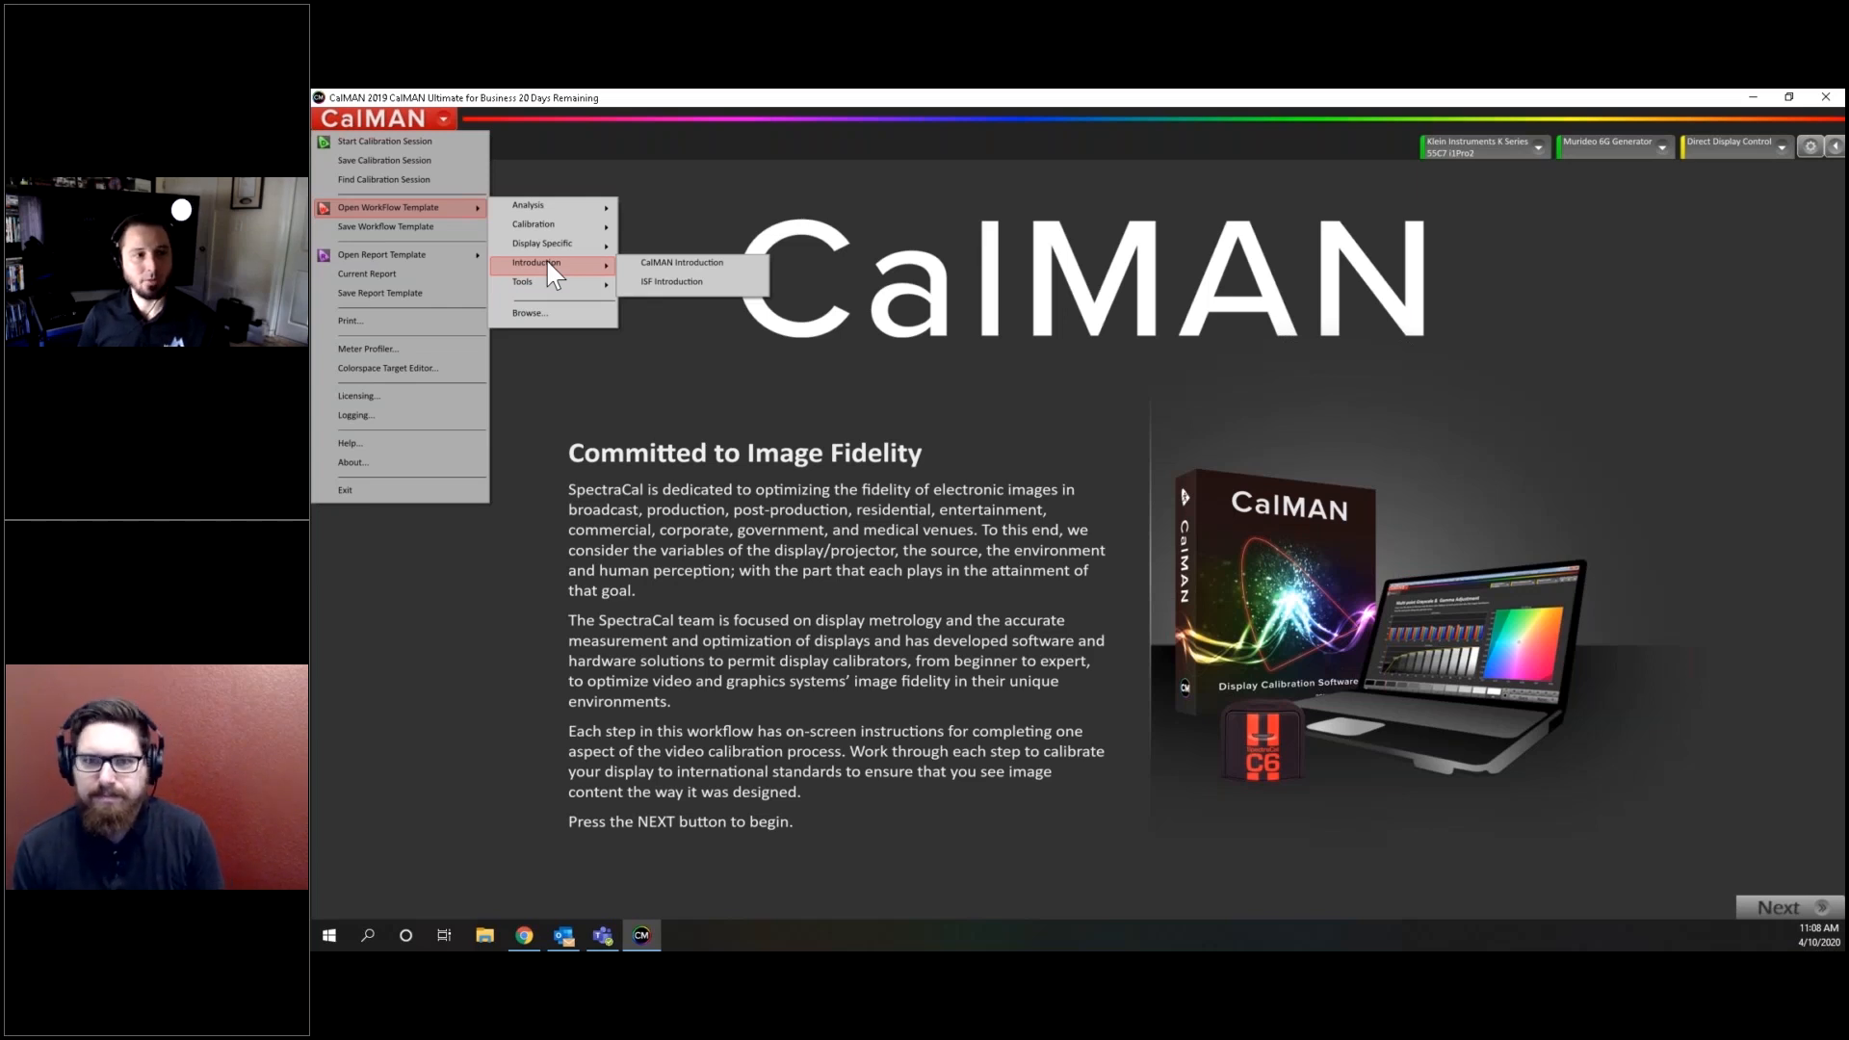
left_click(605, 386)
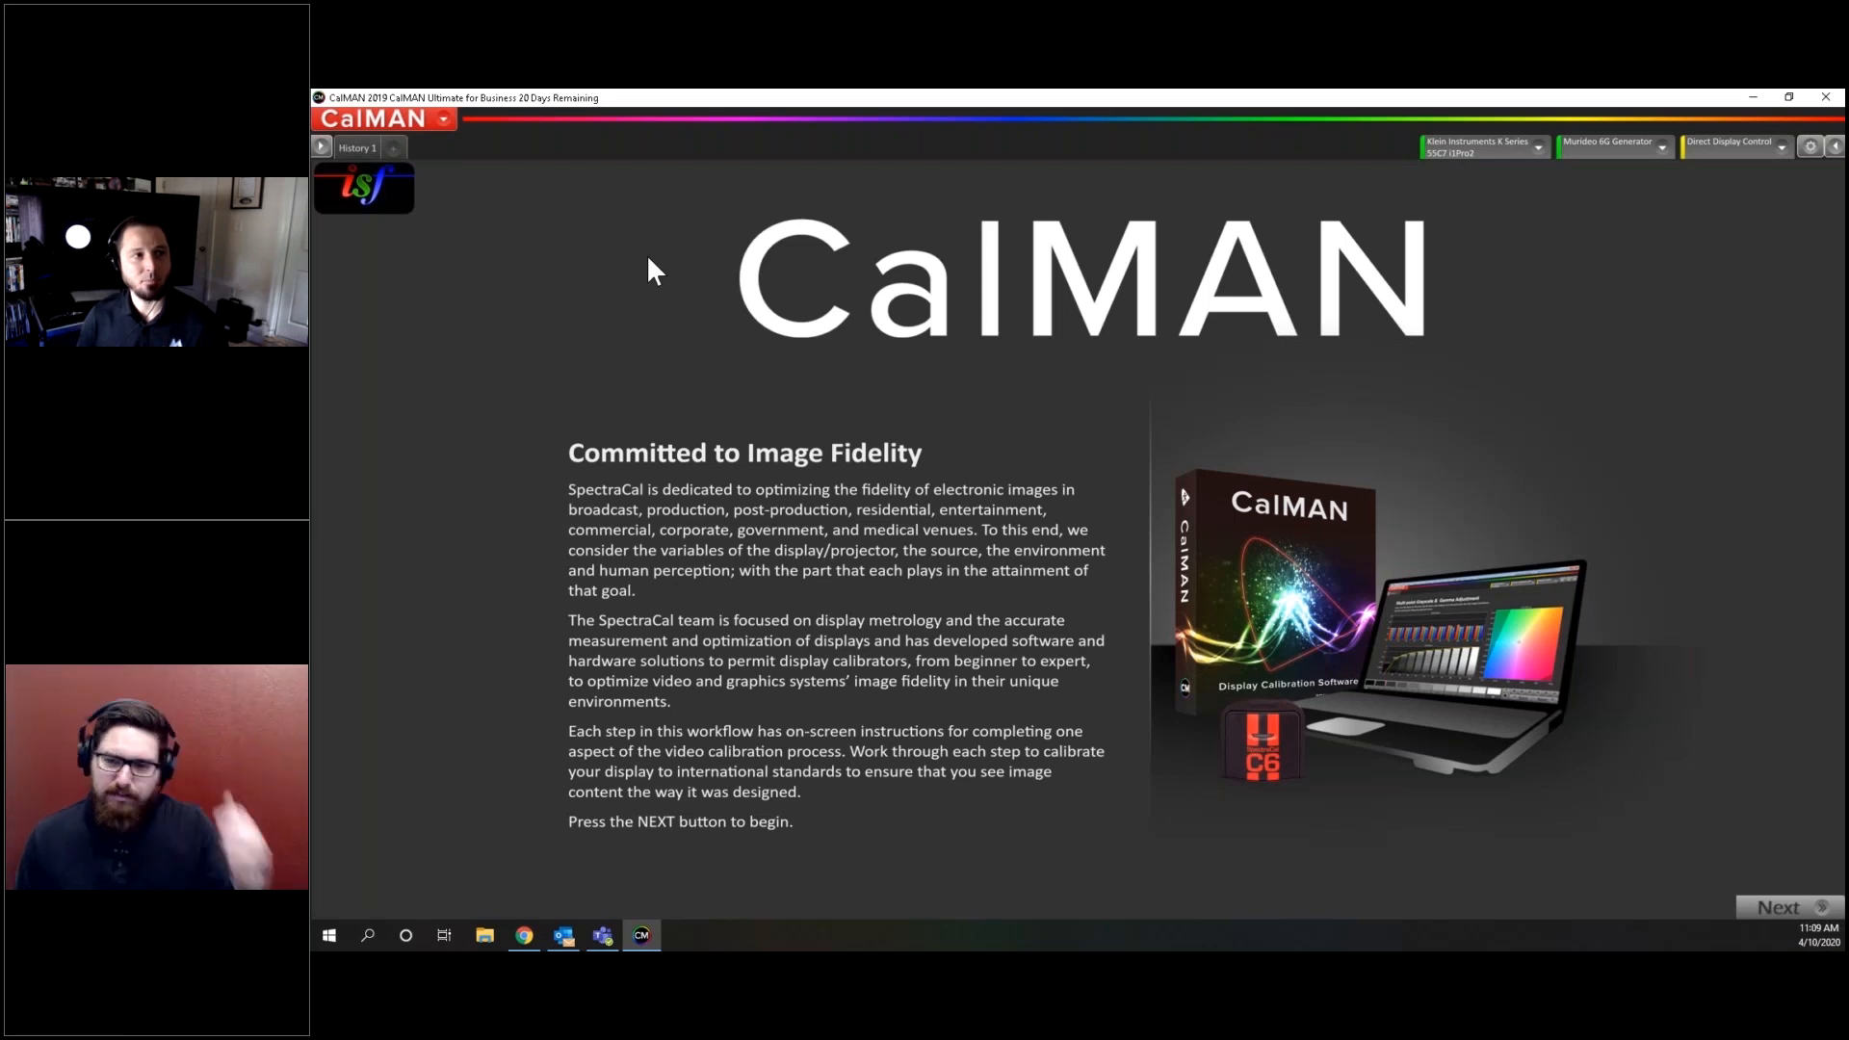
Examine the setup fields for starting a calibration session, and close the form without starting one
left_click(442, 121)
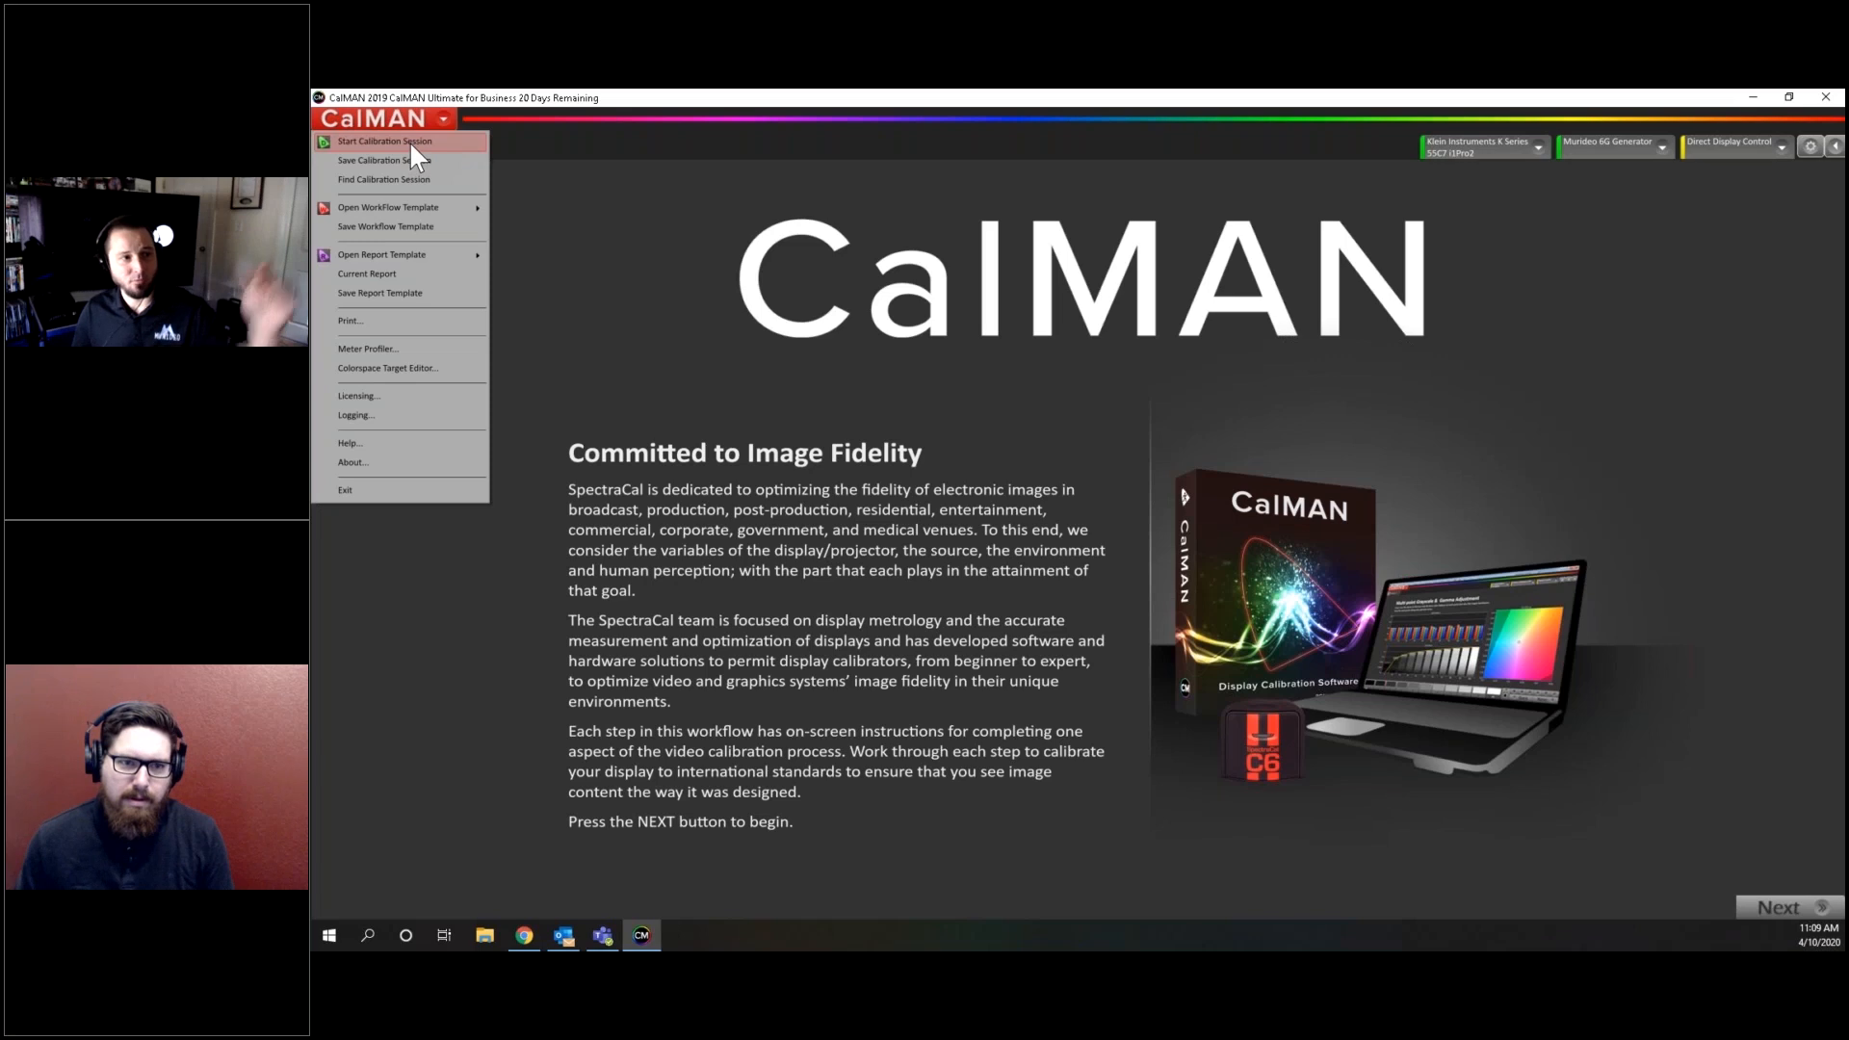
left_click(408, 140)
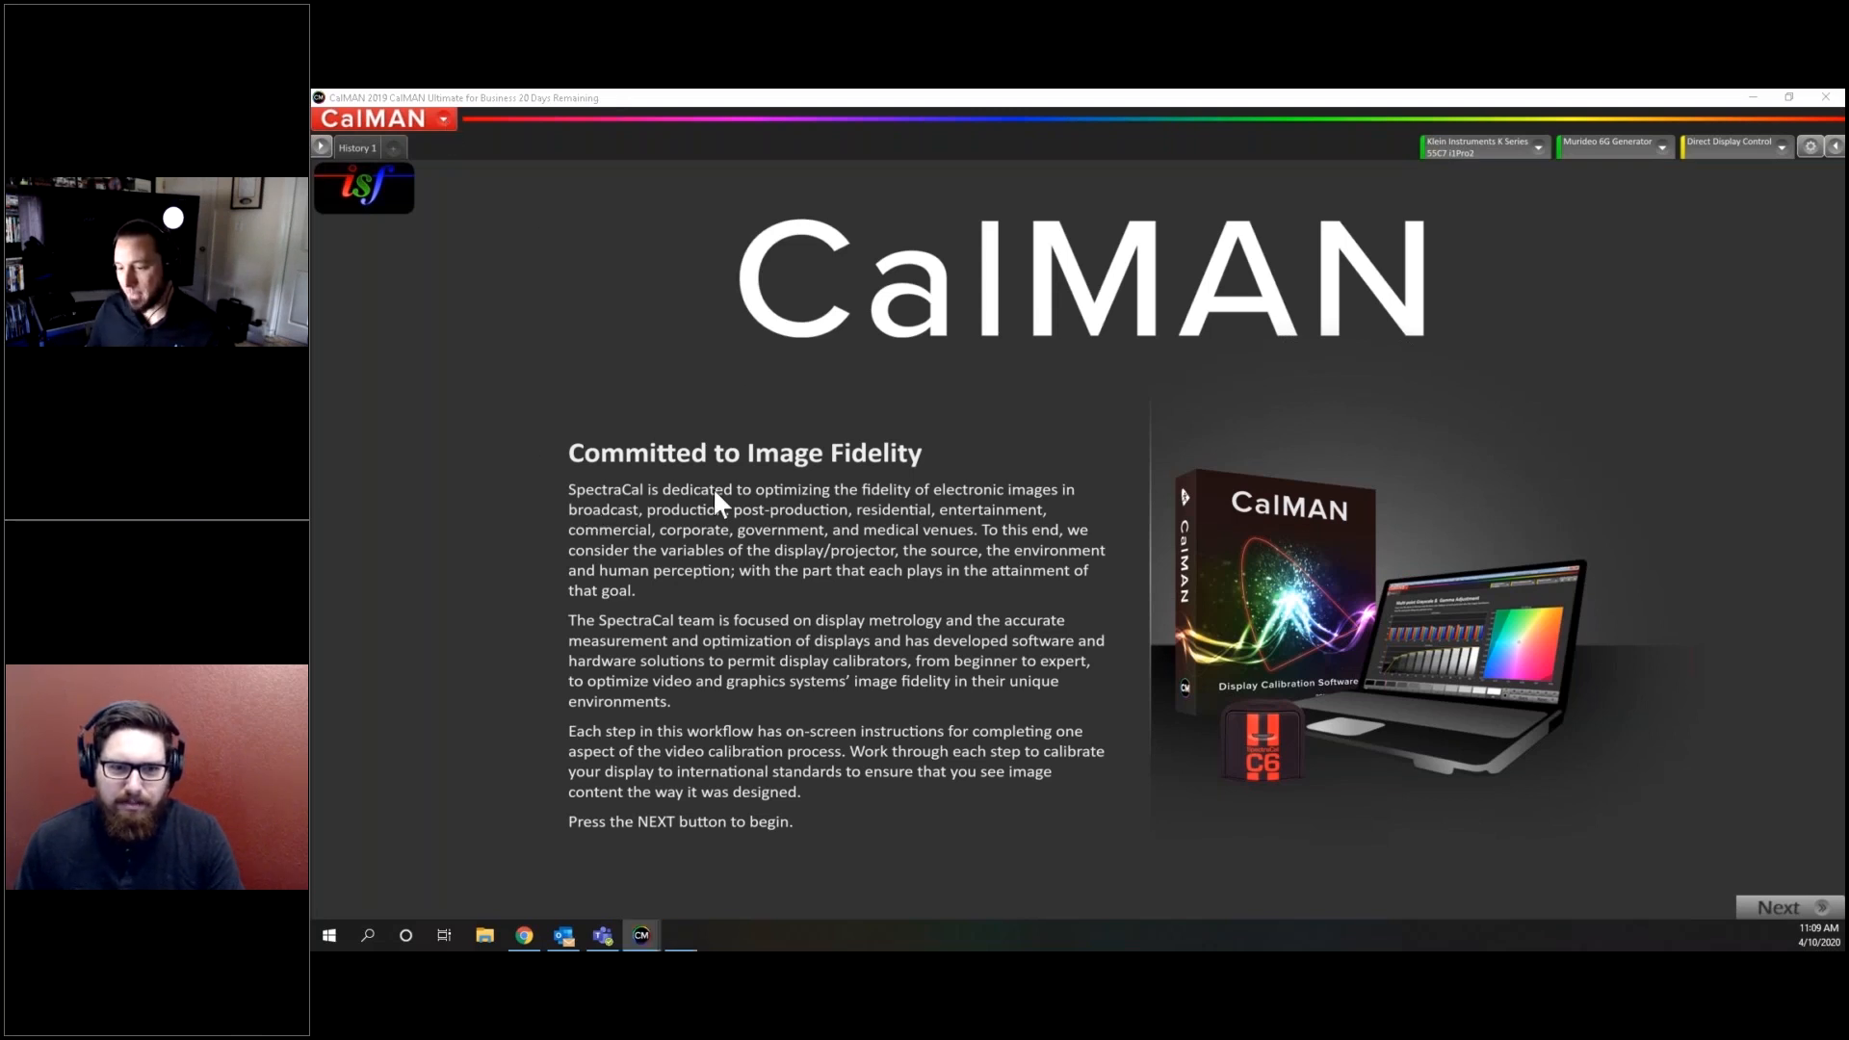
left_click_drag(1401, 132, 1169, 251)
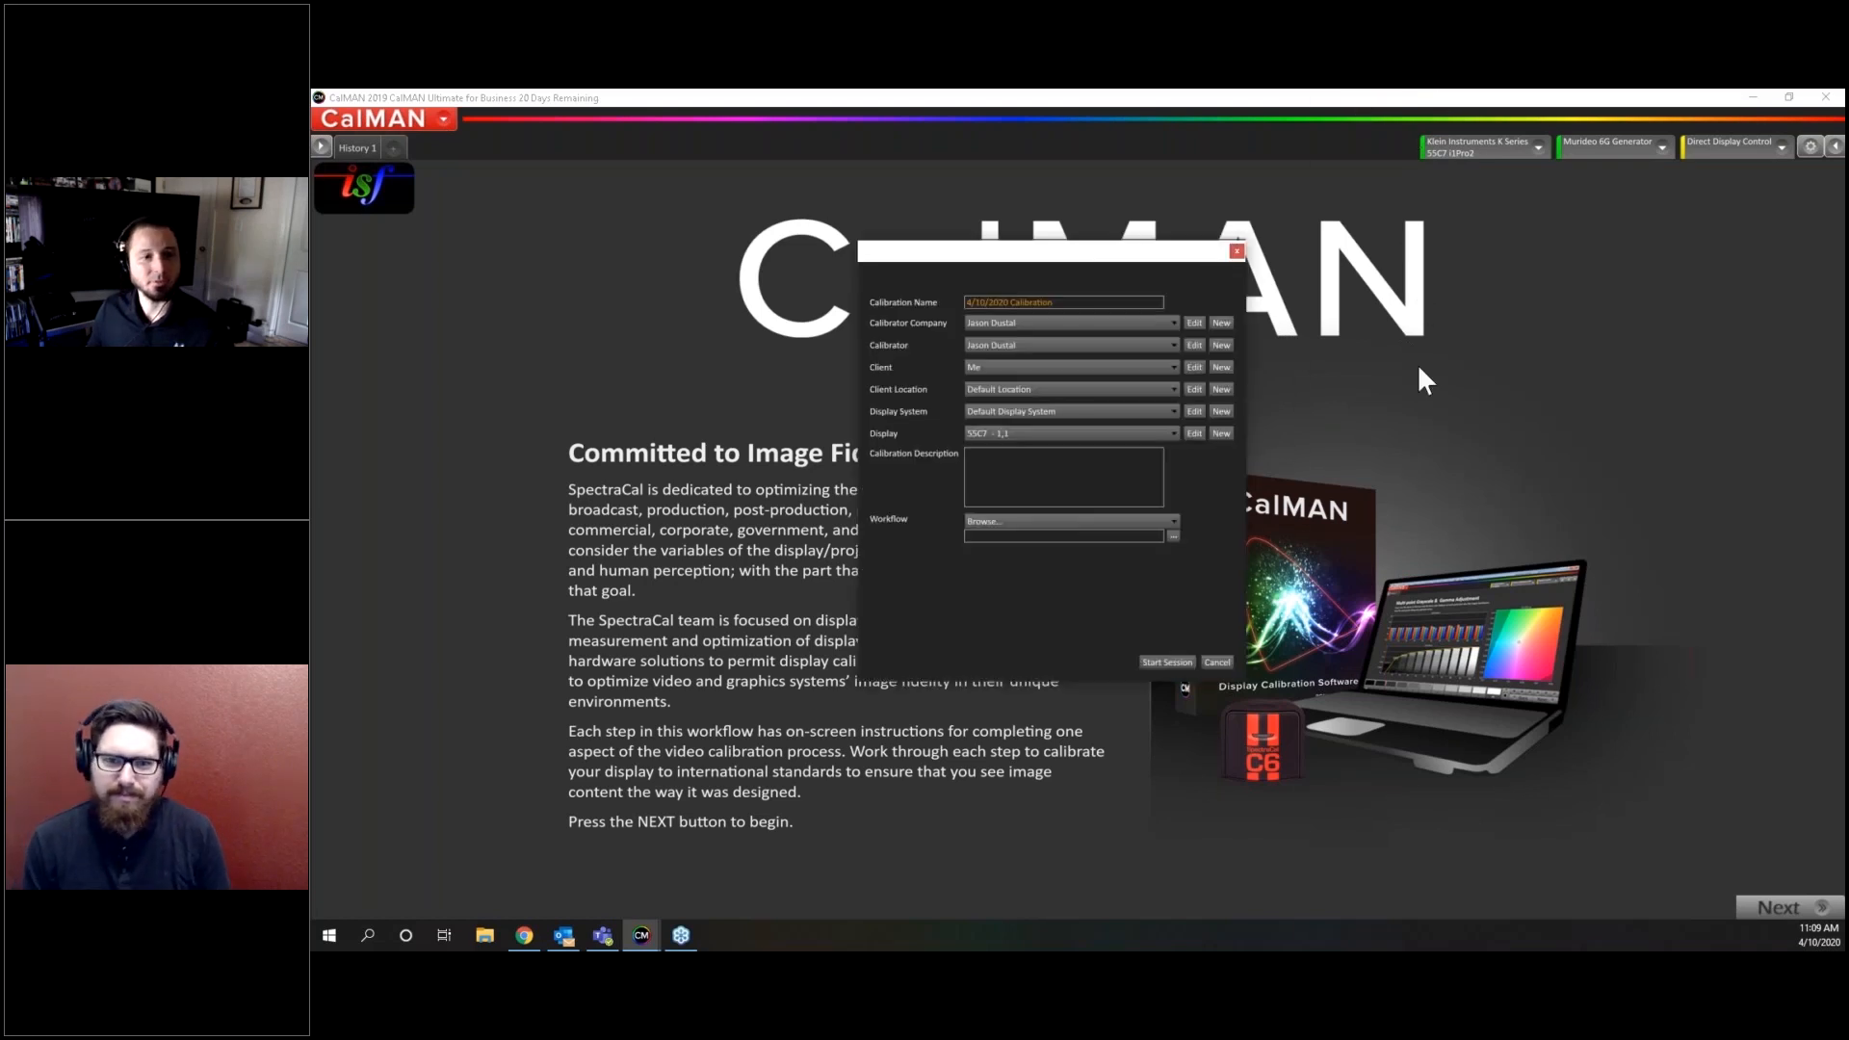
left_click(1236, 251)
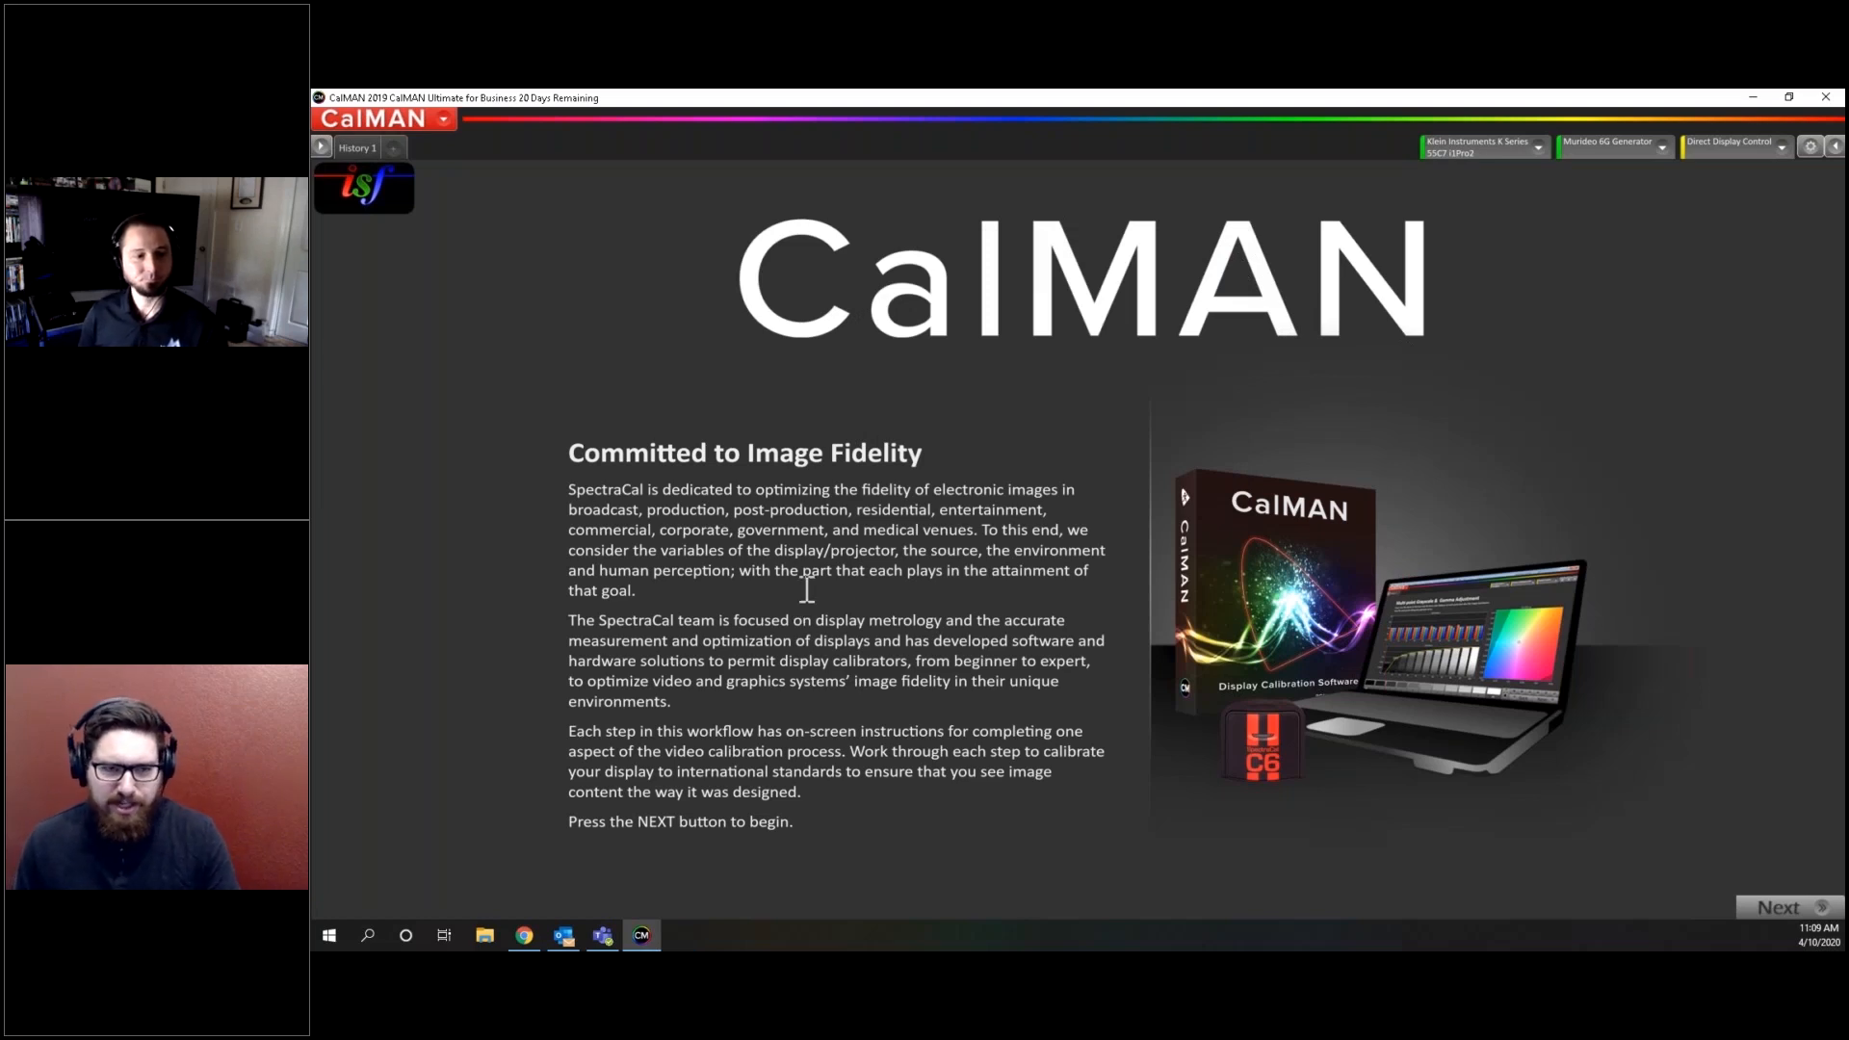
Examine the available workflow templates under Analysis, Calibration, Display Specific and Tools, plus the report template options
left_click(442, 120)
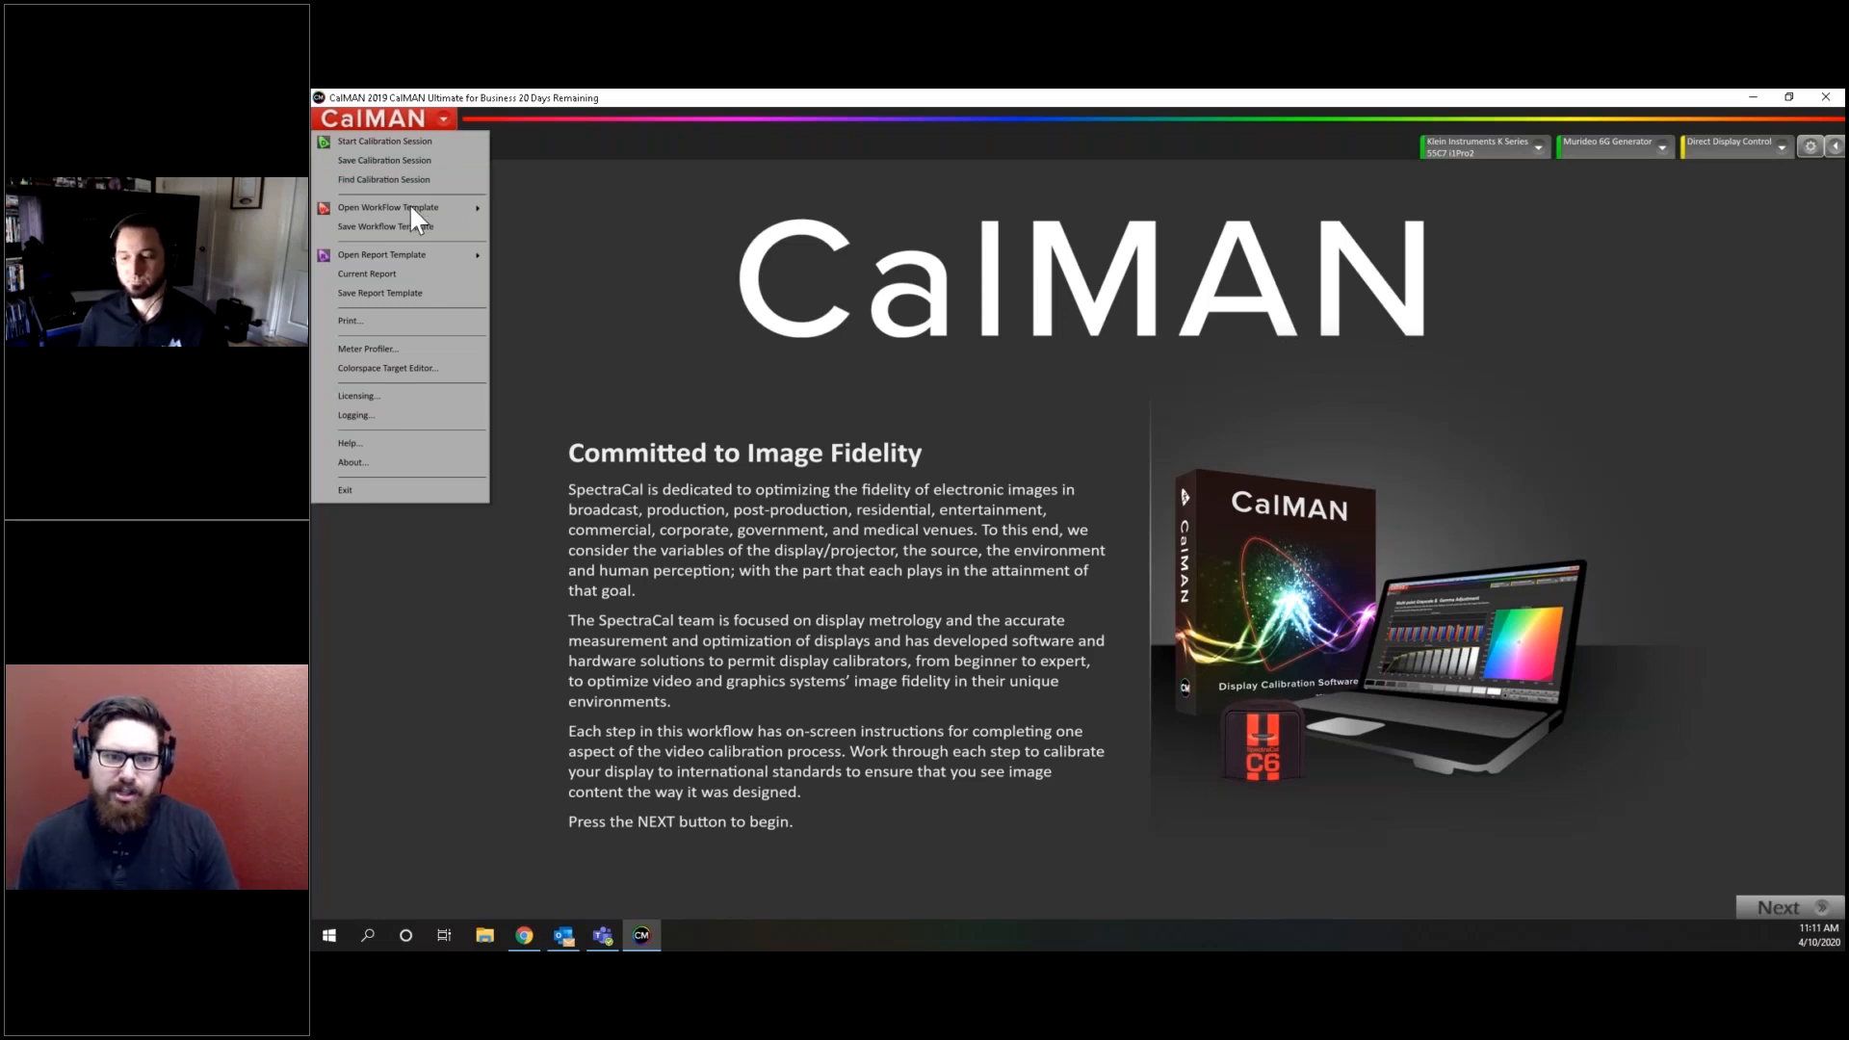
mouse_move(404, 206)
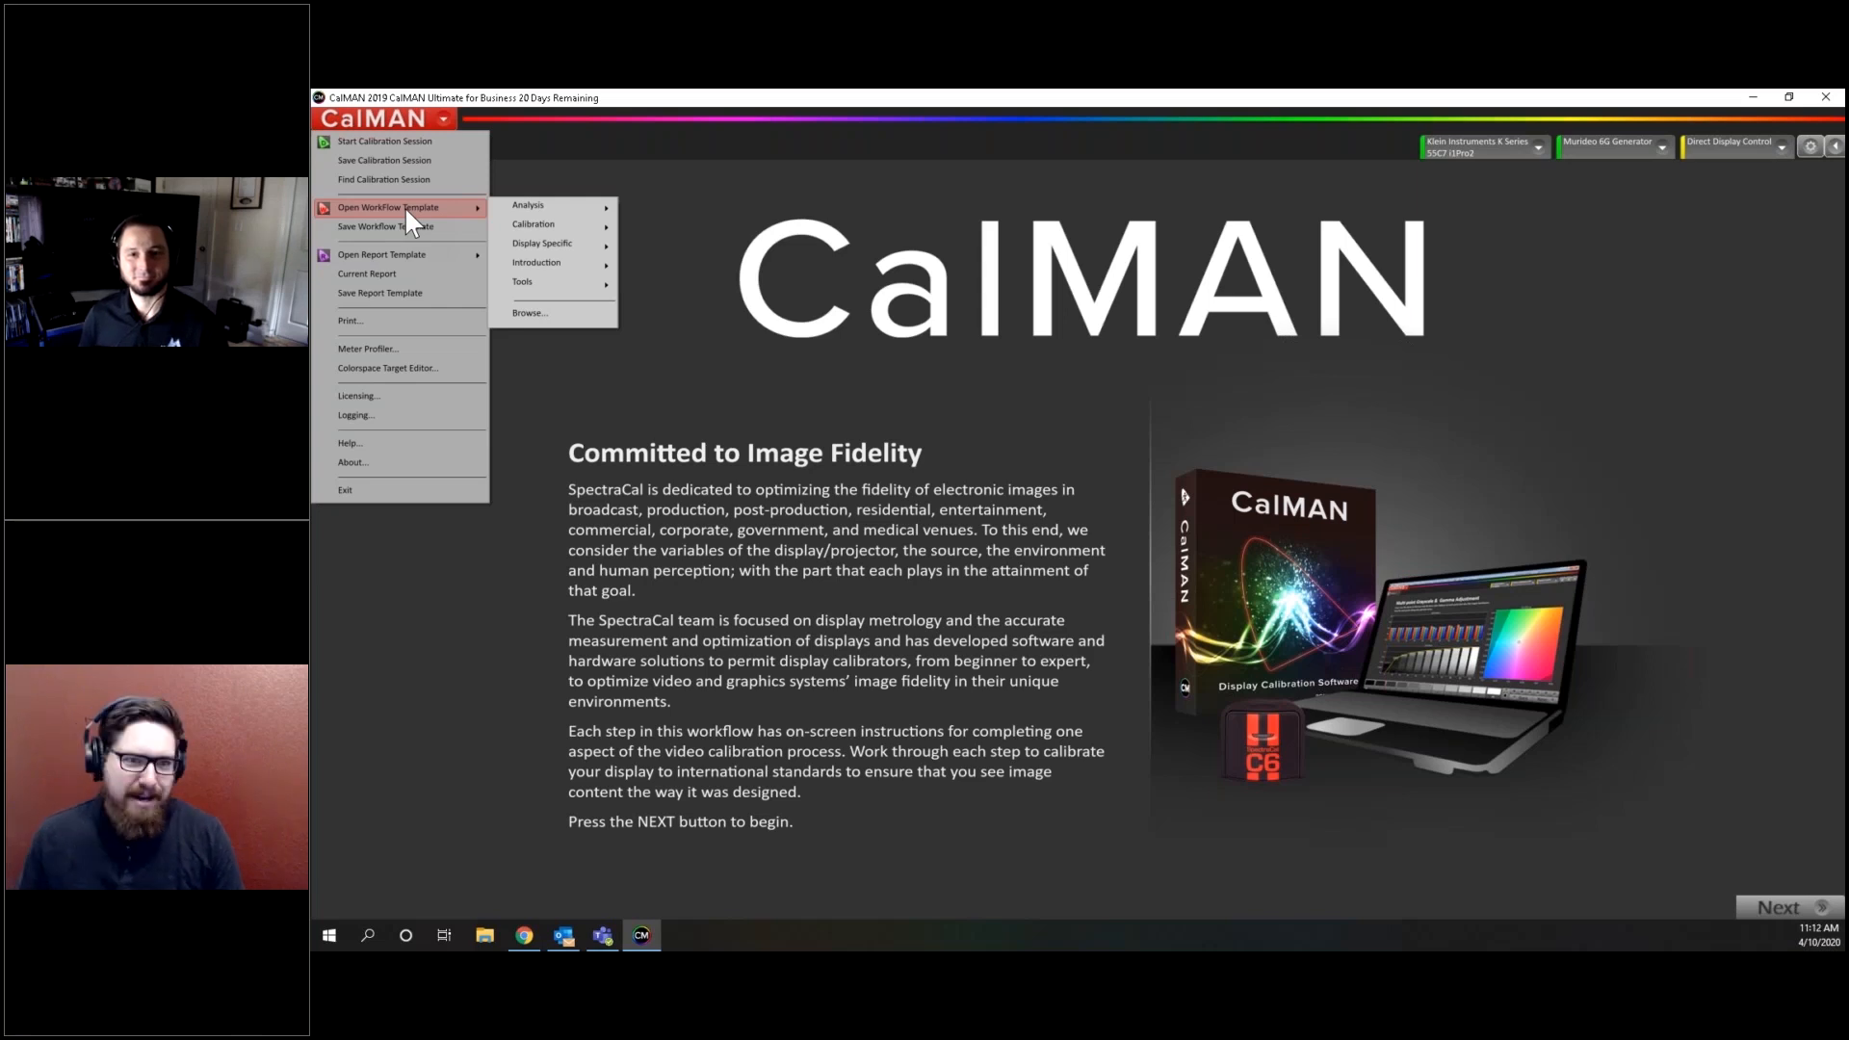
mouse_move(539, 213)
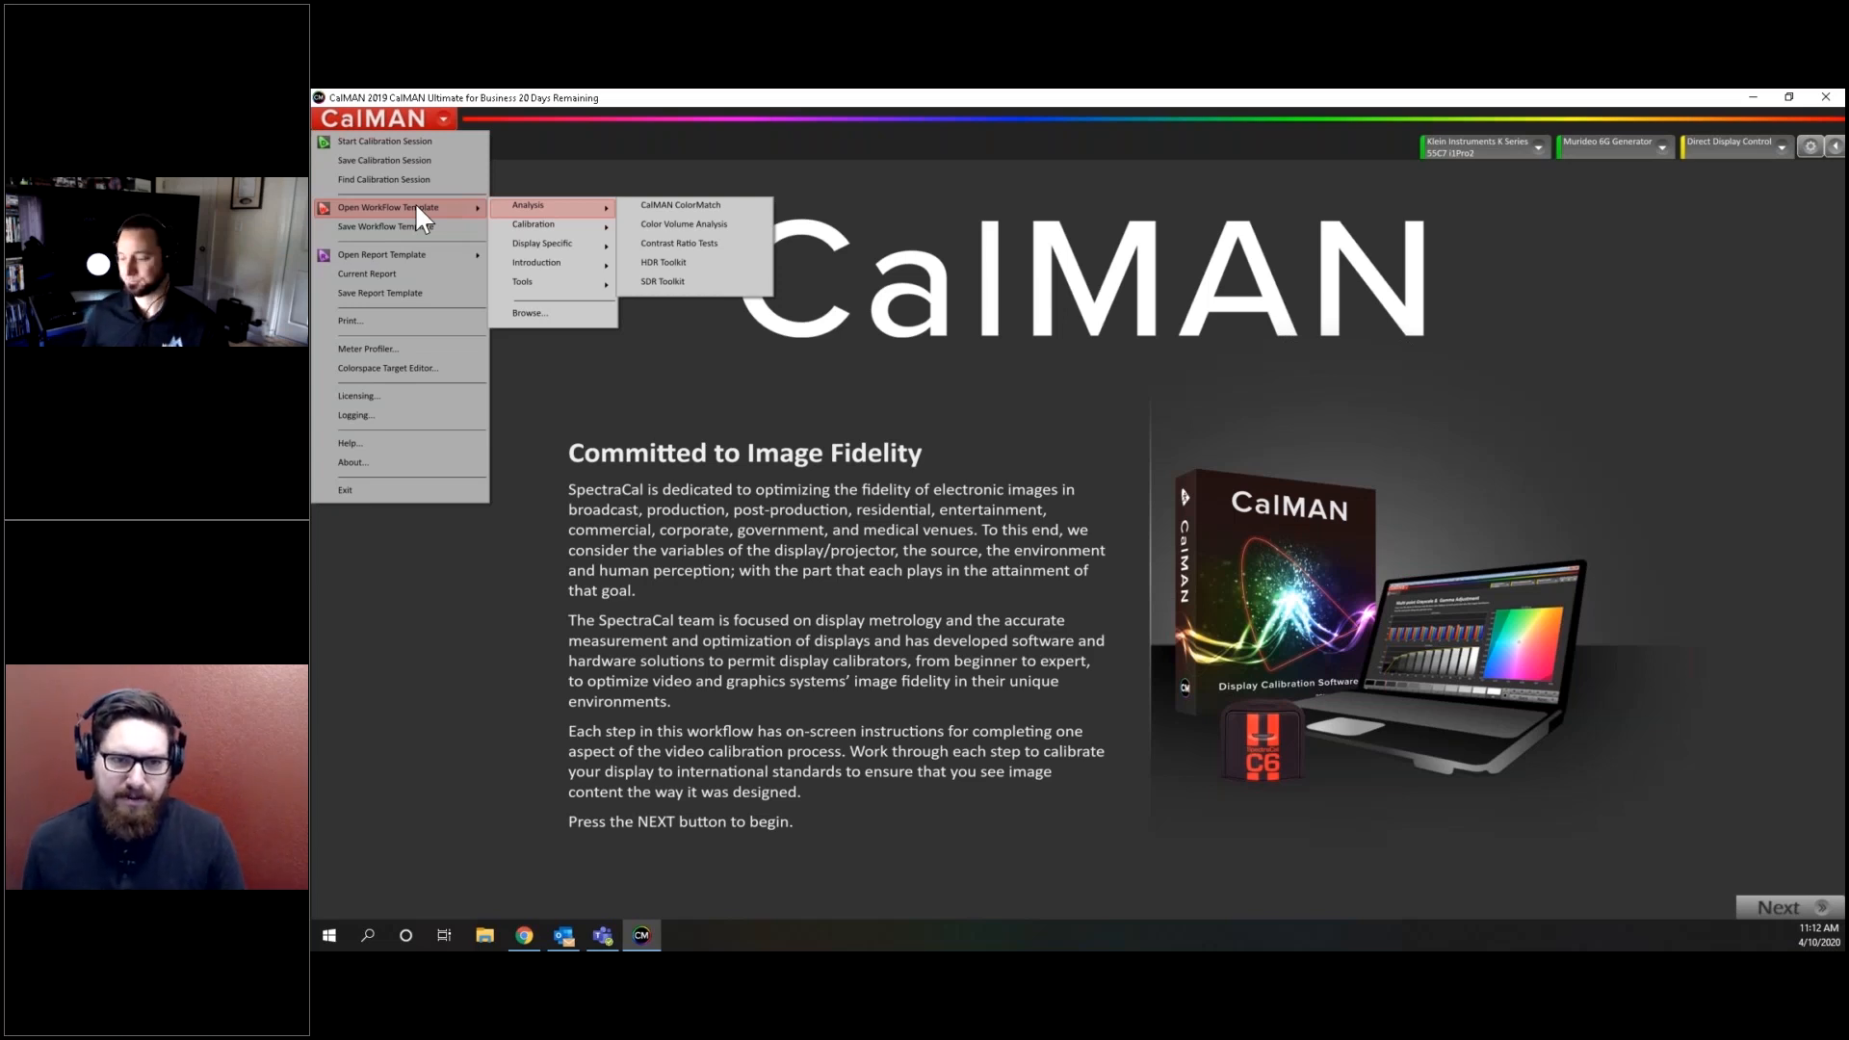
left_click(1817, 420)
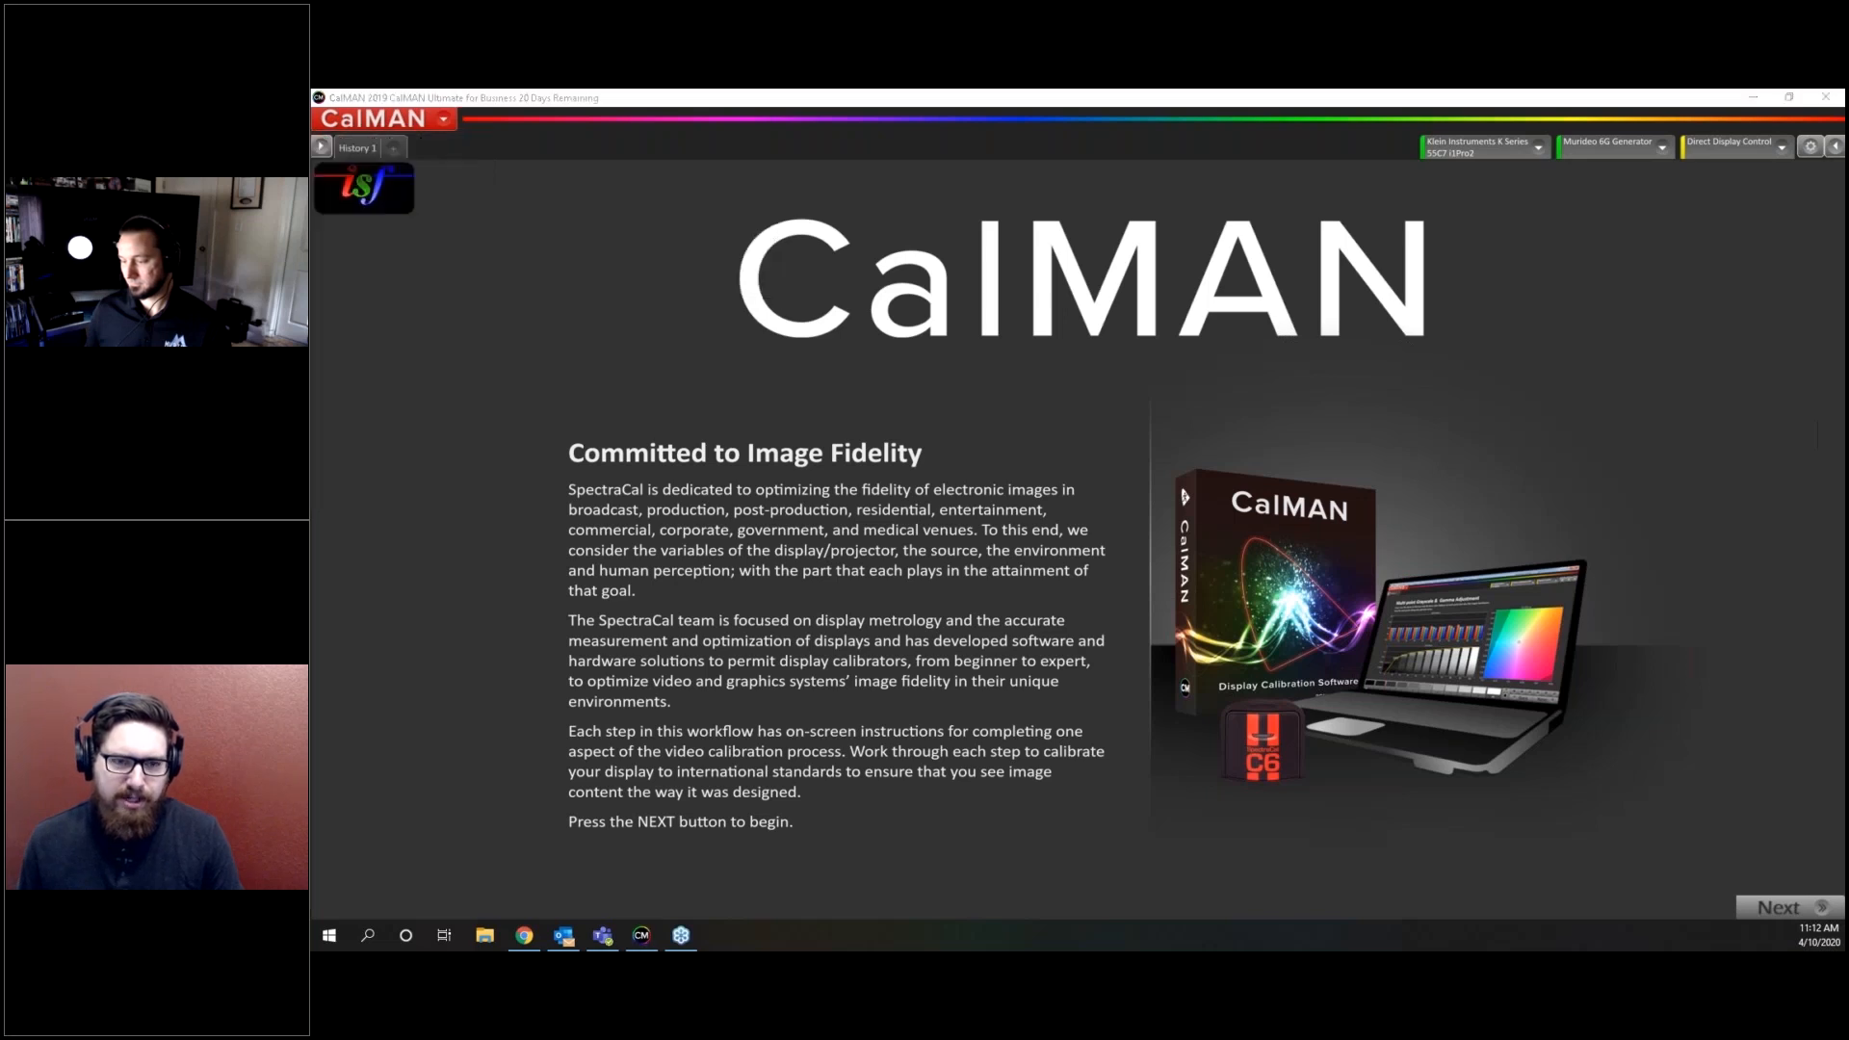
left_click(1689, 545)
left_click(407, 121)
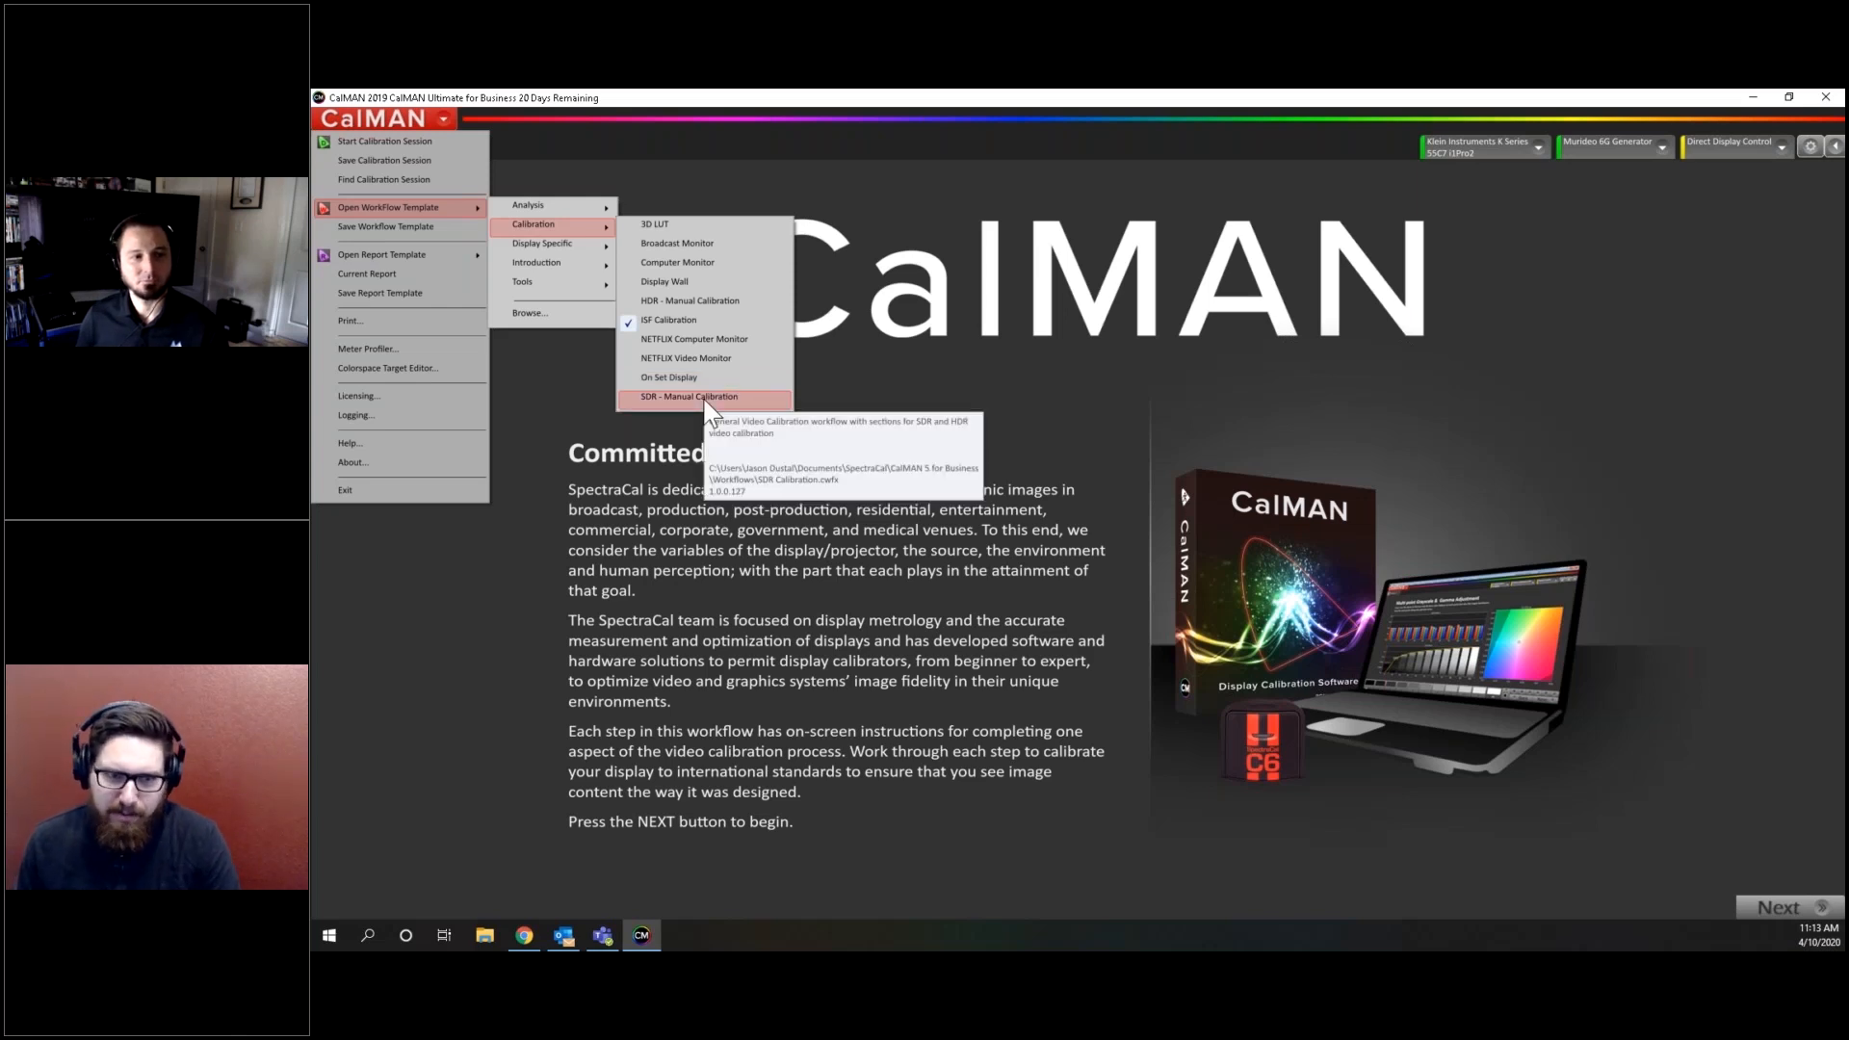
mouse_move(566, 206)
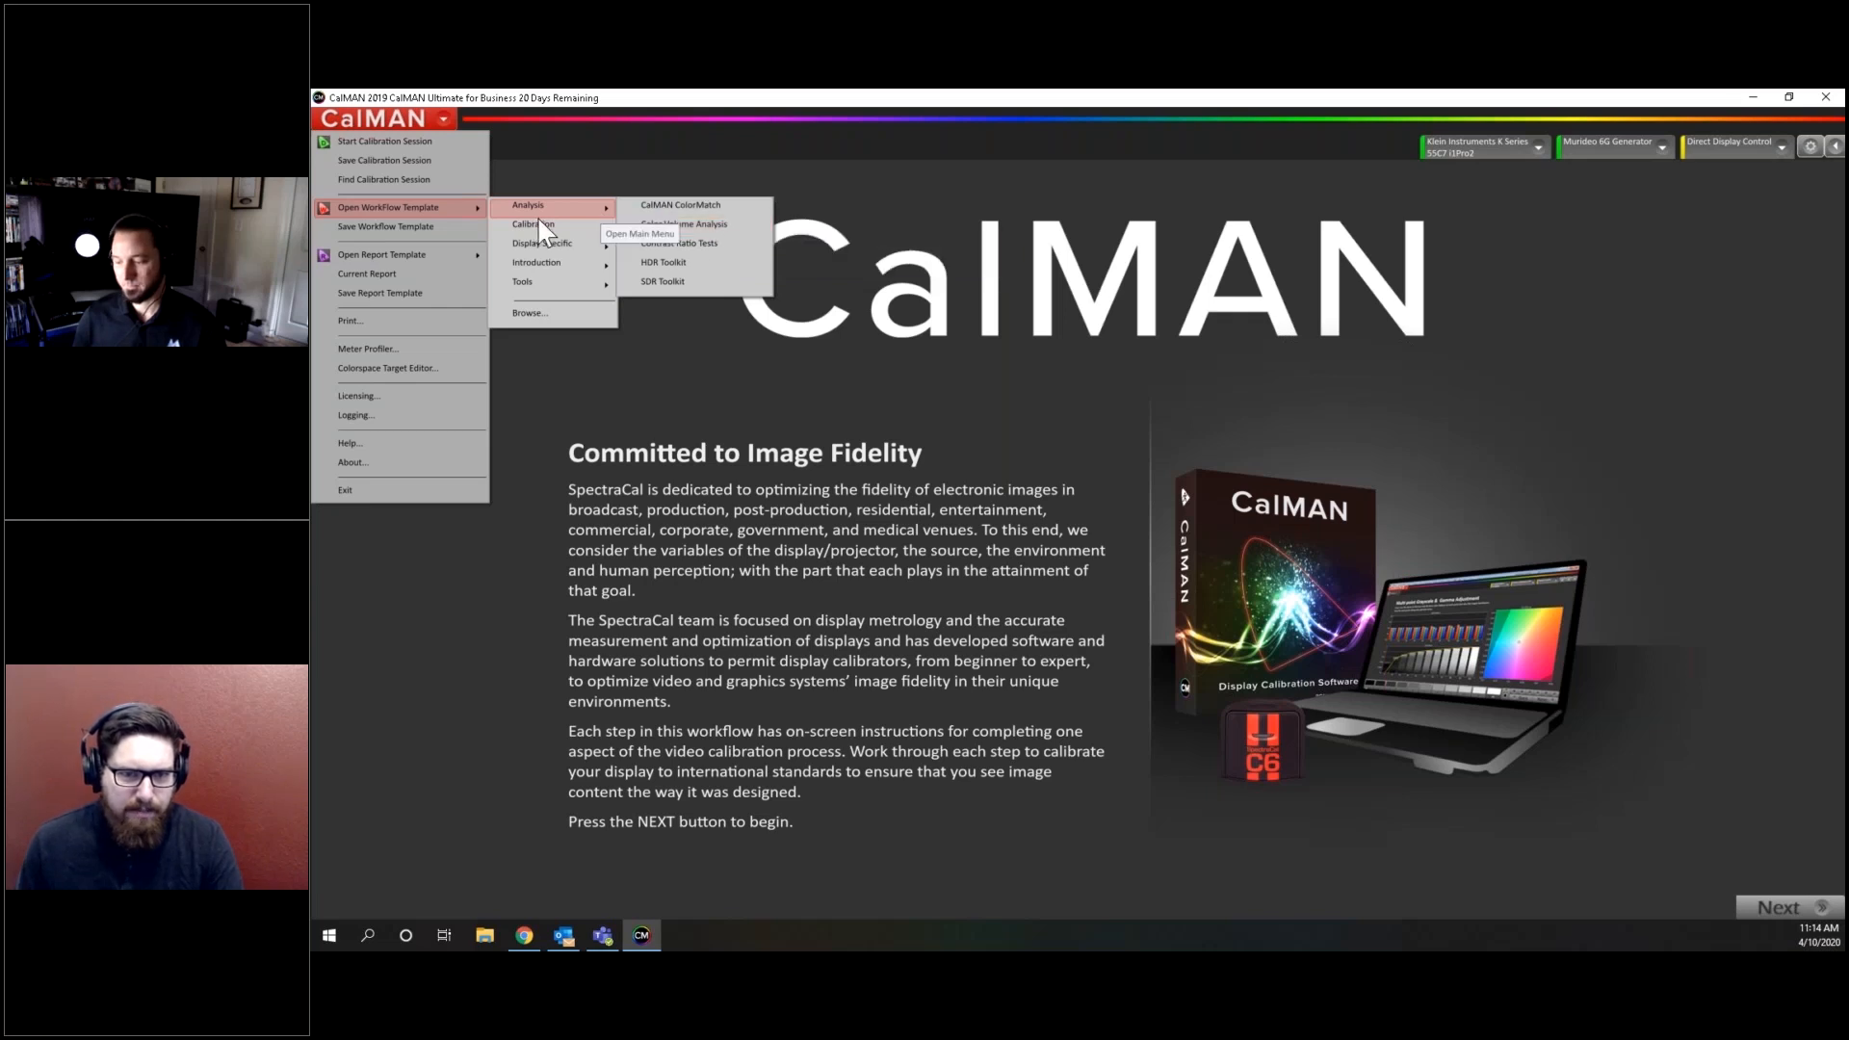
mouse_move(544, 239)
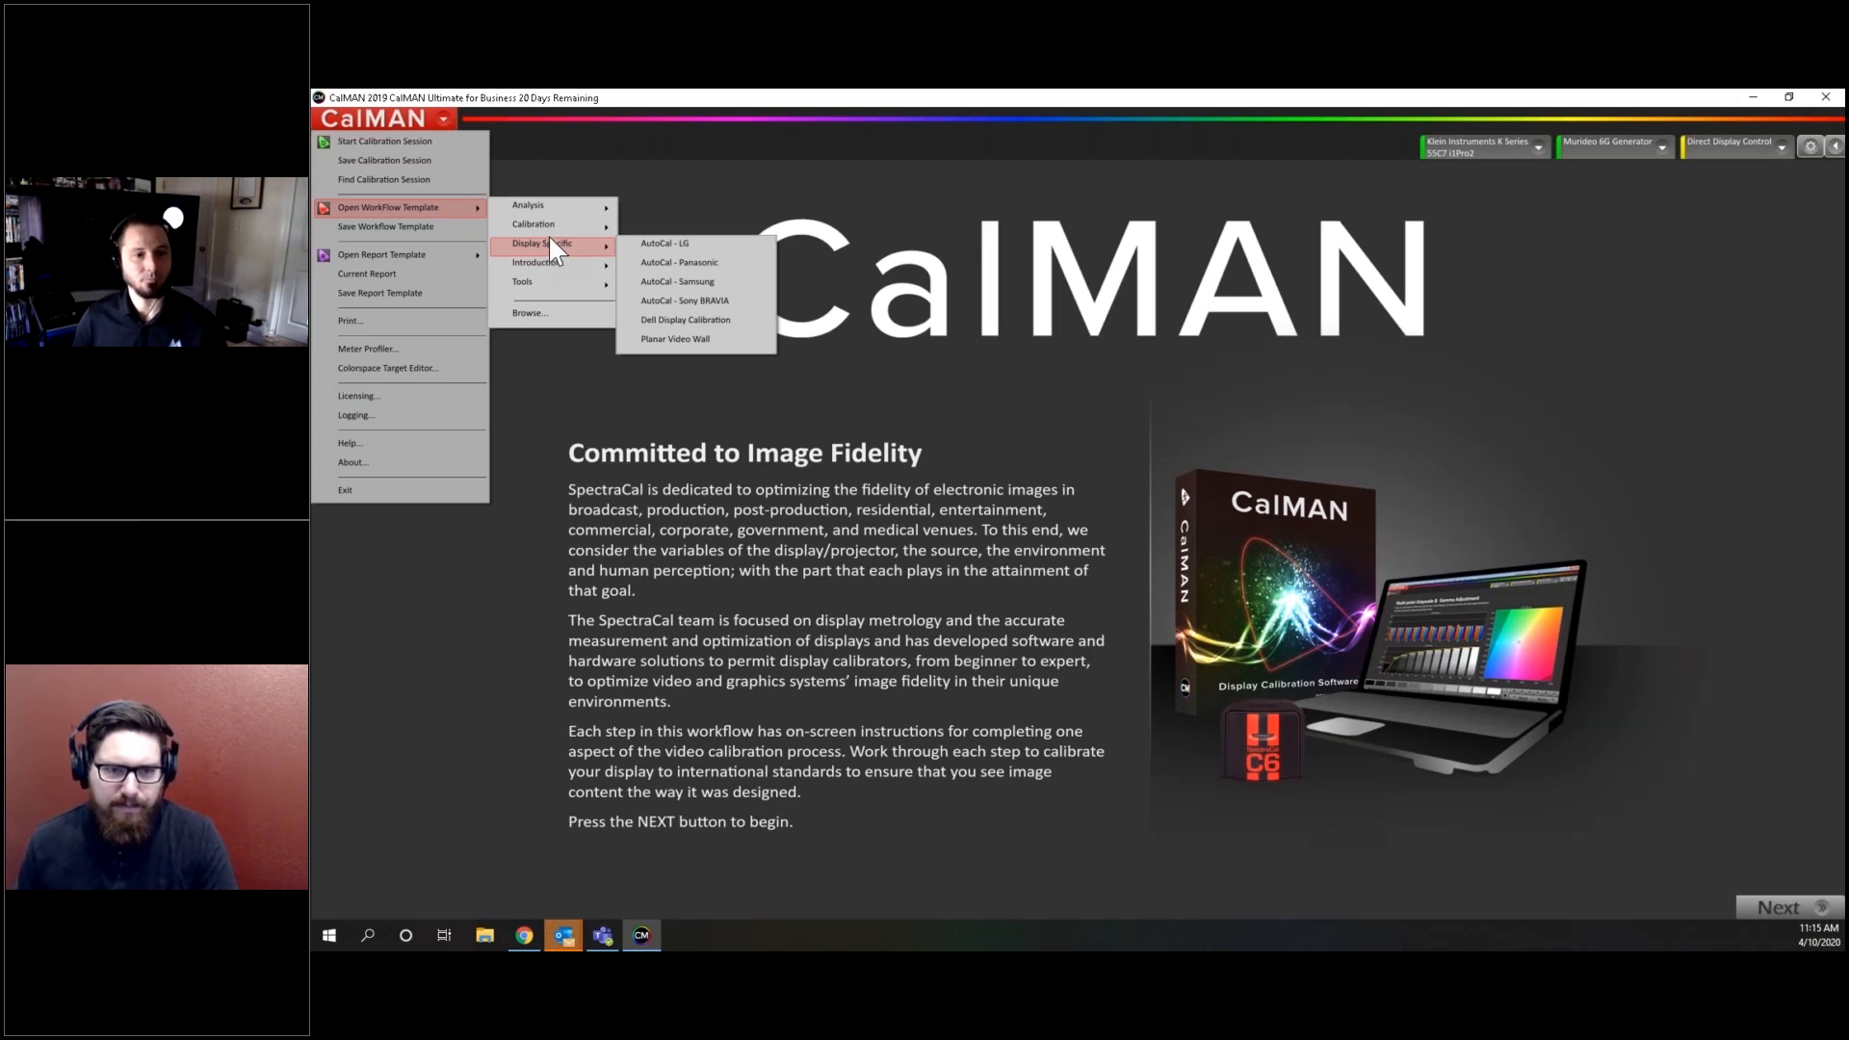
mouse_move(557, 287)
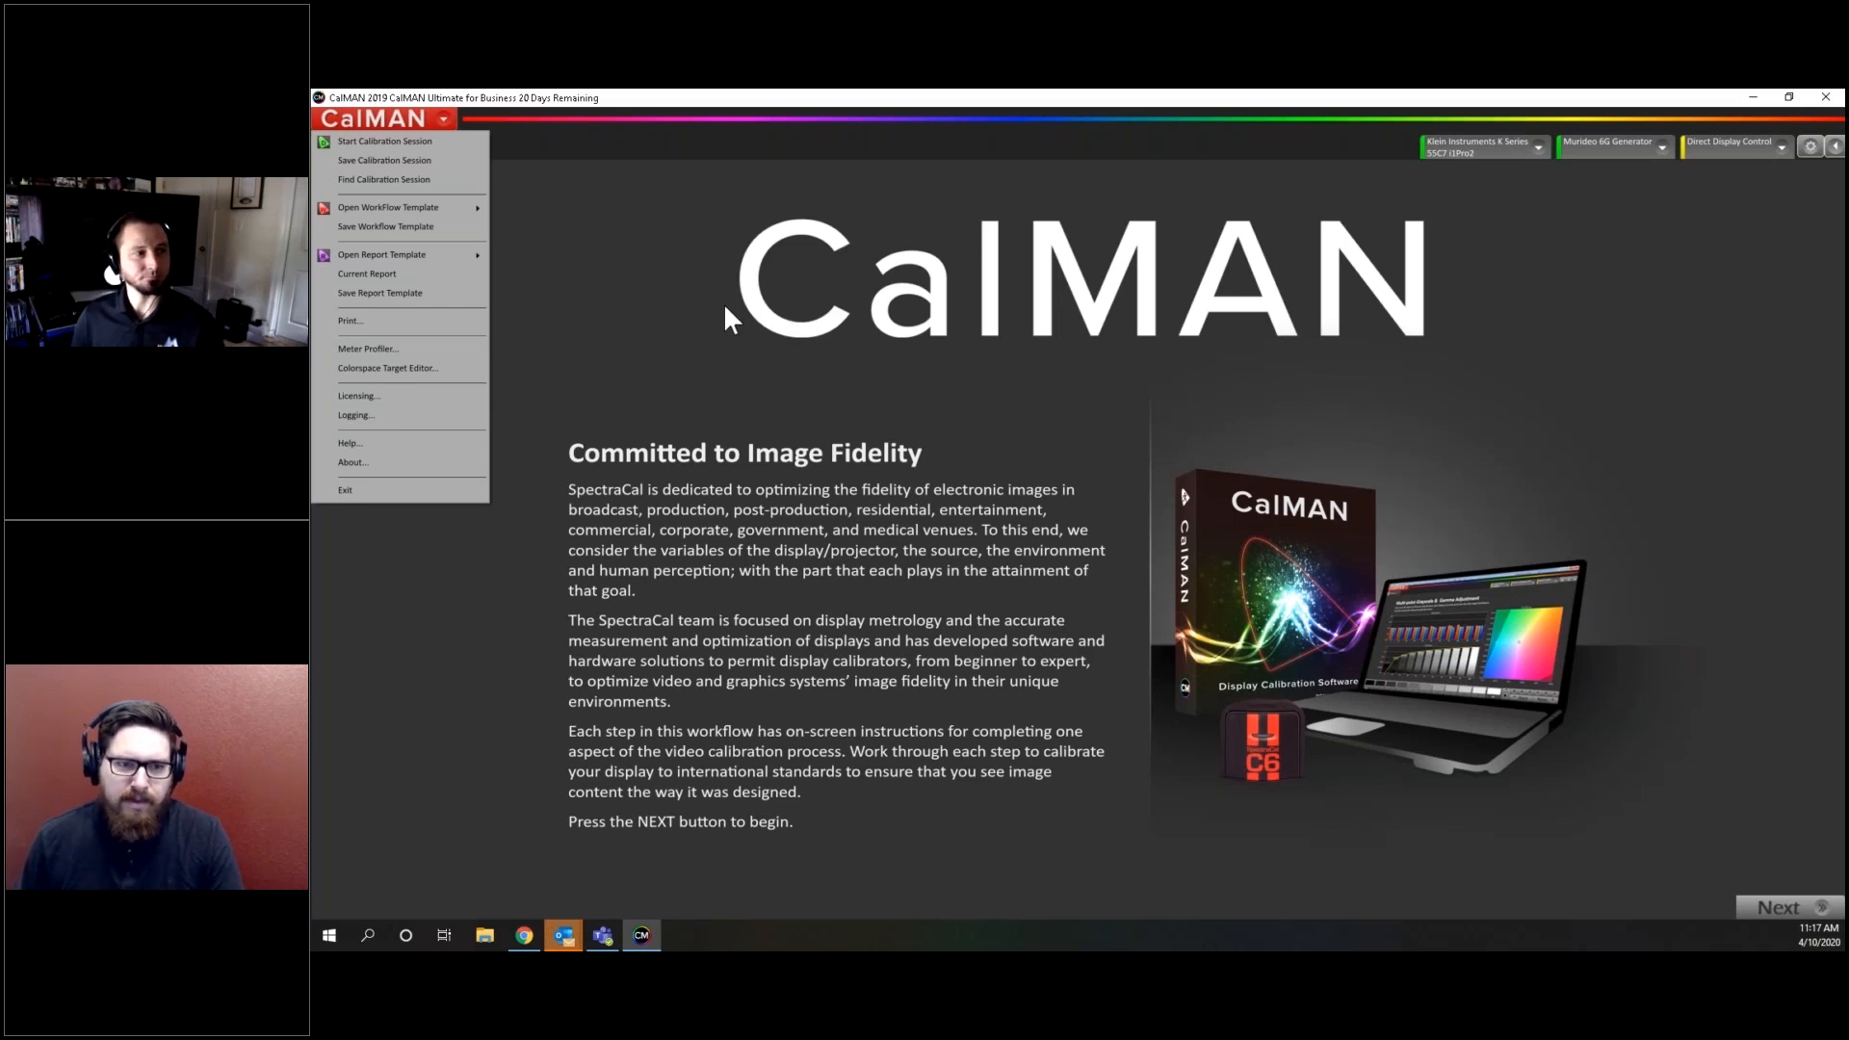
mouse_move(415, 258)
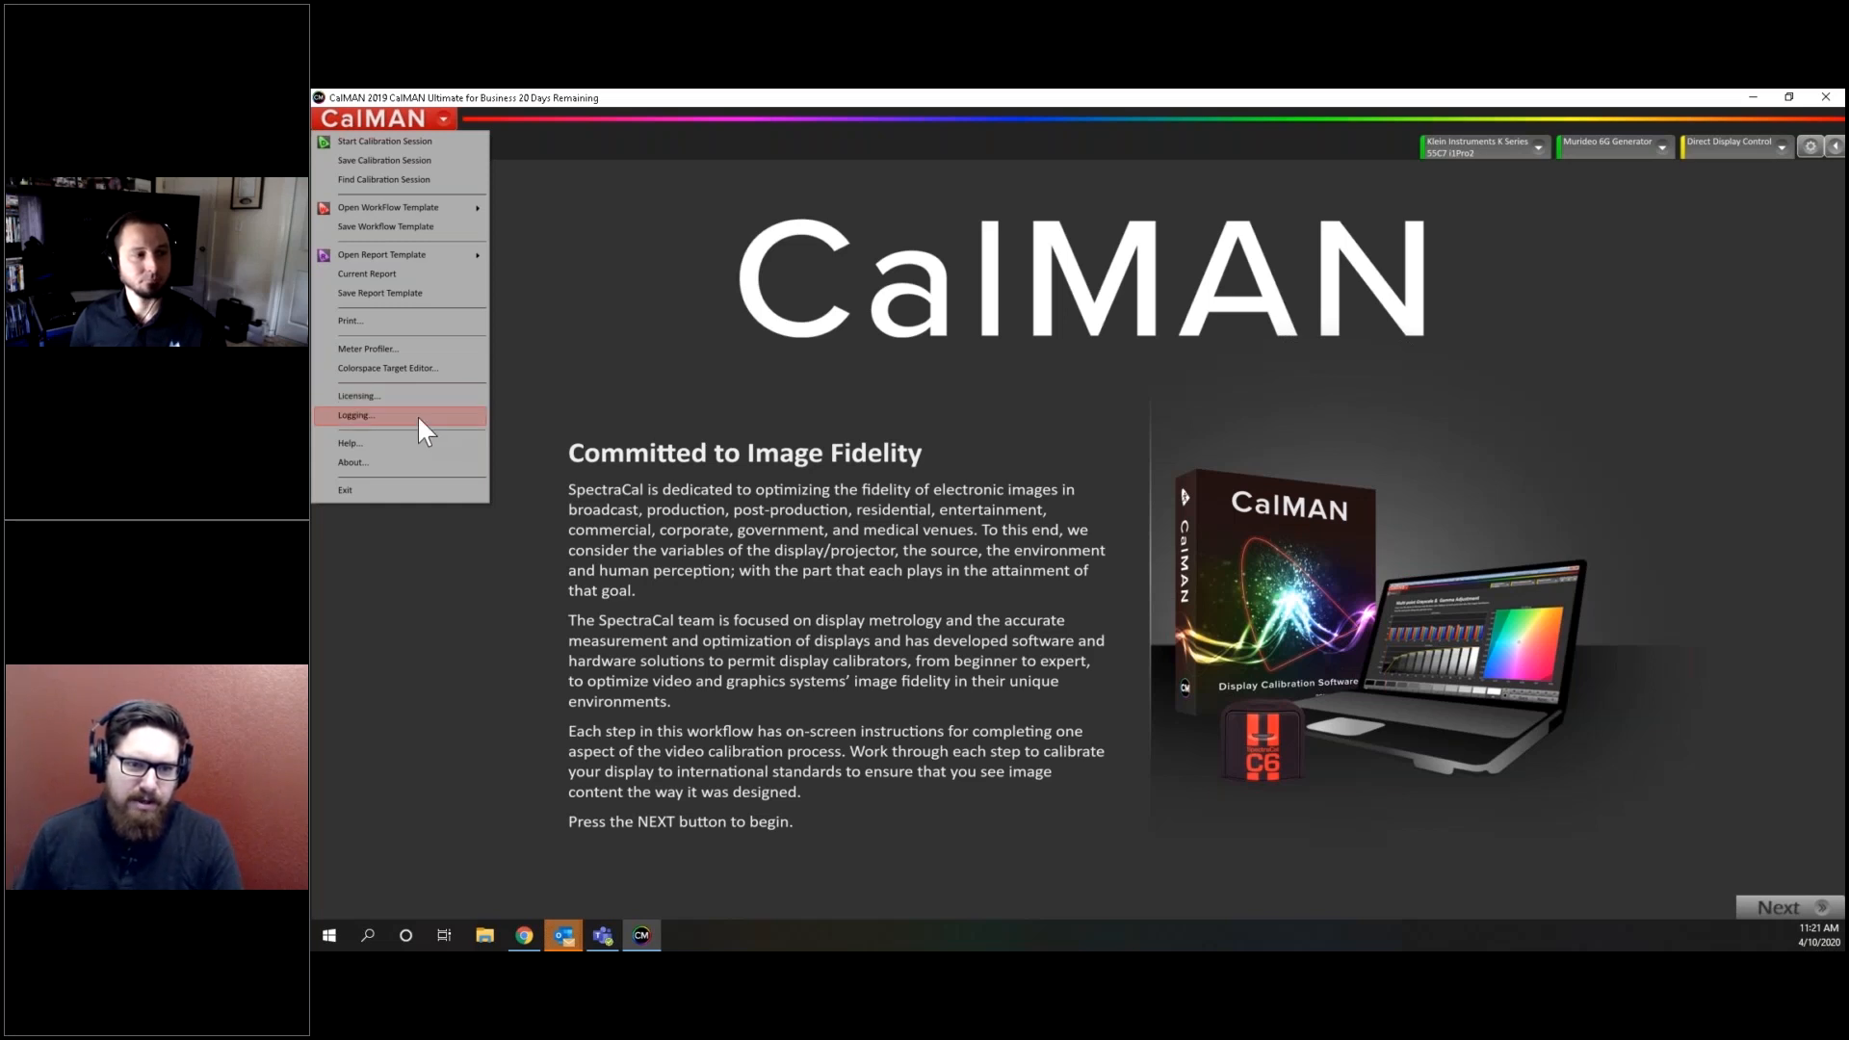
View the 20200410.log file from the logging window, and close both the log and the window
left_click(367, 415)
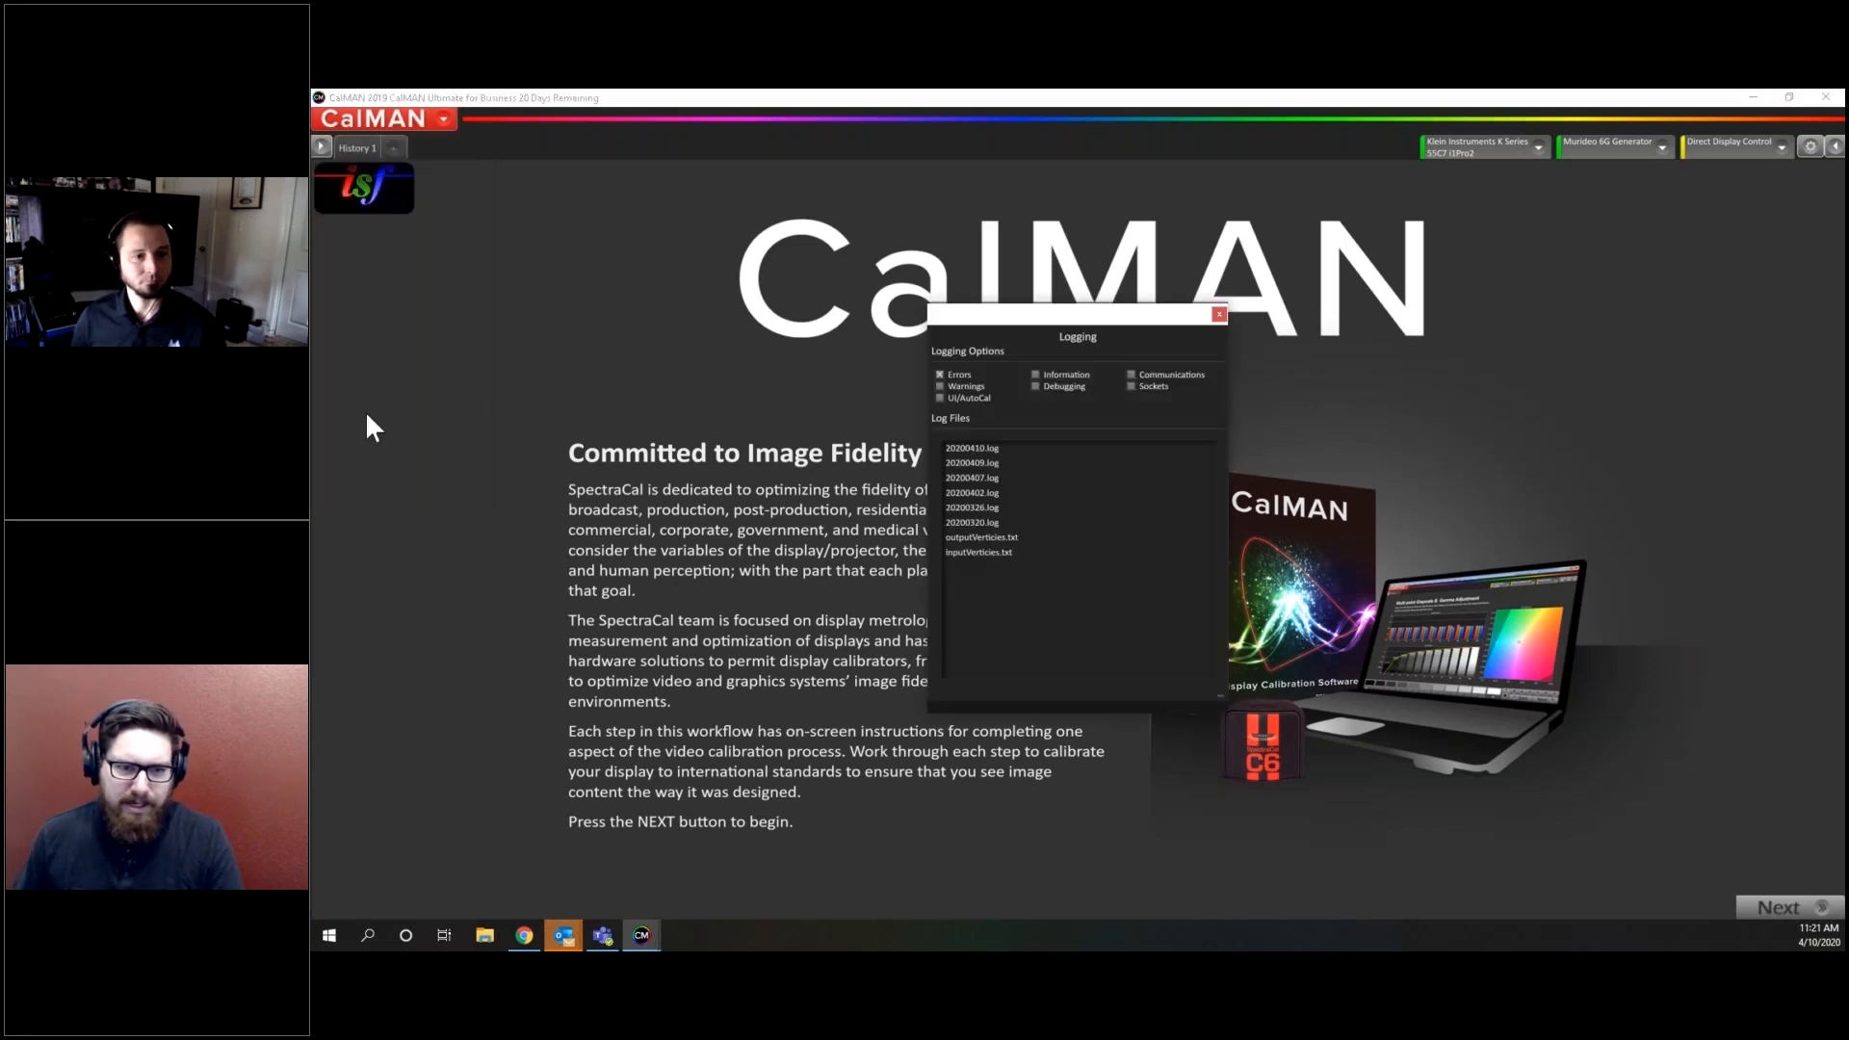
left_click(980, 449)
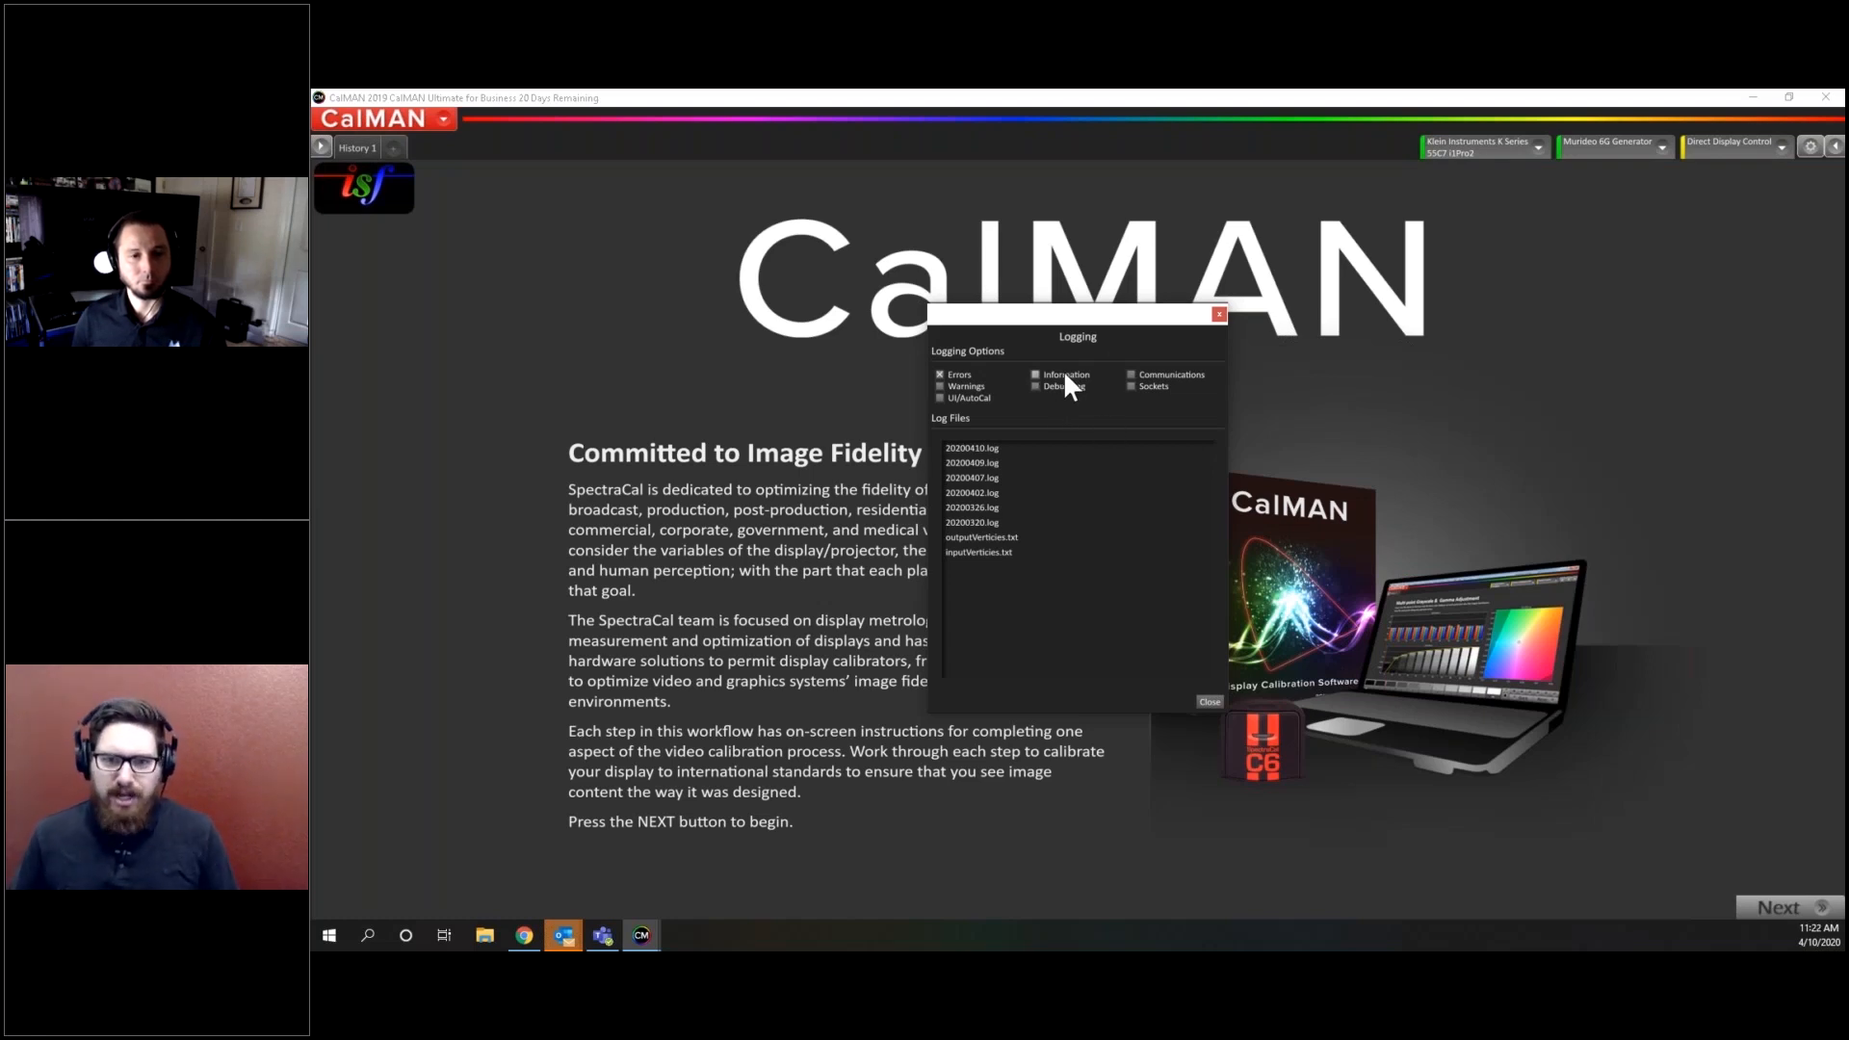
left_click(1022, 444)
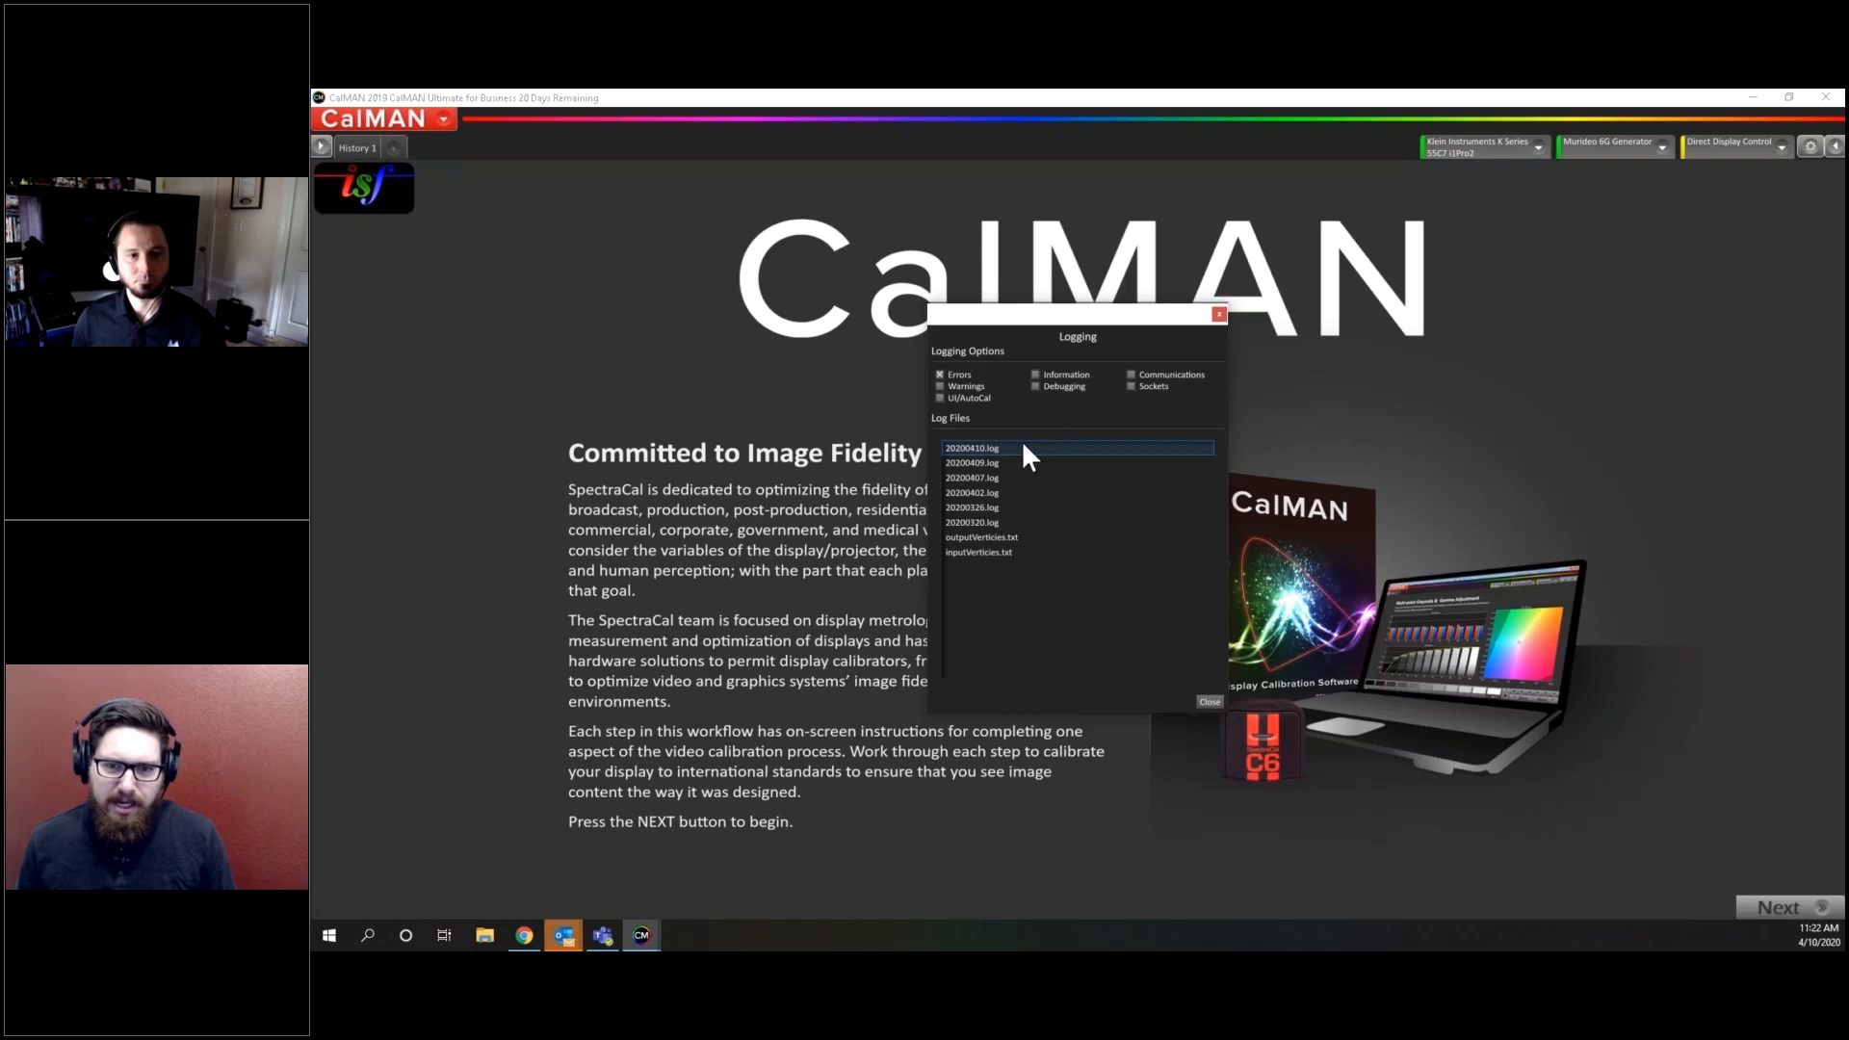
double_click(982, 449)
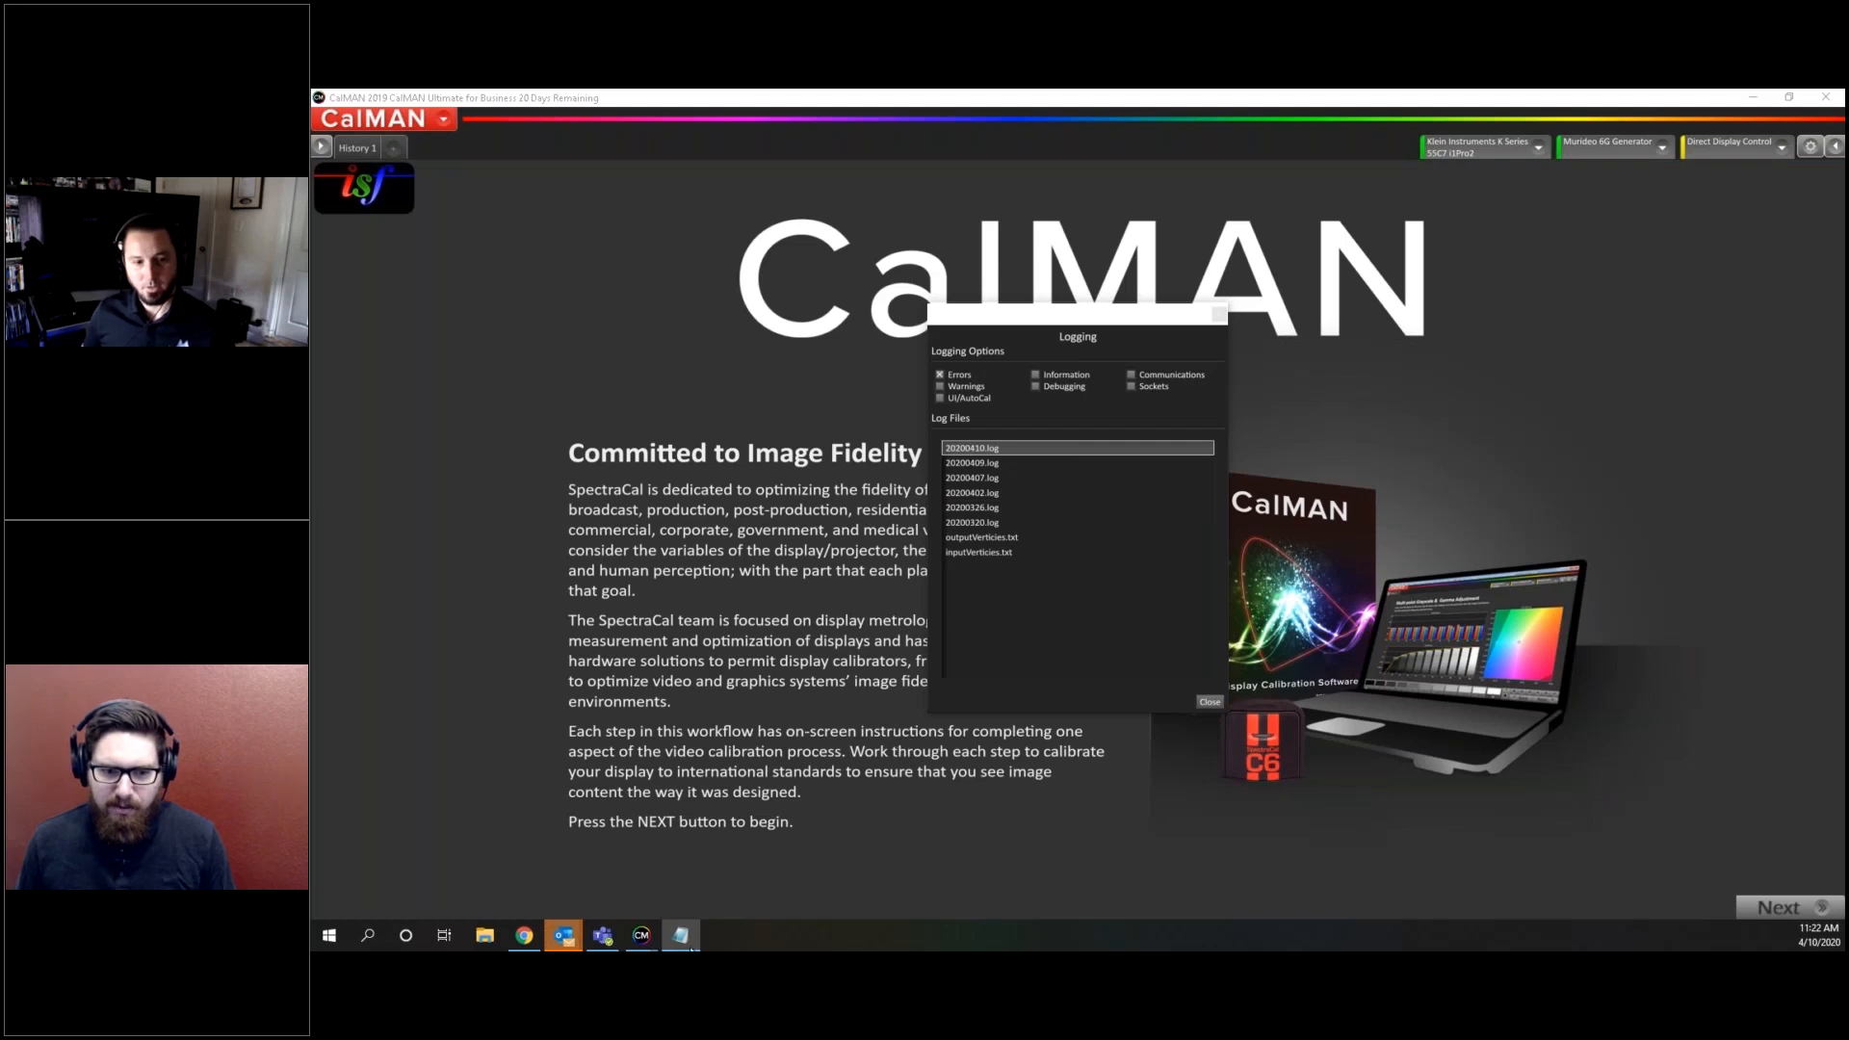
mouse_move(694, 938)
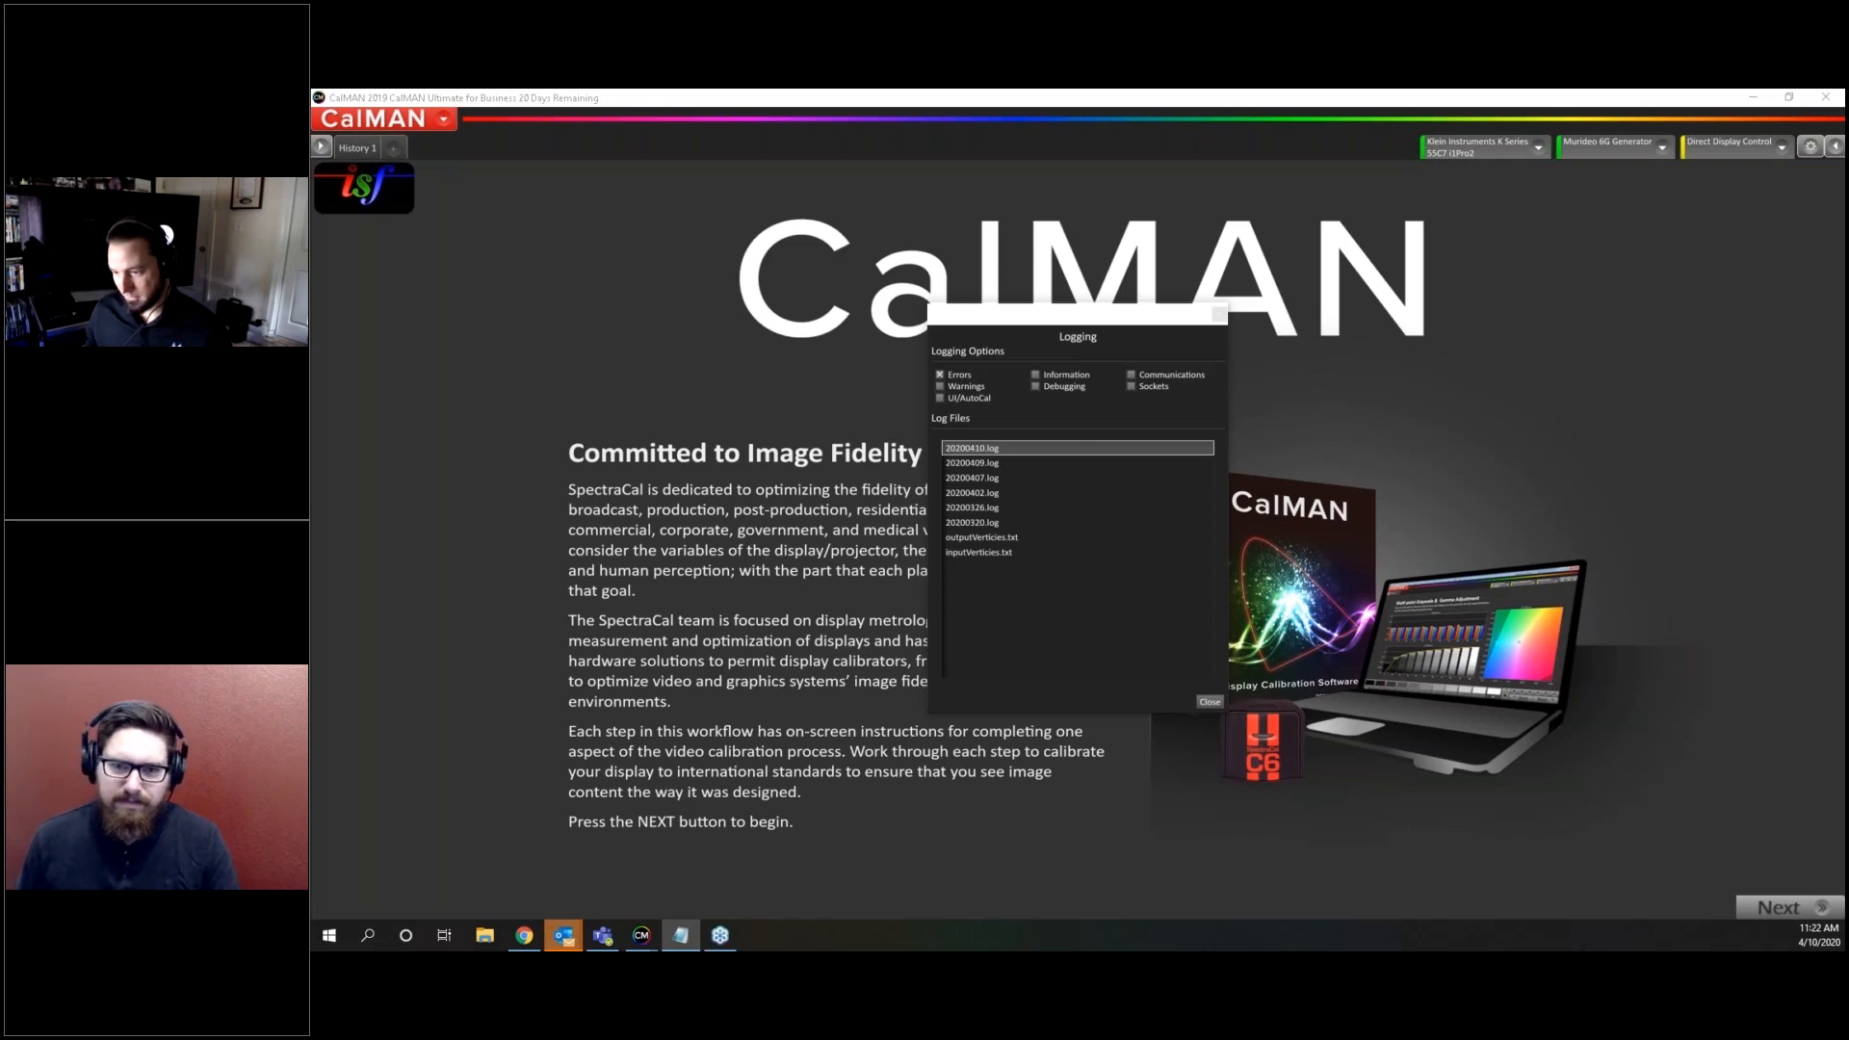
left_click_drag(1844, 289, 1430, 301)
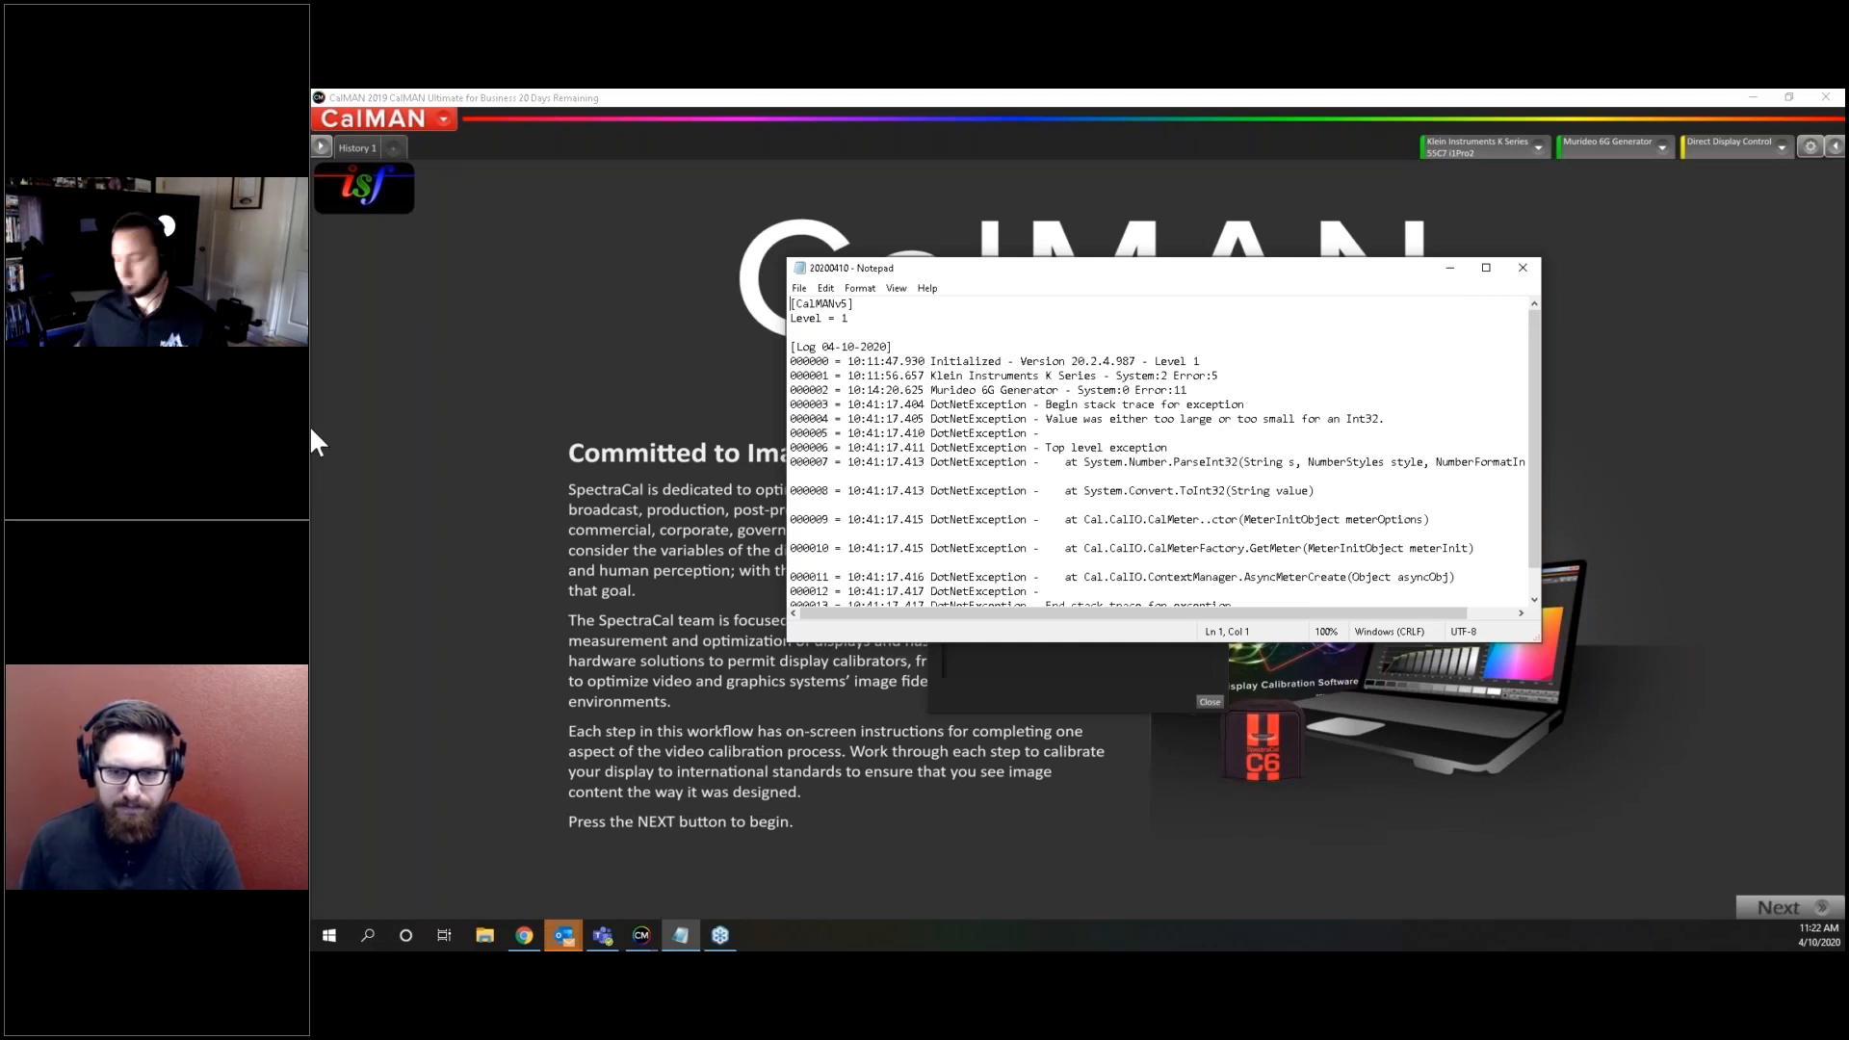
left_click(1523, 268)
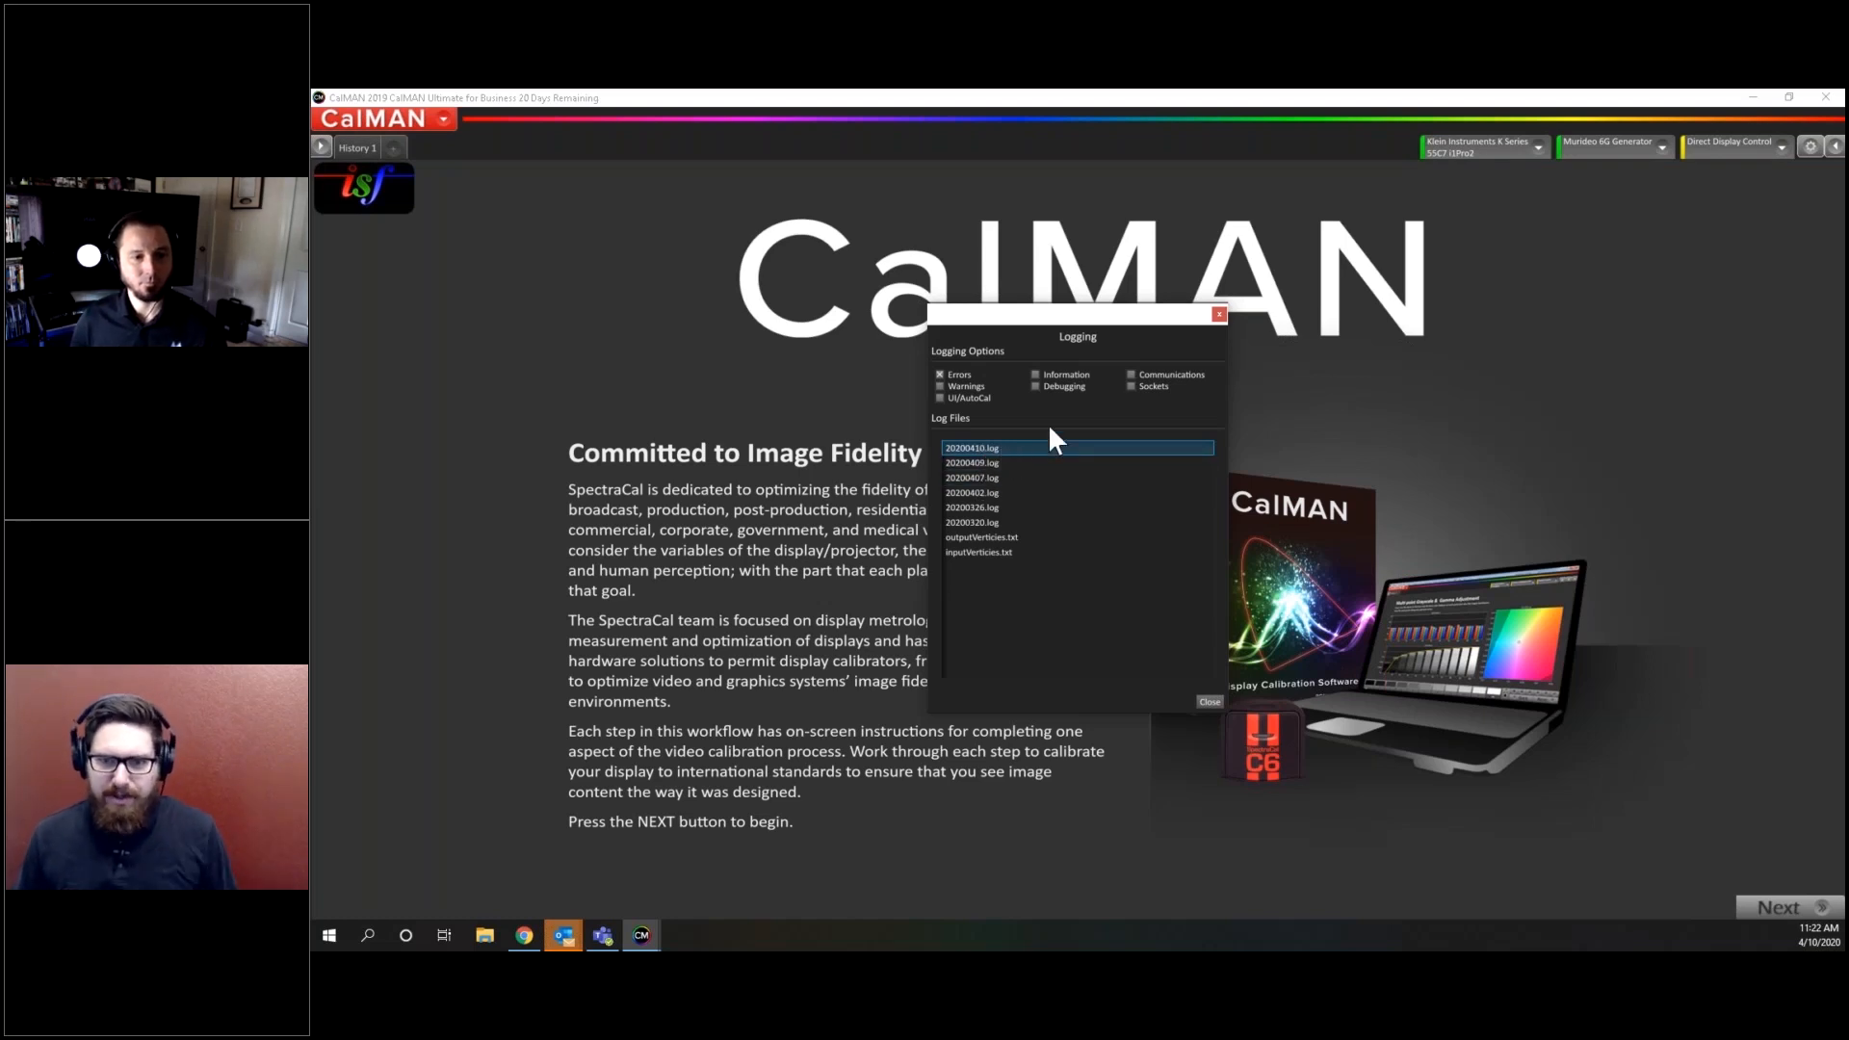
left_click(1219, 314)
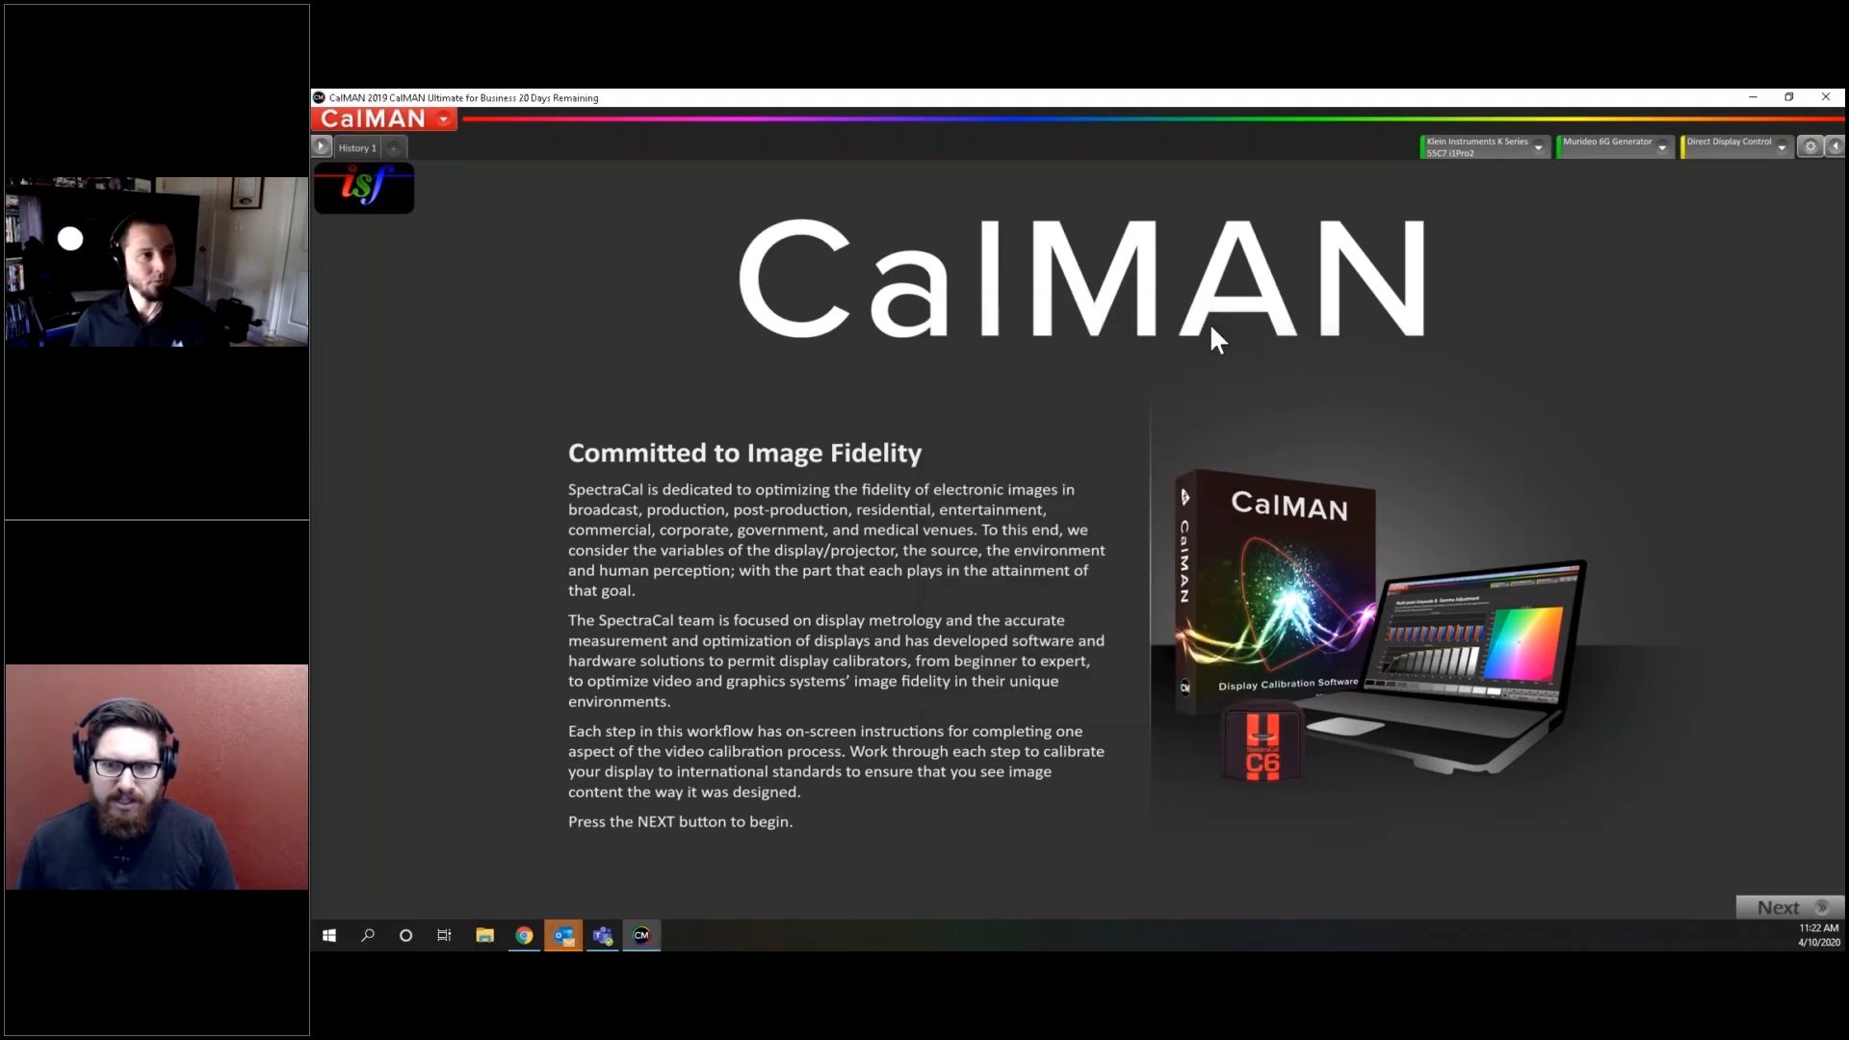
Check the program's version information and close it
left_click(365, 124)
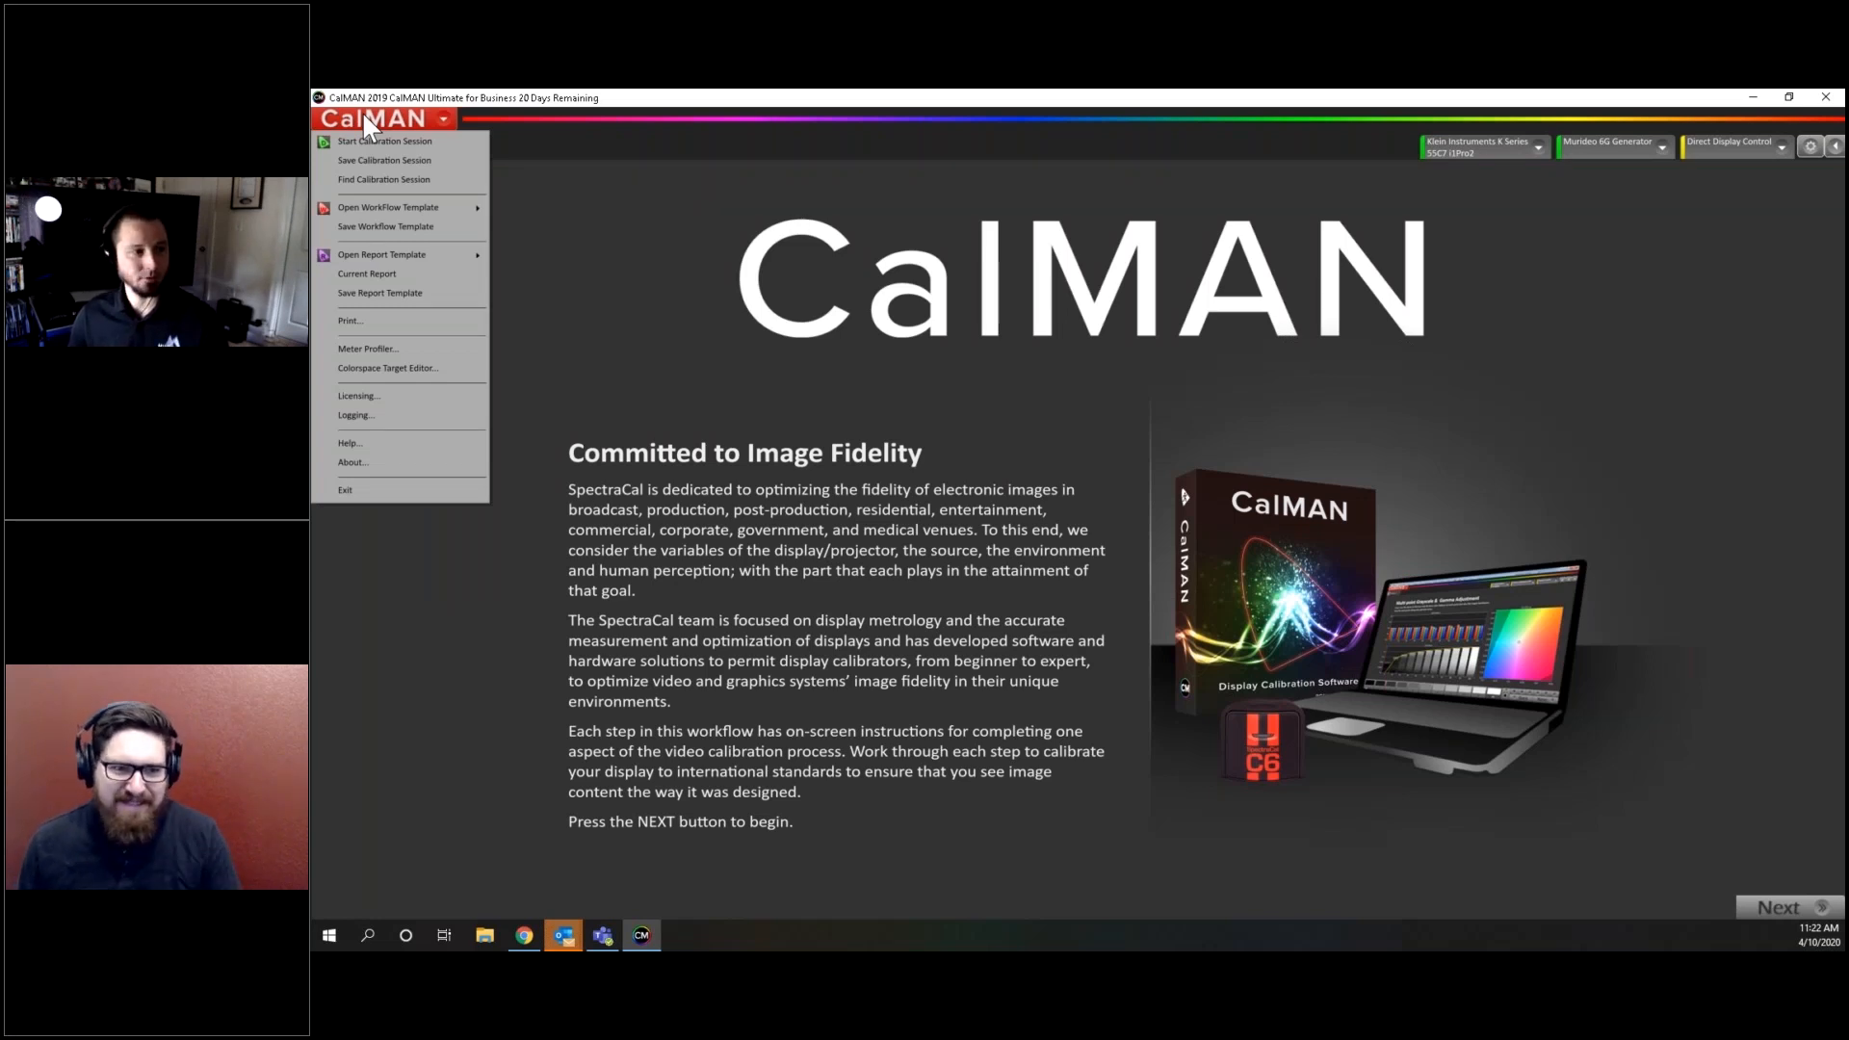
left_click(358, 468)
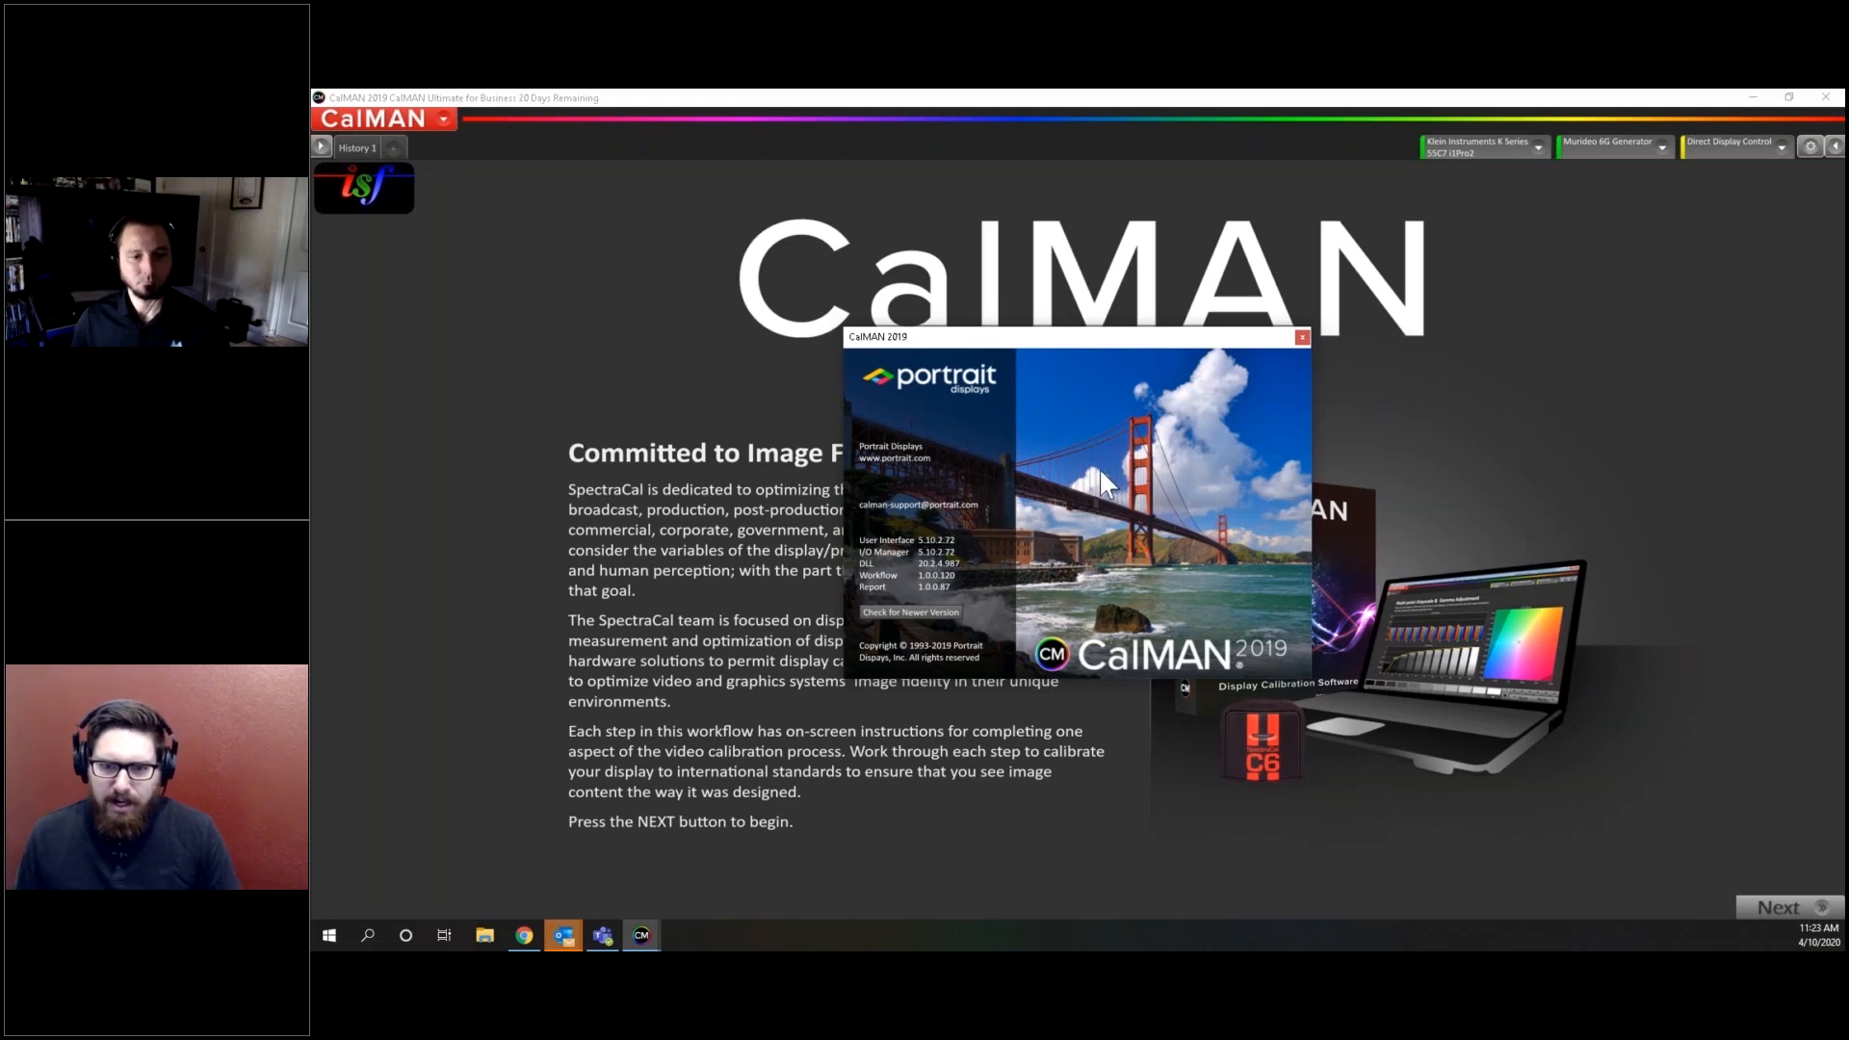
left_click(1302, 338)
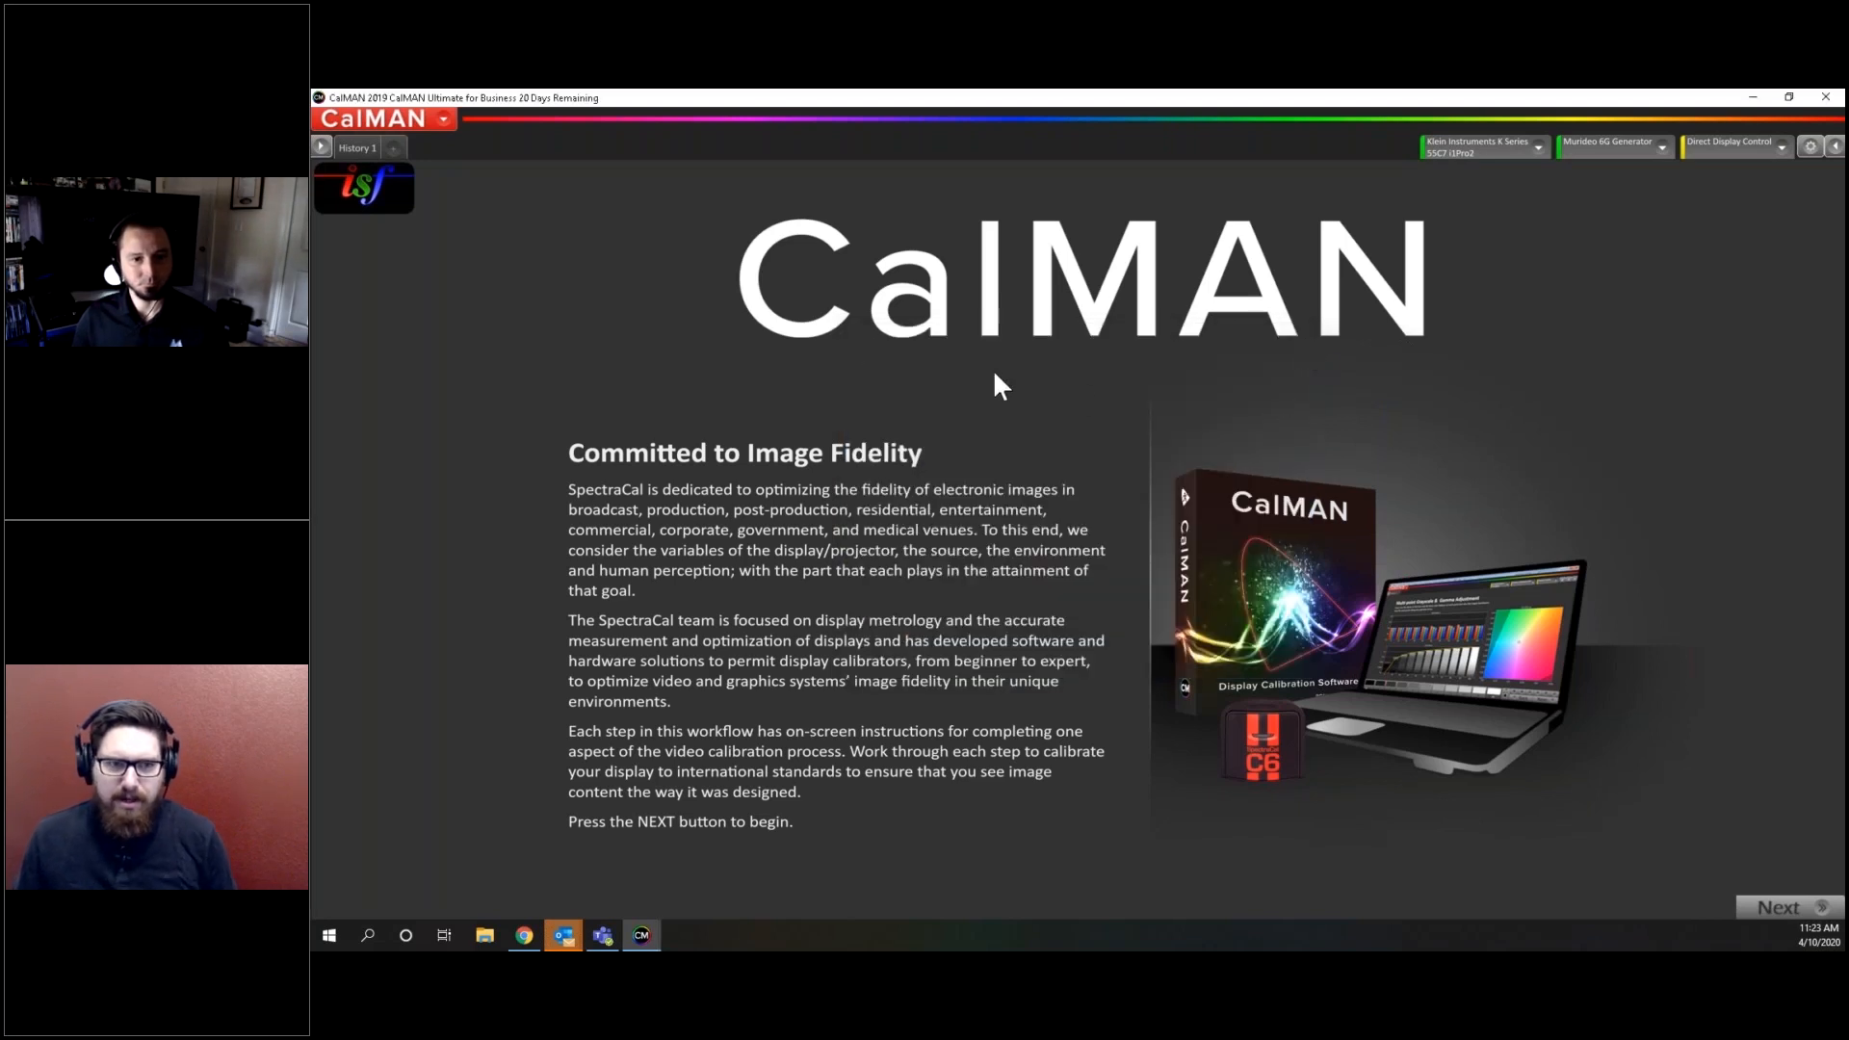
left_click(445, 117)
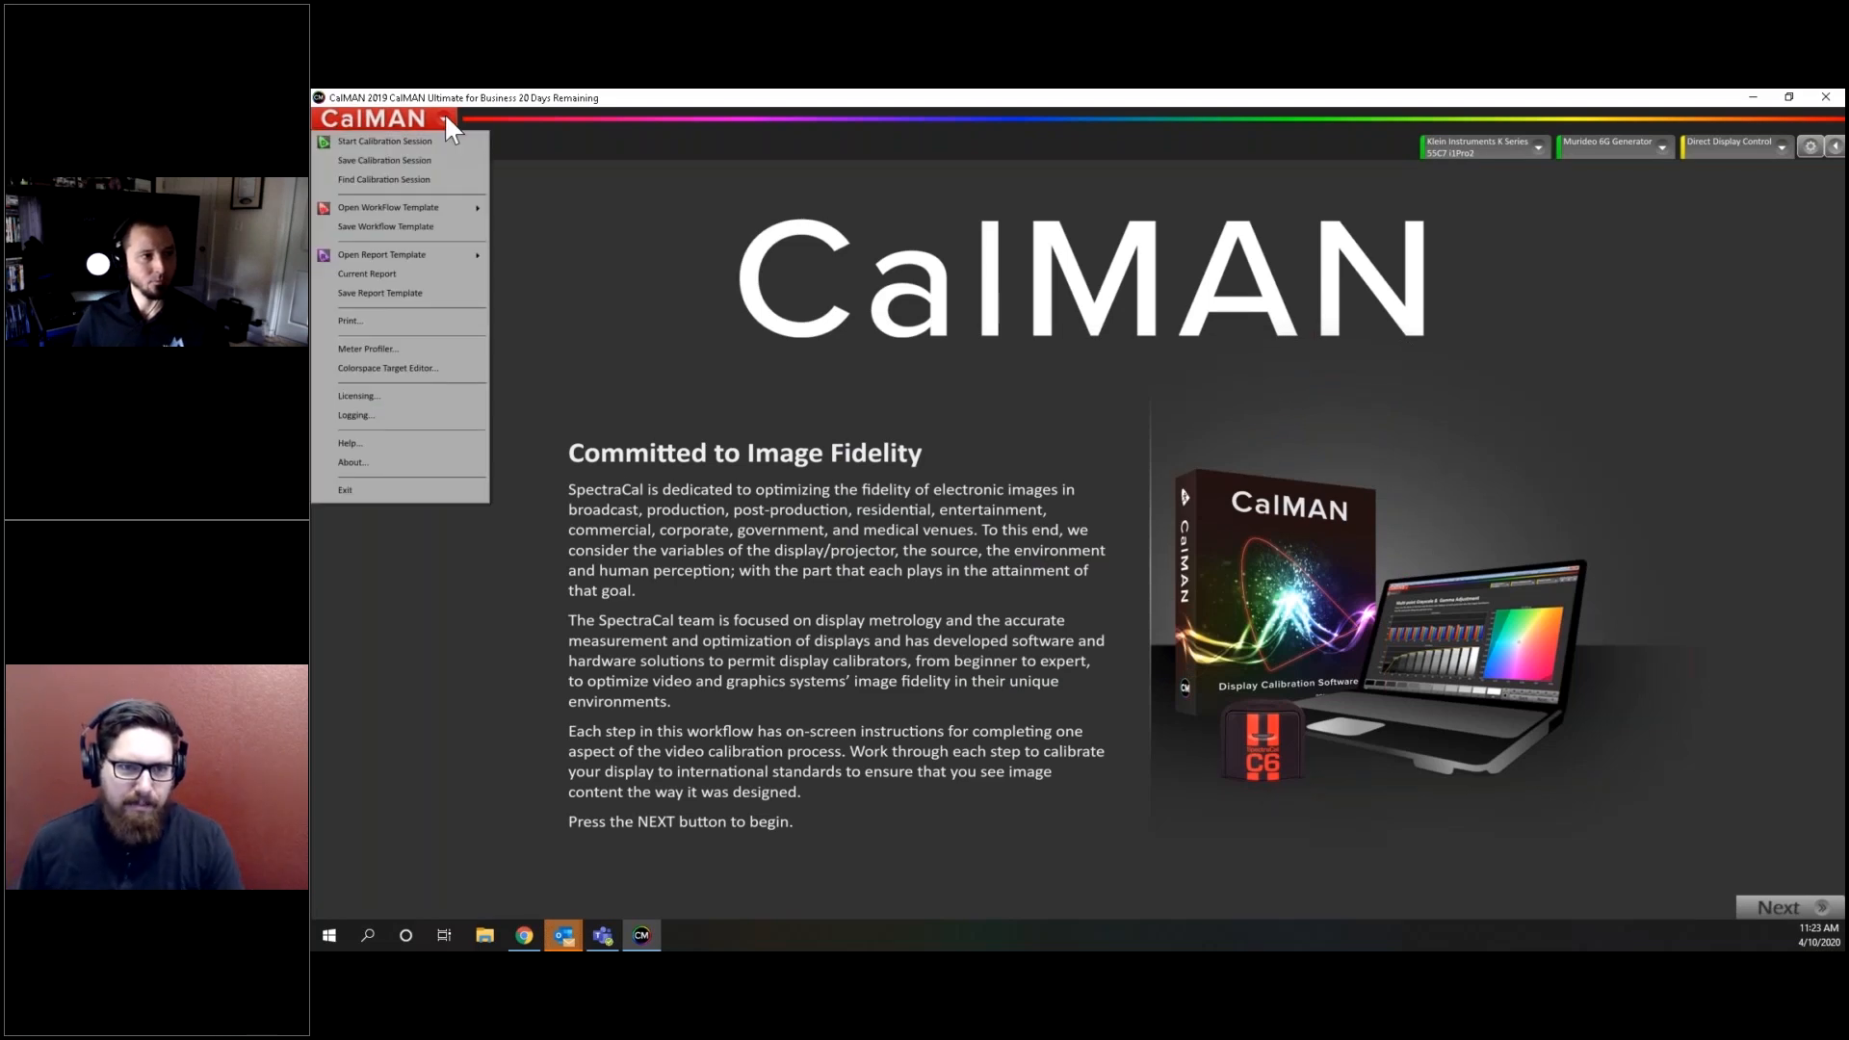
left_click(753, 190)
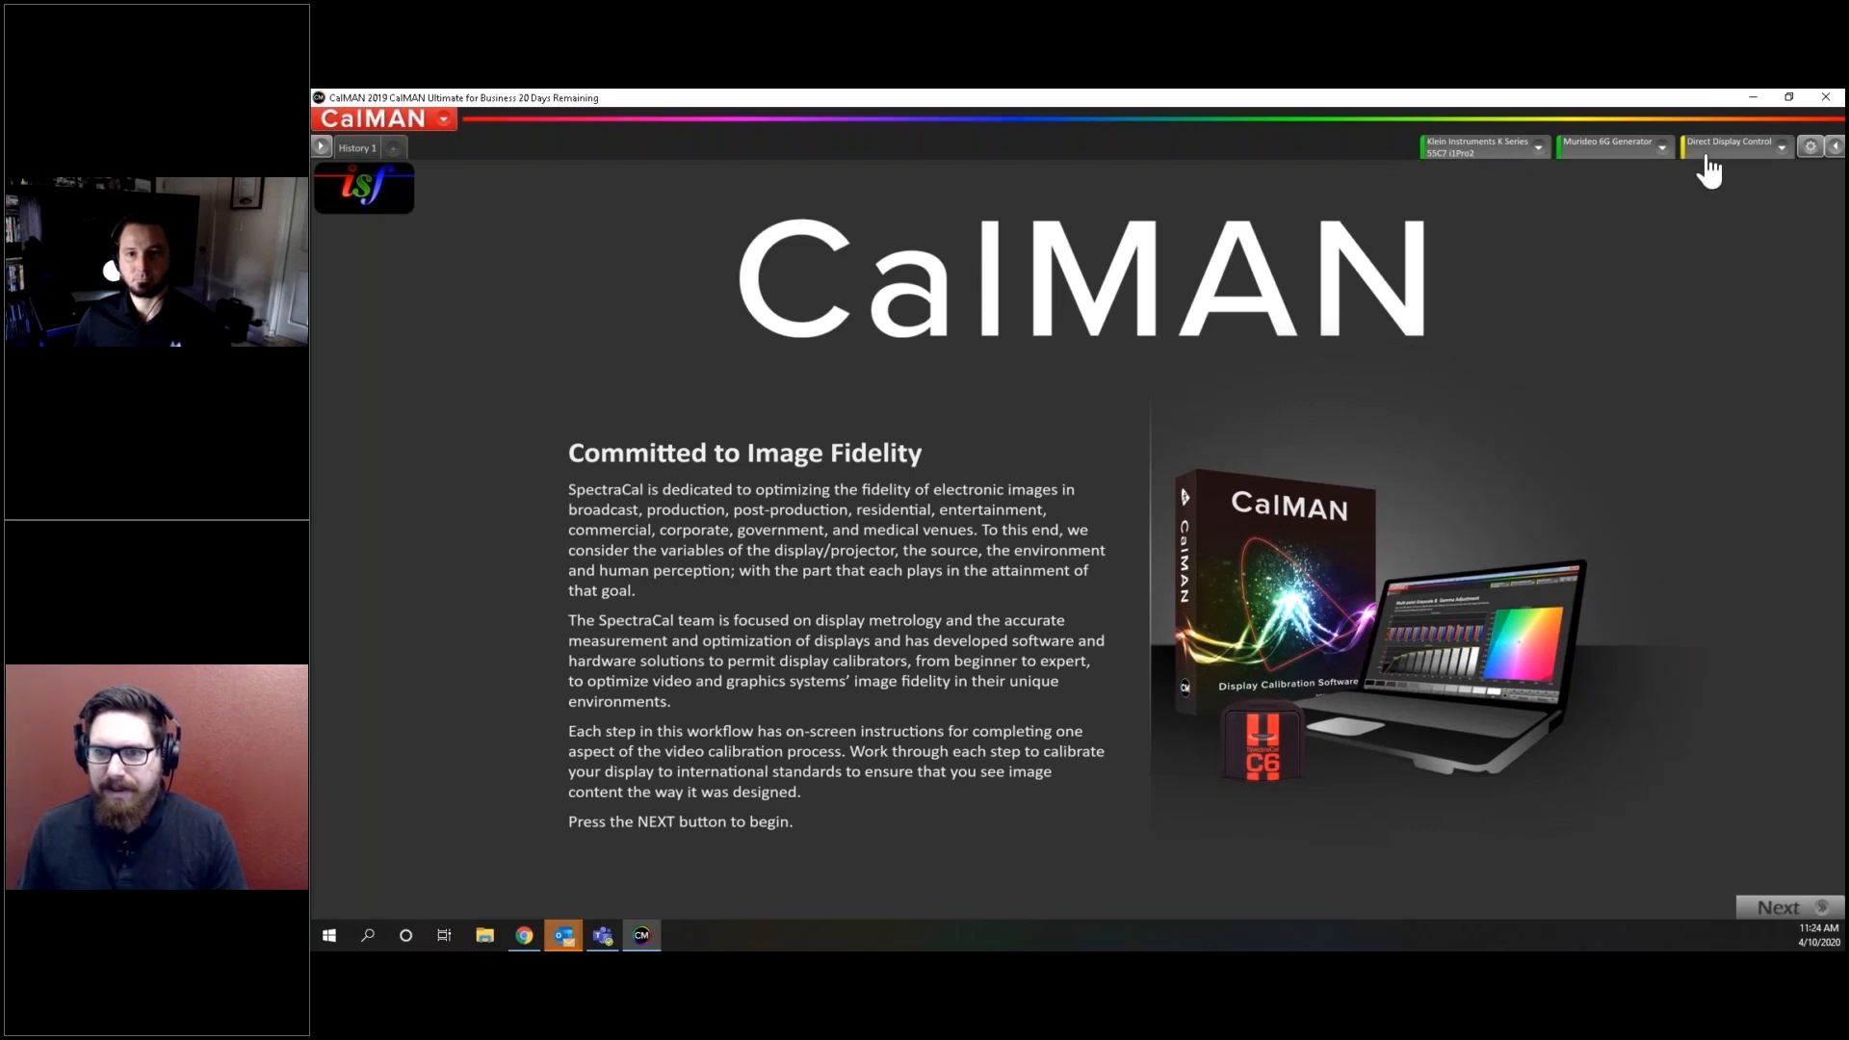
Switch the pattern source from the Murideo 6G Generator to the manual Source option and back again
left_click(1627, 149)
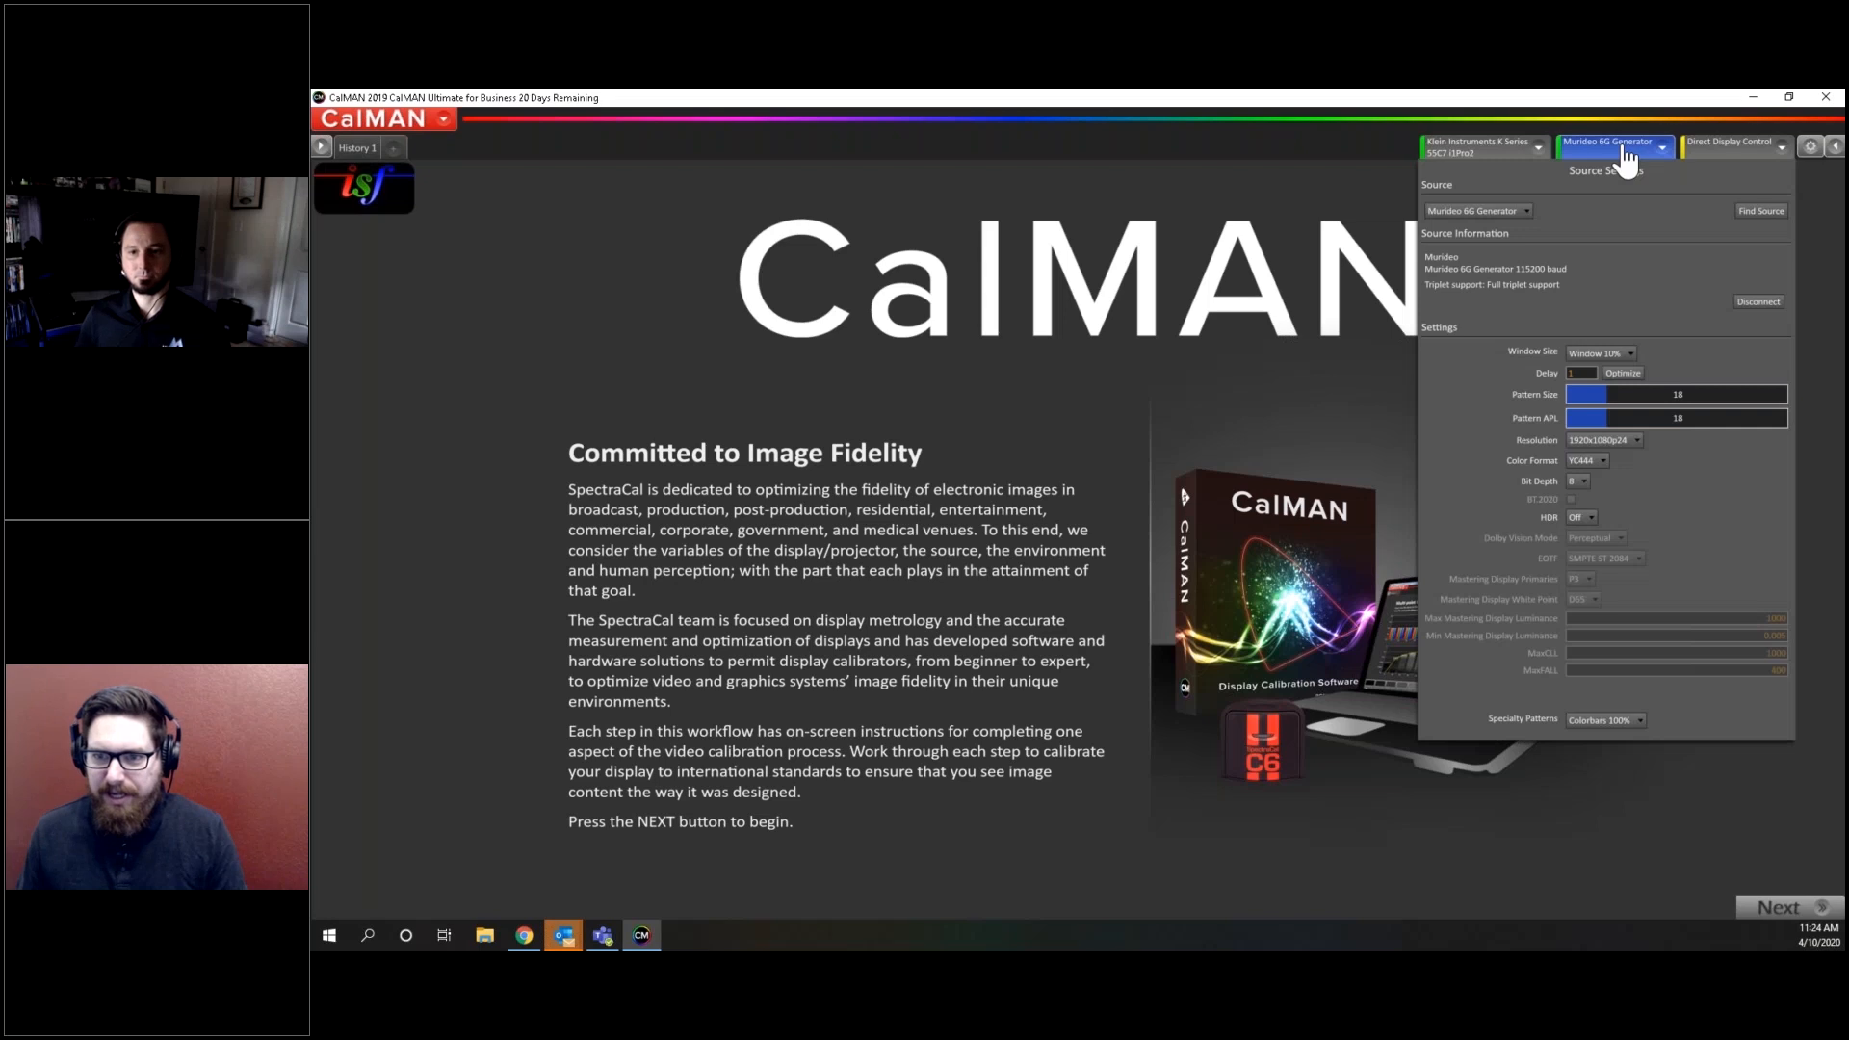
left_click(1506, 212)
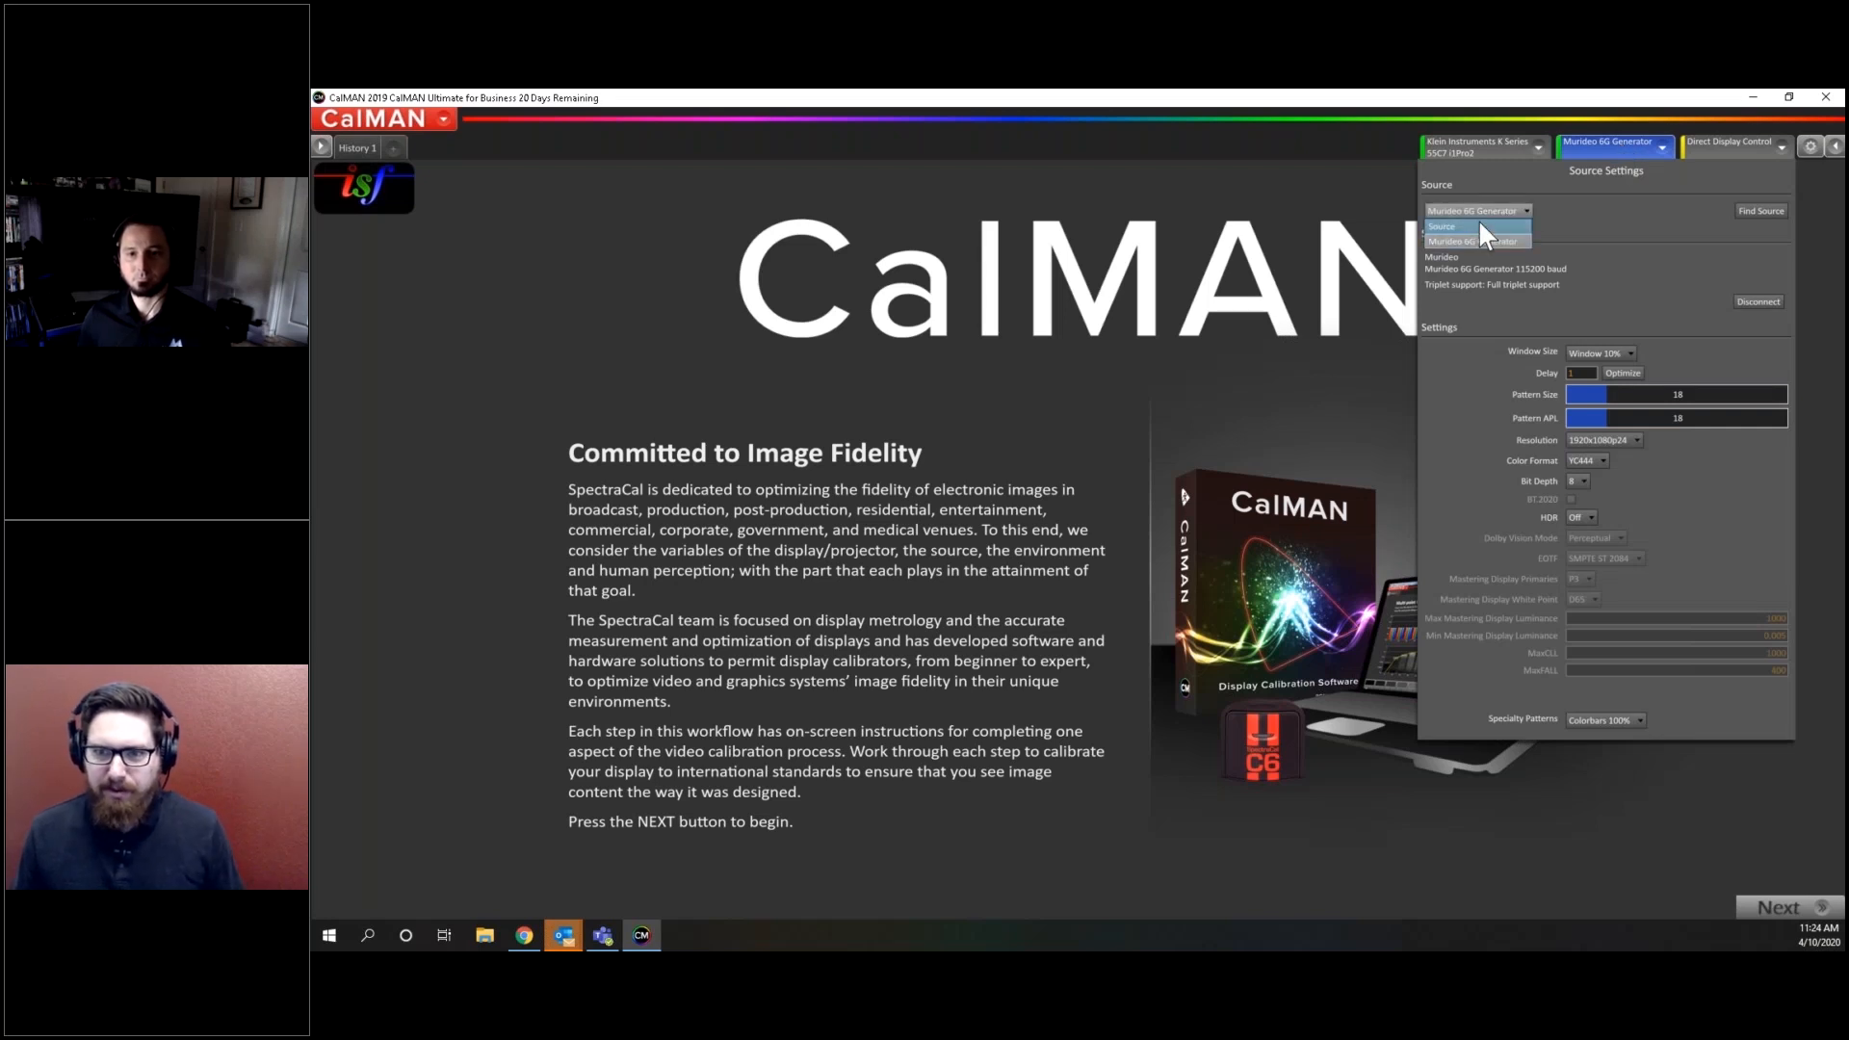
left_click(1450, 225)
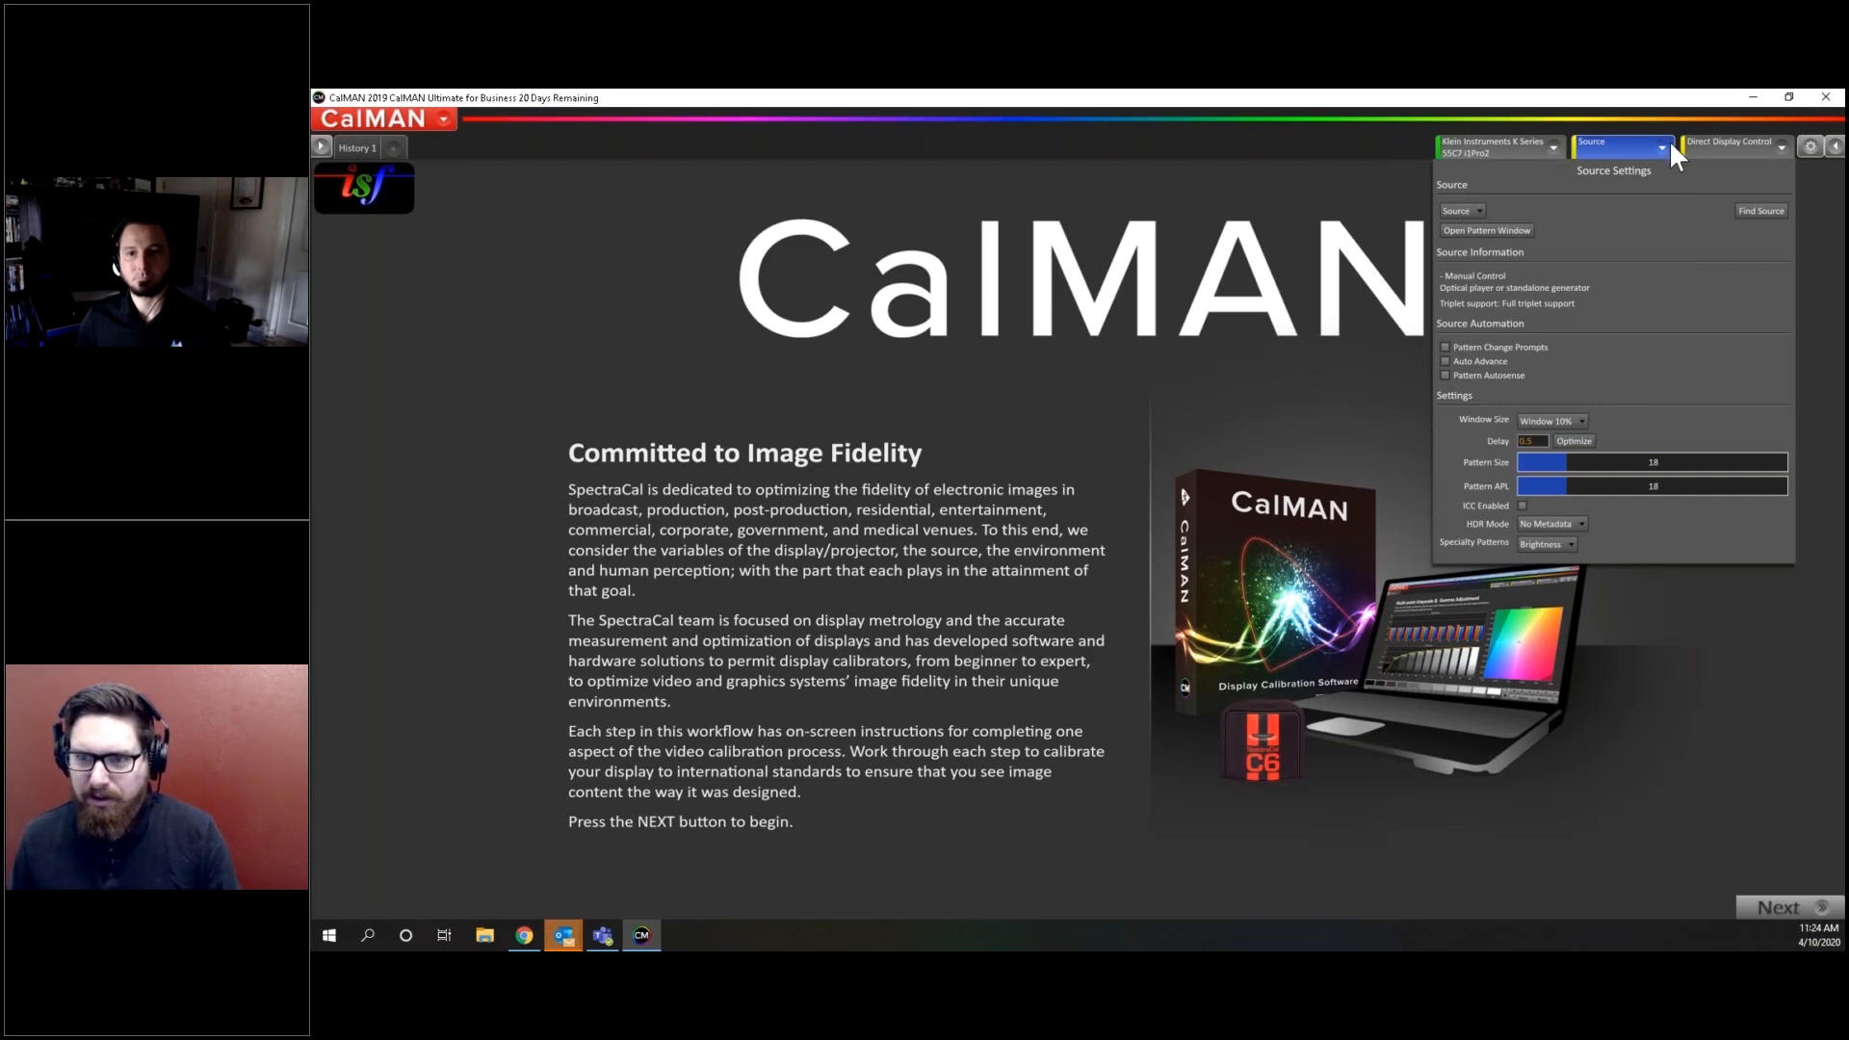
left_click(1463, 211)
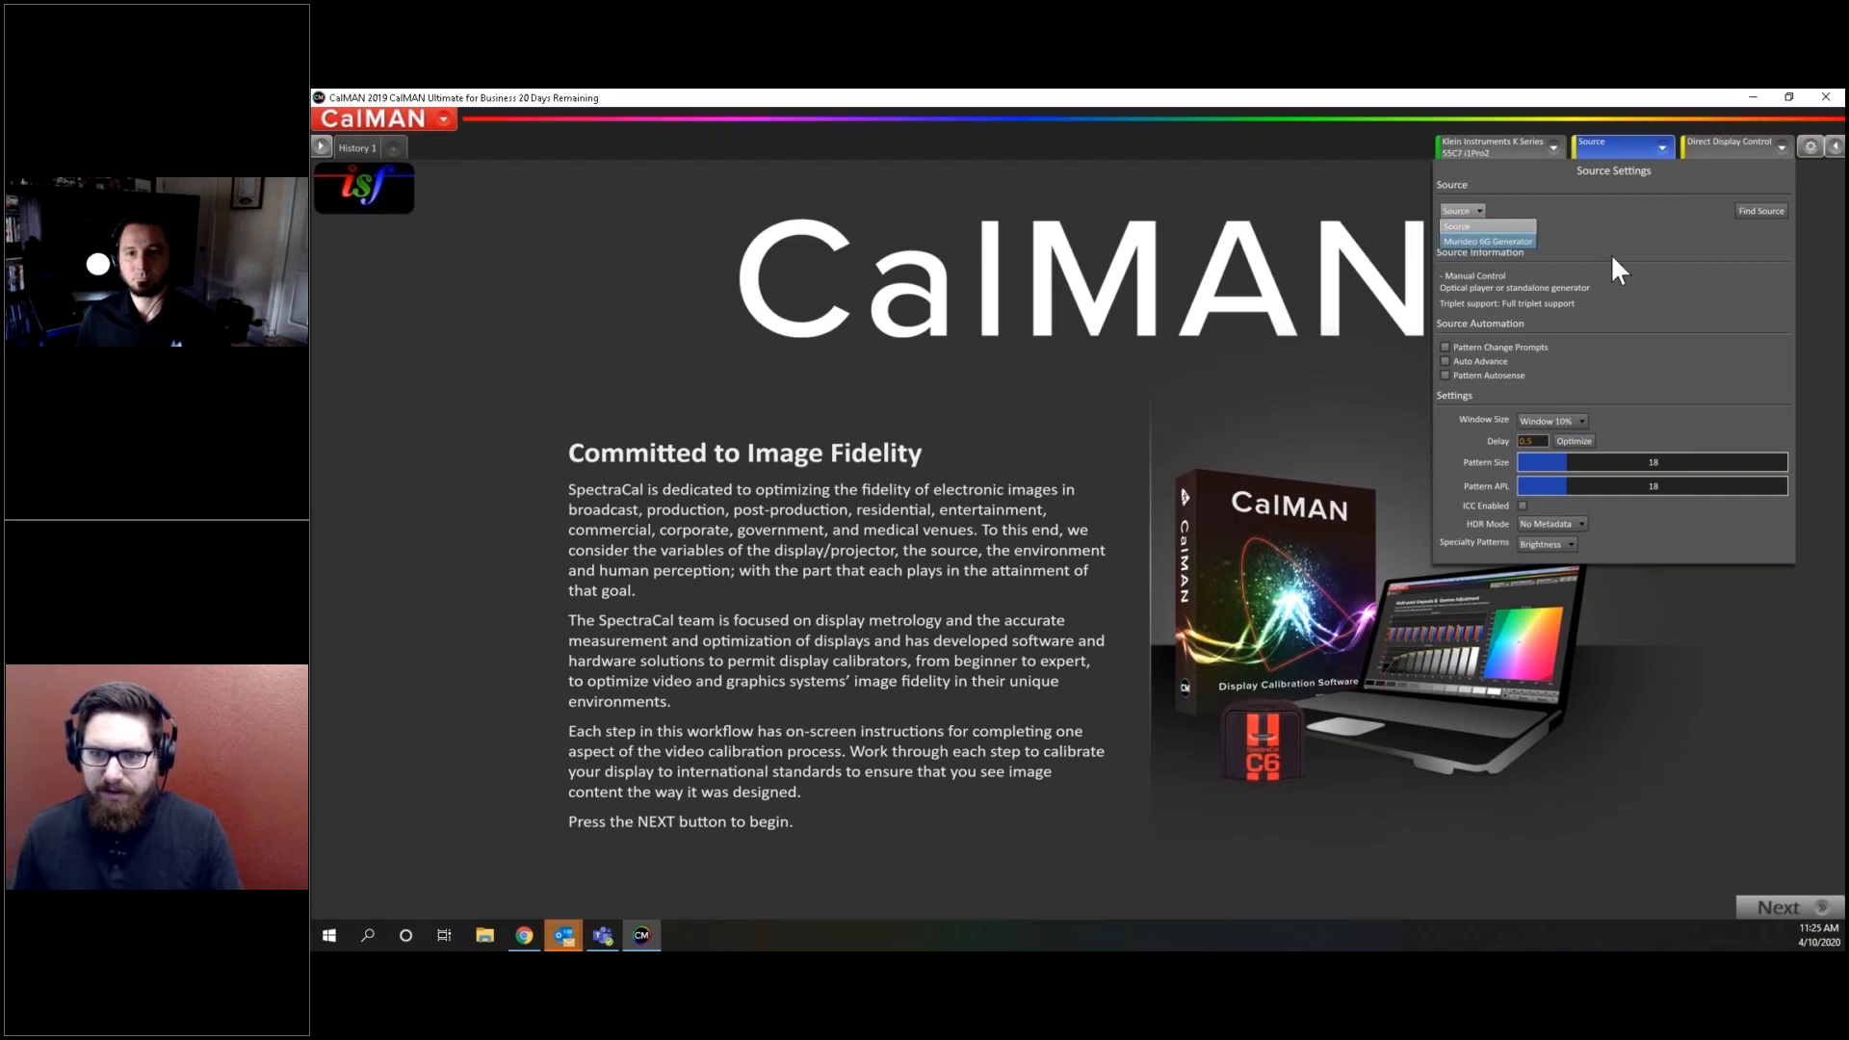
left_click(1740, 155)
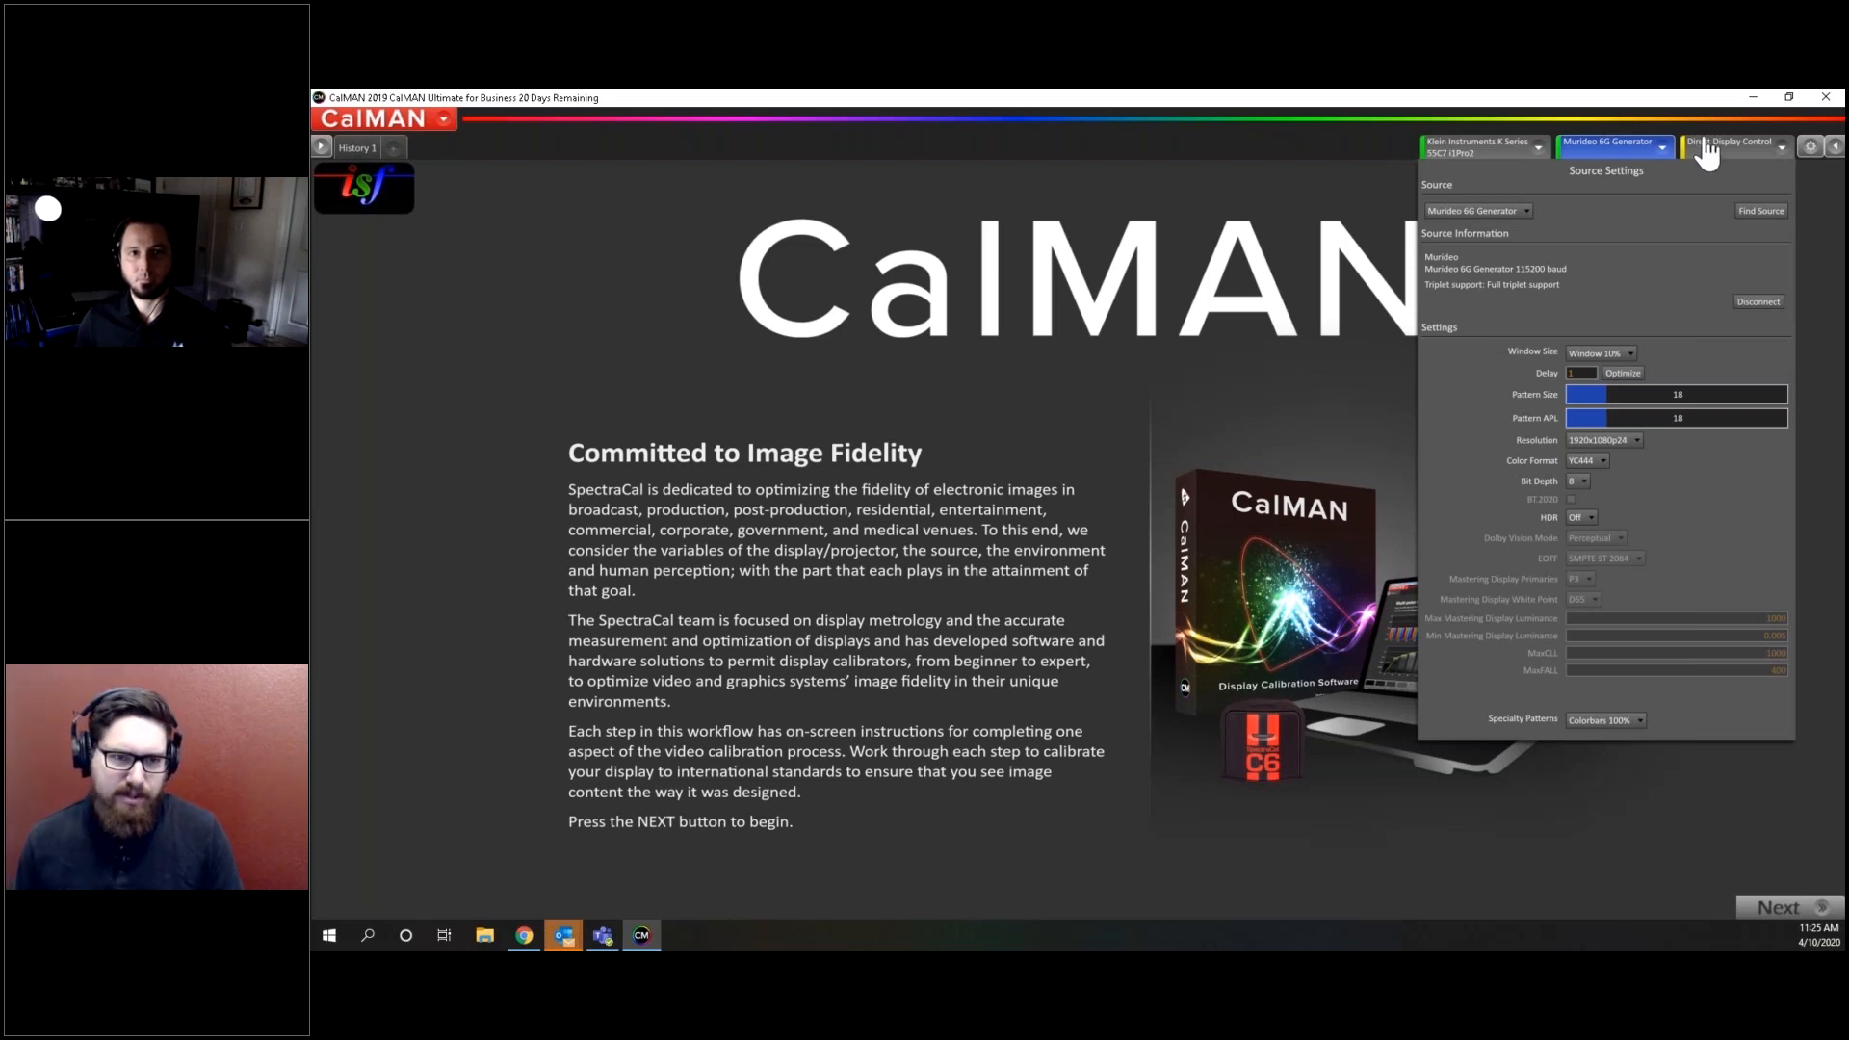
left_click(441, 119)
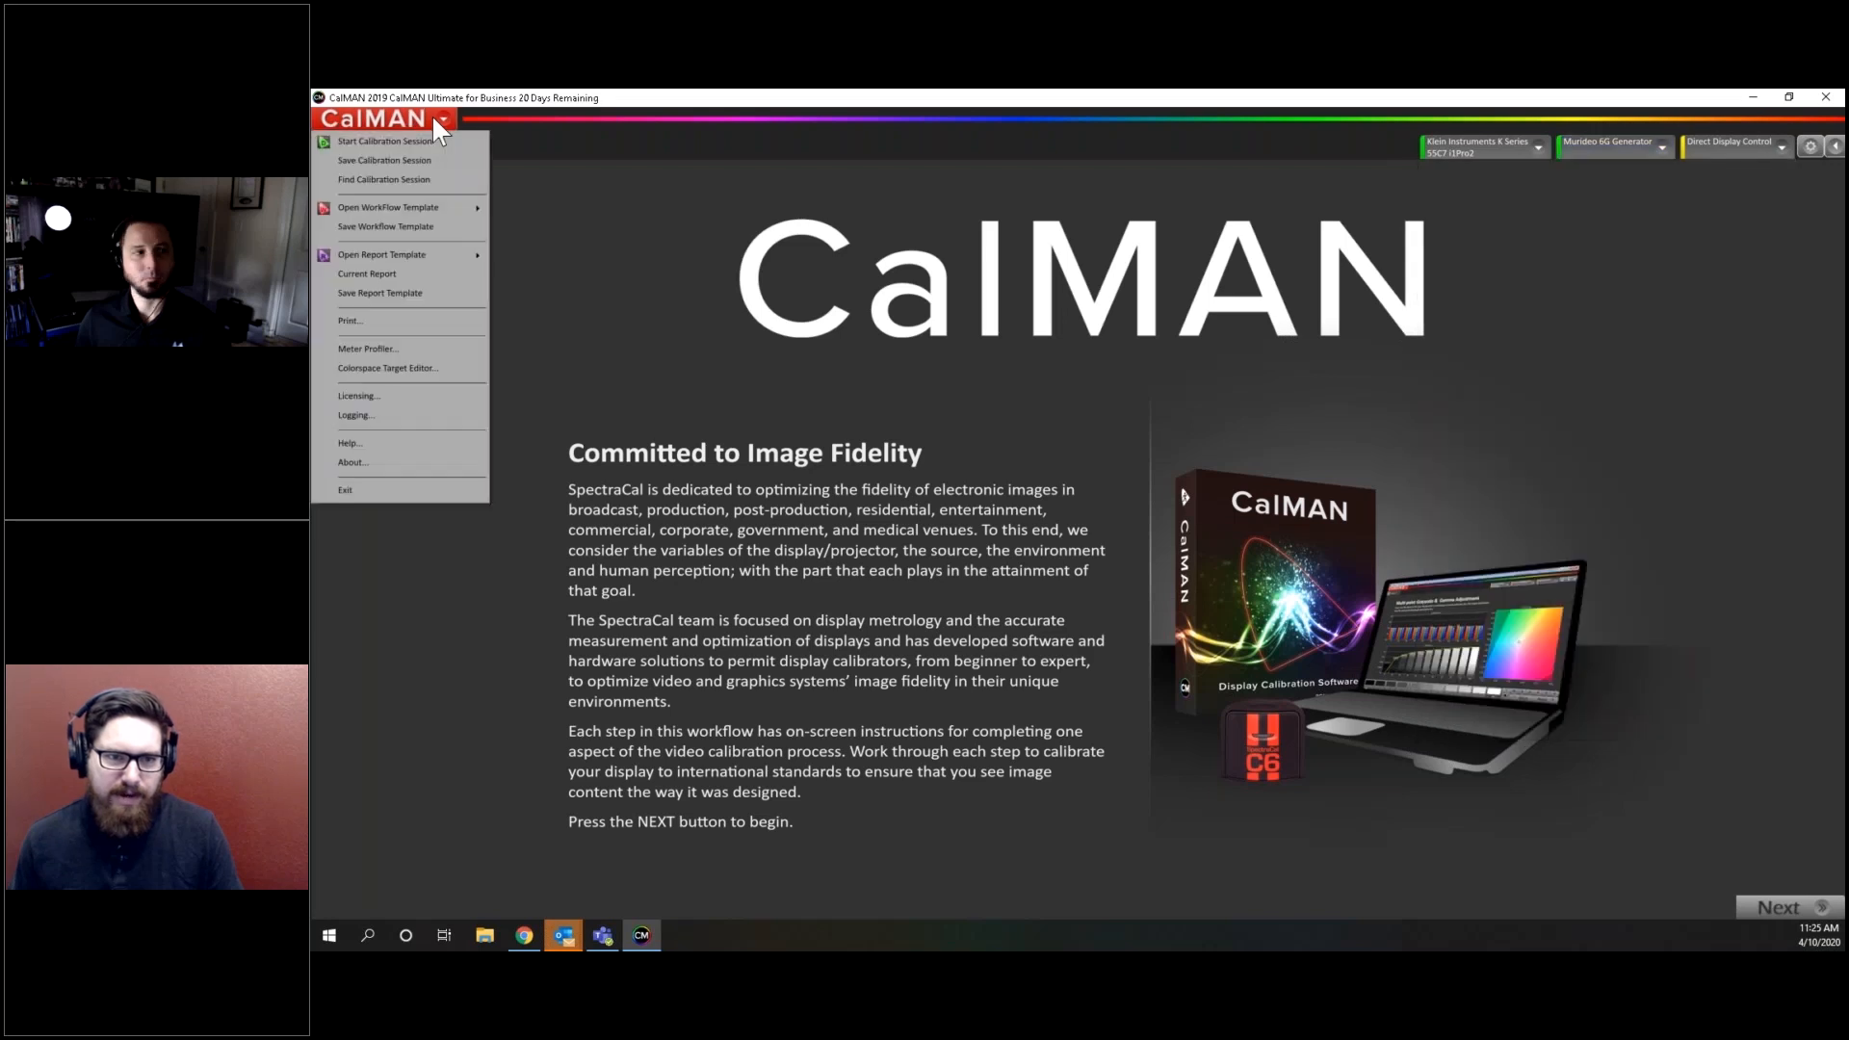
mouse_move(416, 207)
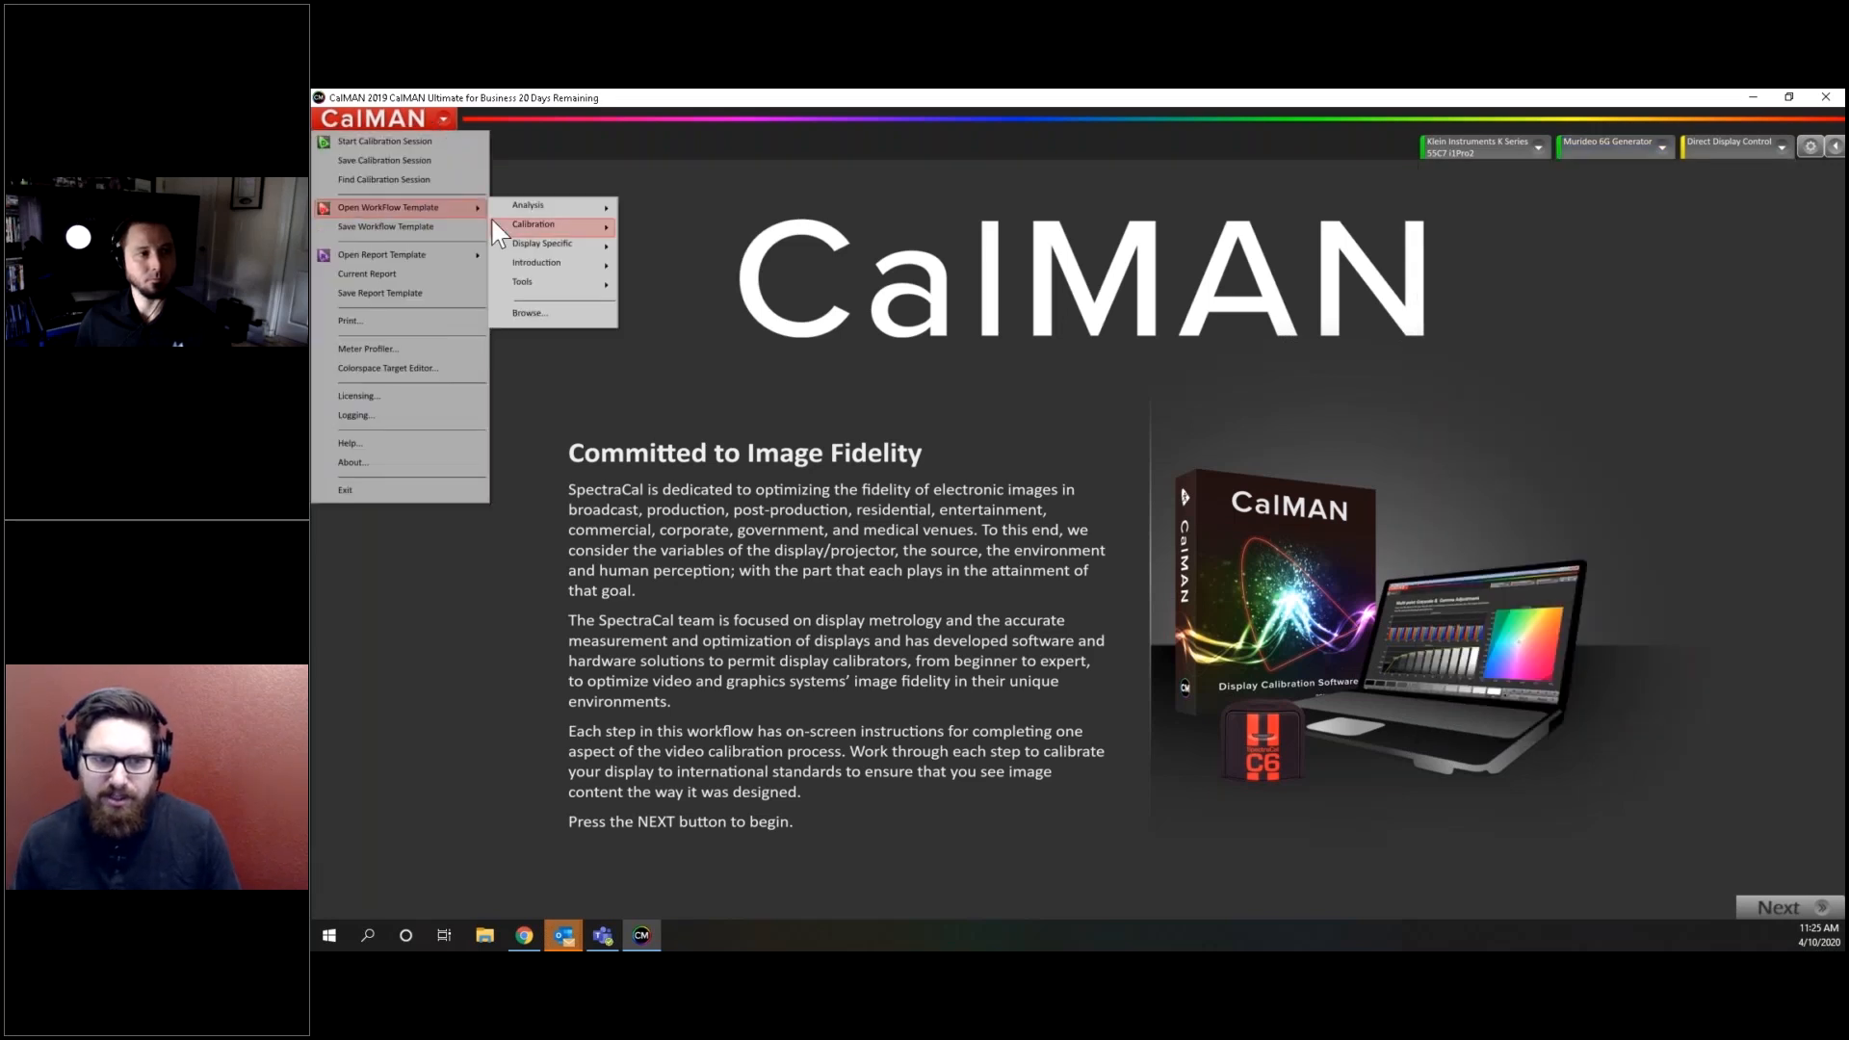
left_click(942, 222)
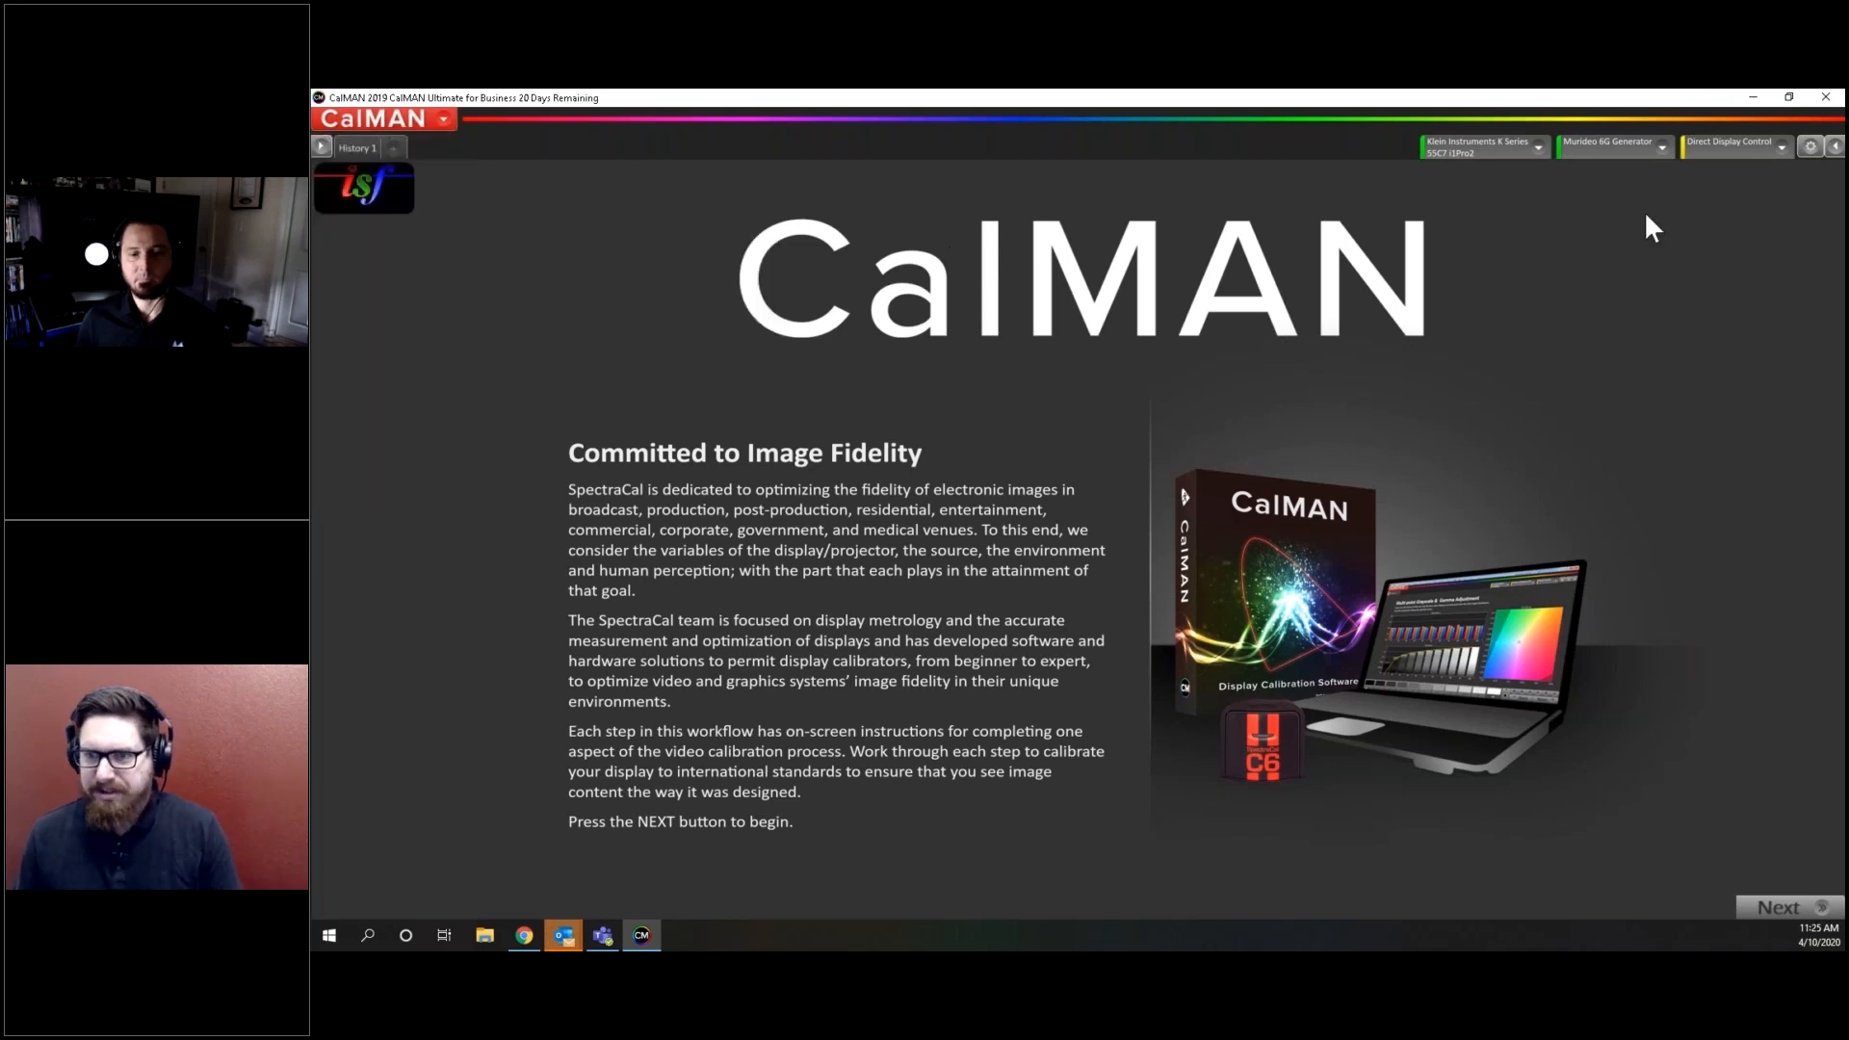
left_click(1725, 170)
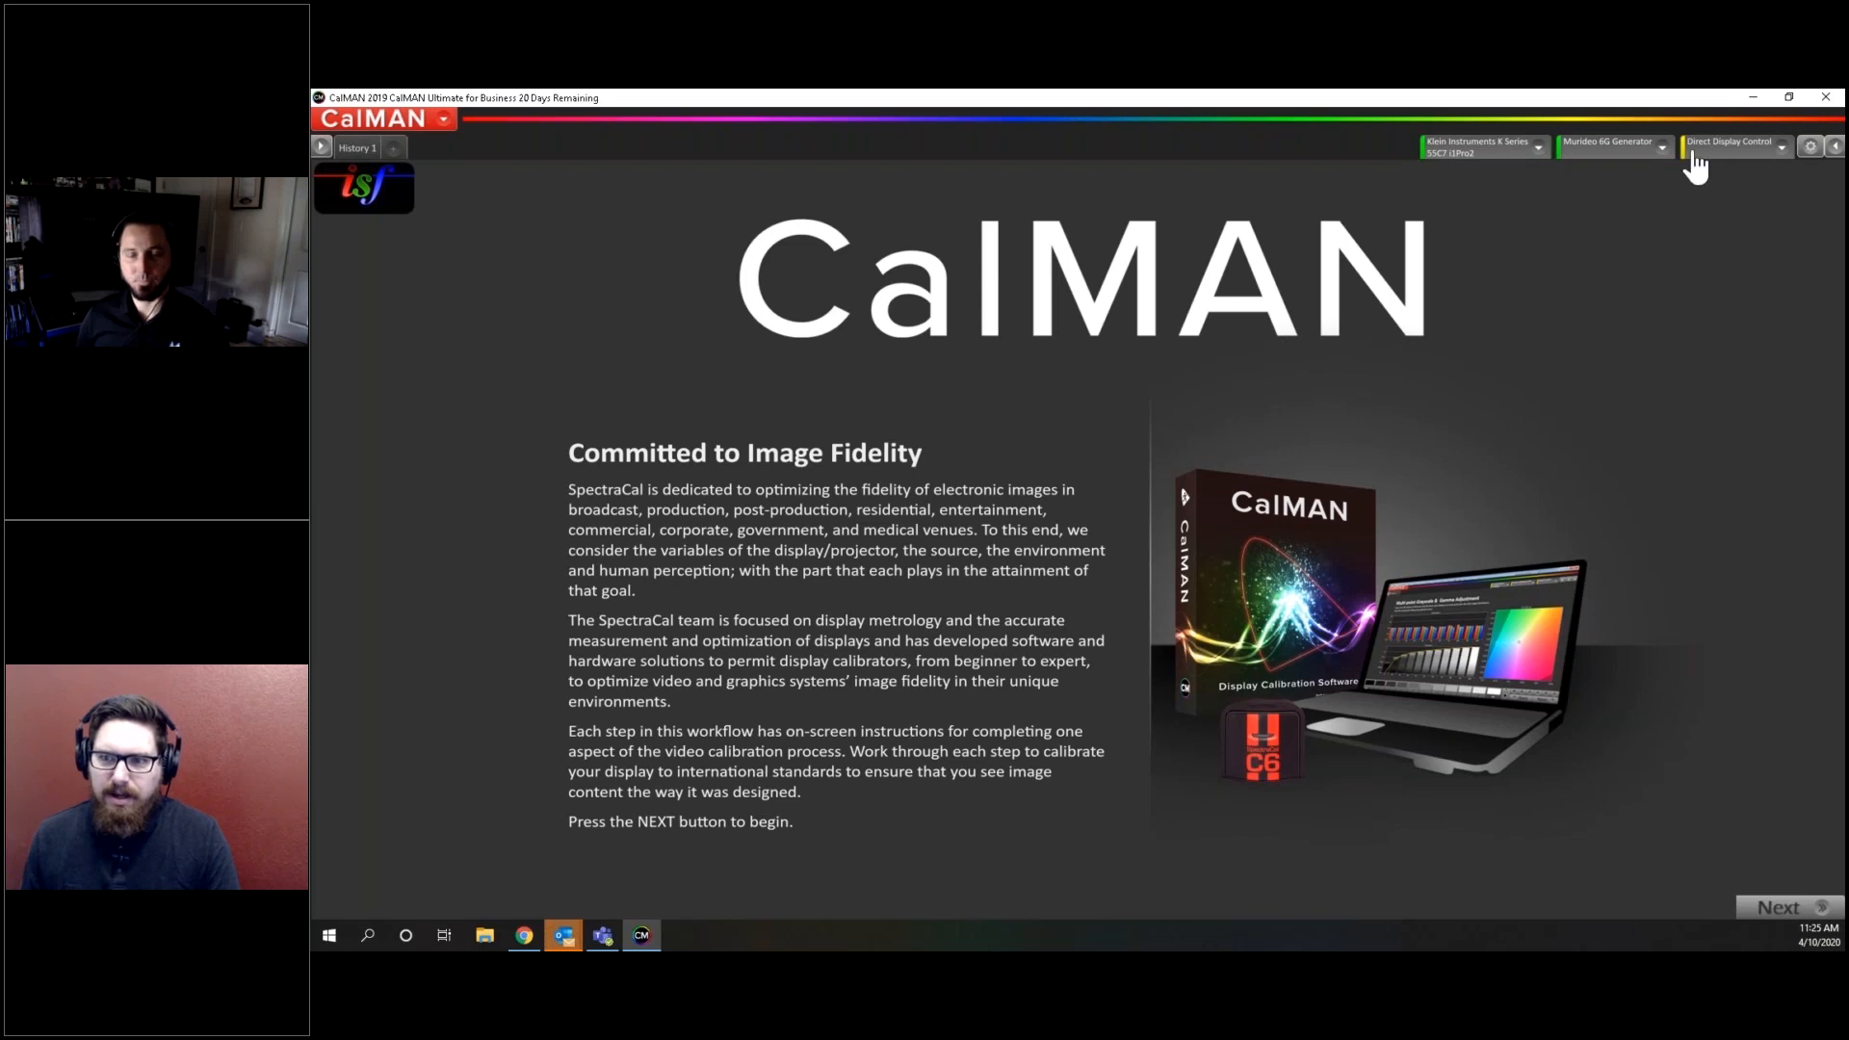
Review the selectable meters, the meter modes for target display types and the standard exposure modes in the meter settings
left_click(1478, 154)
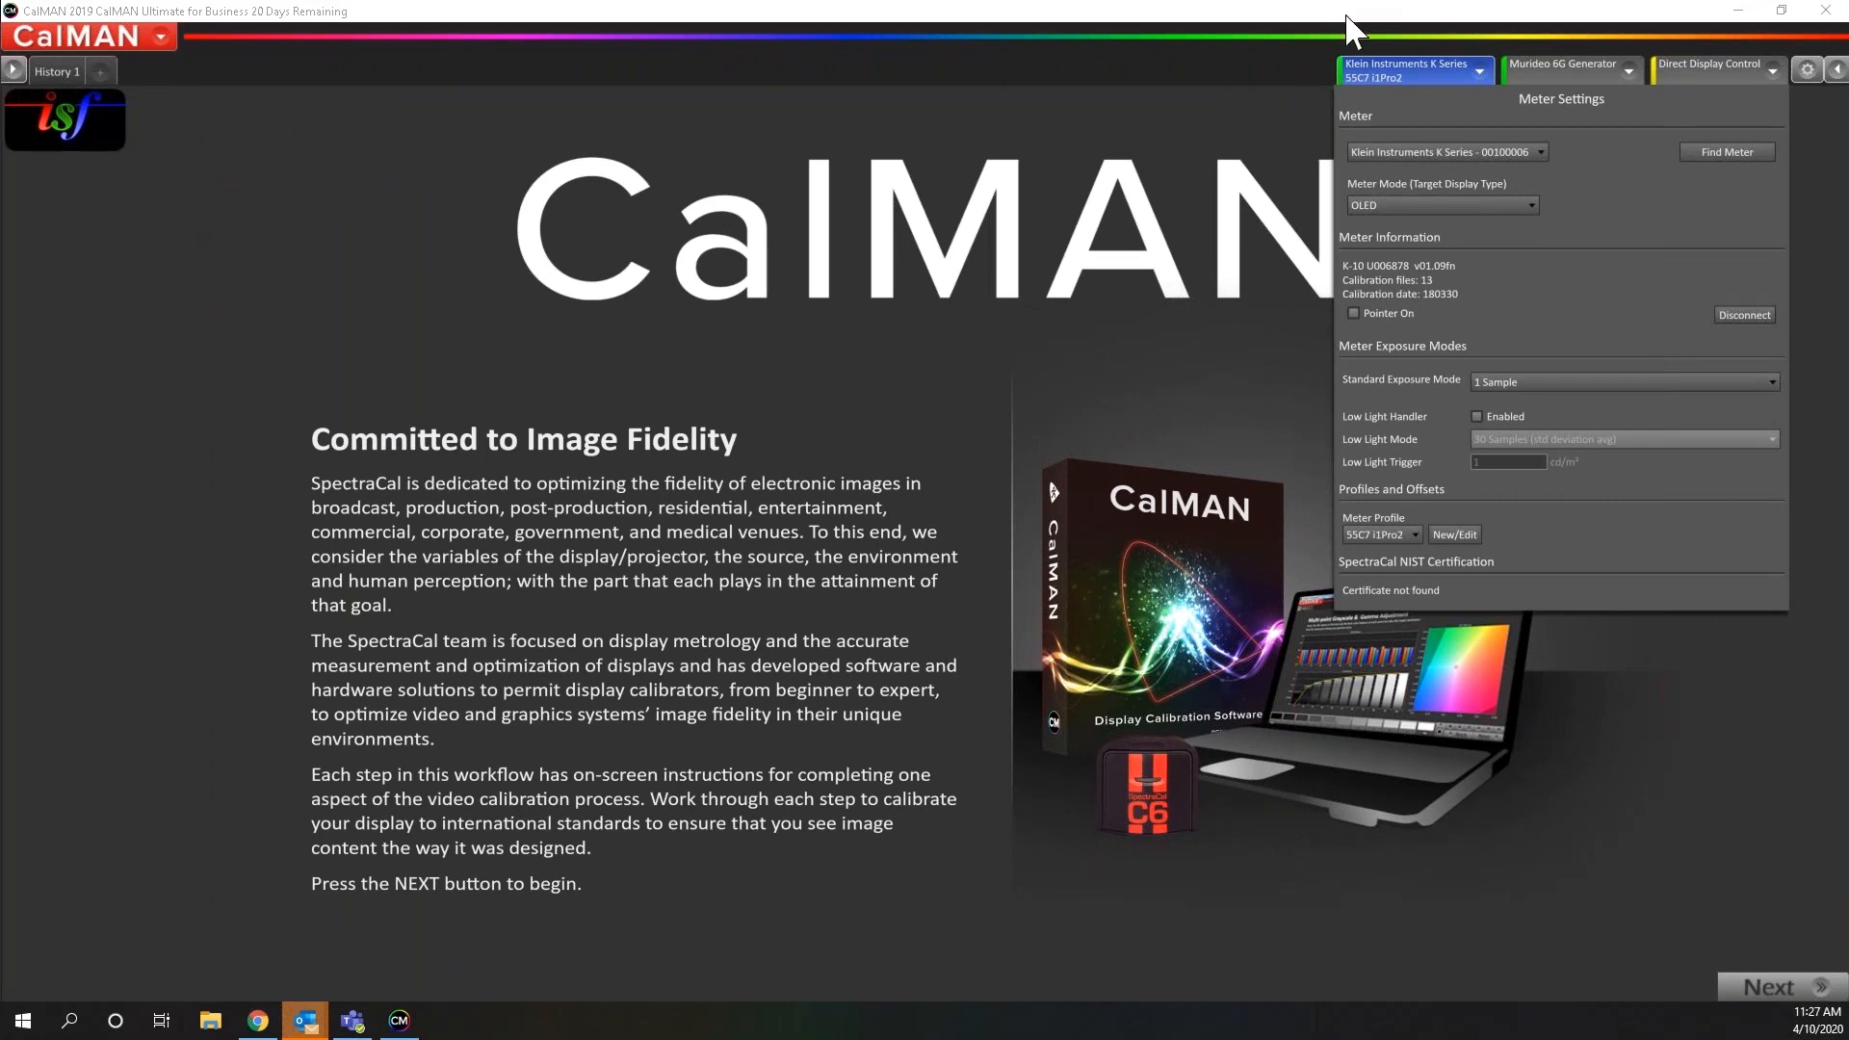
left_click(1436, 152)
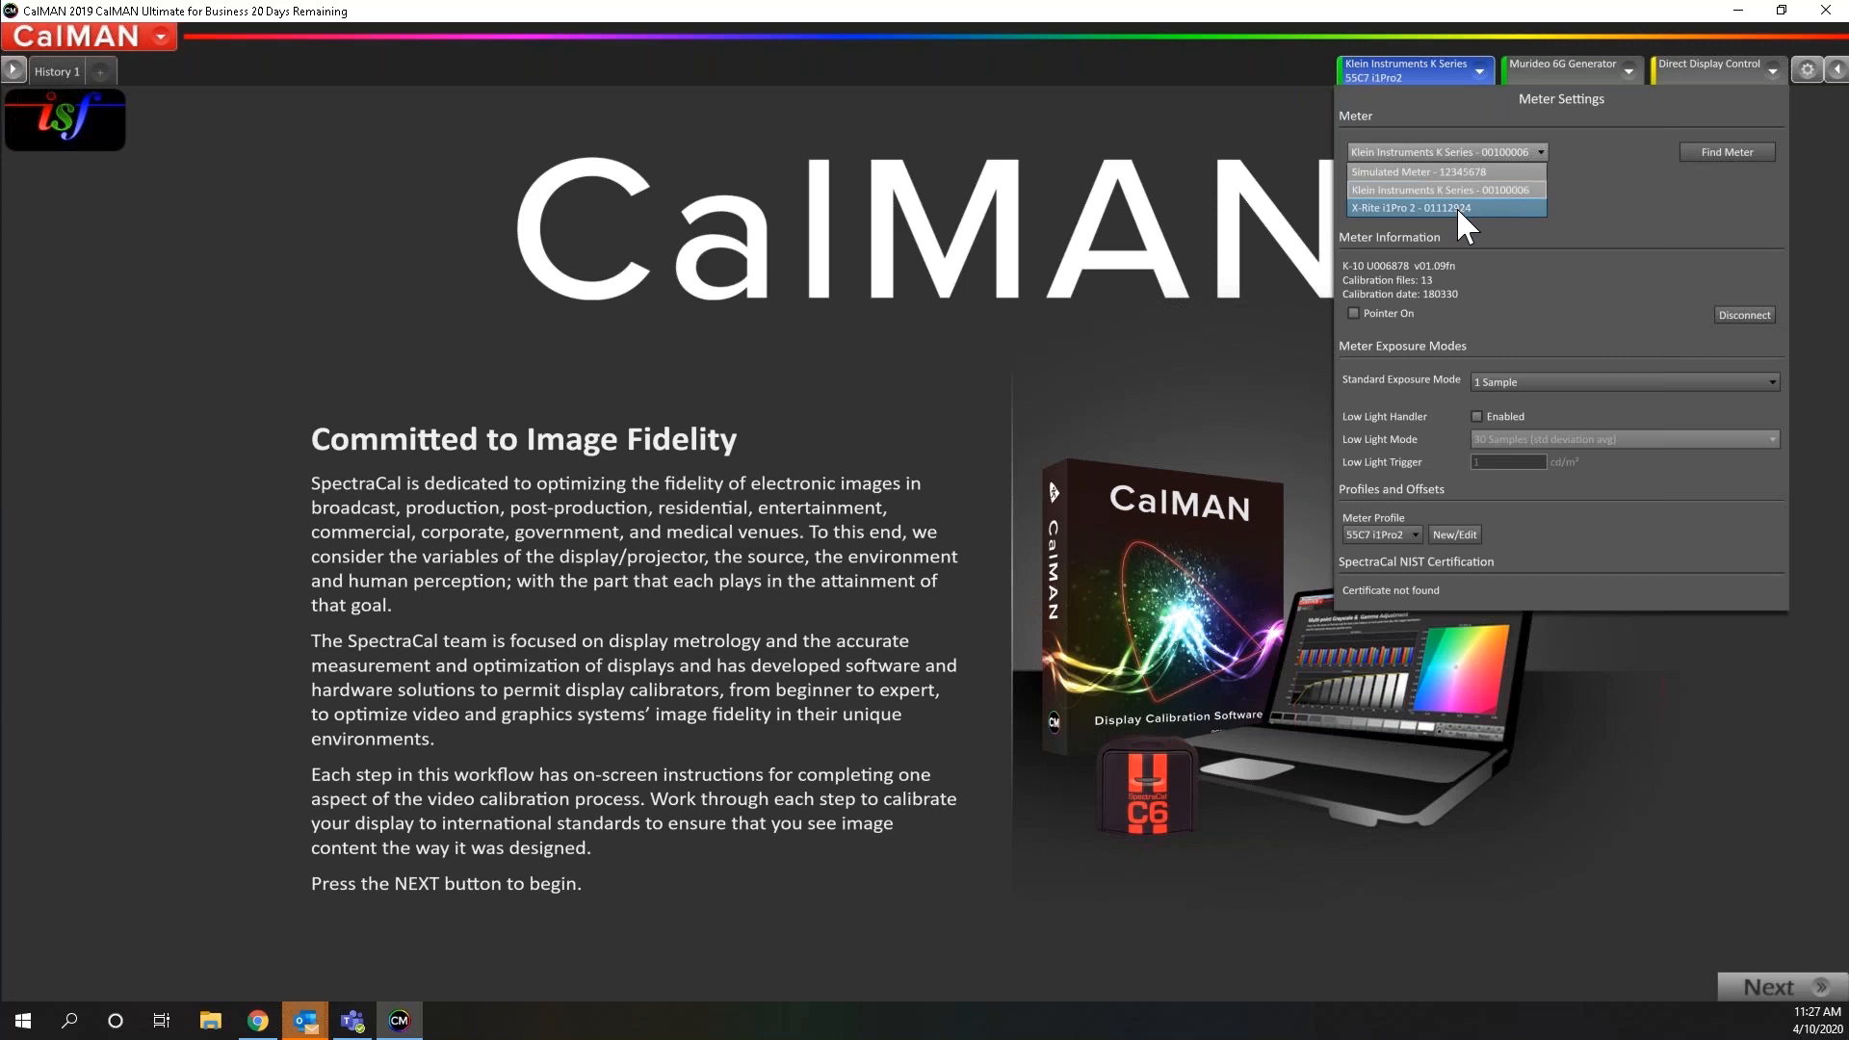
left_click(1621, 216)
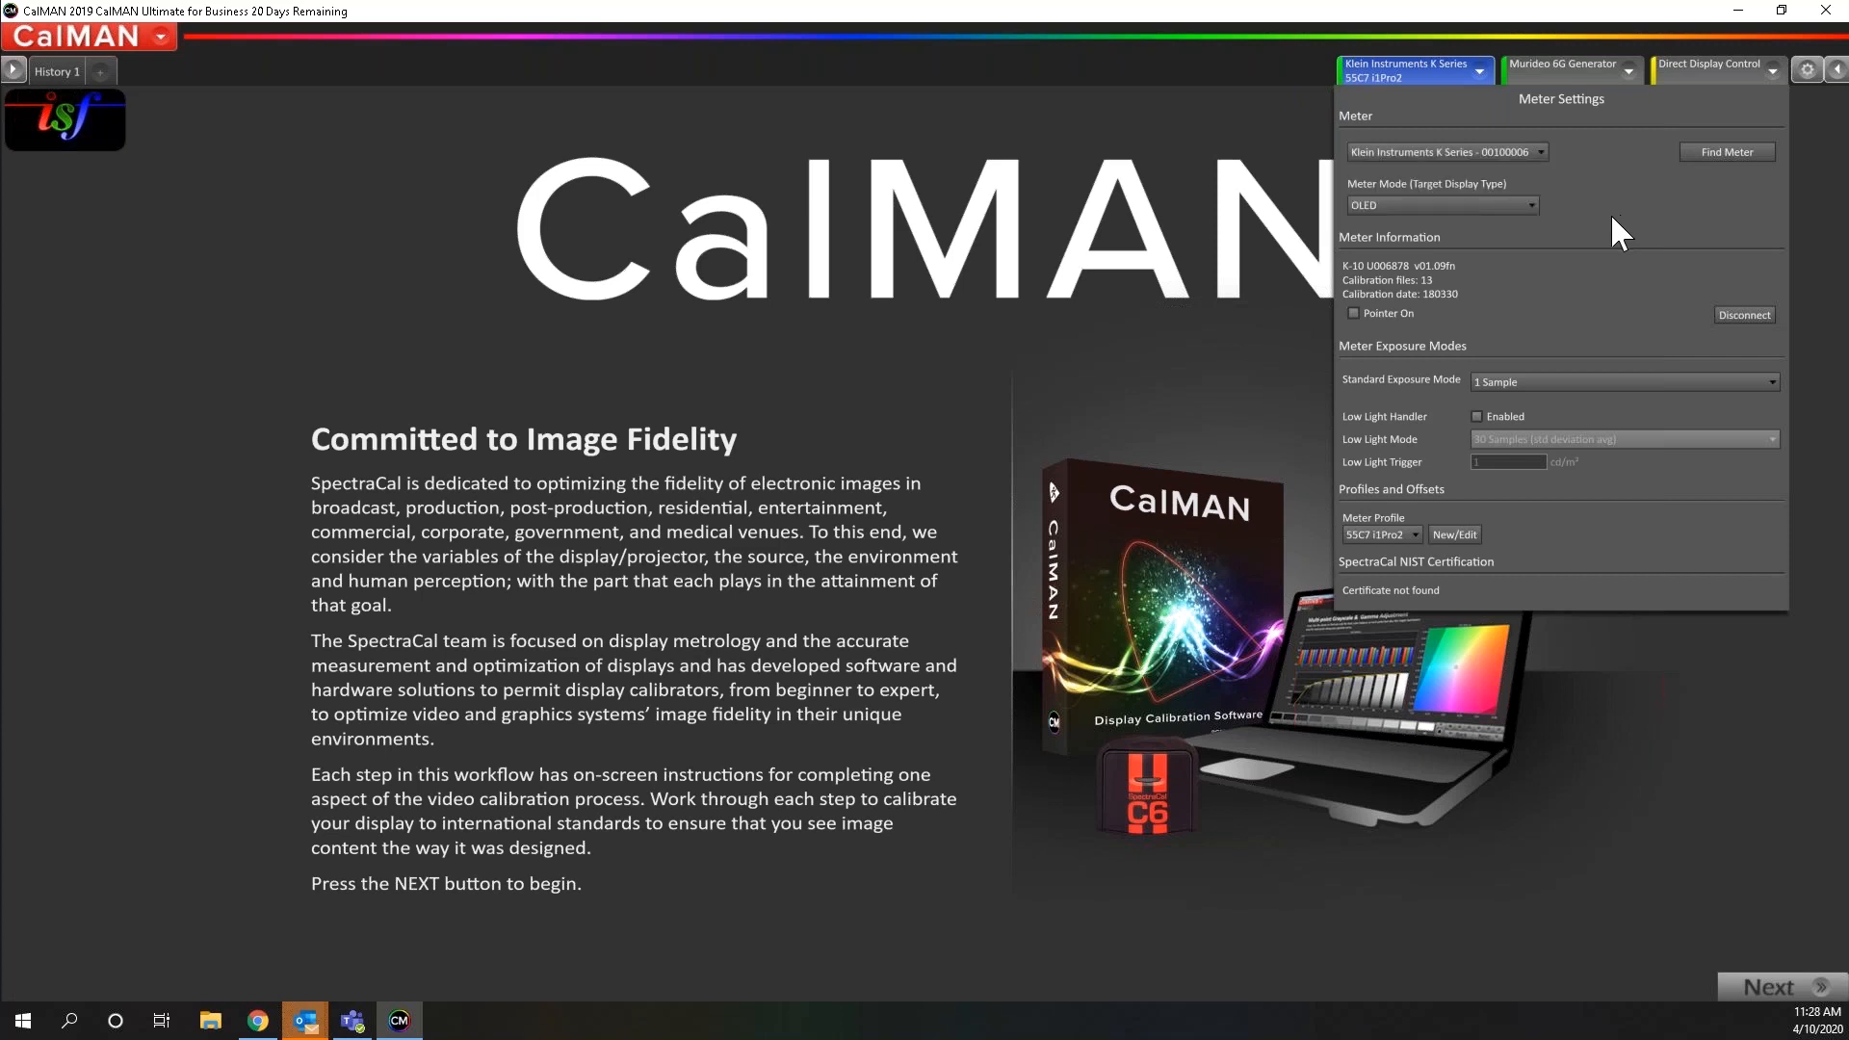
left_click(1415, 206)
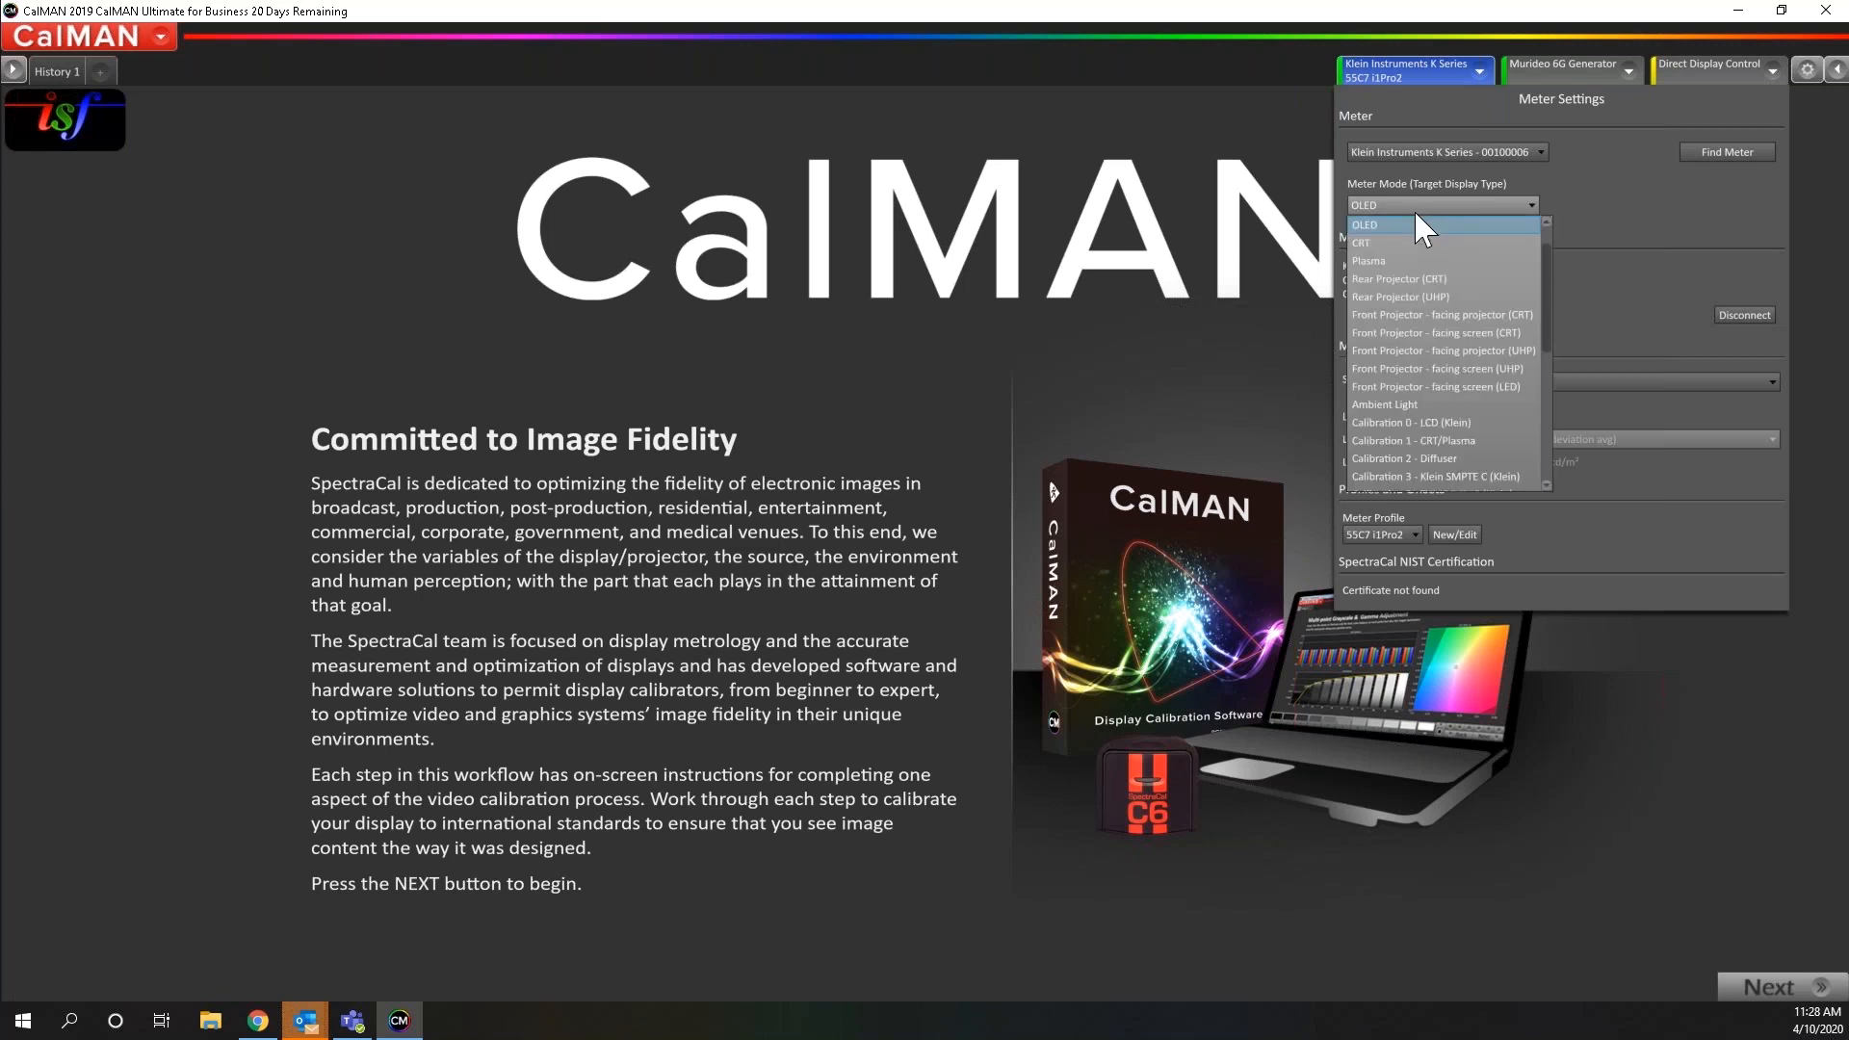
mouse_move(1546, 270)
left_mouse_down()
mouse_move(1551, 407)
mouse_move(1546, 243)
left_mouse_up()
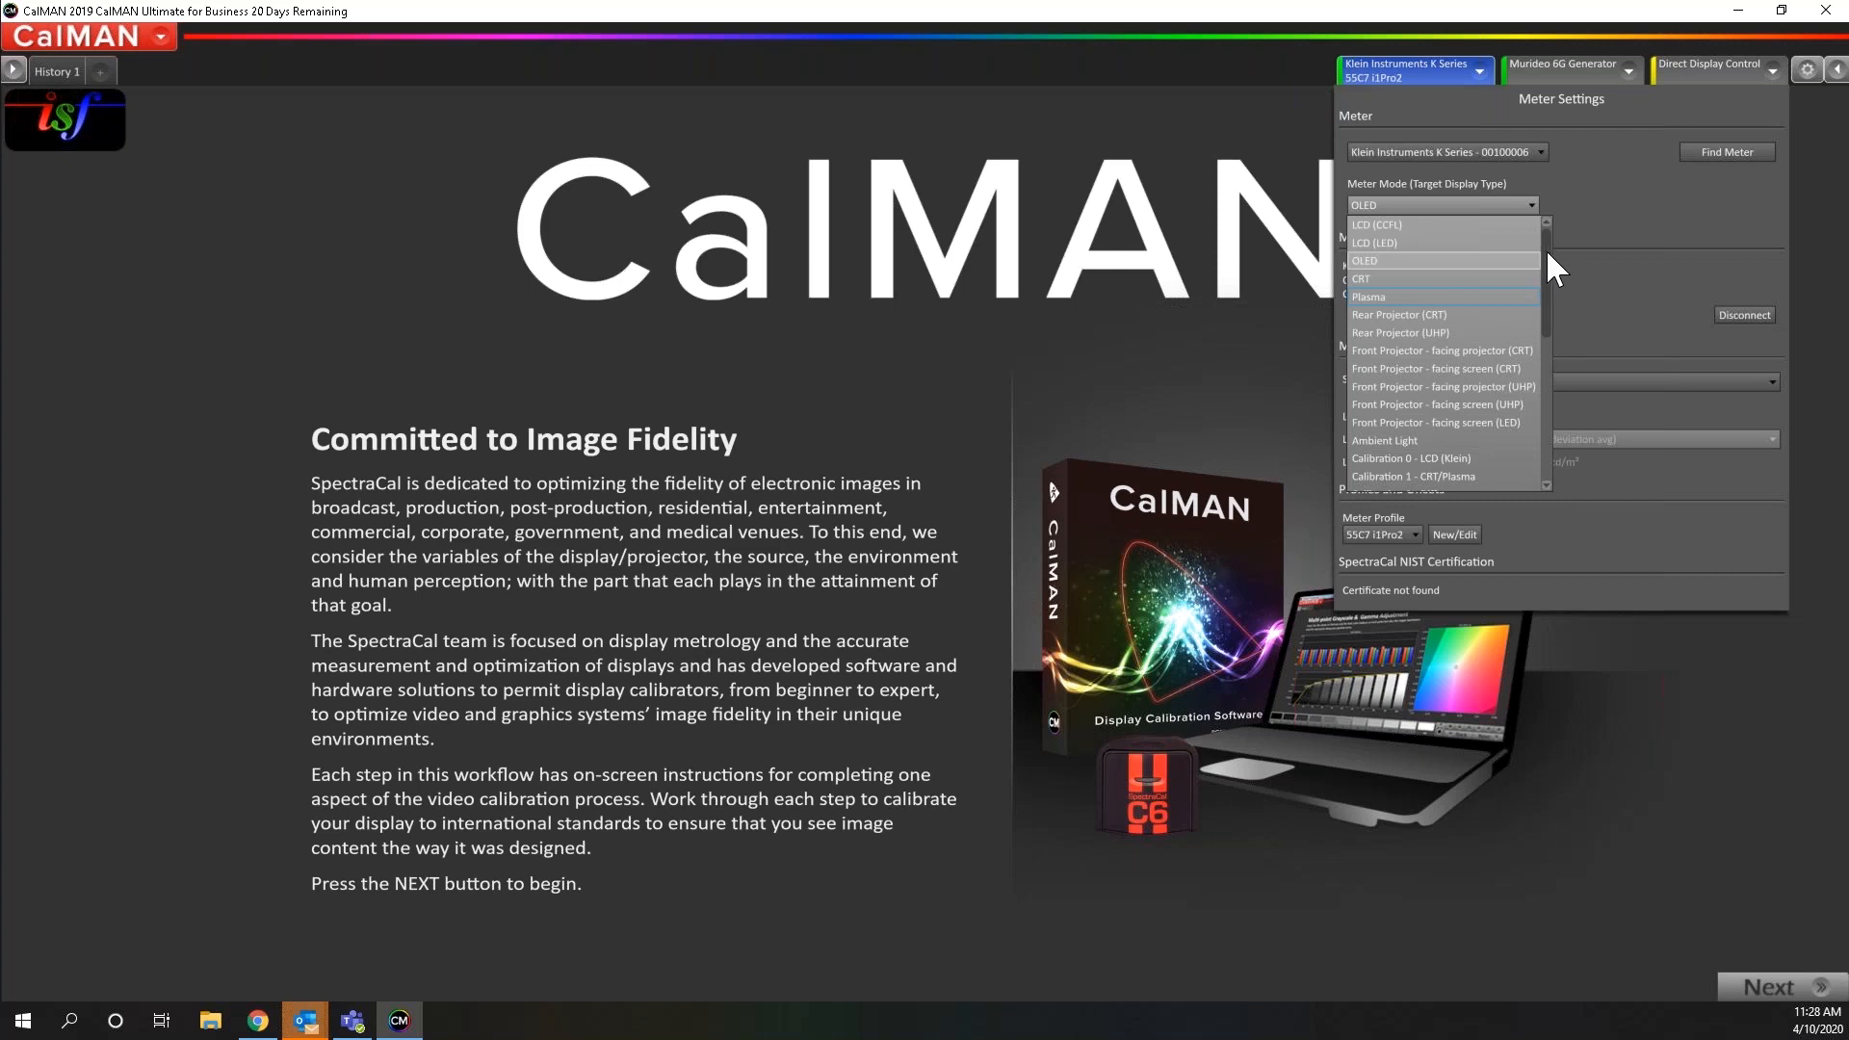
left_click(1580, 222)
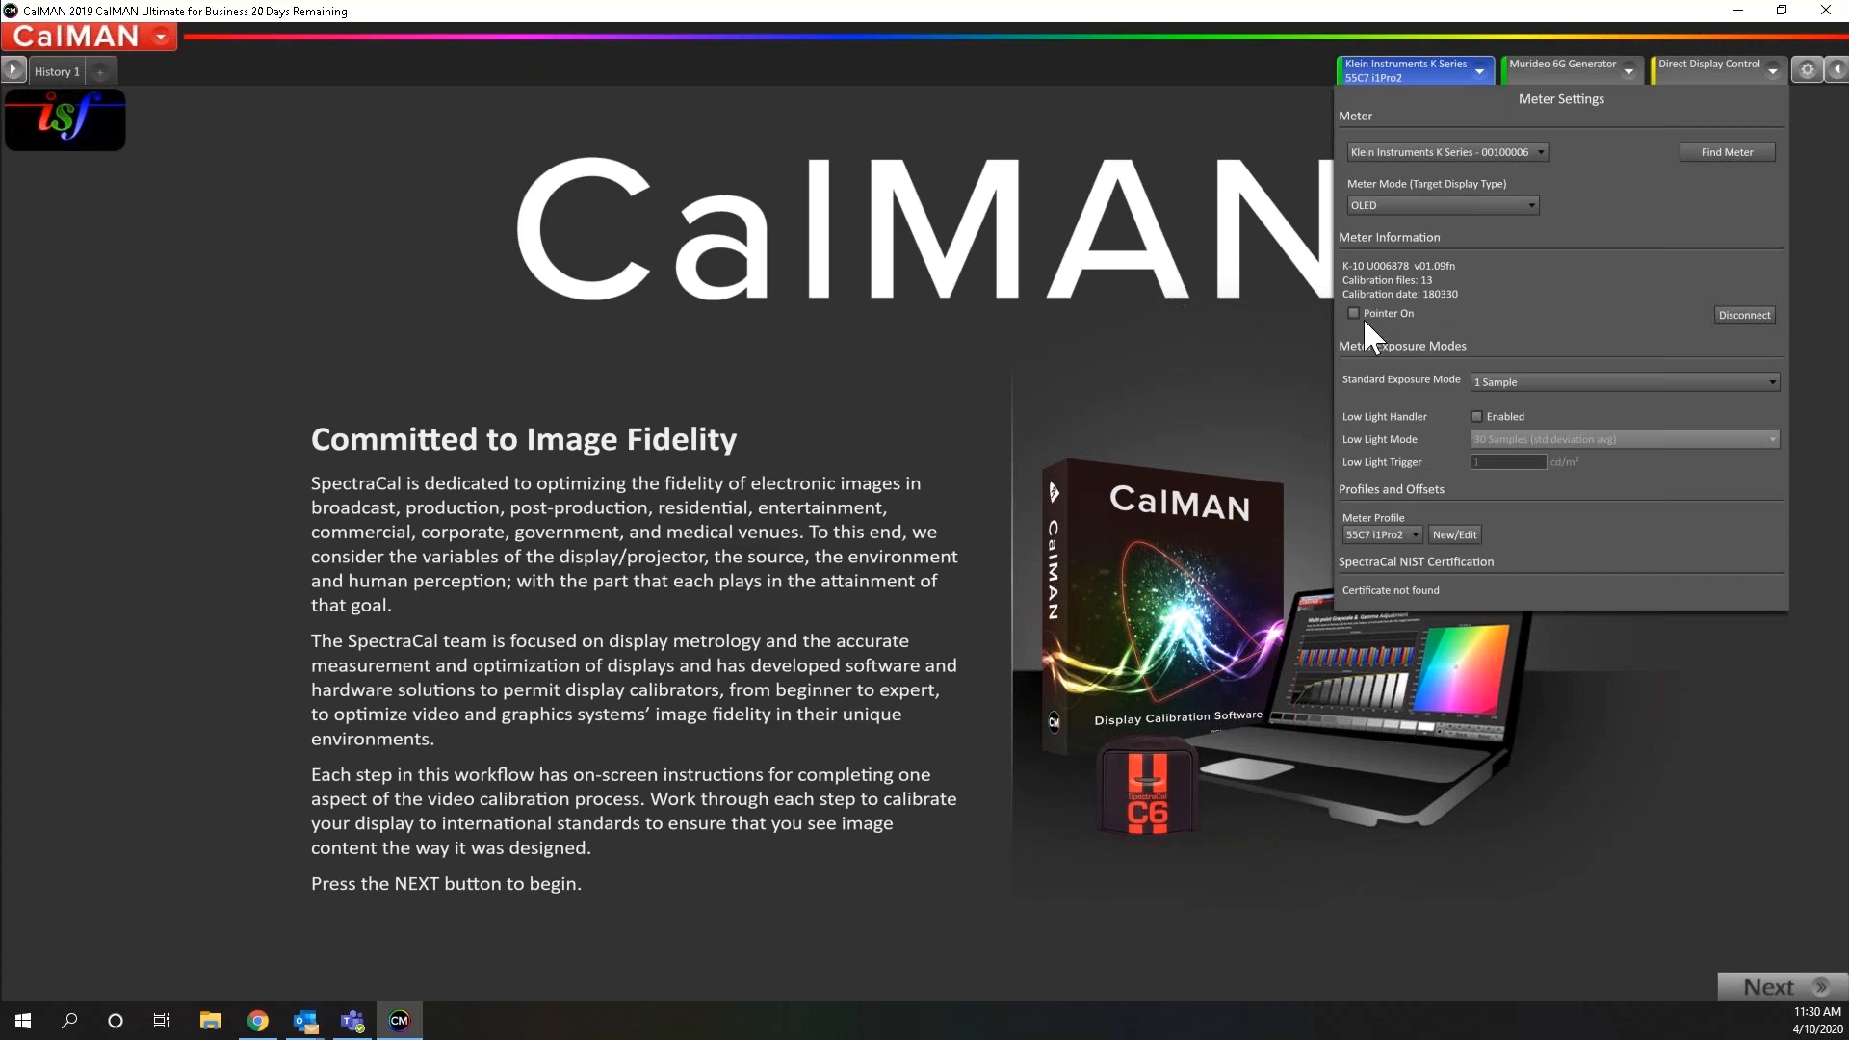
left_click(1560, 382)
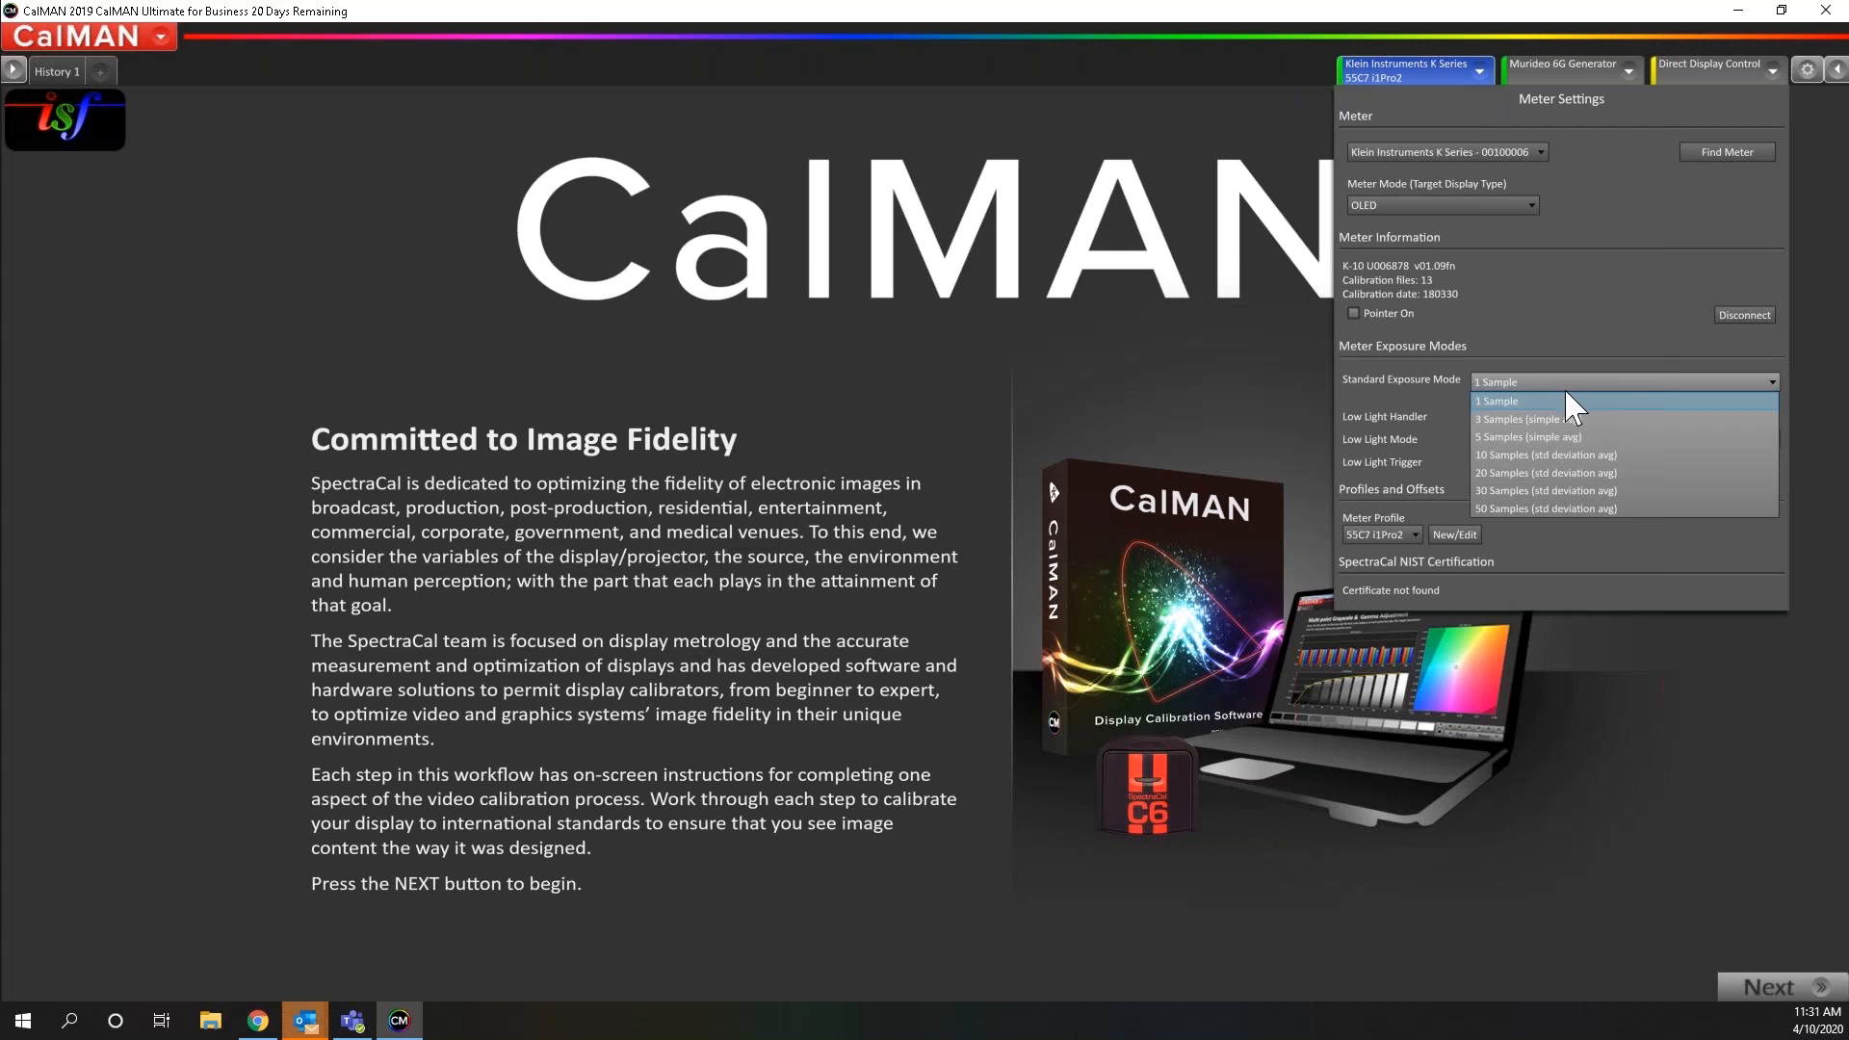
left_click(1580, 312)
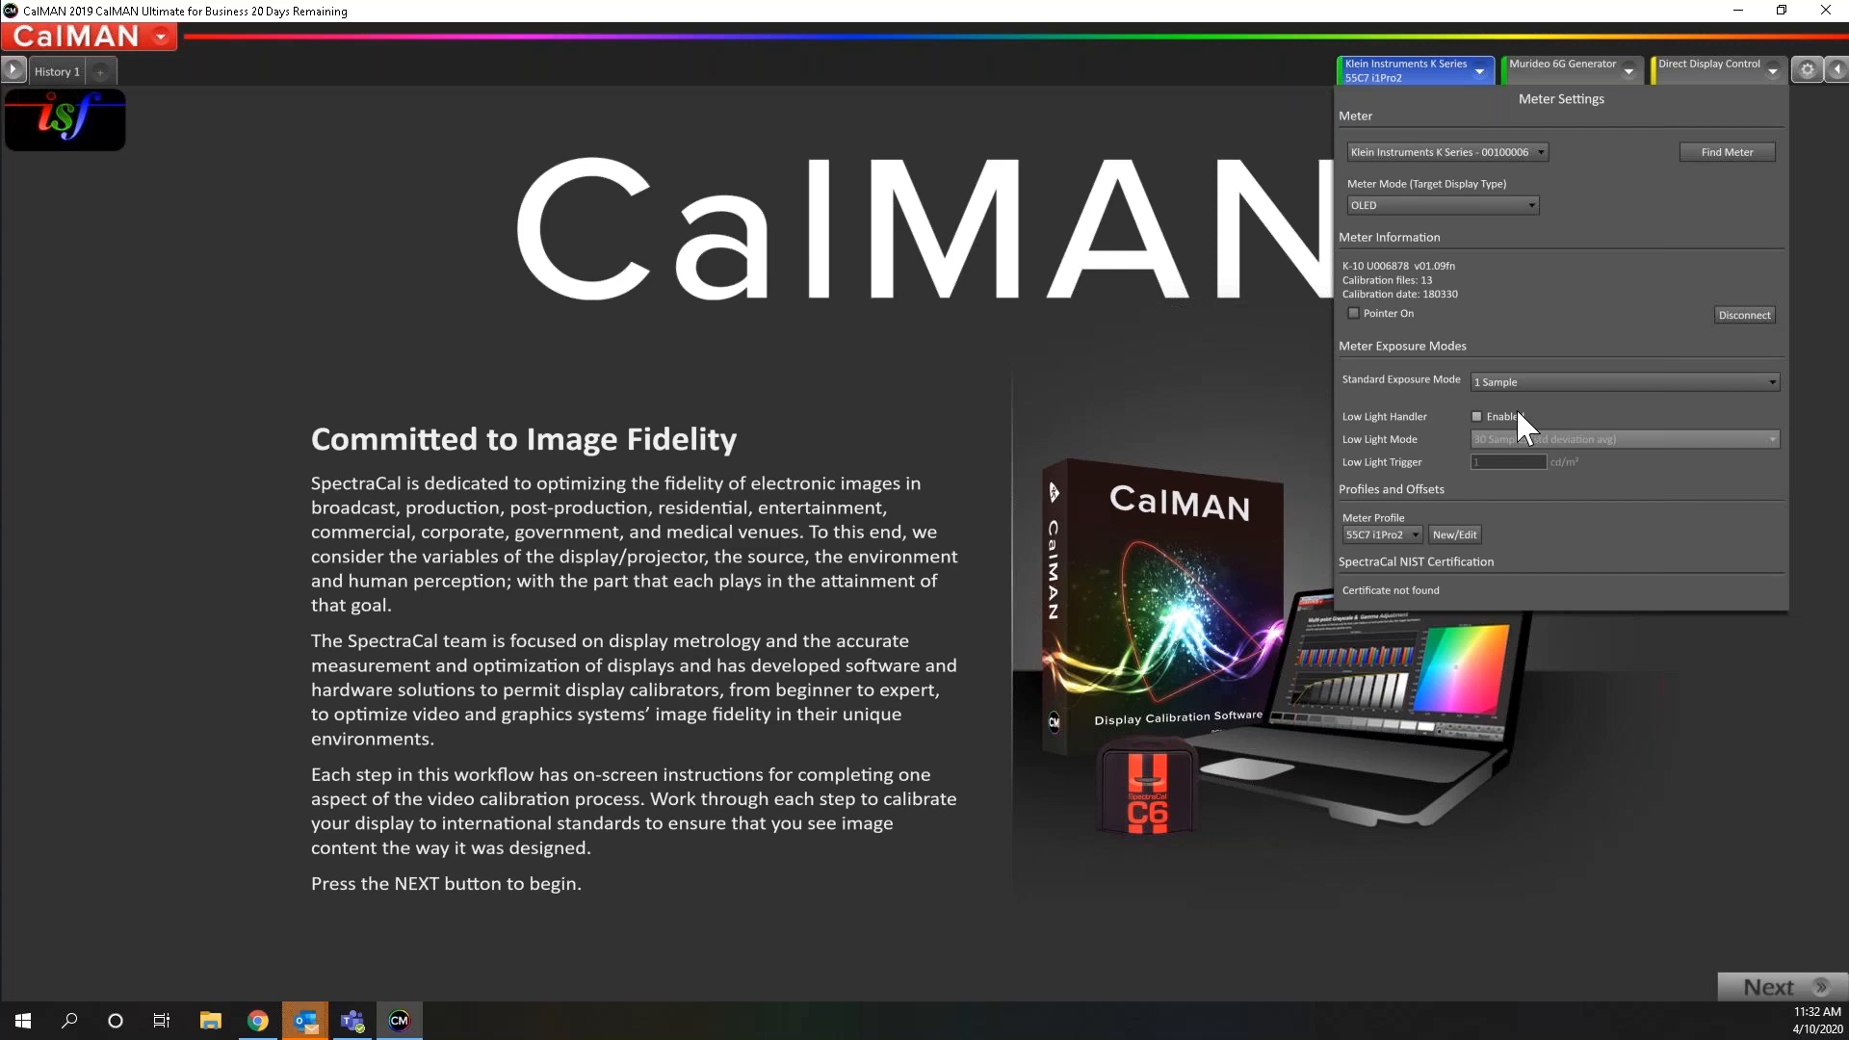
Enable the Low Light Handler and disable it again, and look over the available meter profiles
left_click(1479, 416)
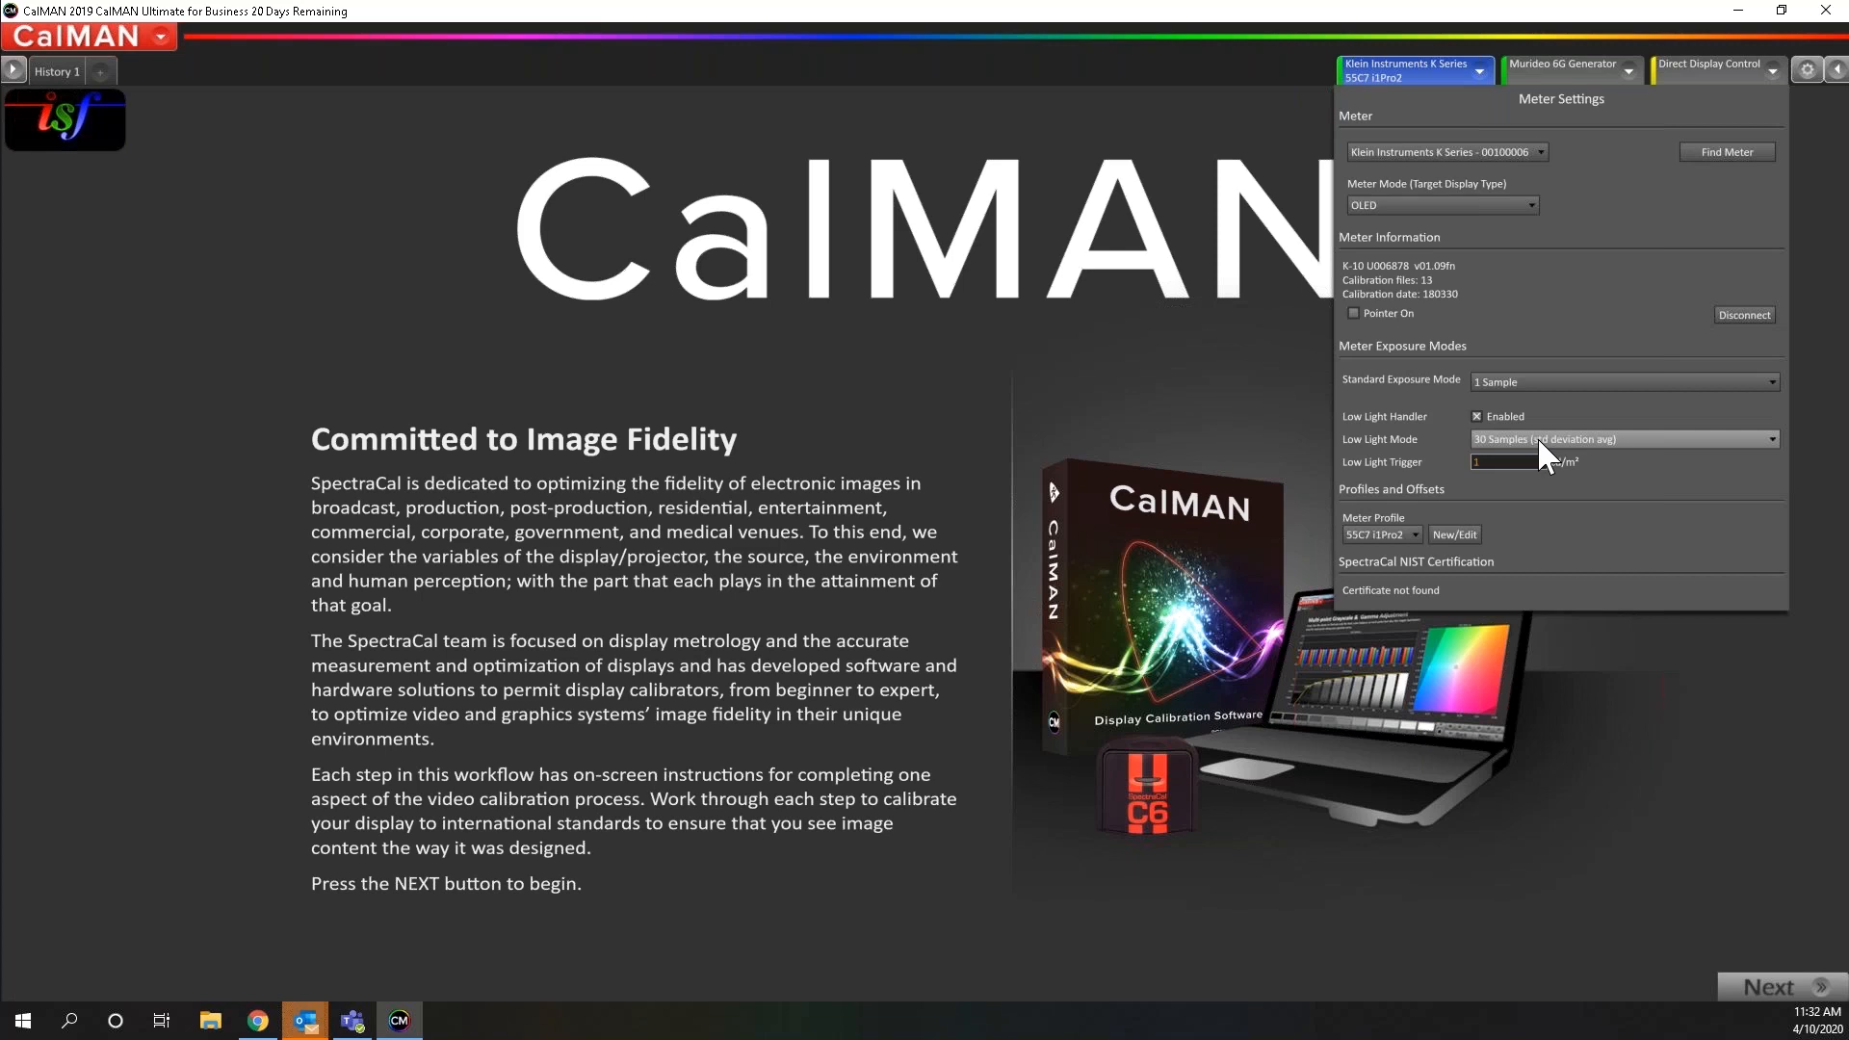
left_click(1477, 416)
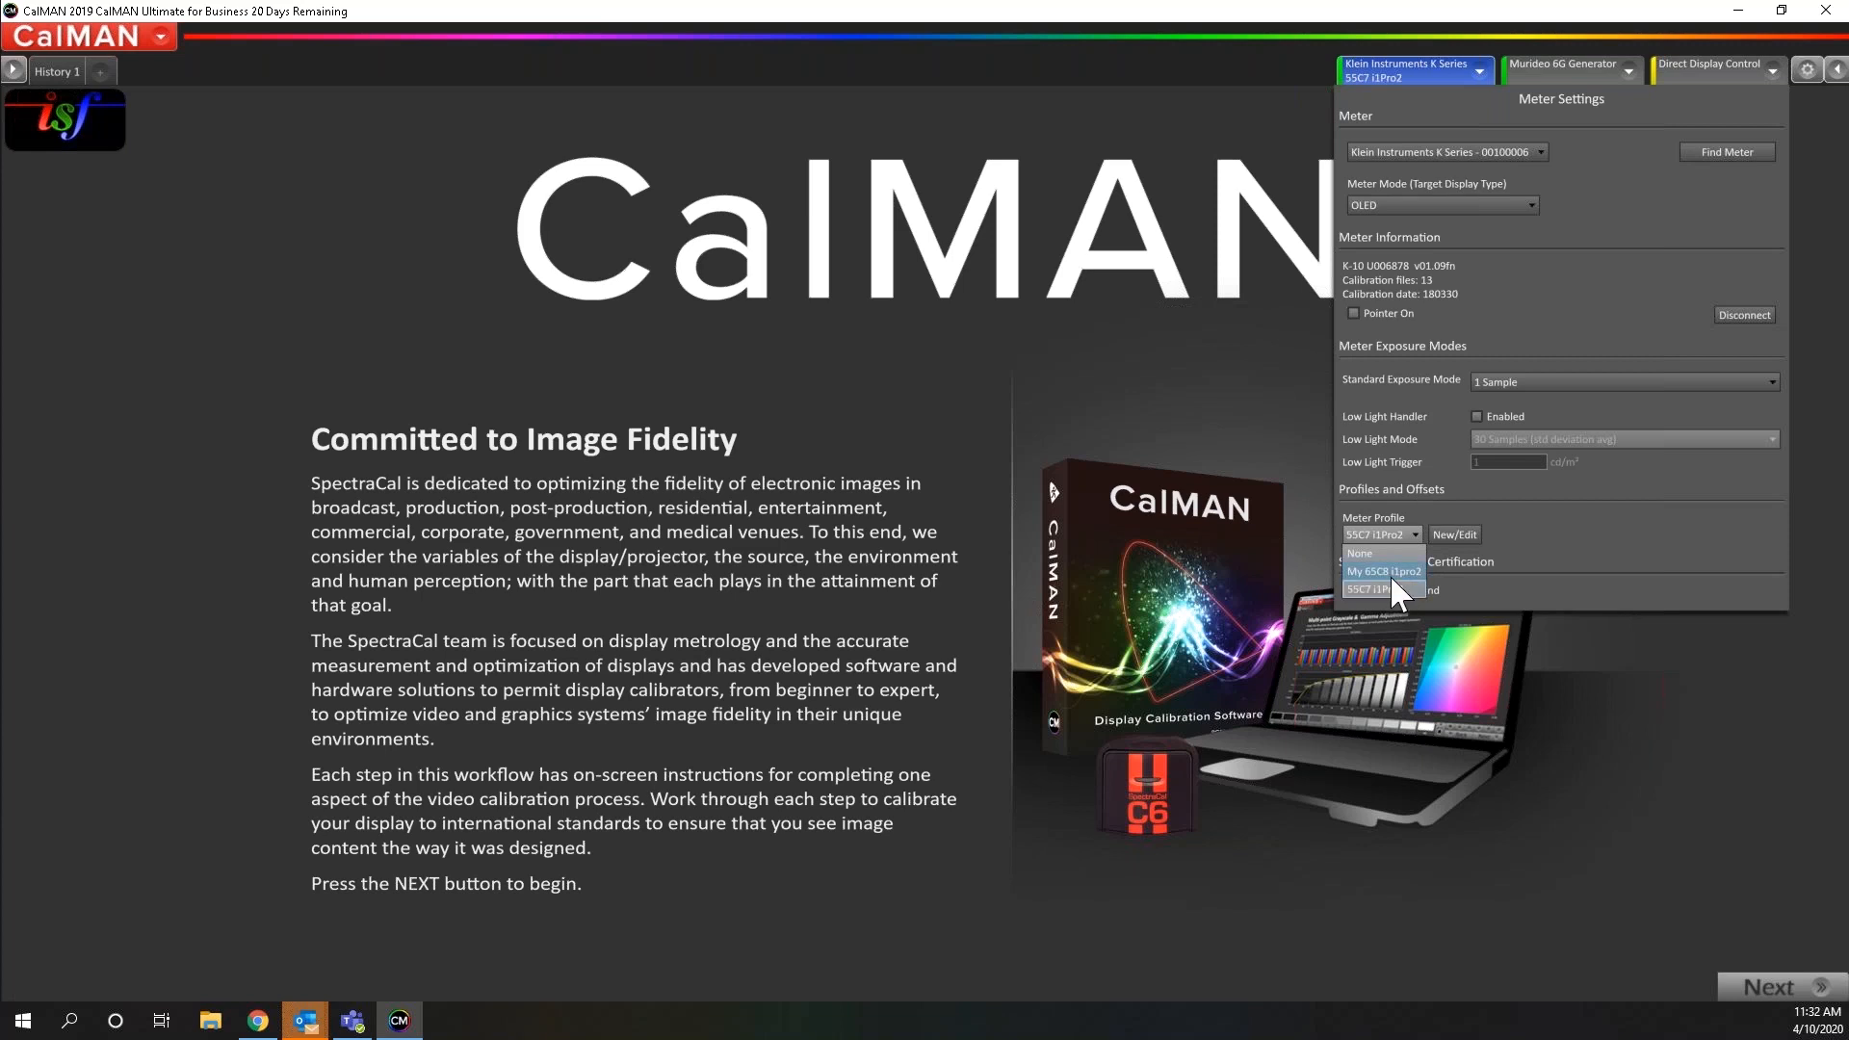
left_click(1584, 545)
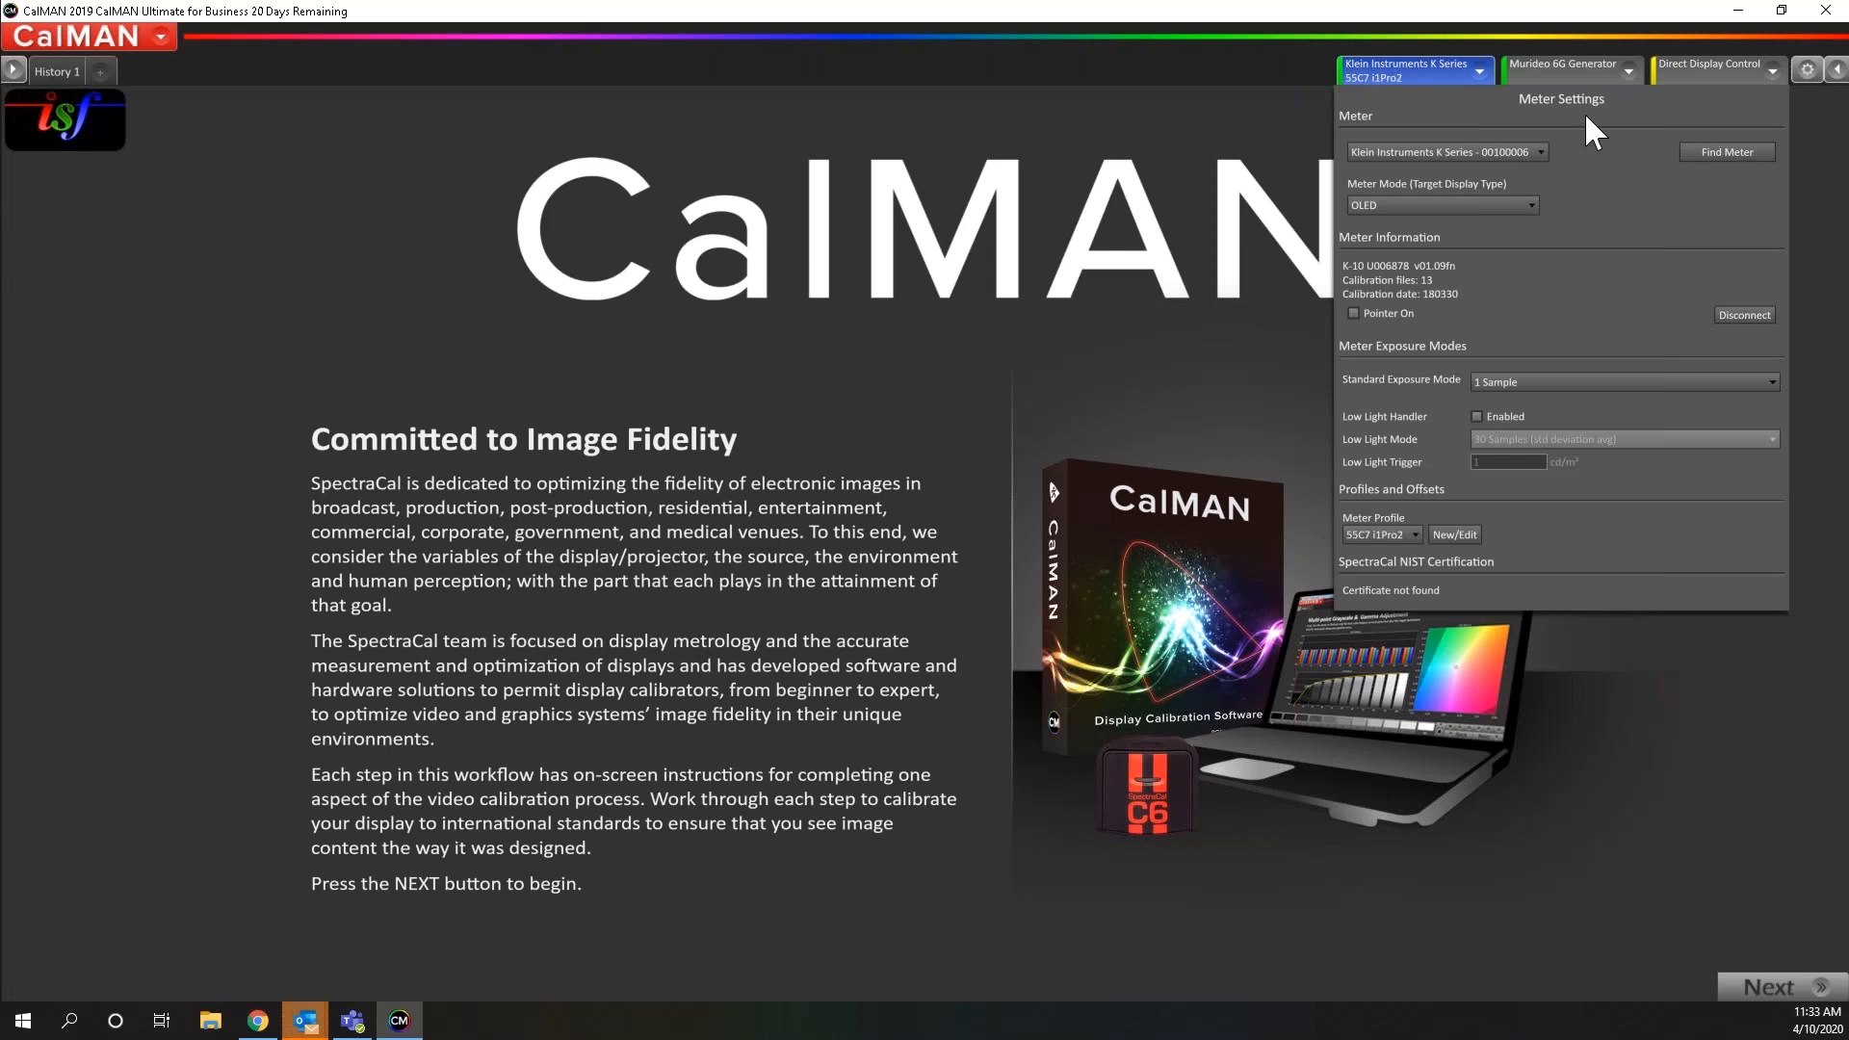
Browse the window sizes in the Murideo 6G Generator's source settings and set the window size to User Defined
left_click(1601, 77)
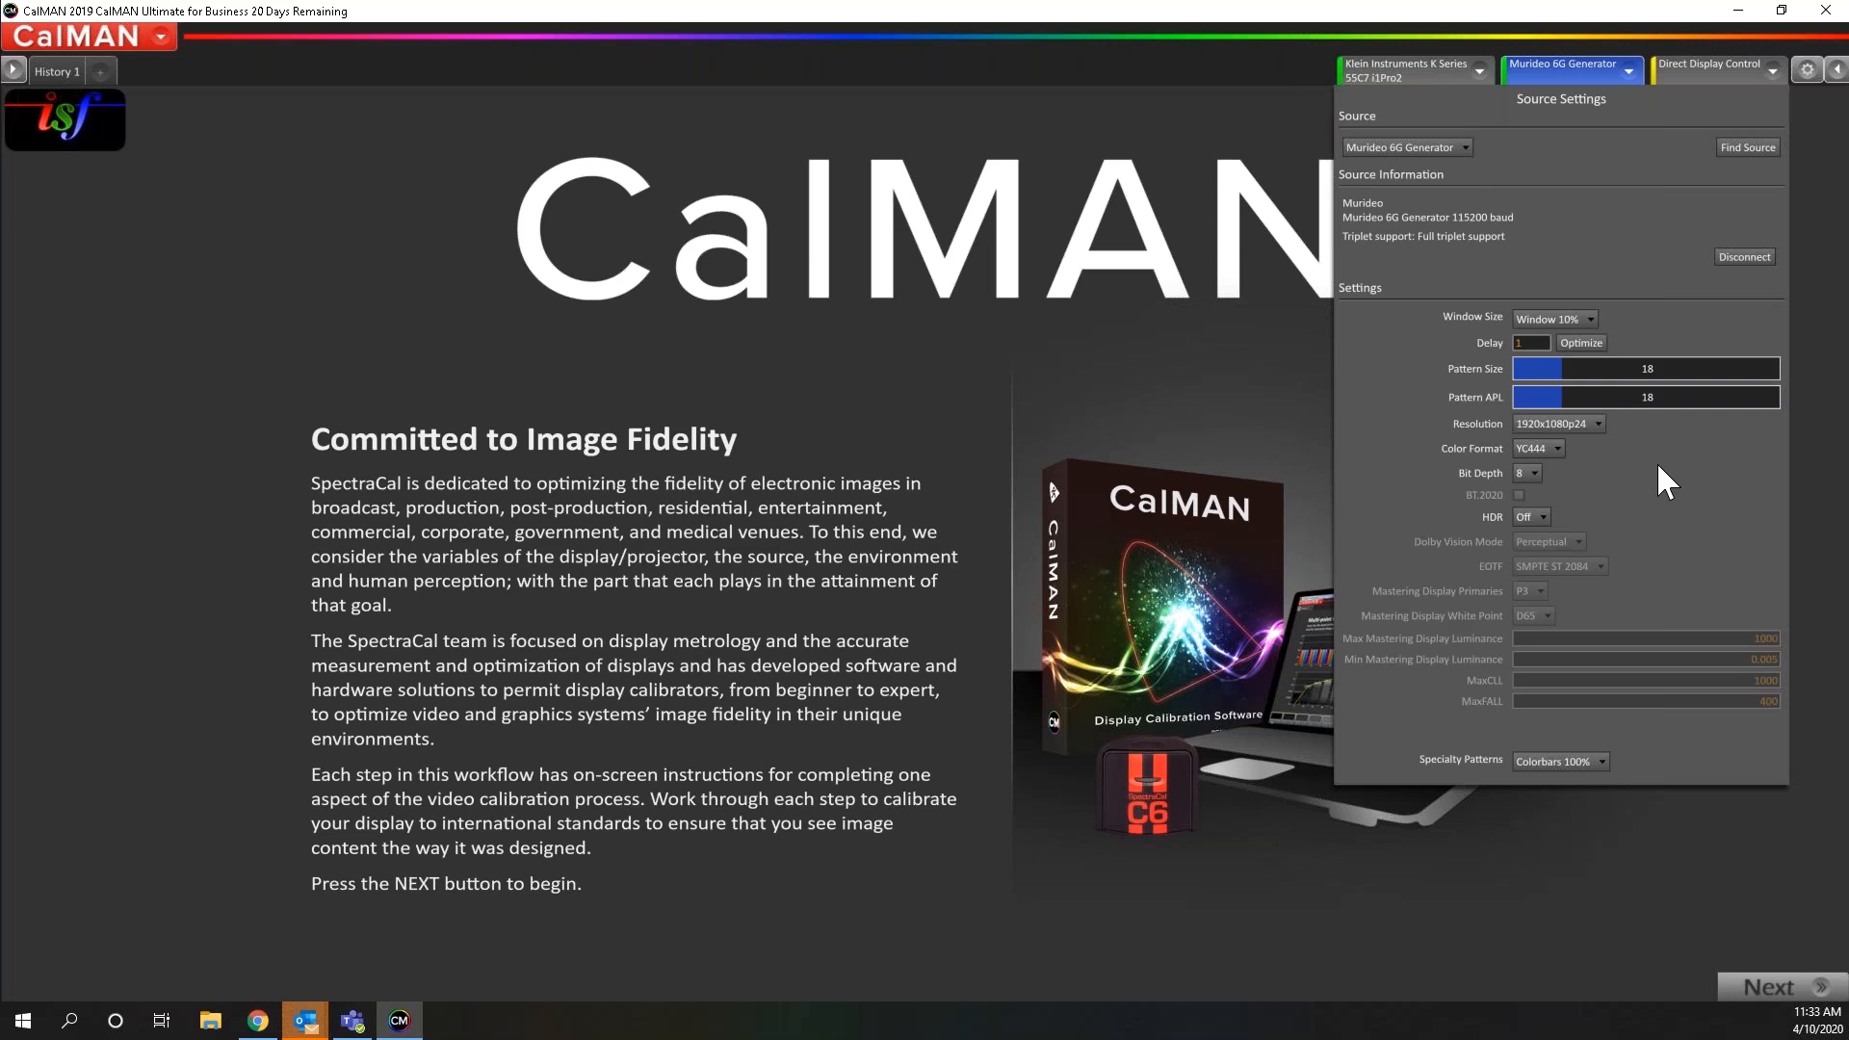
mouse_move(1590, 372)
left_click(1570, 321)
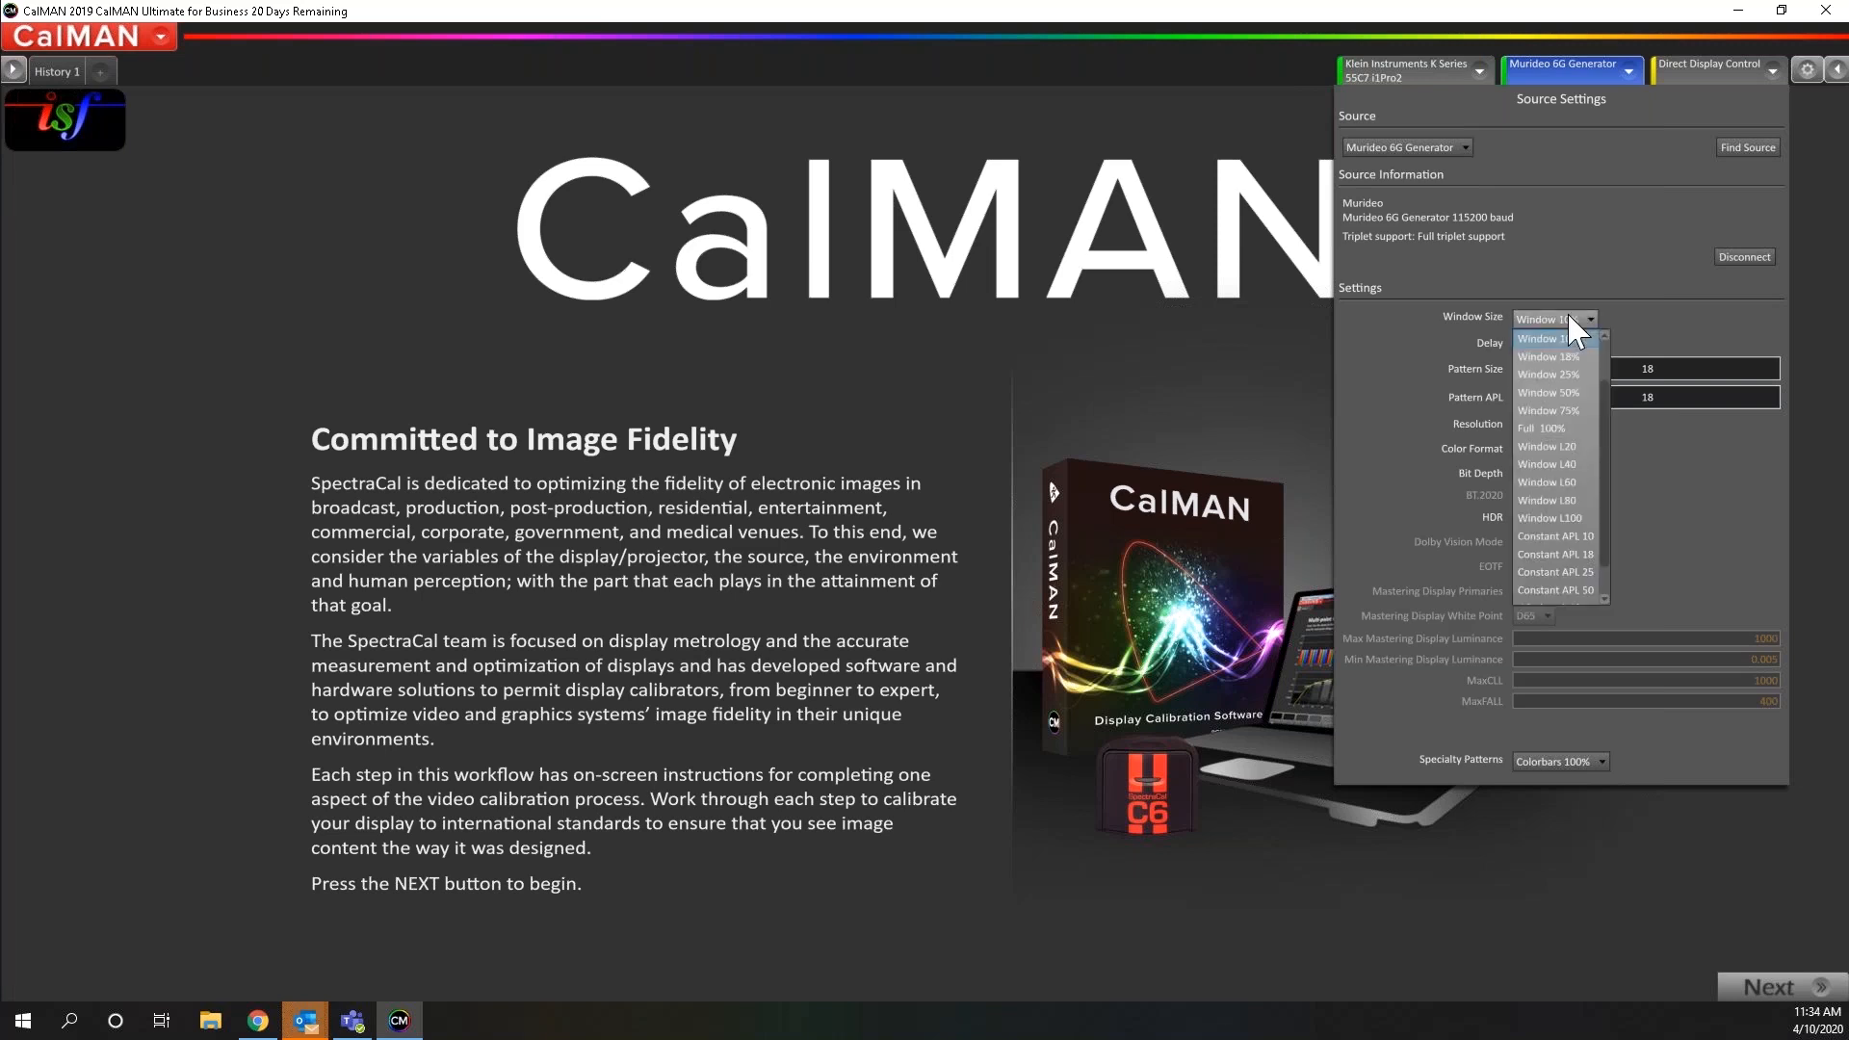
scroll(1600, 351, "up", 1)
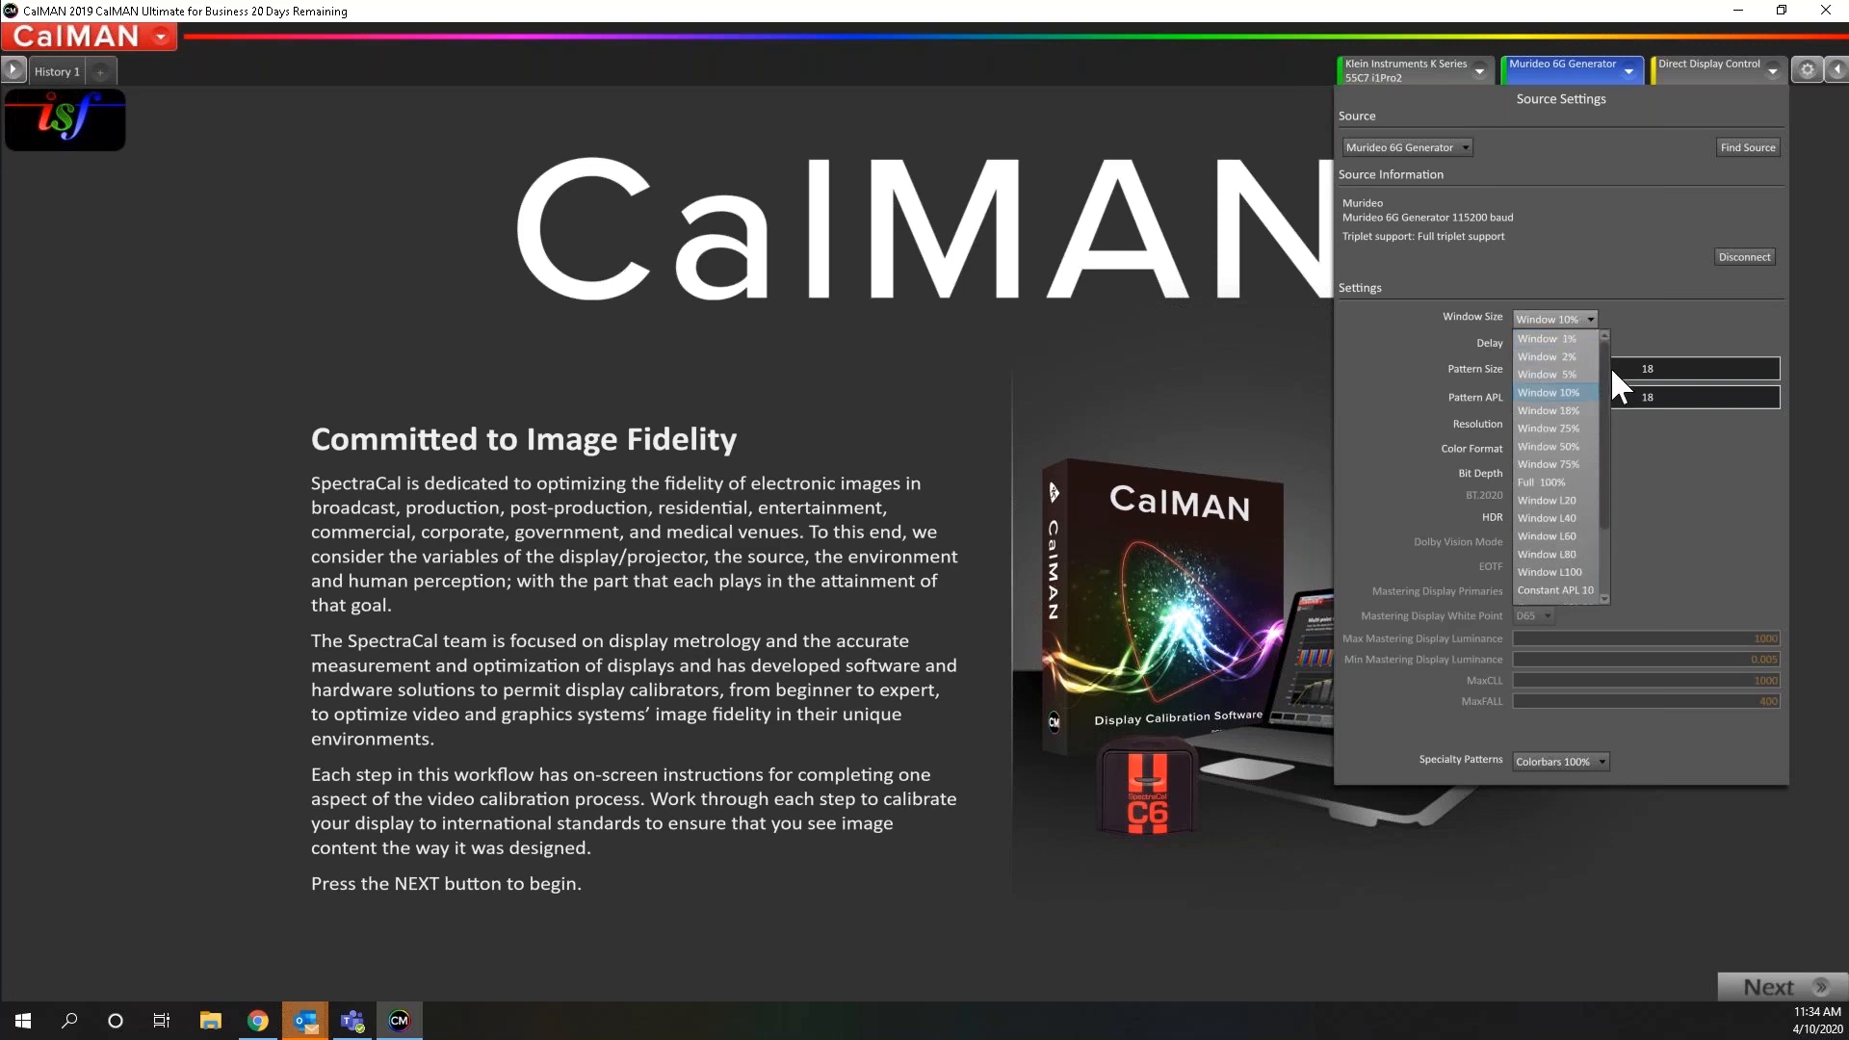
scroll(1613, 378, "down", 1)
left_click_drag(1604, 401, 1601, 485)
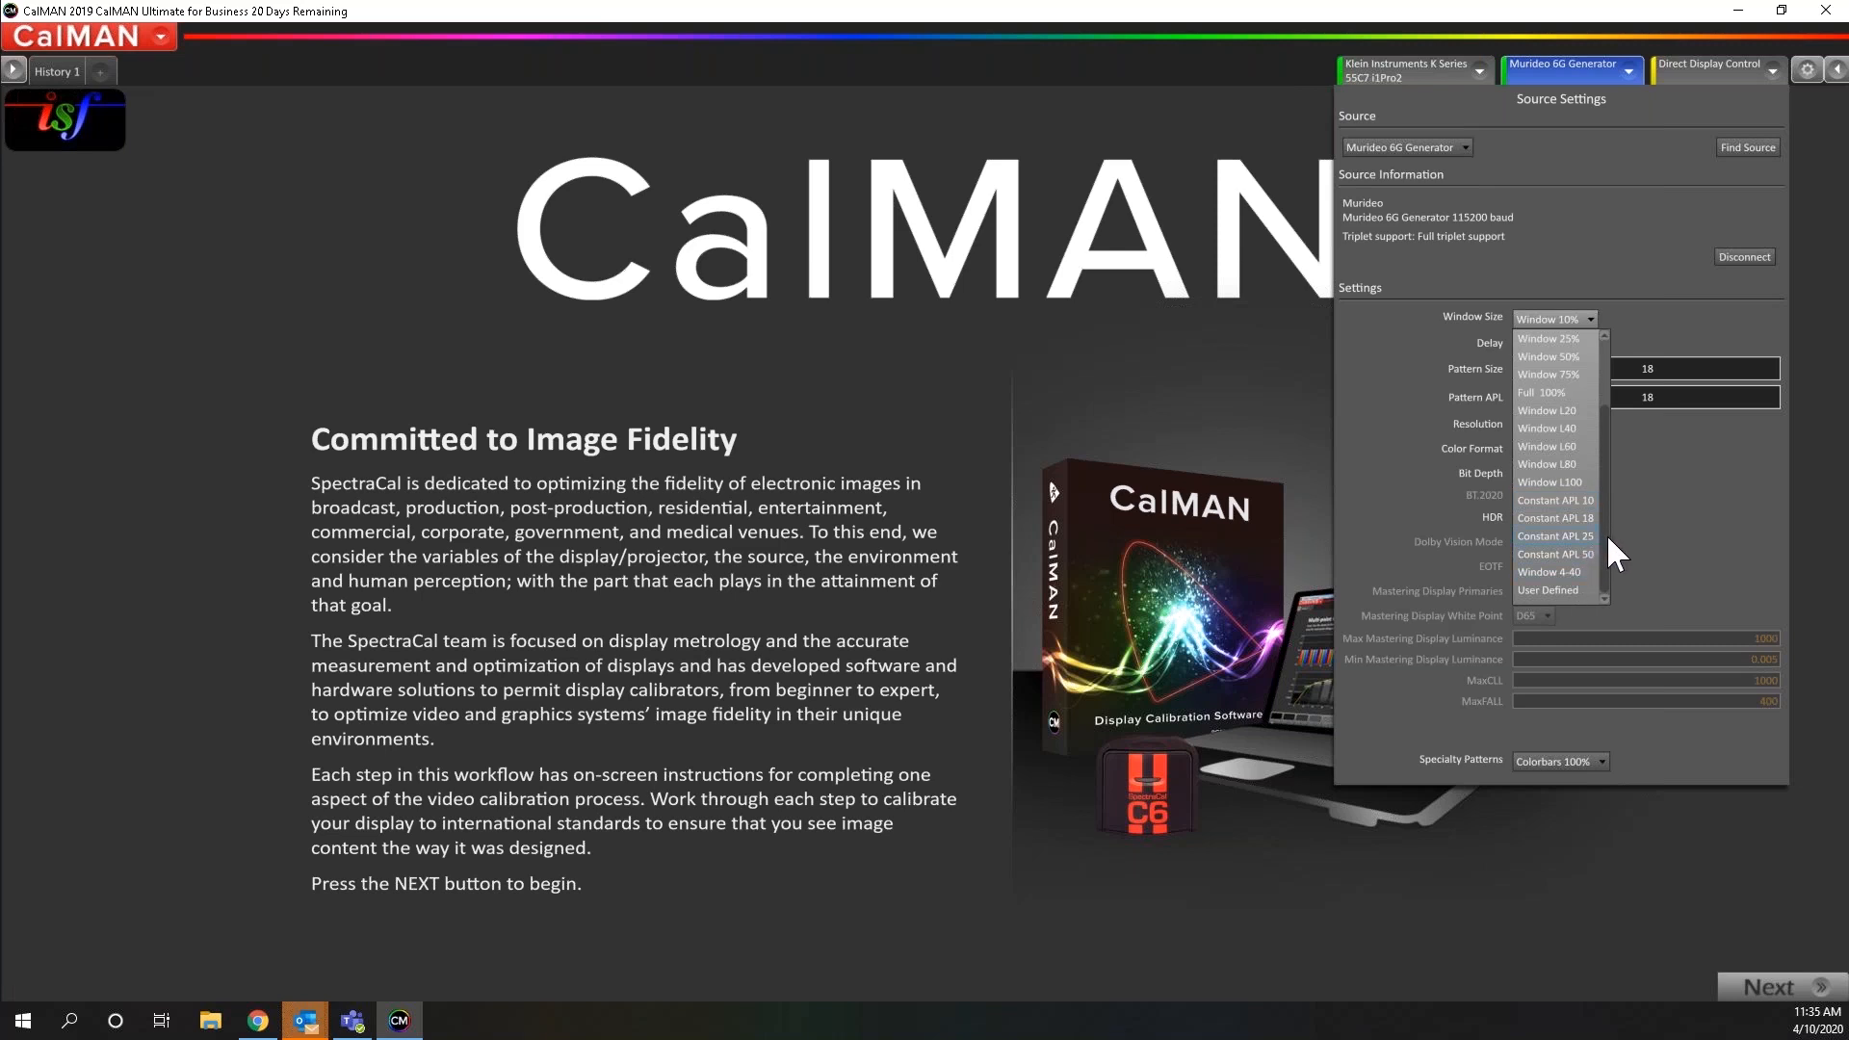
left_click(1557, 590)
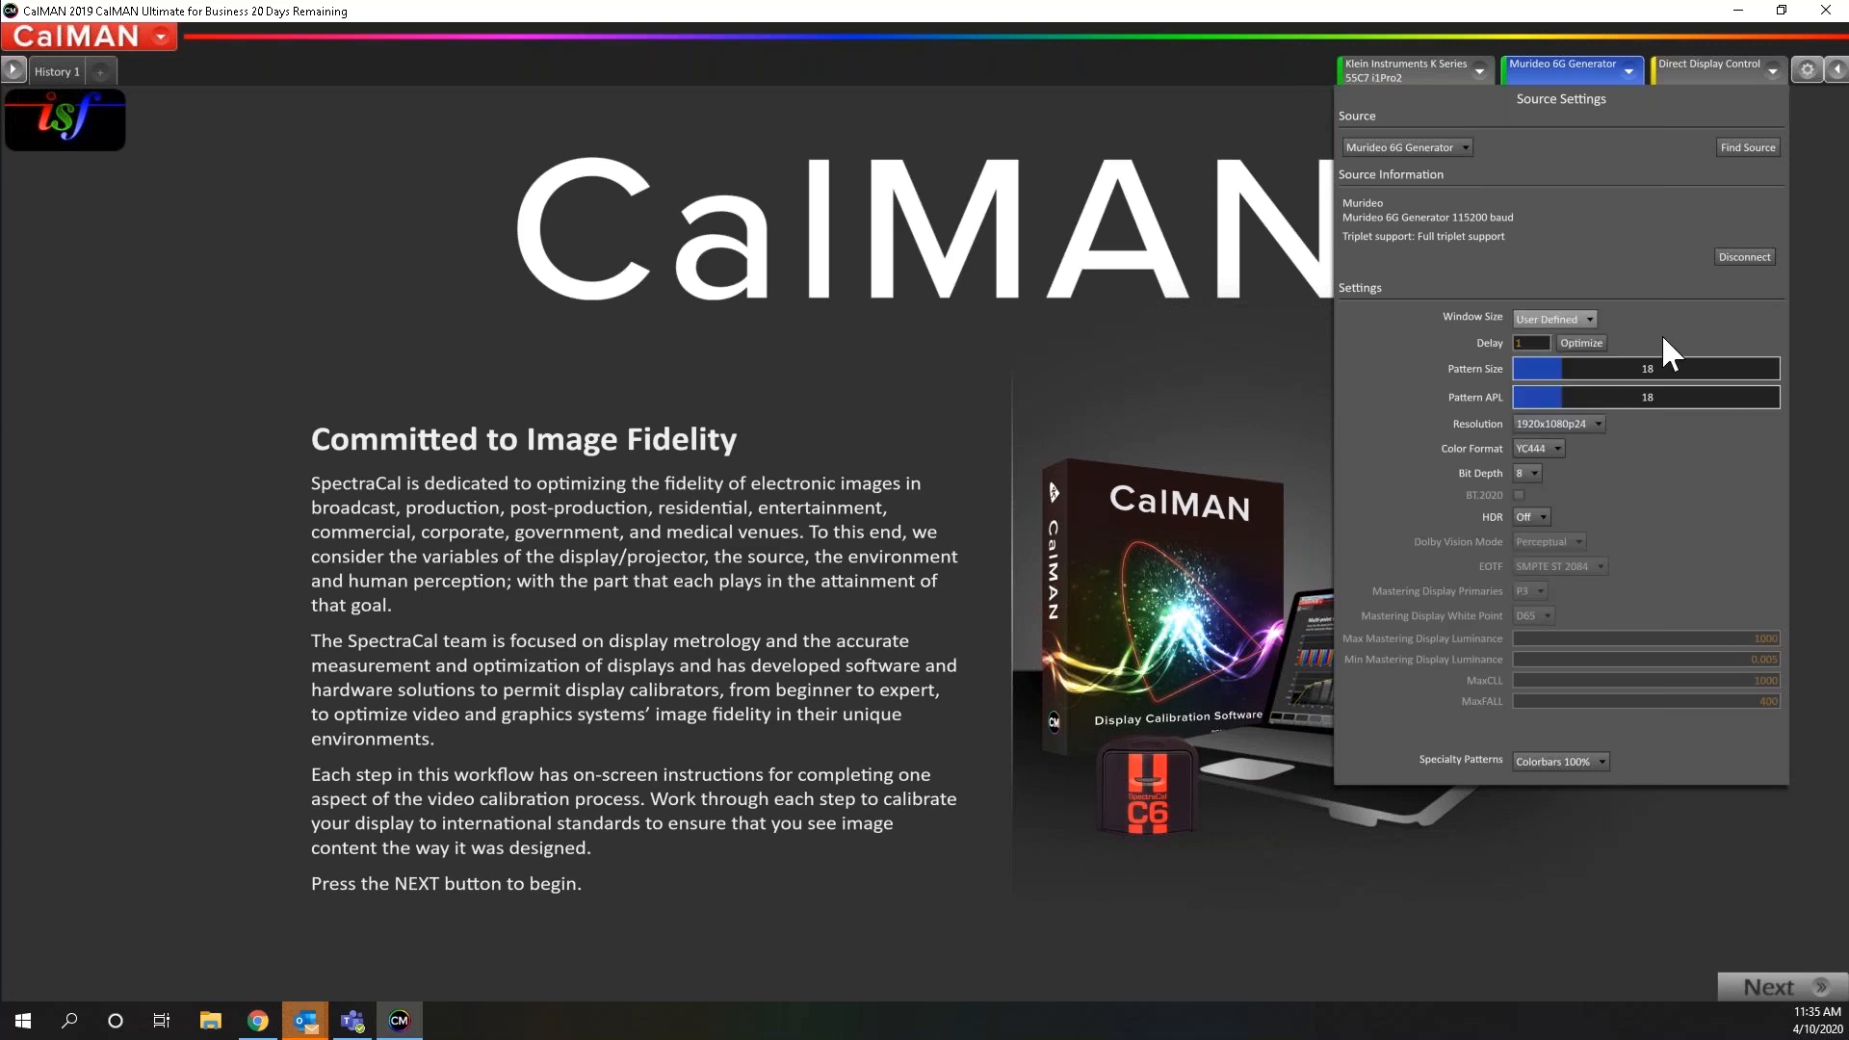
Set the source's pattern size to 7
left_click(1648, 369)
key("Return")
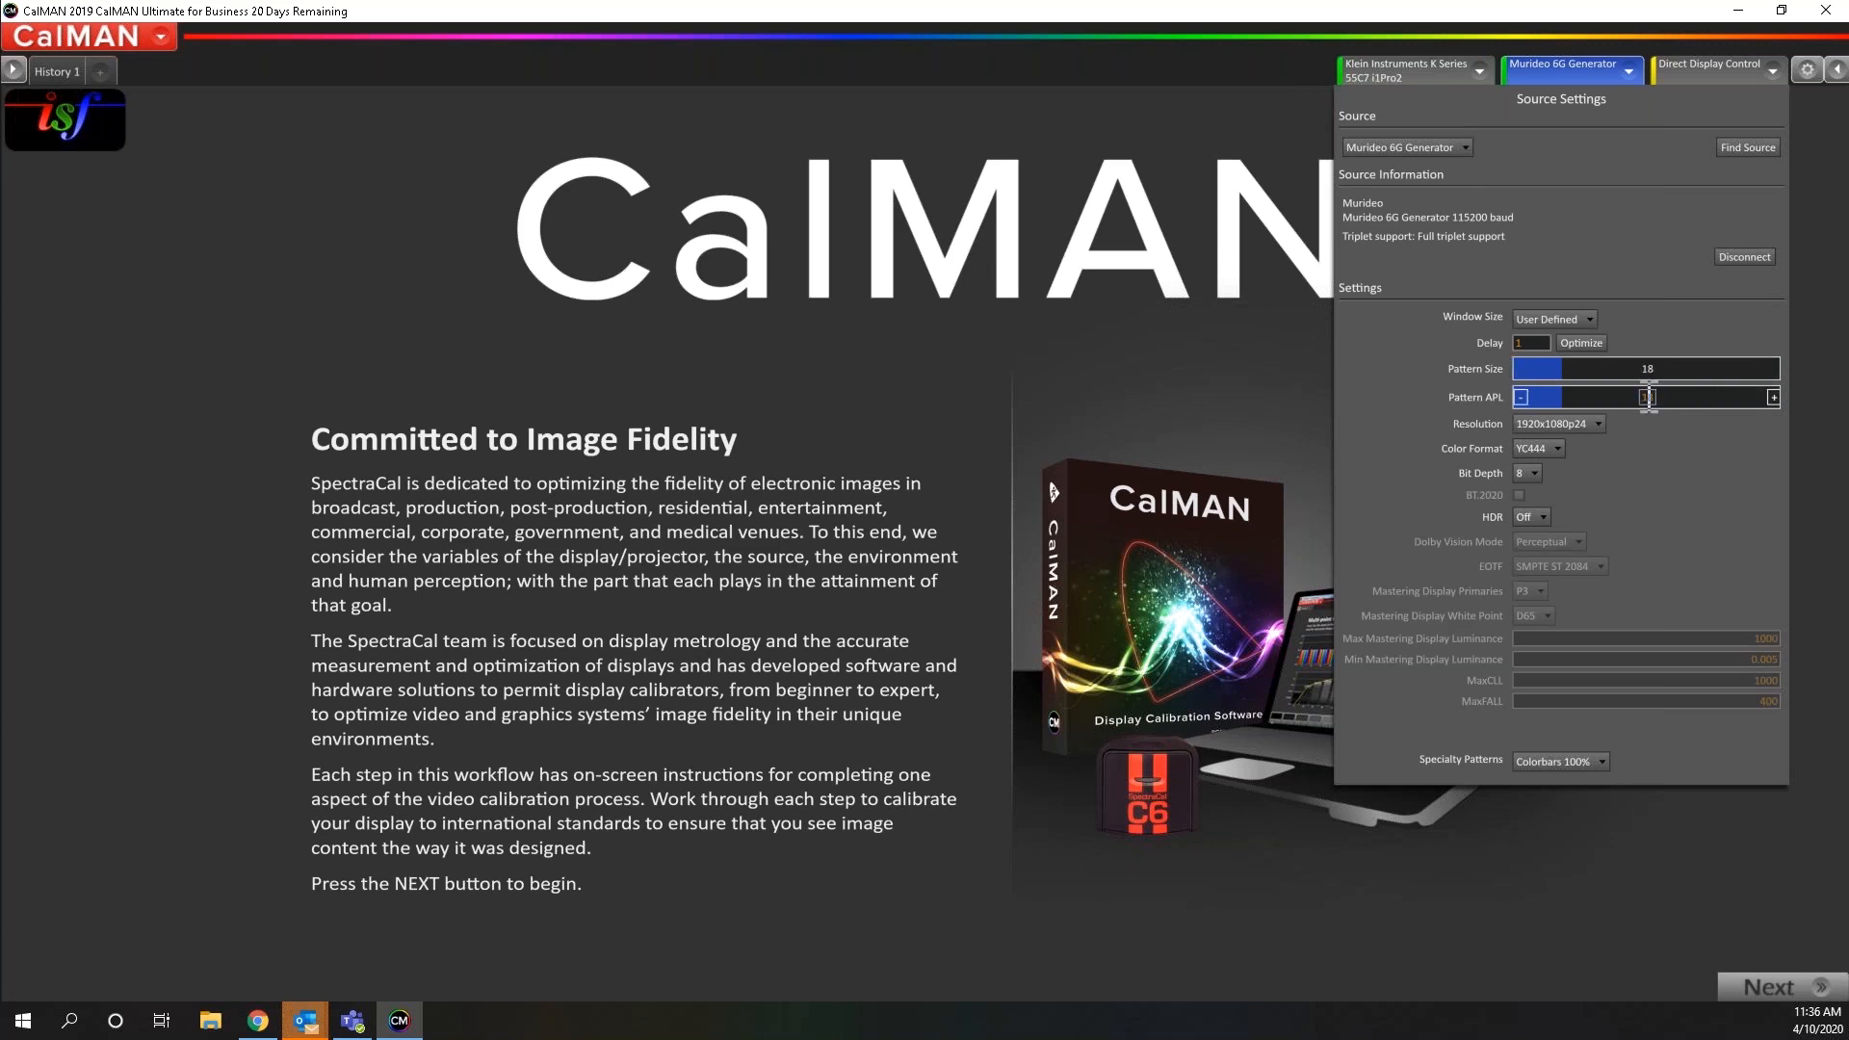
left_click(1647, 369)
left_click(1772, 369)
left_click(1773, 369)
left_click(1520, 369)
double_click(1646, 369)
key("Return")
Set the source's window size to Window 10%
left_click(1569, 322)
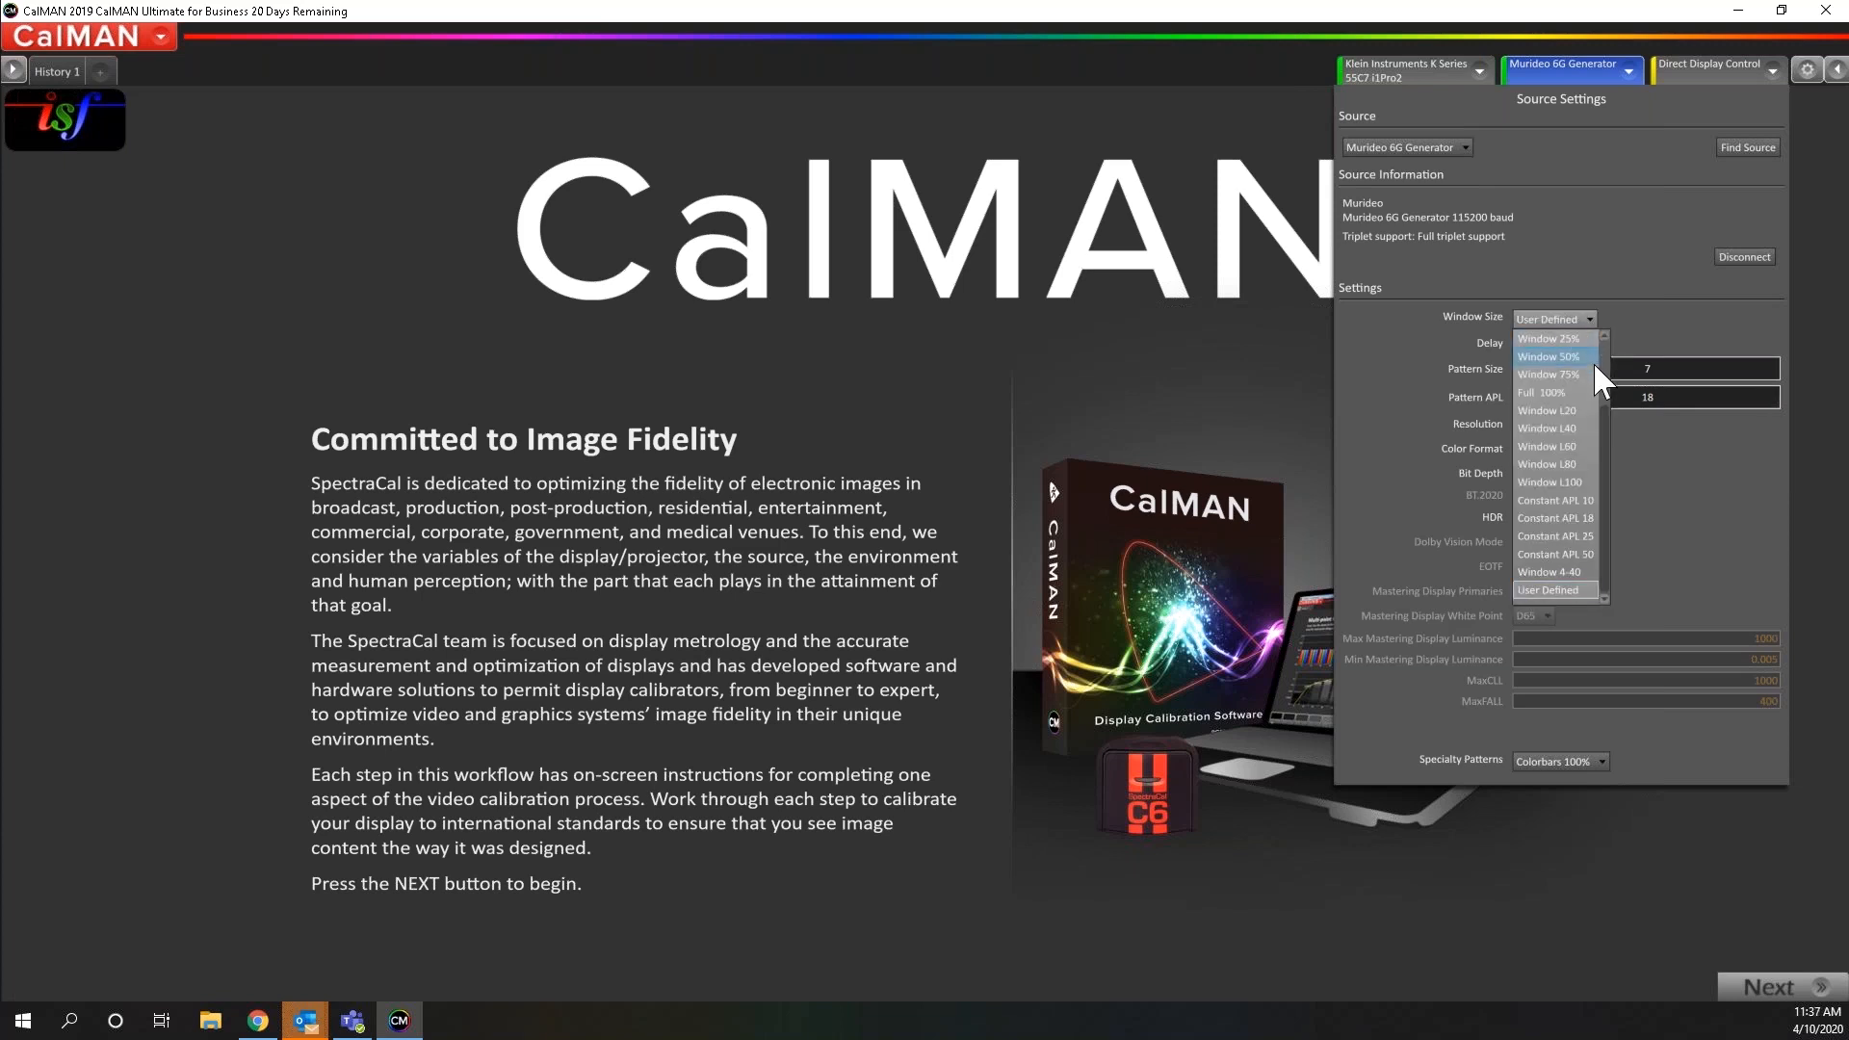
left_click_drag(1604, 424, 1600, 389)
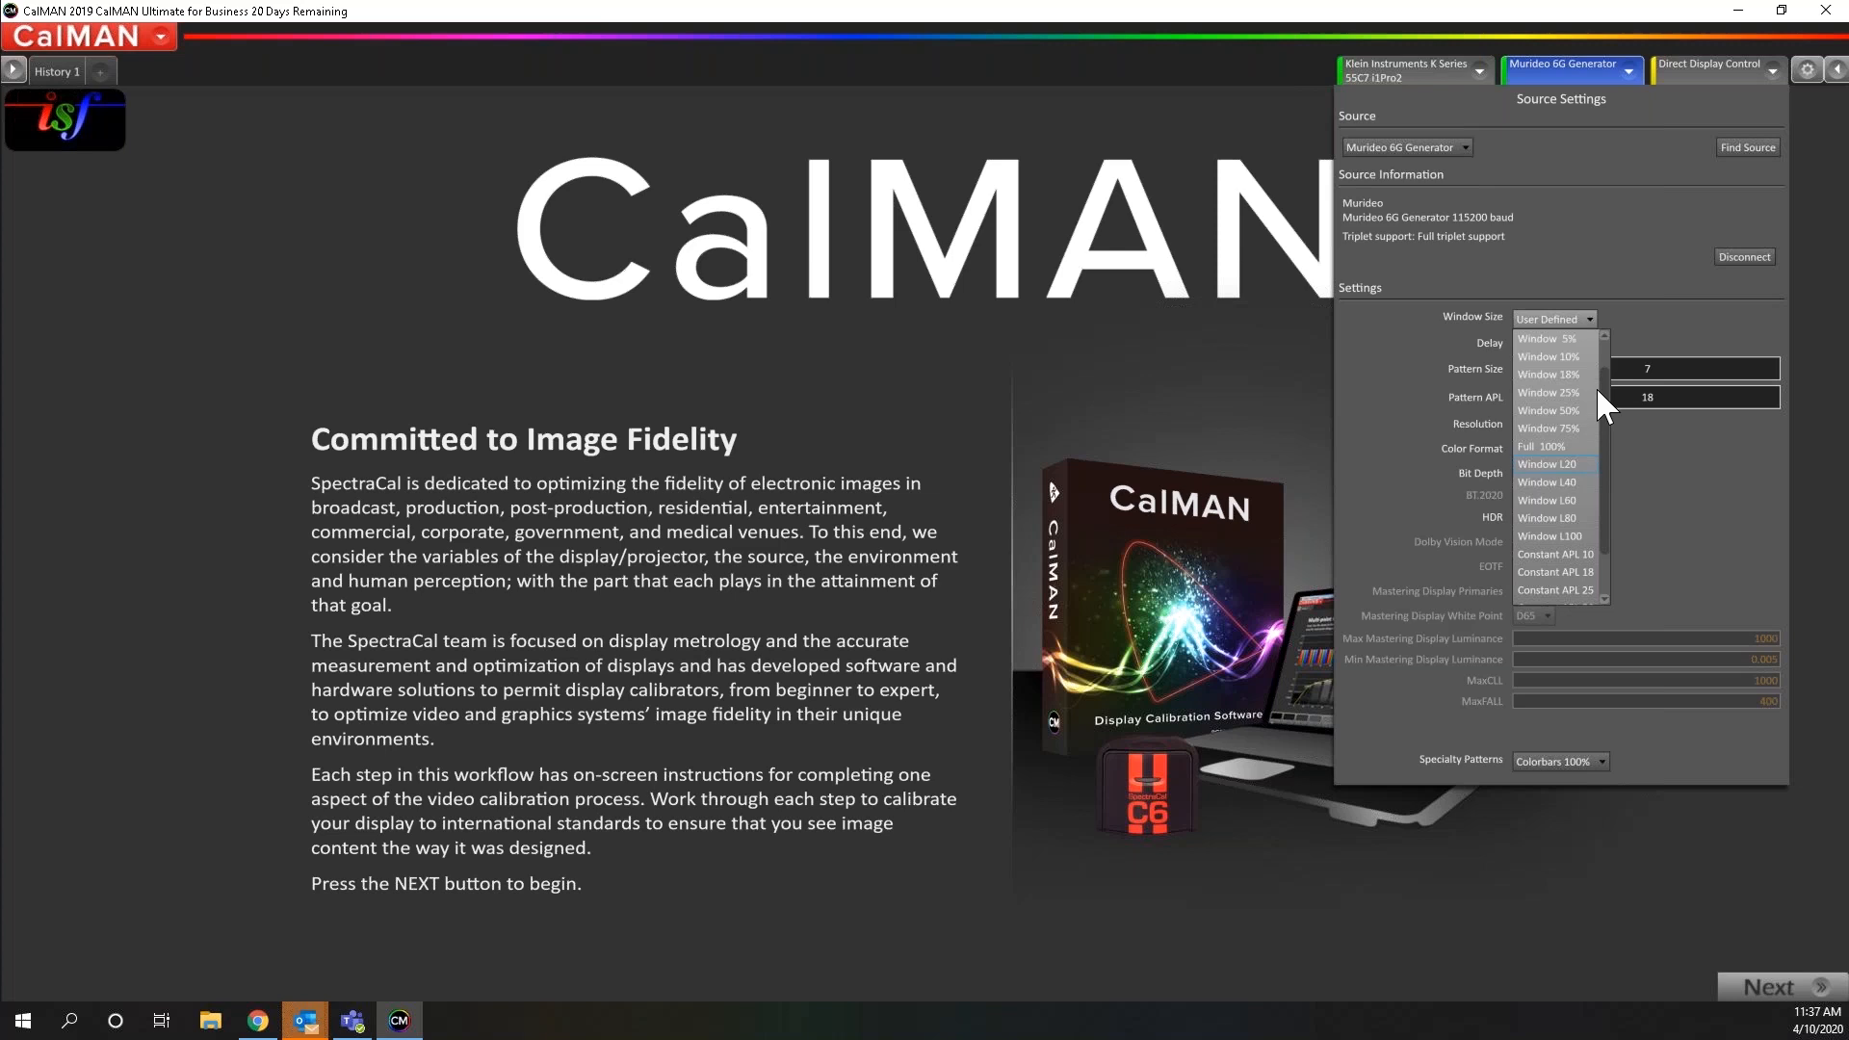
left_click(1568, 358)
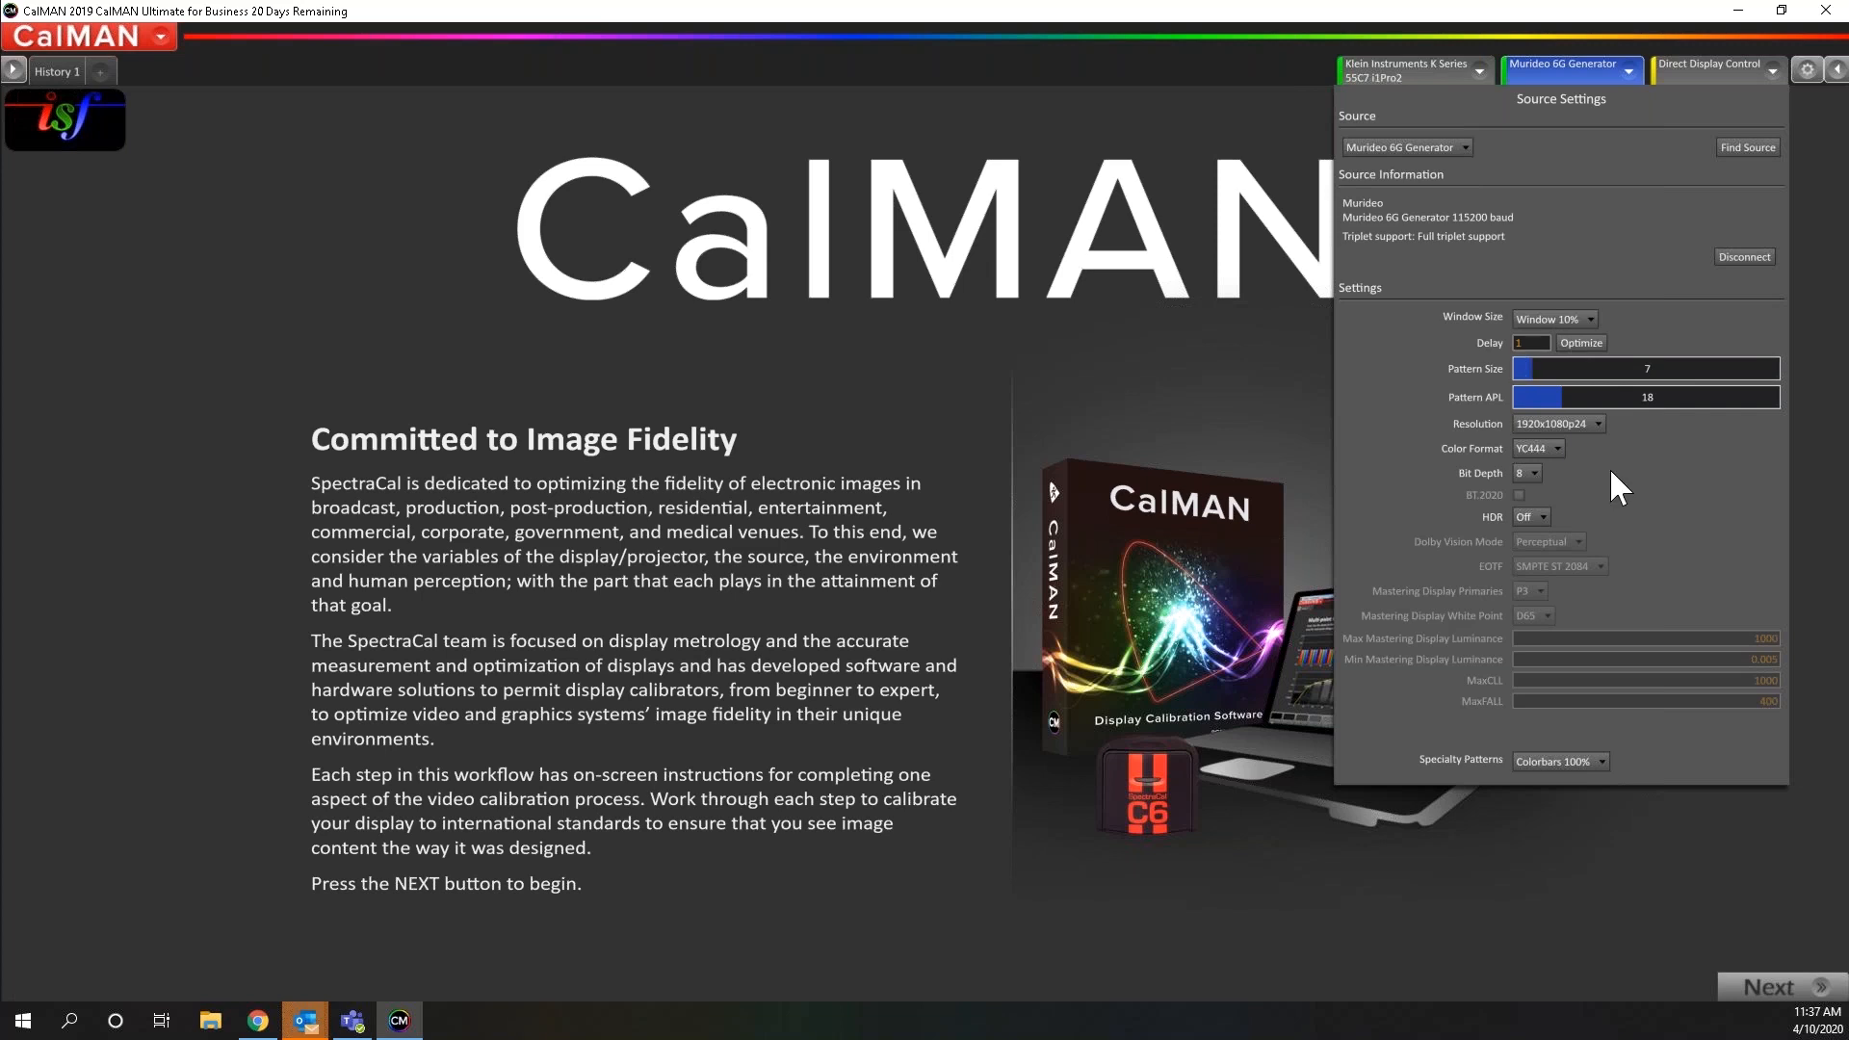
Examine the output resolutions available for the pattern source, including the 3D and 4096x2160 formats
left_click(1579, 425)
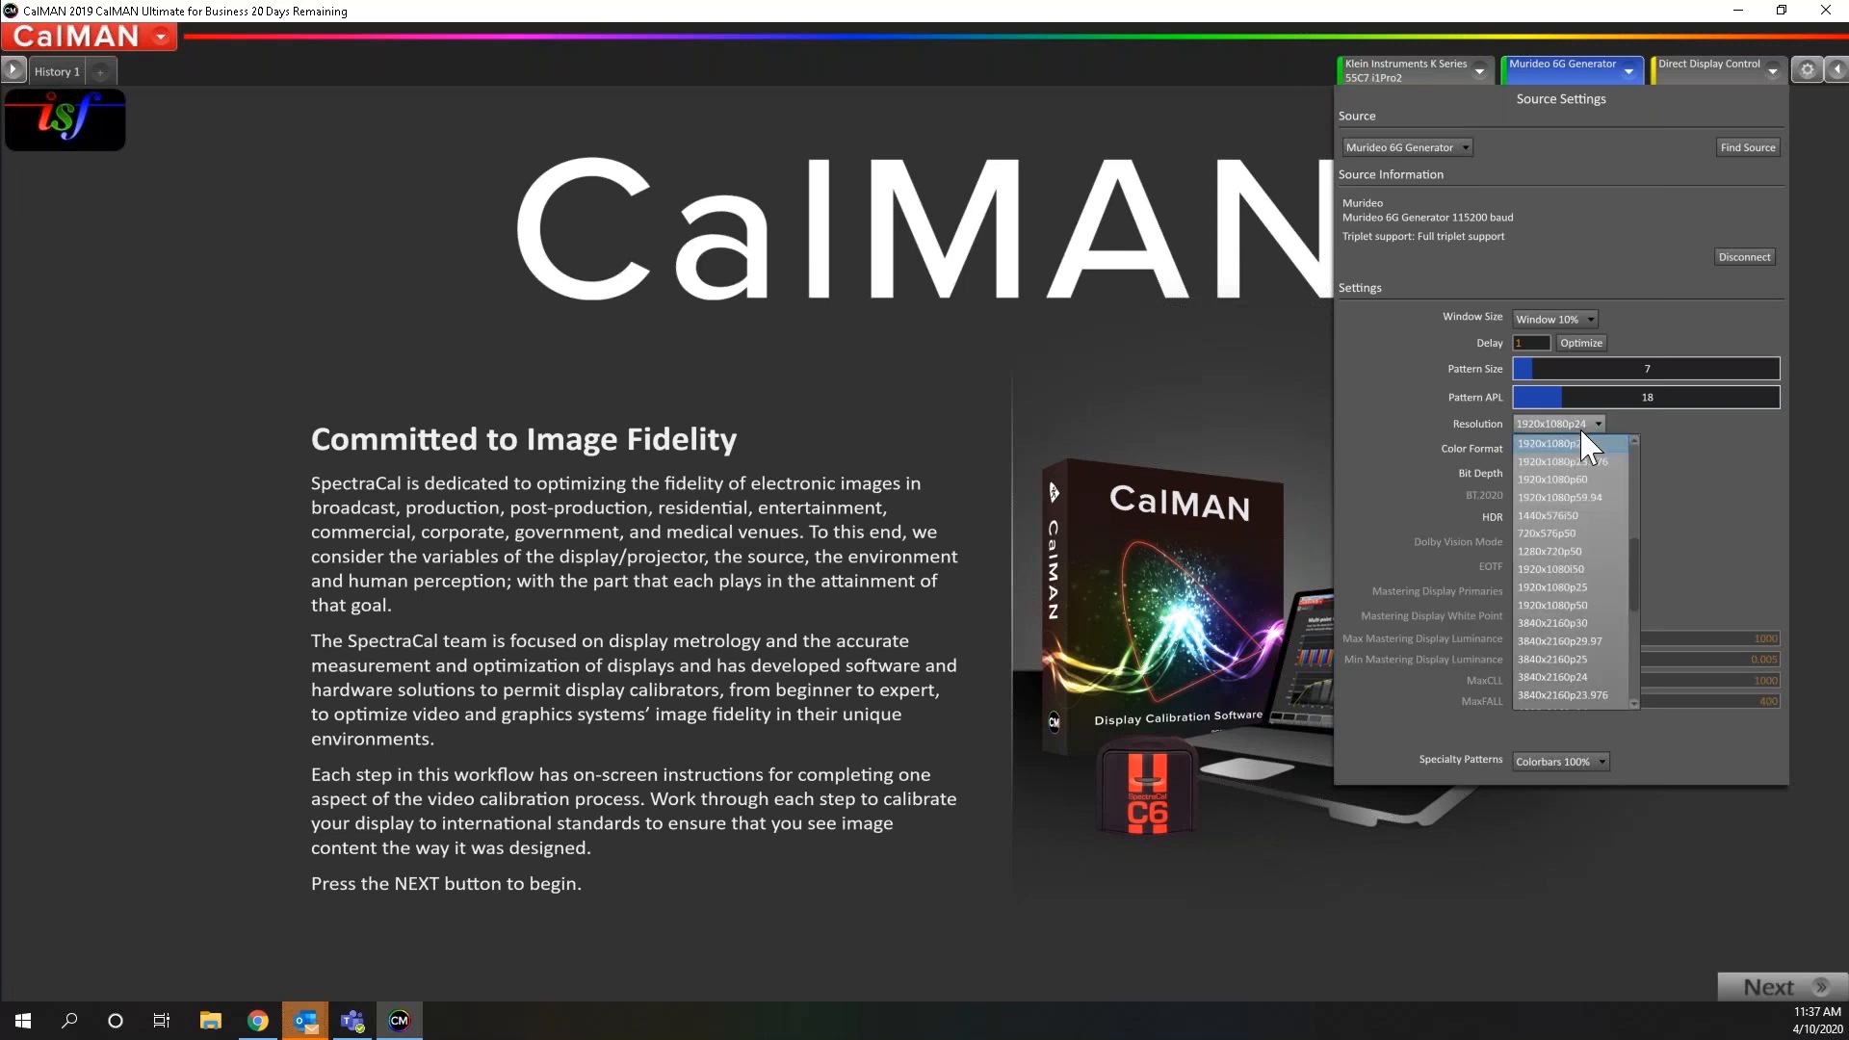
left_click_drag(1637, 551, 1636, 666)
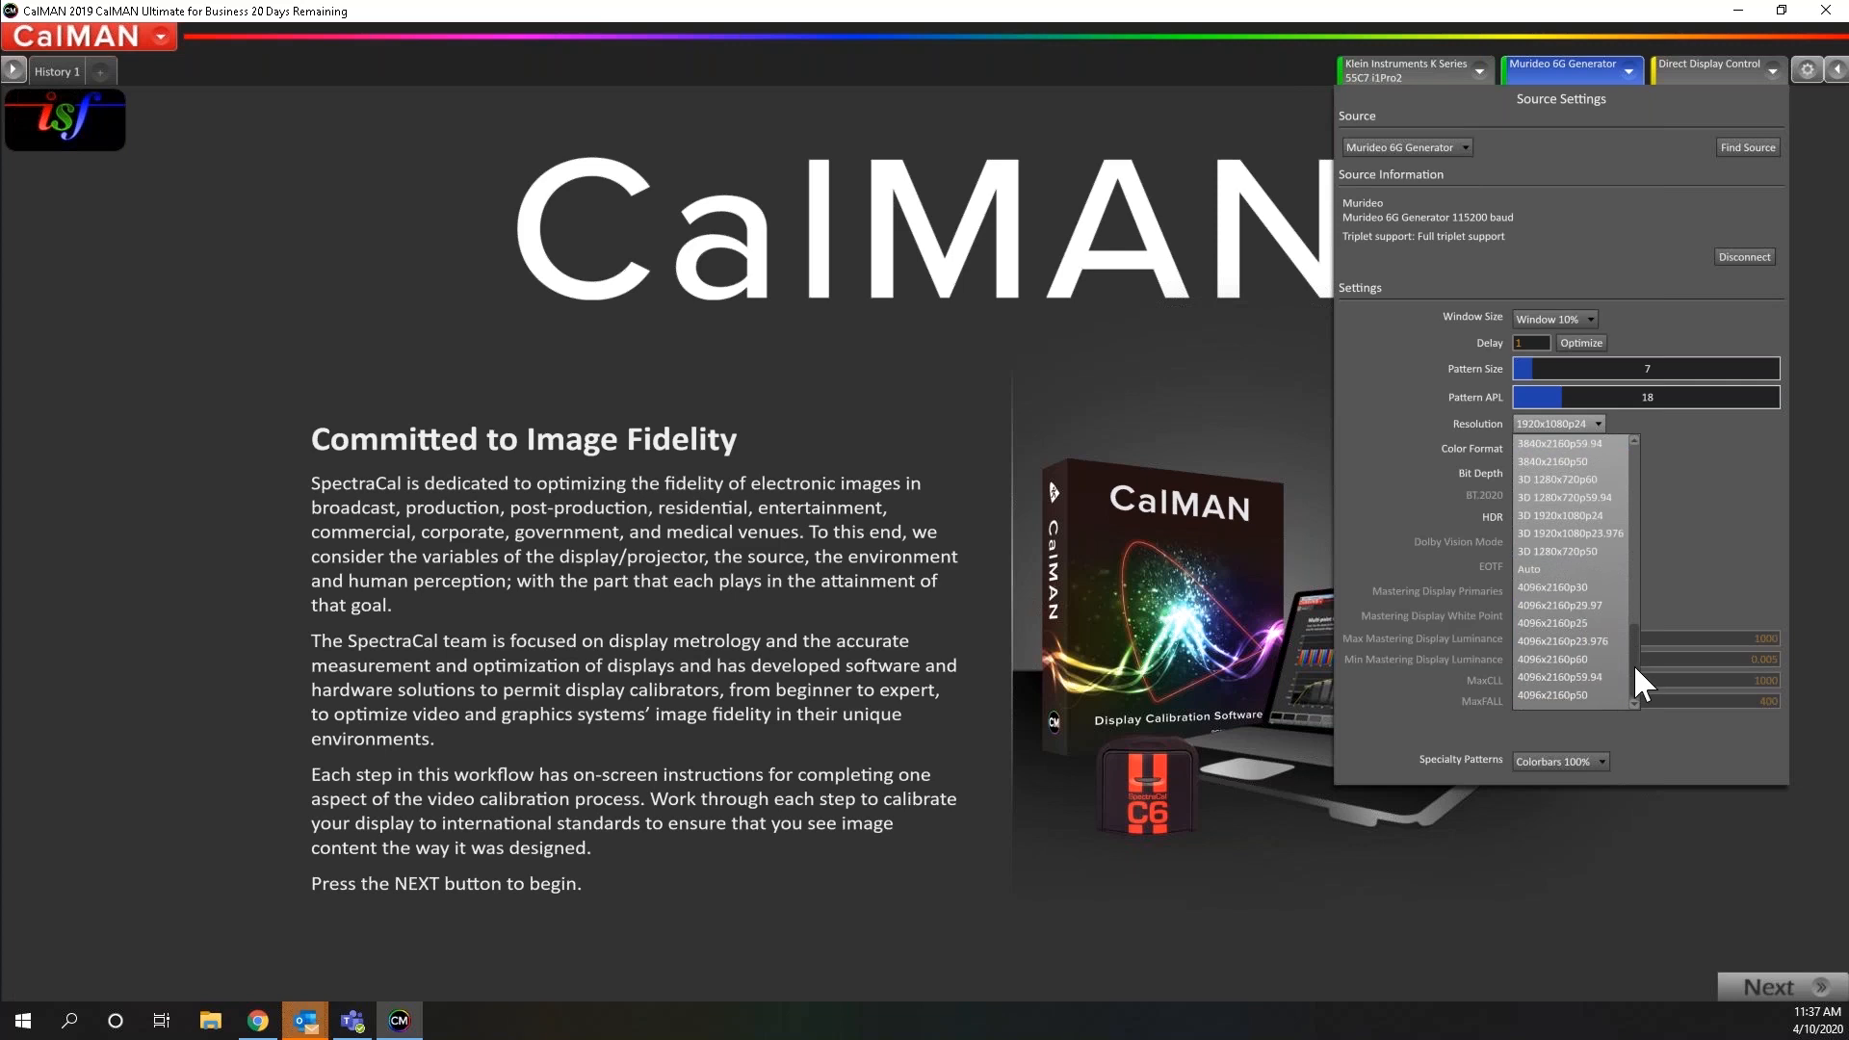
left_click(1694, 487)
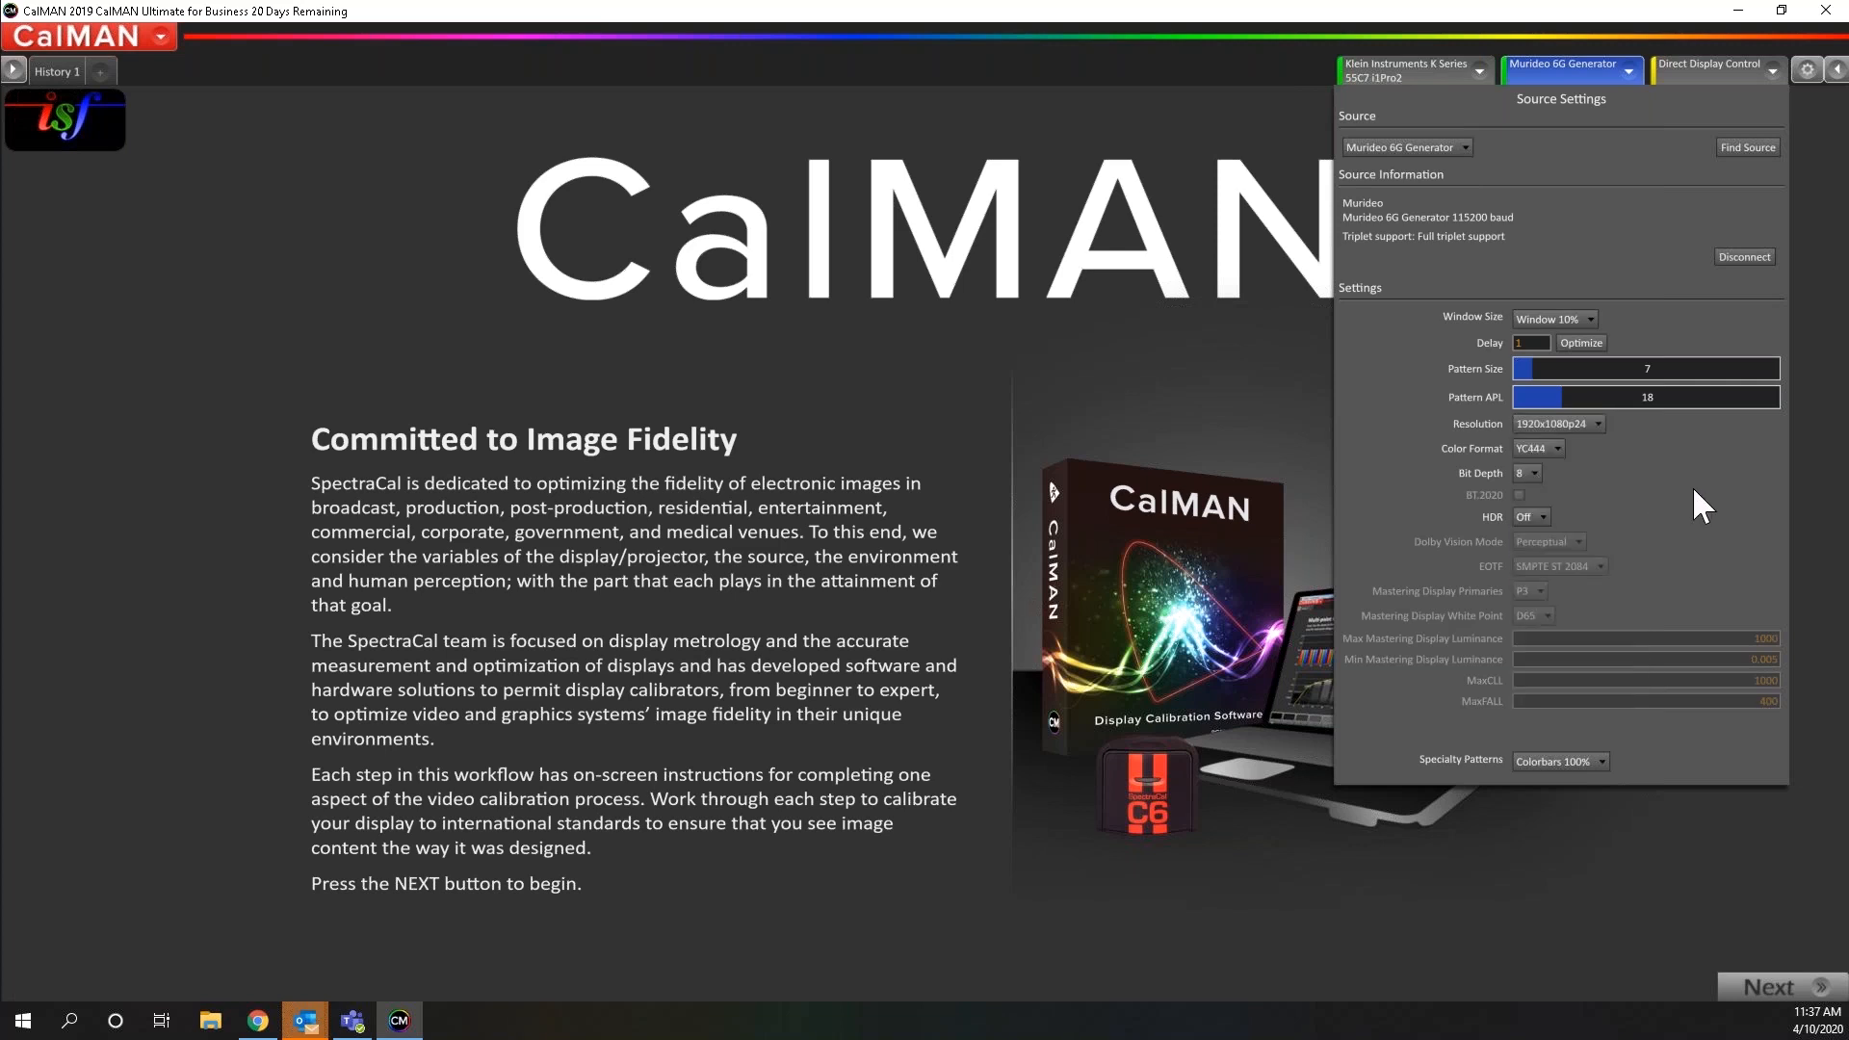
left_click(1581, 425)
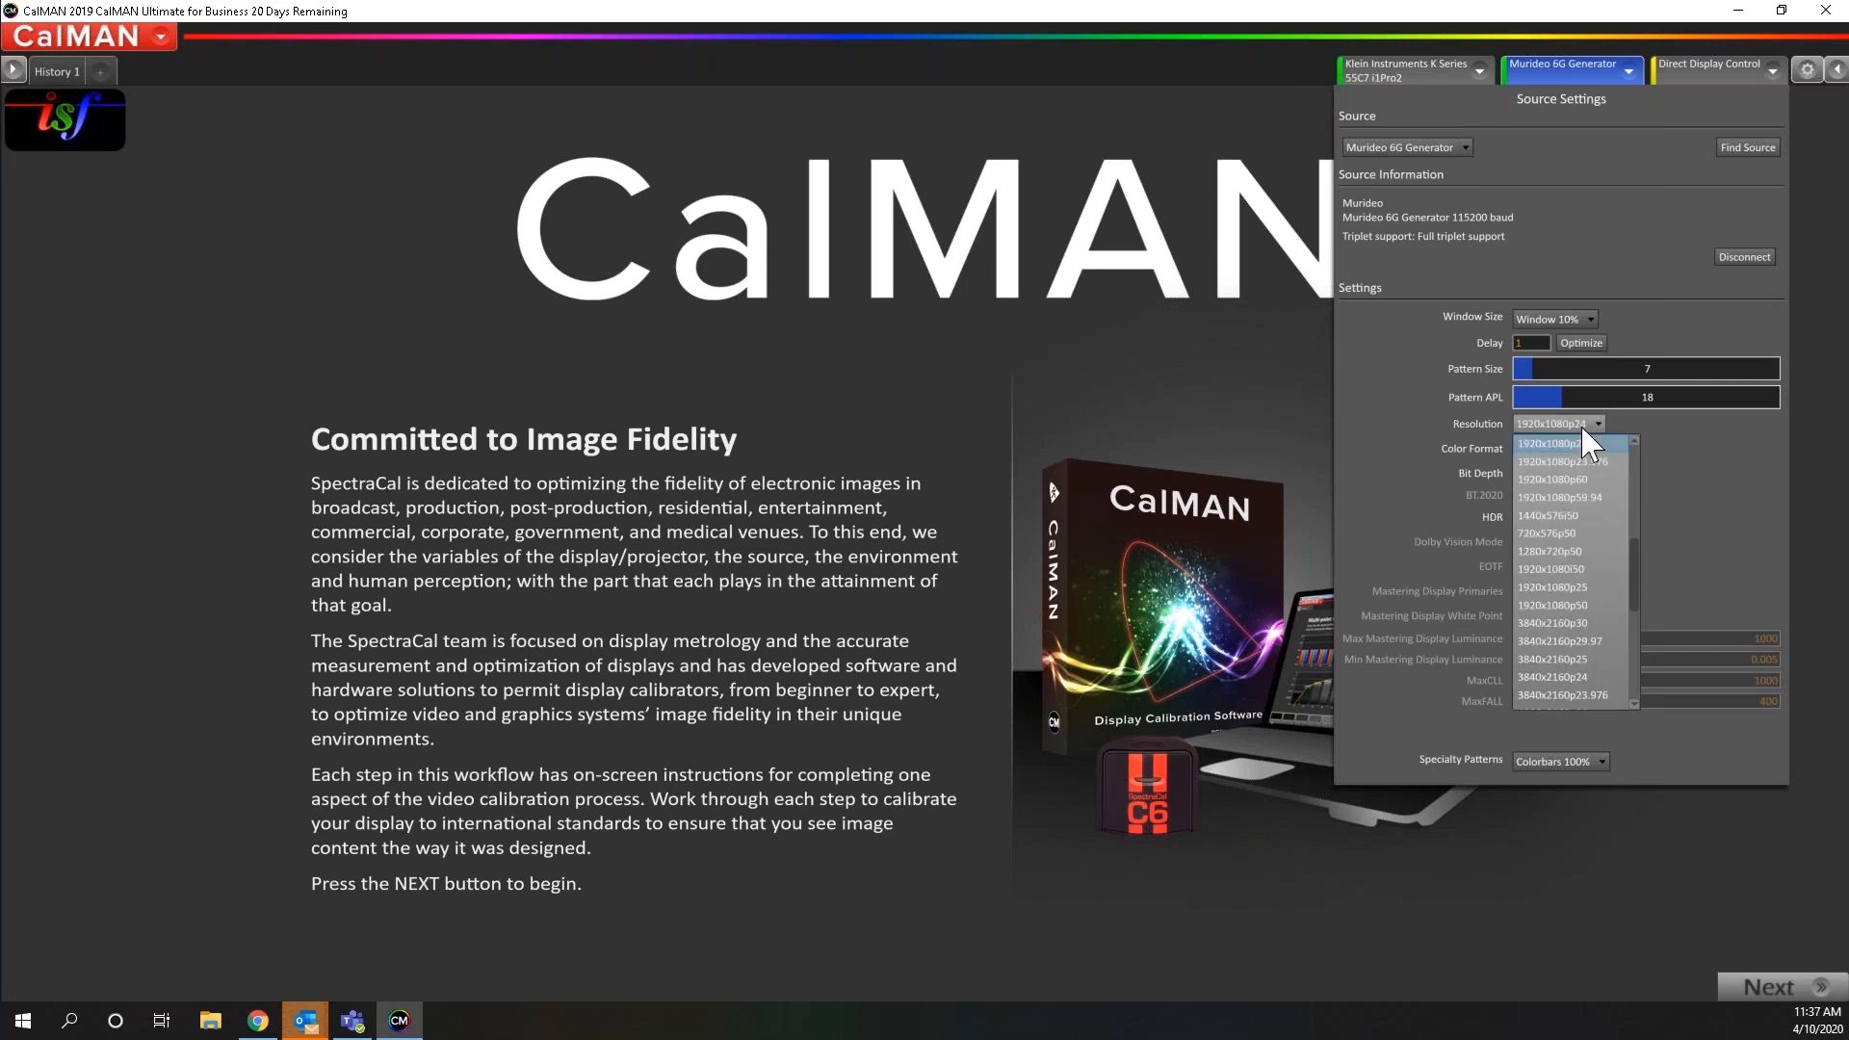
left_click_drag(1637, 558, 1645, 676)
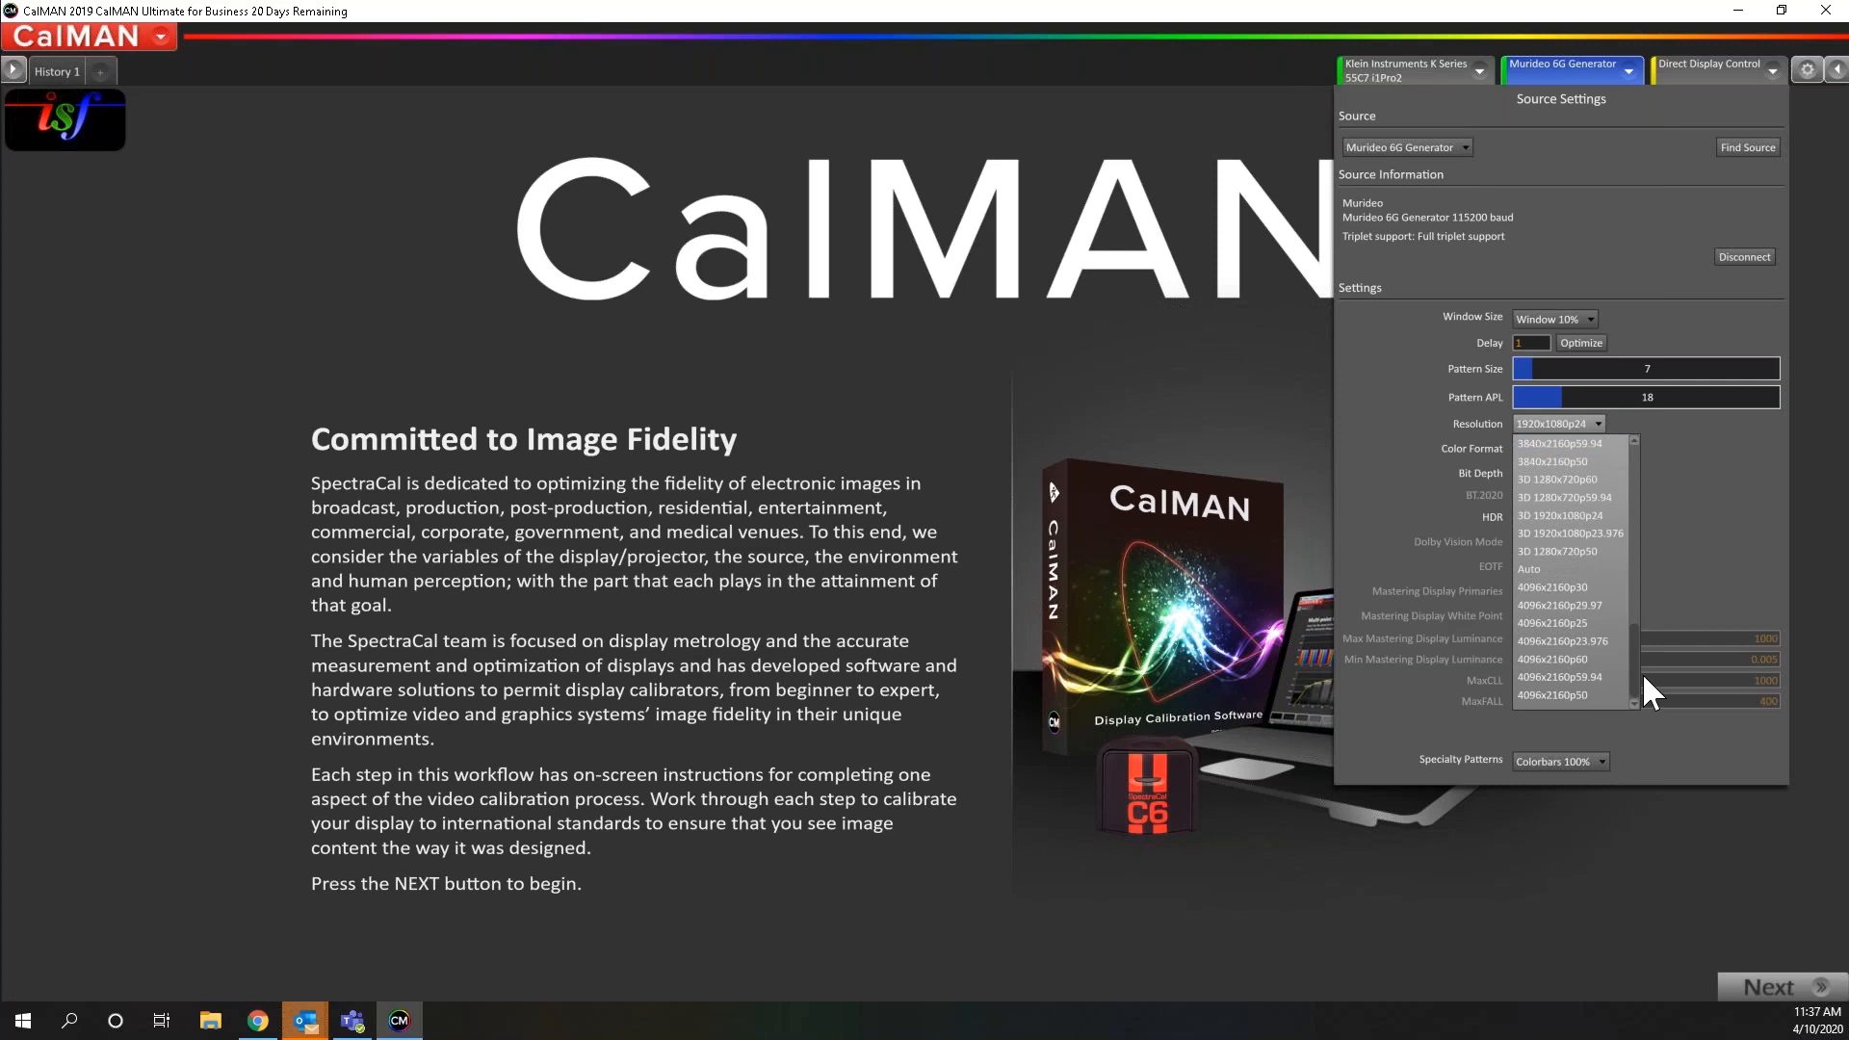
left_click(1699, 508)
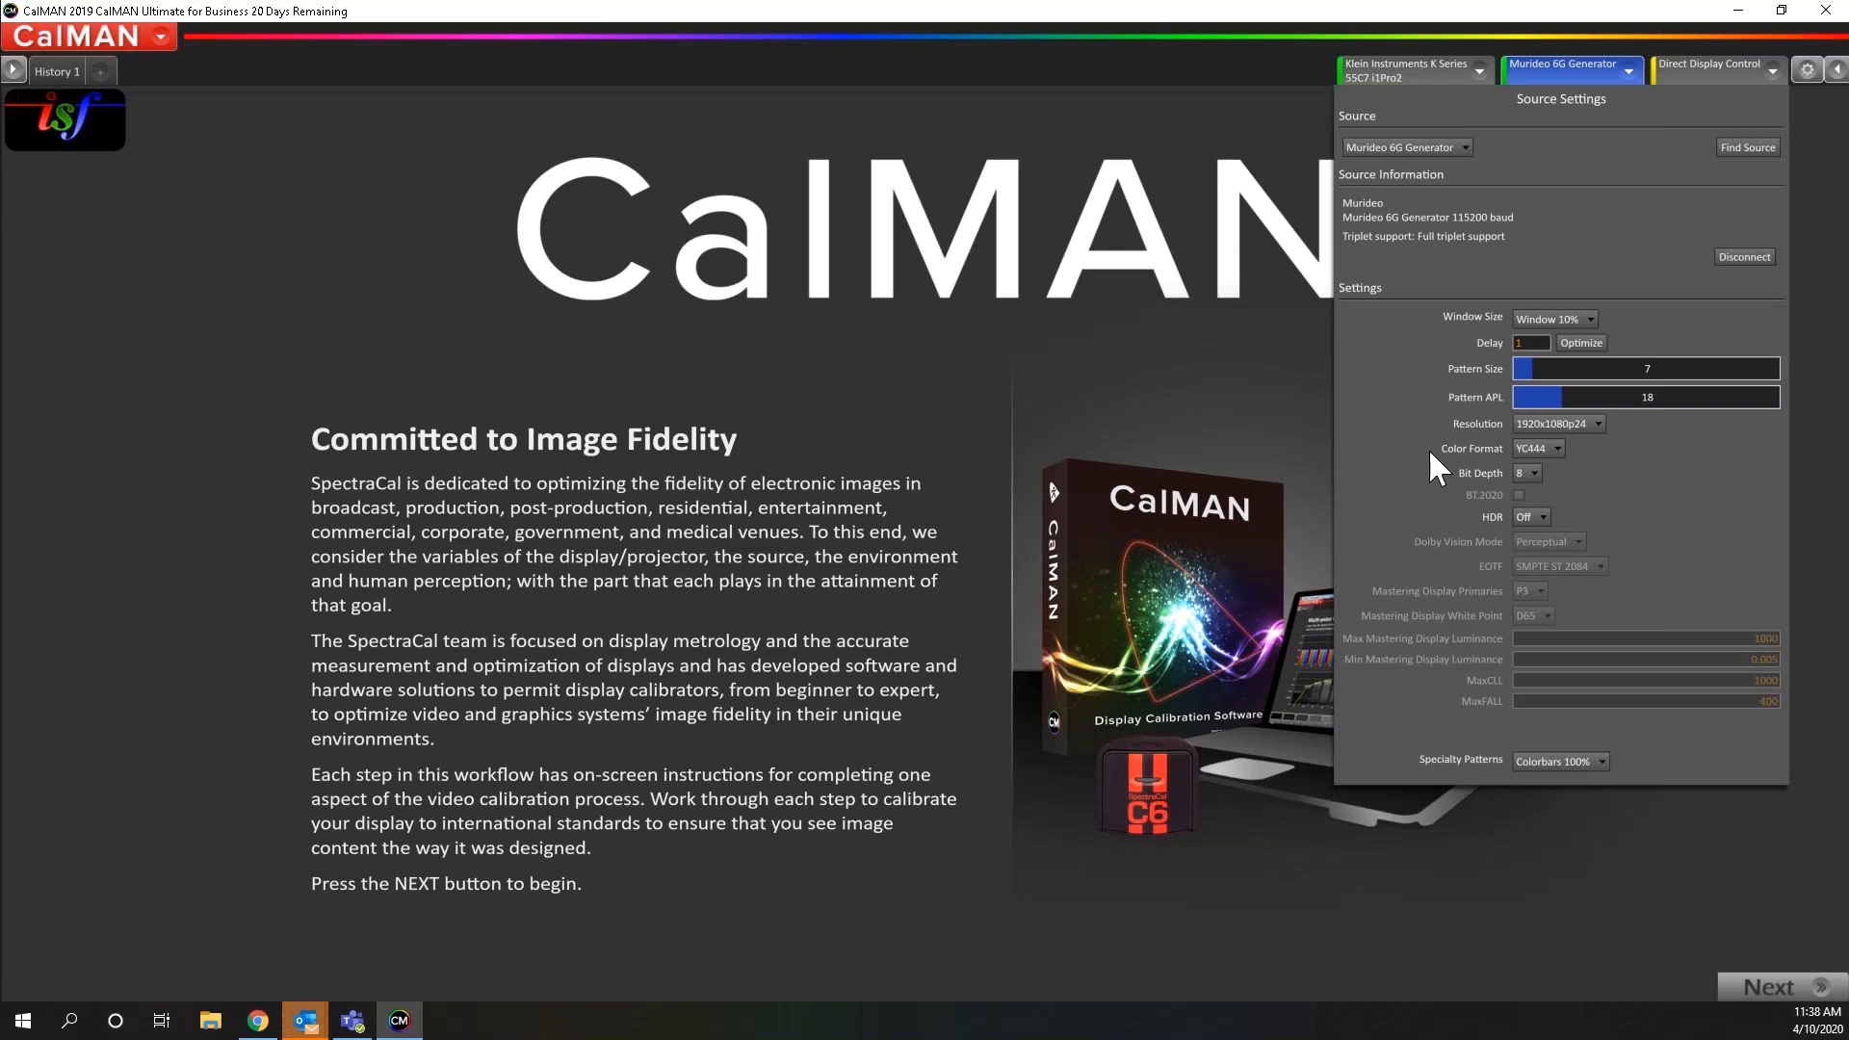
Examine the color formats and bit depths available for the pattern source, leaving both settings as they are
left_click(1538, 448)
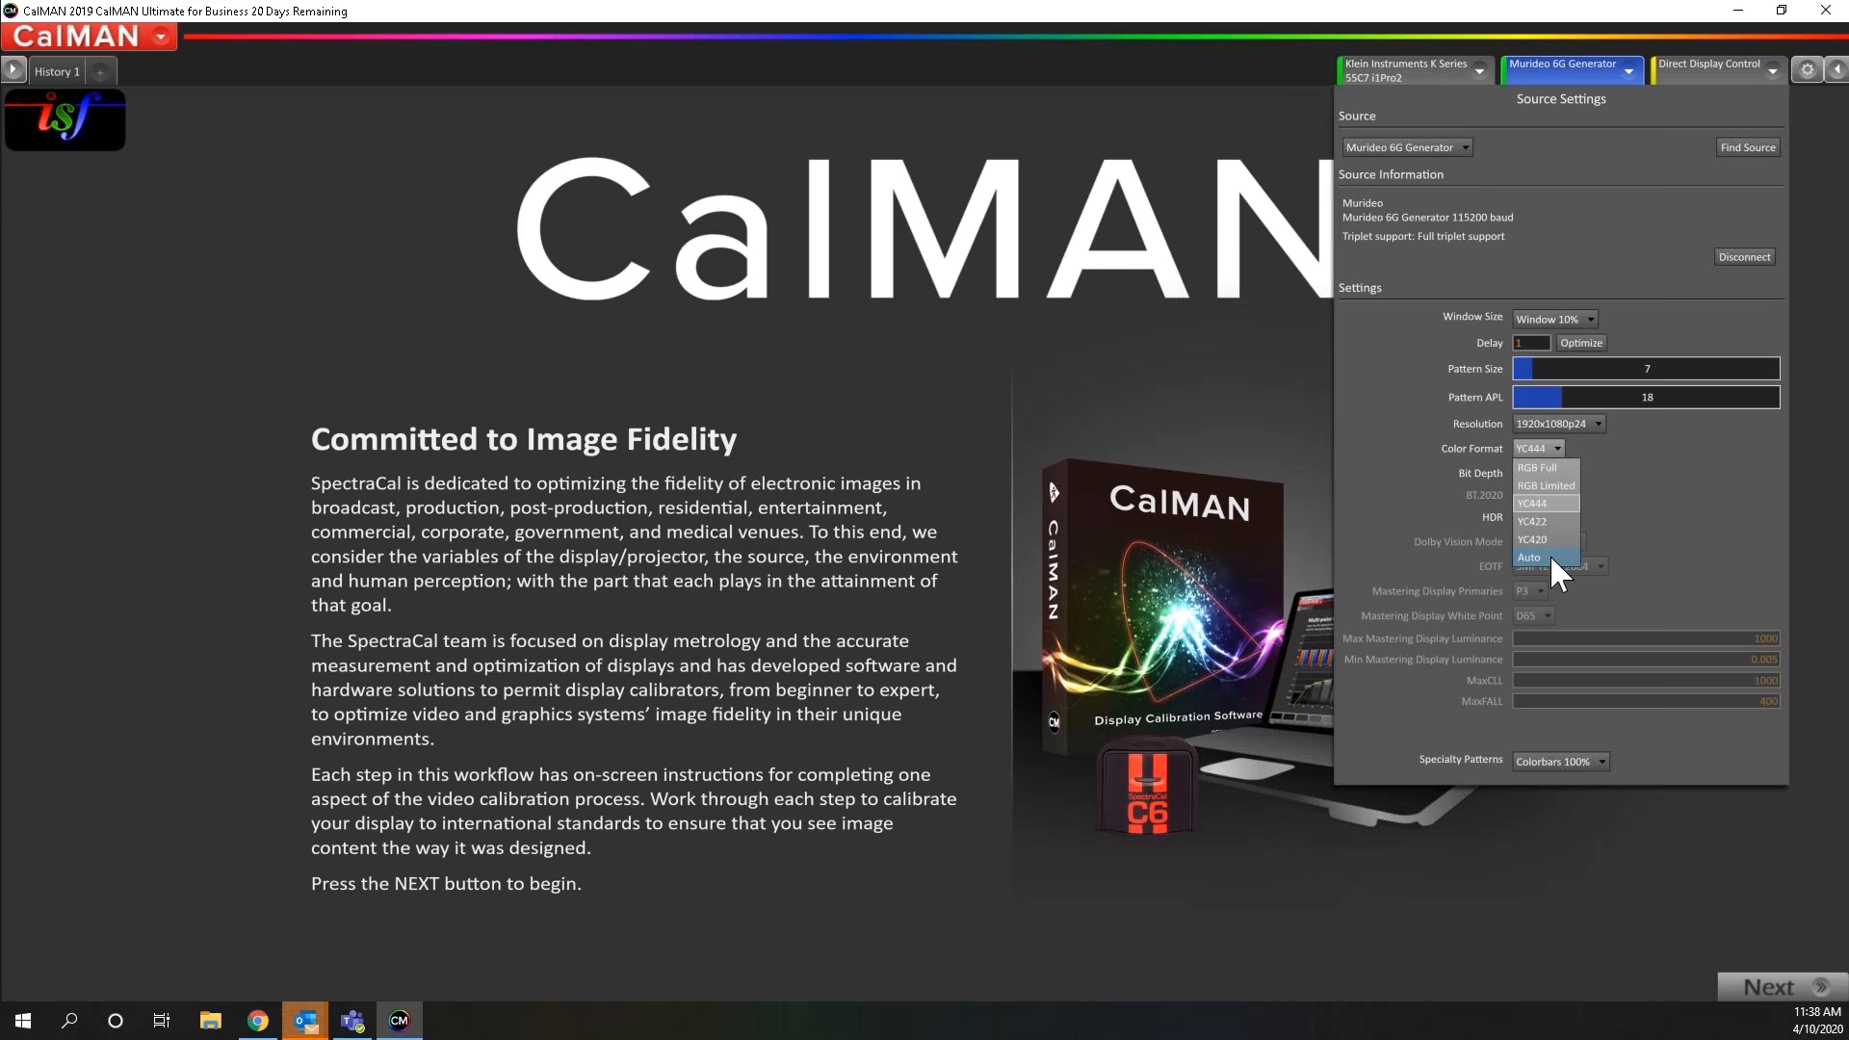
left_click(1626, 520)
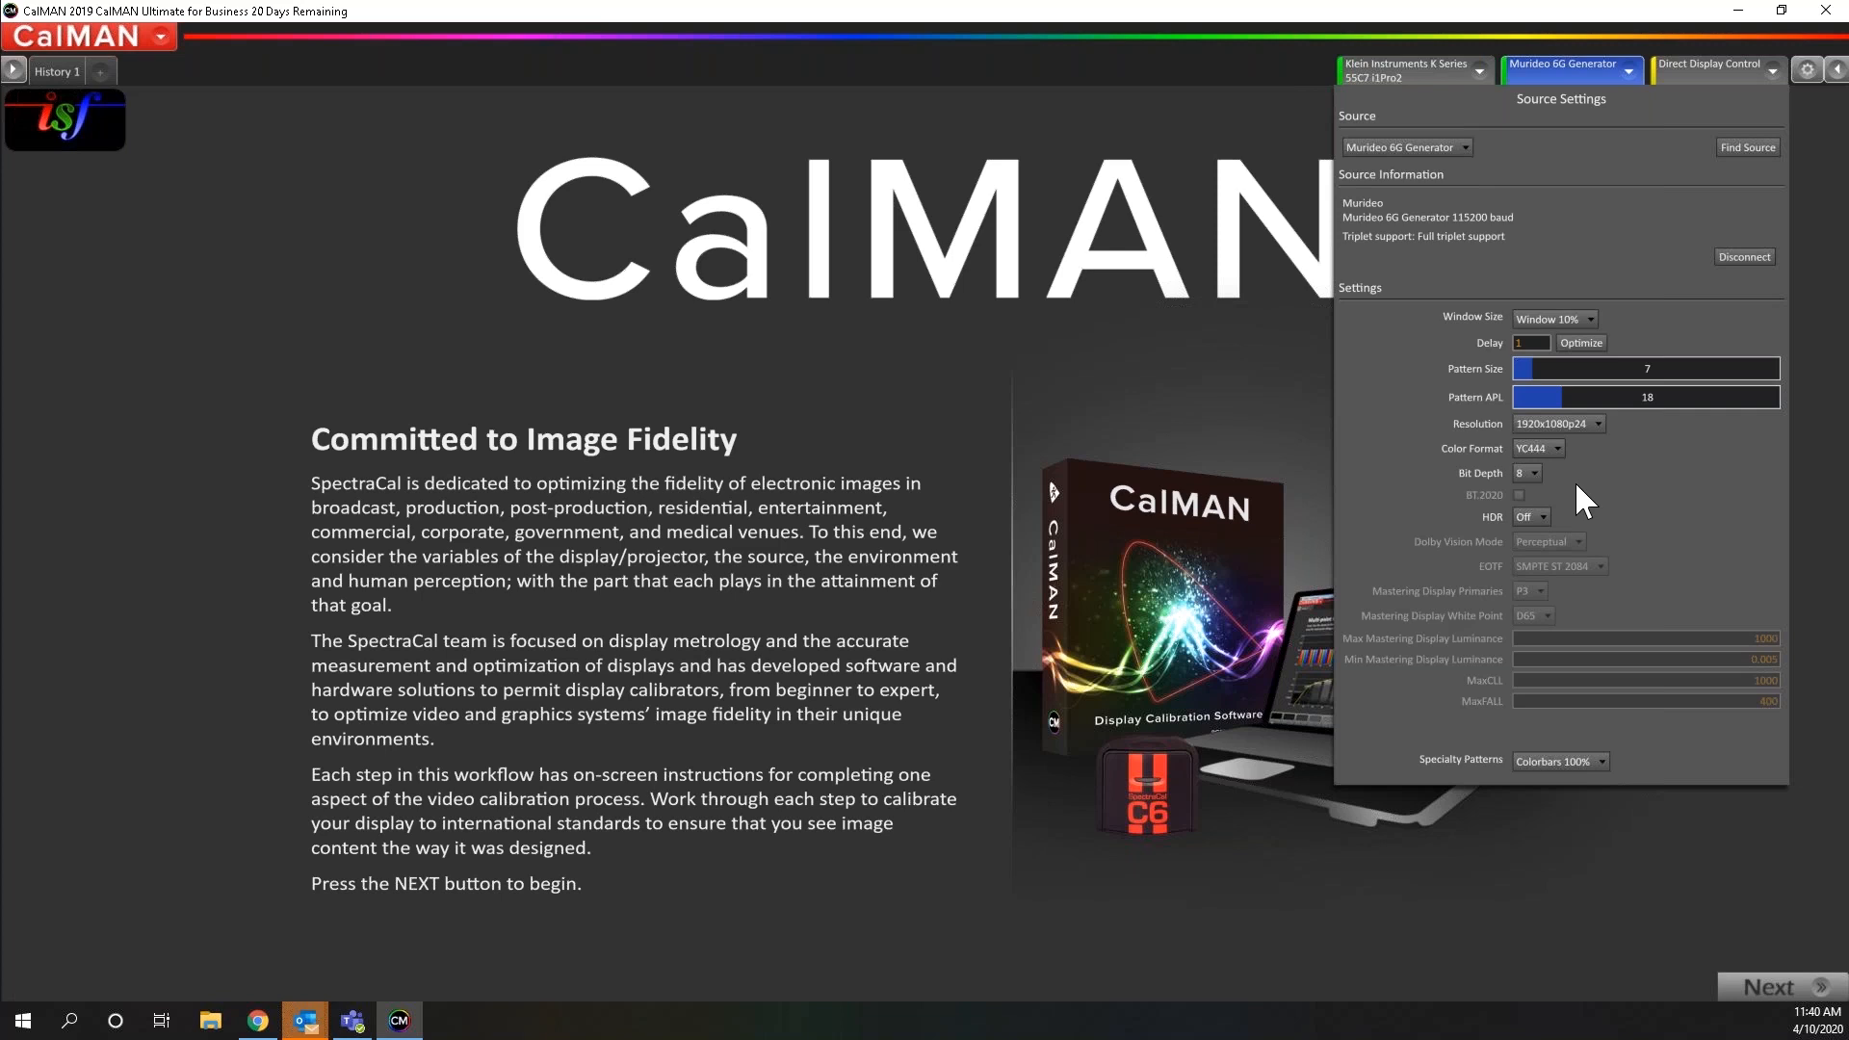
left_click(1530, 474)
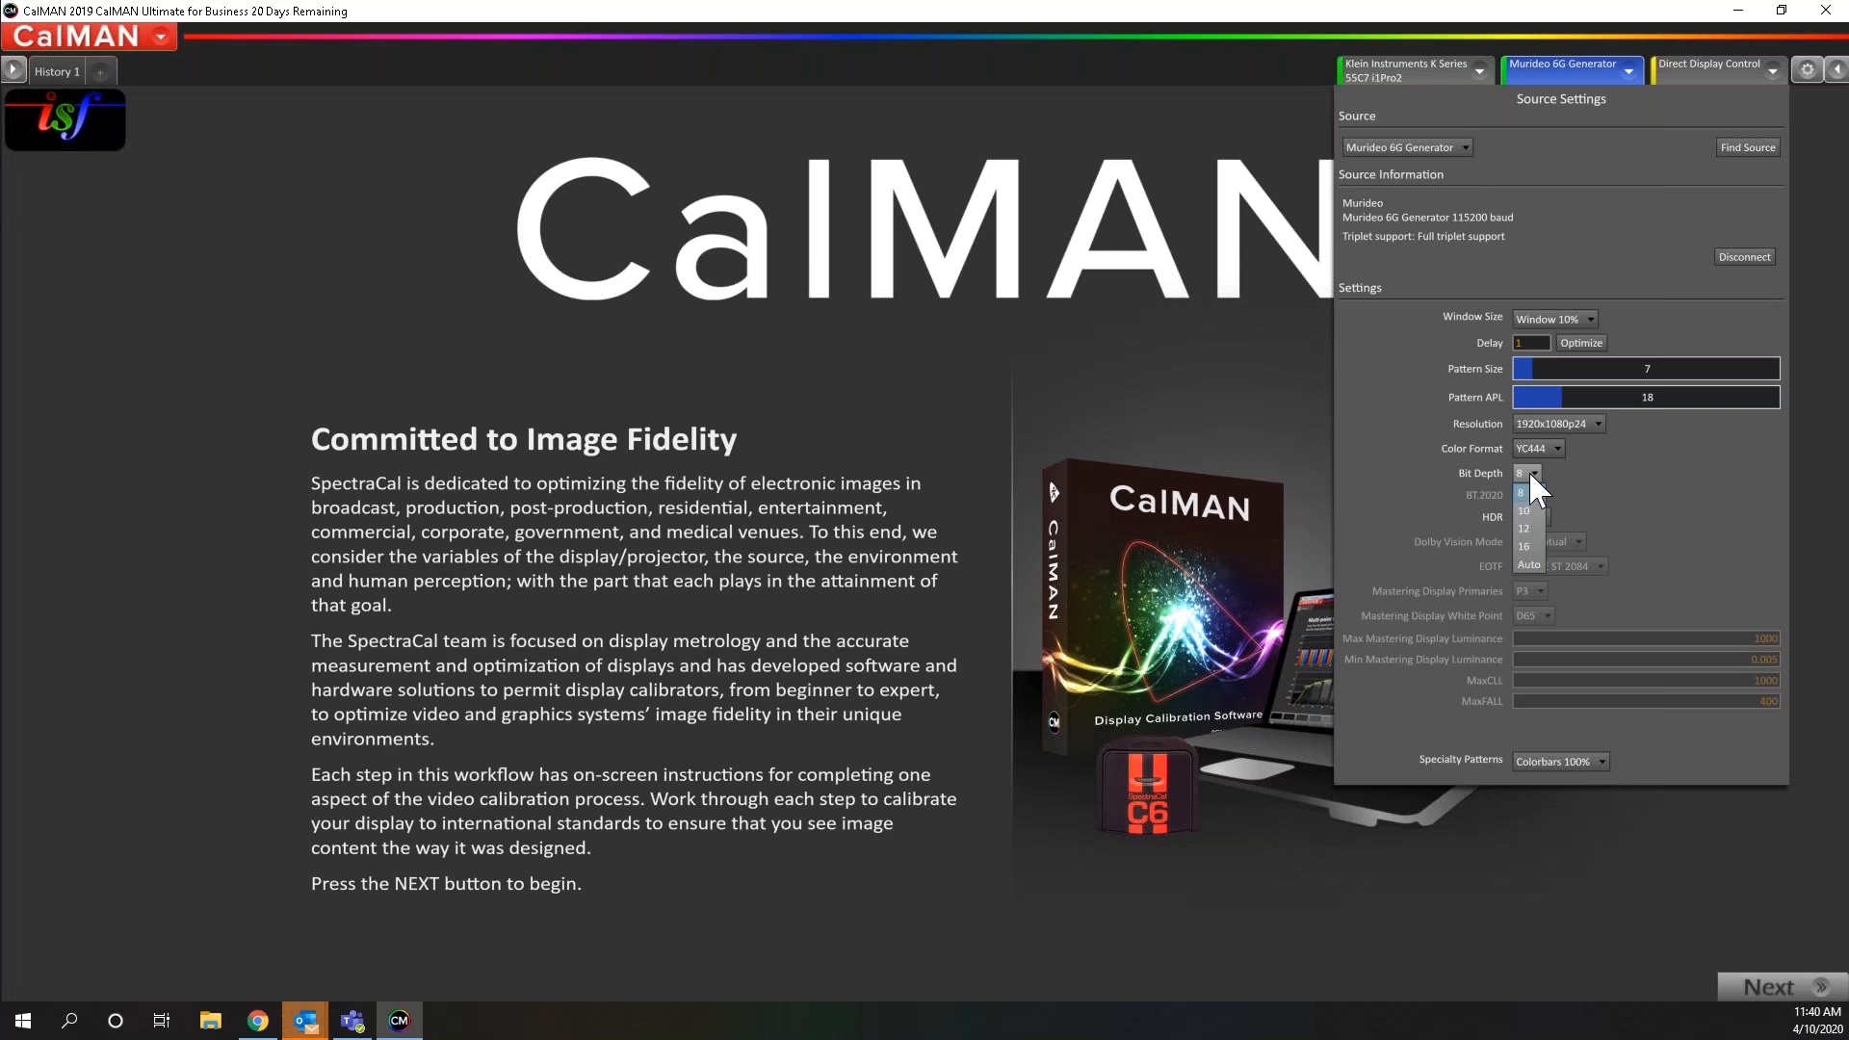
left_click(1681, 476)
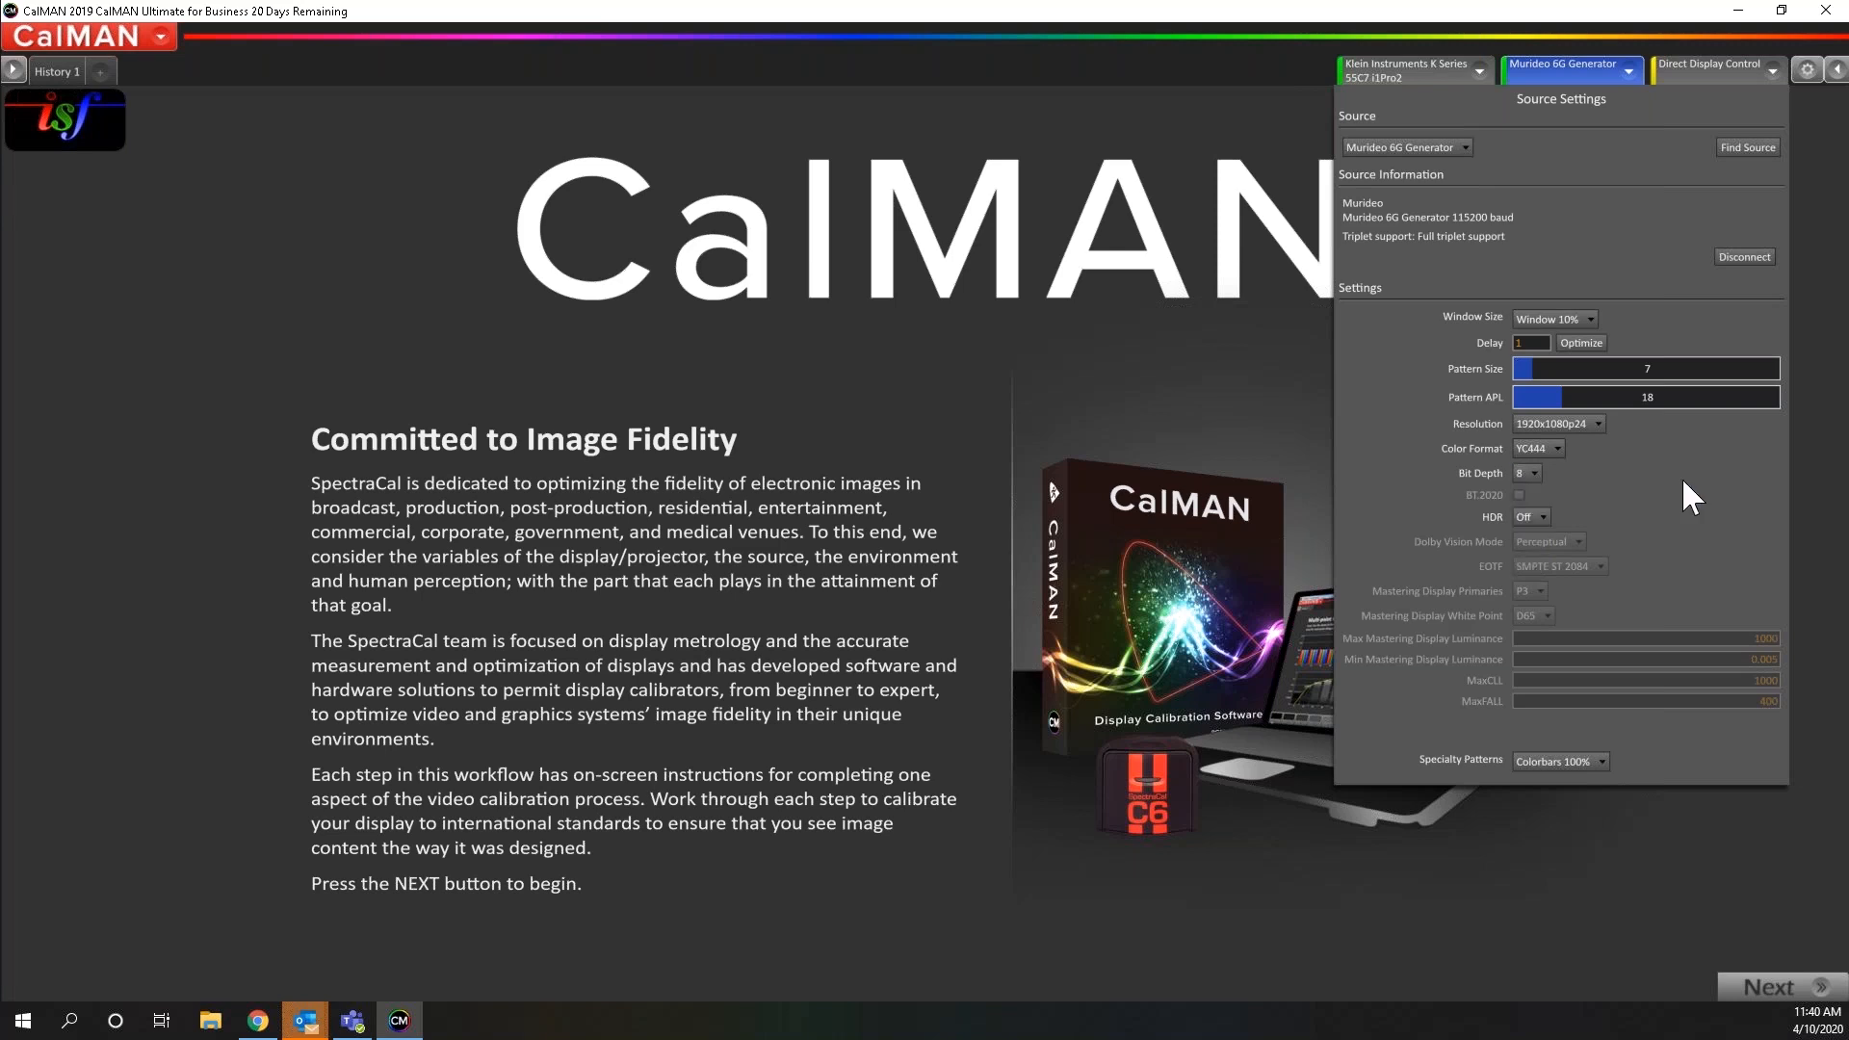
Set the source's HDR mode to HDR10 and its EOTF to HLG
left_click(1543, 520)
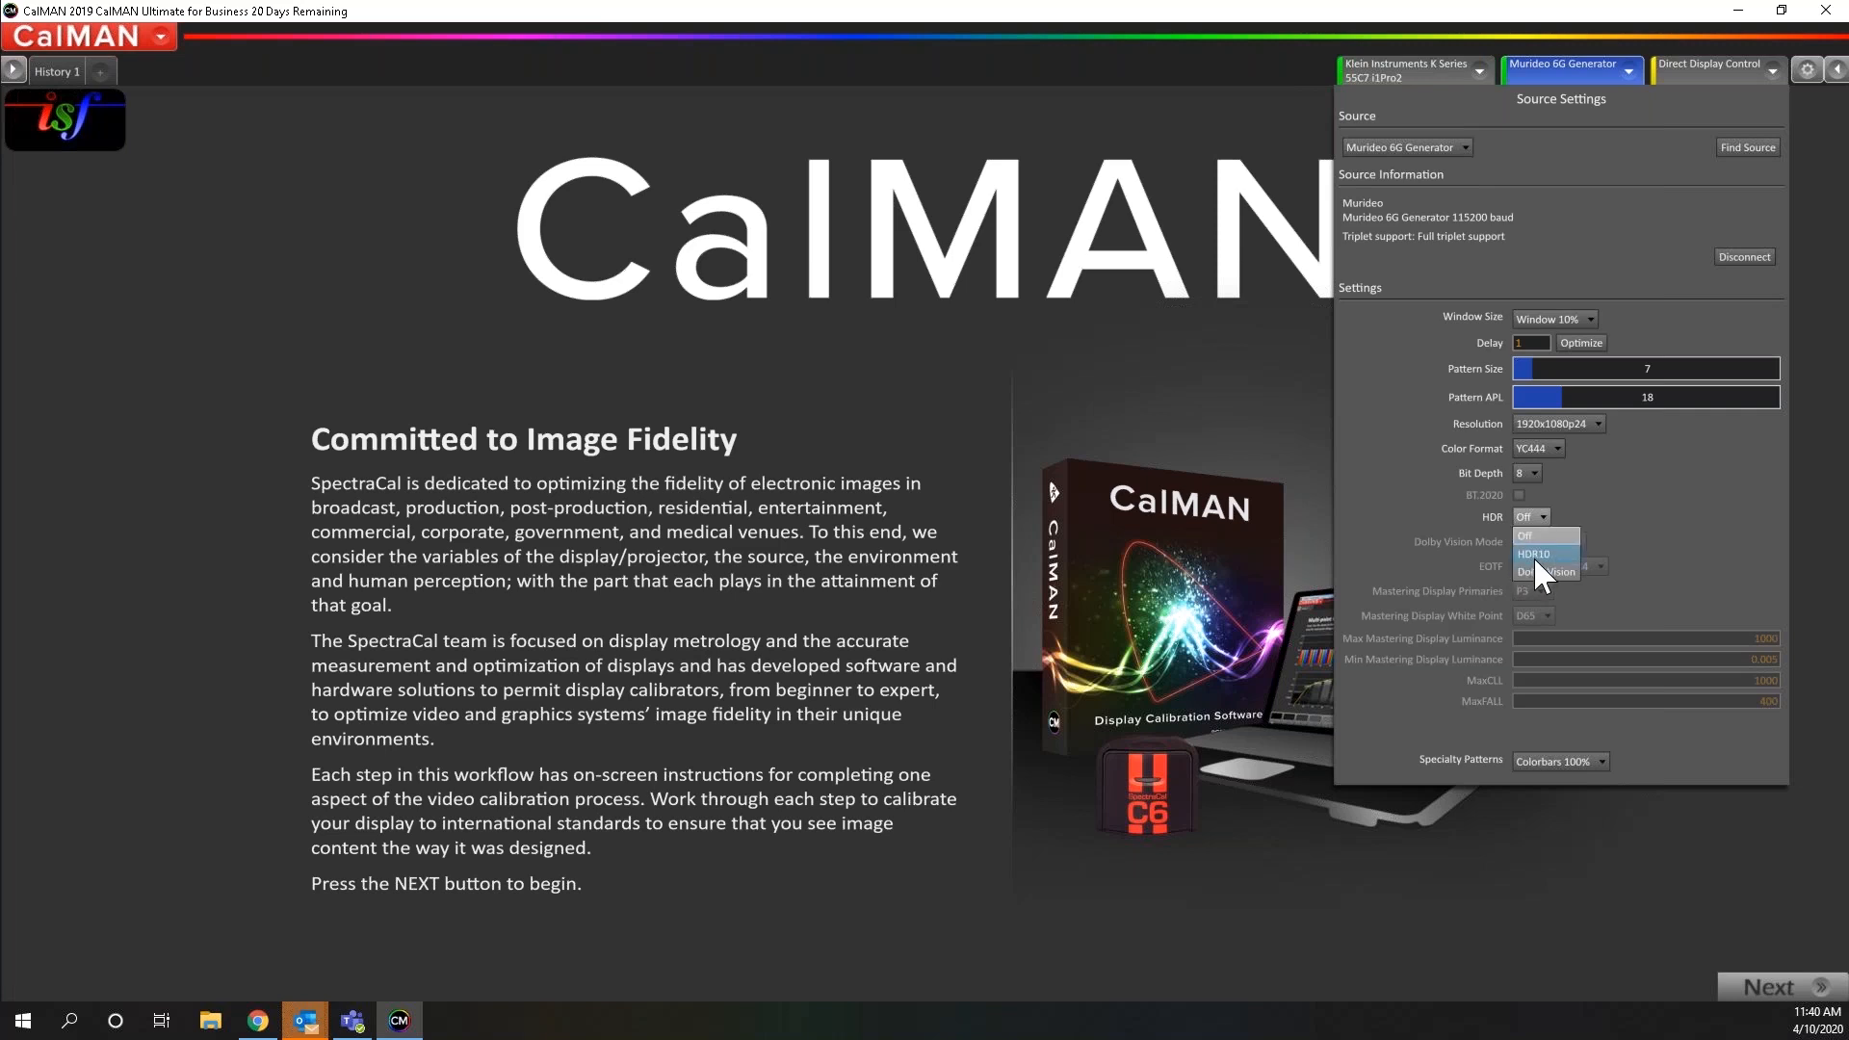
left_click(1561, 555)
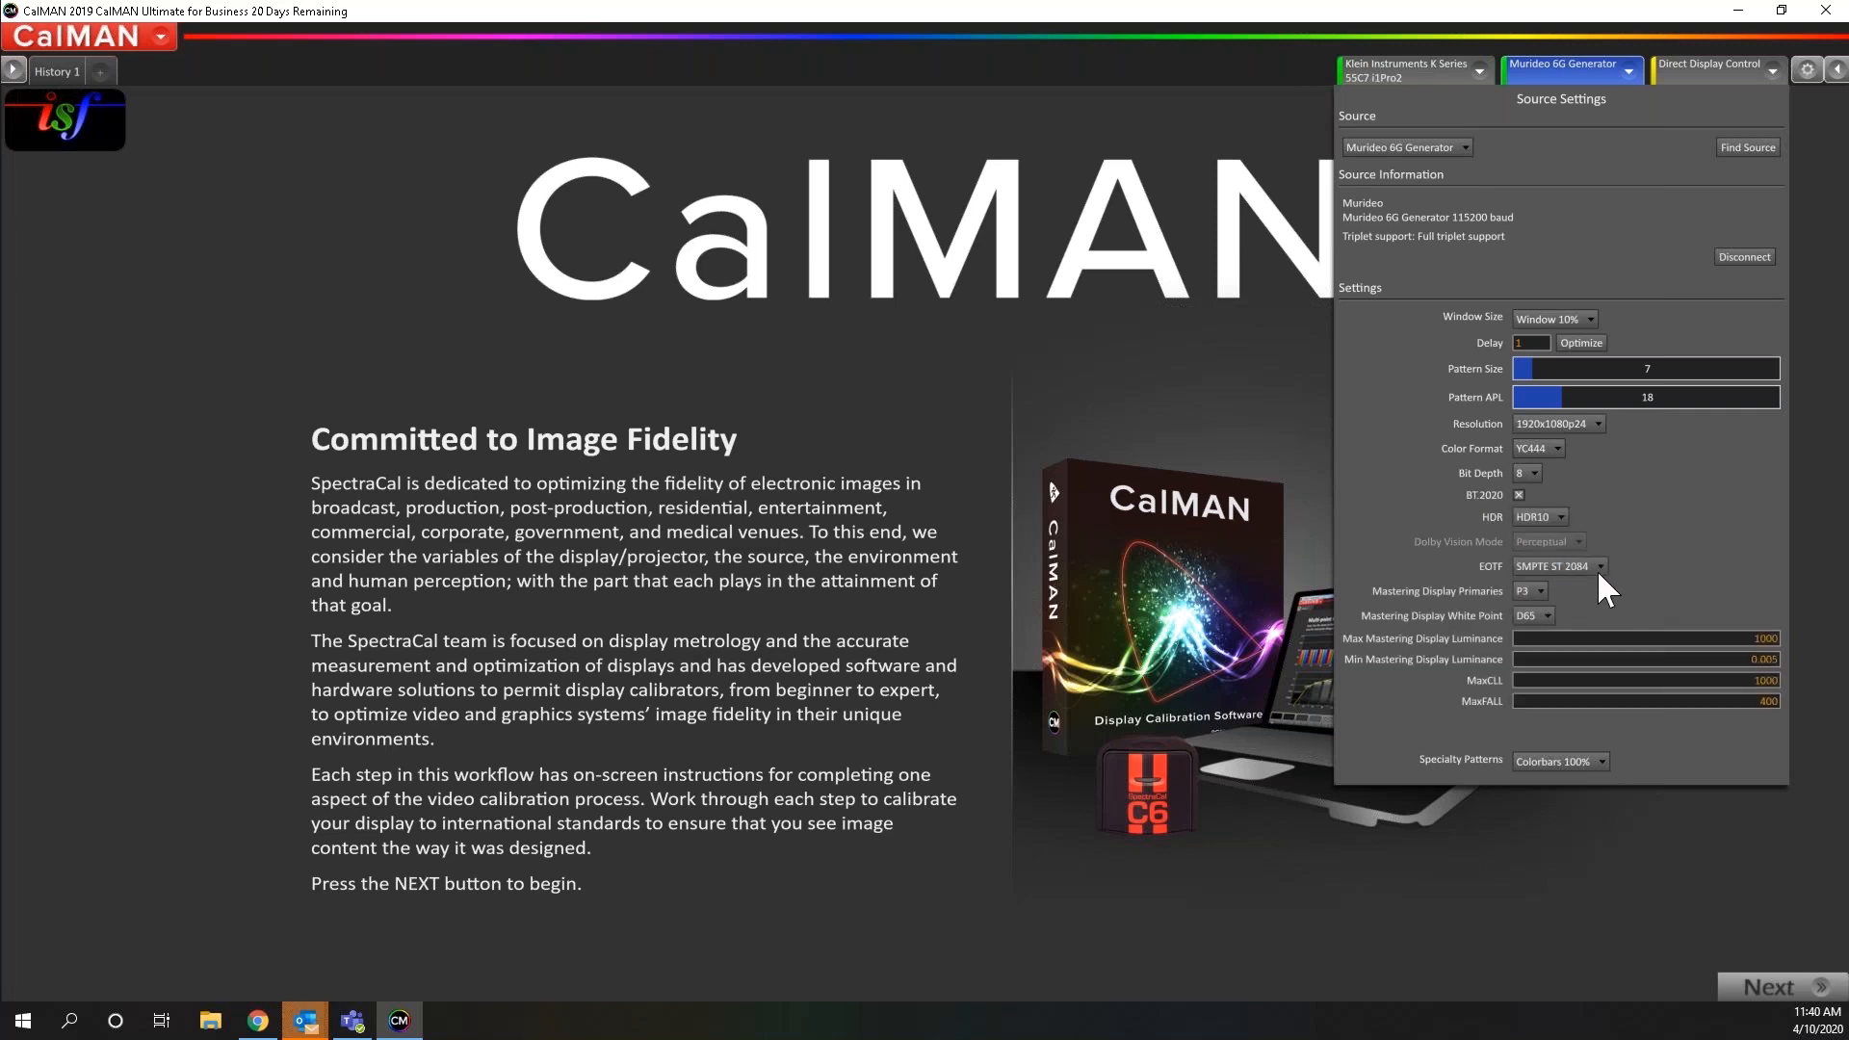
left_click(1593, 566)
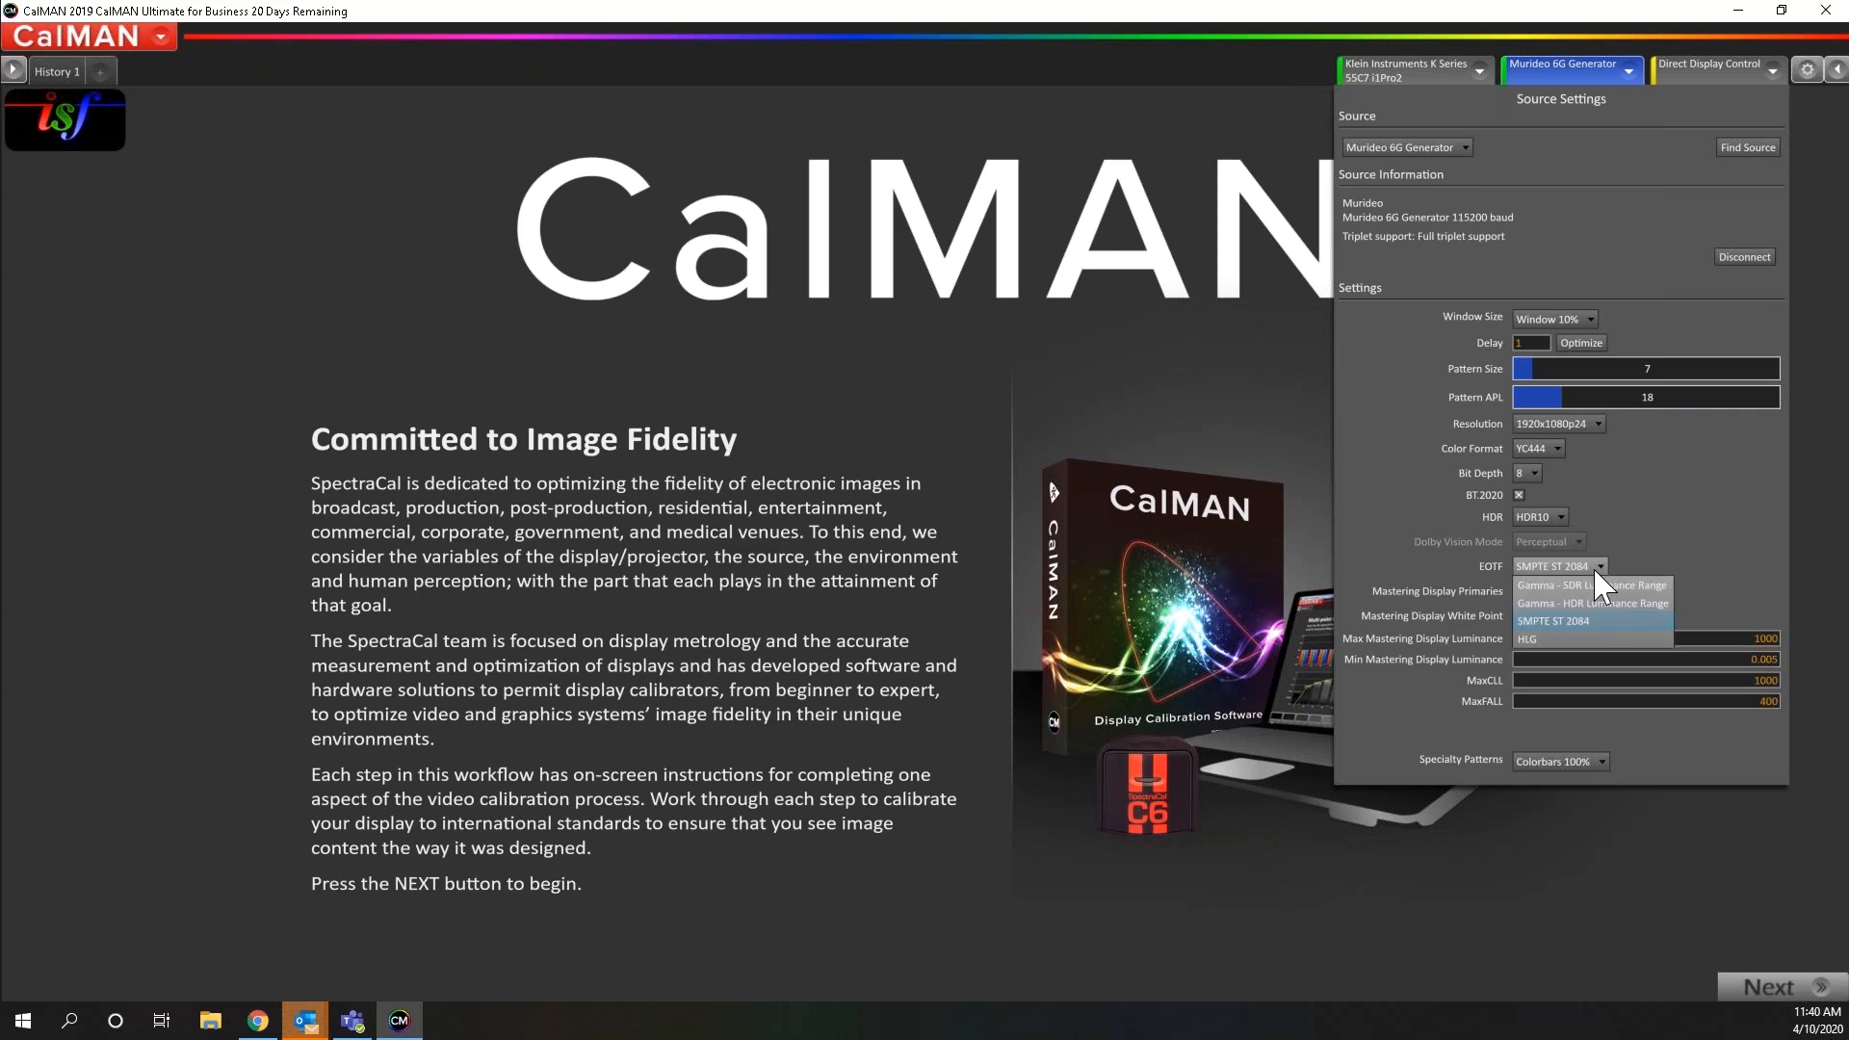
left_click(1558, 635)
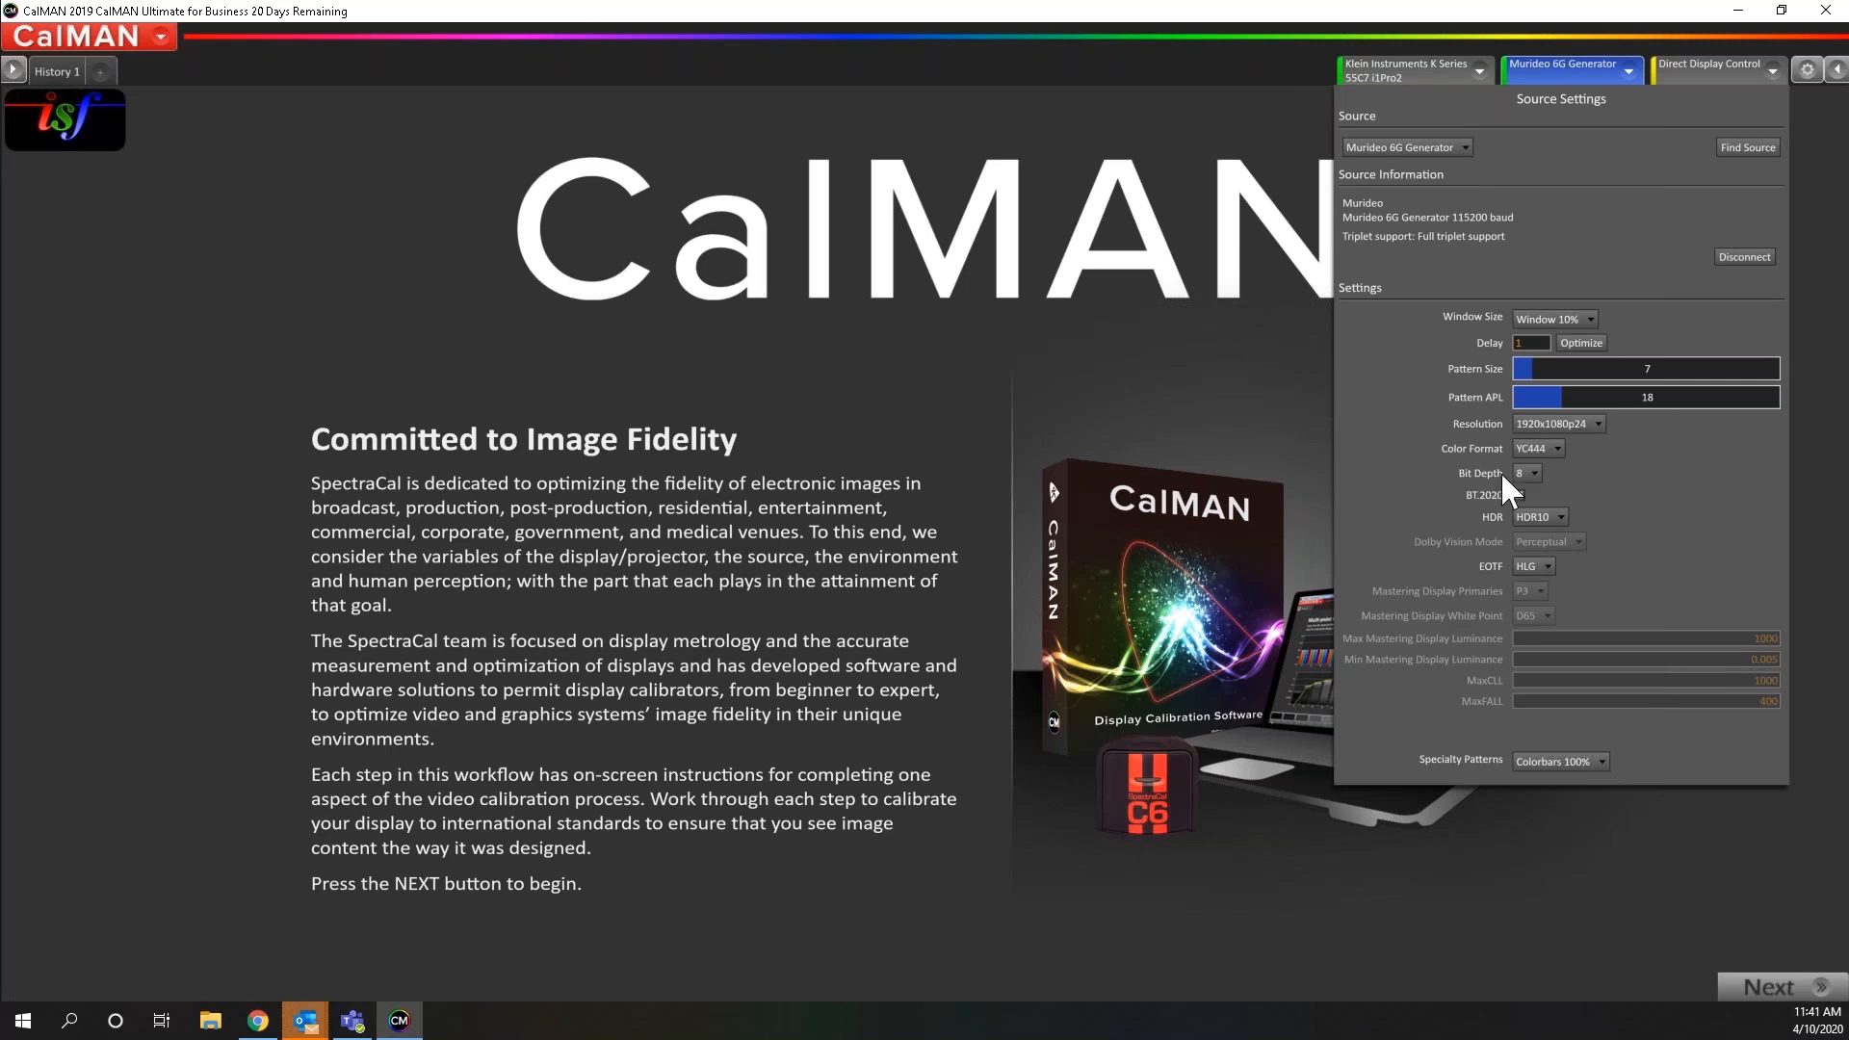
Set the source's EOTF to SMPTE ST 2084, check the mastering display primaries setting, and close the source settings
left_click(1534, 565)
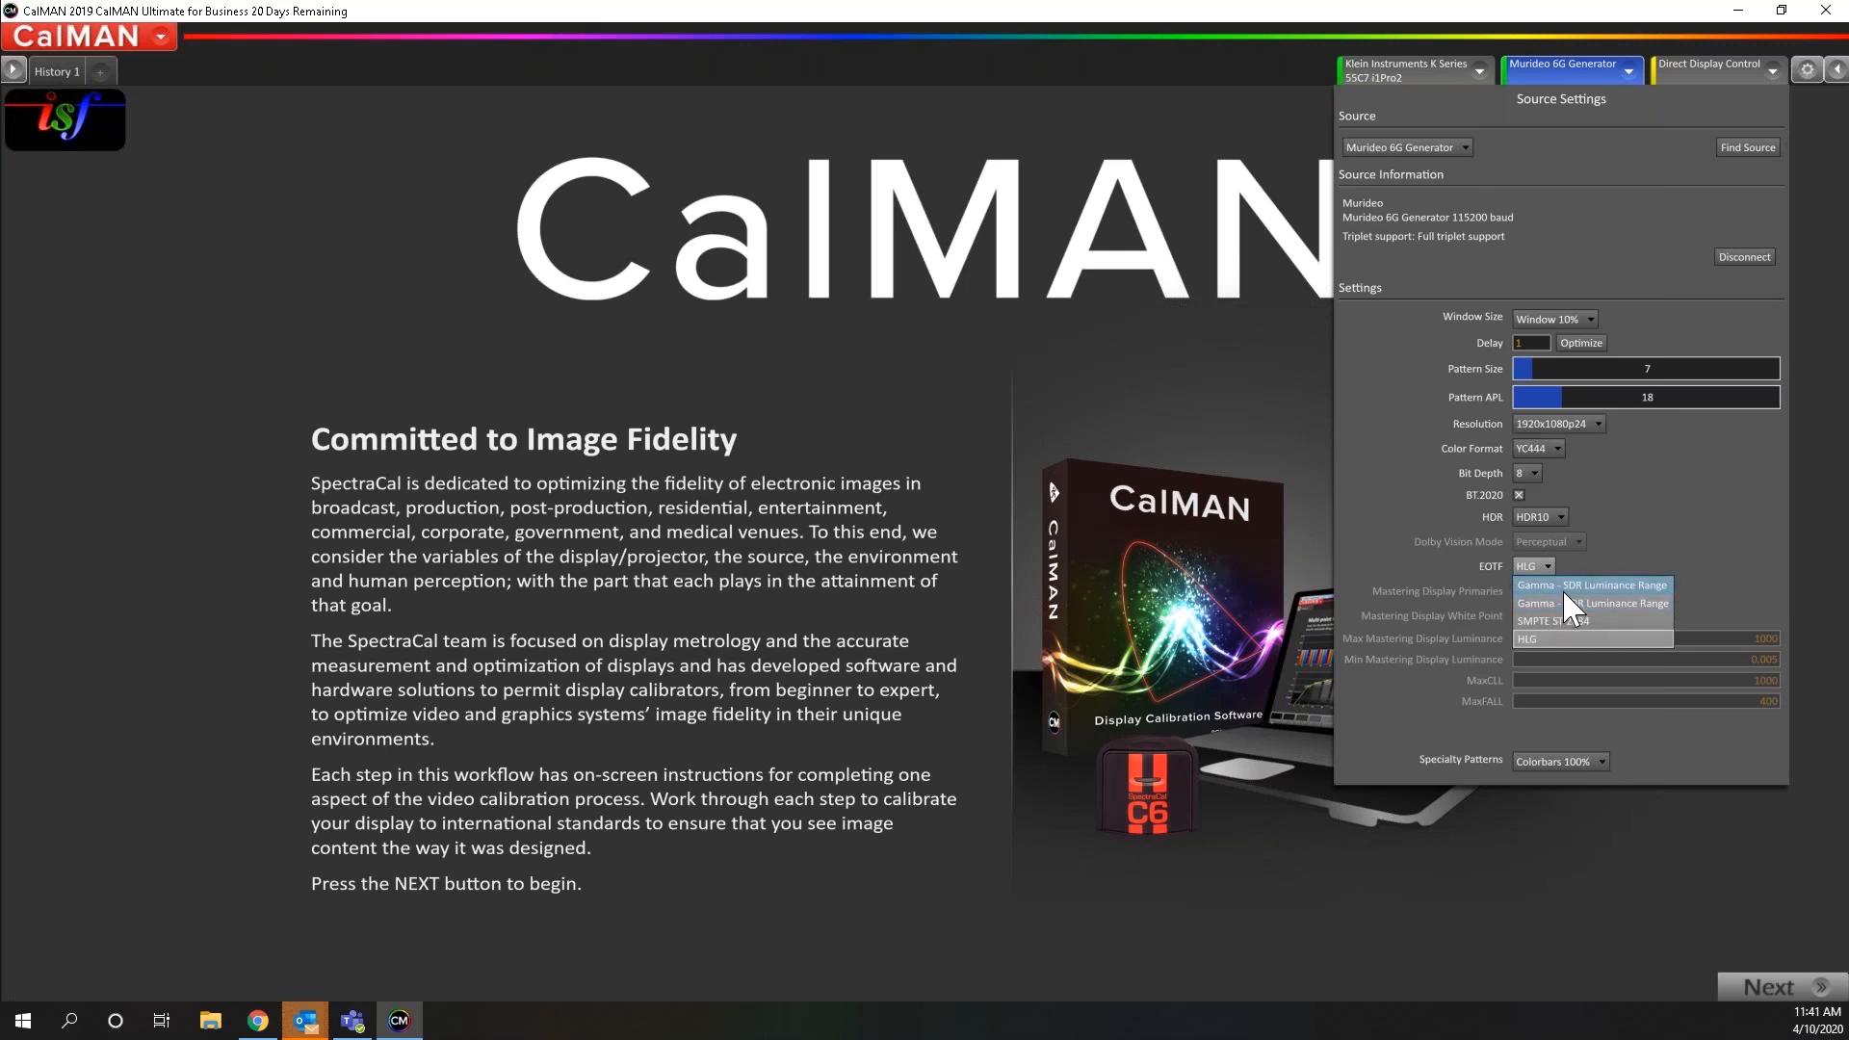
left_click(1562, 621)
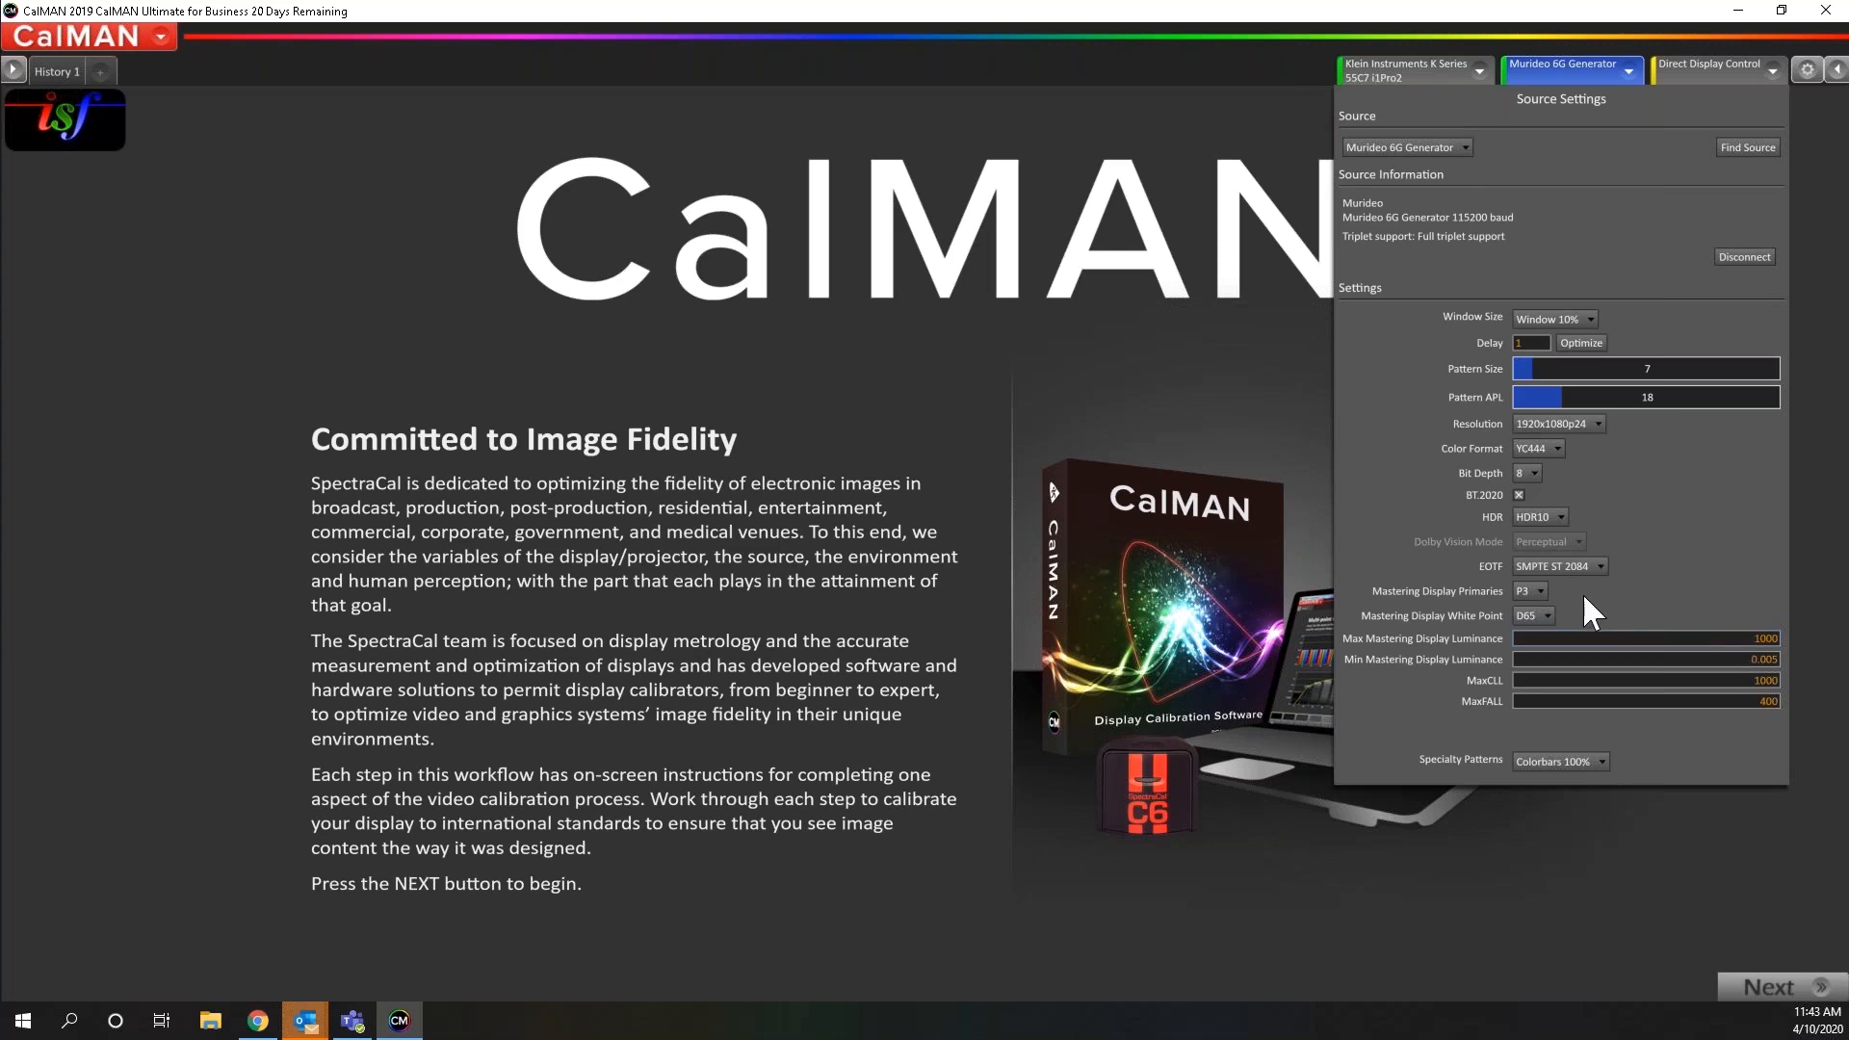
left_click(1543, 591)
left_click(1158, 252)
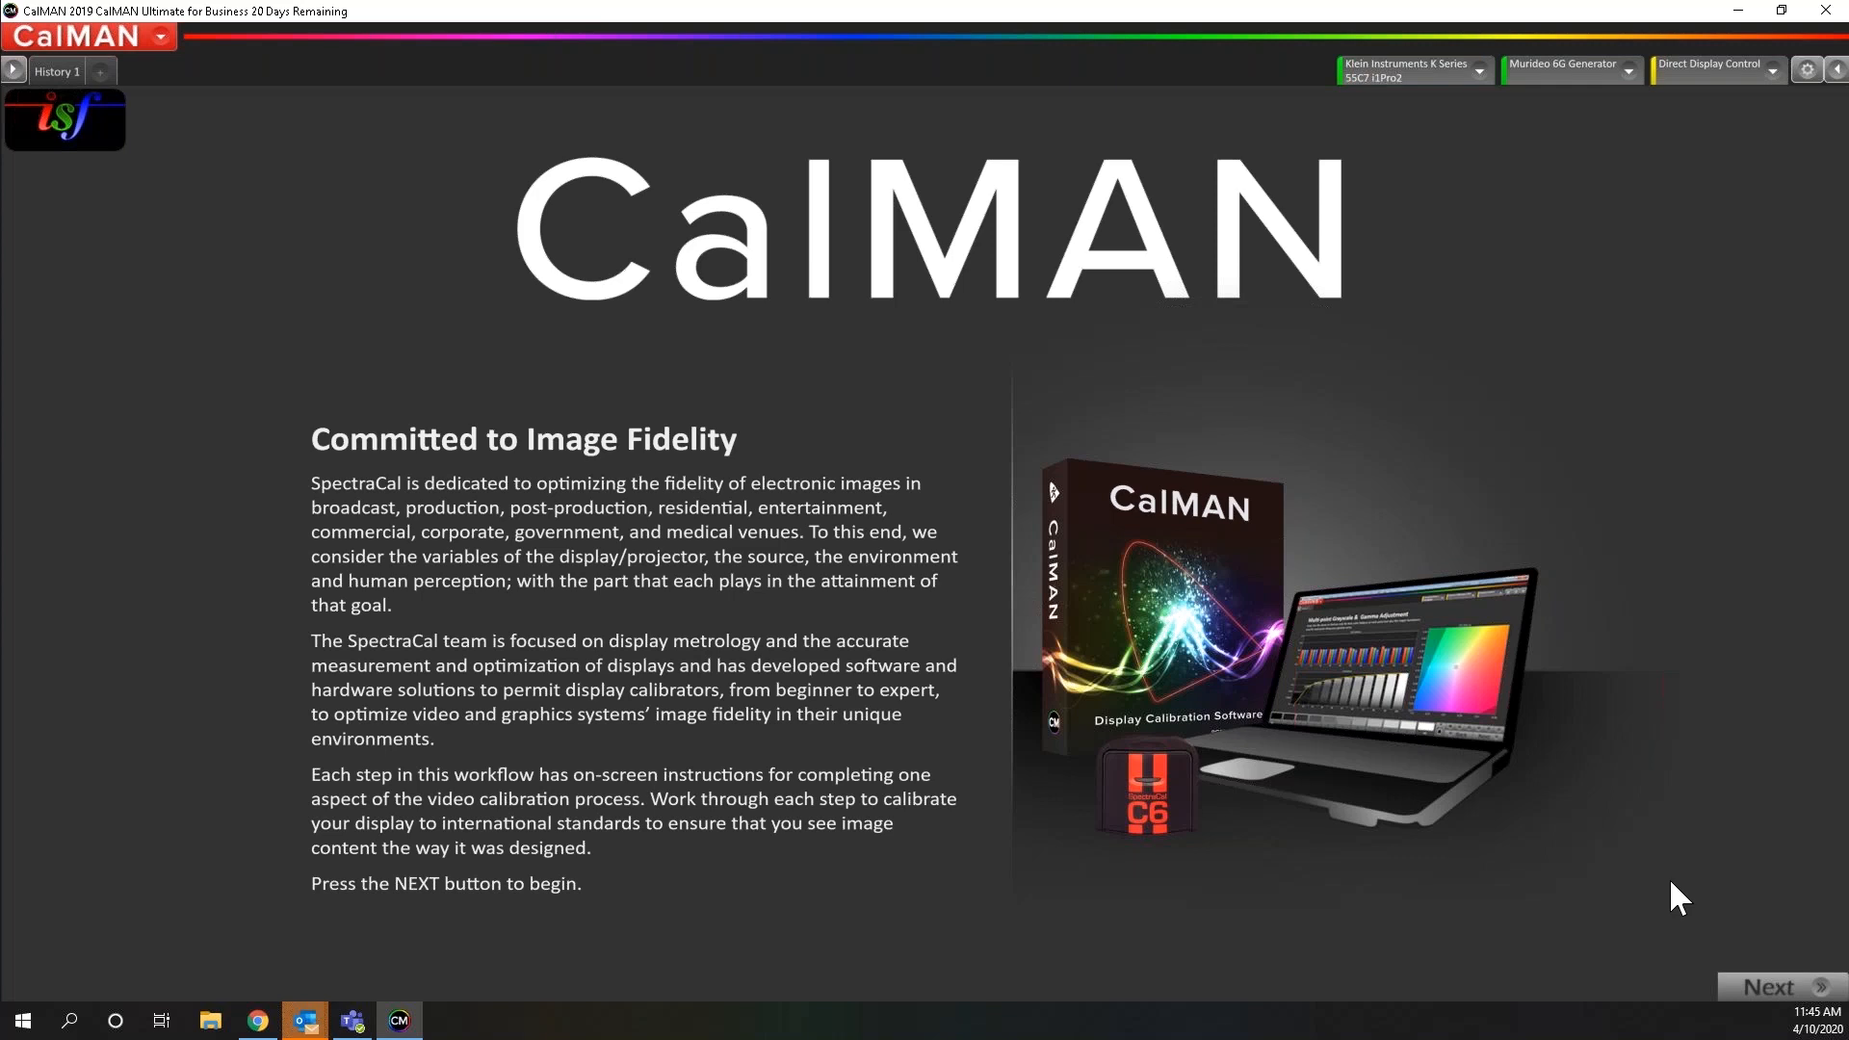
Advance to the Hardware Connect page and review the basic and advanced workflow options, application measurement options and application preferences
left_click(1770, 982)
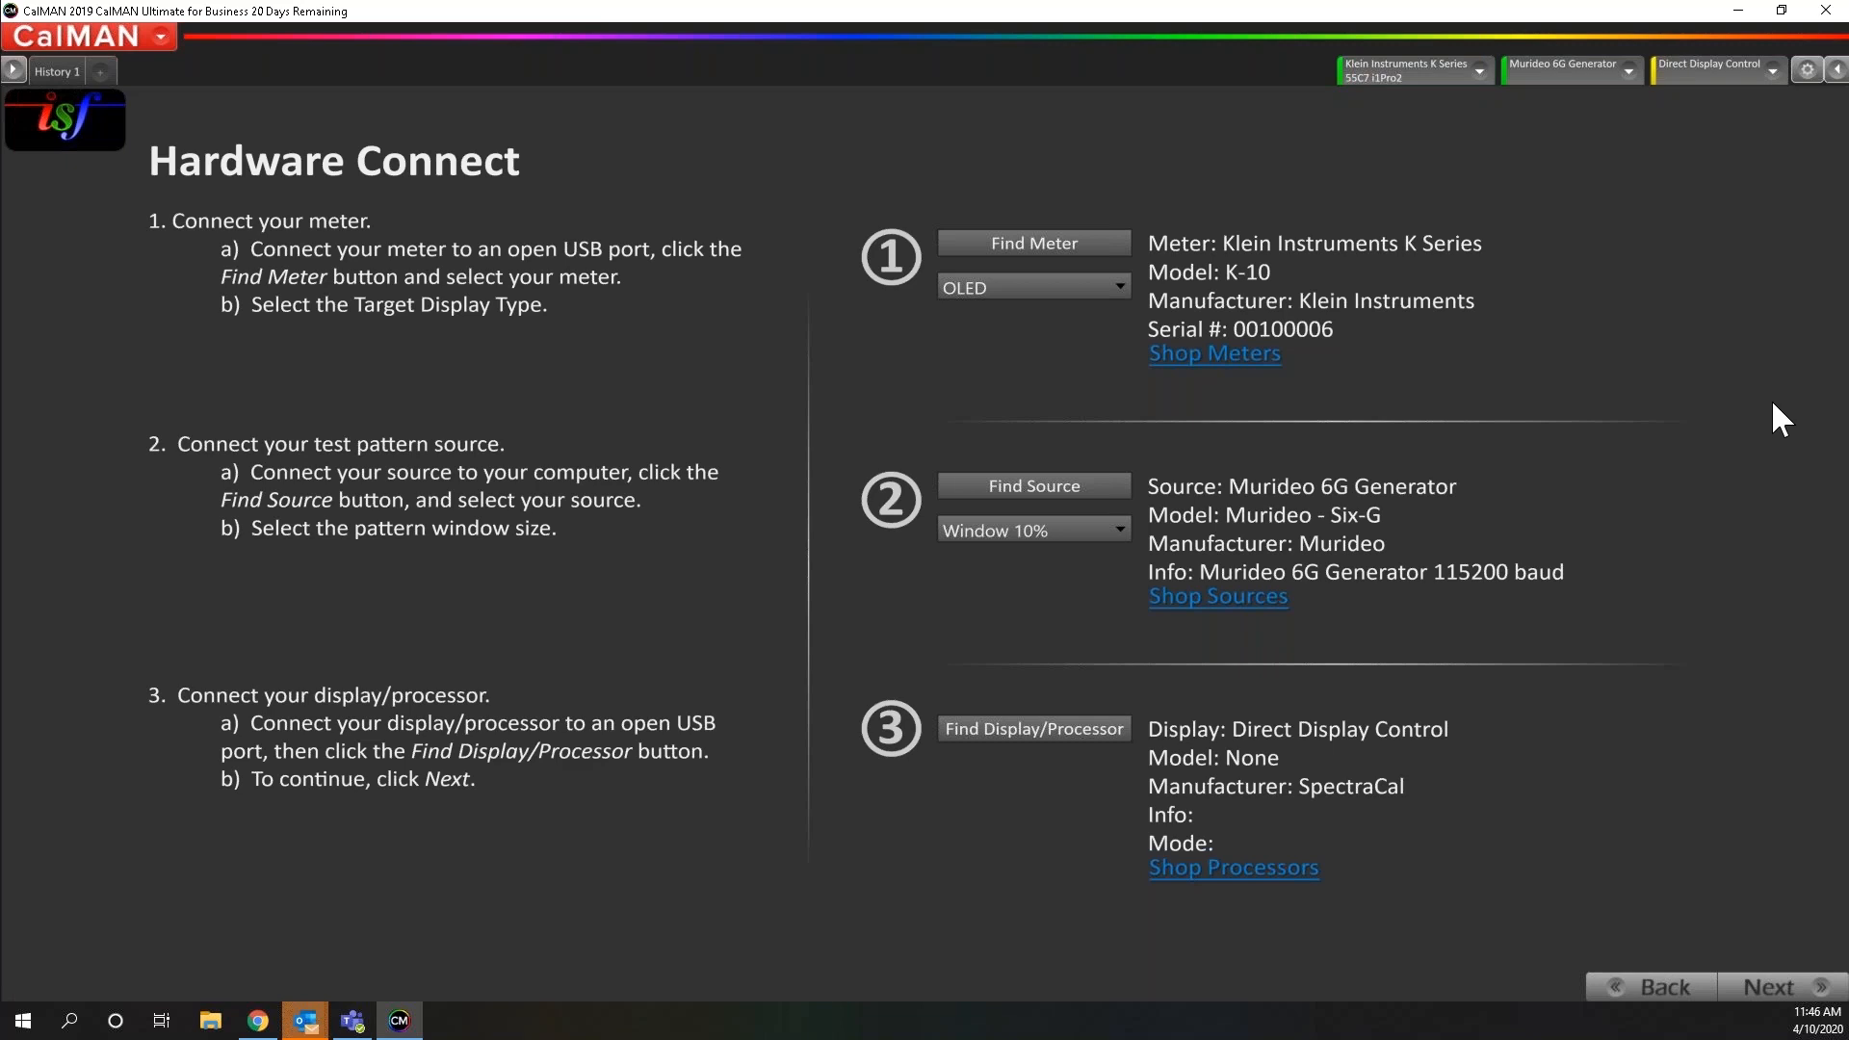
left_click(1808, 71)
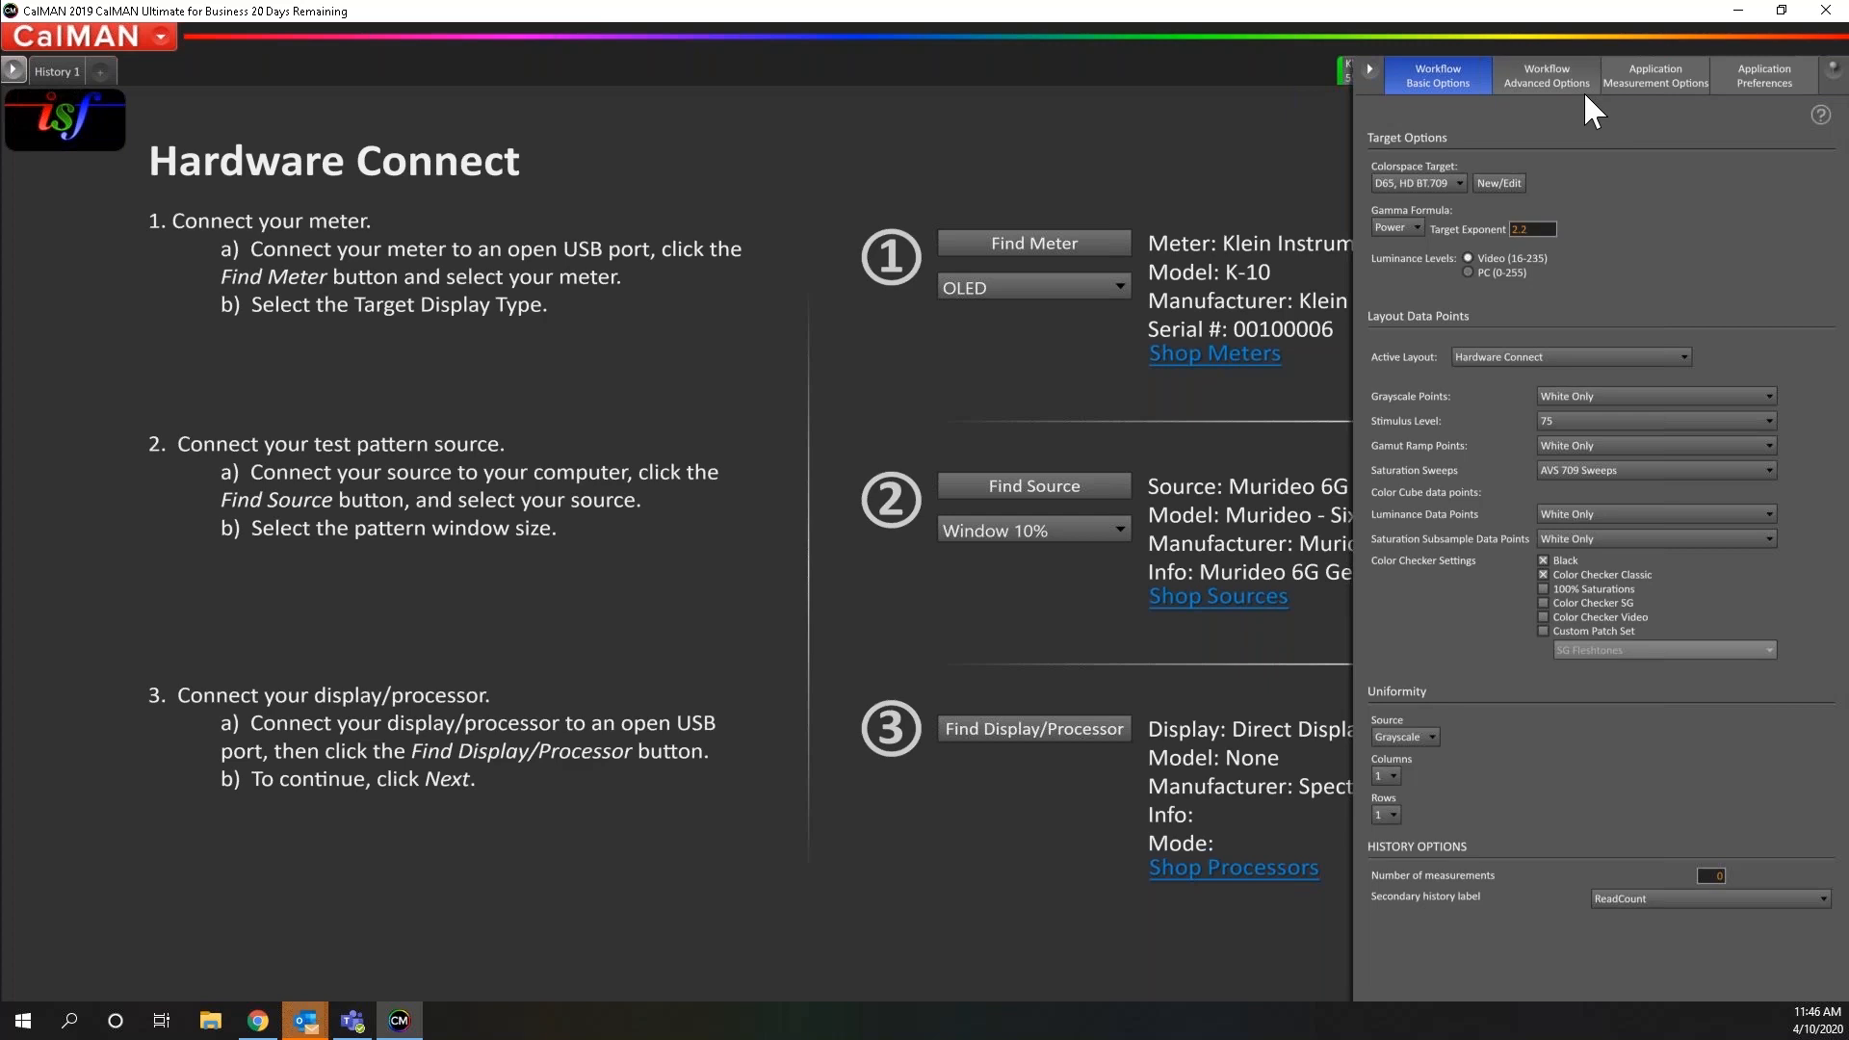
left_click(1369, 69)
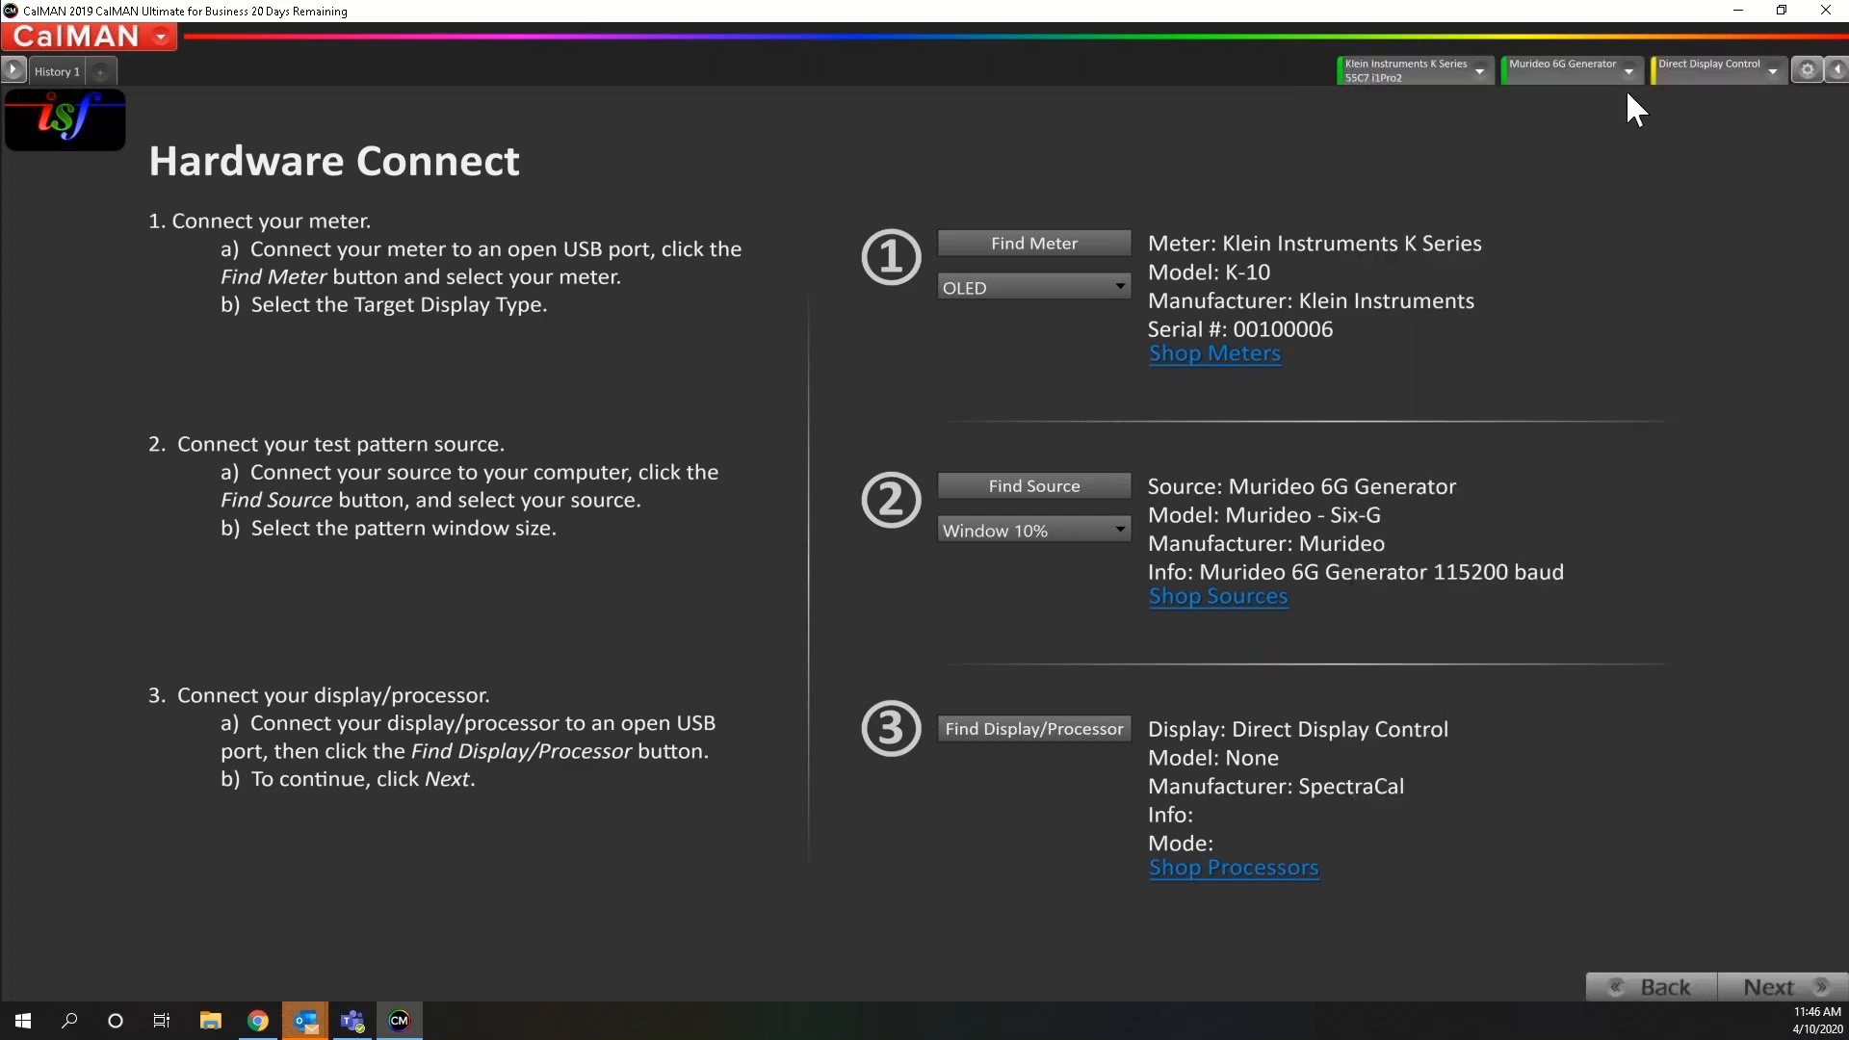
left_click(1806, 69)
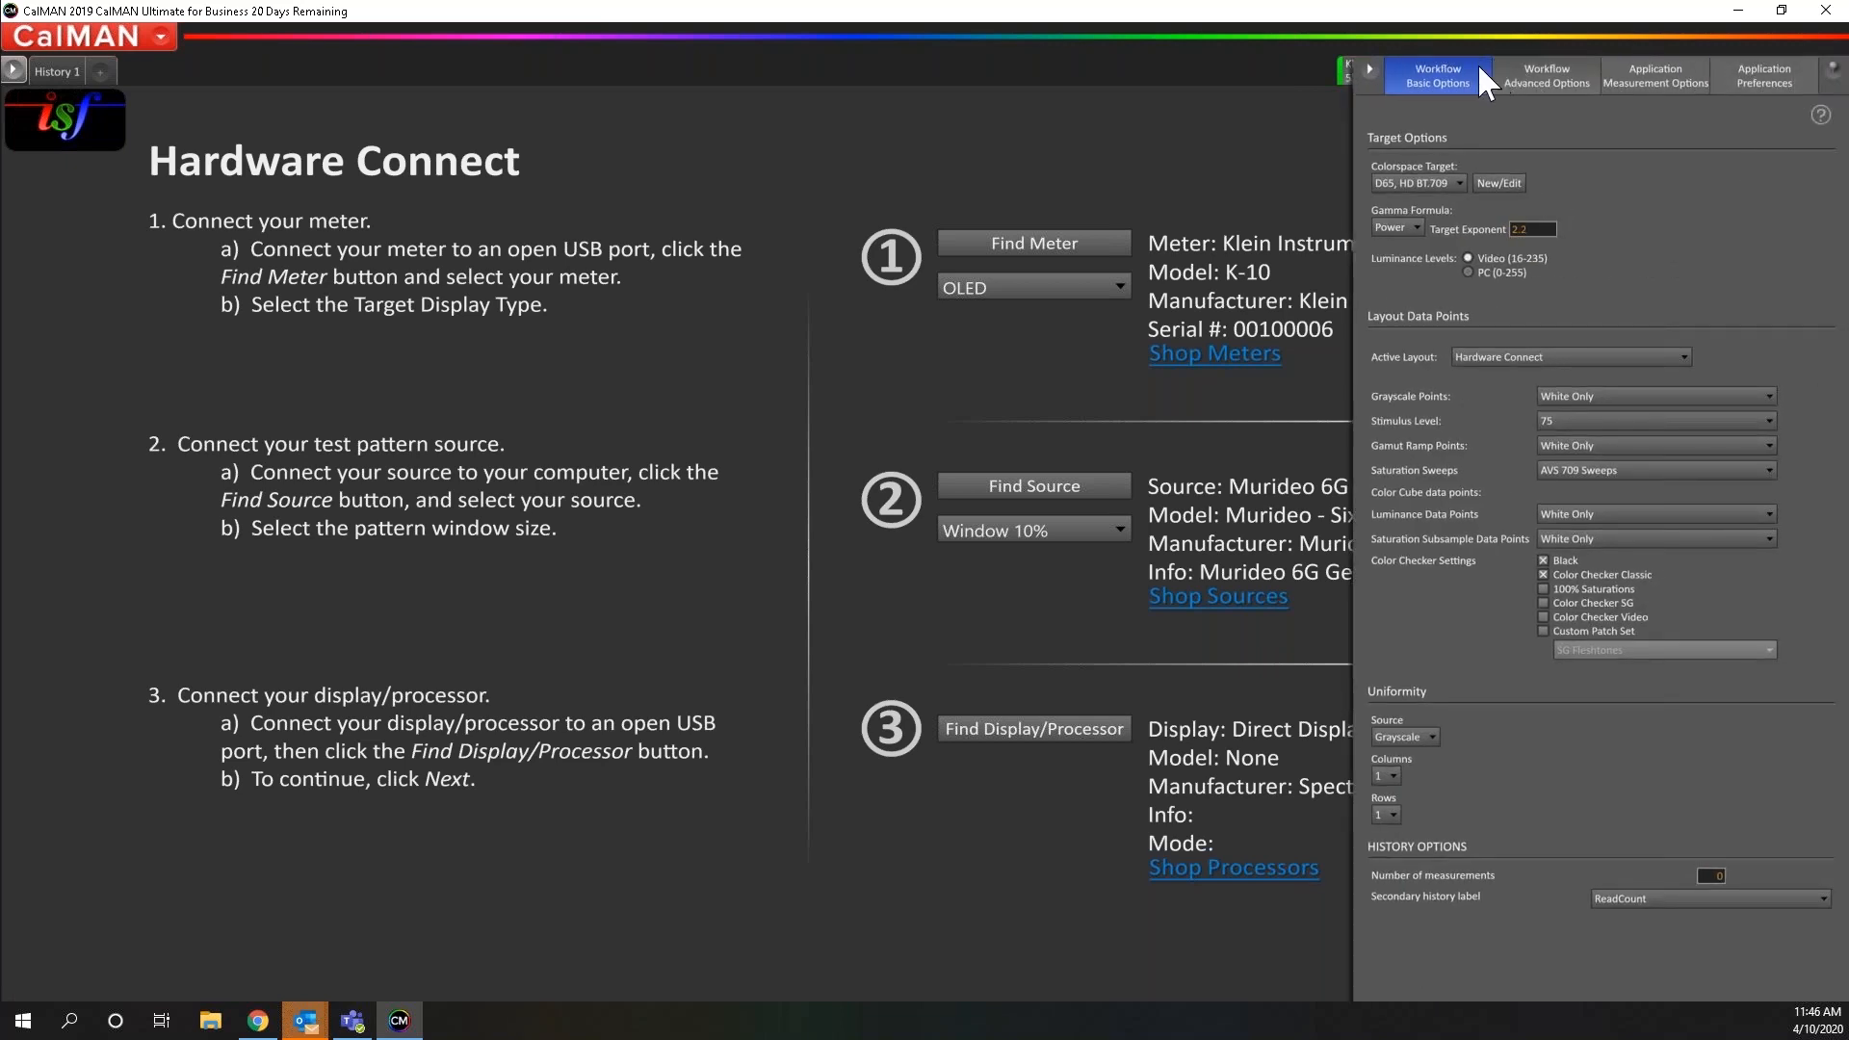
left_click(1547, 77)
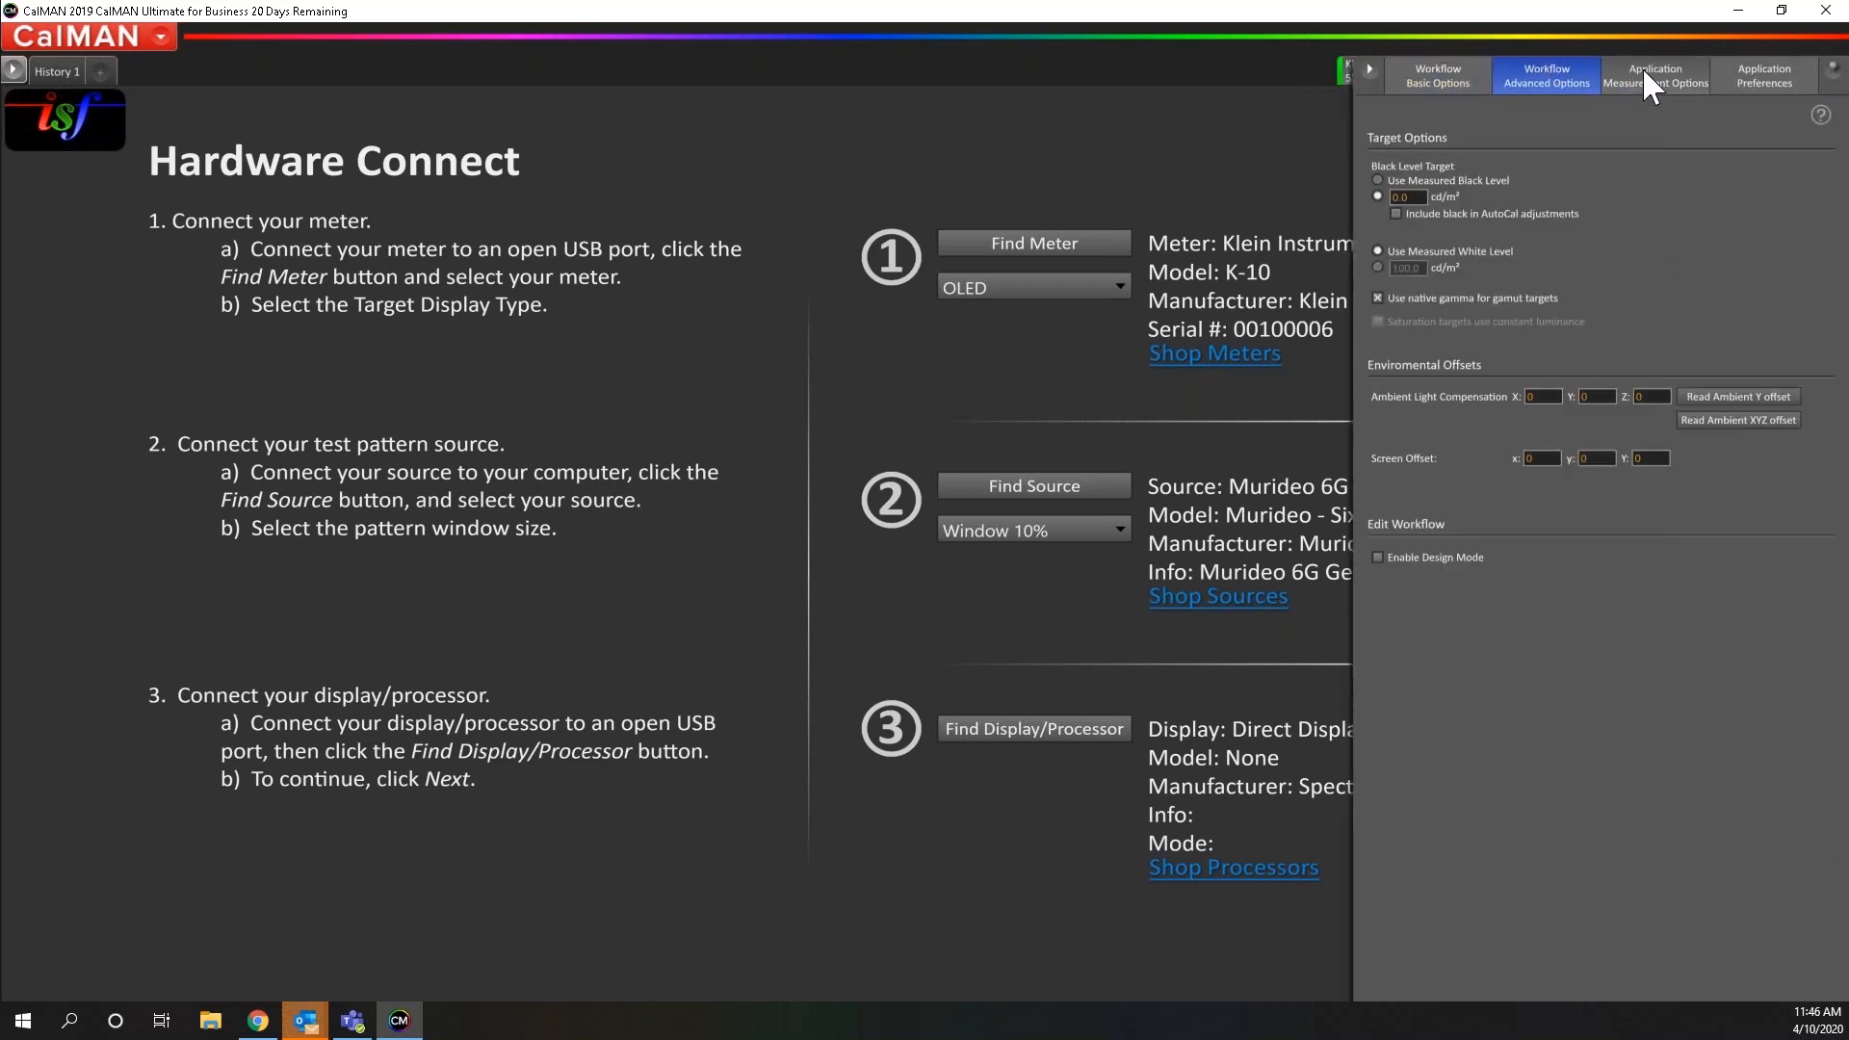
left_click(1643, 67)
left_click(1782, 79)
left_click(1452, 83)
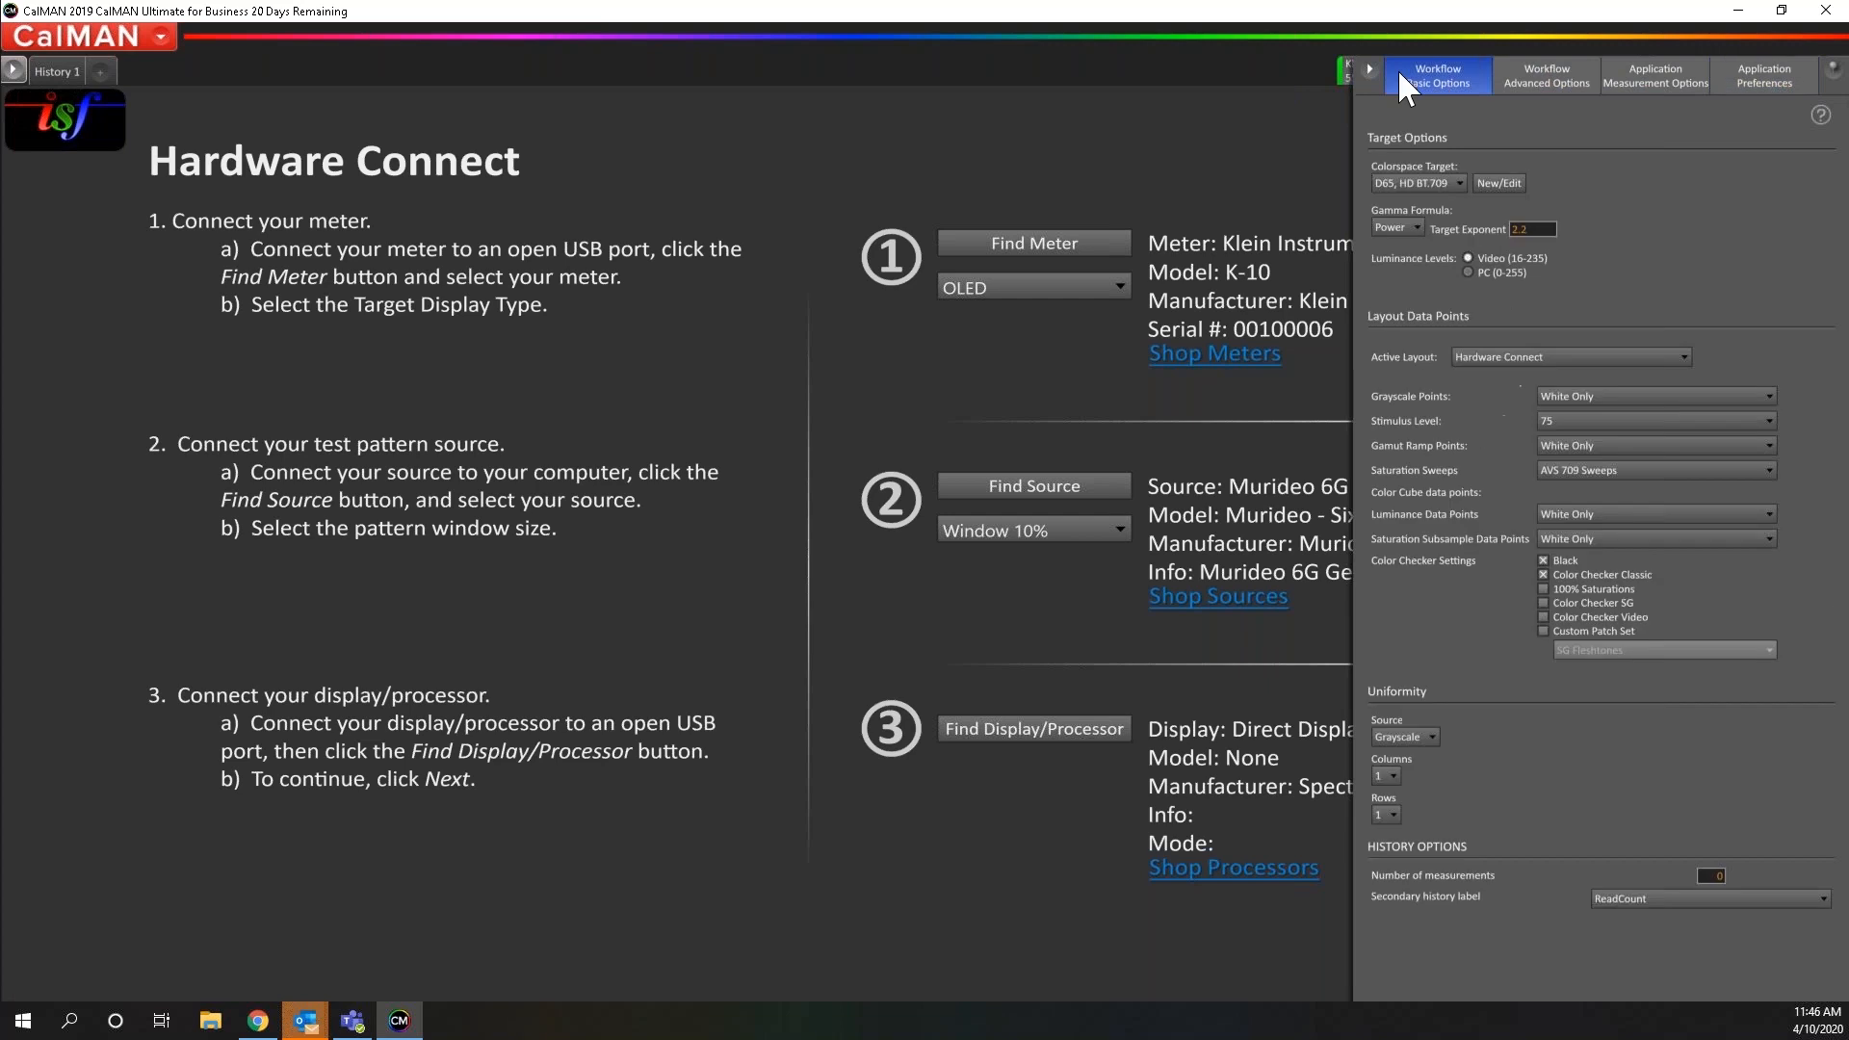
left_click(1660, 77)
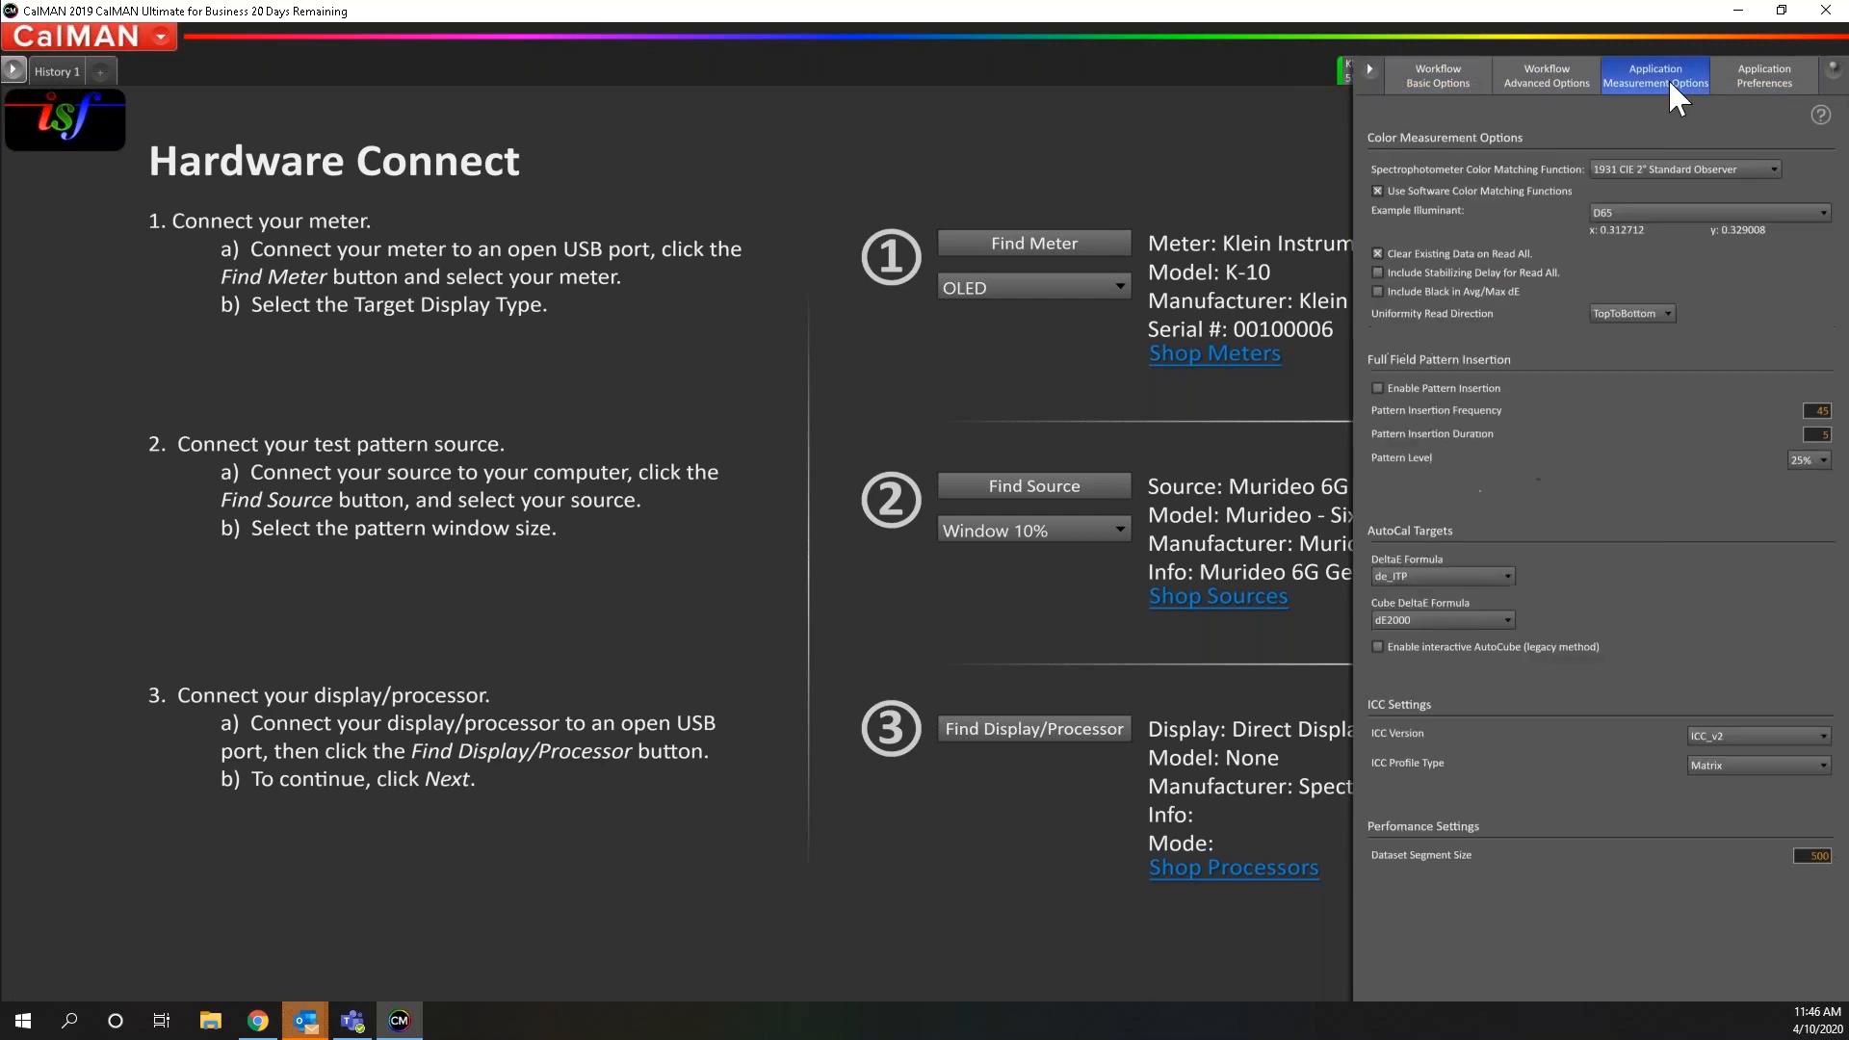
left_click(1774, 74)
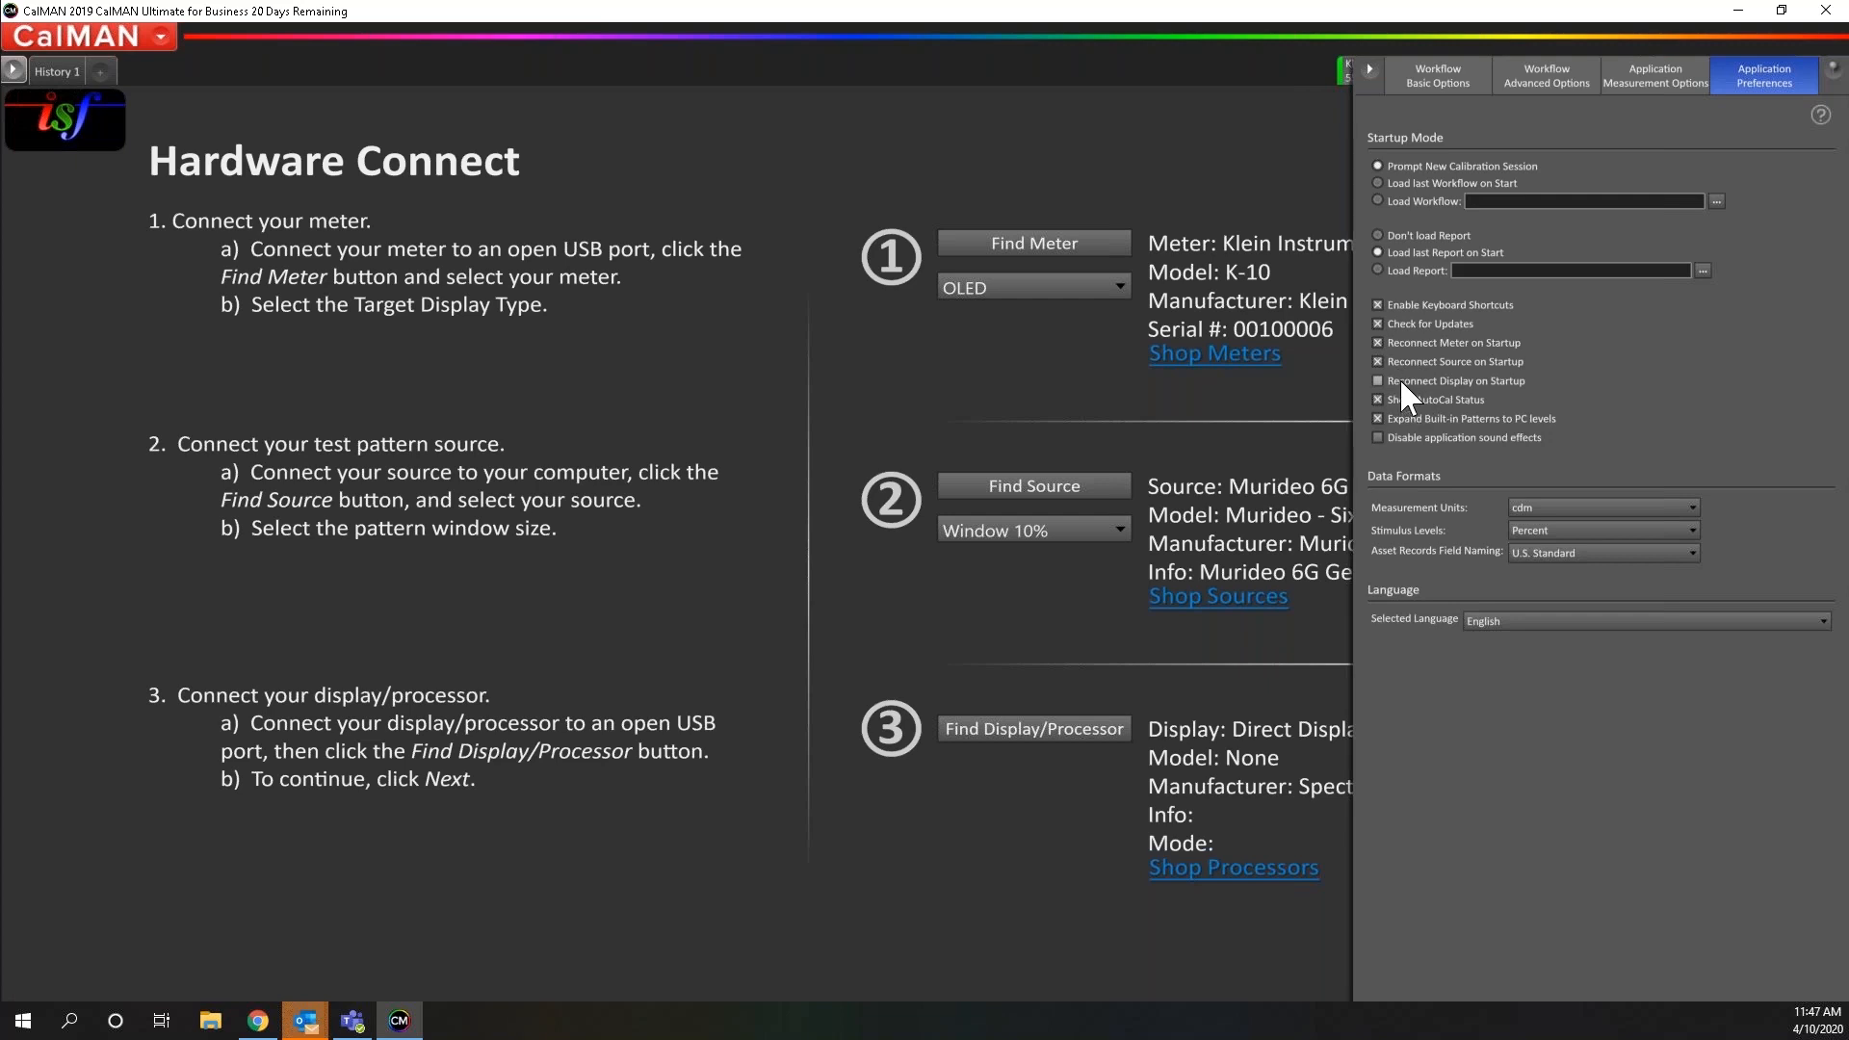
left_click(1368, 71)
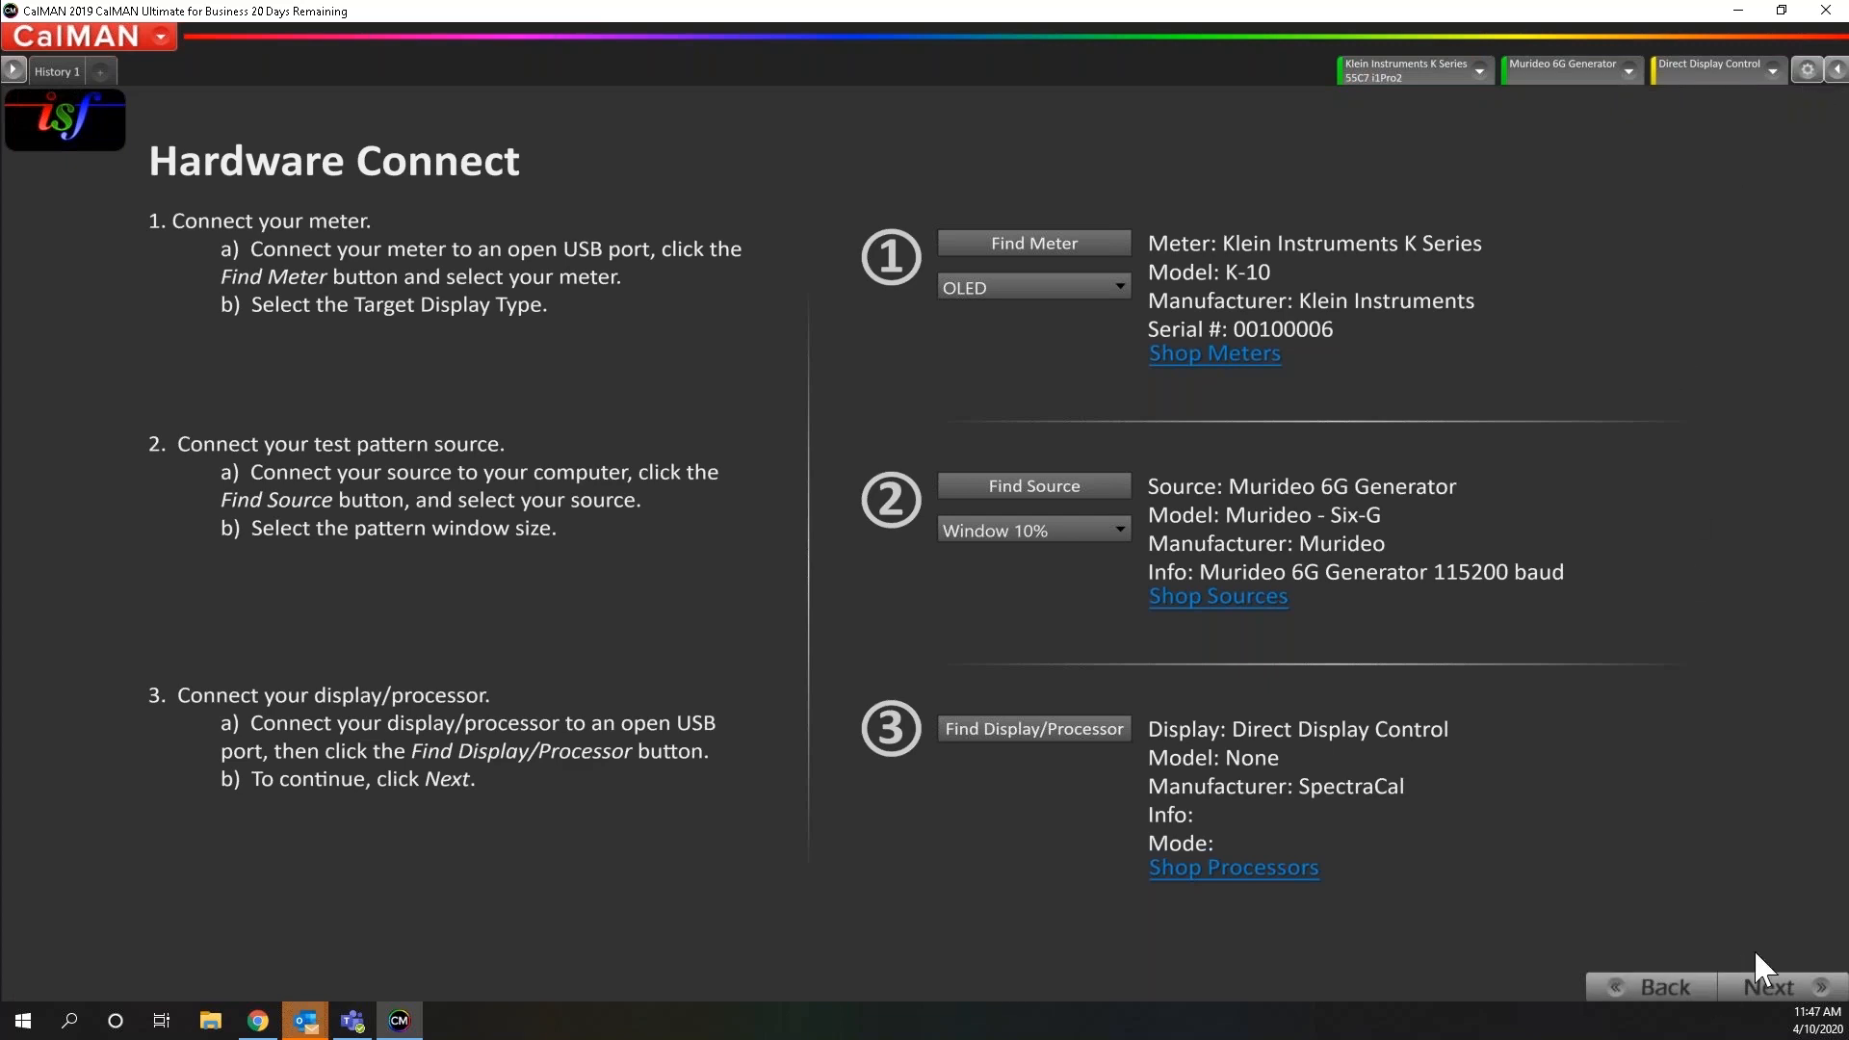
Advance past Meter Positioning and Pre-Calibration Settings to the Pre-Calibration View and capture the as-found readings with Read Series
left_click(1763, 978)
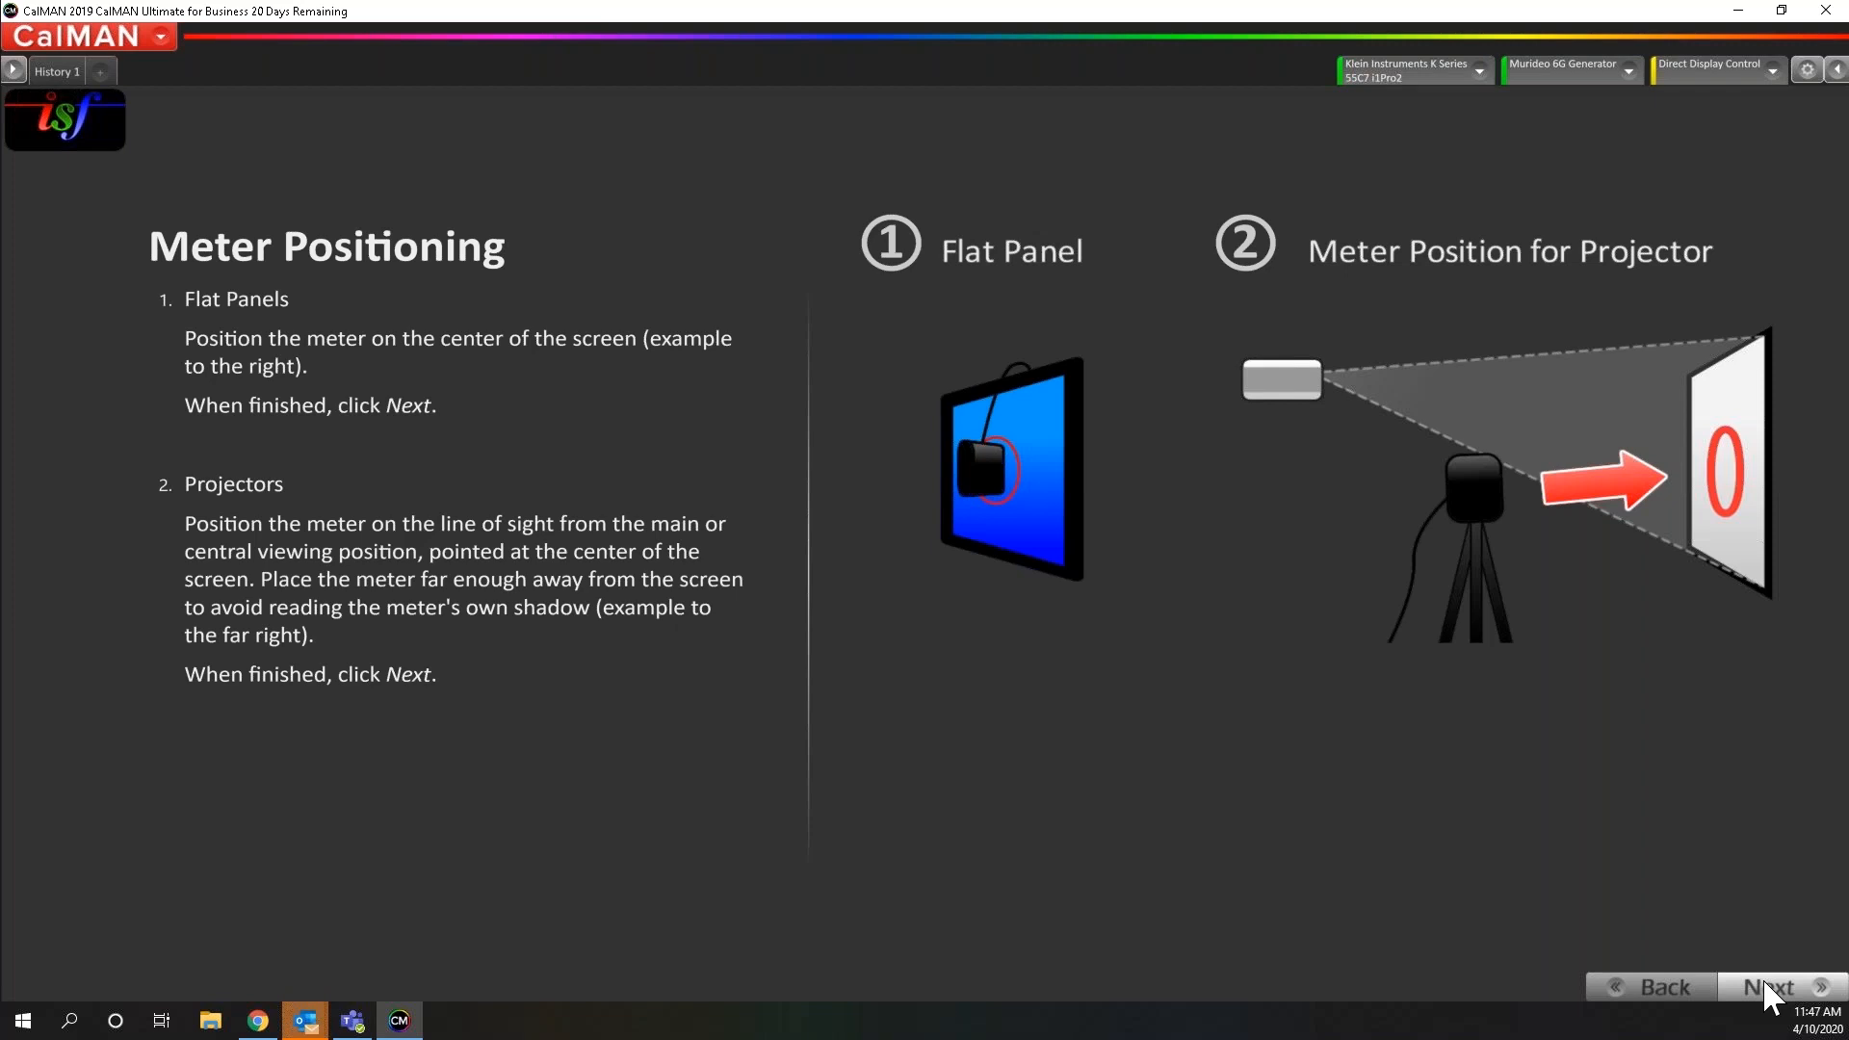
left_click(1765, 981)
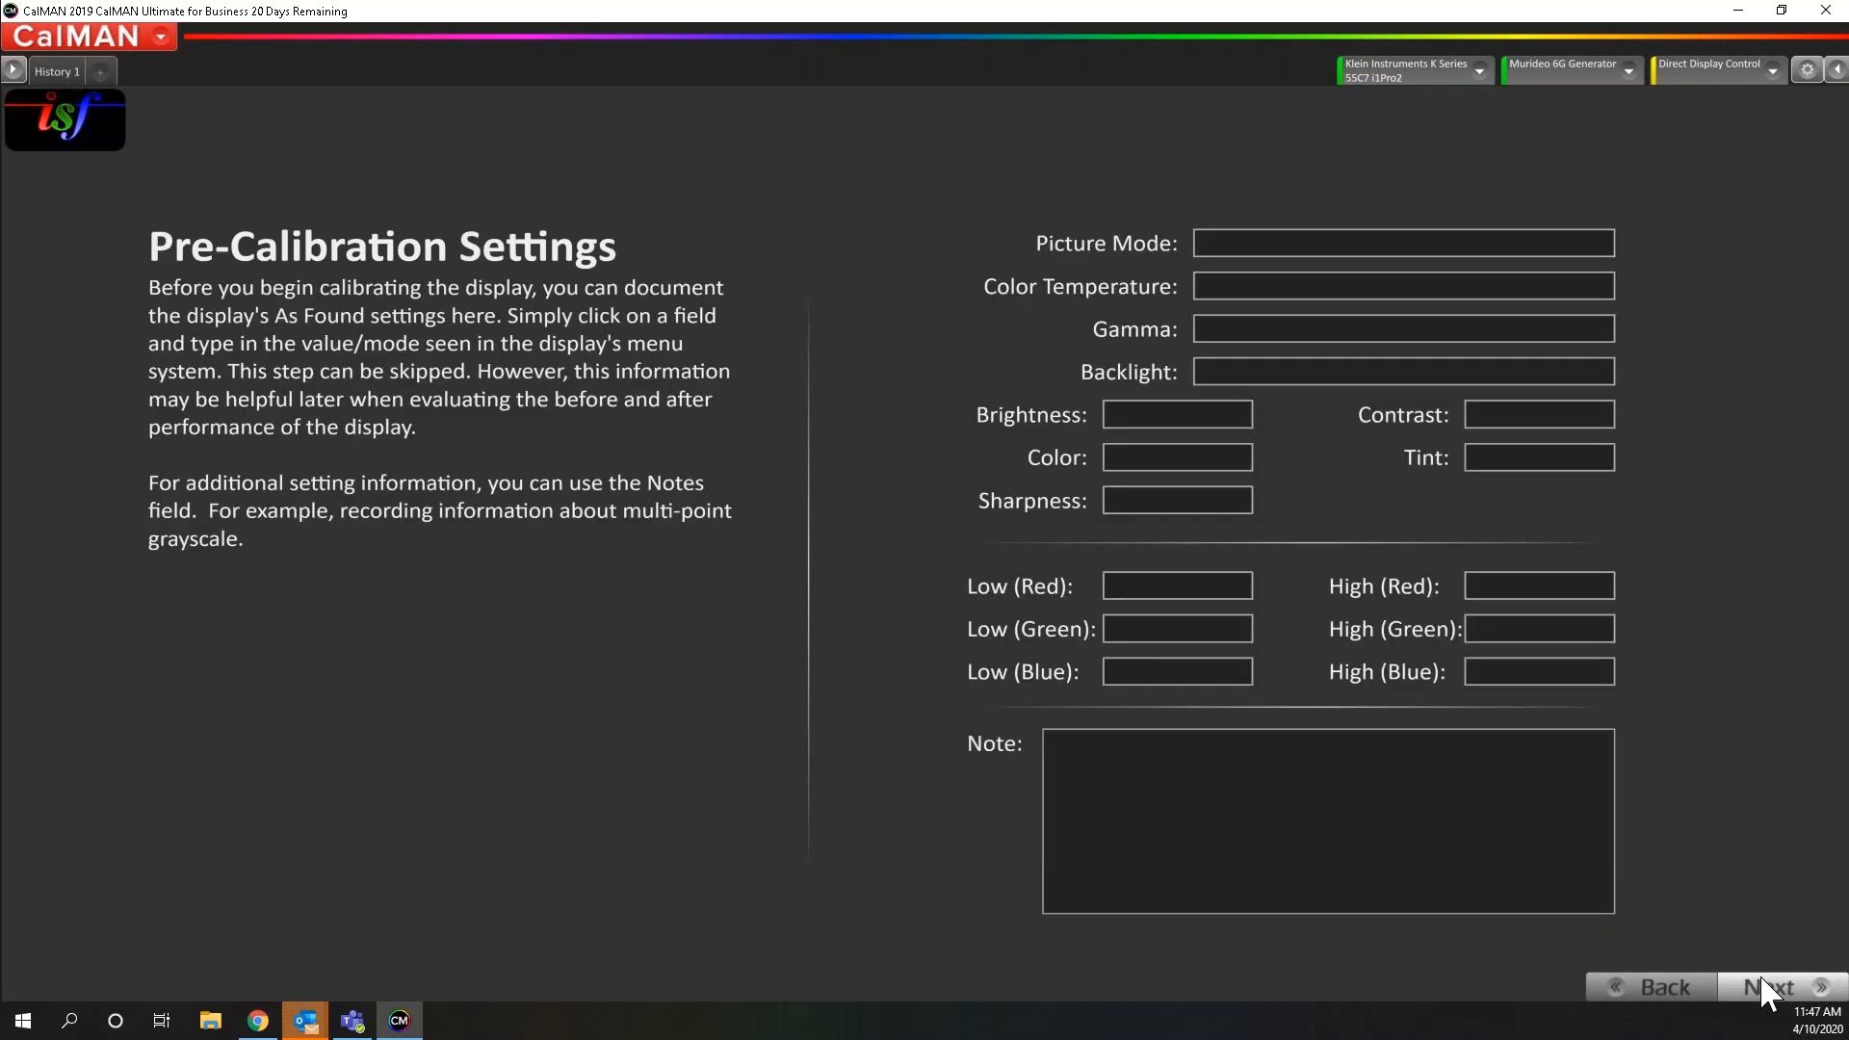
left_click(1300, 242)
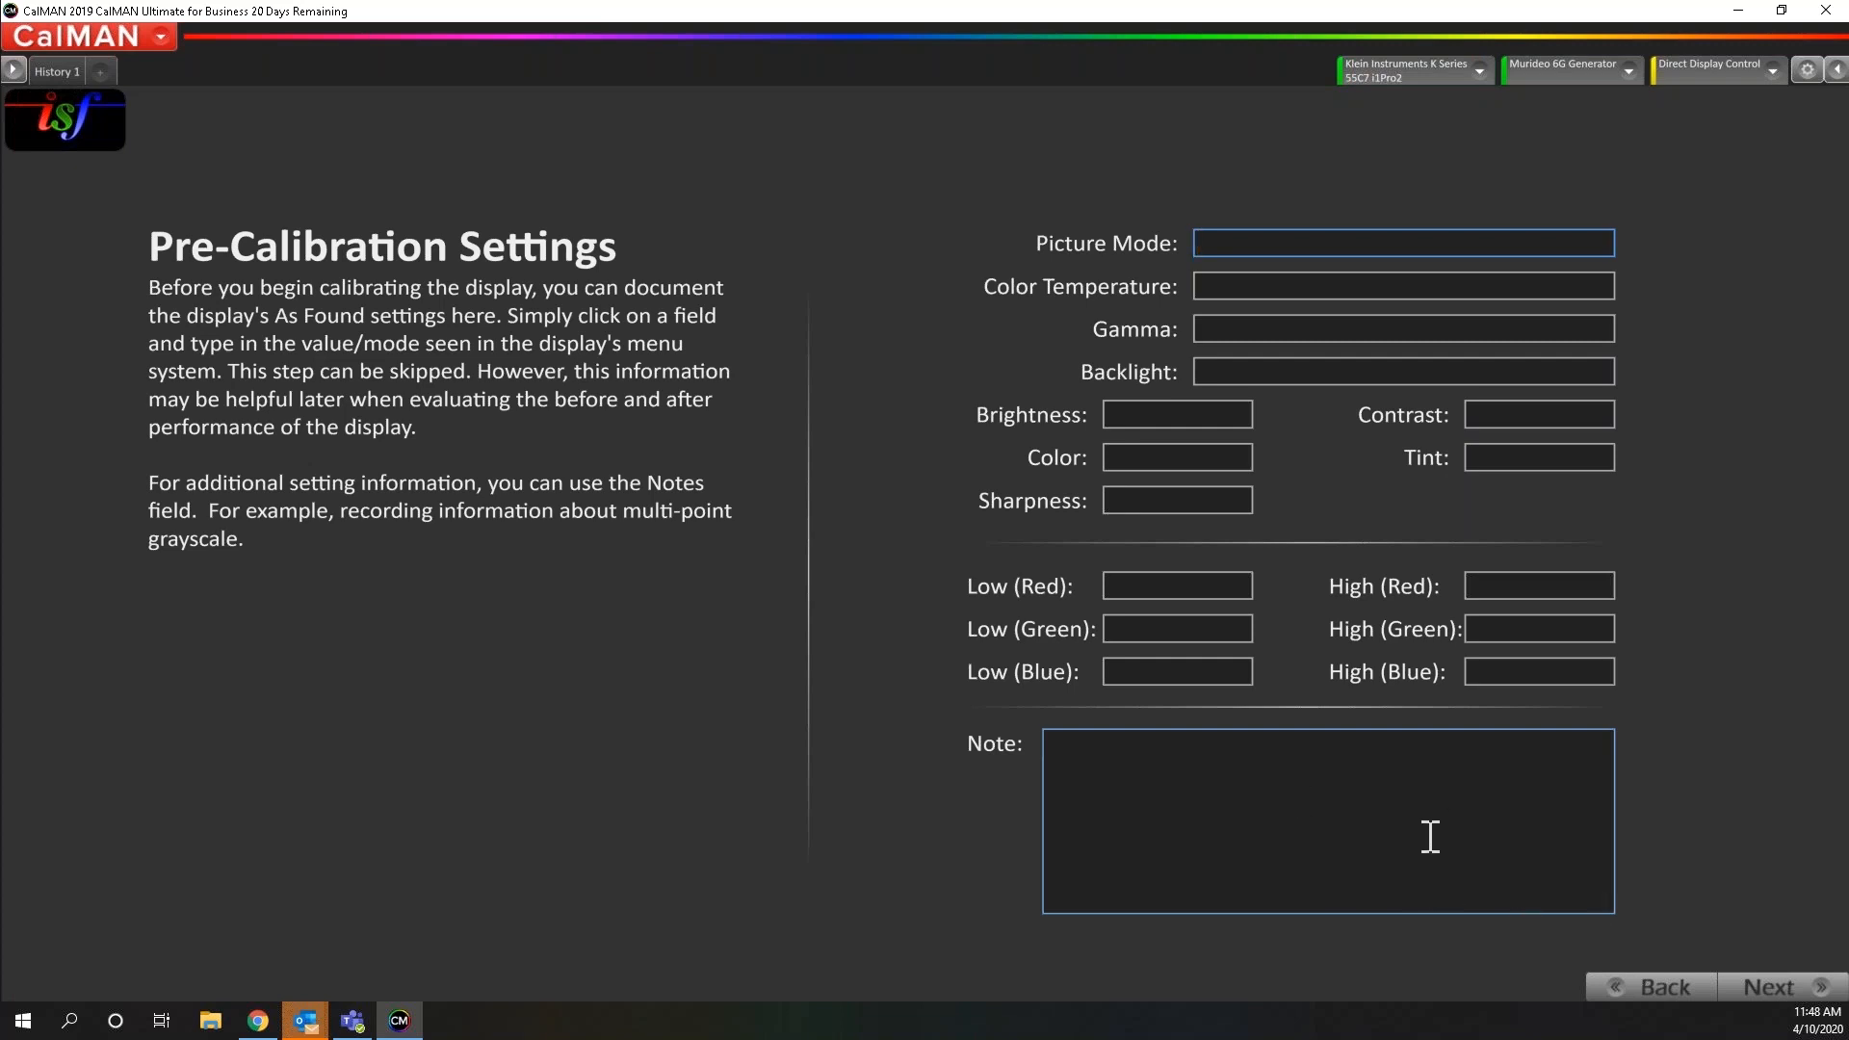
left_click(1772, 988)
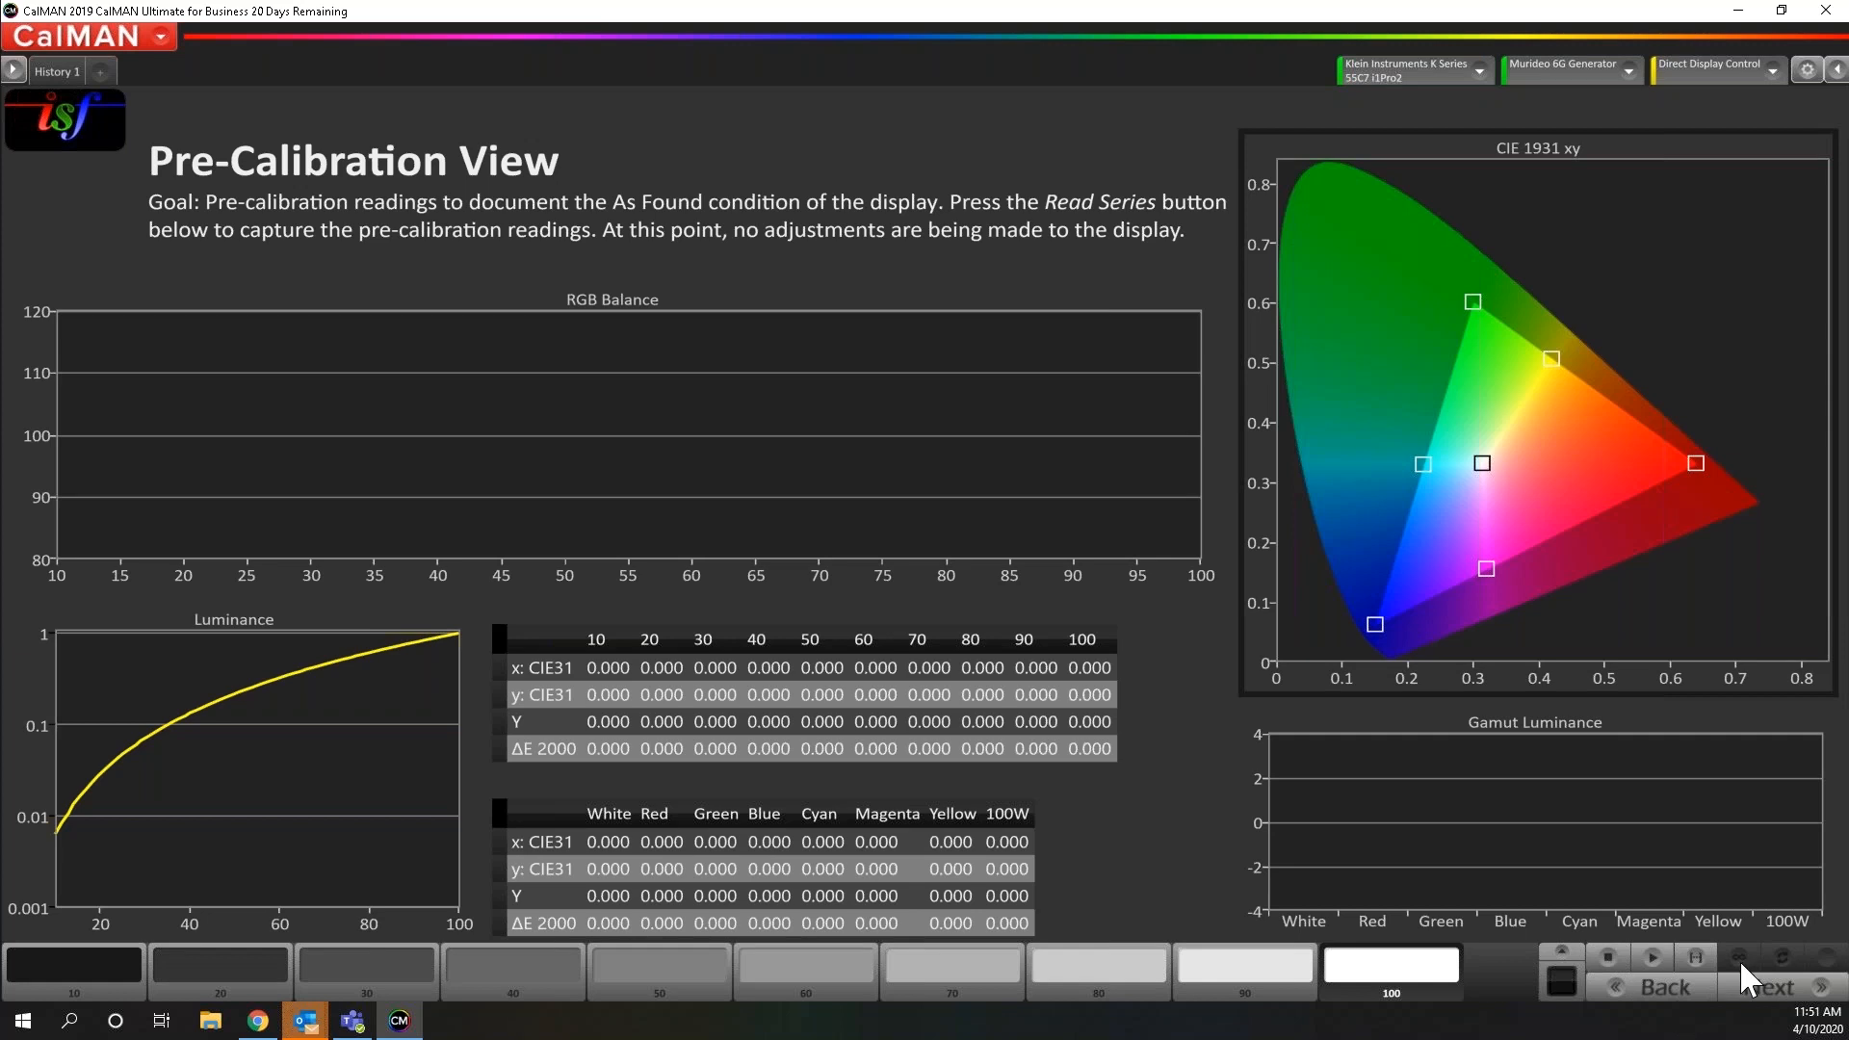
left_click(1698, 959)
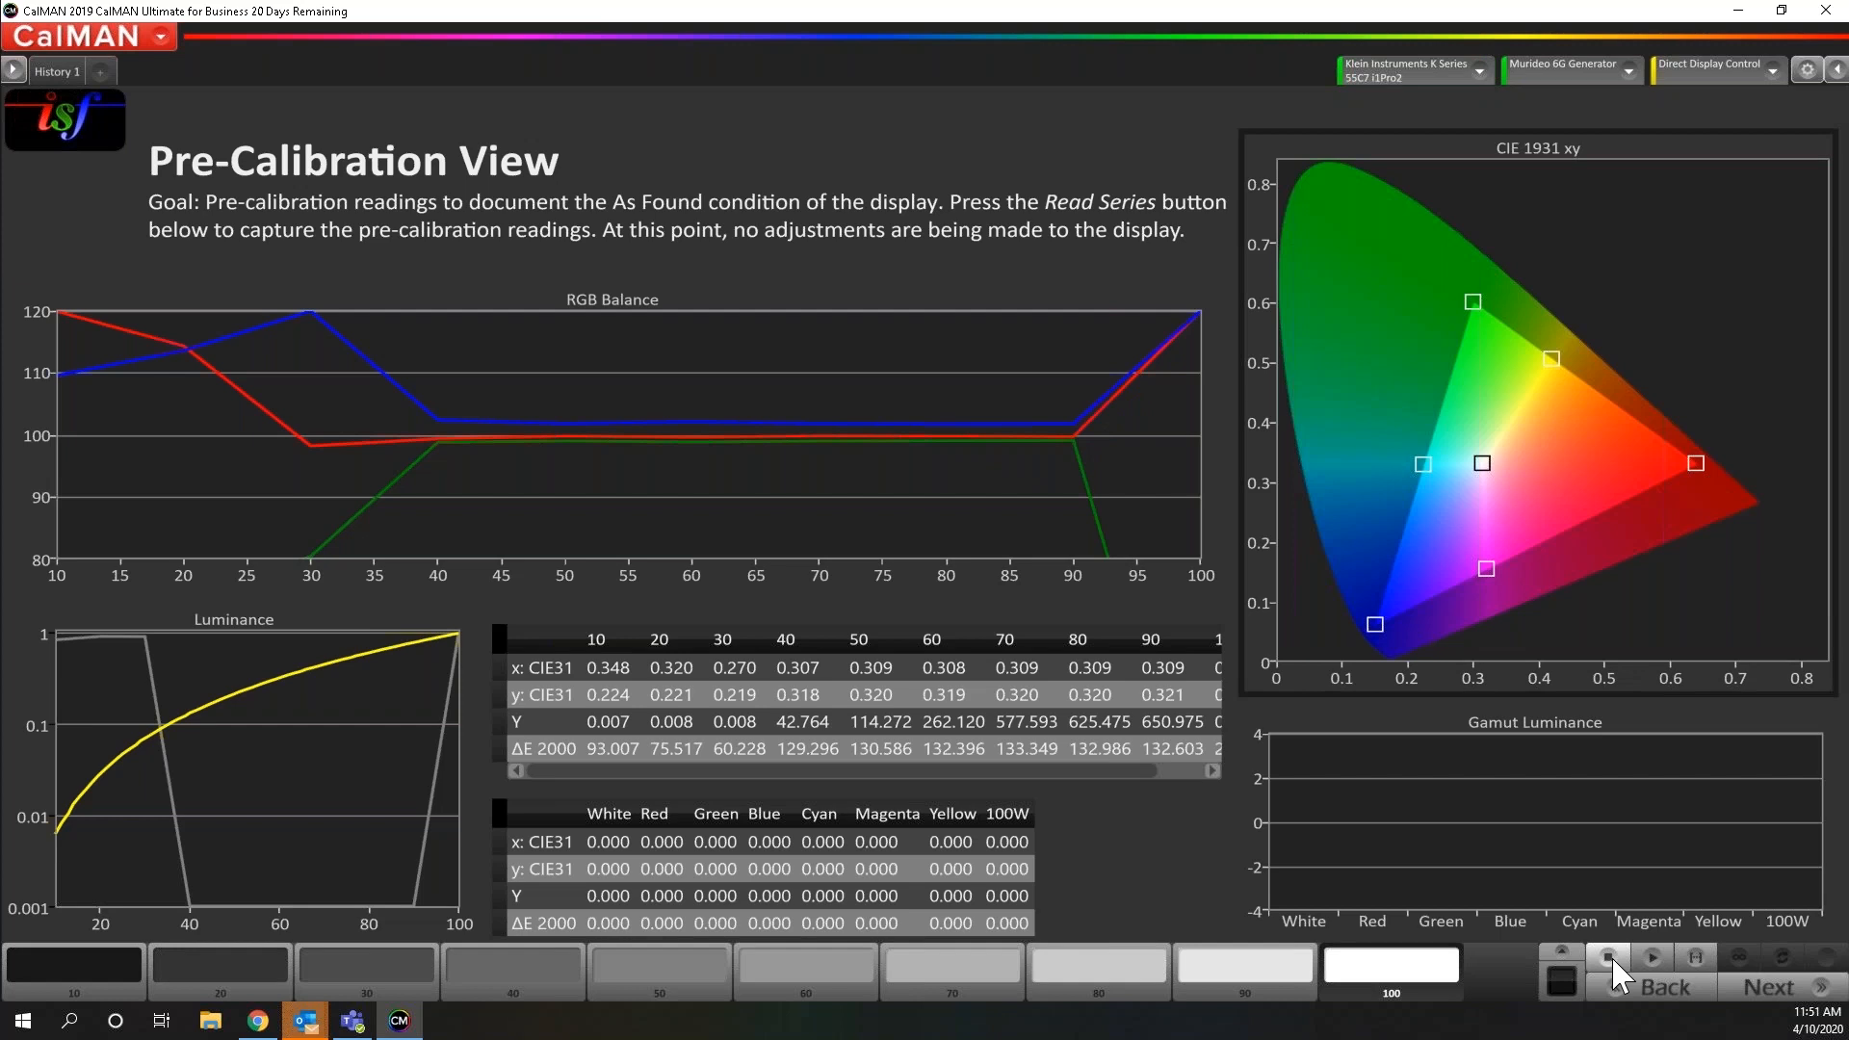
left_click(1693, 956)
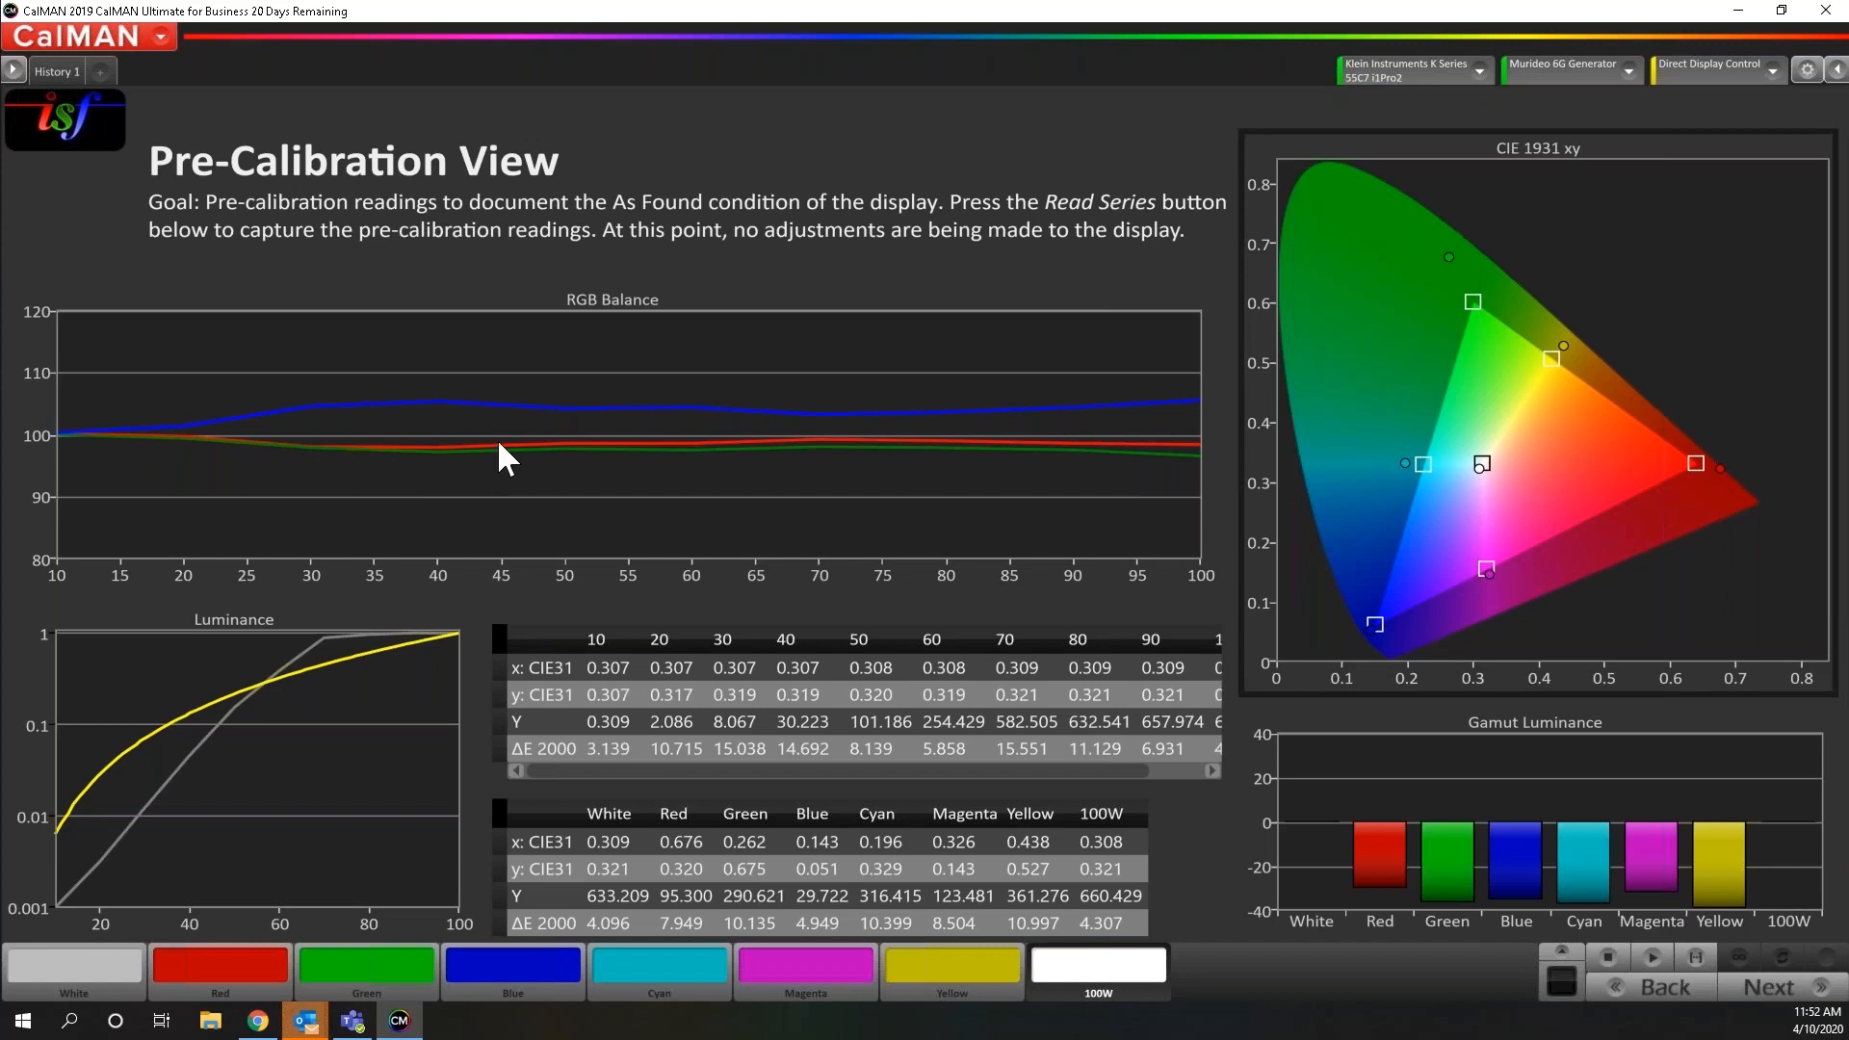
Compare the Column, Line and Bar styles in the RGB Balance chart's properties and set the chart style to Column
right_click(657, 389)
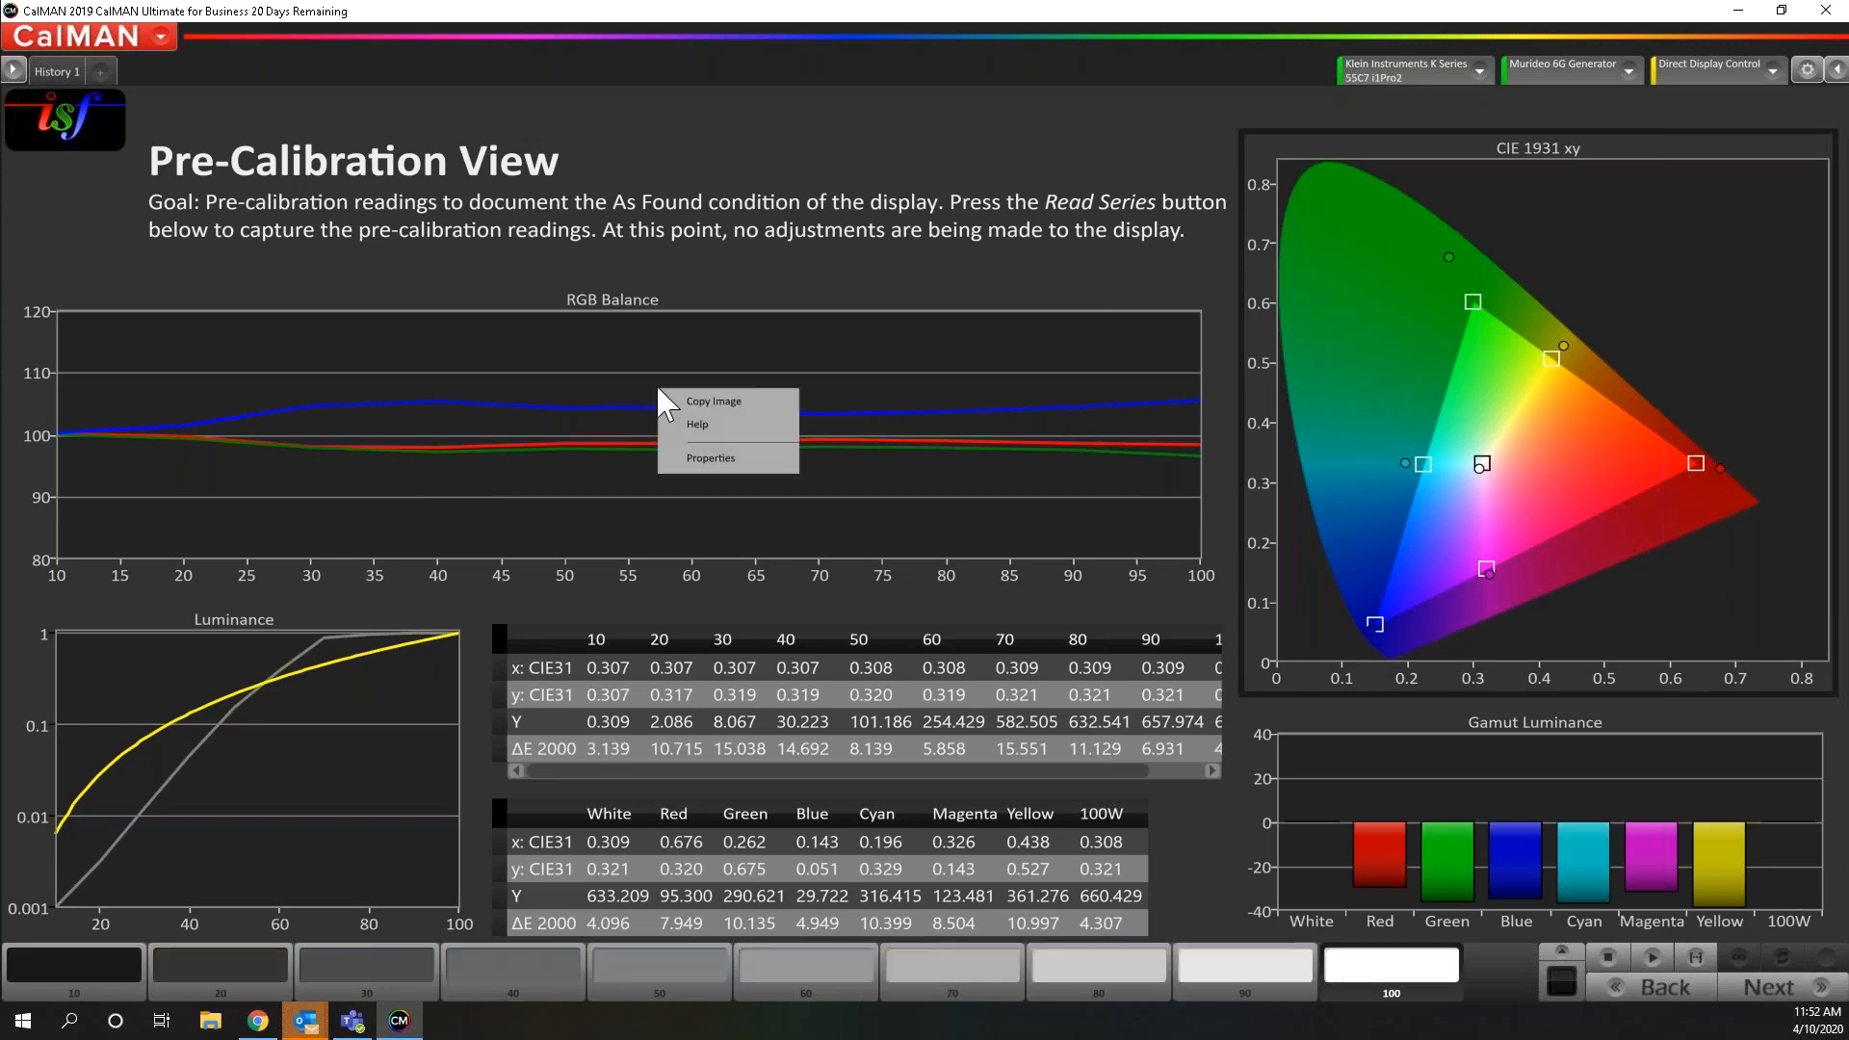
left_click(696, 452)
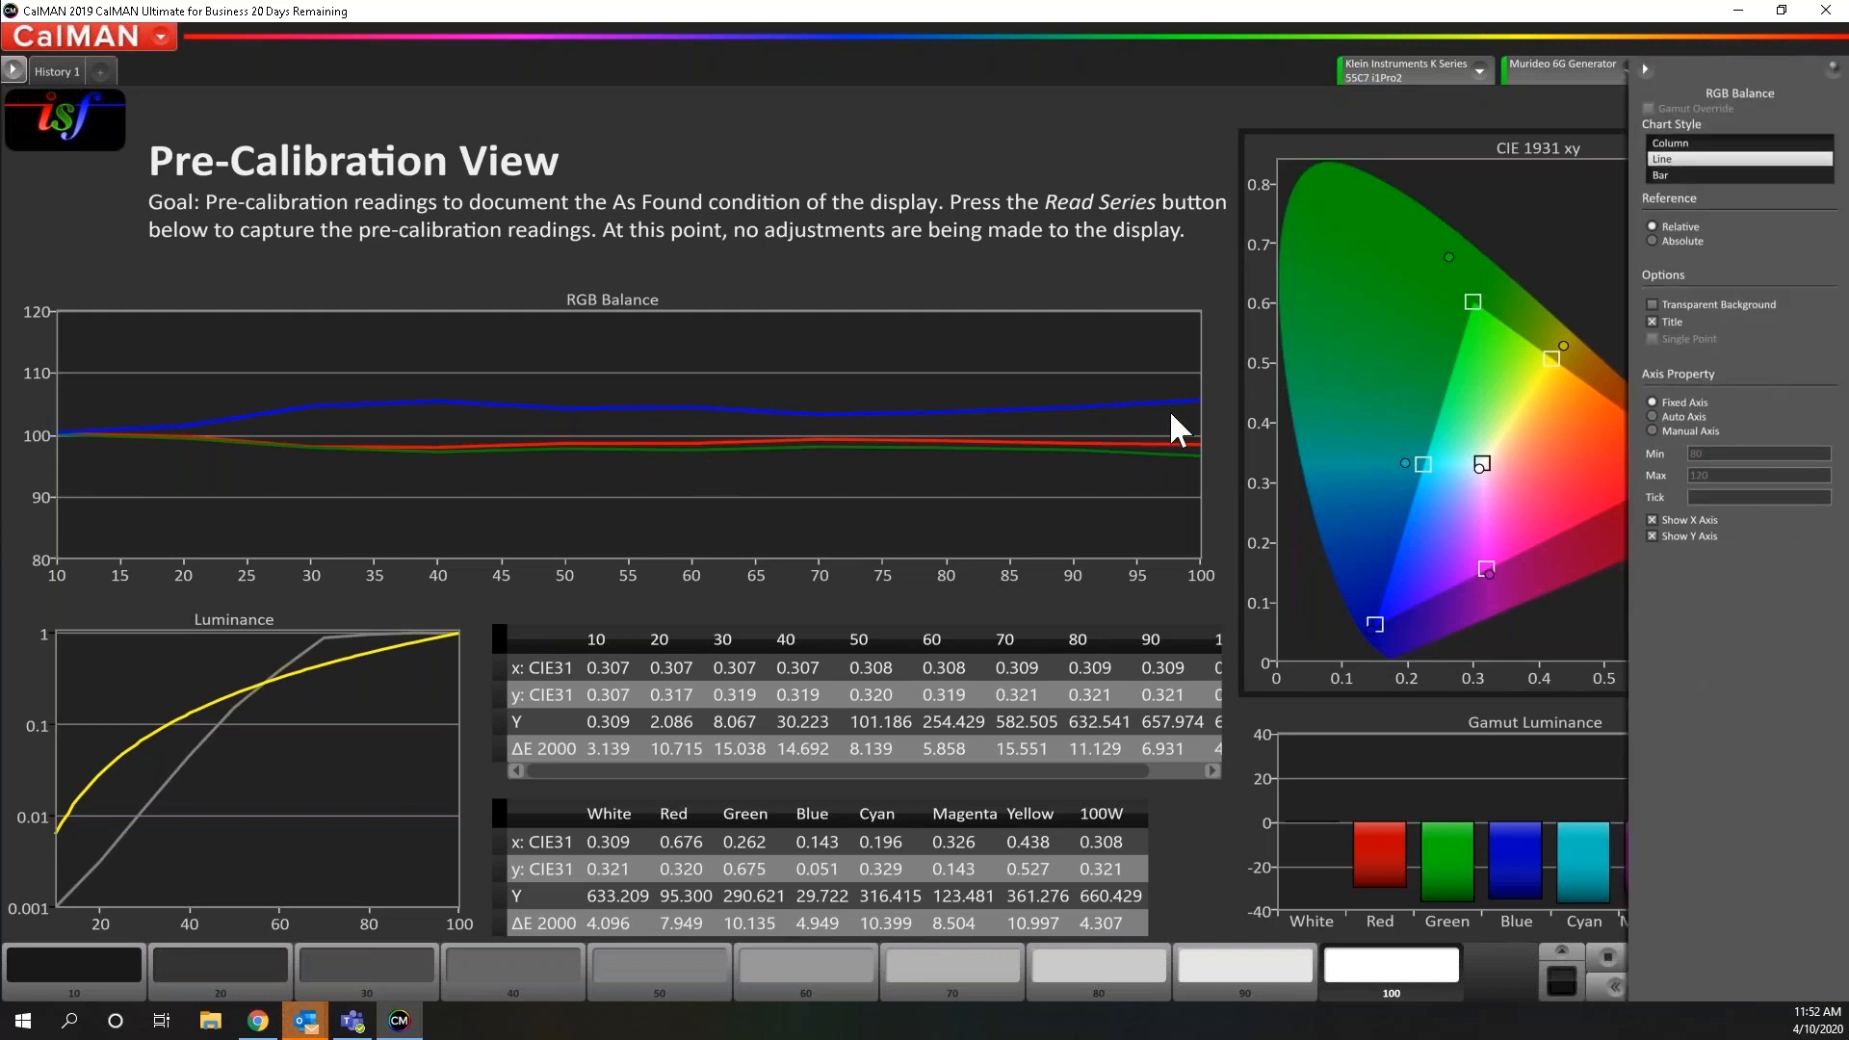
left_click(1682, 144)
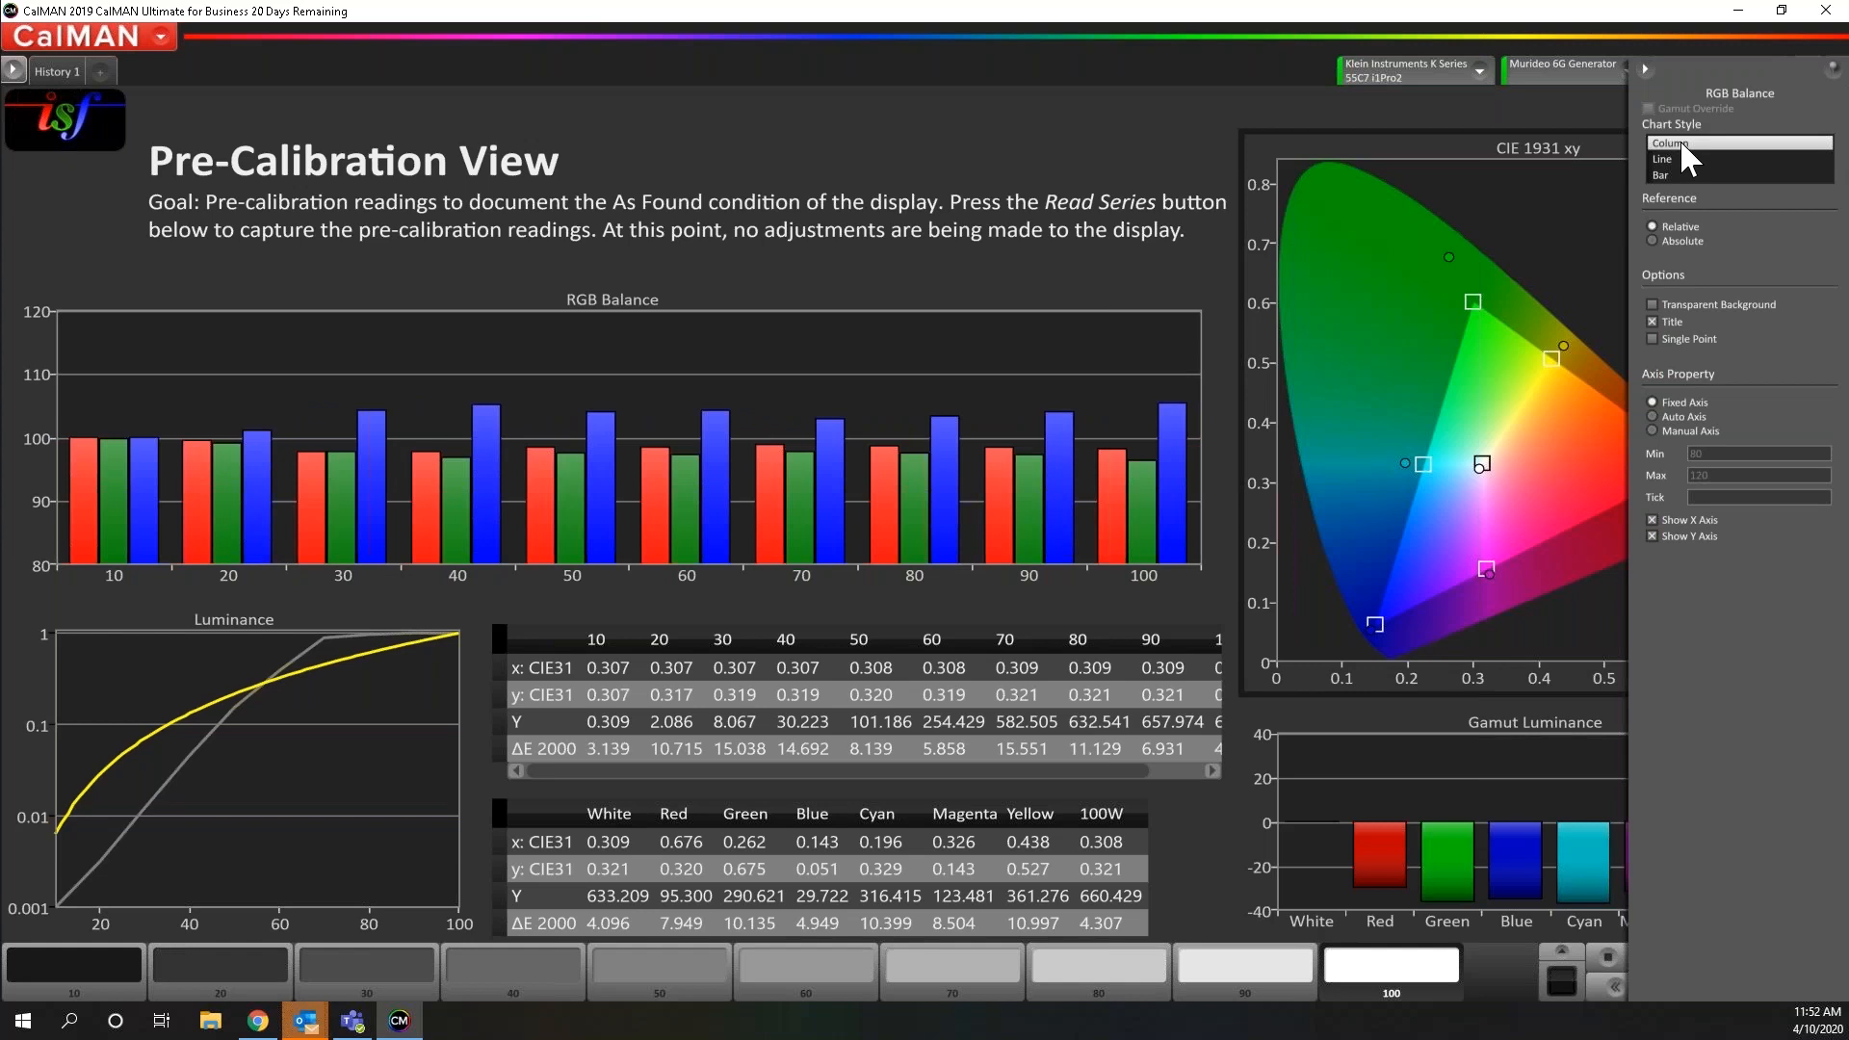
left_click(1670, 160)
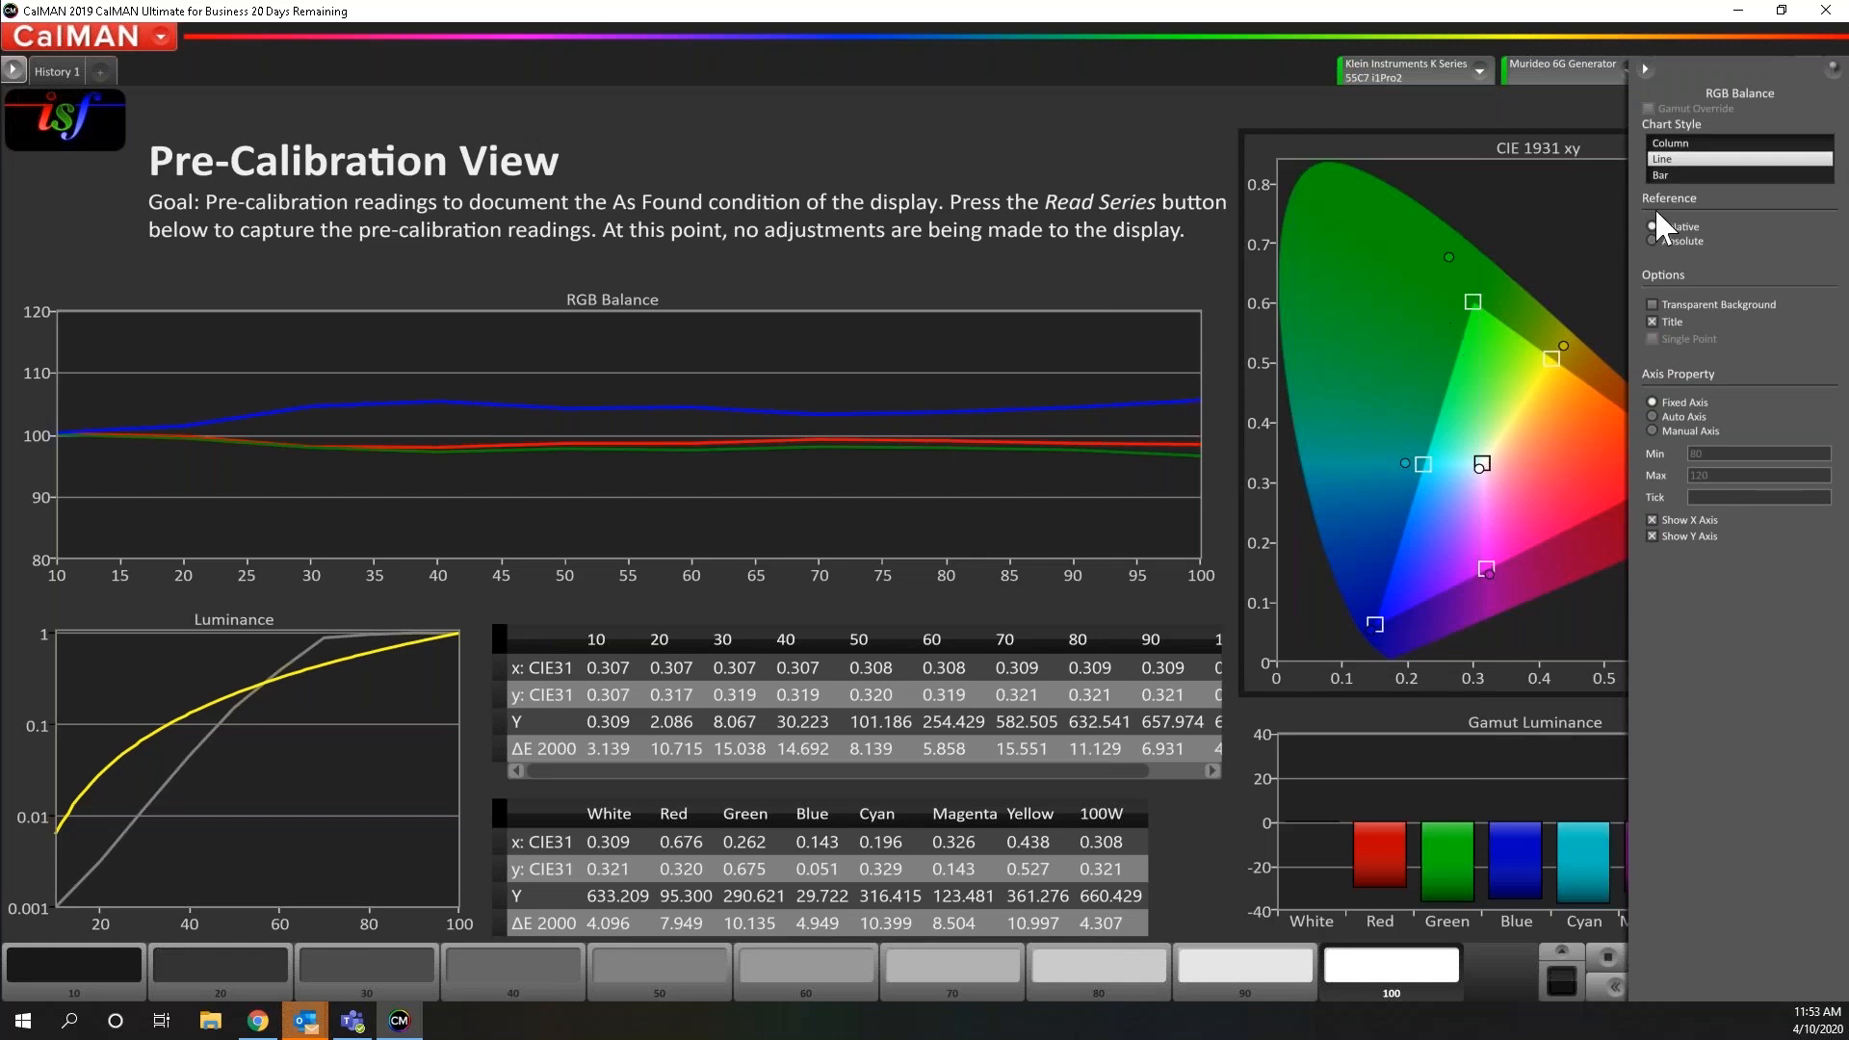
left_click(1681, 144)
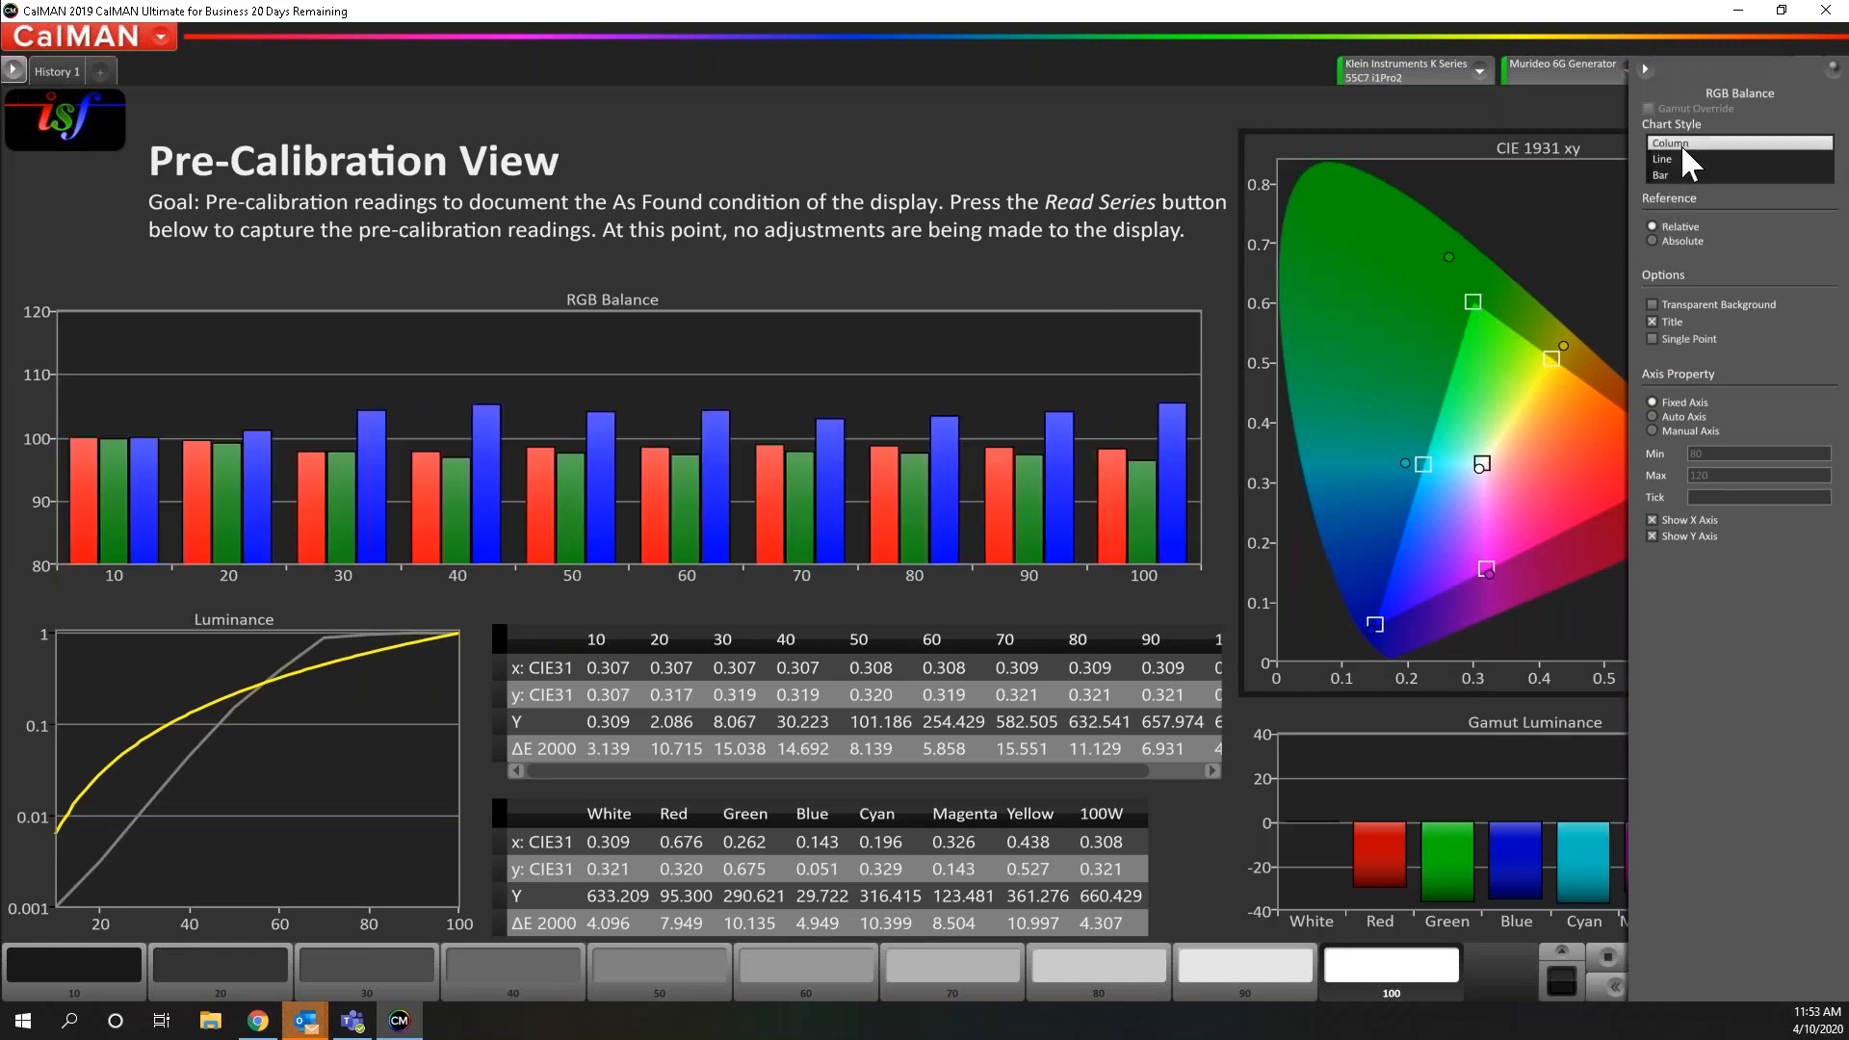
left_click(1664, 175)
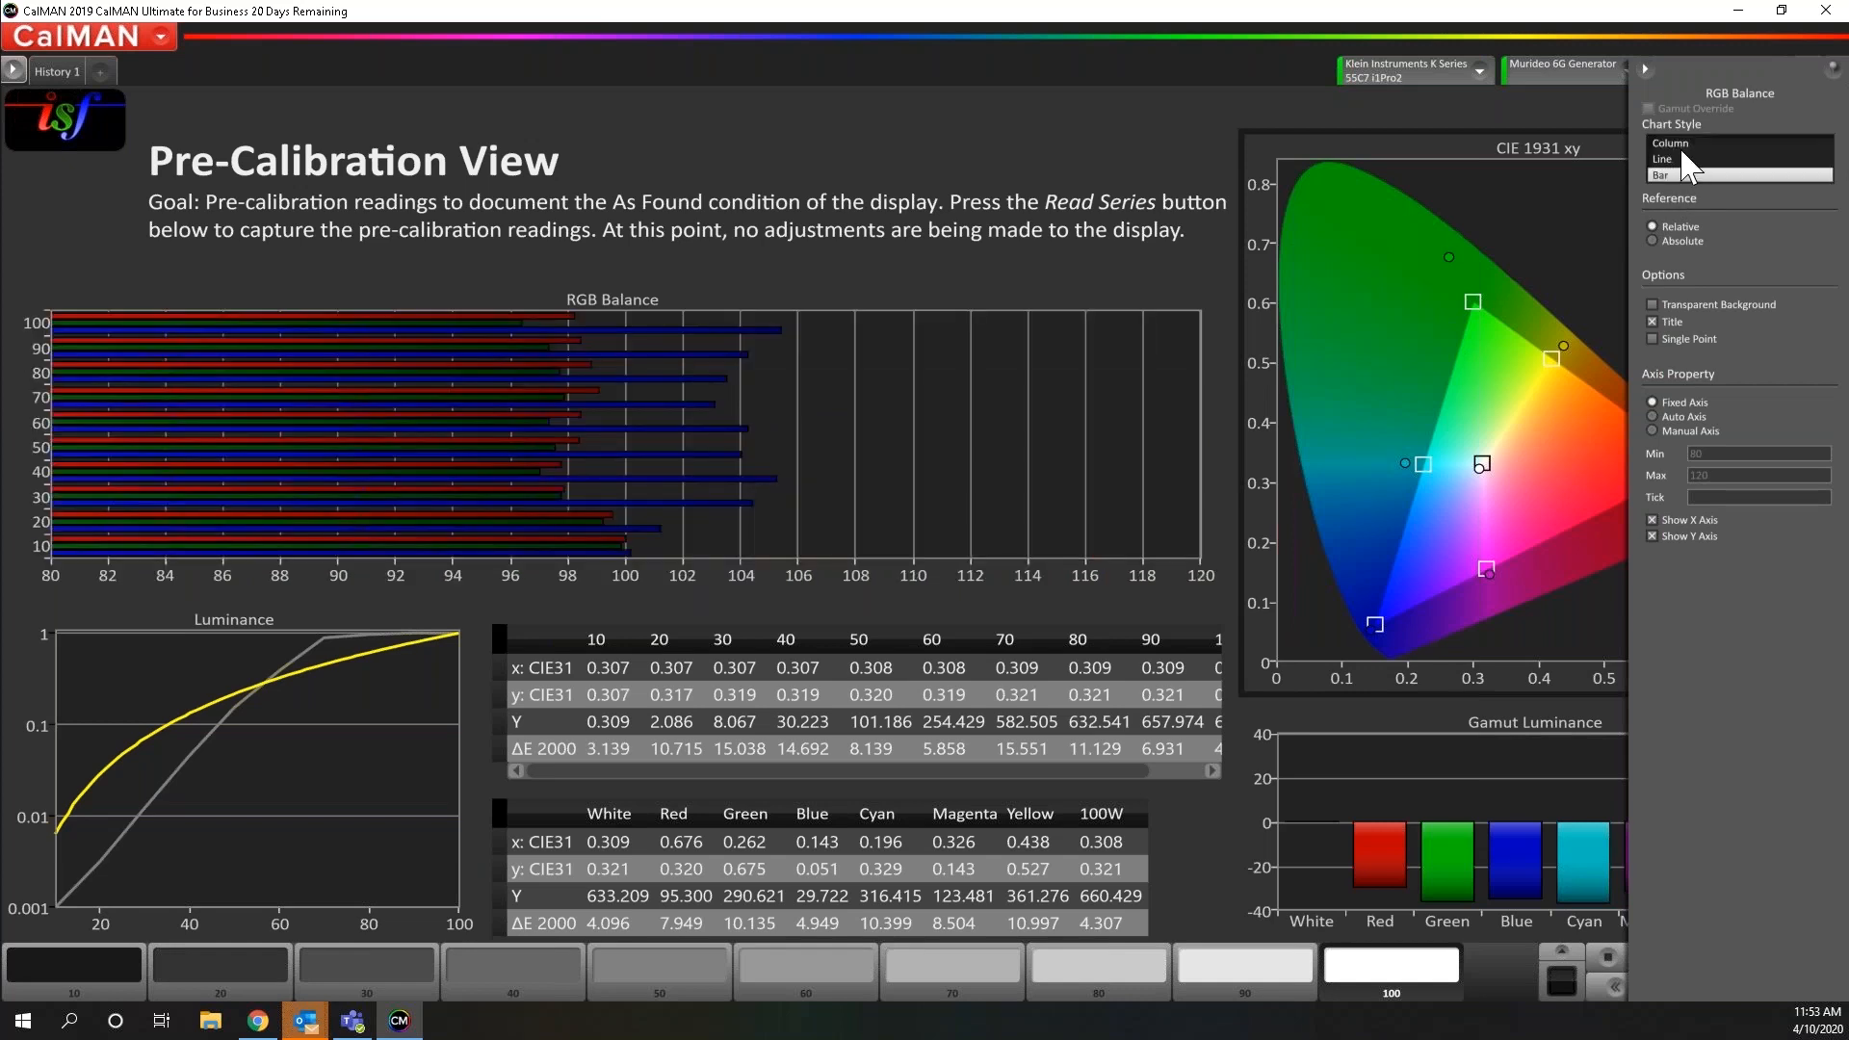
left_click(1682, 145)
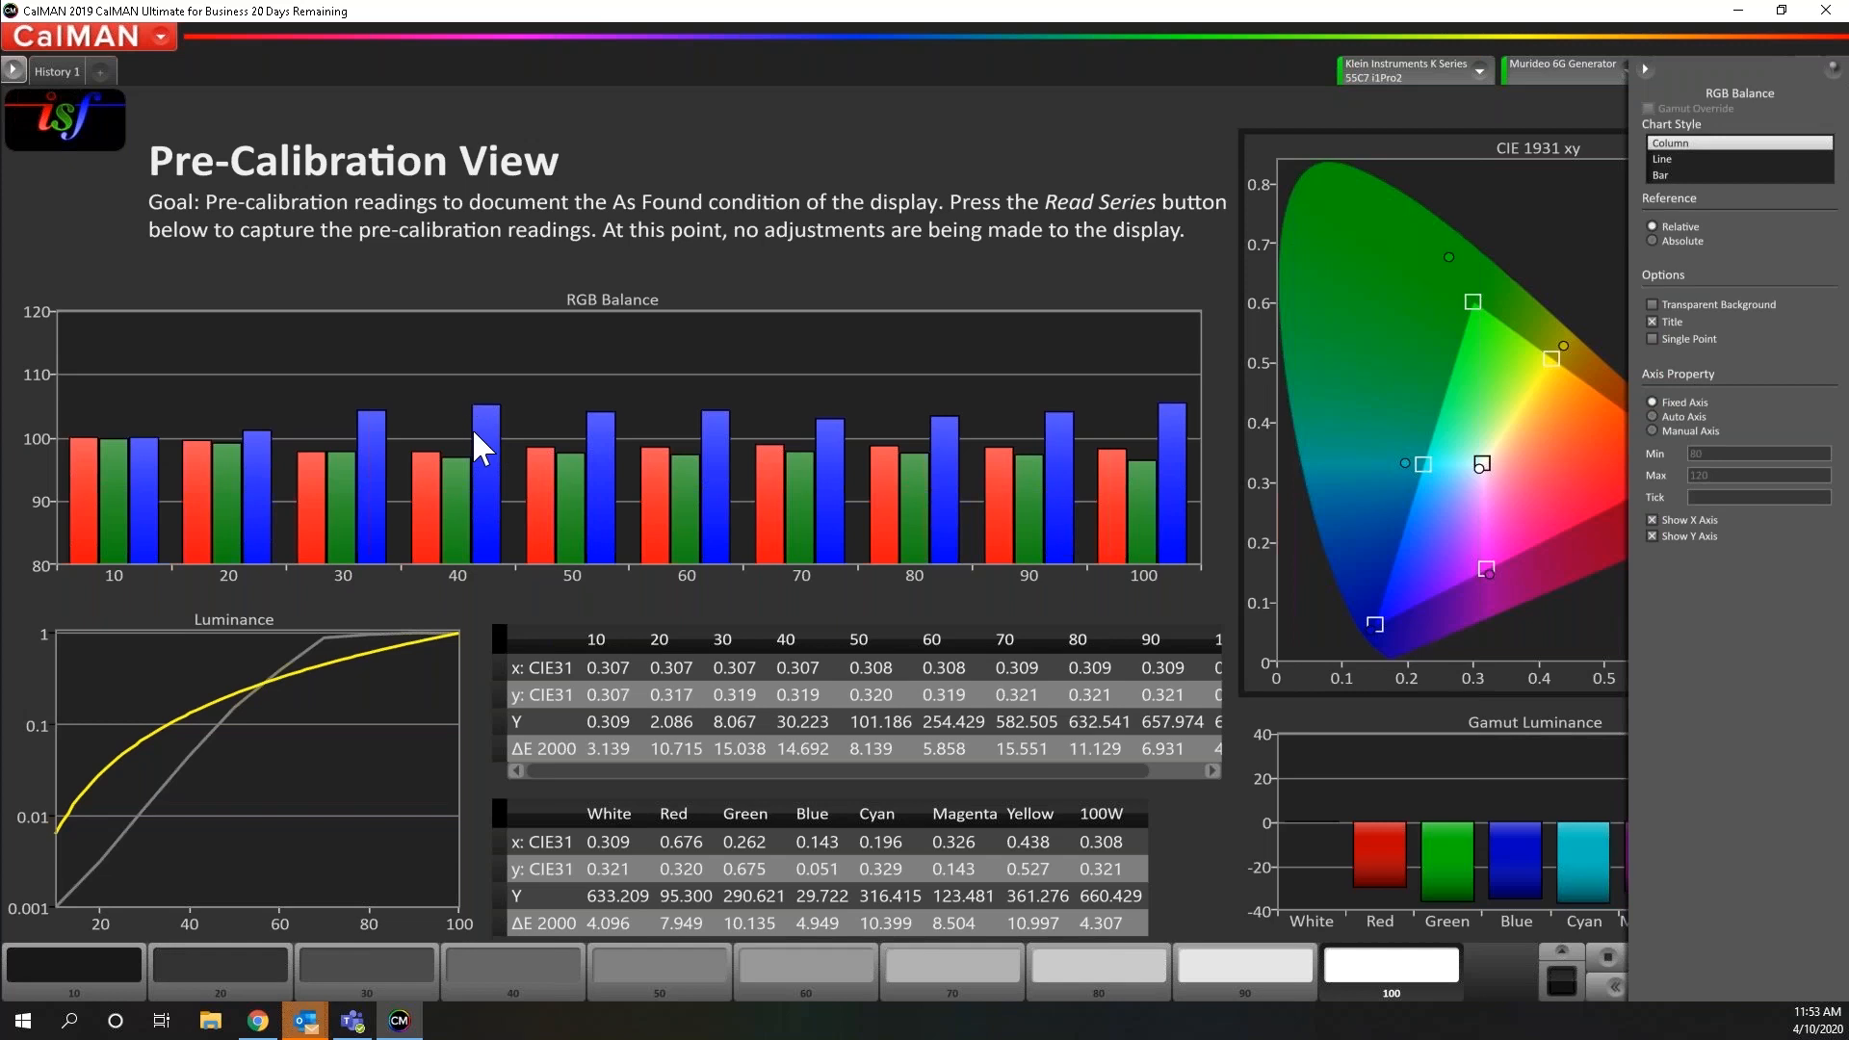
Try Auto Axis, a manual RGB Balance axis with minimum 70 and maximum 130, and toggle the chart title off and on
left_click(1652, 416)
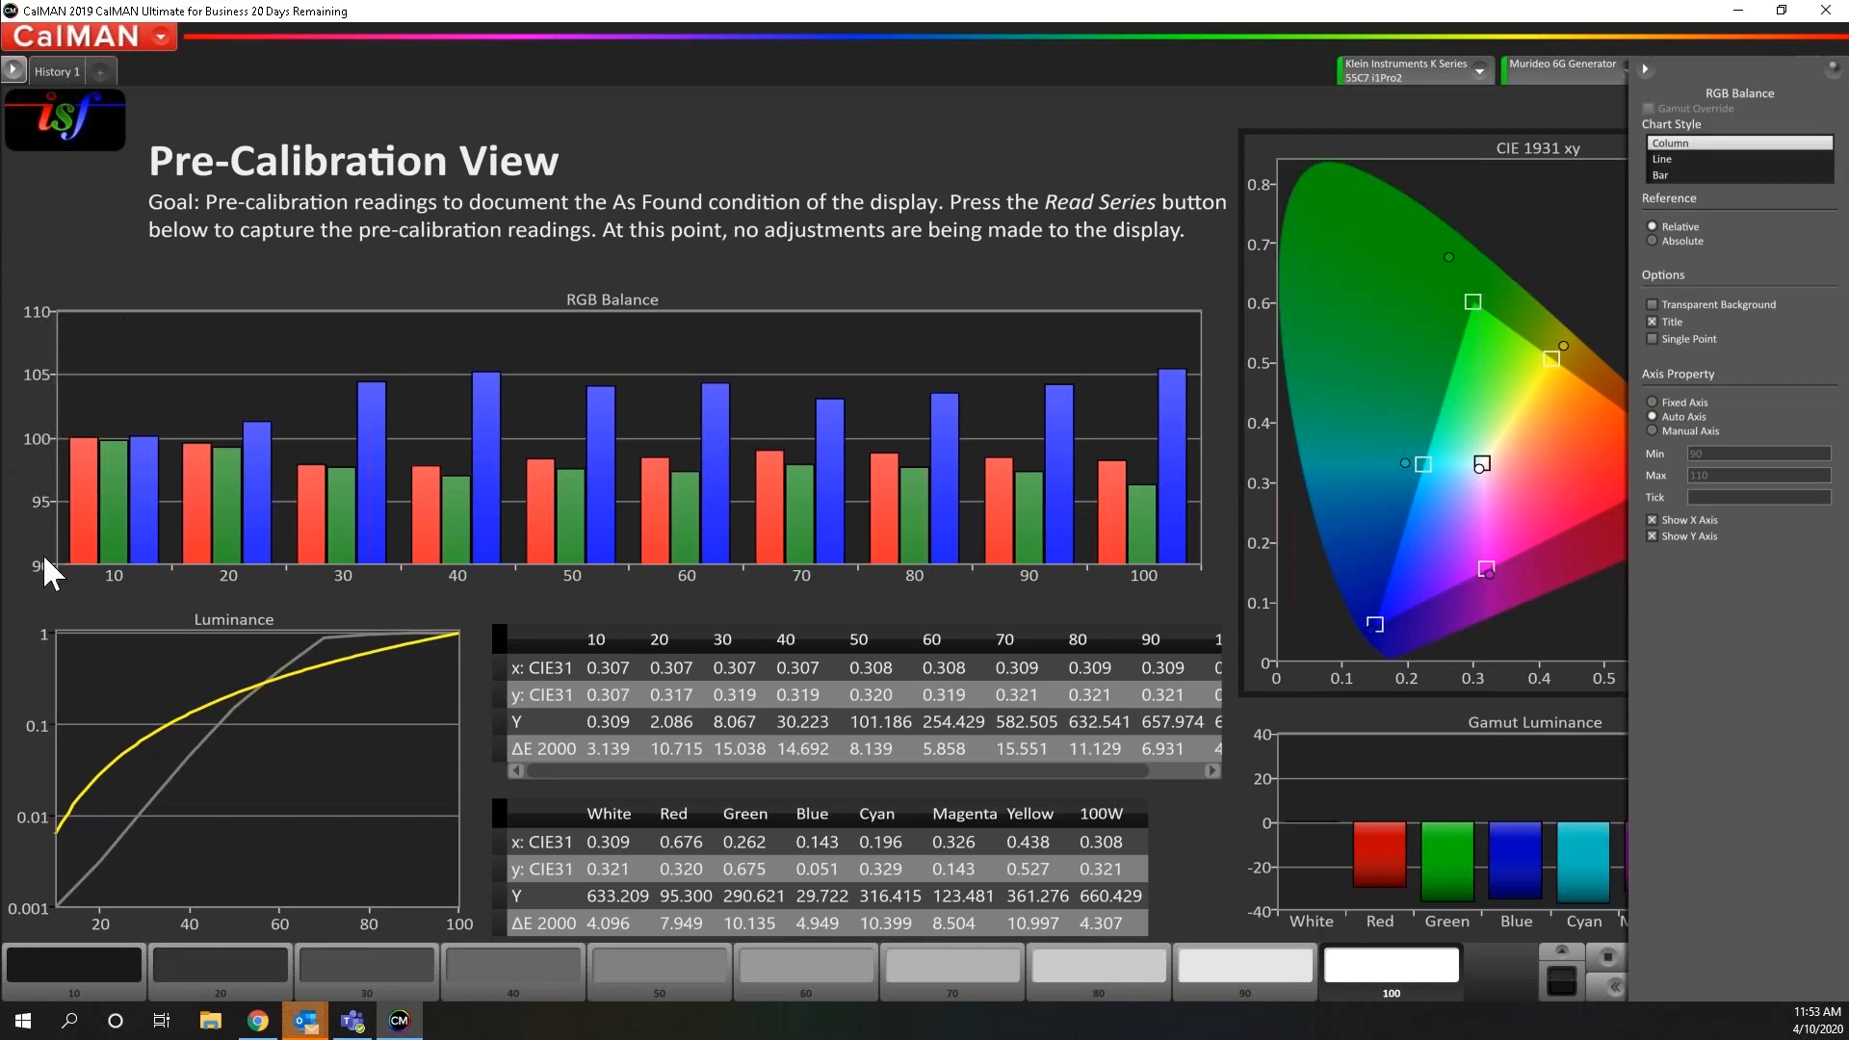
mouse_move(78, 470)
left_click(1653, 430)
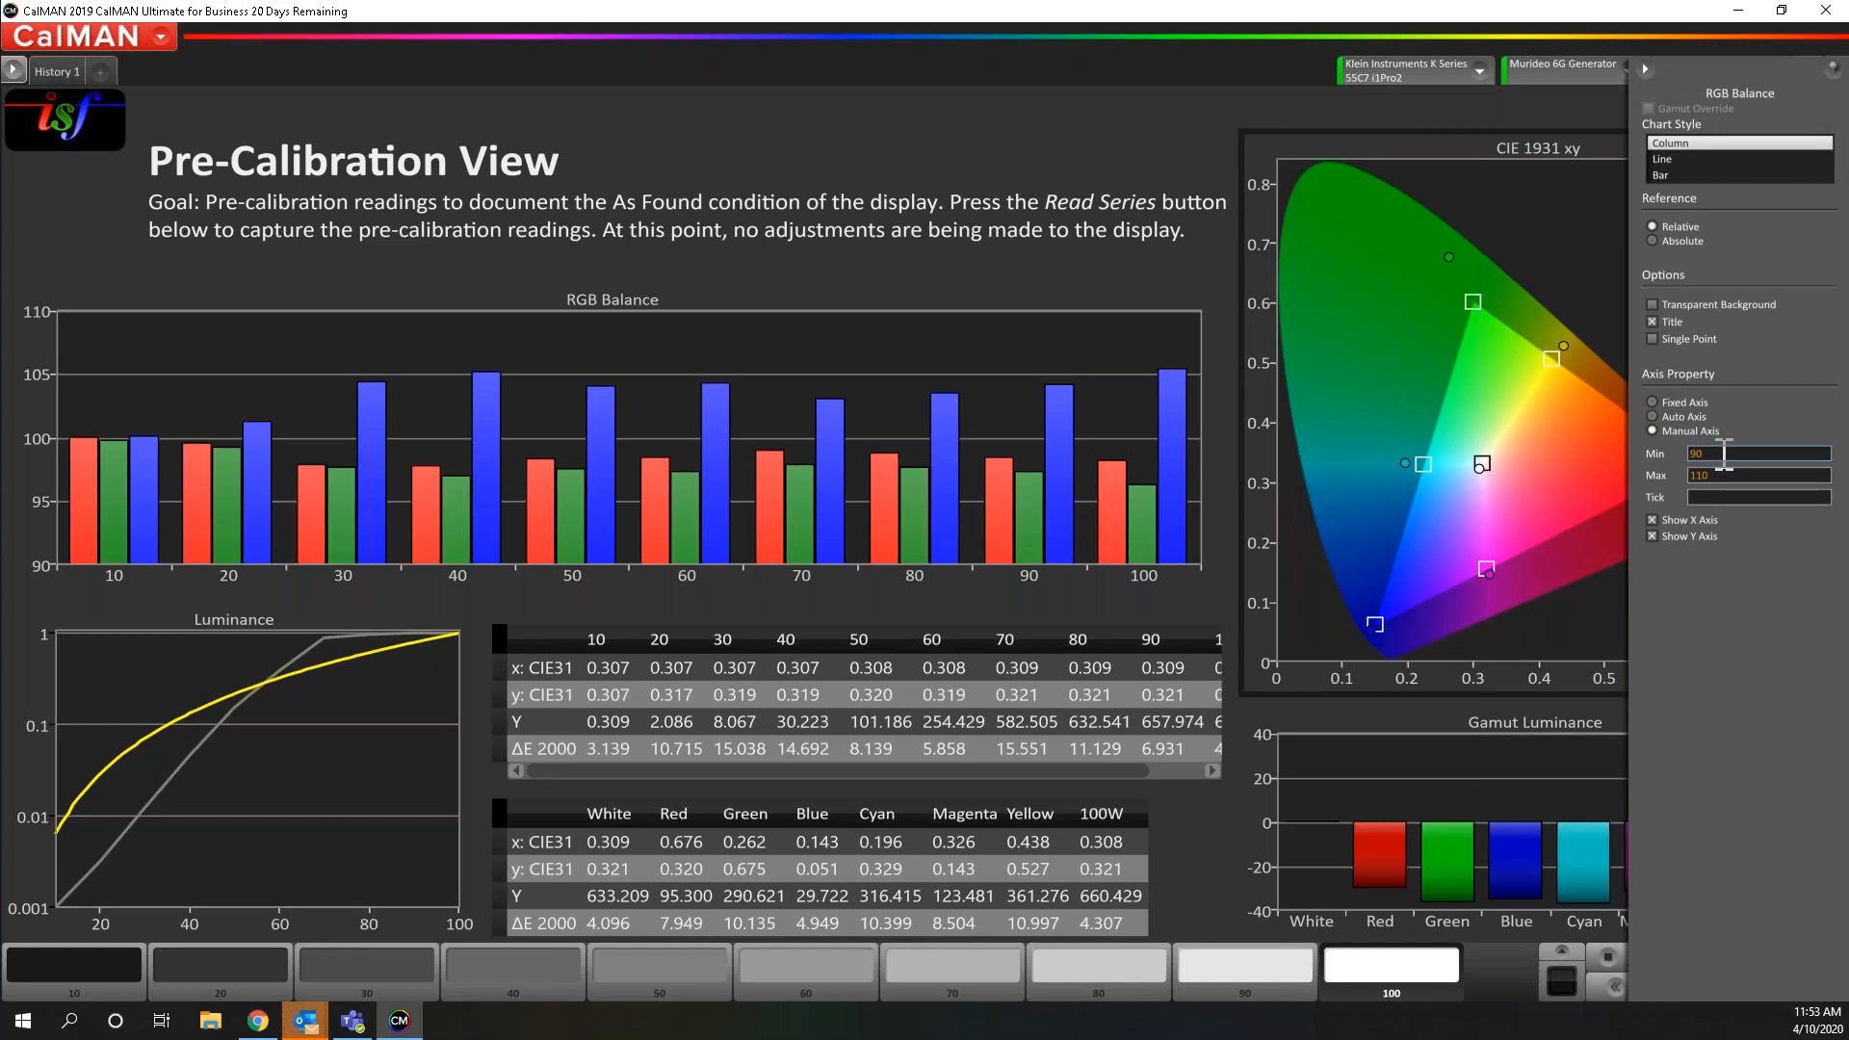
double_click(1710, 453)
type("70")
double_click(1715, 475)
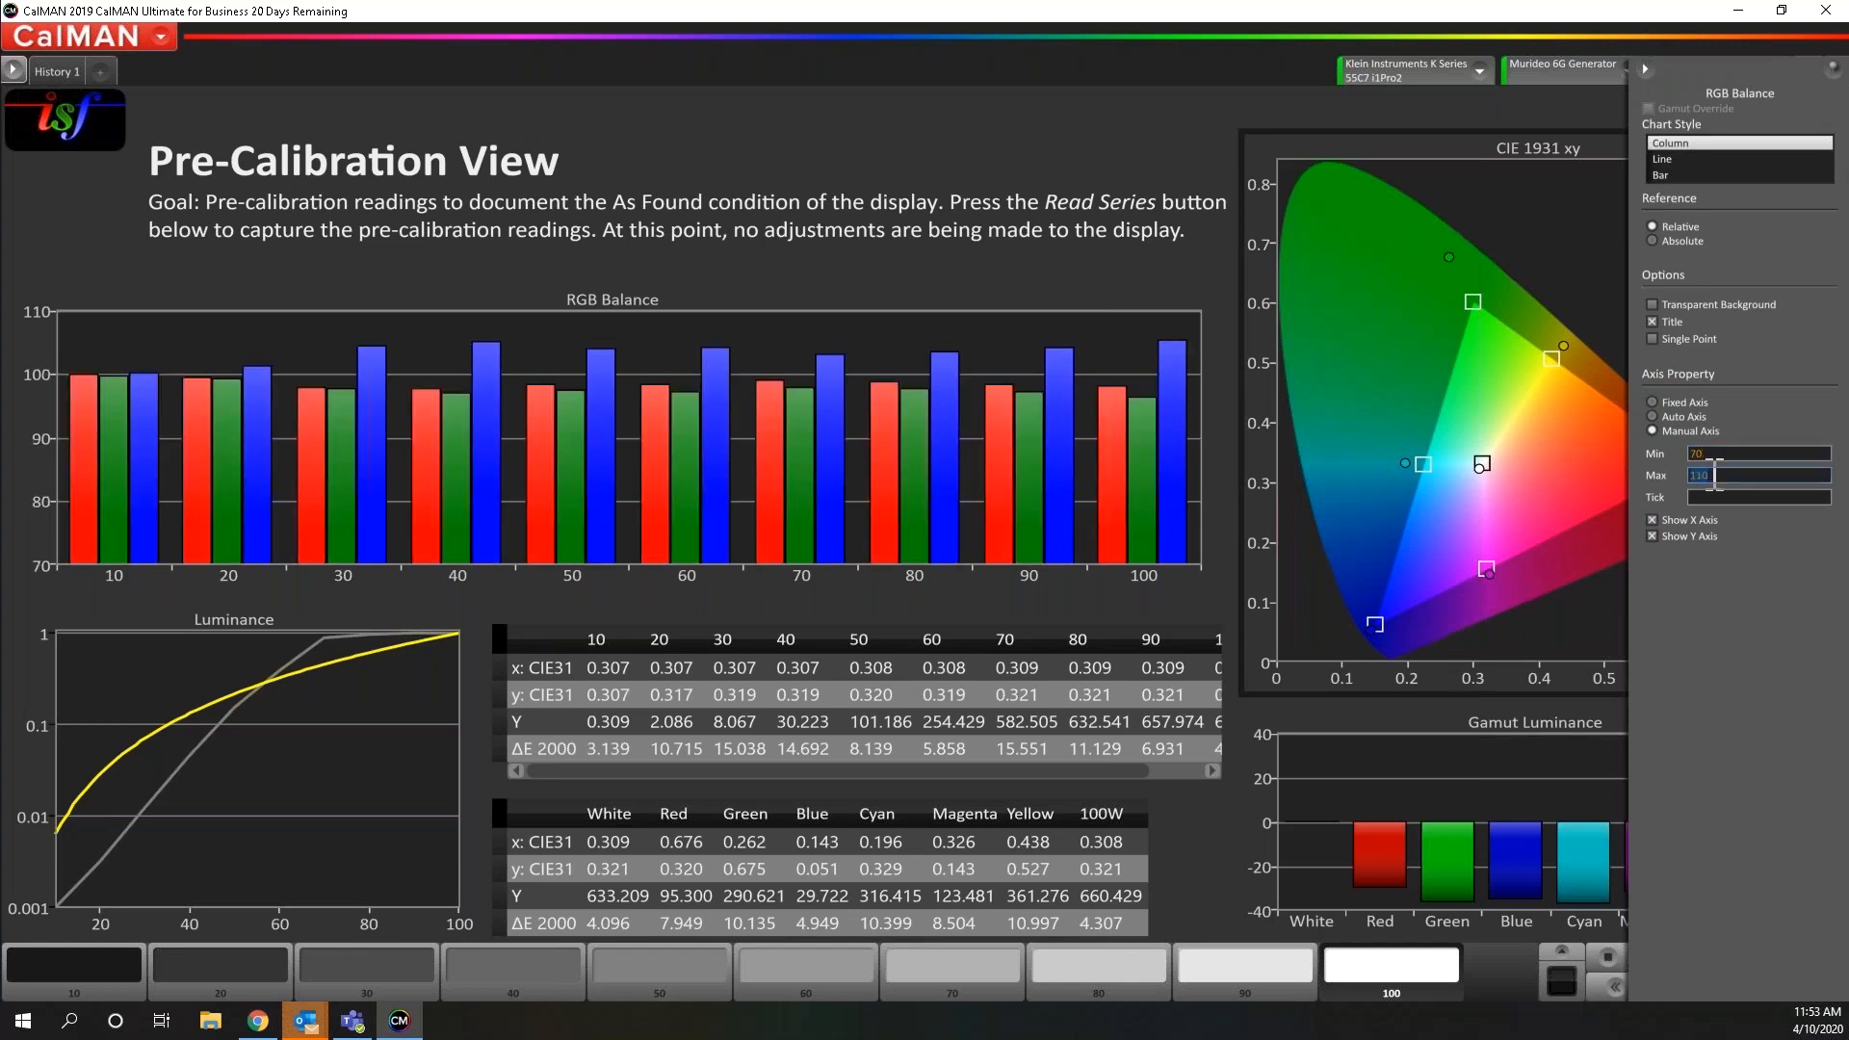
type("130")
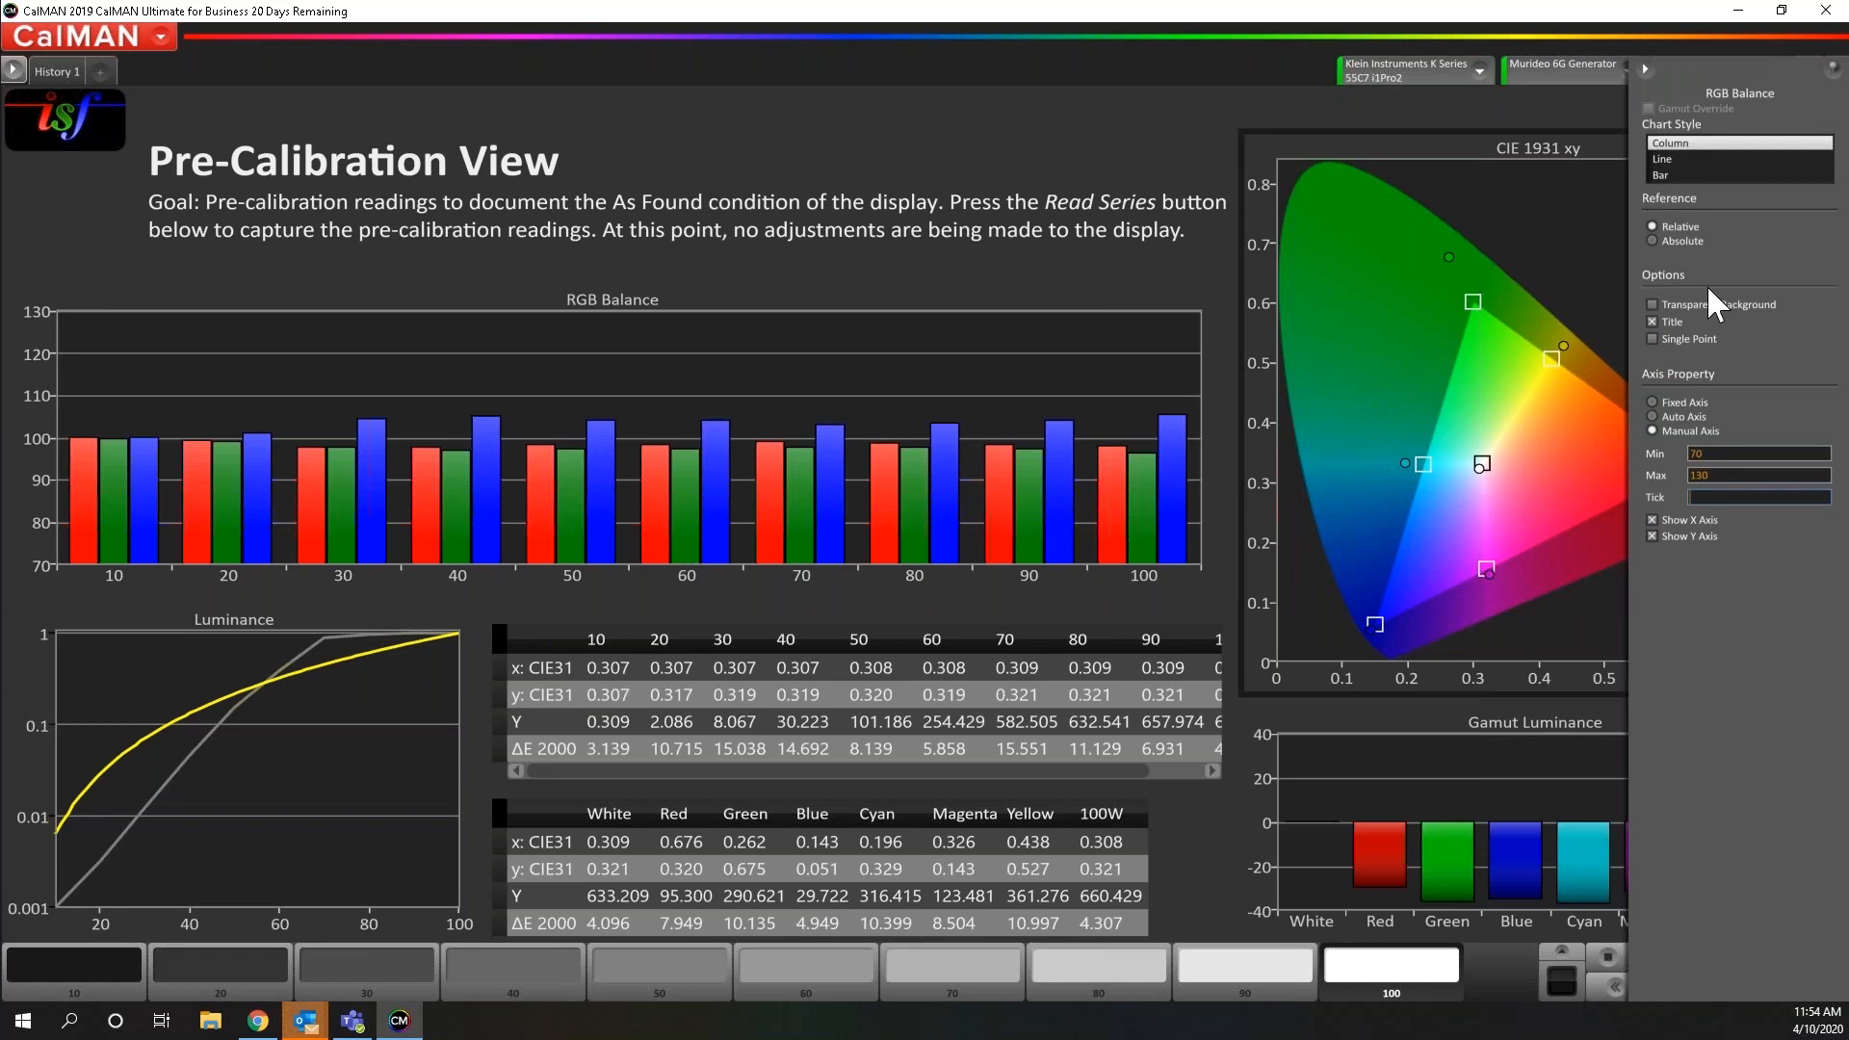
left_click(1672, 323)
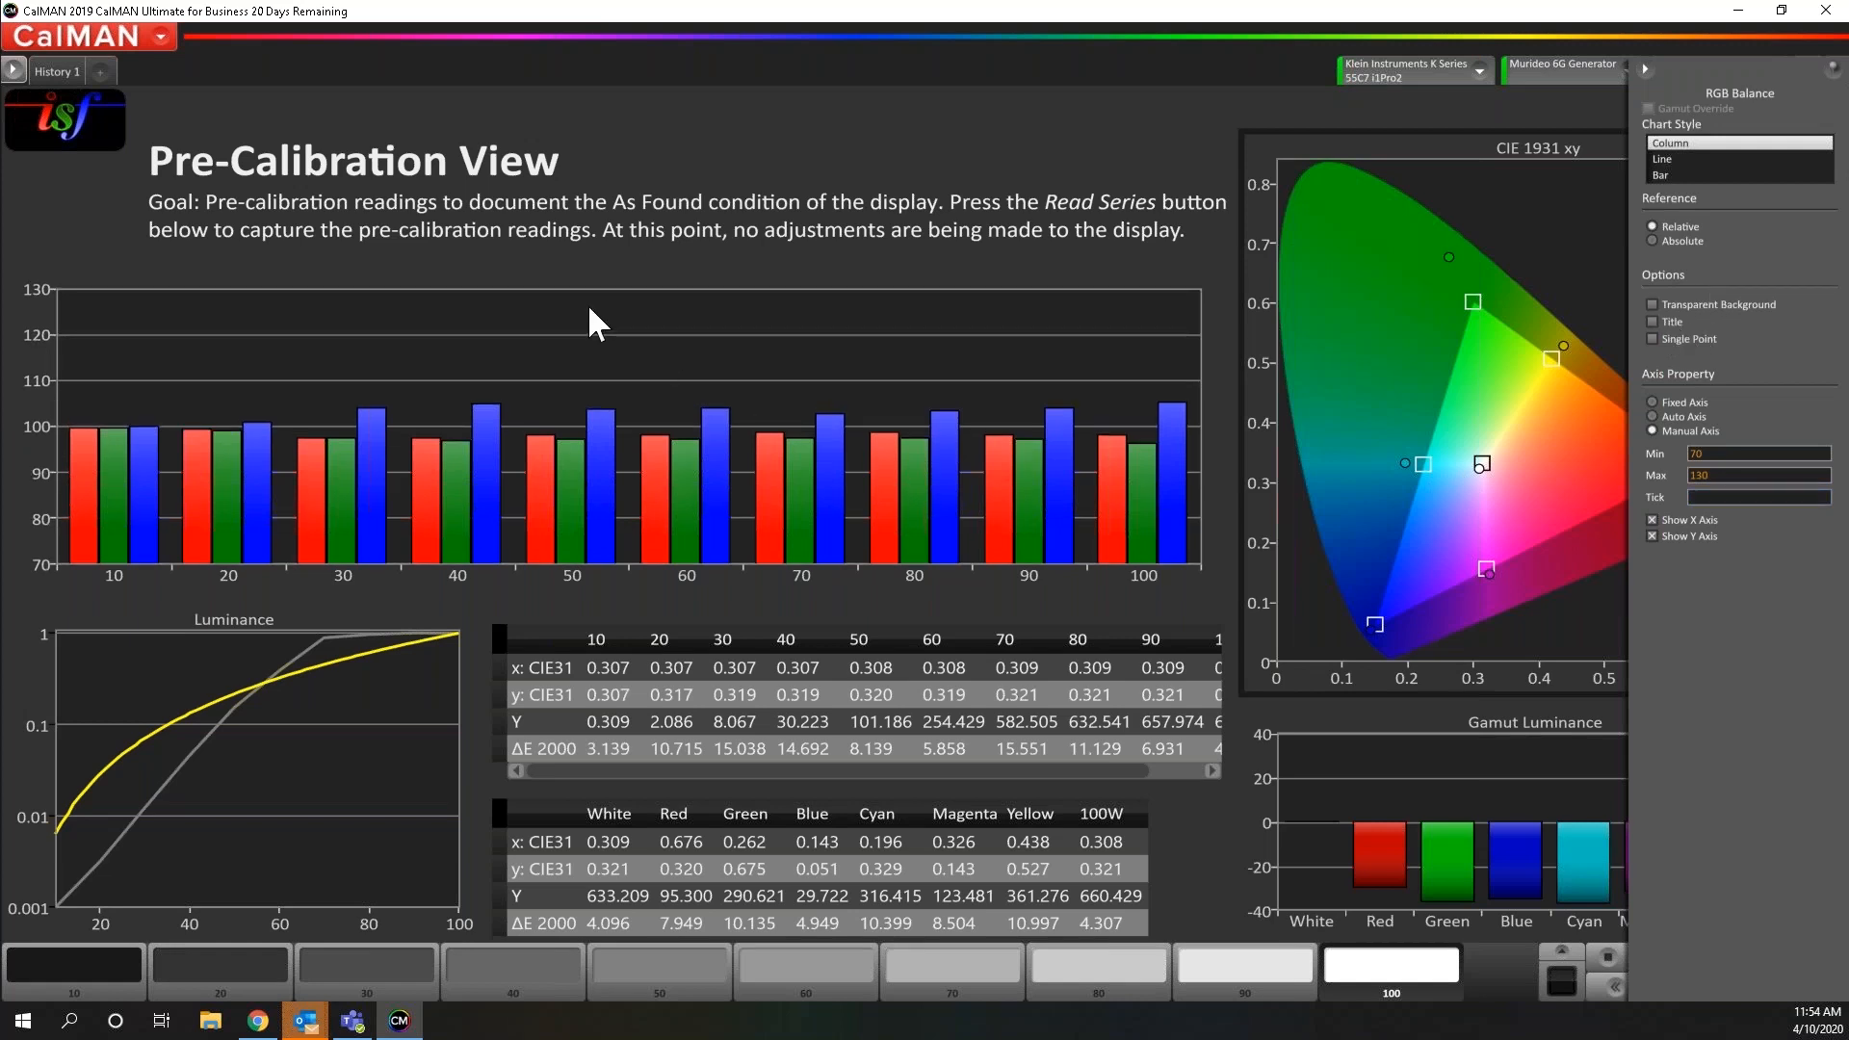
left_click(1665, 319)
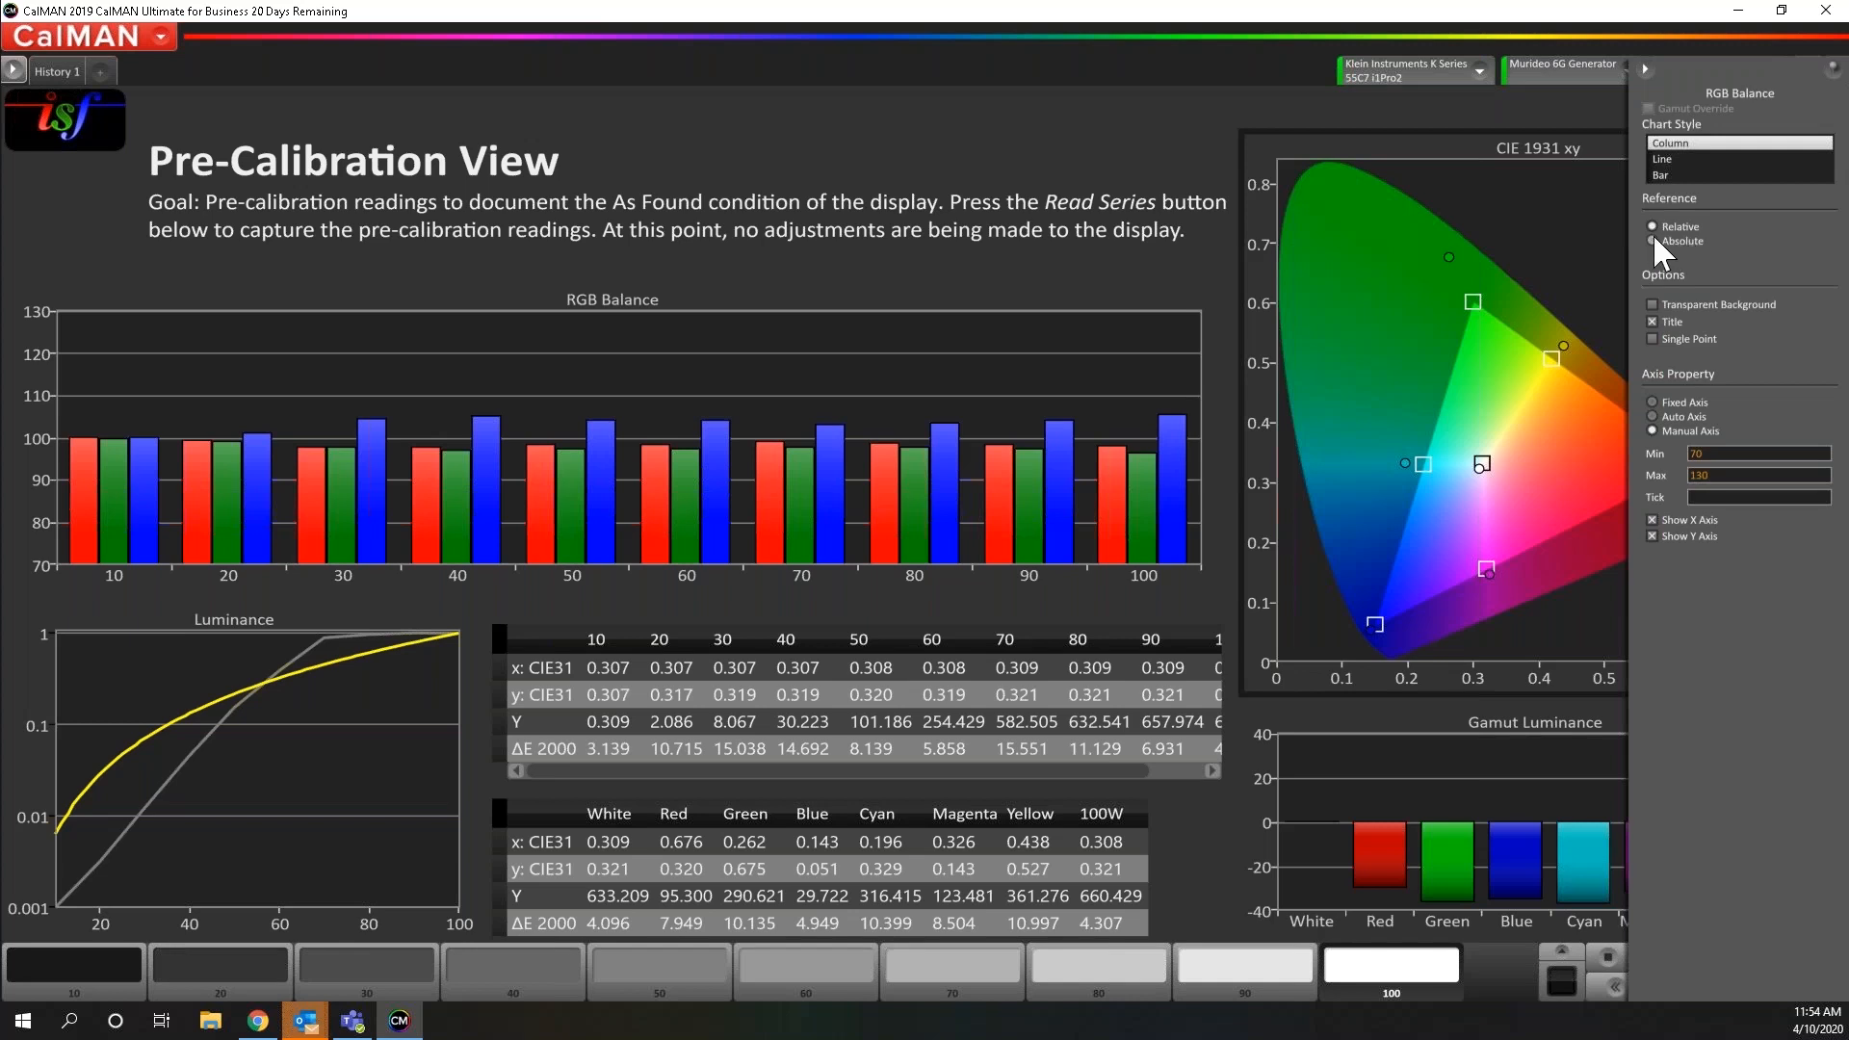
Set the RGB Balance chart to the Absolute reference with Auto Axis and the Line chart style
left_click(1661, 241)
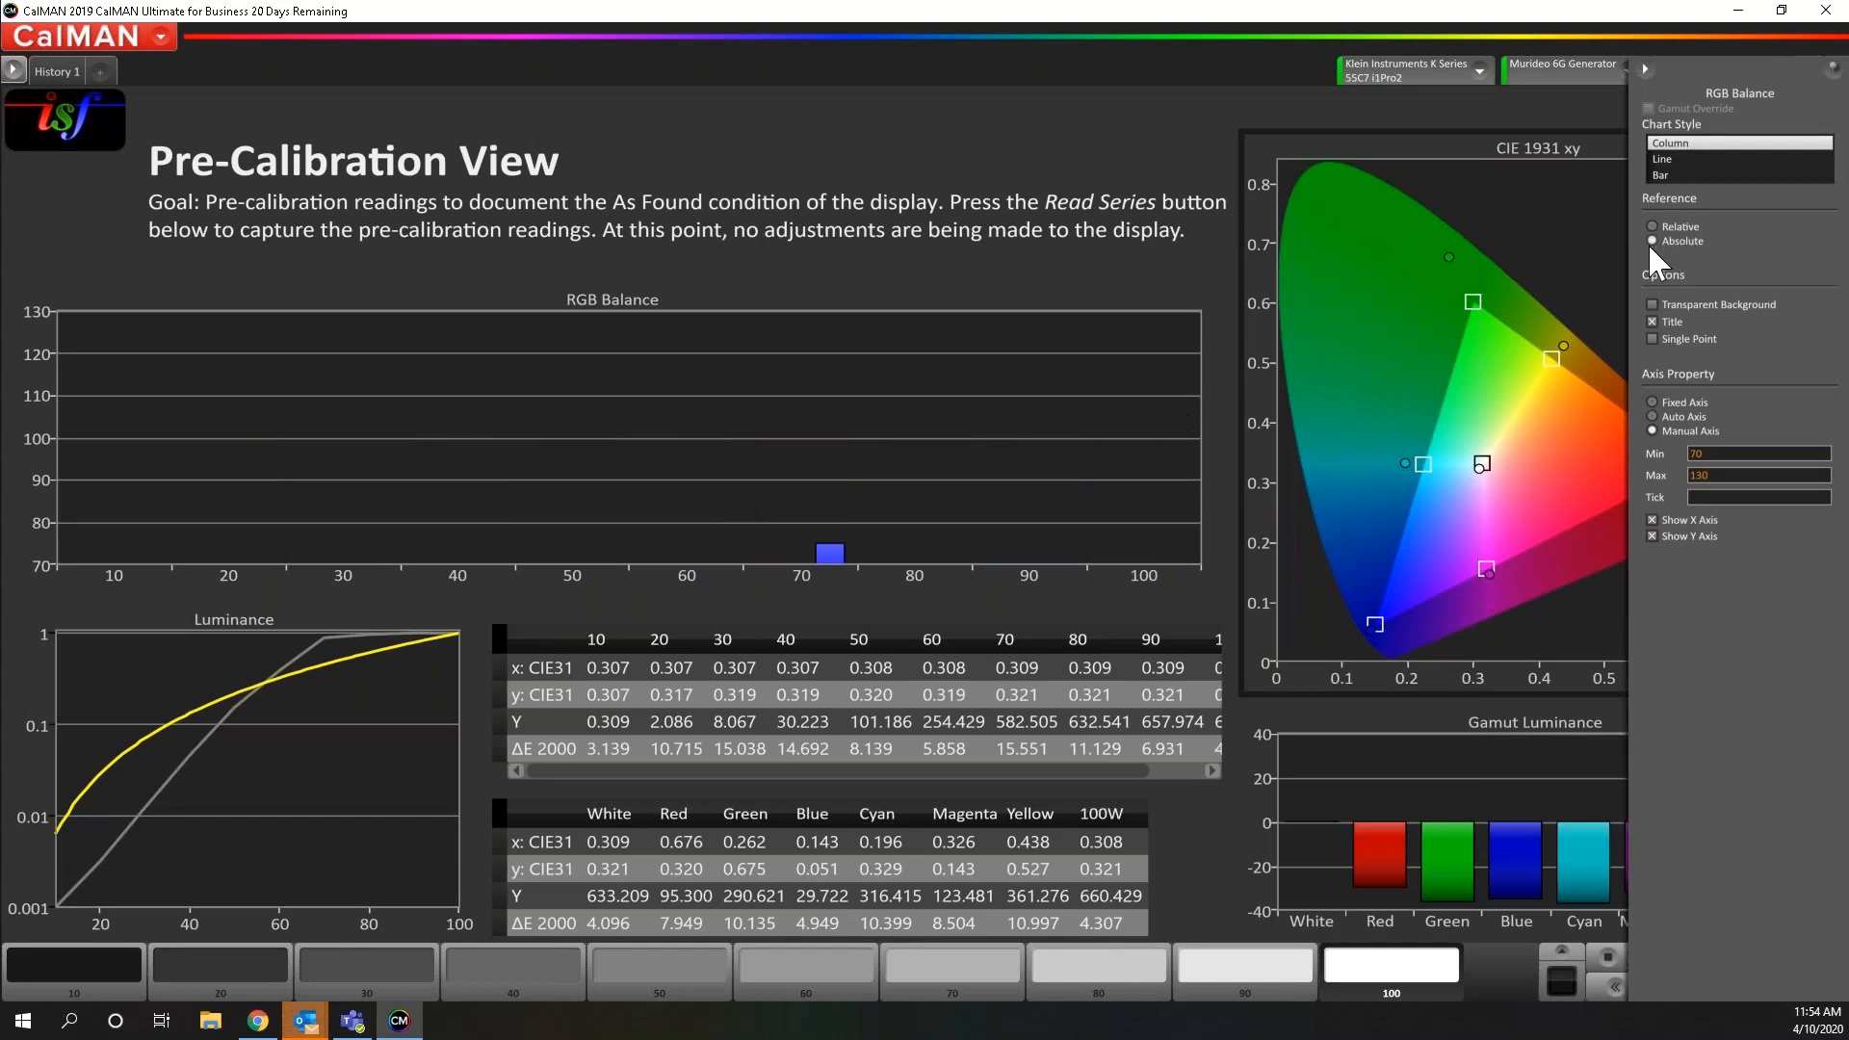
left_click(1684, 418)
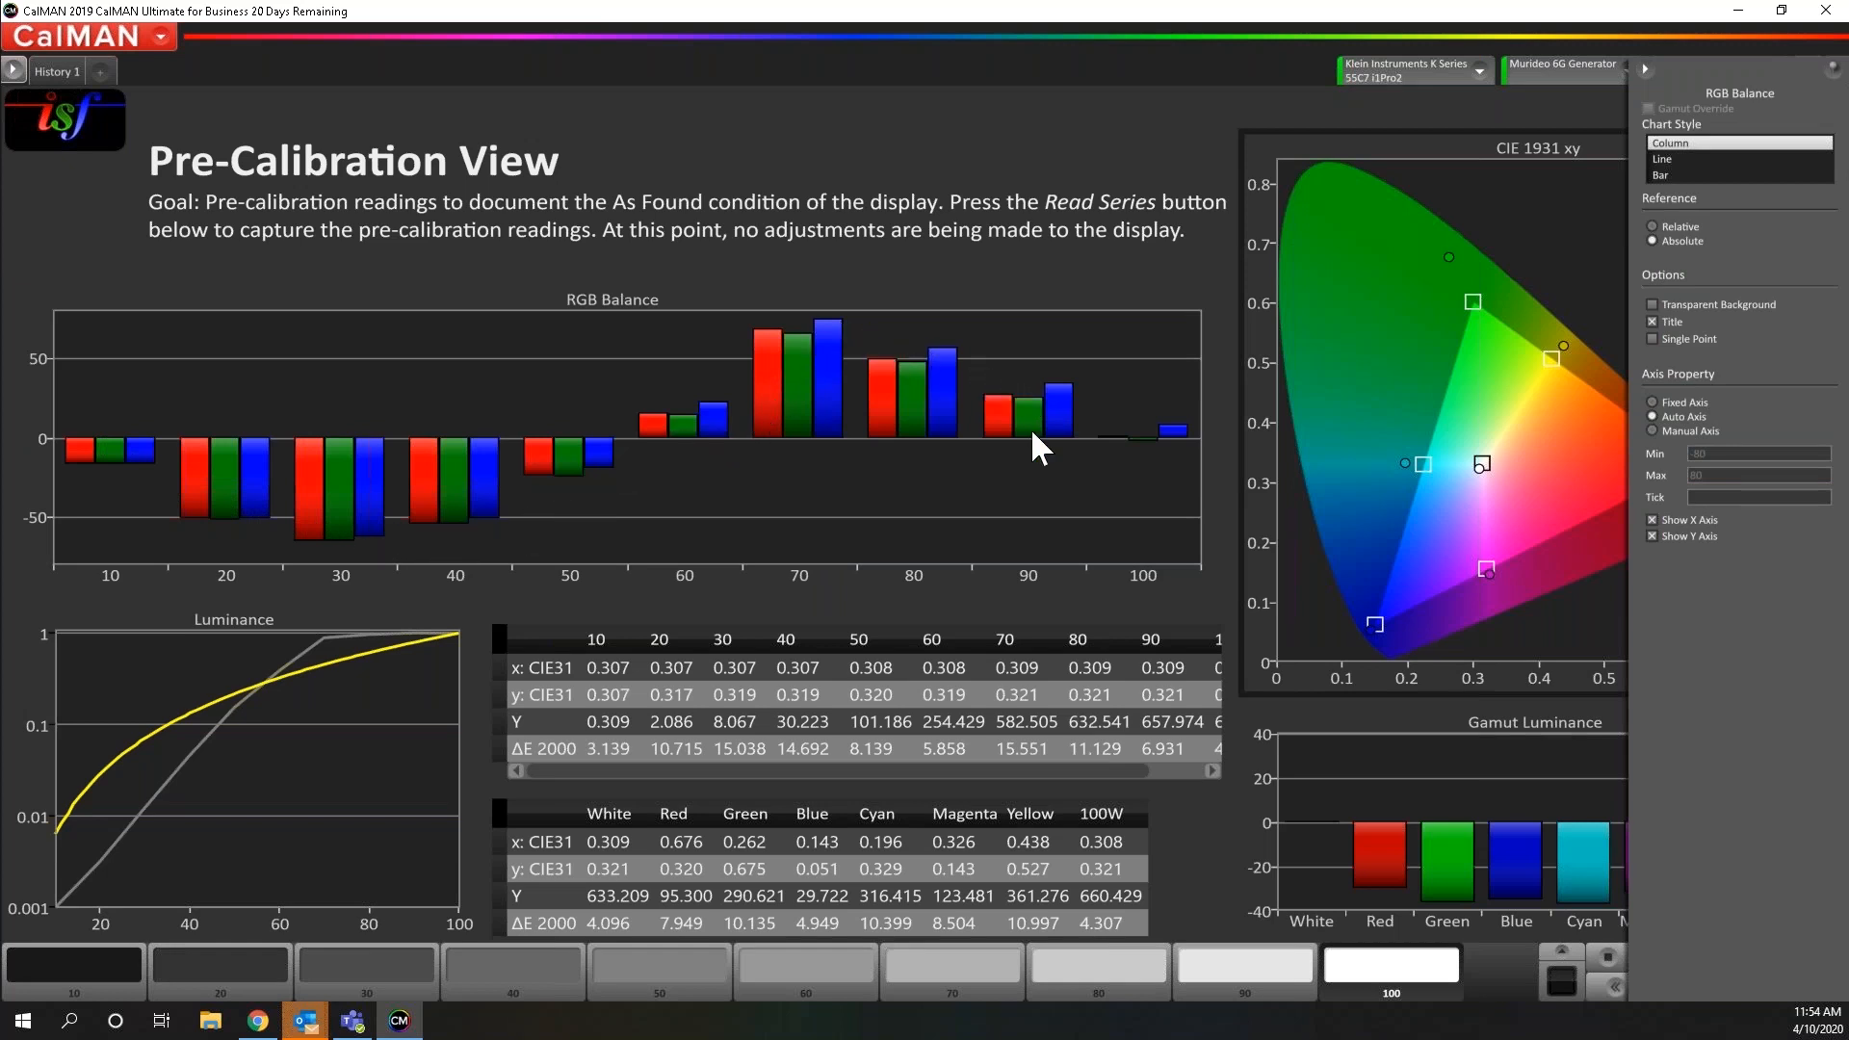
left_click(1679, 160)
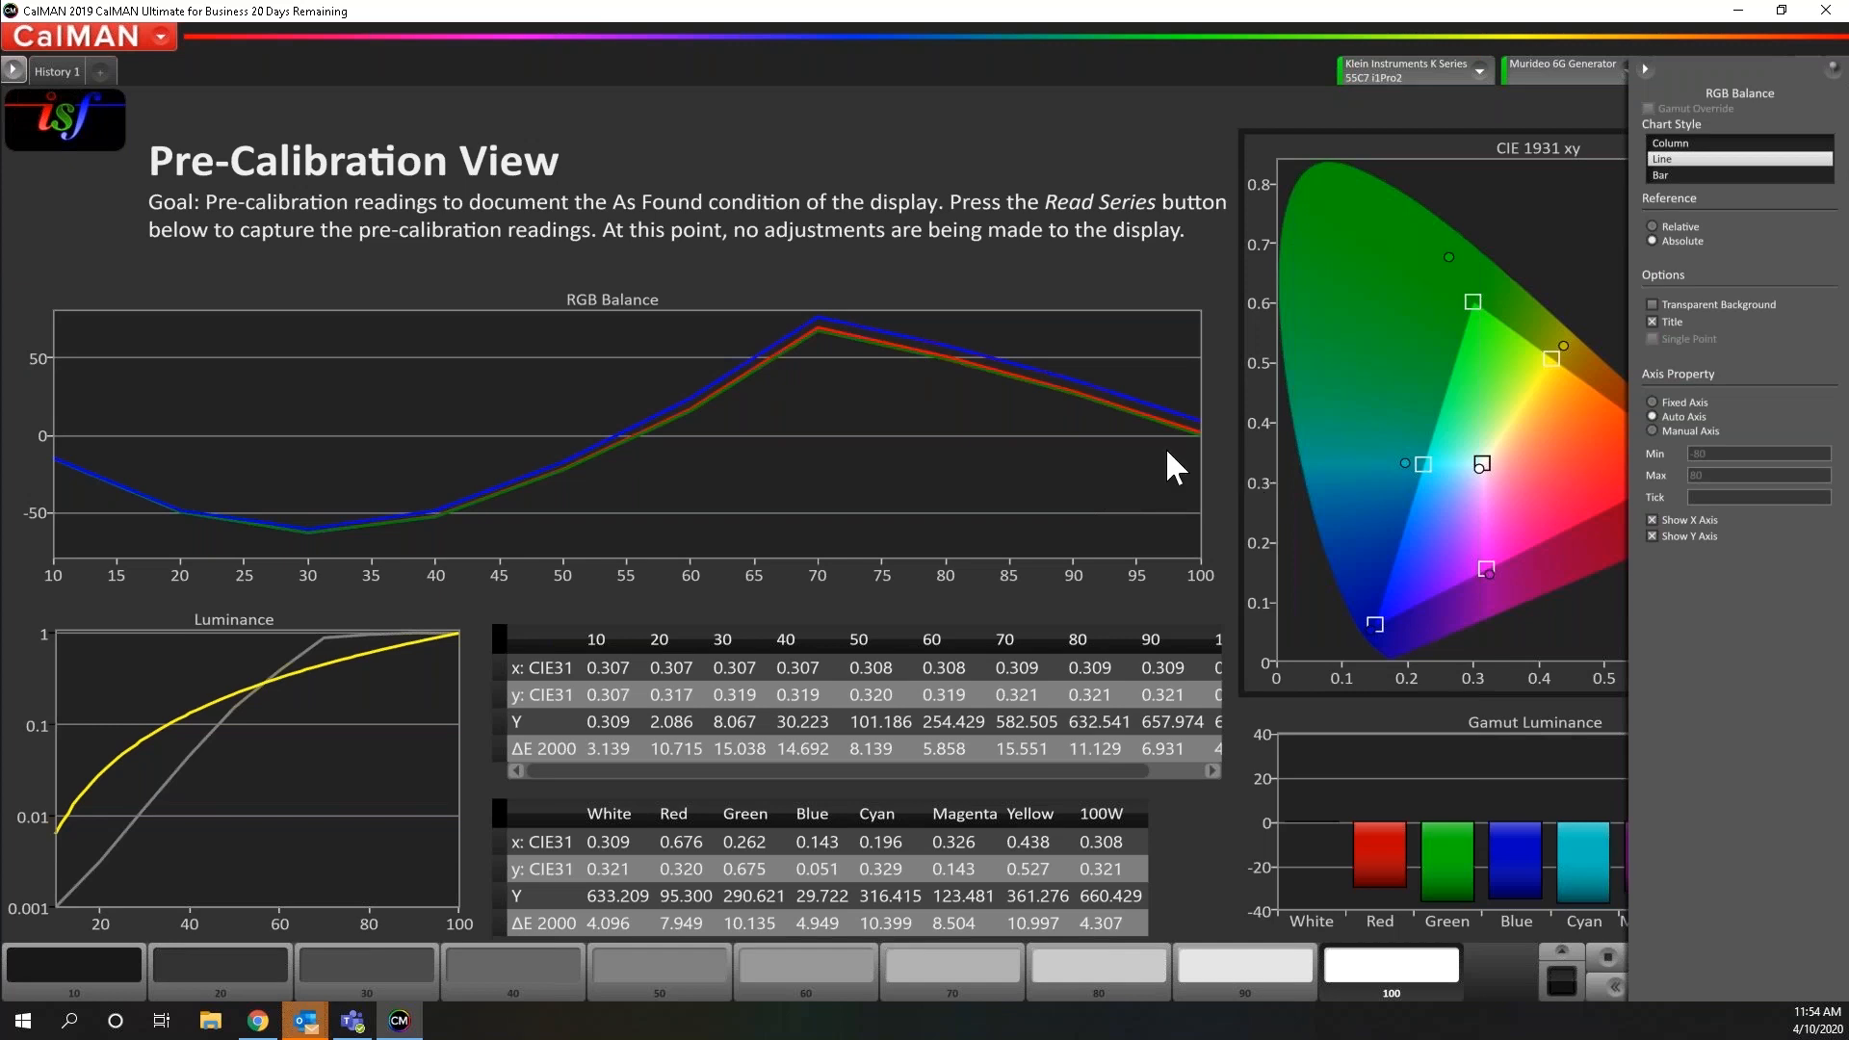
Turn HDR off in the Murideo 6G Generator source settings and close them
left_click(1579, 70)
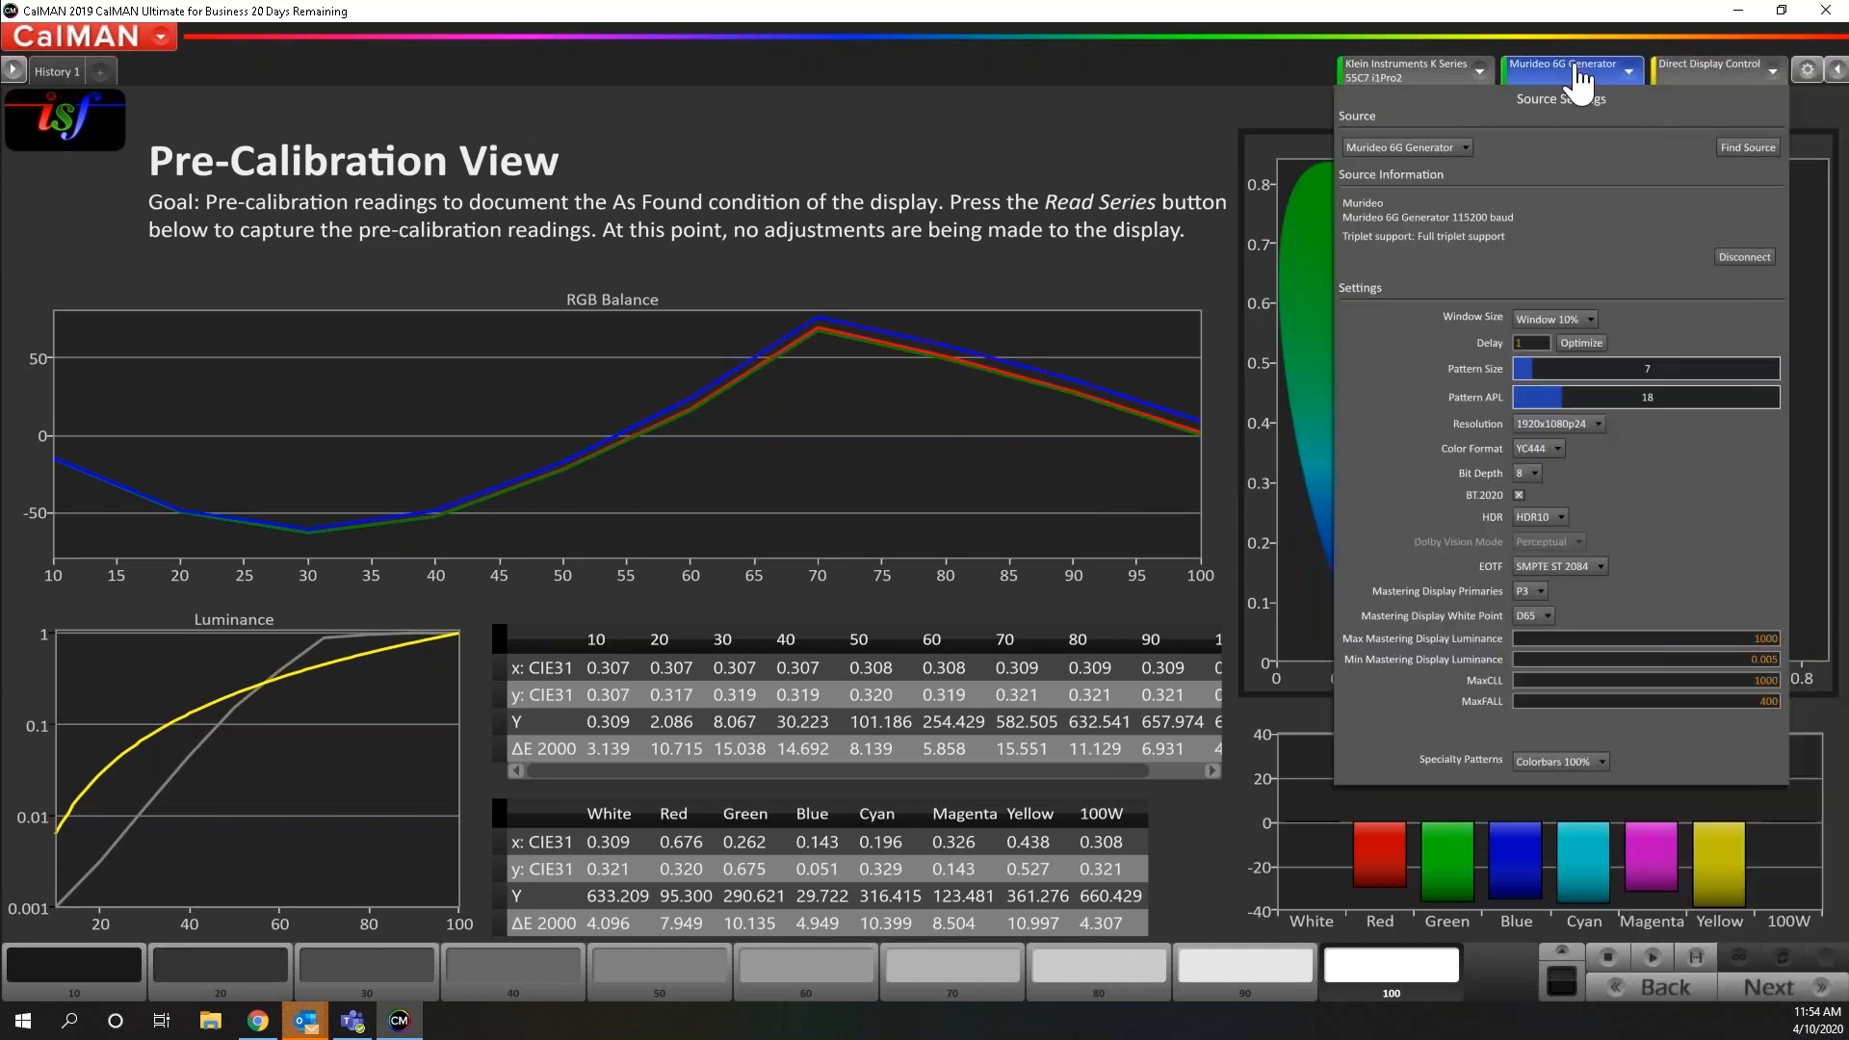
left_click(1551, 514)
left_click(1542, 537)
left_click(1212, 500)
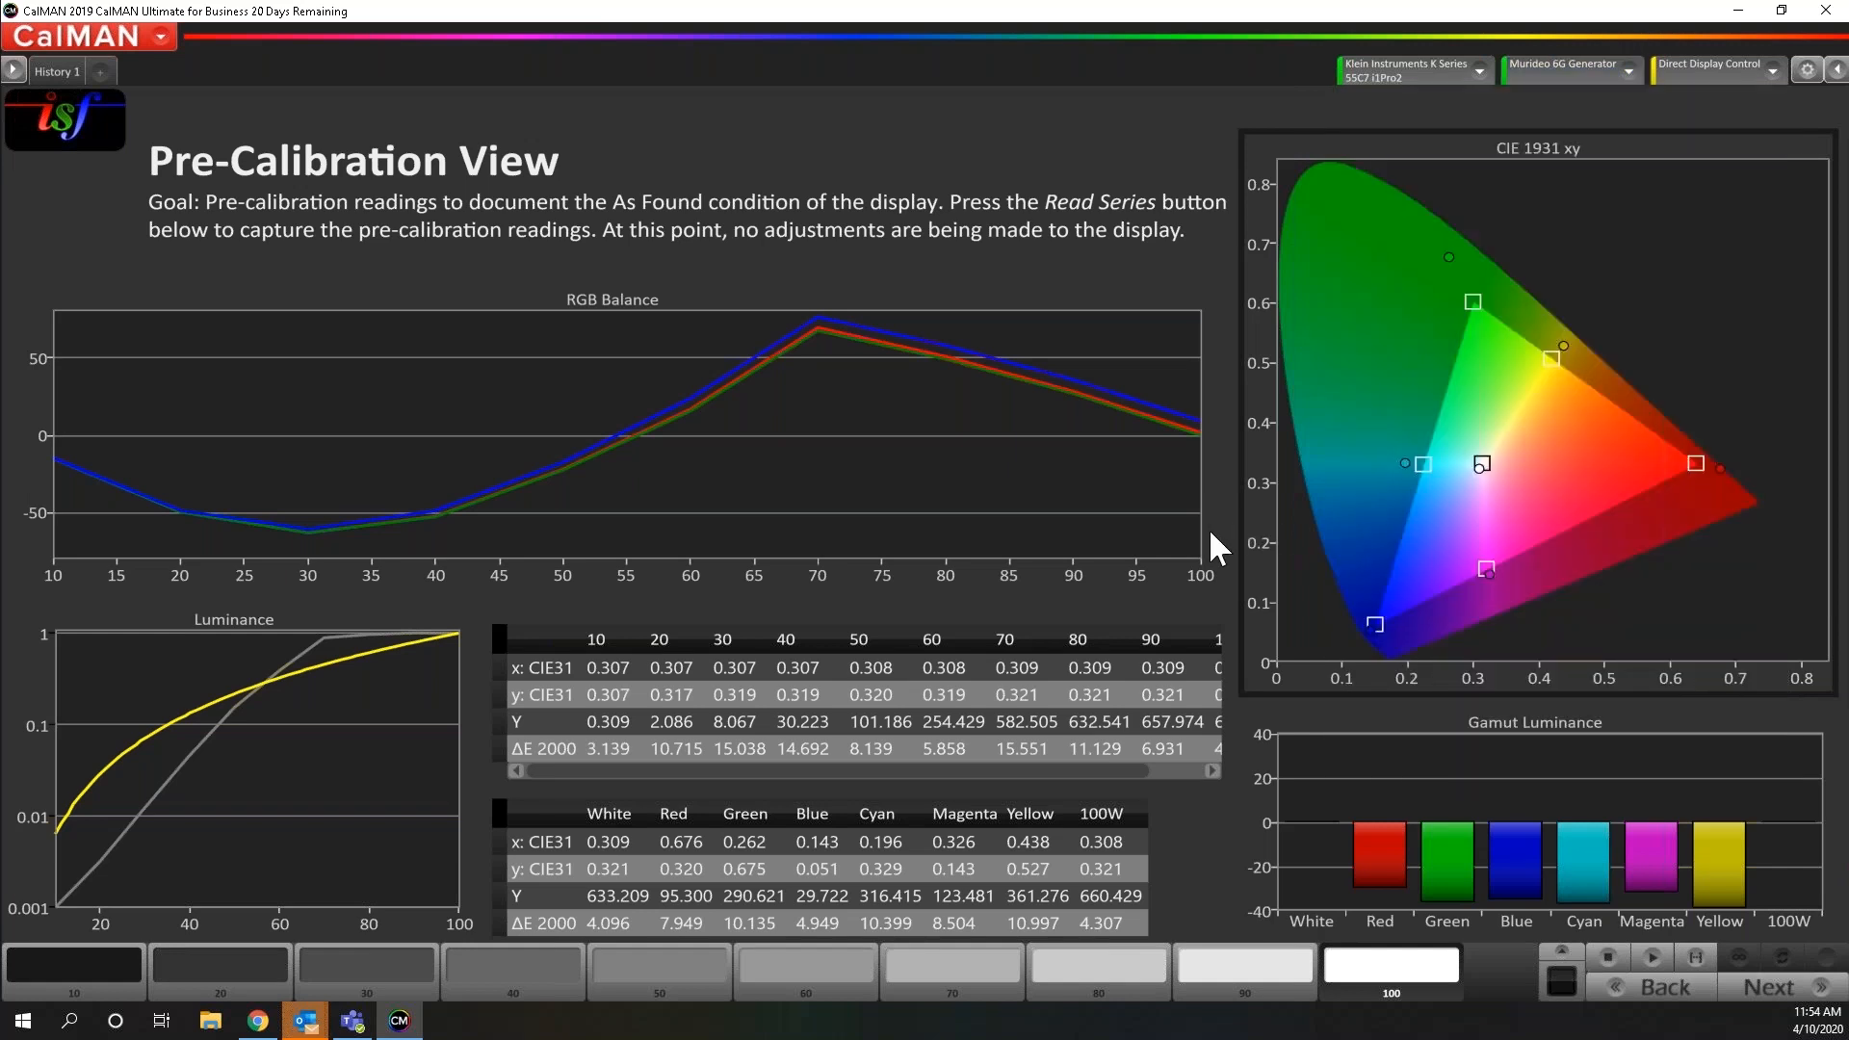
Capture the pre-calibration readings again with Read Series and show the grayscale table through the 100 column
left_click(1692, 953)
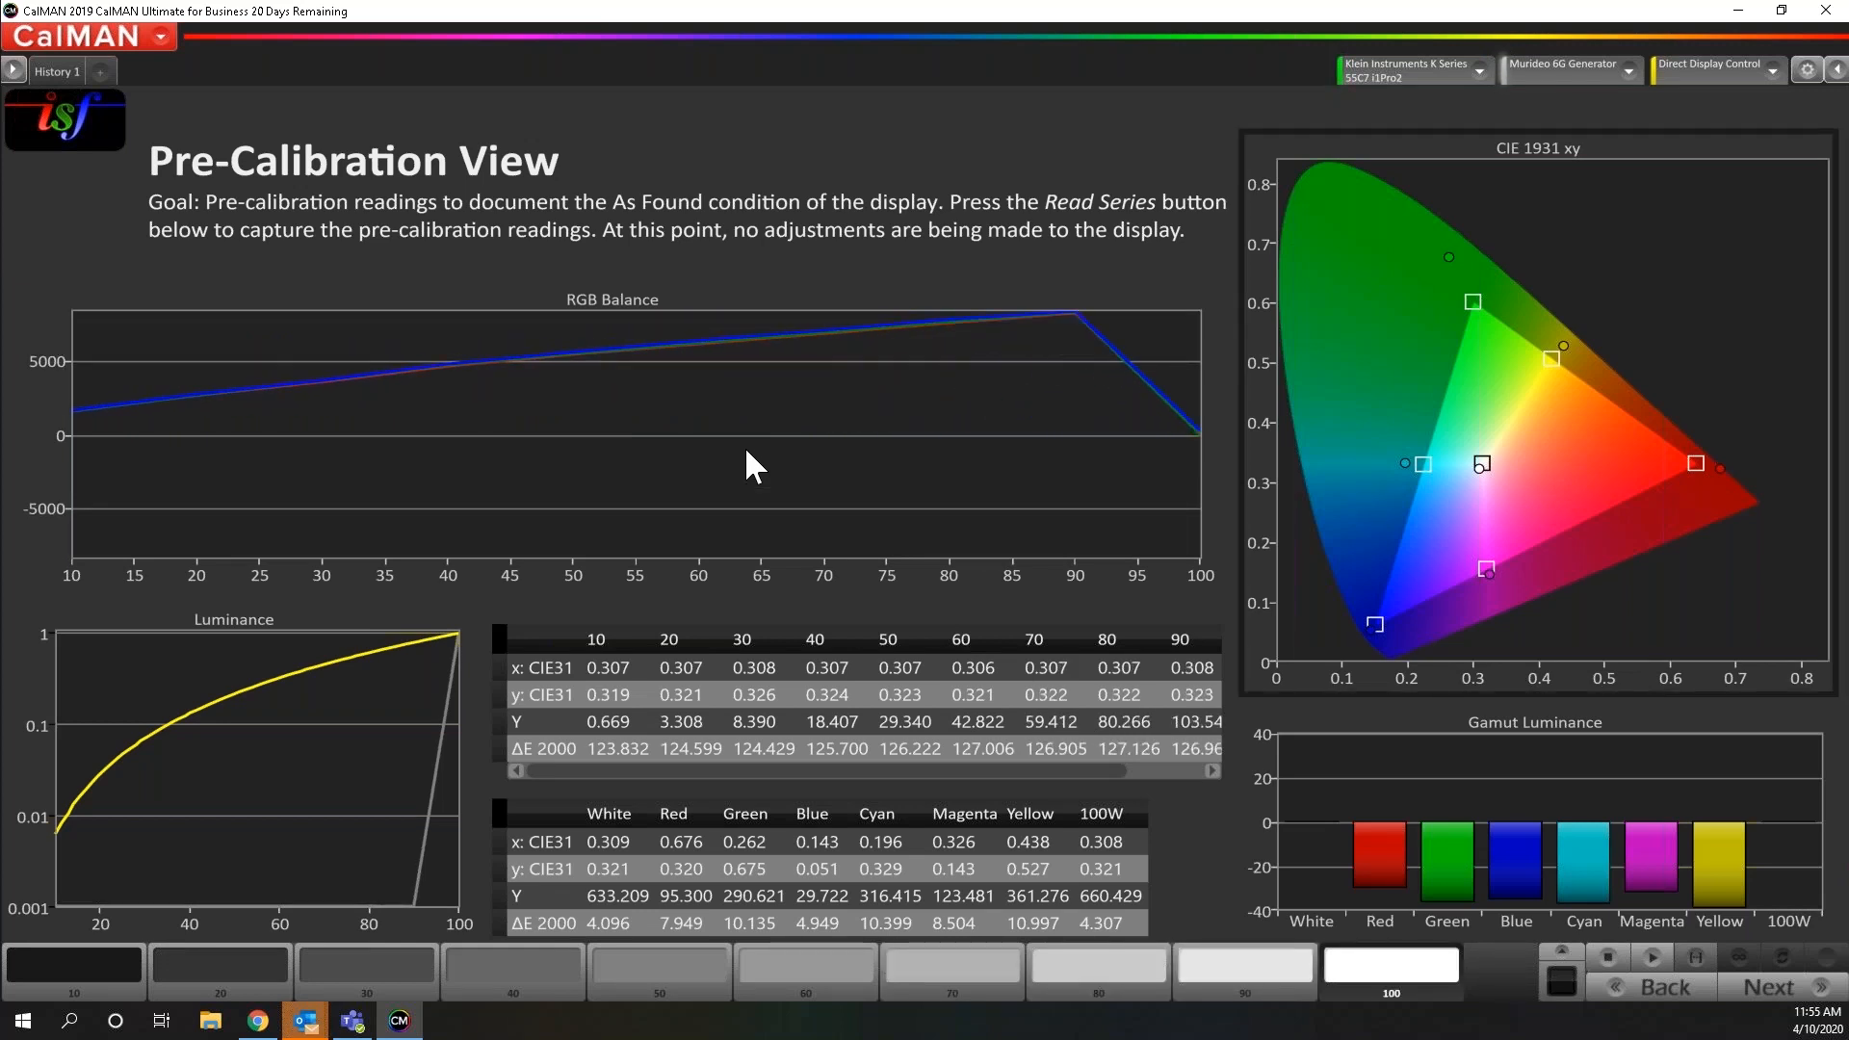
right_click(838, 441)
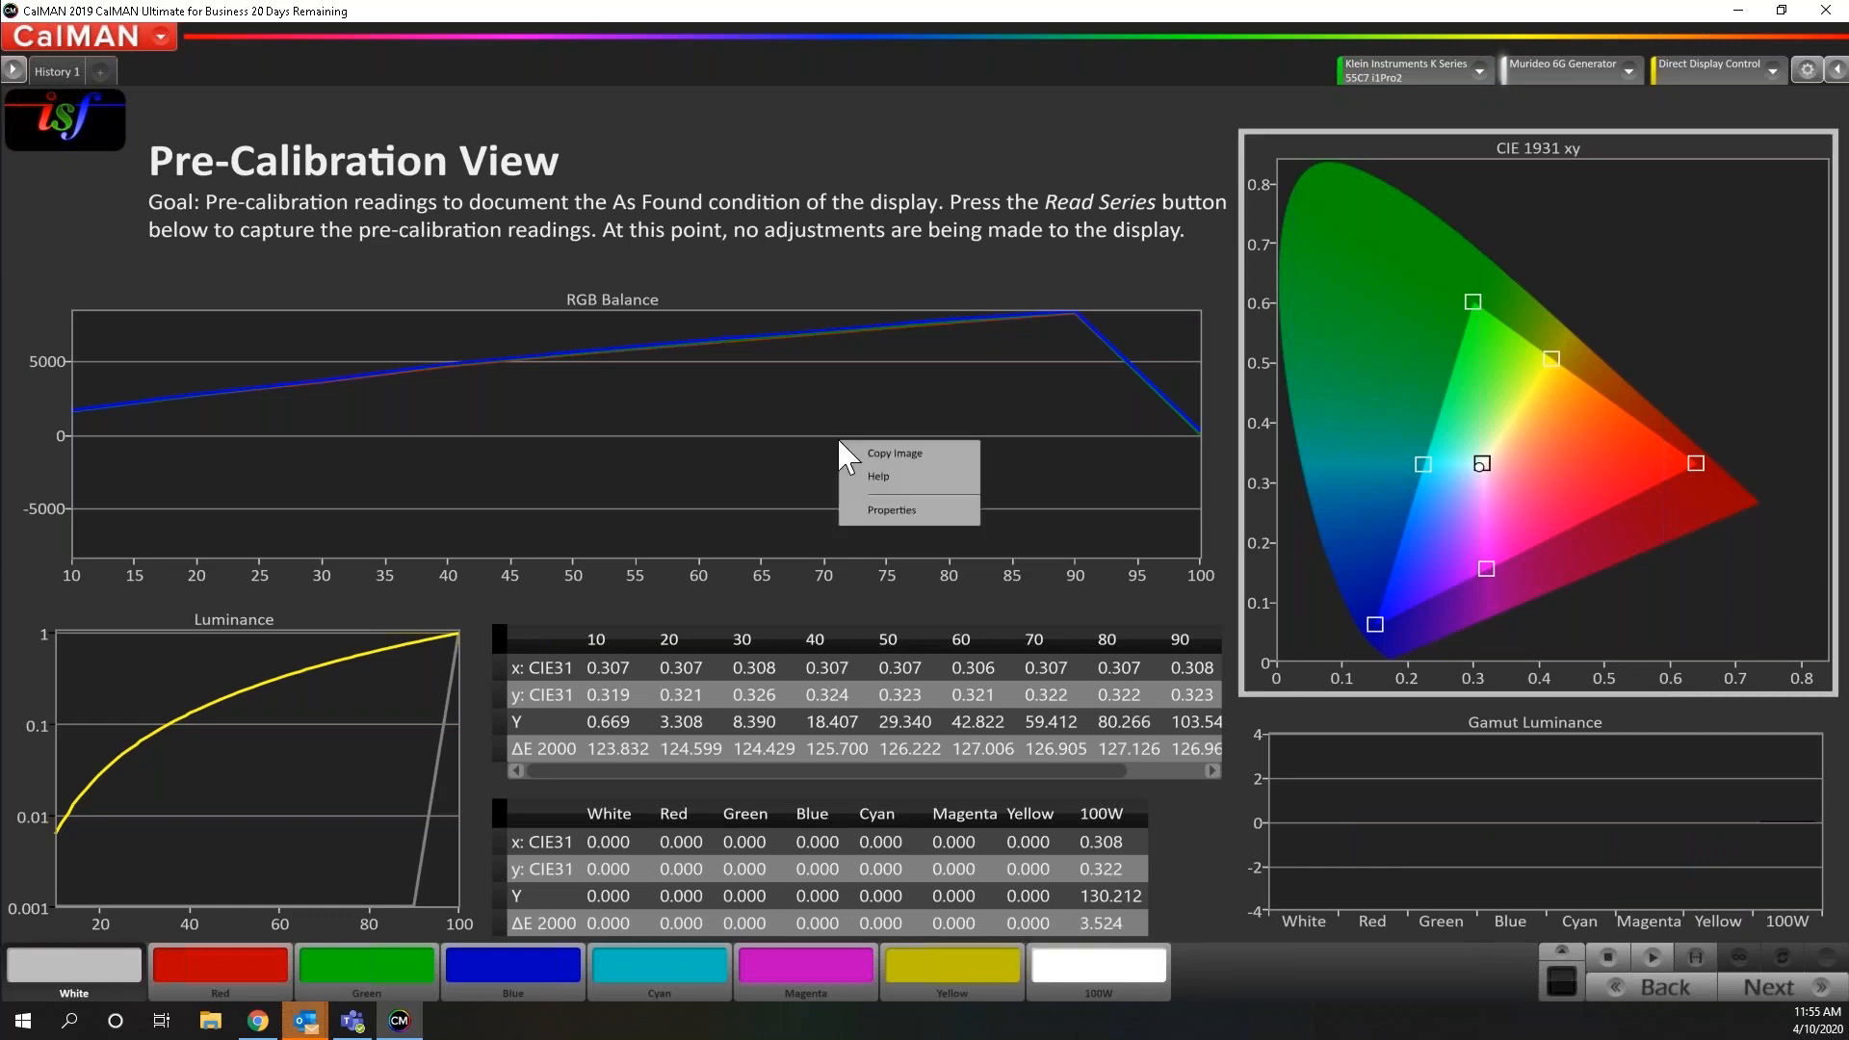
left_click(967, 769)
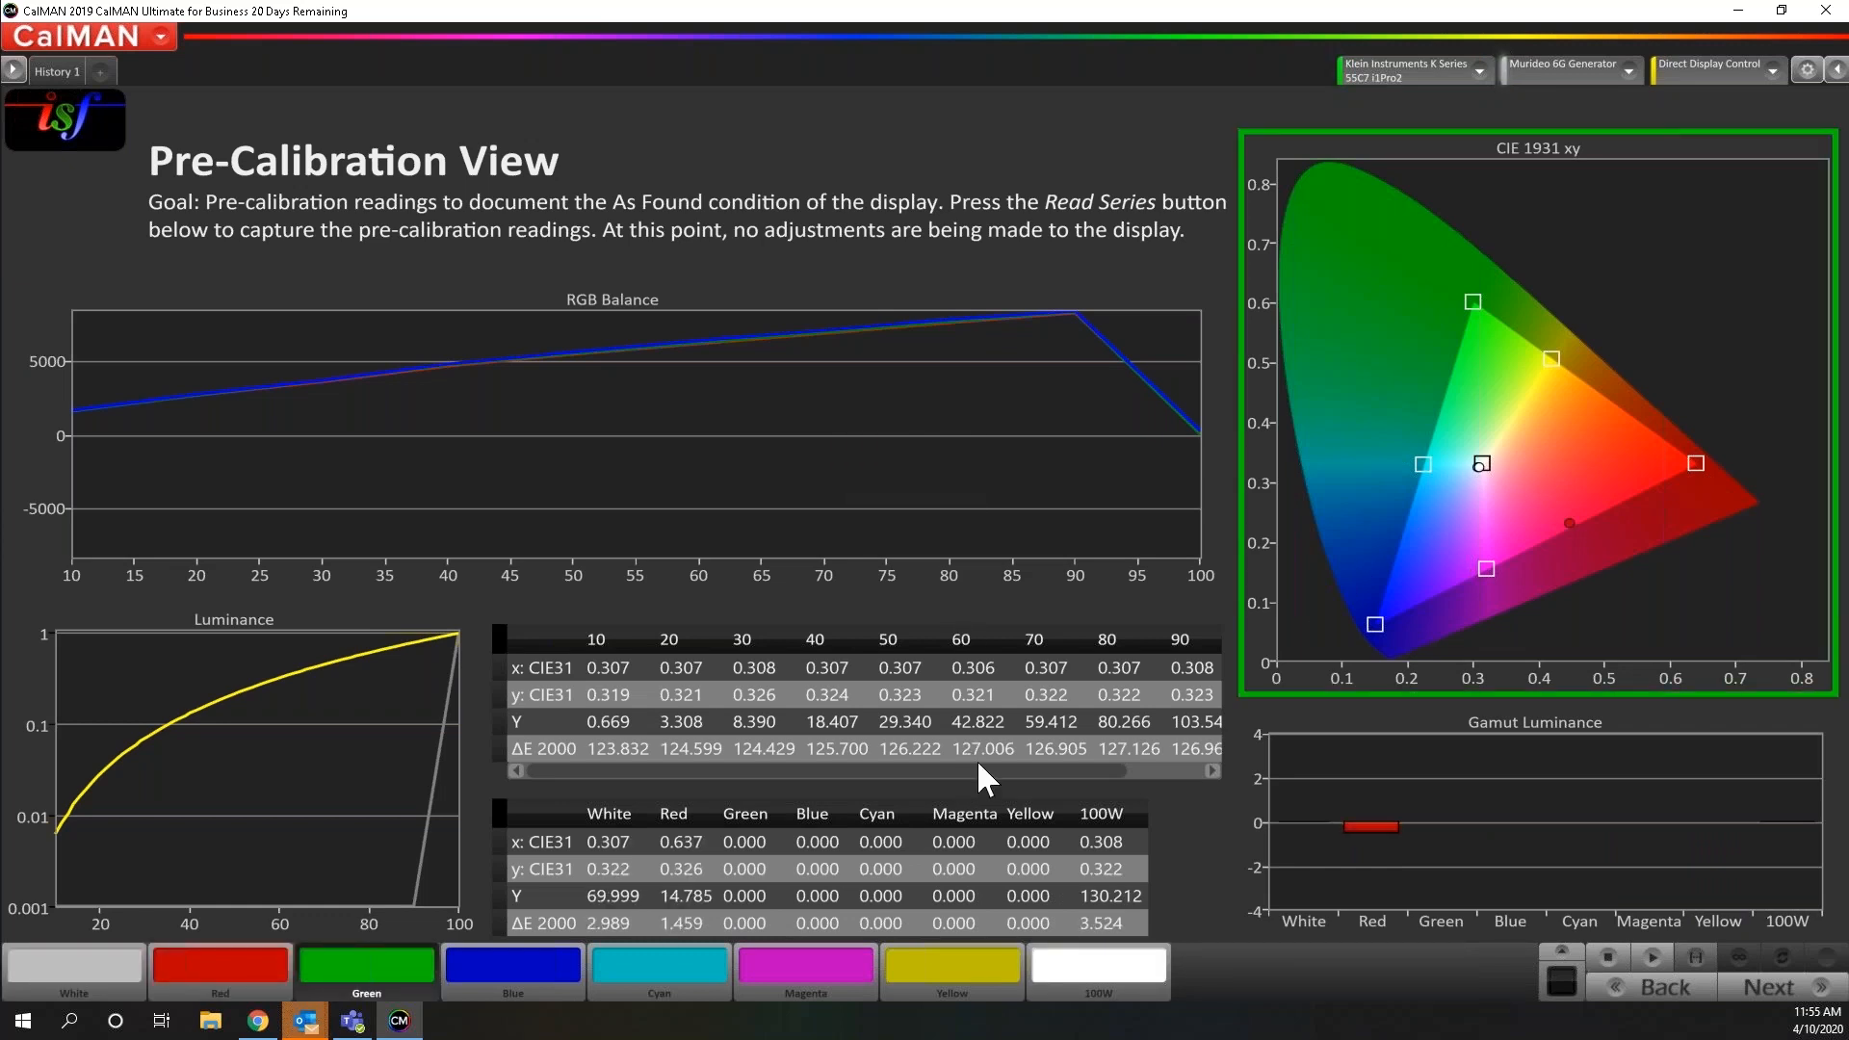
left_click_drag(977, 759, 1183, 780)
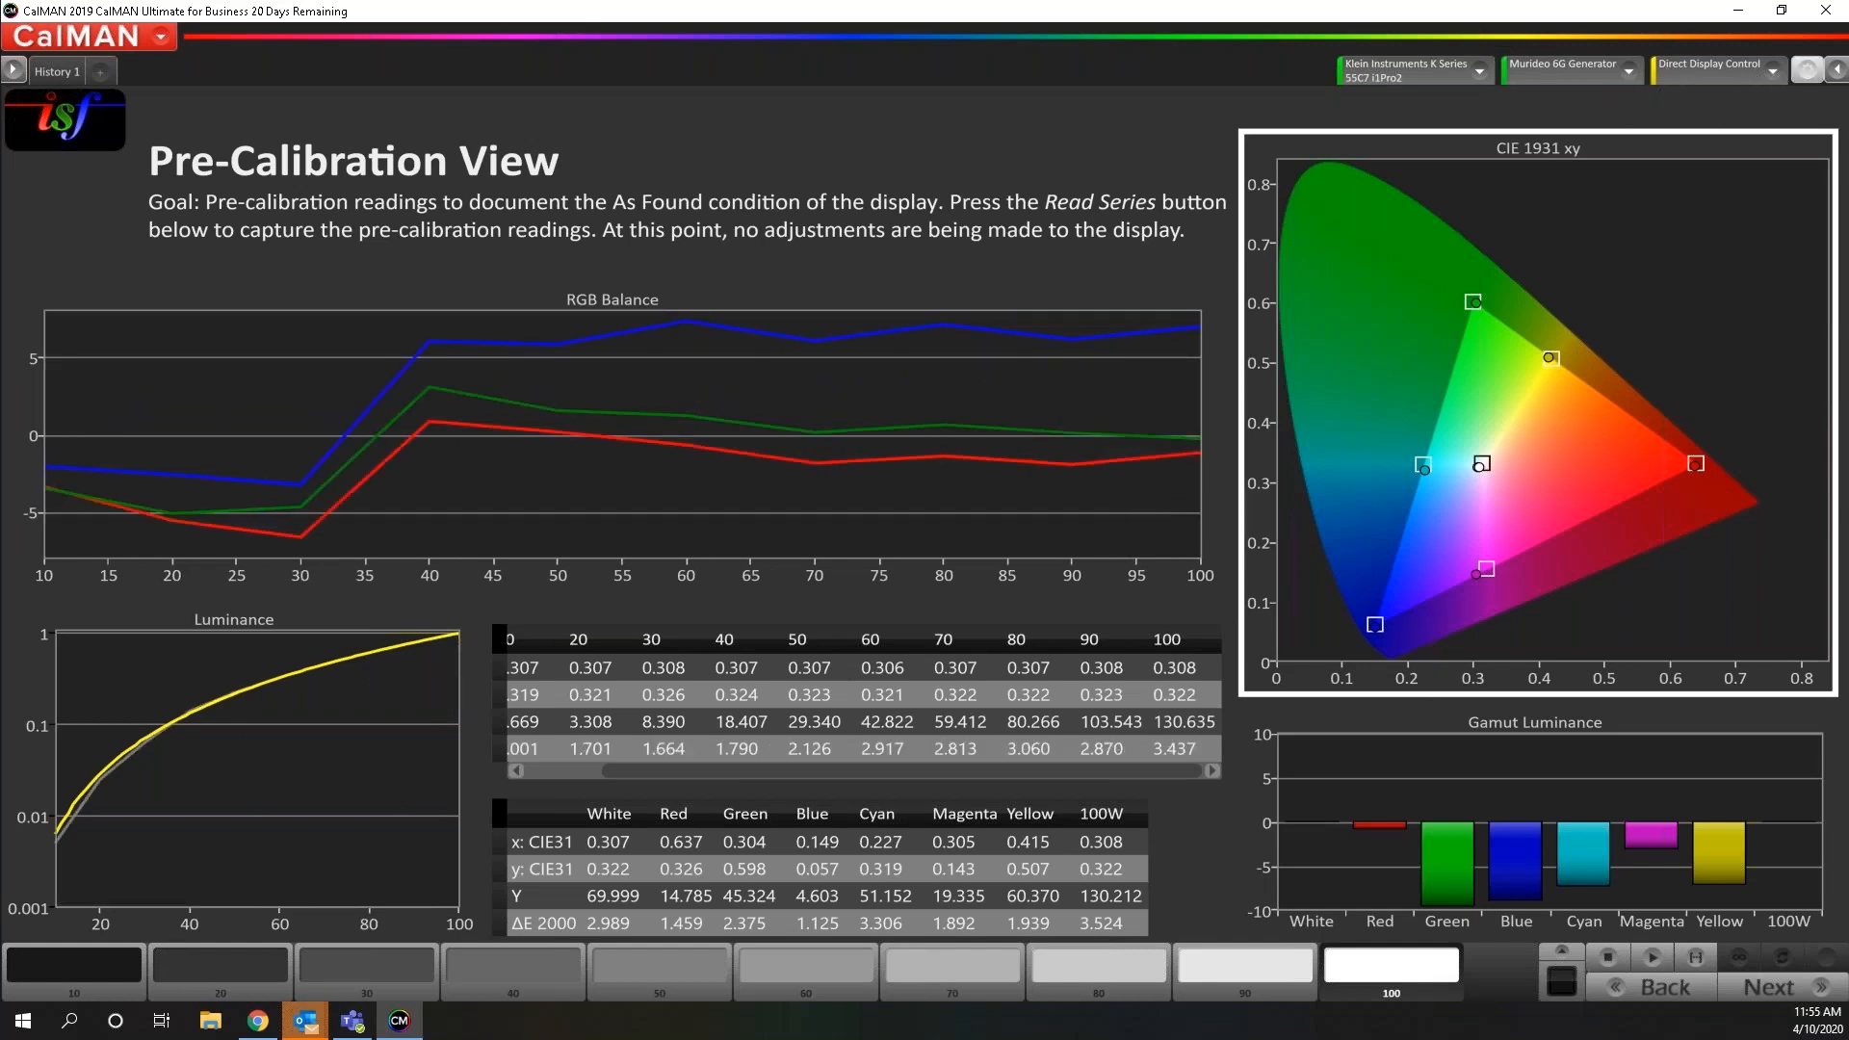
Review the Murideo 6G Generator source settings, including its HDR and Window Size options, and close them
left_click(1580, 75)
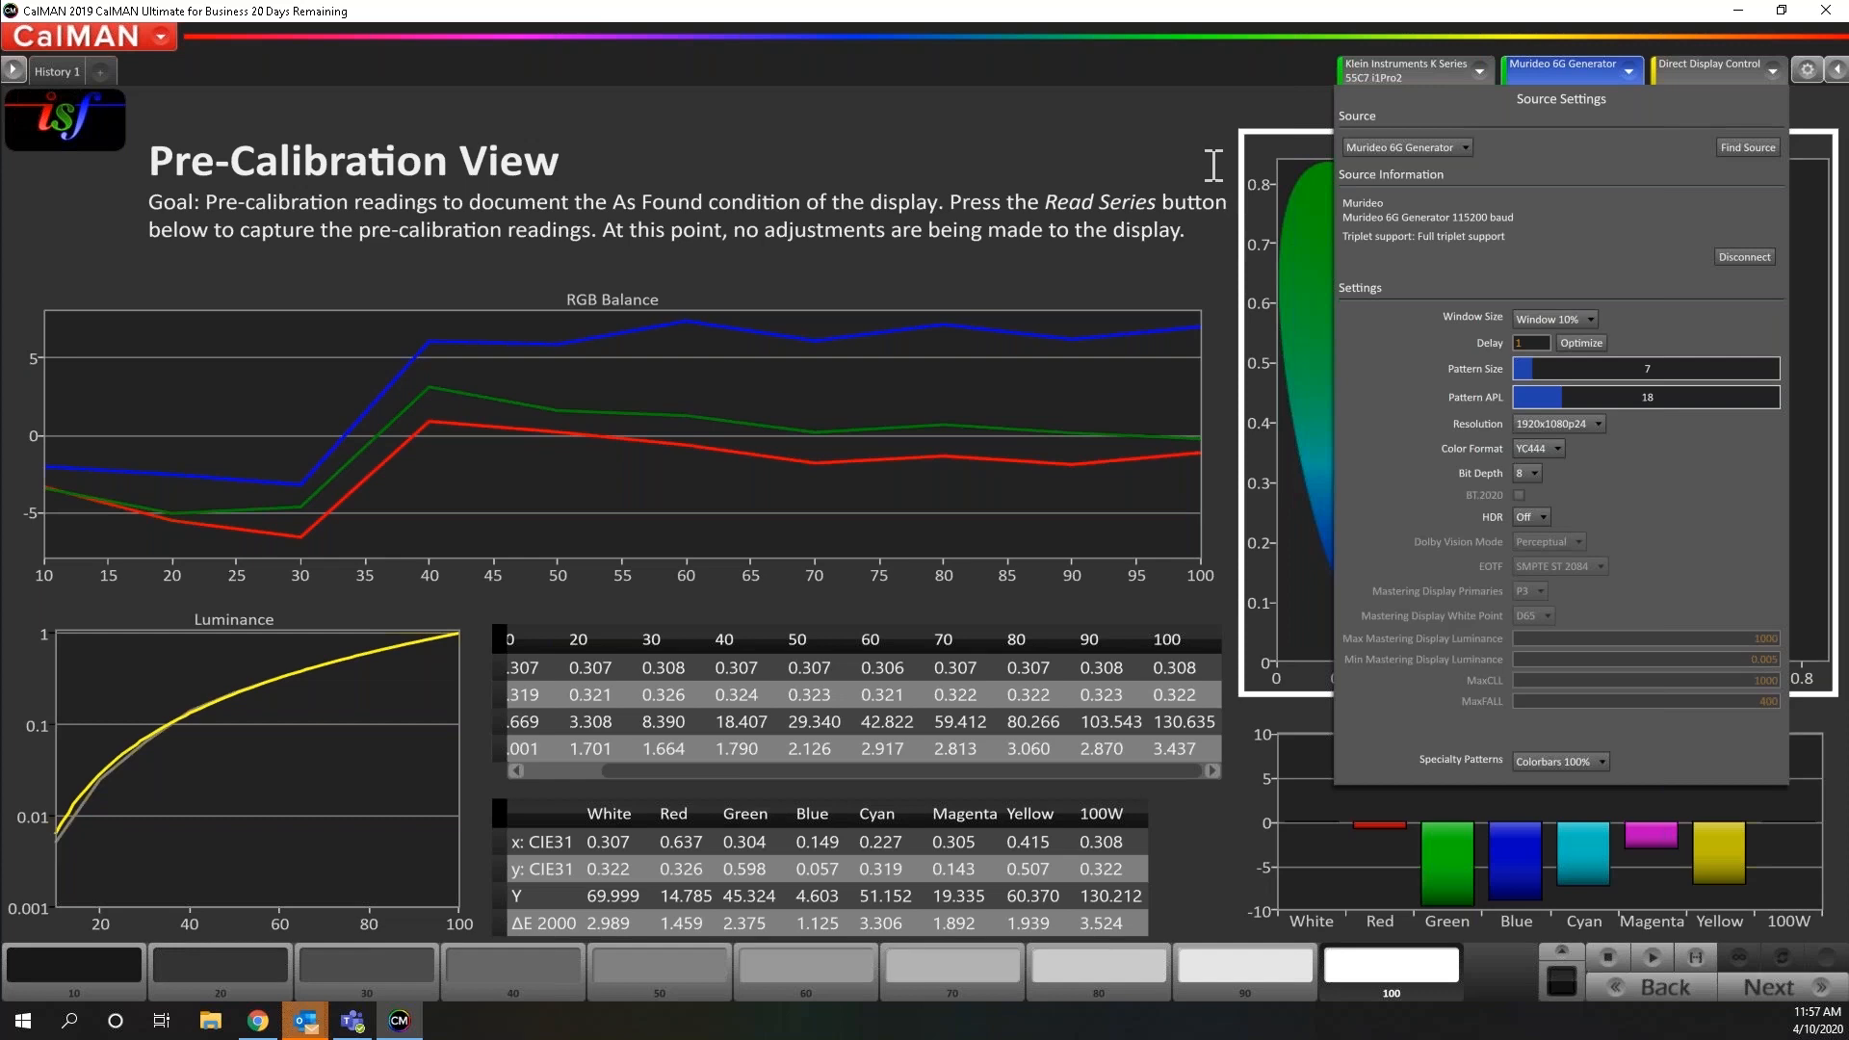
left_click(1556, 81)
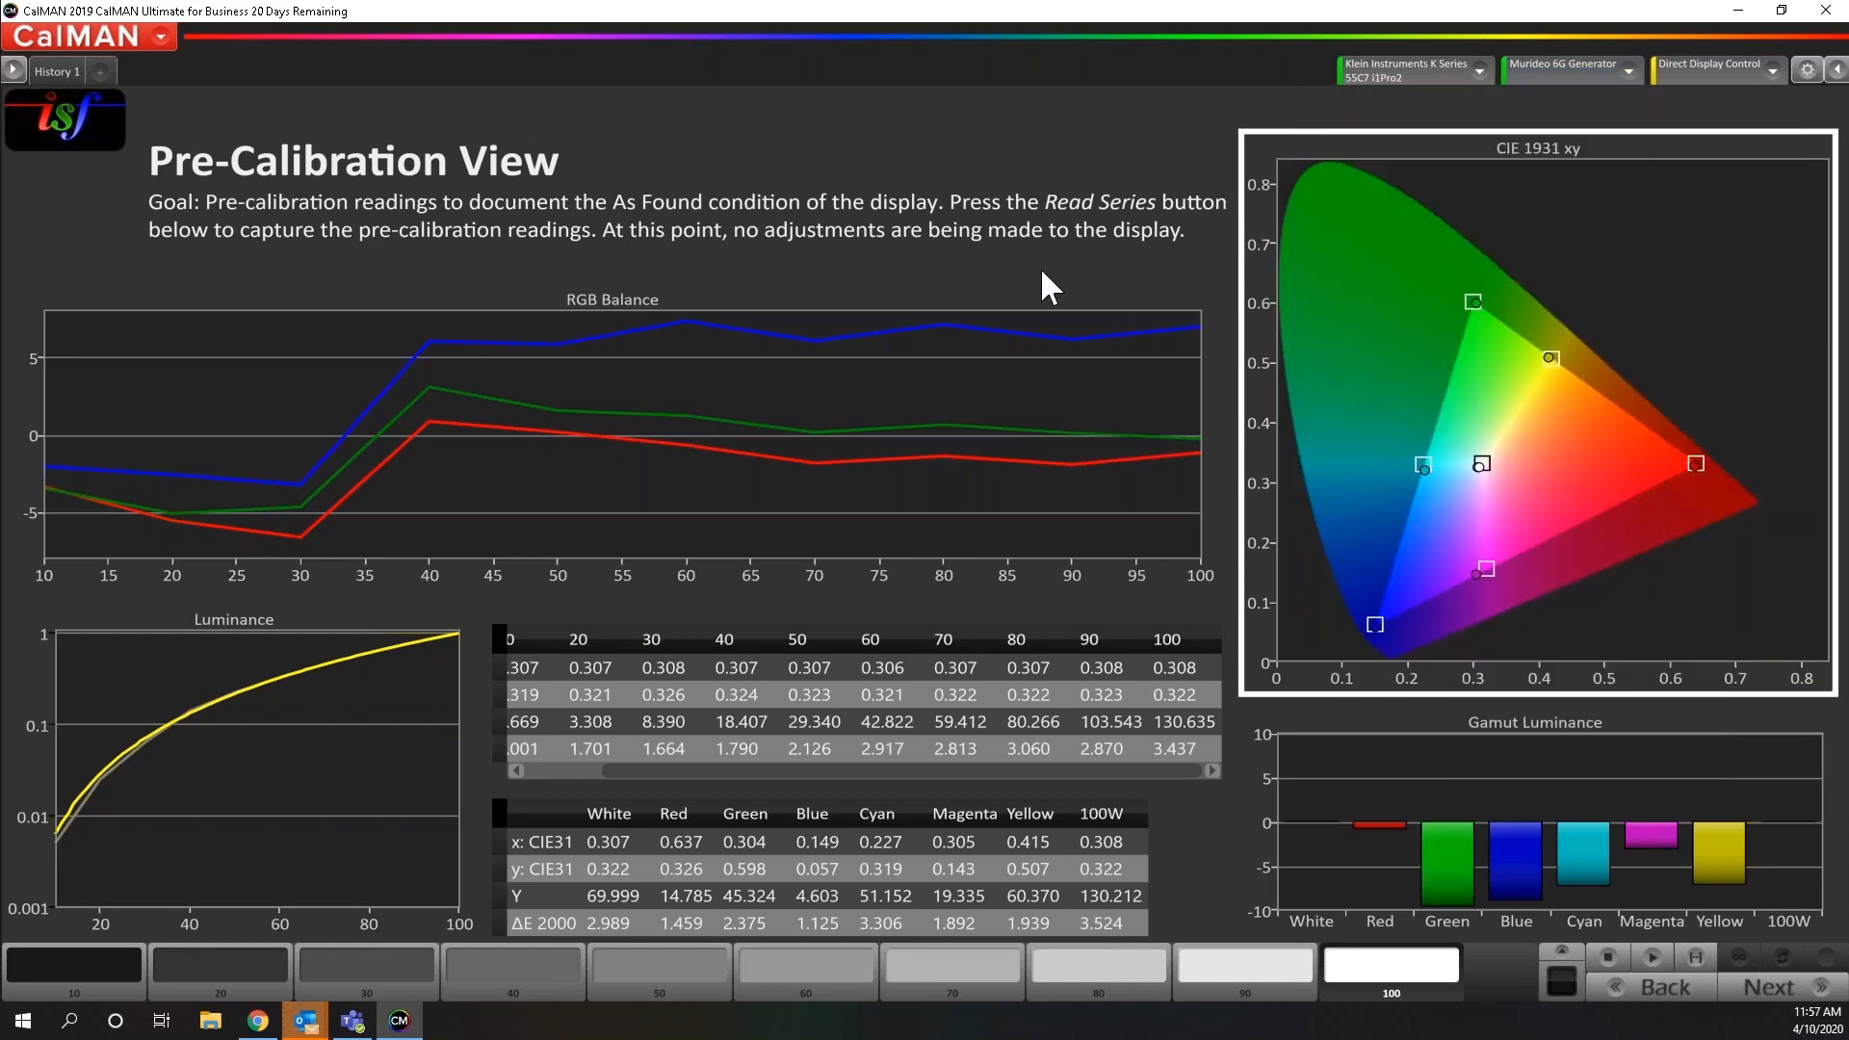
left_click(1536, 81)
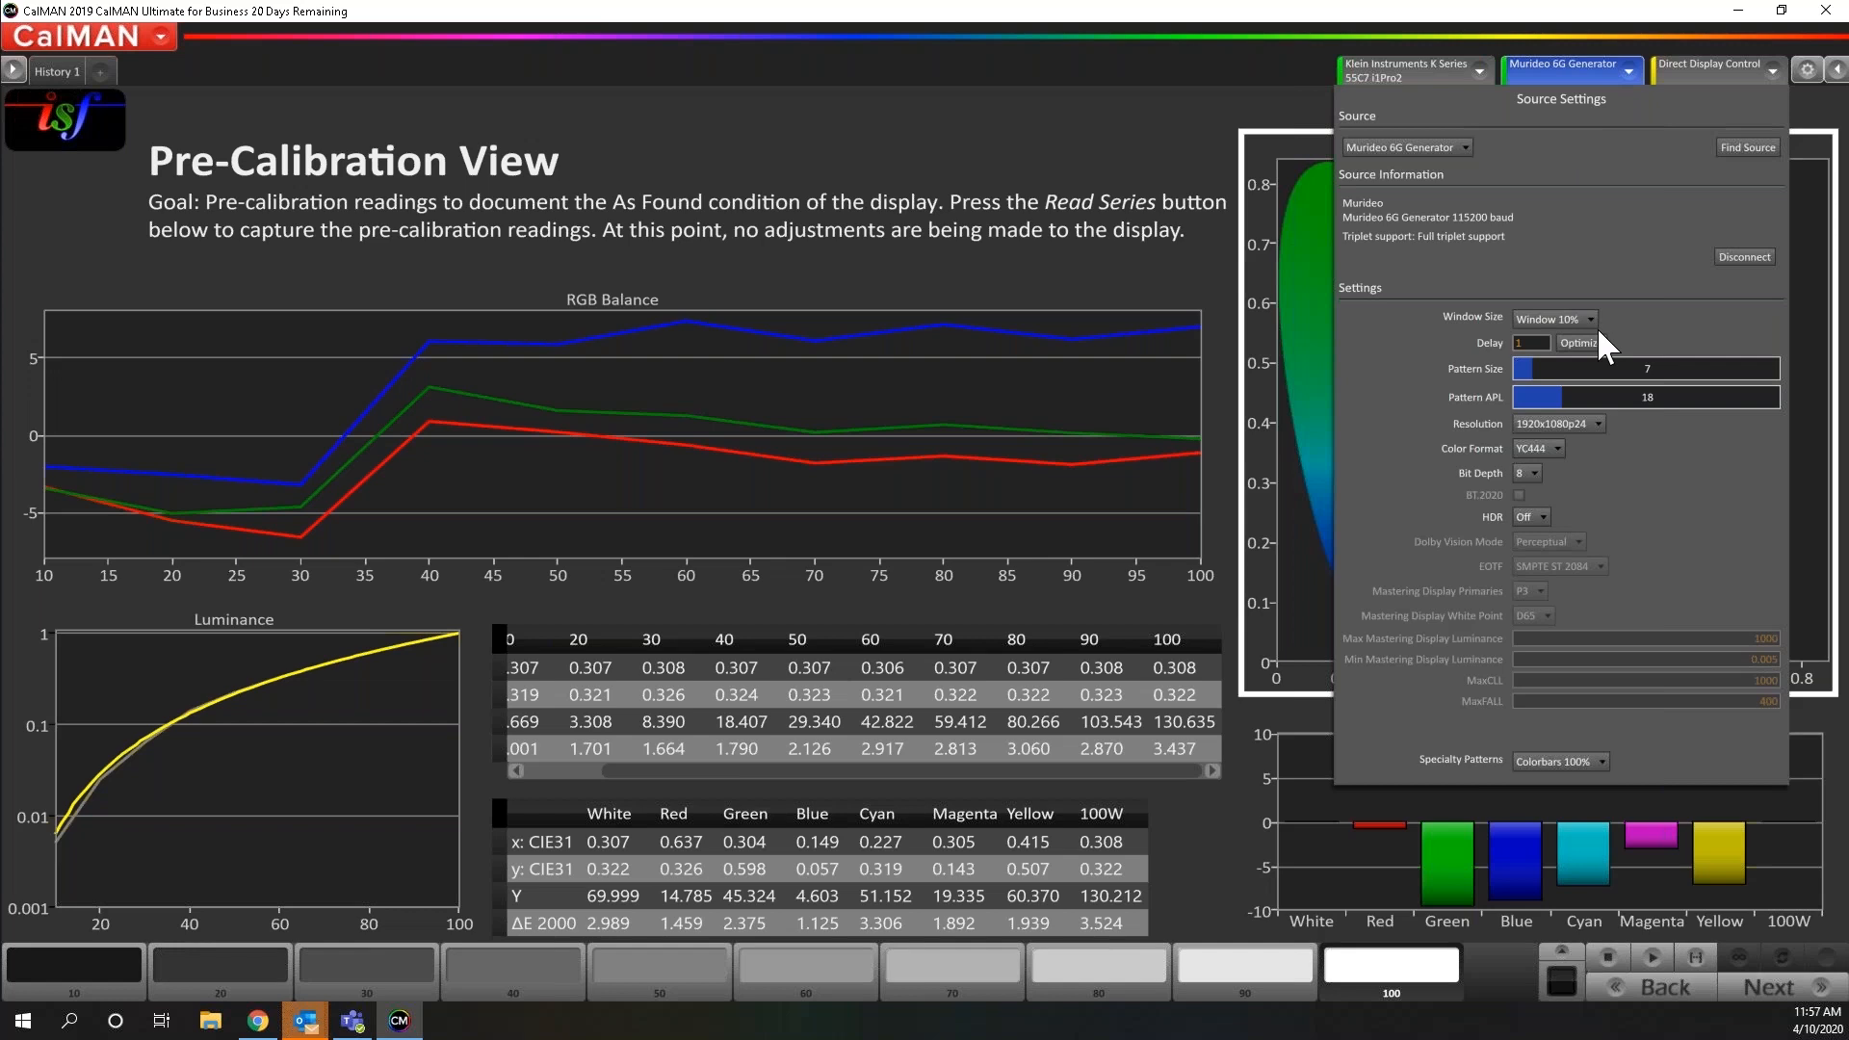
left_click(1160, 311)
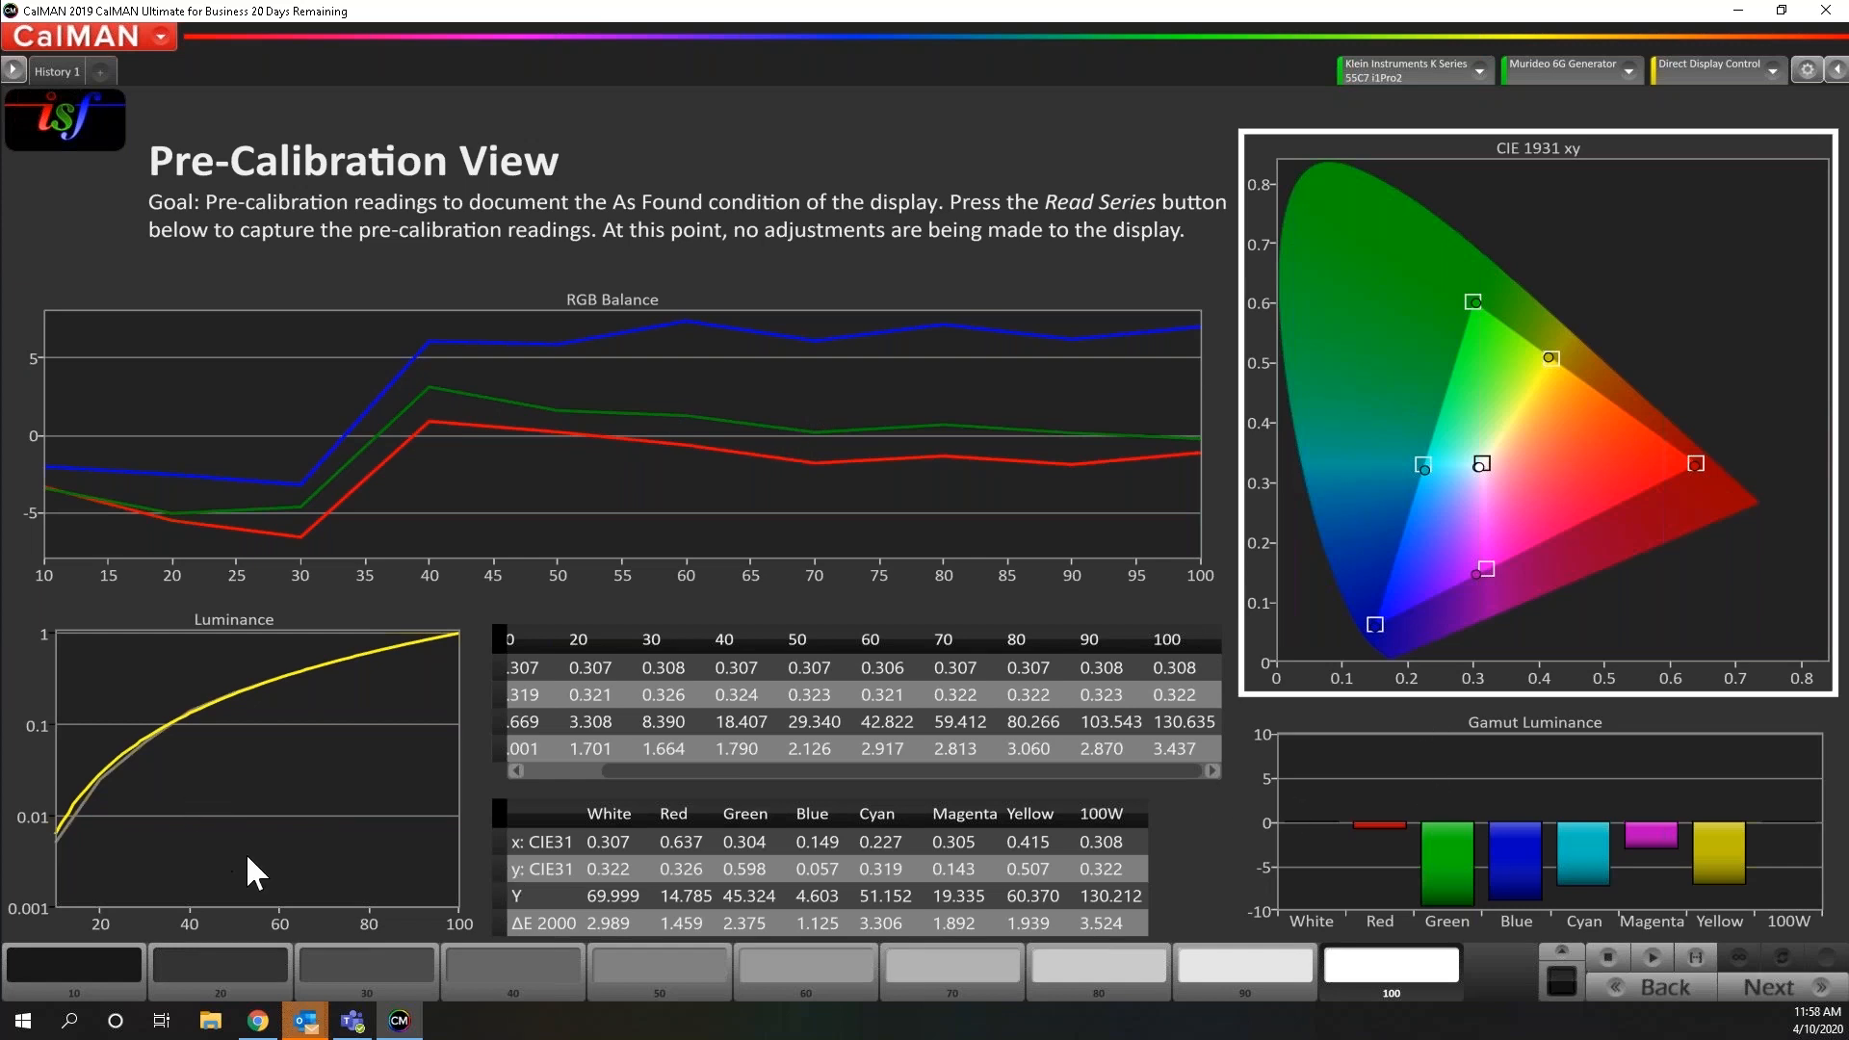
Turn off Scale Y 0-1 on the Luminance chart, use Auto Axis, try the Bar style and set the style to Column
right_click(249, 811)
left_click(303, 882)
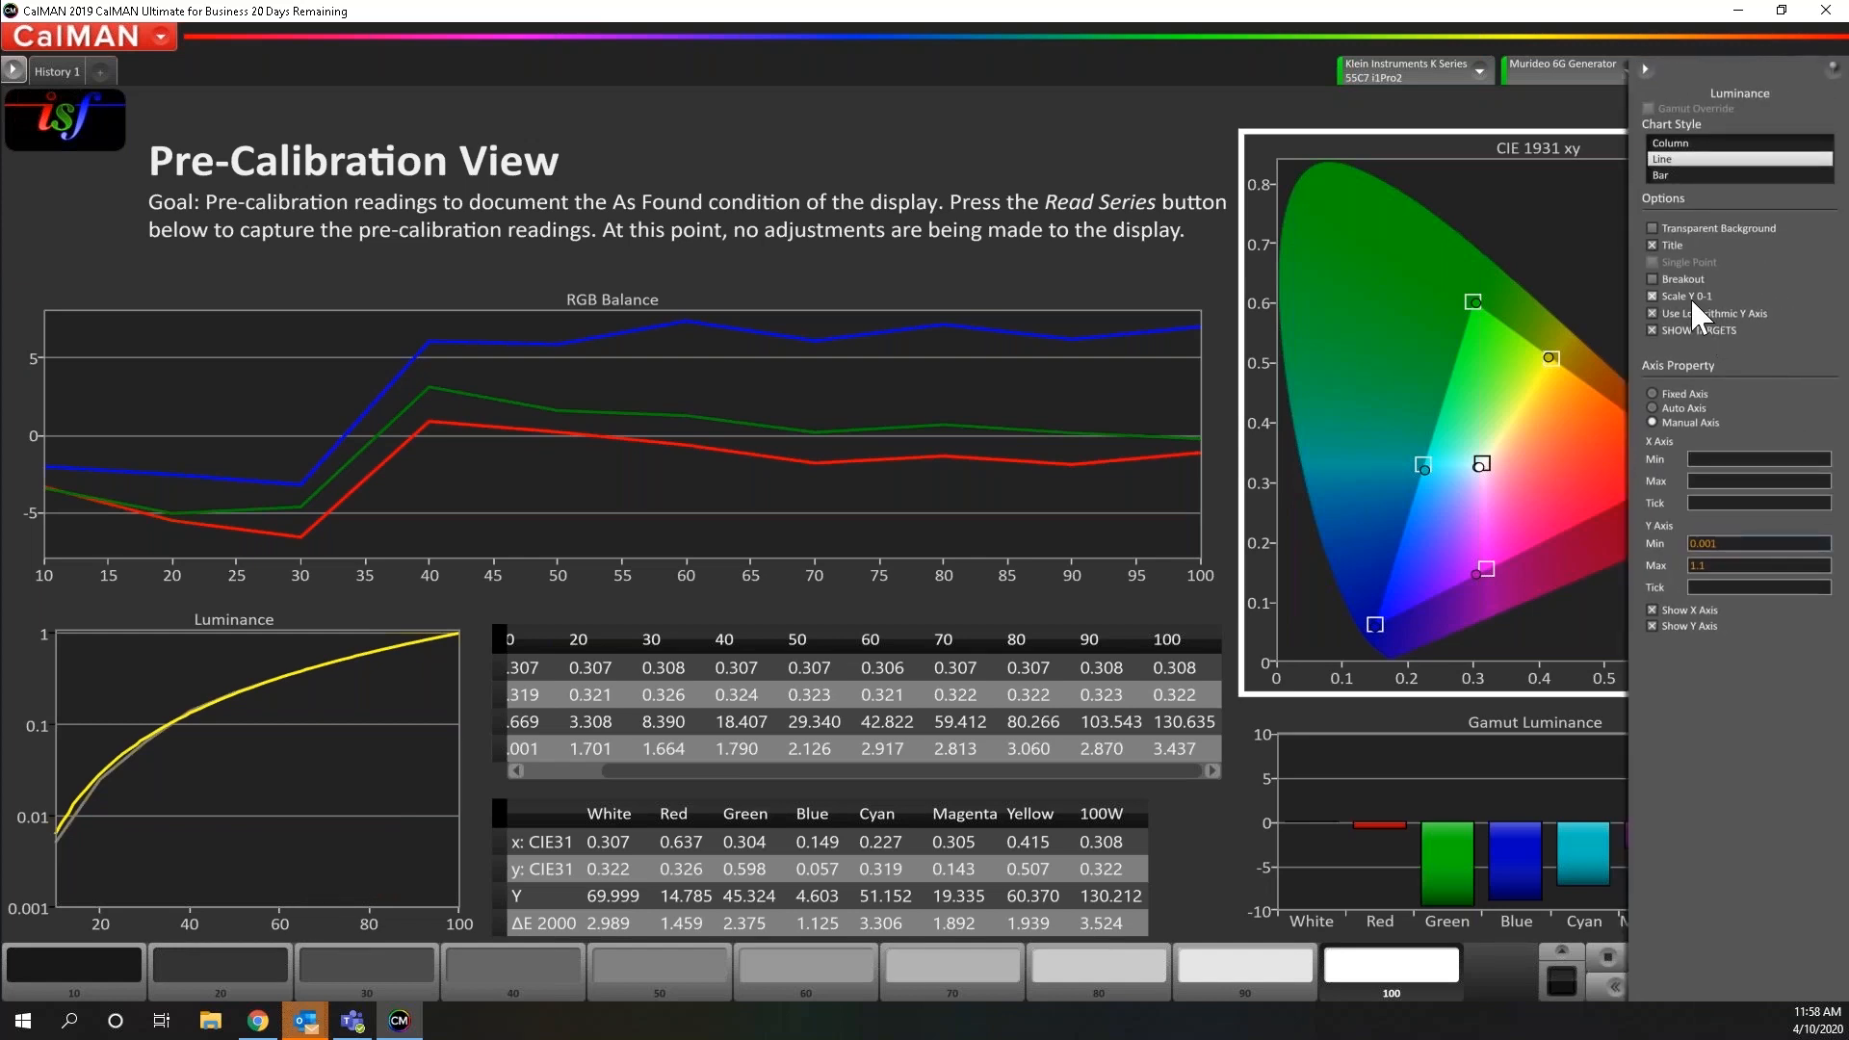
left_click(1690, 297)
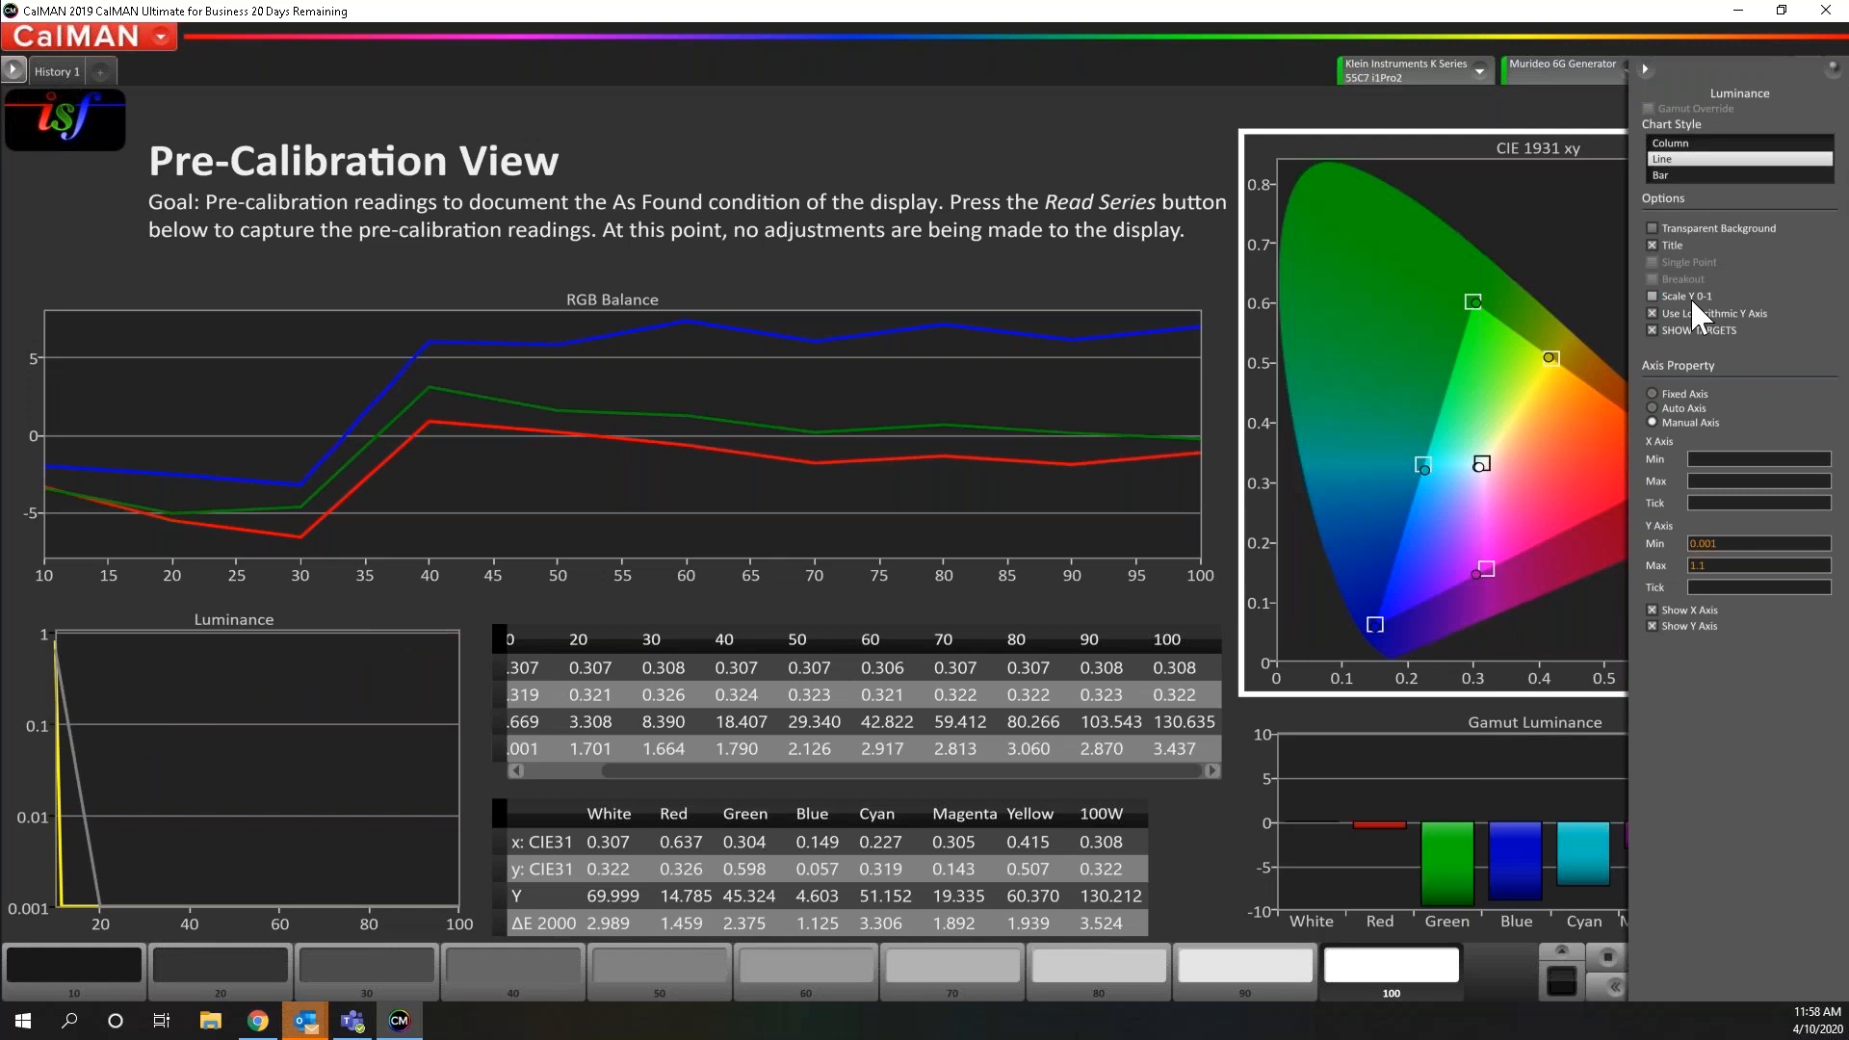
left_click(1681, 406)
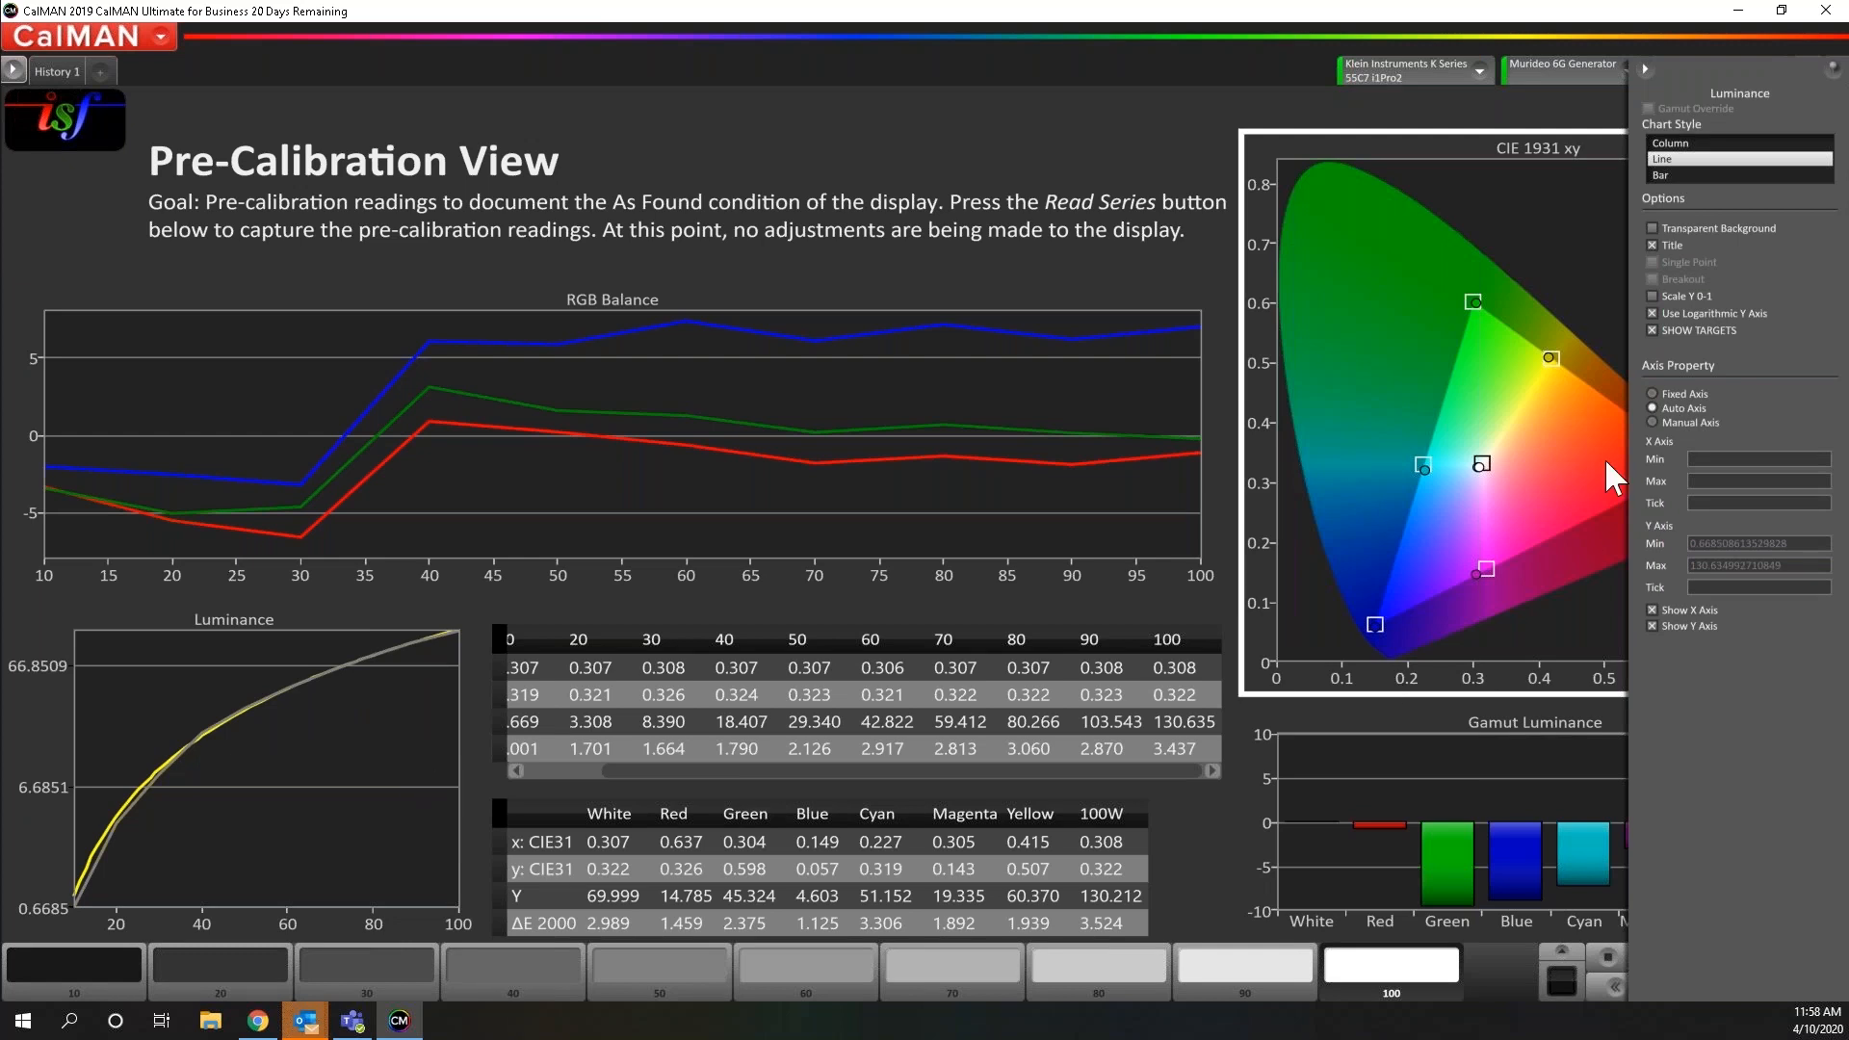
left_click(1668, 175)
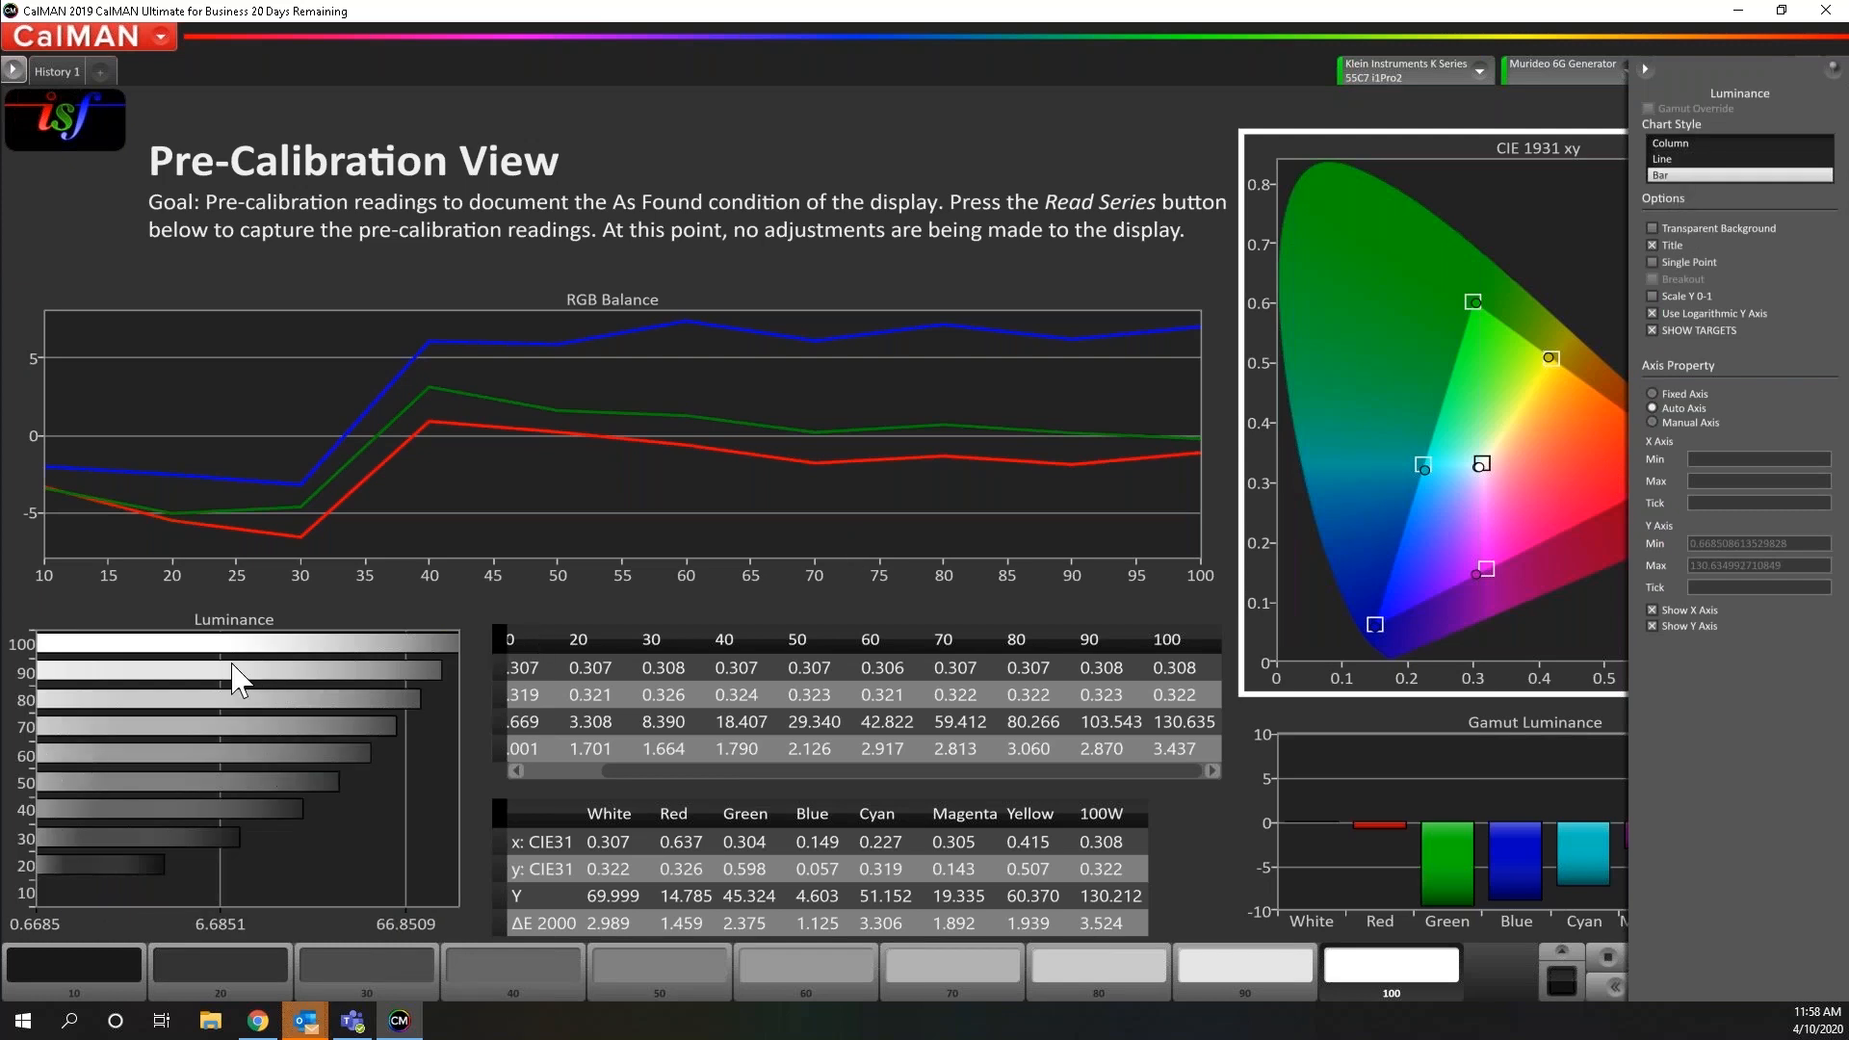
left_click(1660, 145)
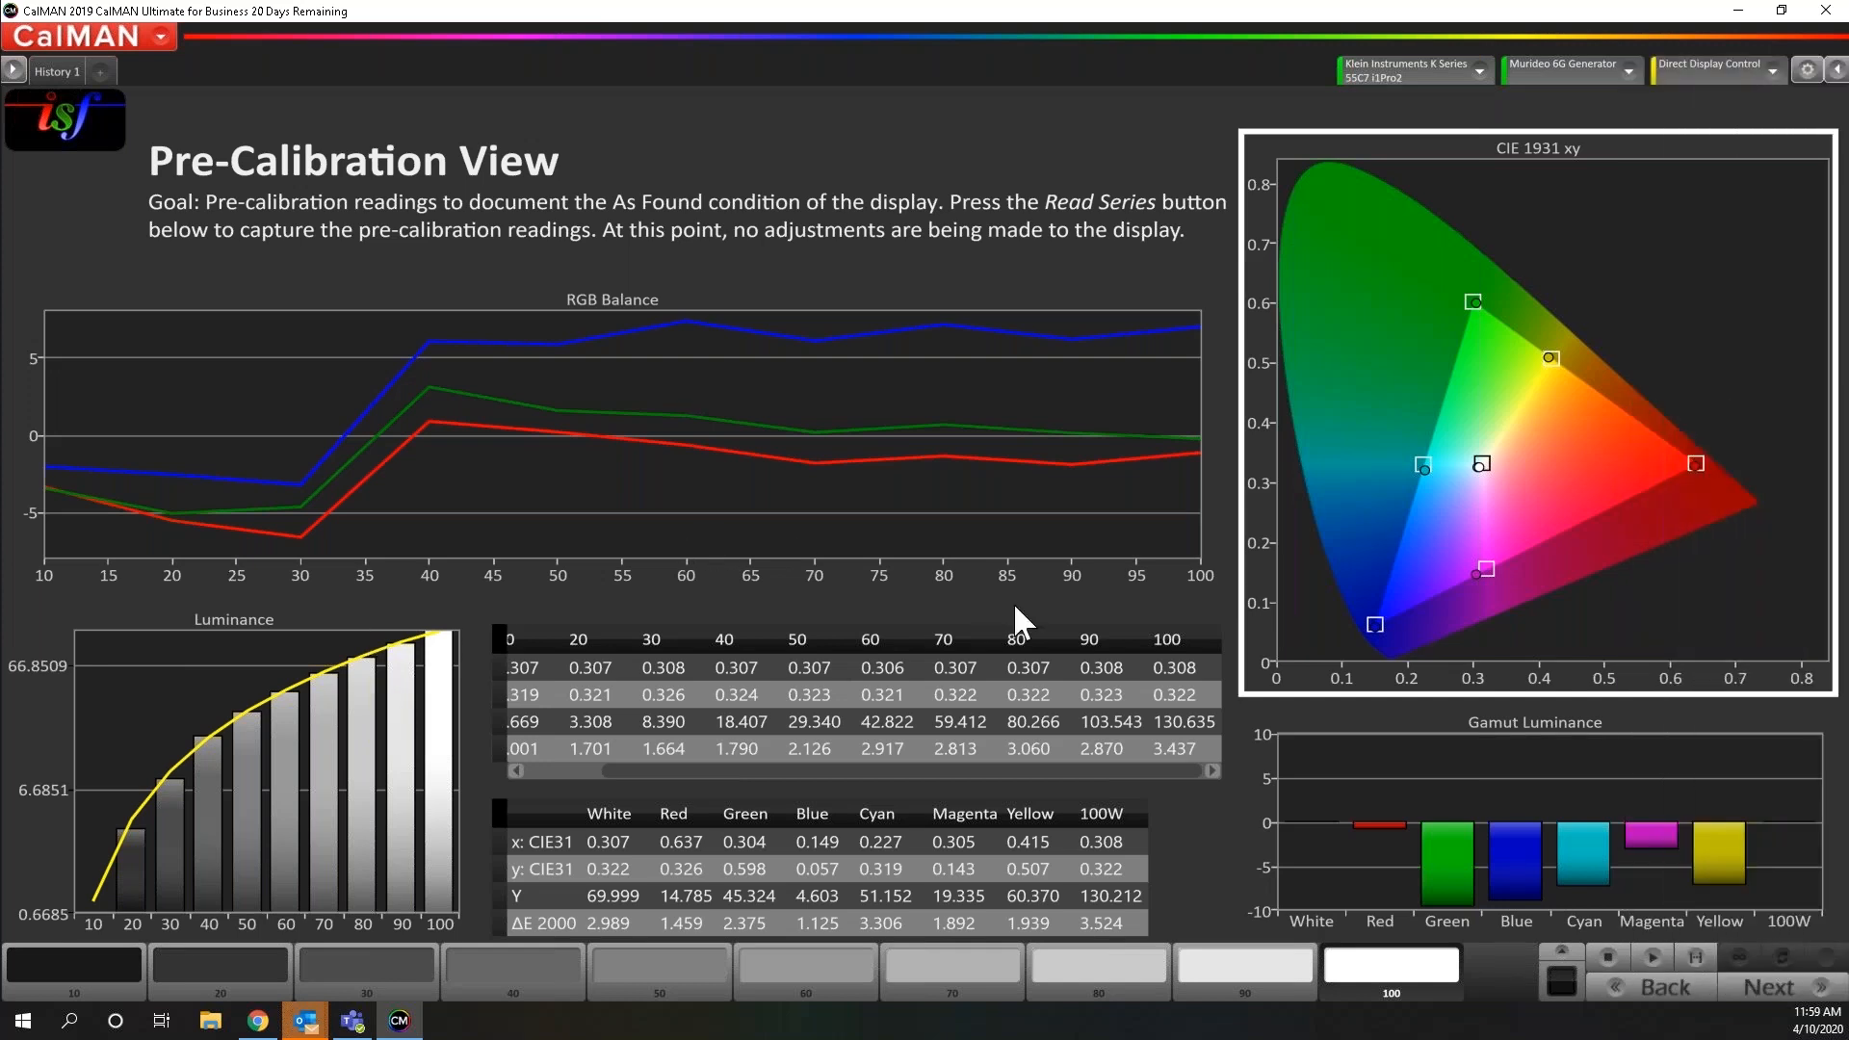
Select individual grayscale patches and take new readings of the 60 and 100 levels
mouse_move(1598, 841)
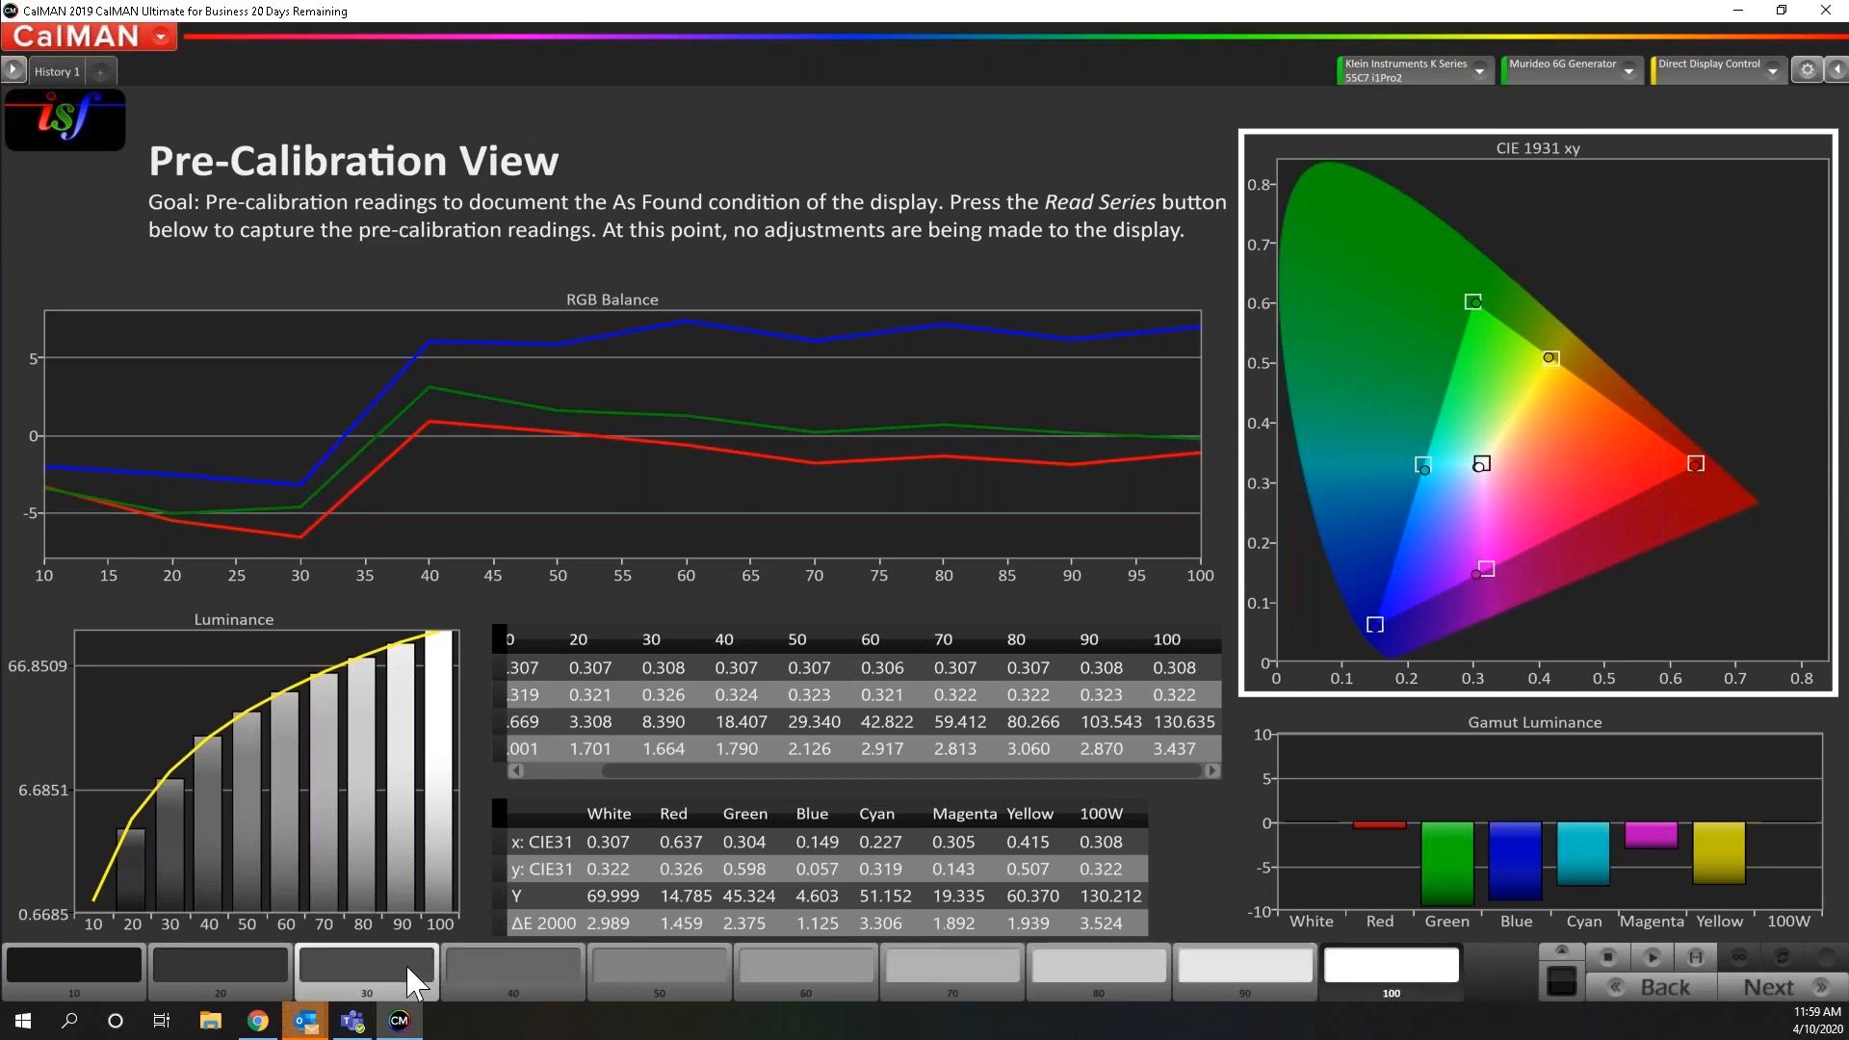
left_click(327, 973)
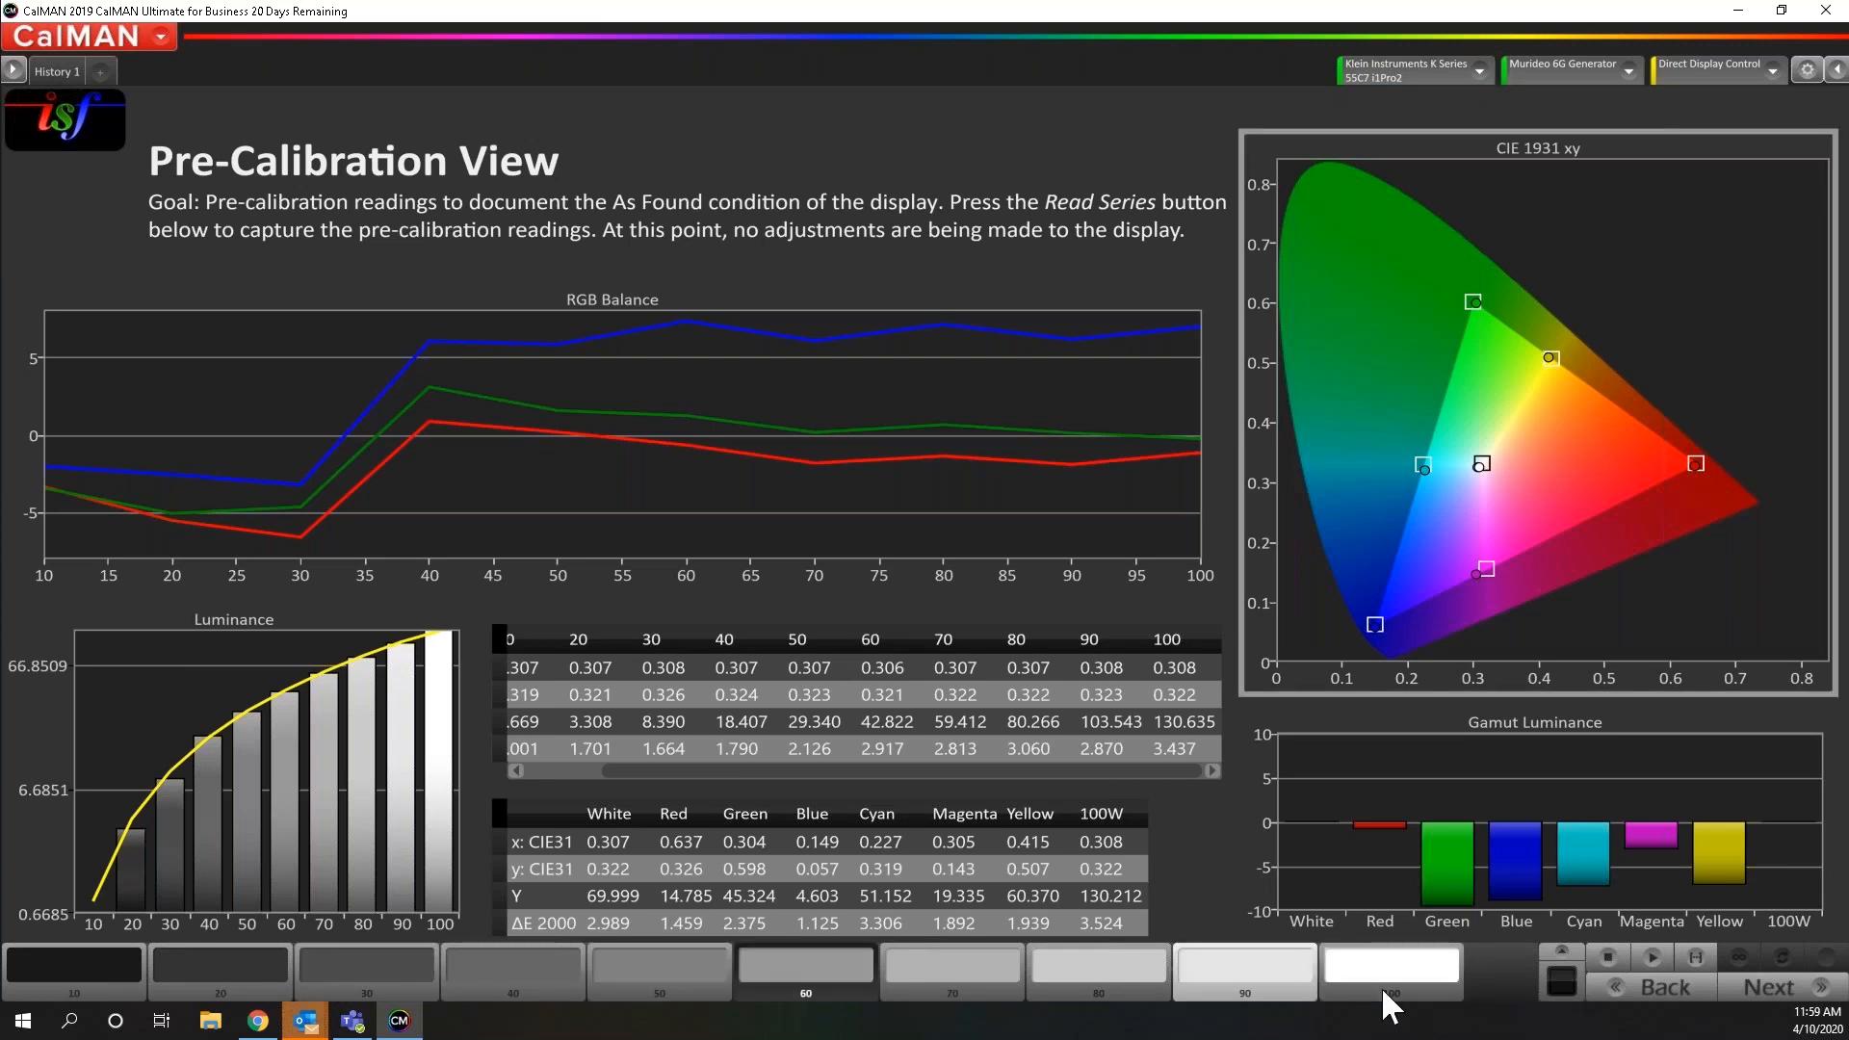
left_click(1658, 953)
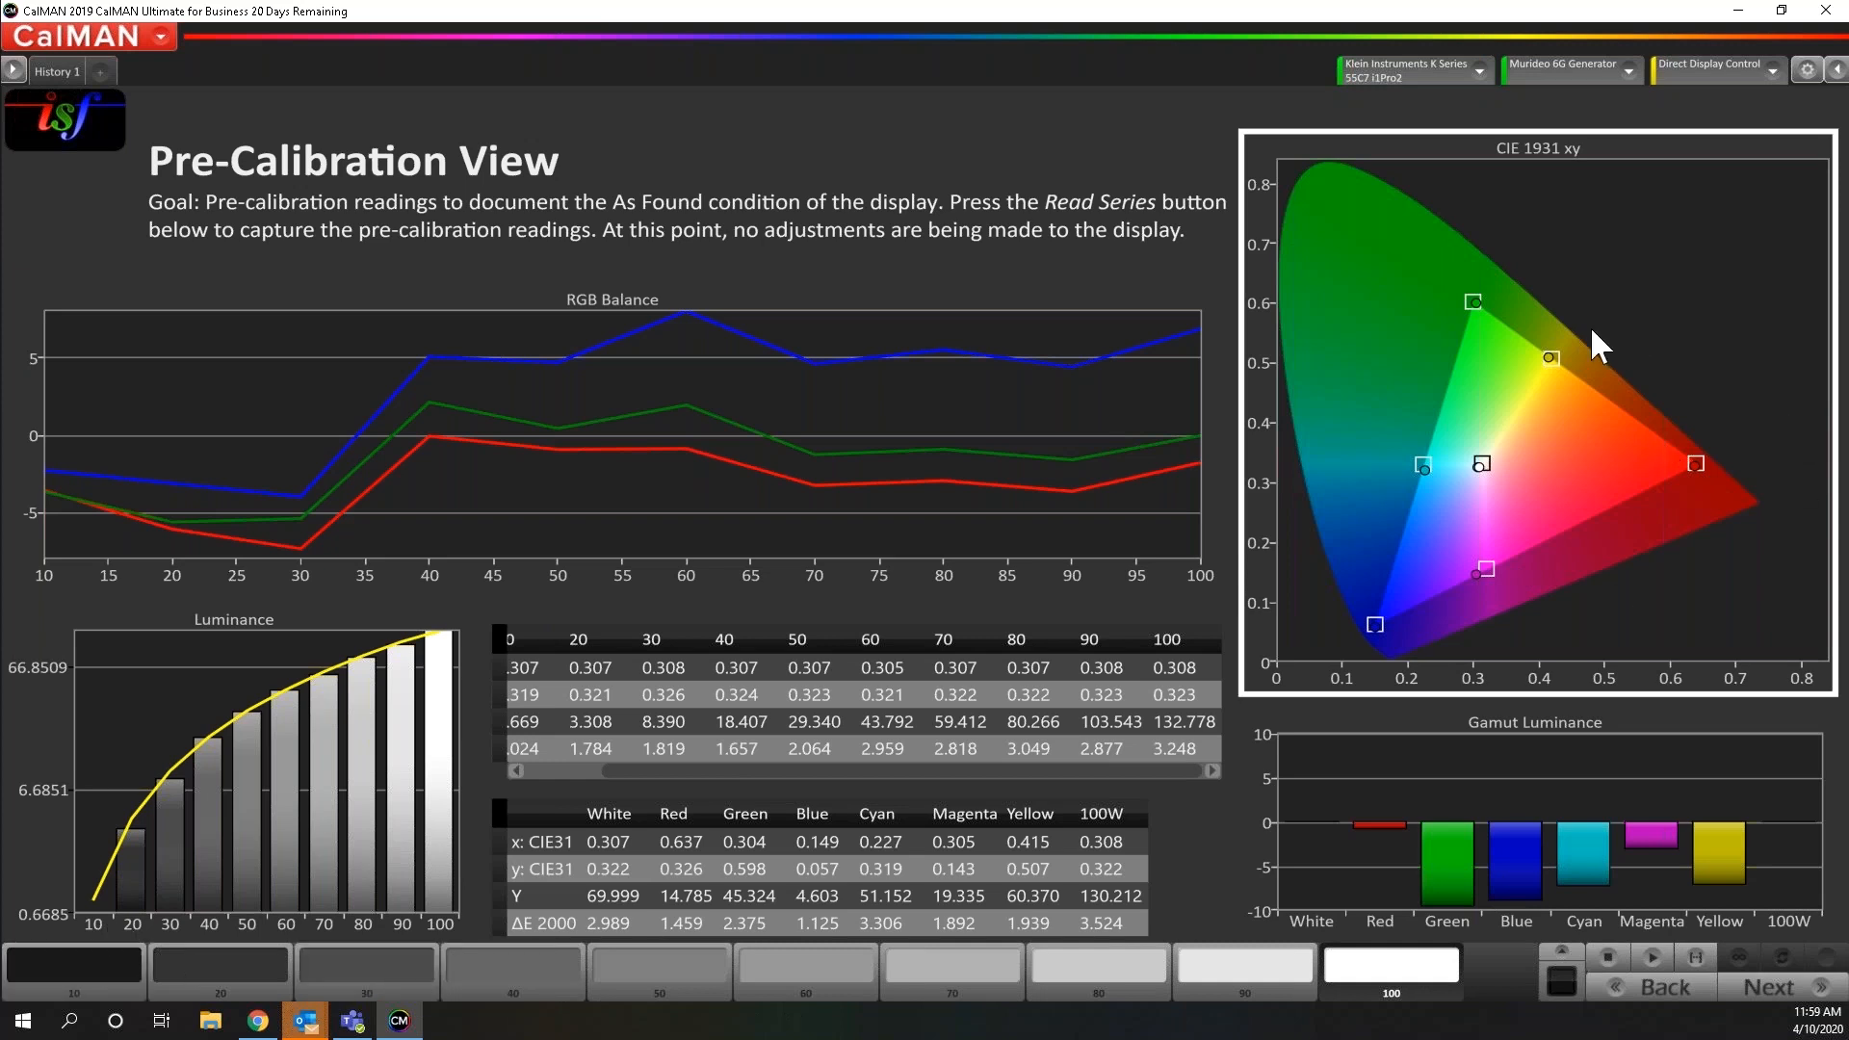
Switch between the color and grayscale pattern series from the charts and display the Magenta, Yellow and Red patches
left_click(1567, 369)
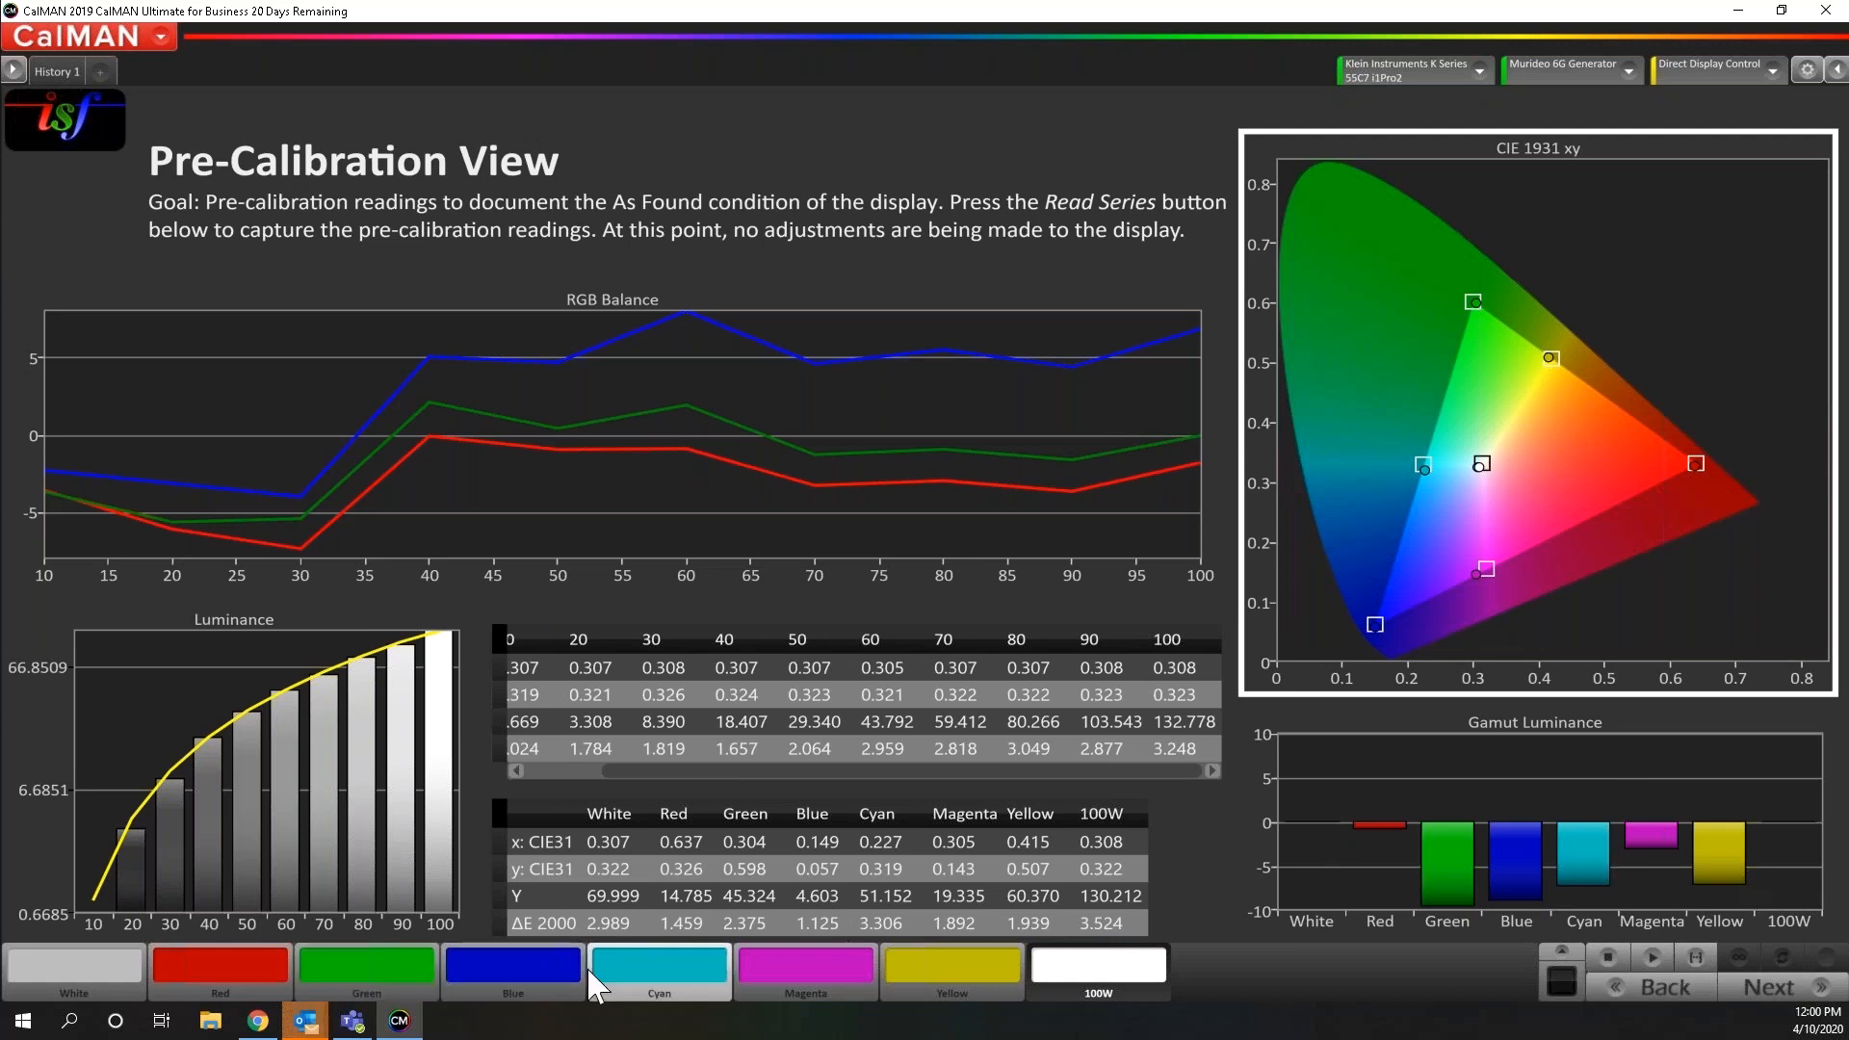
left_click(770, 971)
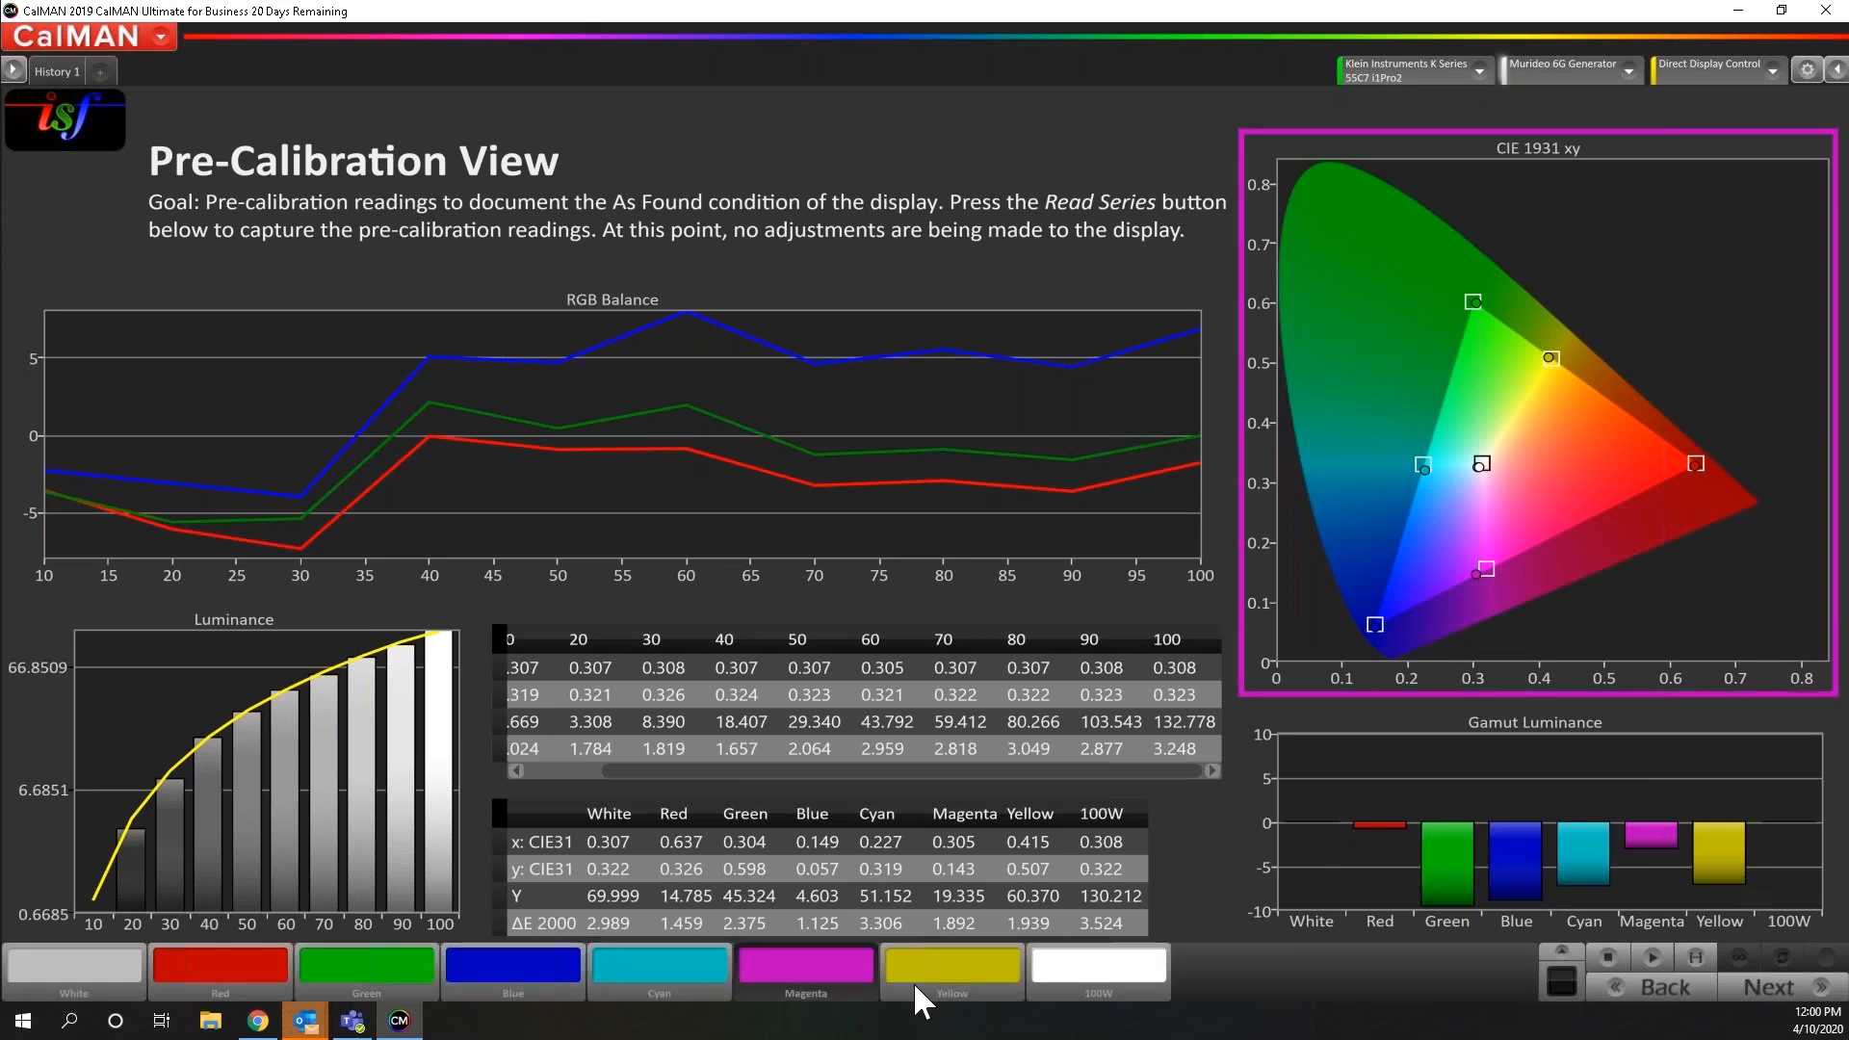
left_click(922, 979)
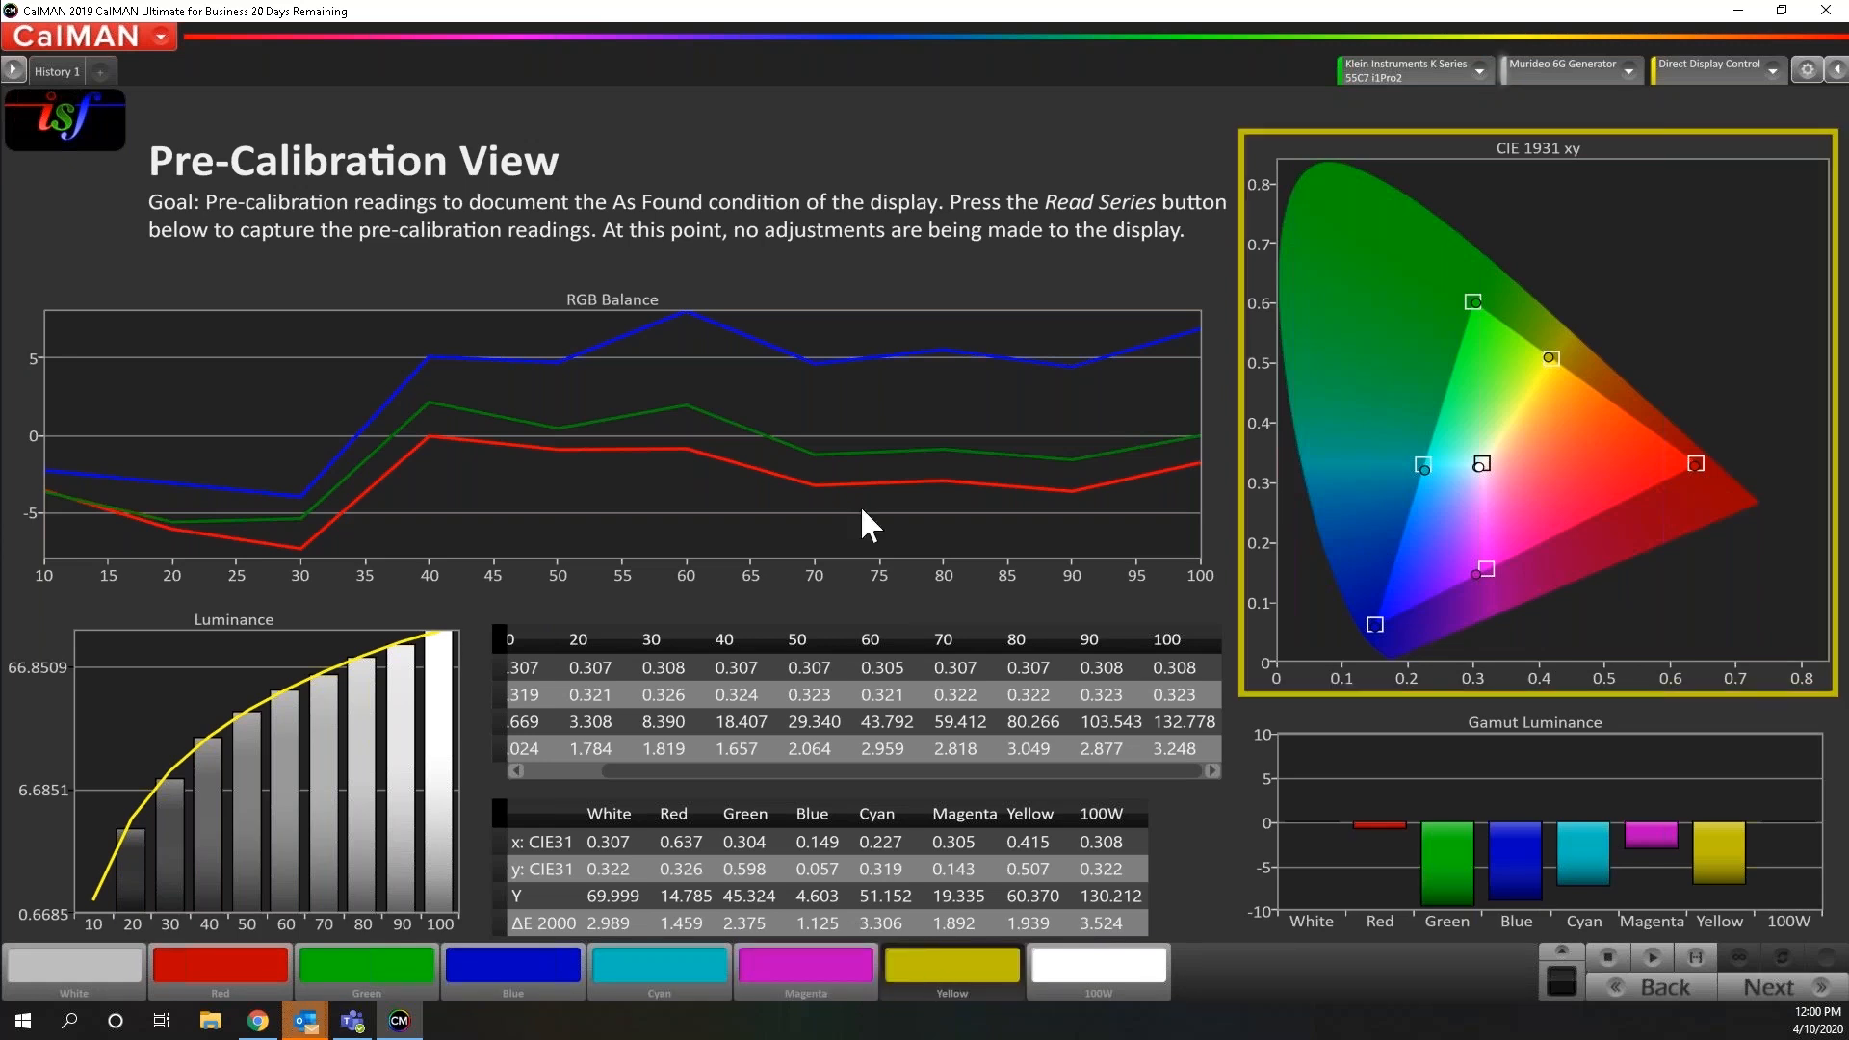
left_click(826, 447)
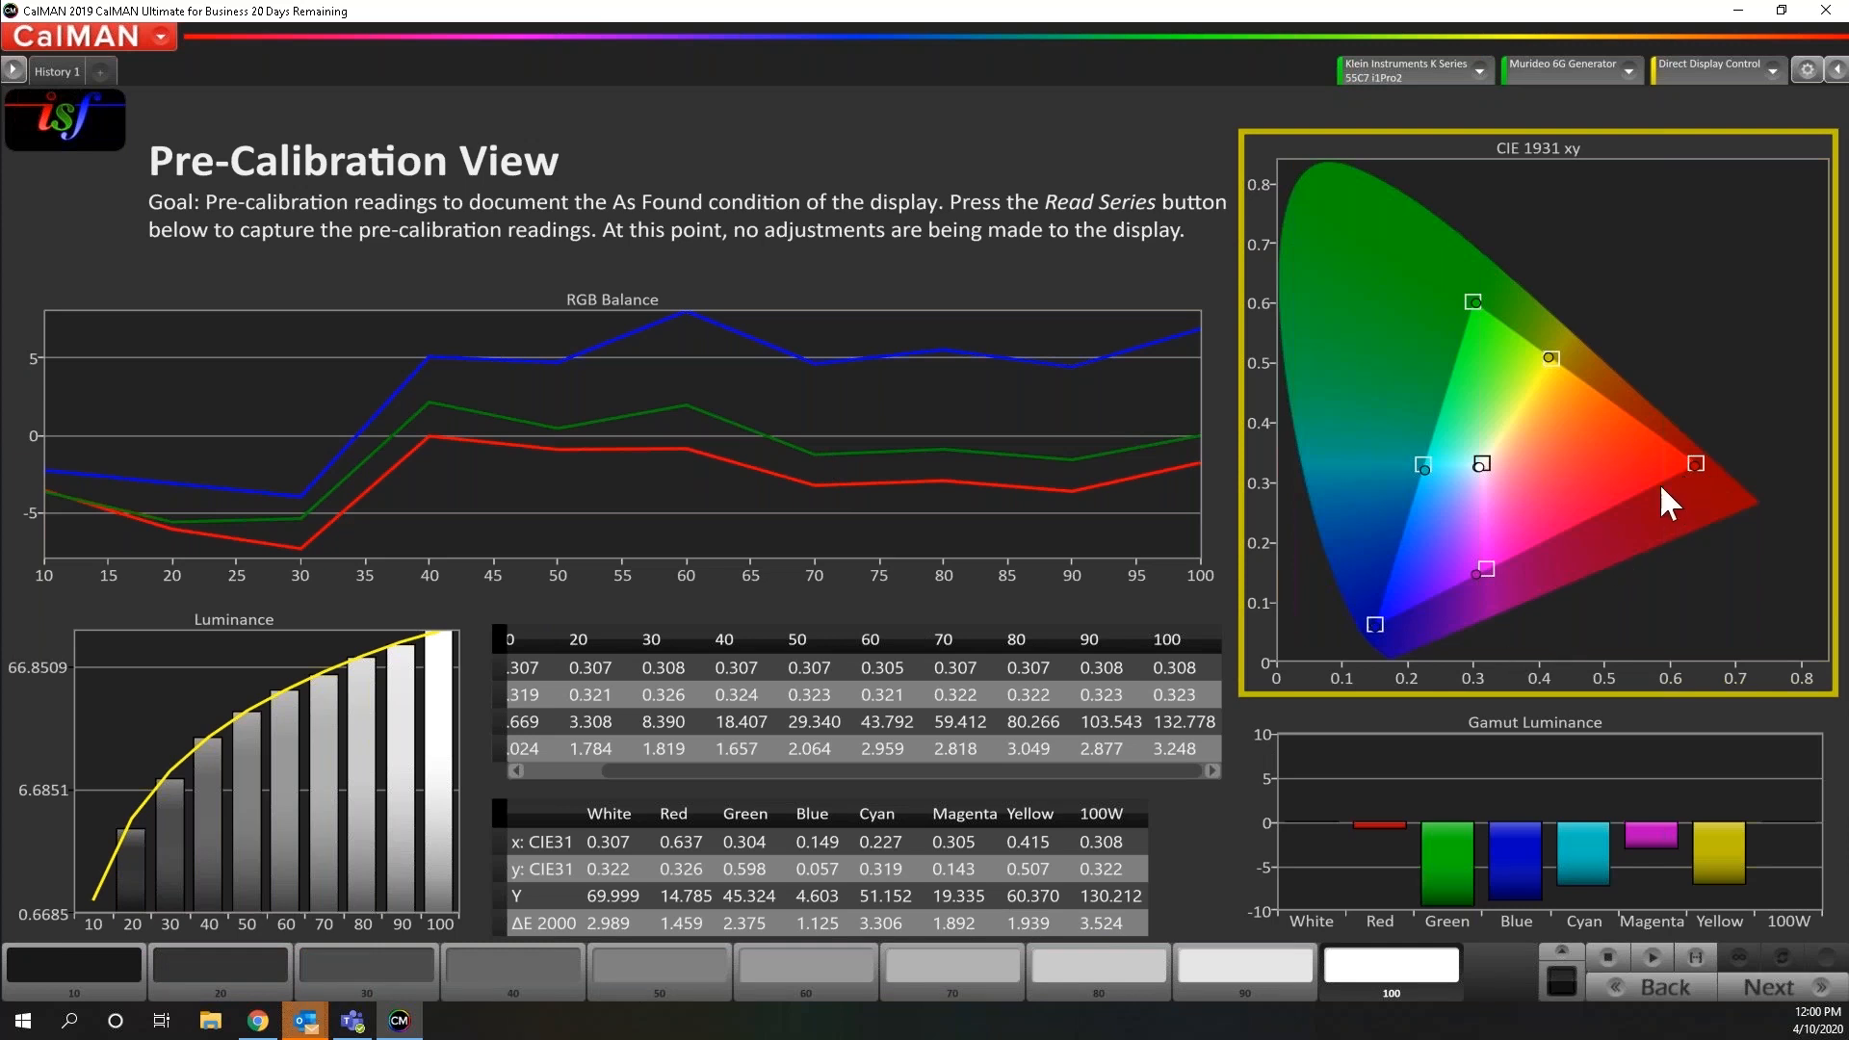
left_click(1499, 414)
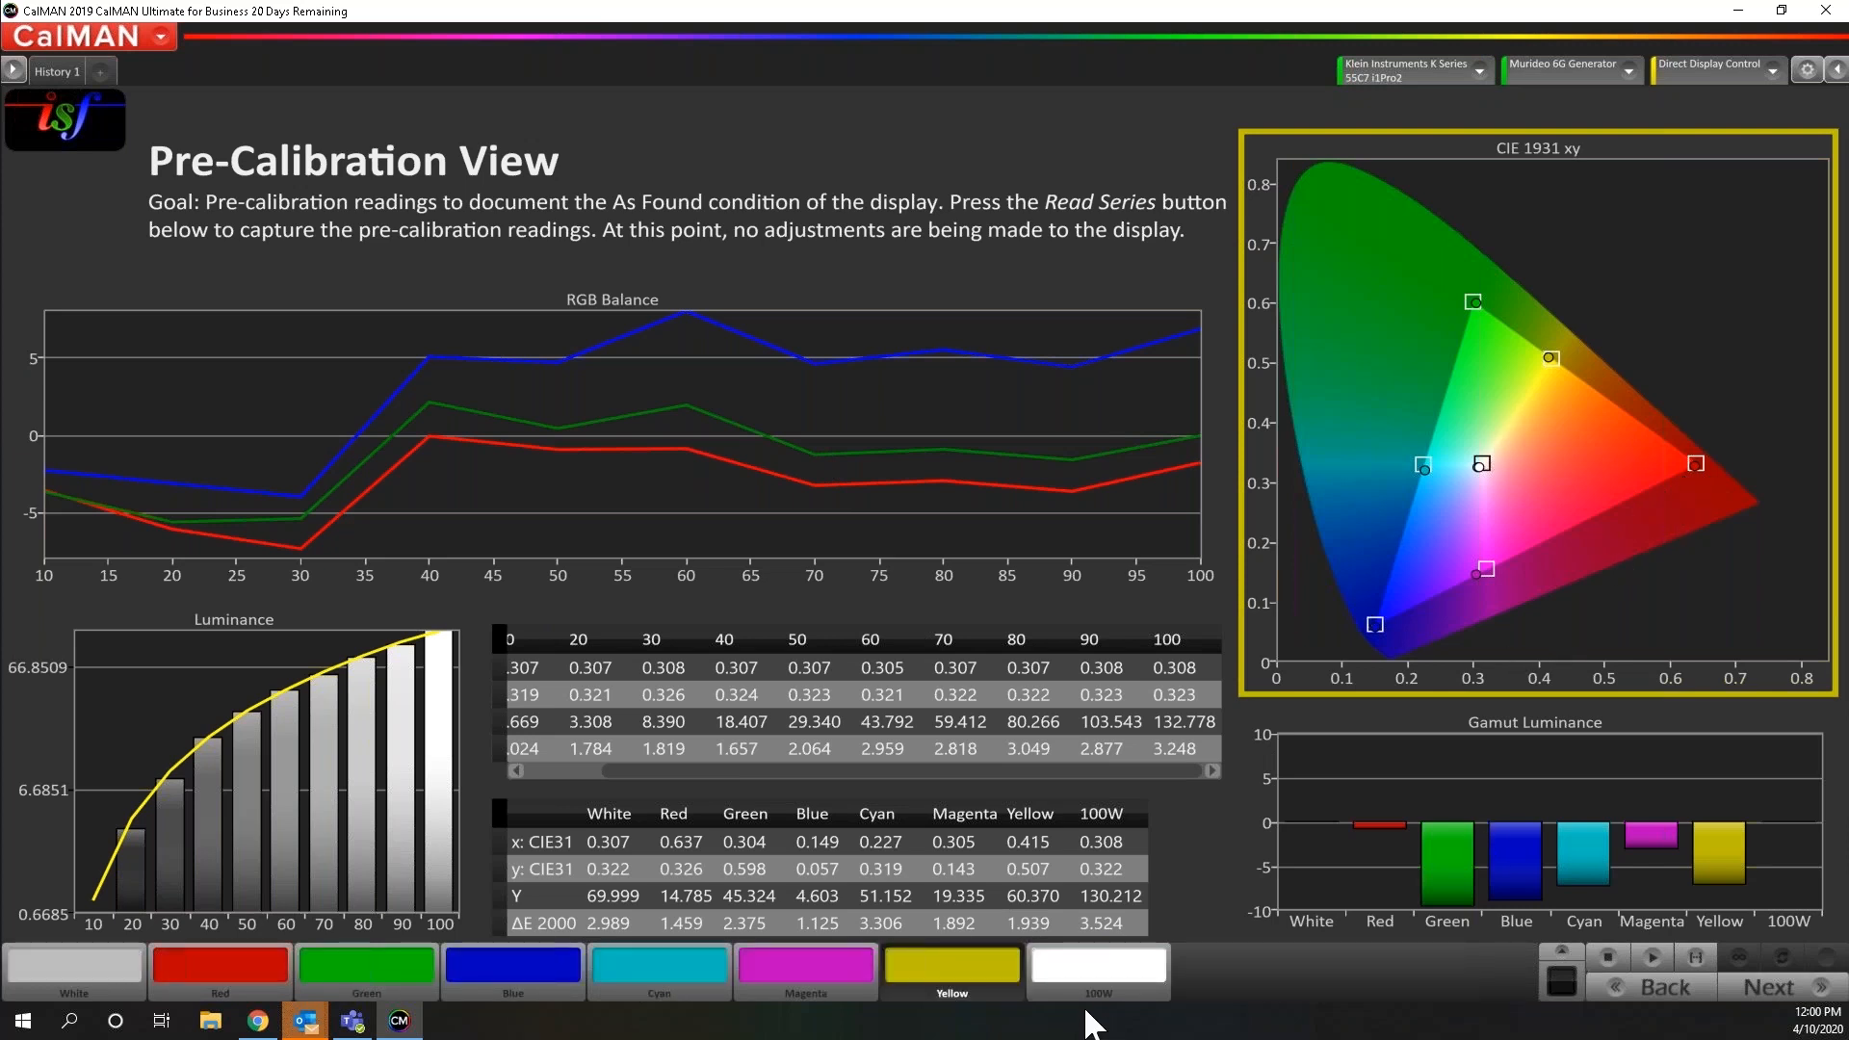
left_click(243, 974)
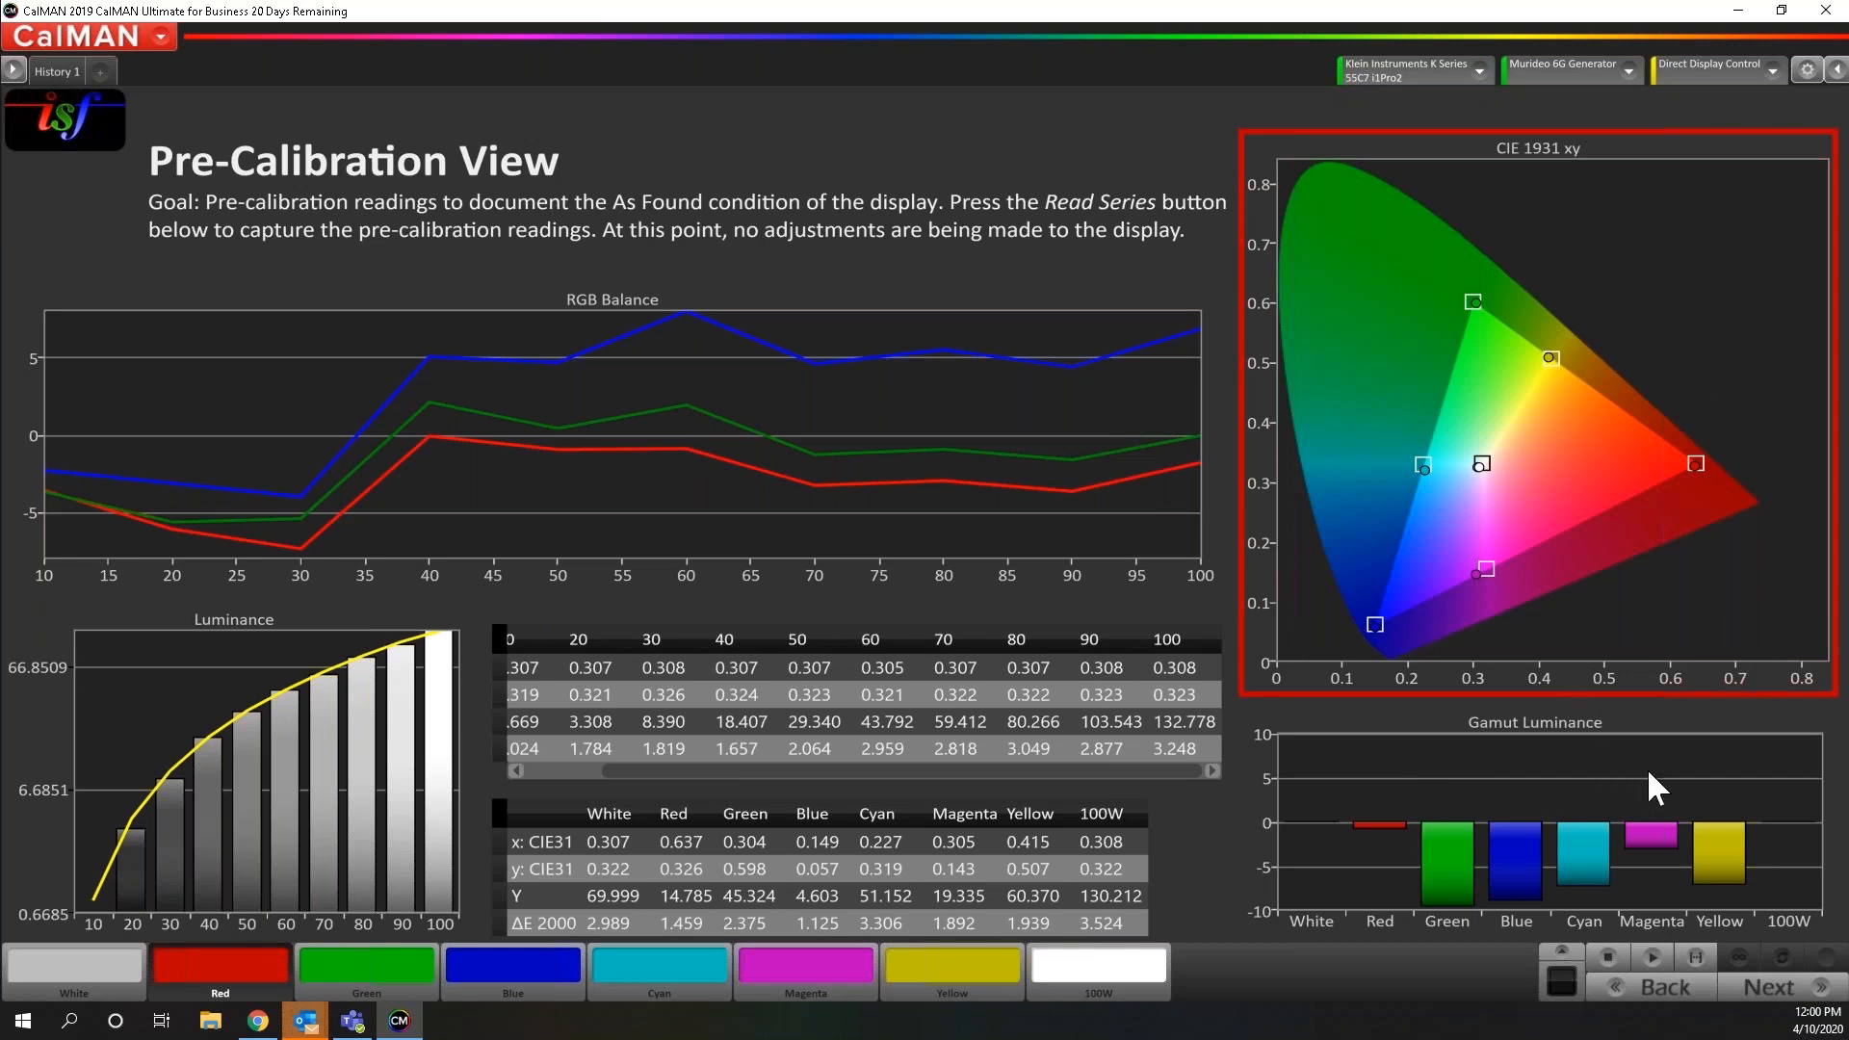
Advance to the Mode Settings page and capture its 60 and 100 readings with Read Series
left_click(1766, 985)
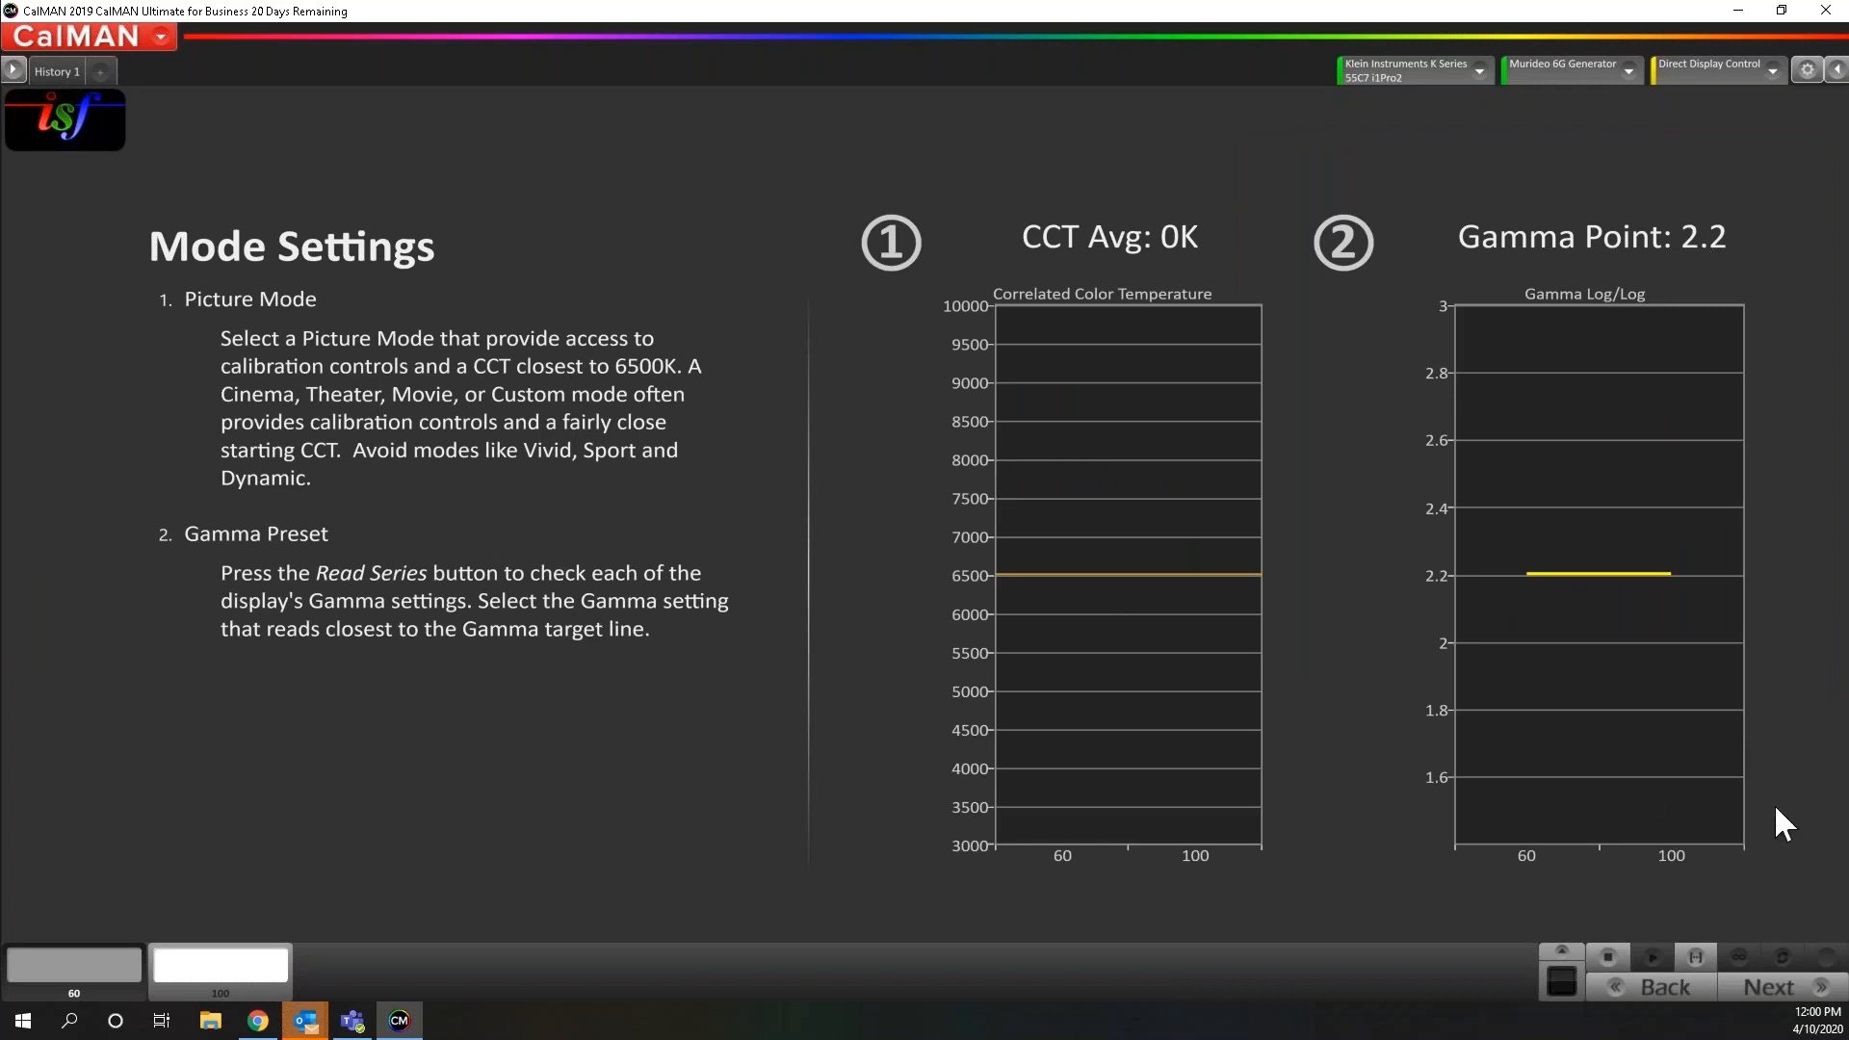
left_click(1694, 957)
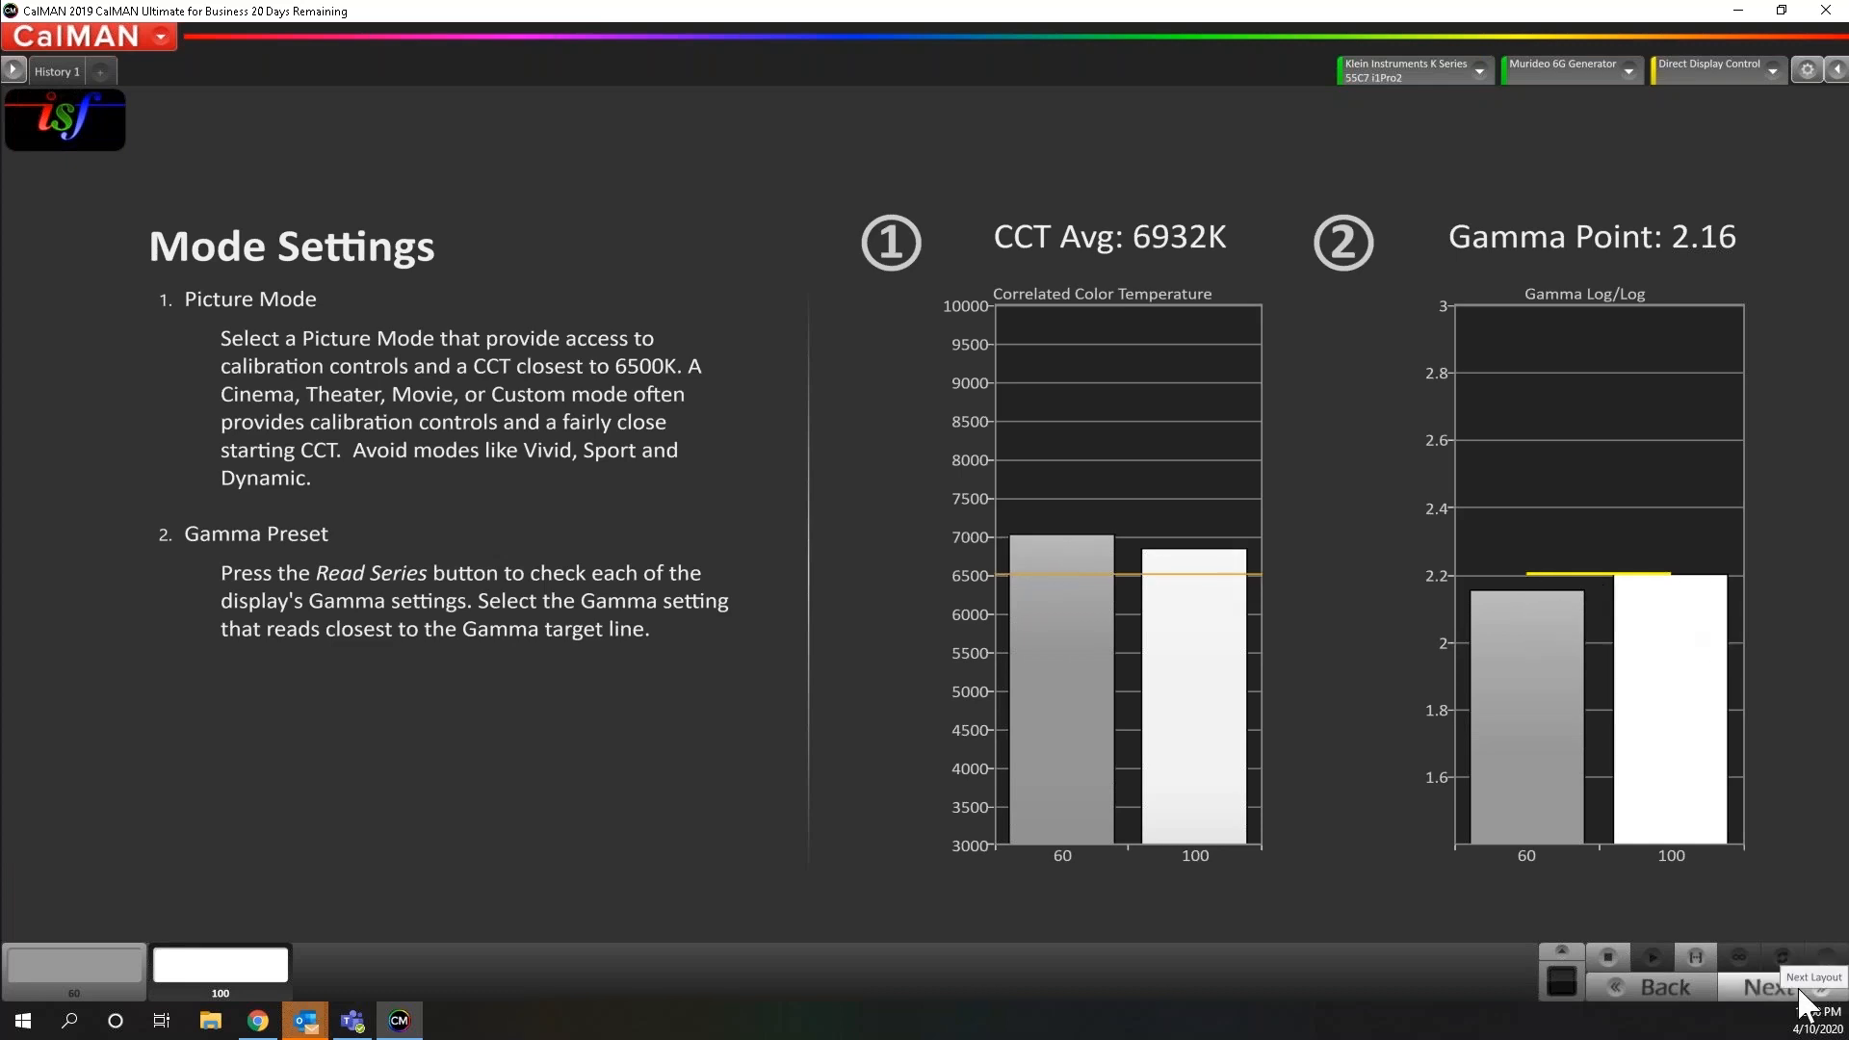
Review the properties of the Gamma Log/Log chart on the Mode Settings page and close them
right_click(1593, 645)
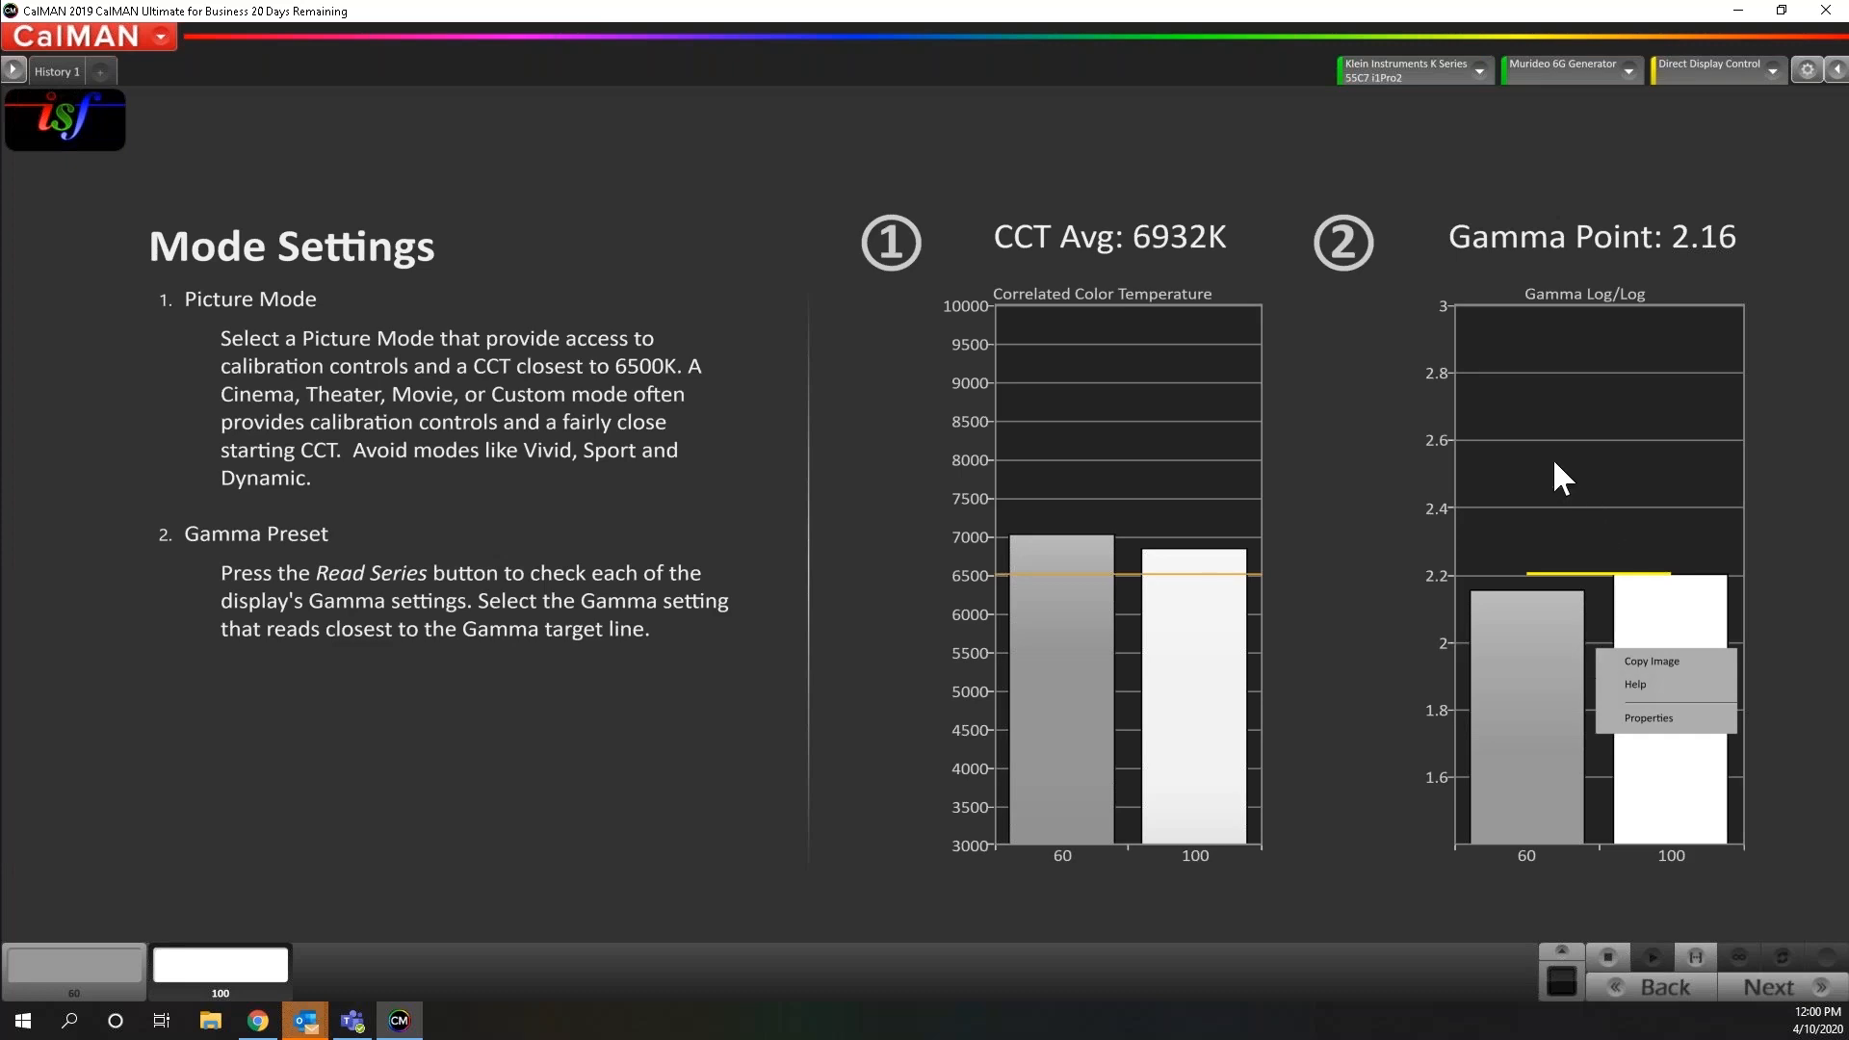
left_click(1694, 718)
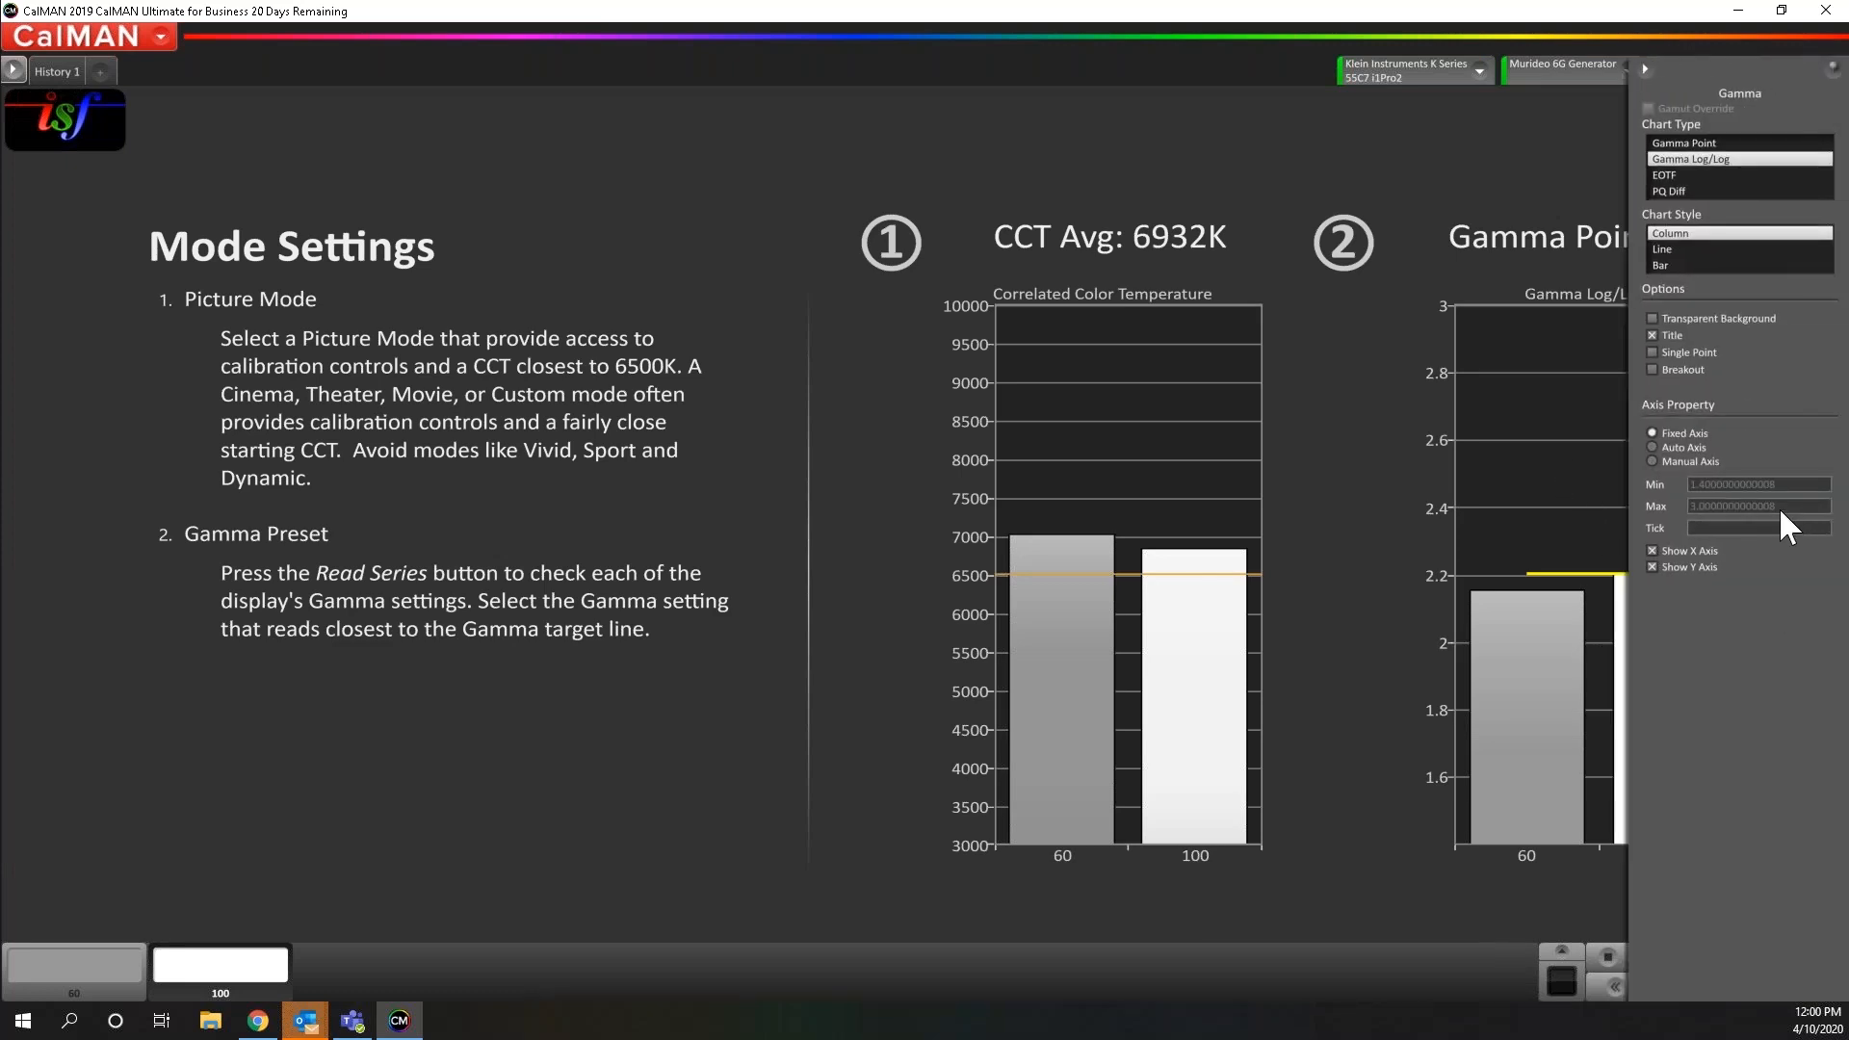
left_click(1568, 176)
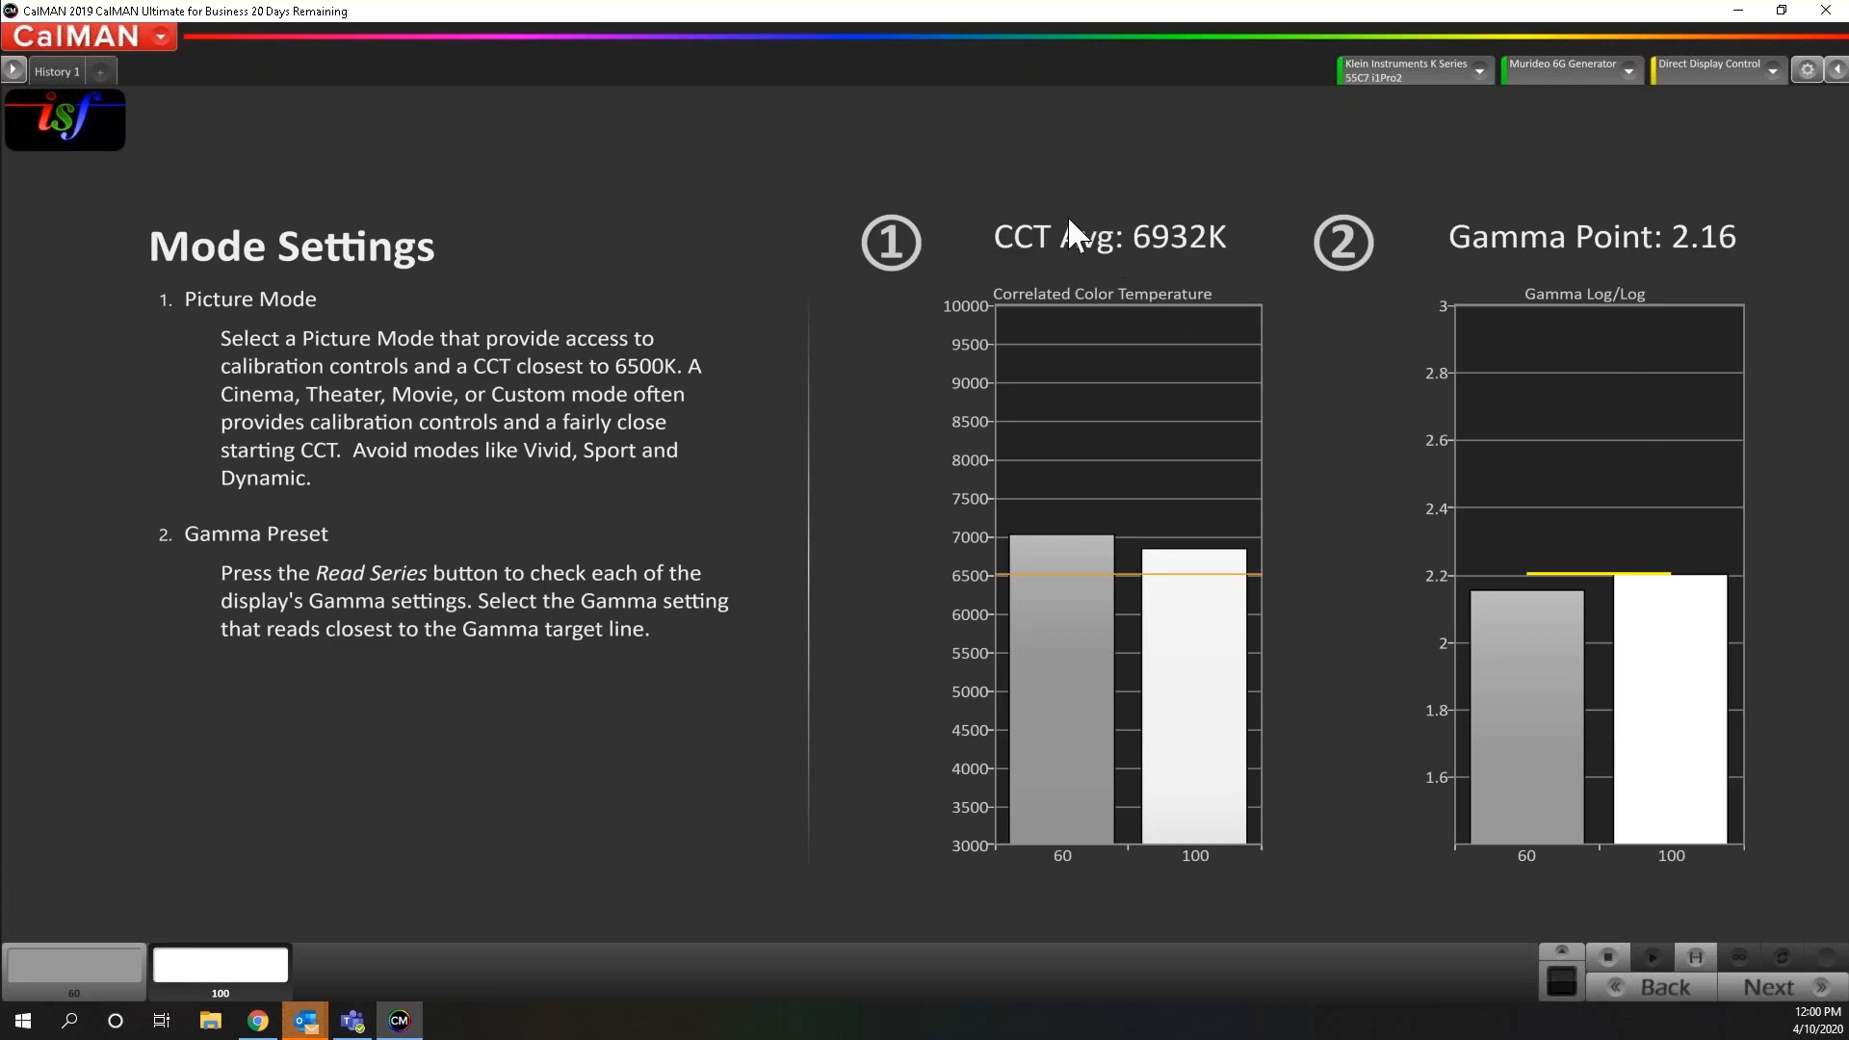
Advance to White Point & Color Space, measure the full color series with Read Series and display the Blue patch
left_click(1784, 991)
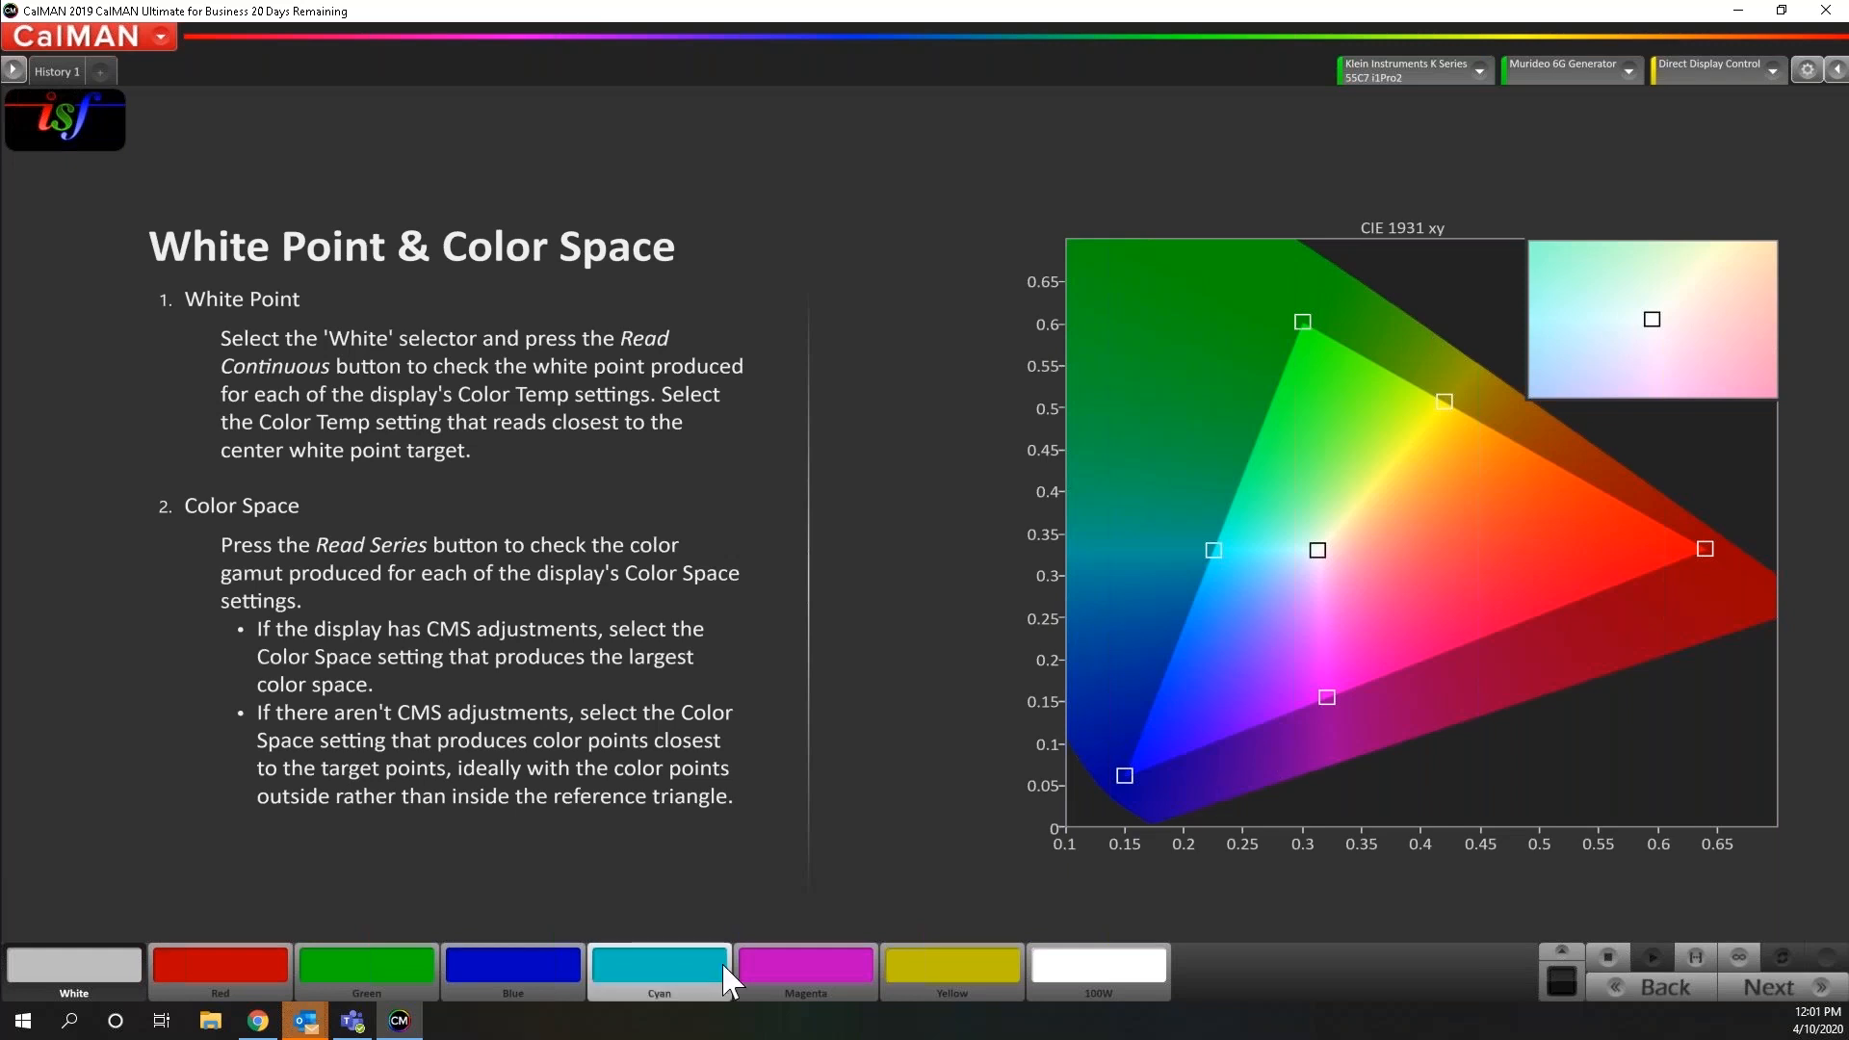
left_click(512, 980)
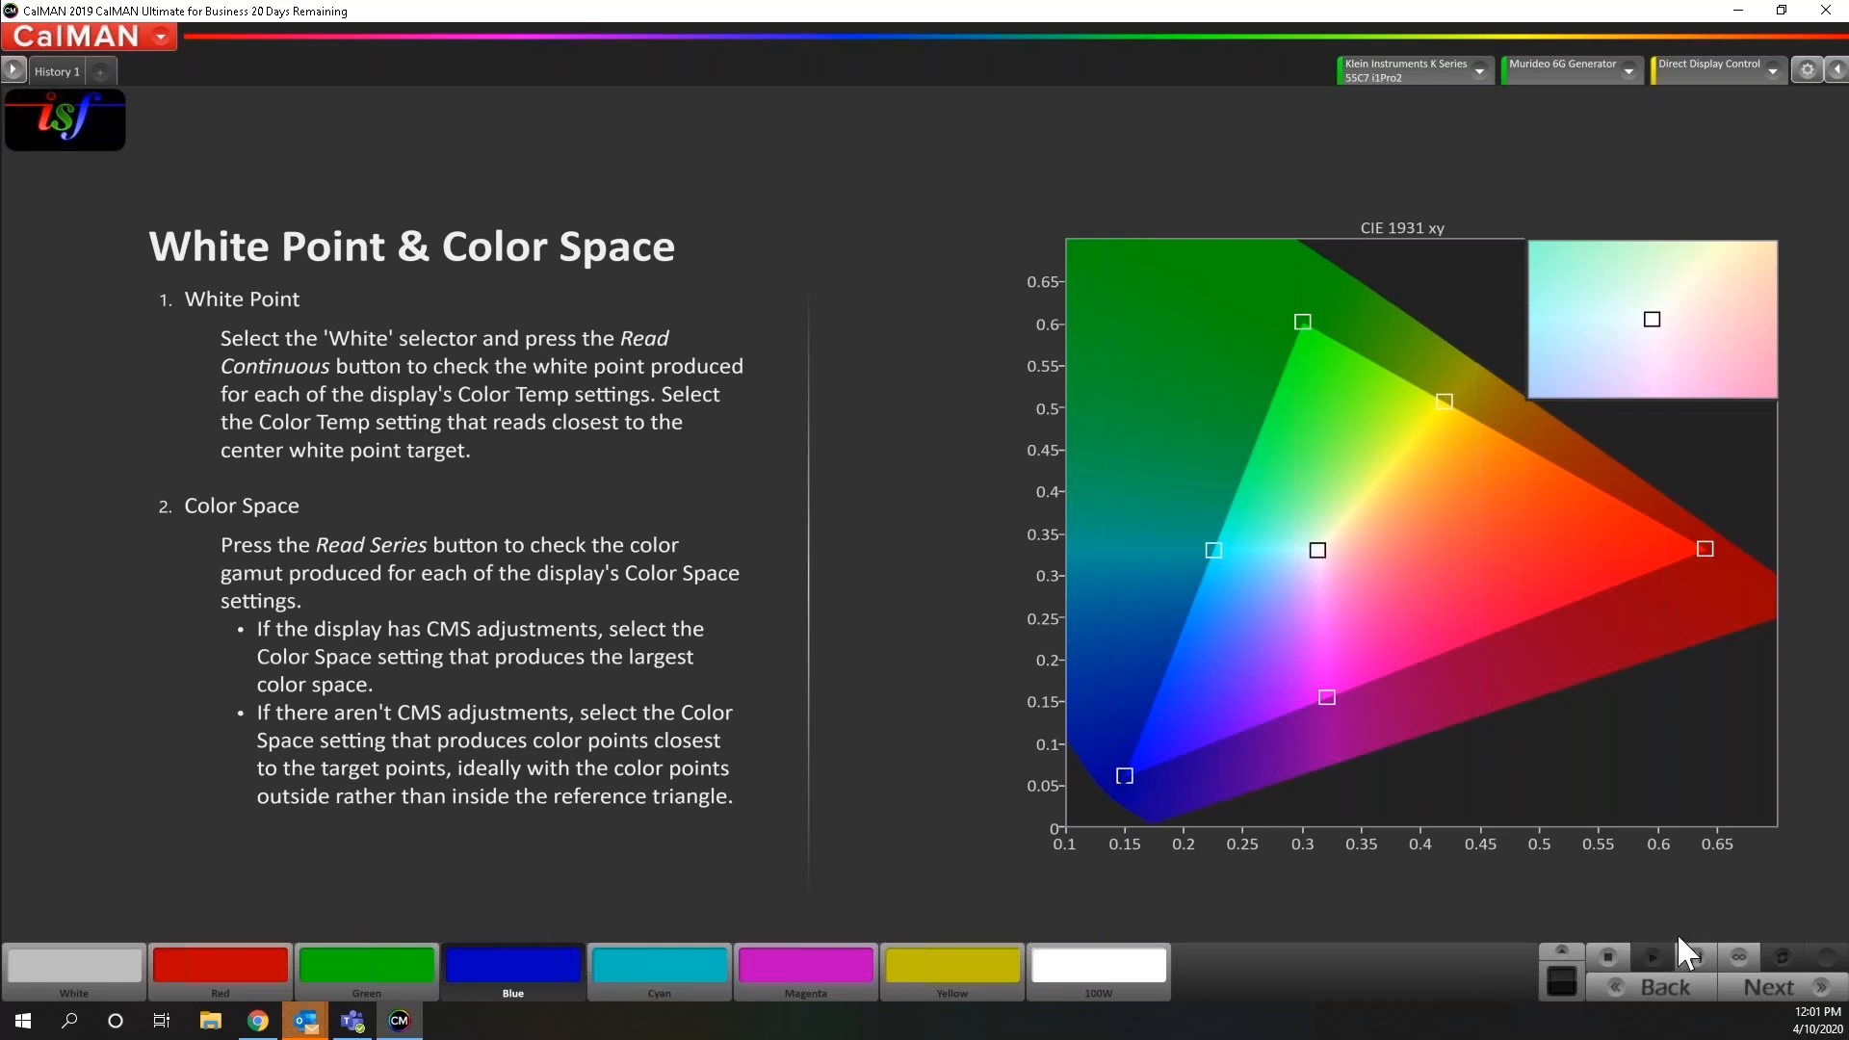
left_click(1697, 958)
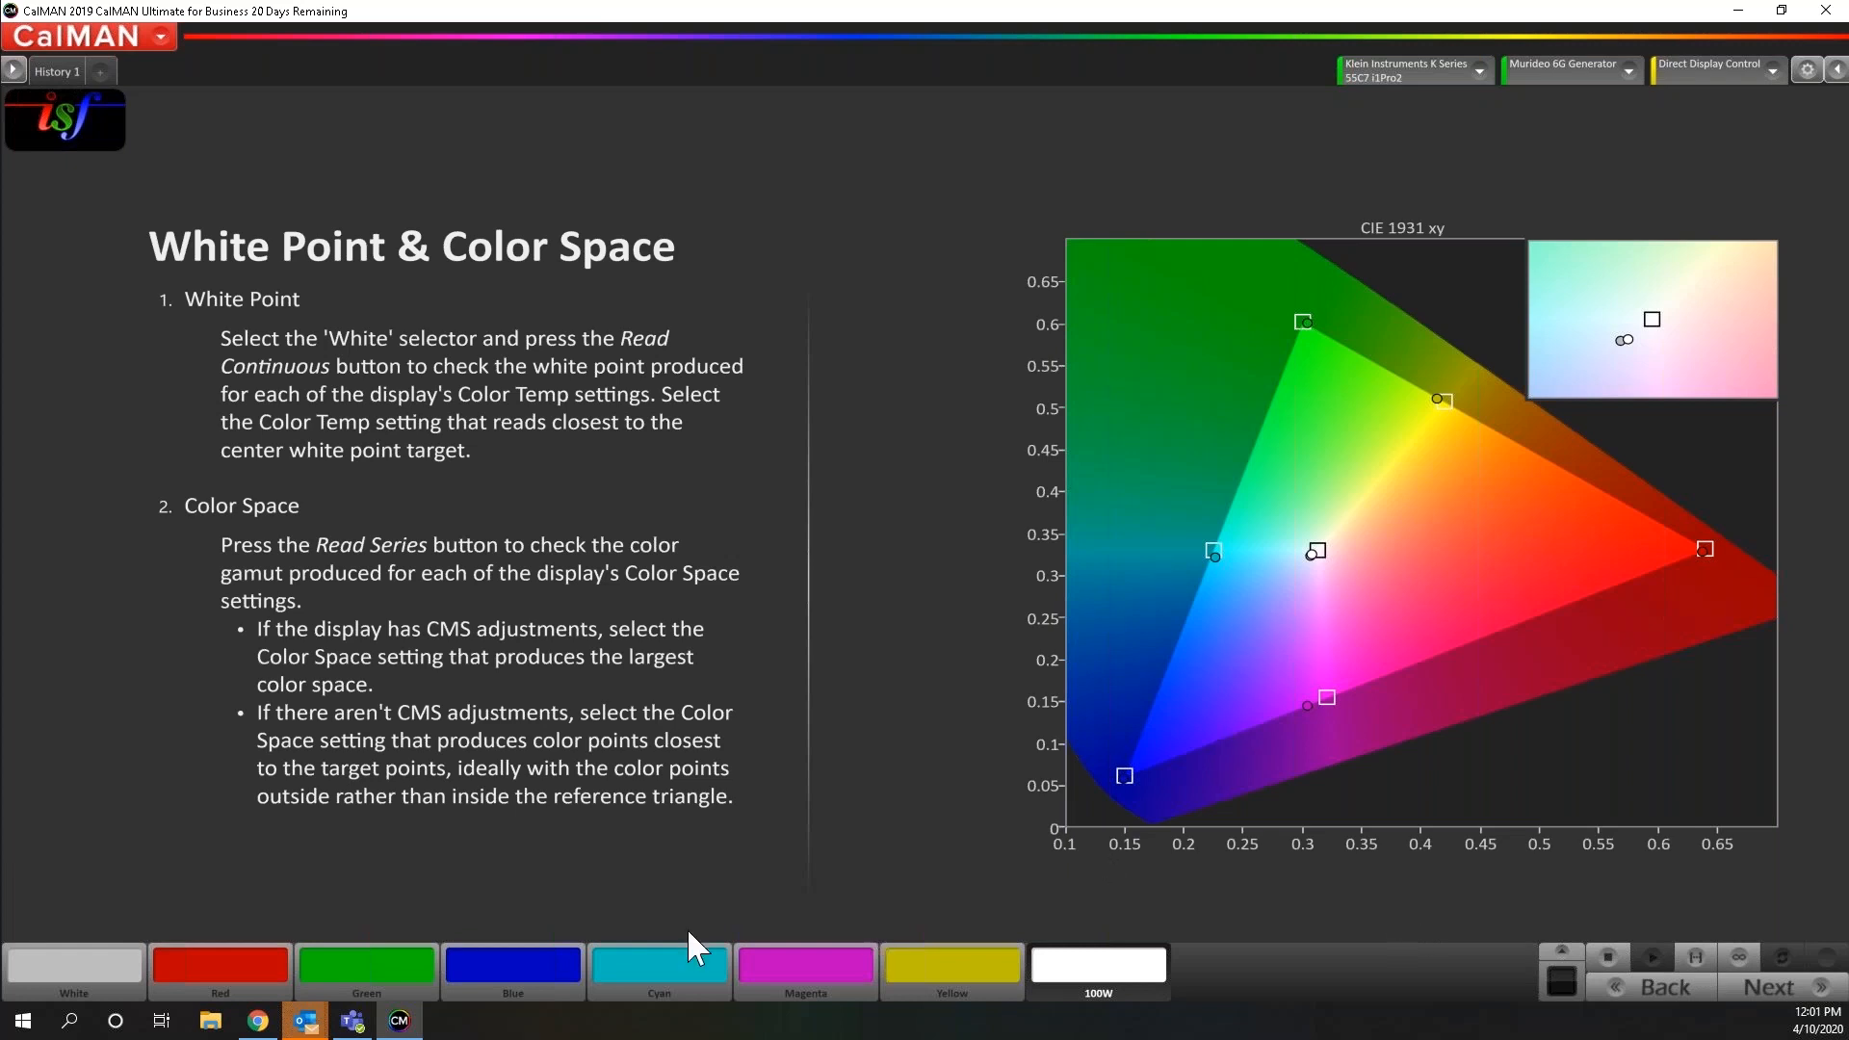
left_click(504, 962)
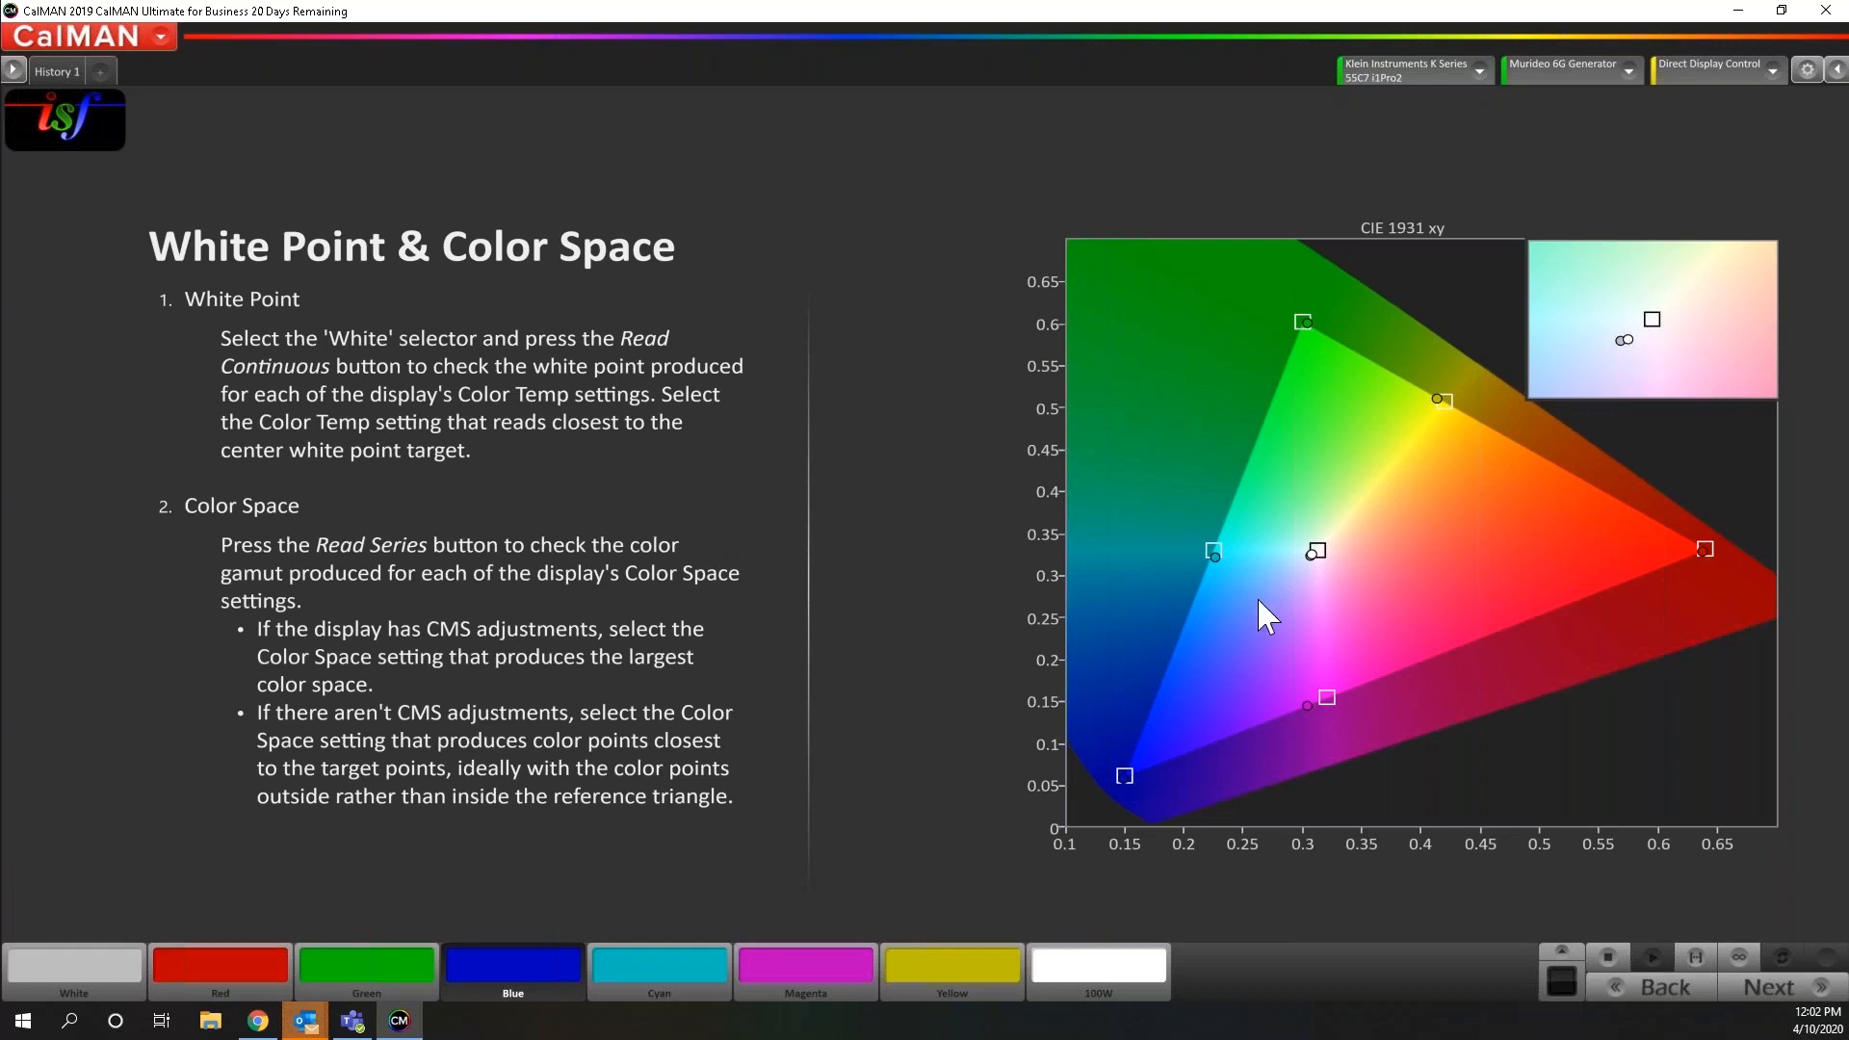
mouse_move(1314, 552)
Advance past Disable Auto Features and Adjust Luminance to the Dynamic Range page
left_click(1786, 991)
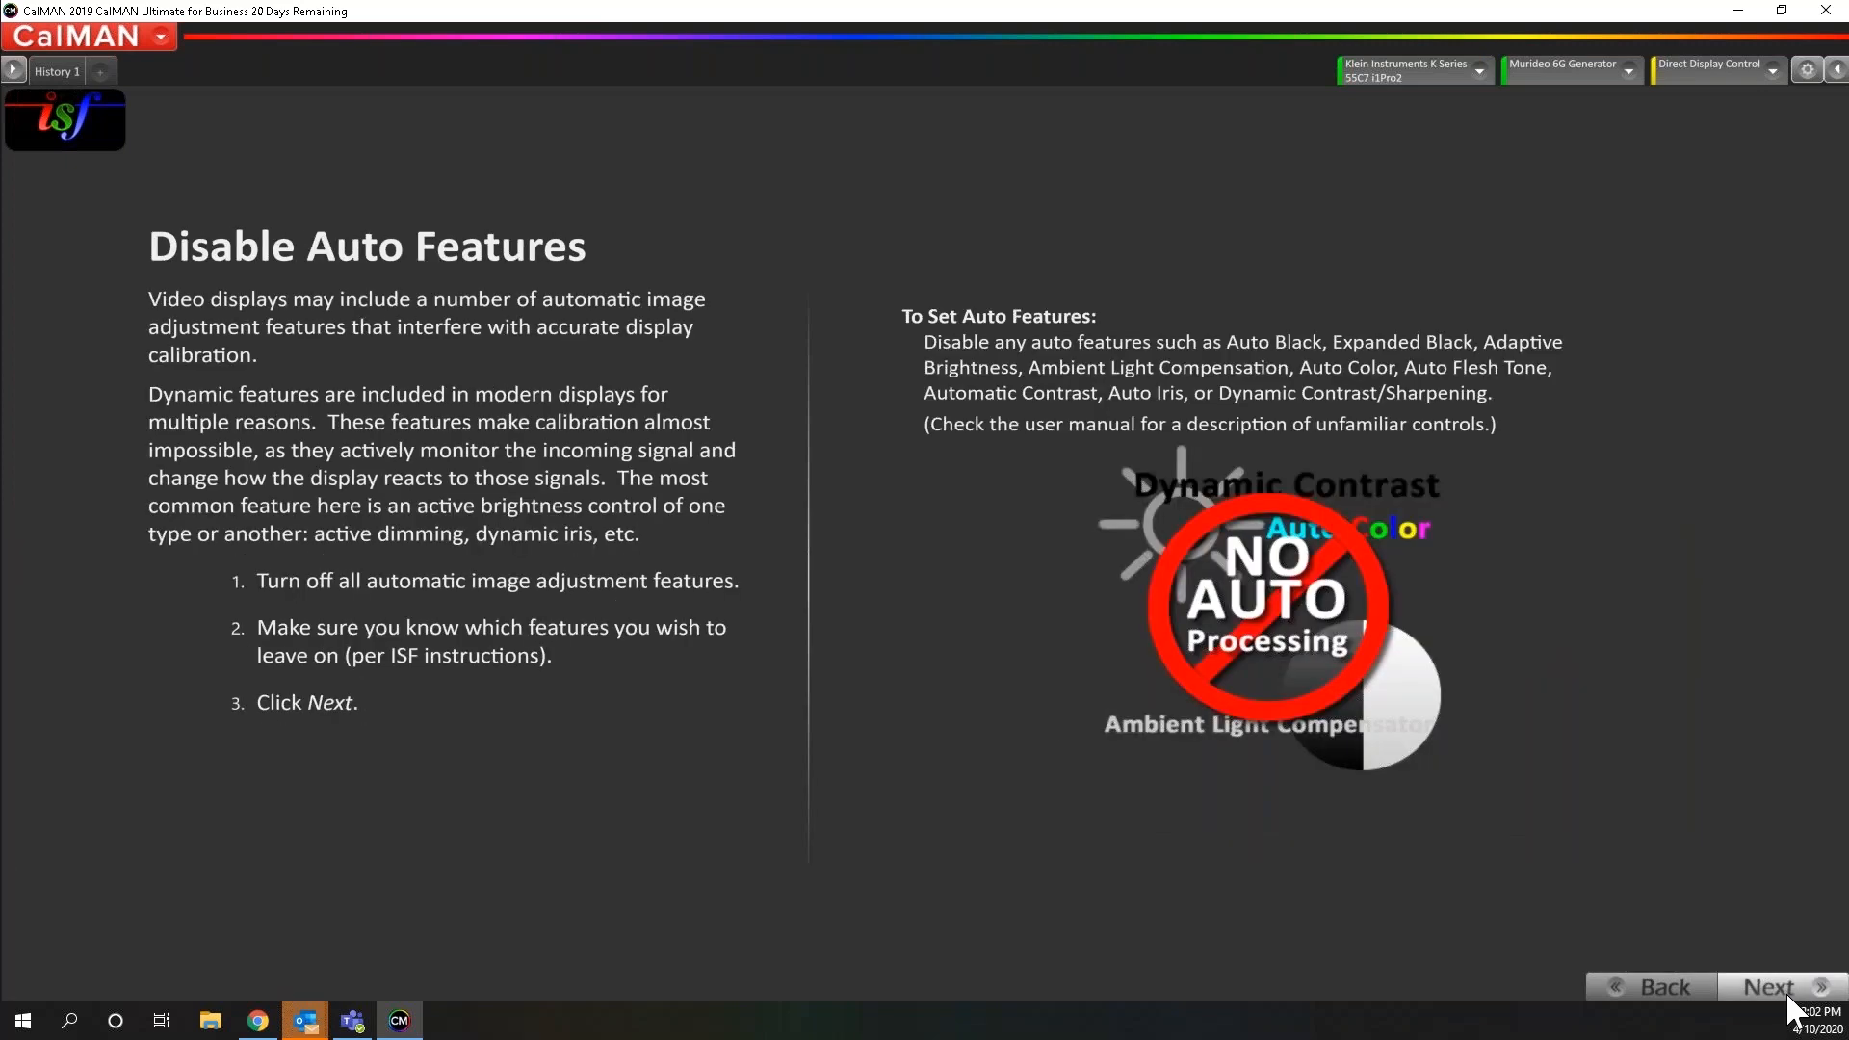
left_click(1785, 991)
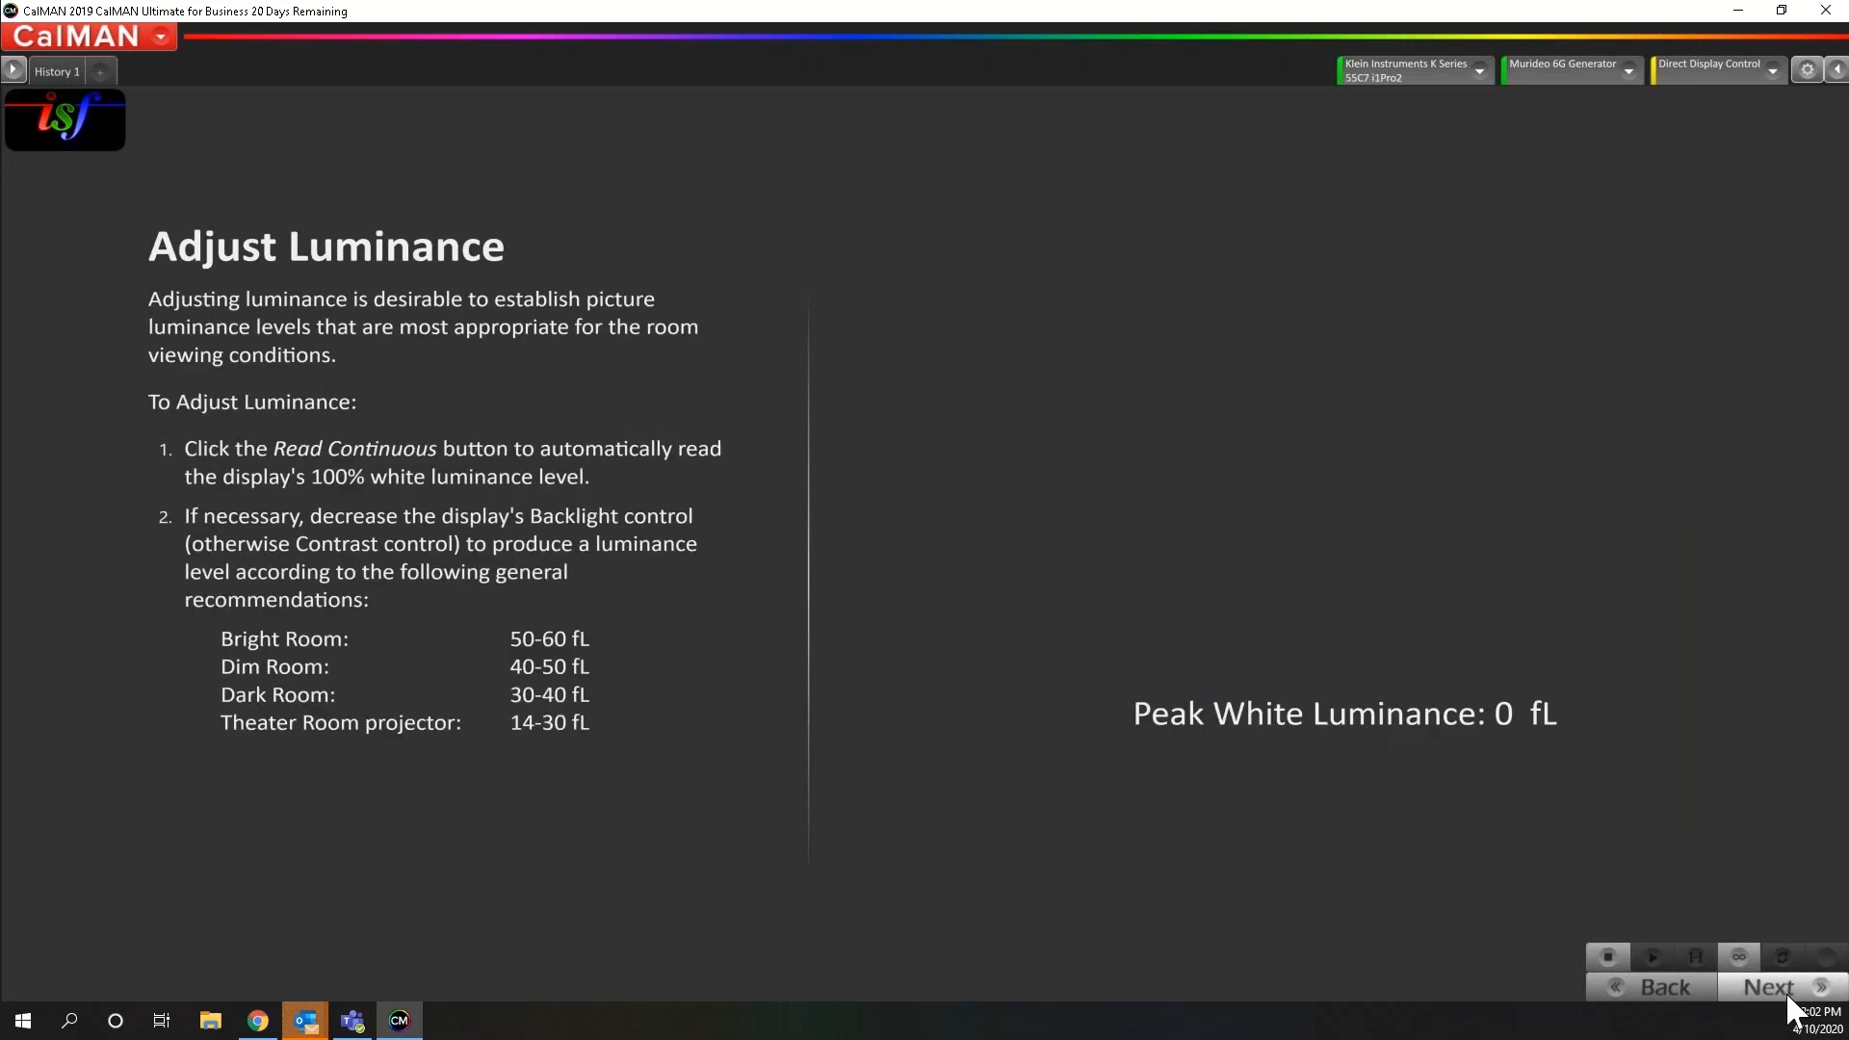
left_click(1786, 991)
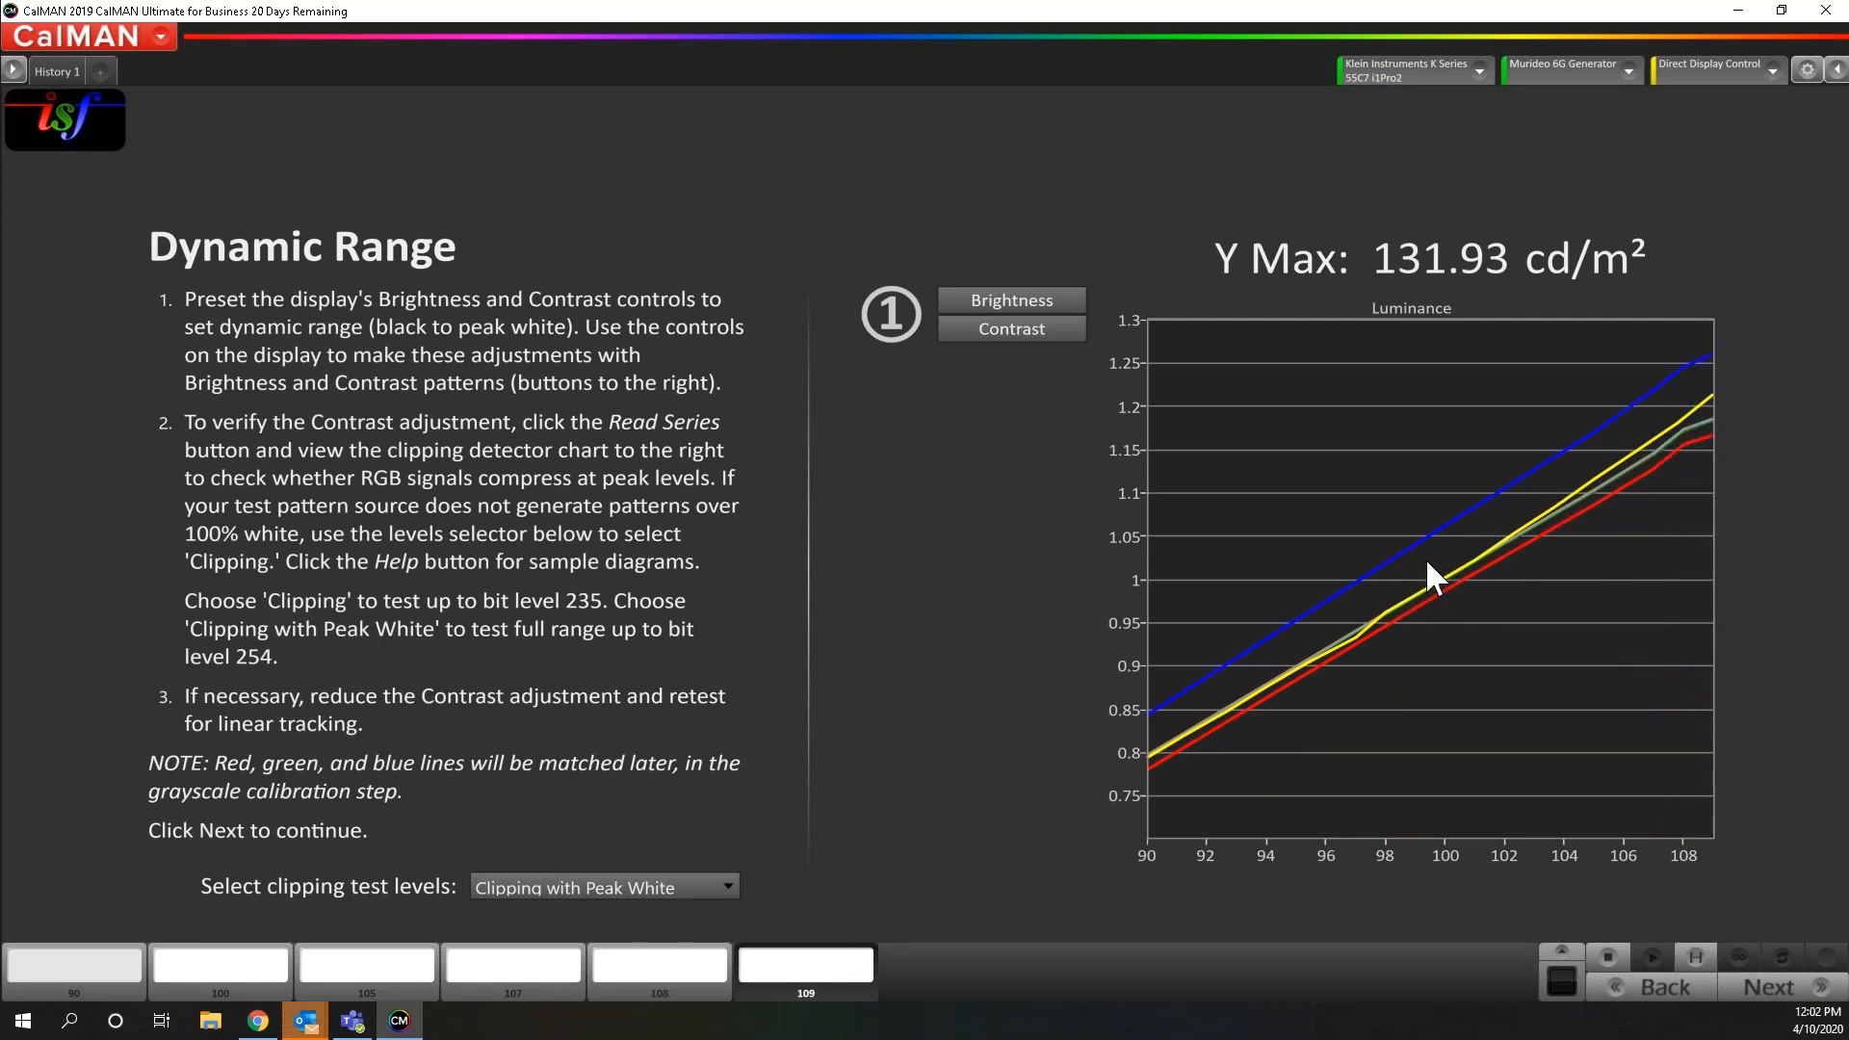
Turn the Luminance chart's Breakout option off and back on in its properties
right_click(1485, 660)
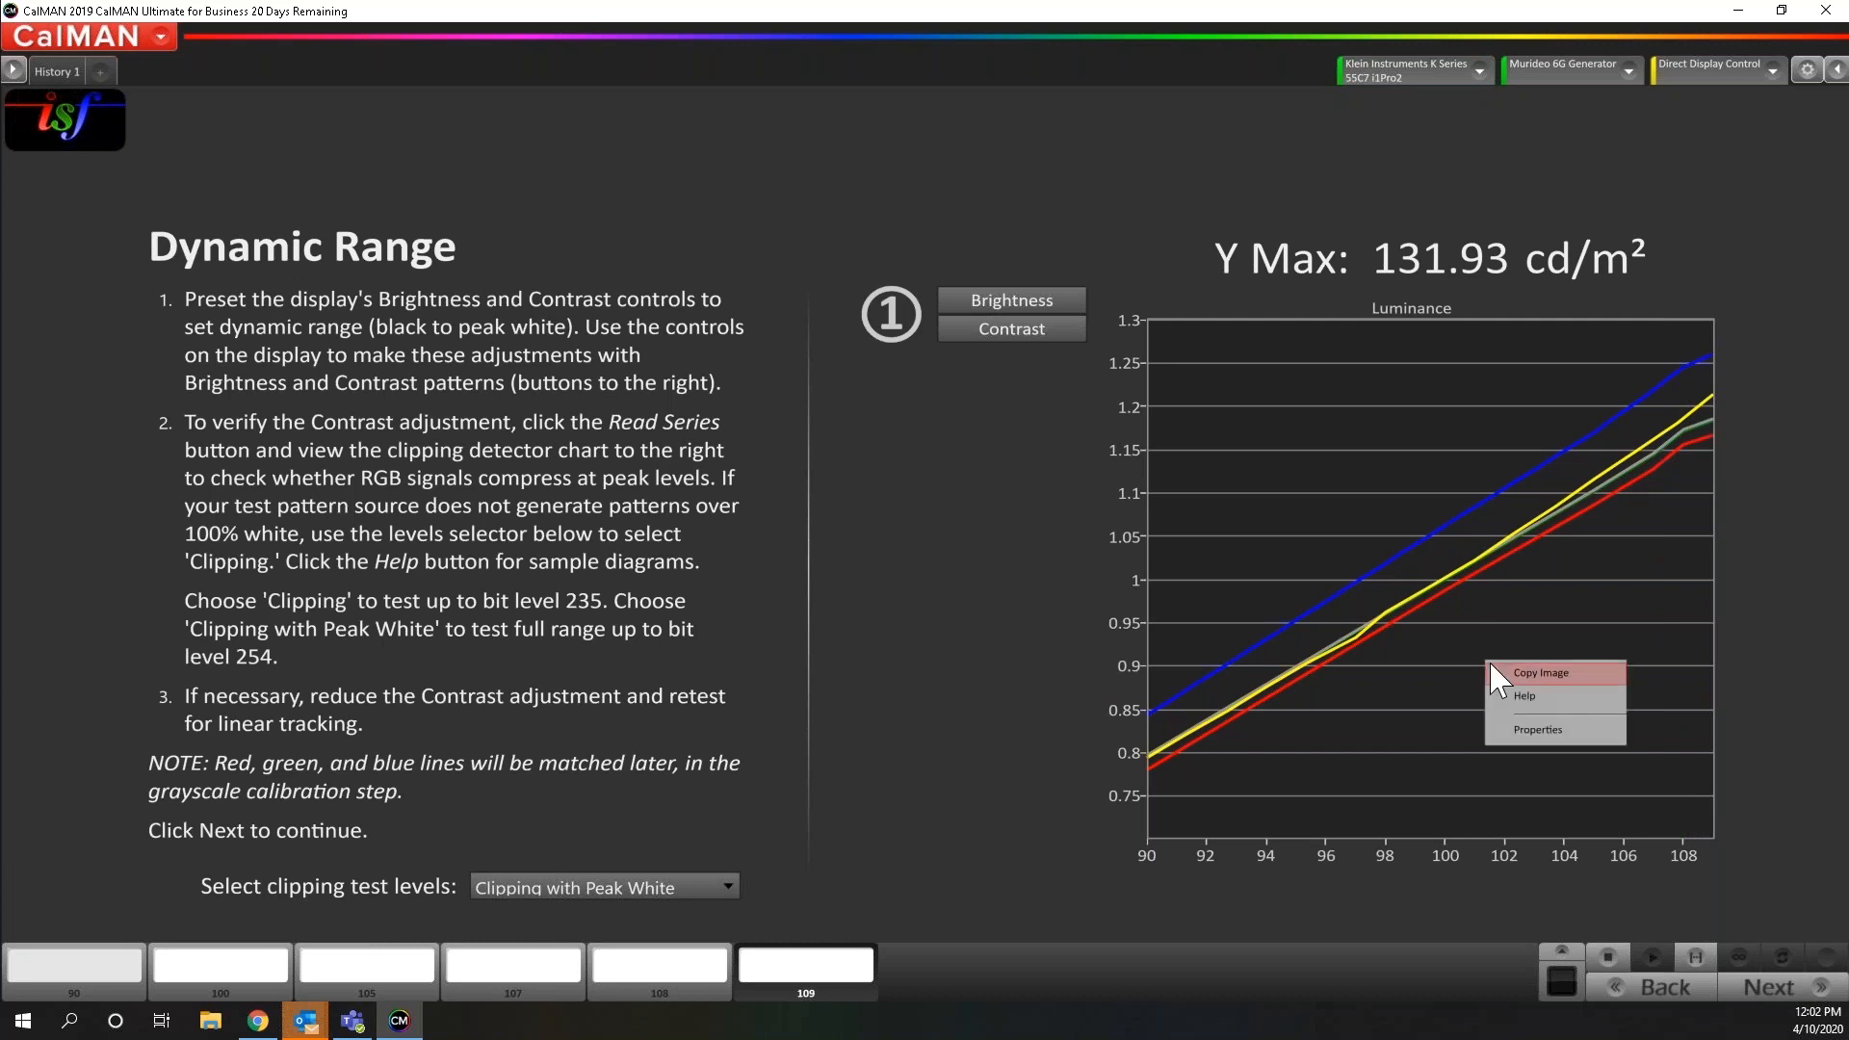
left_click(1517, 729)
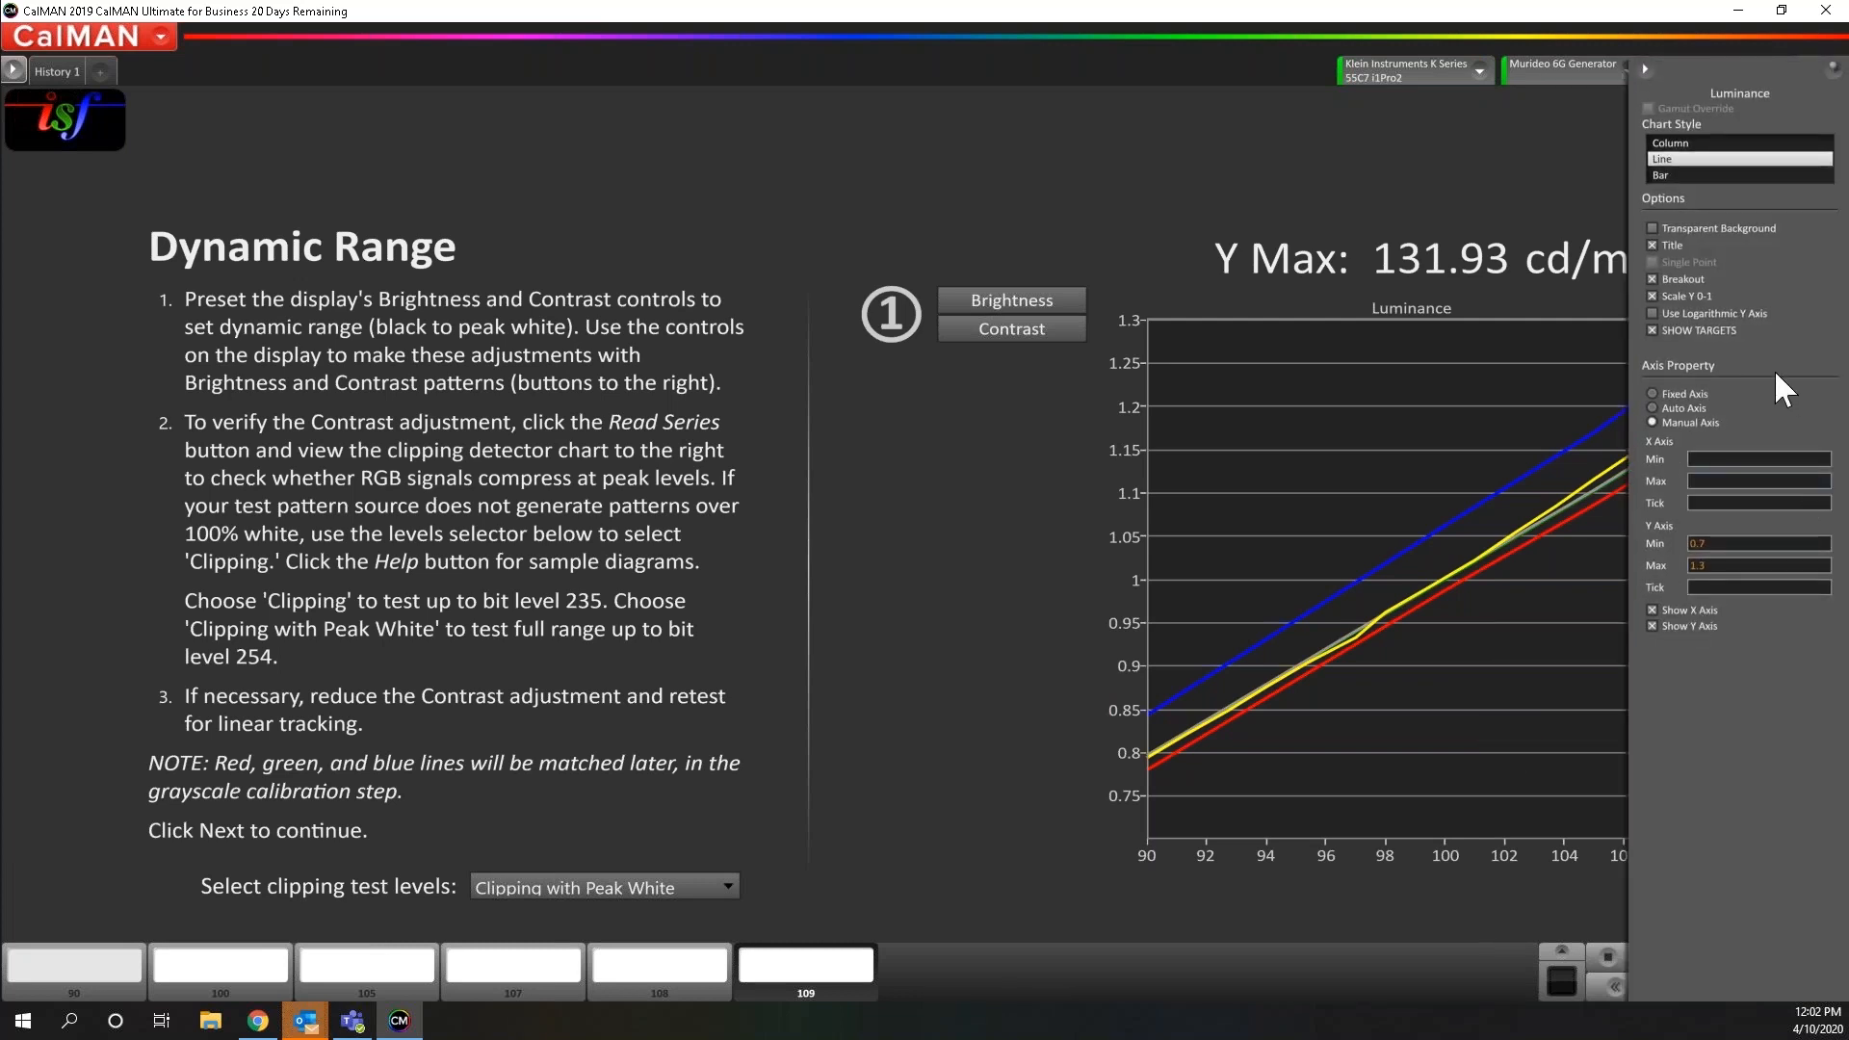
left_click(1653, 295)
left_click(1653, 278)
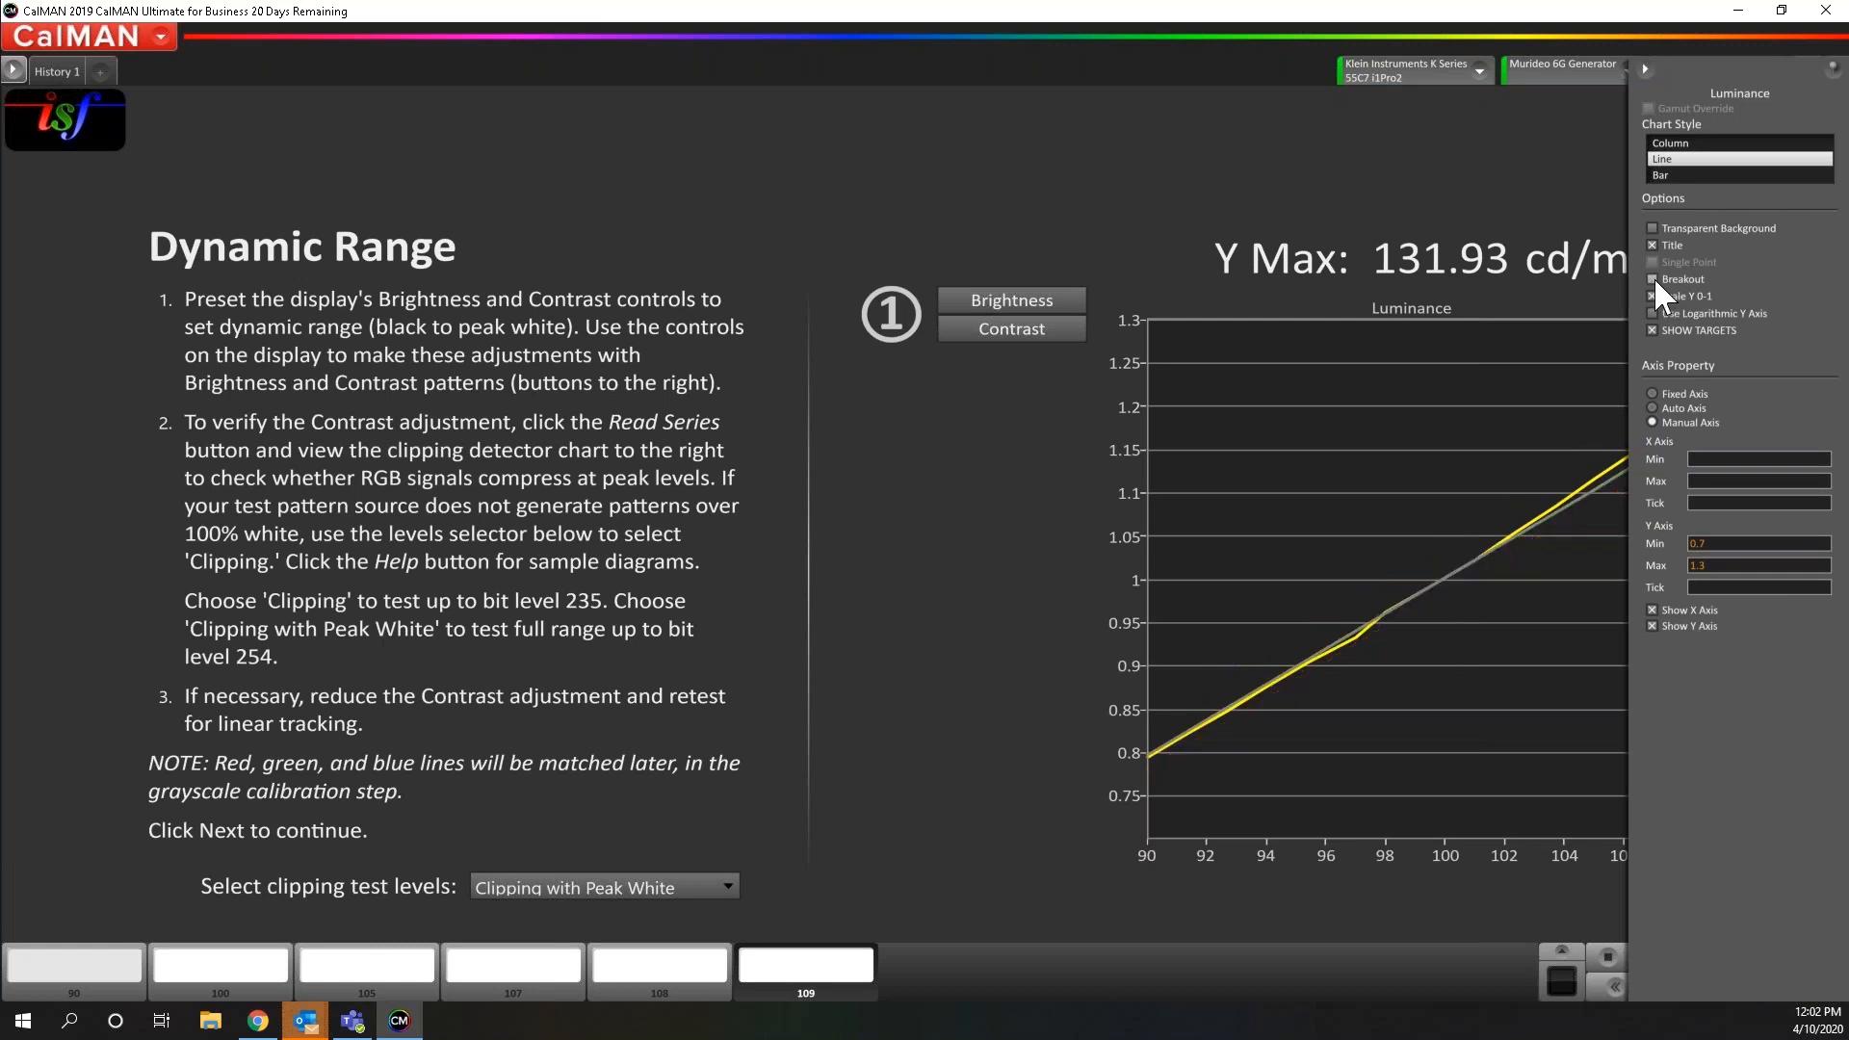
left_click(1653, 278)
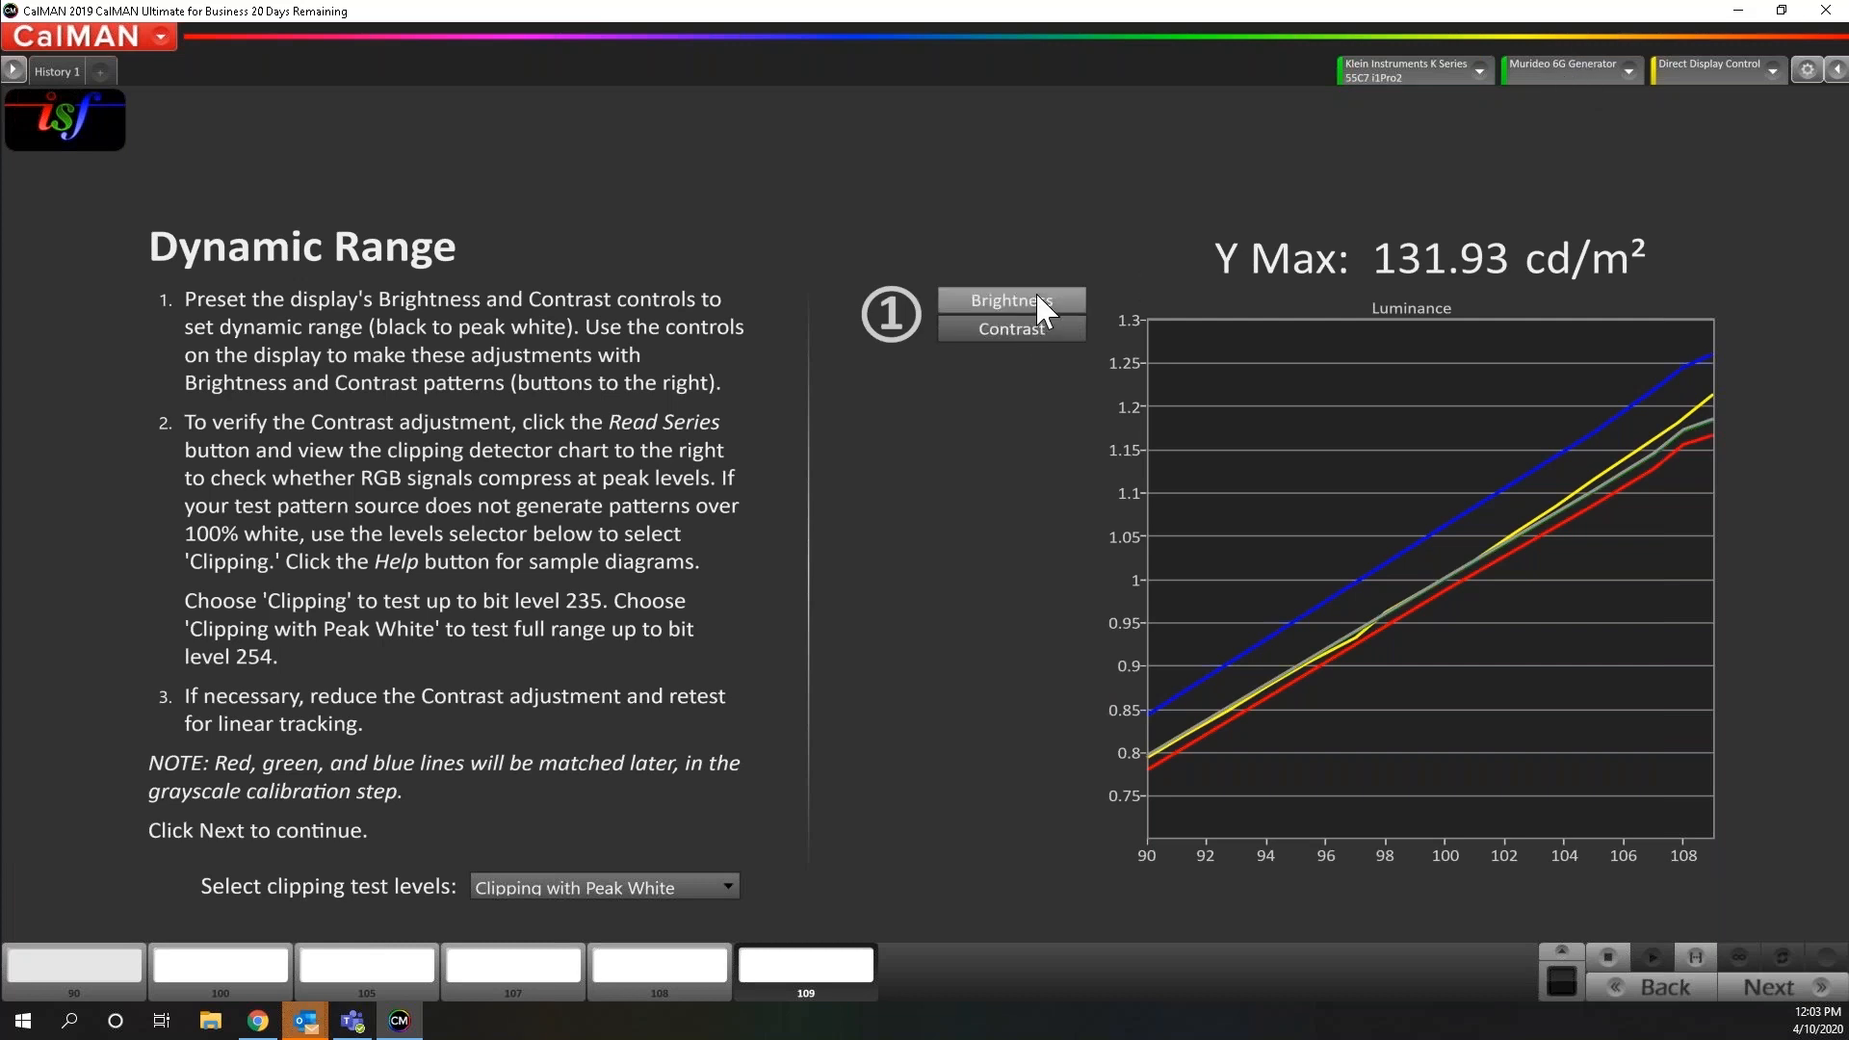
Examine the specialty patterns offered in the Murideo 6G Generator's source settings and in the workflow's pattern selector
left_click(1591, 70)
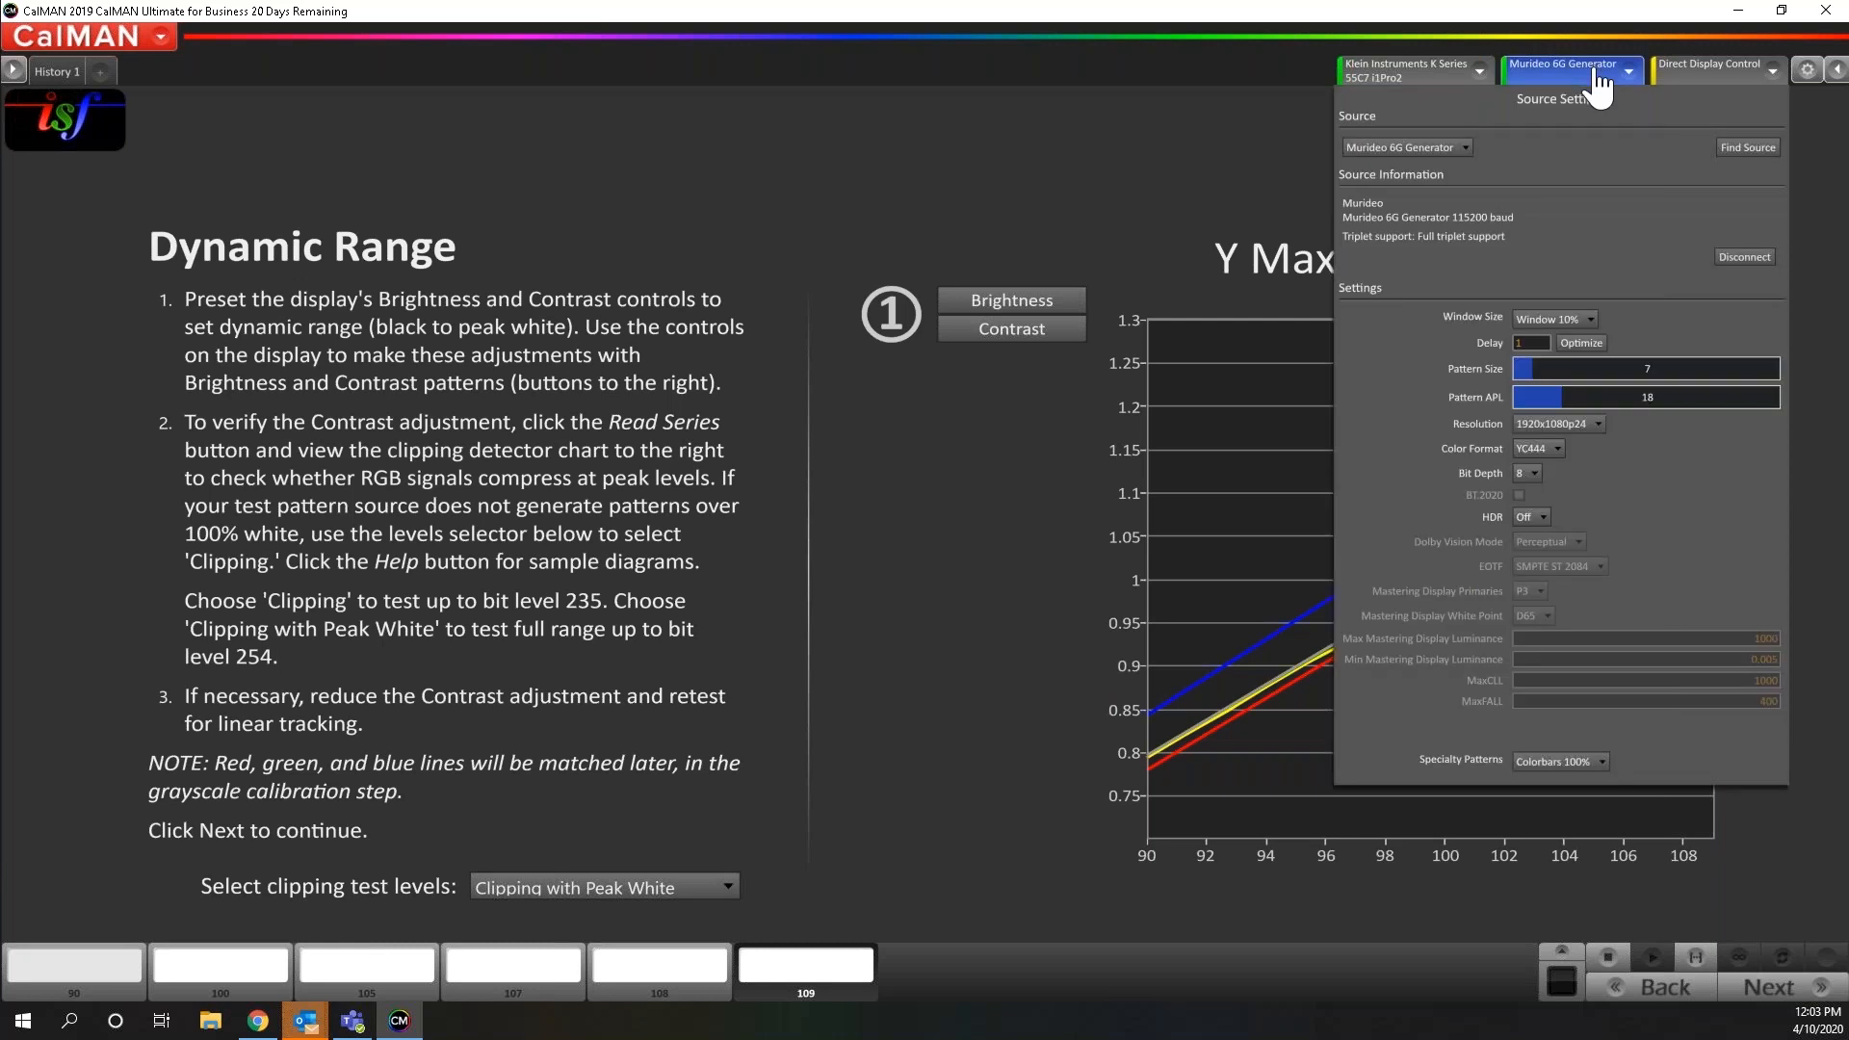
left_click(1580, 761)
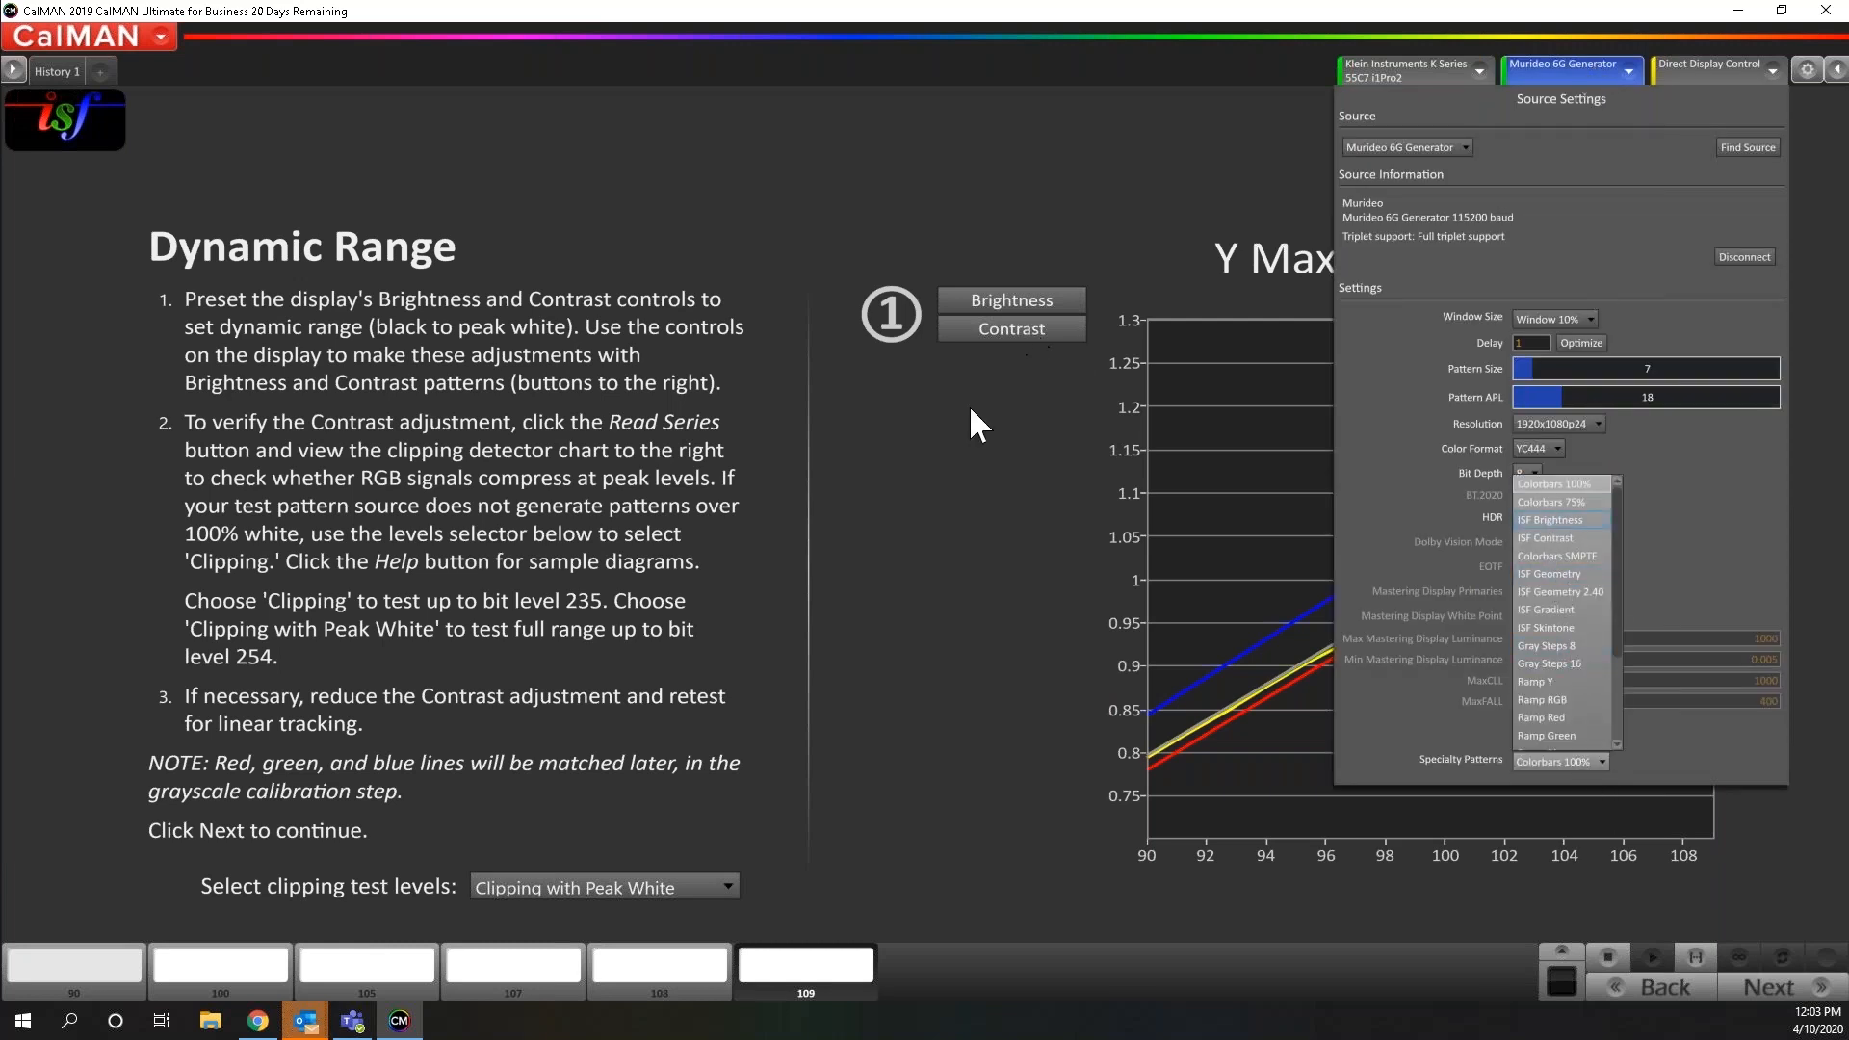
left_click(996, 322)
left_click(1134, 195)
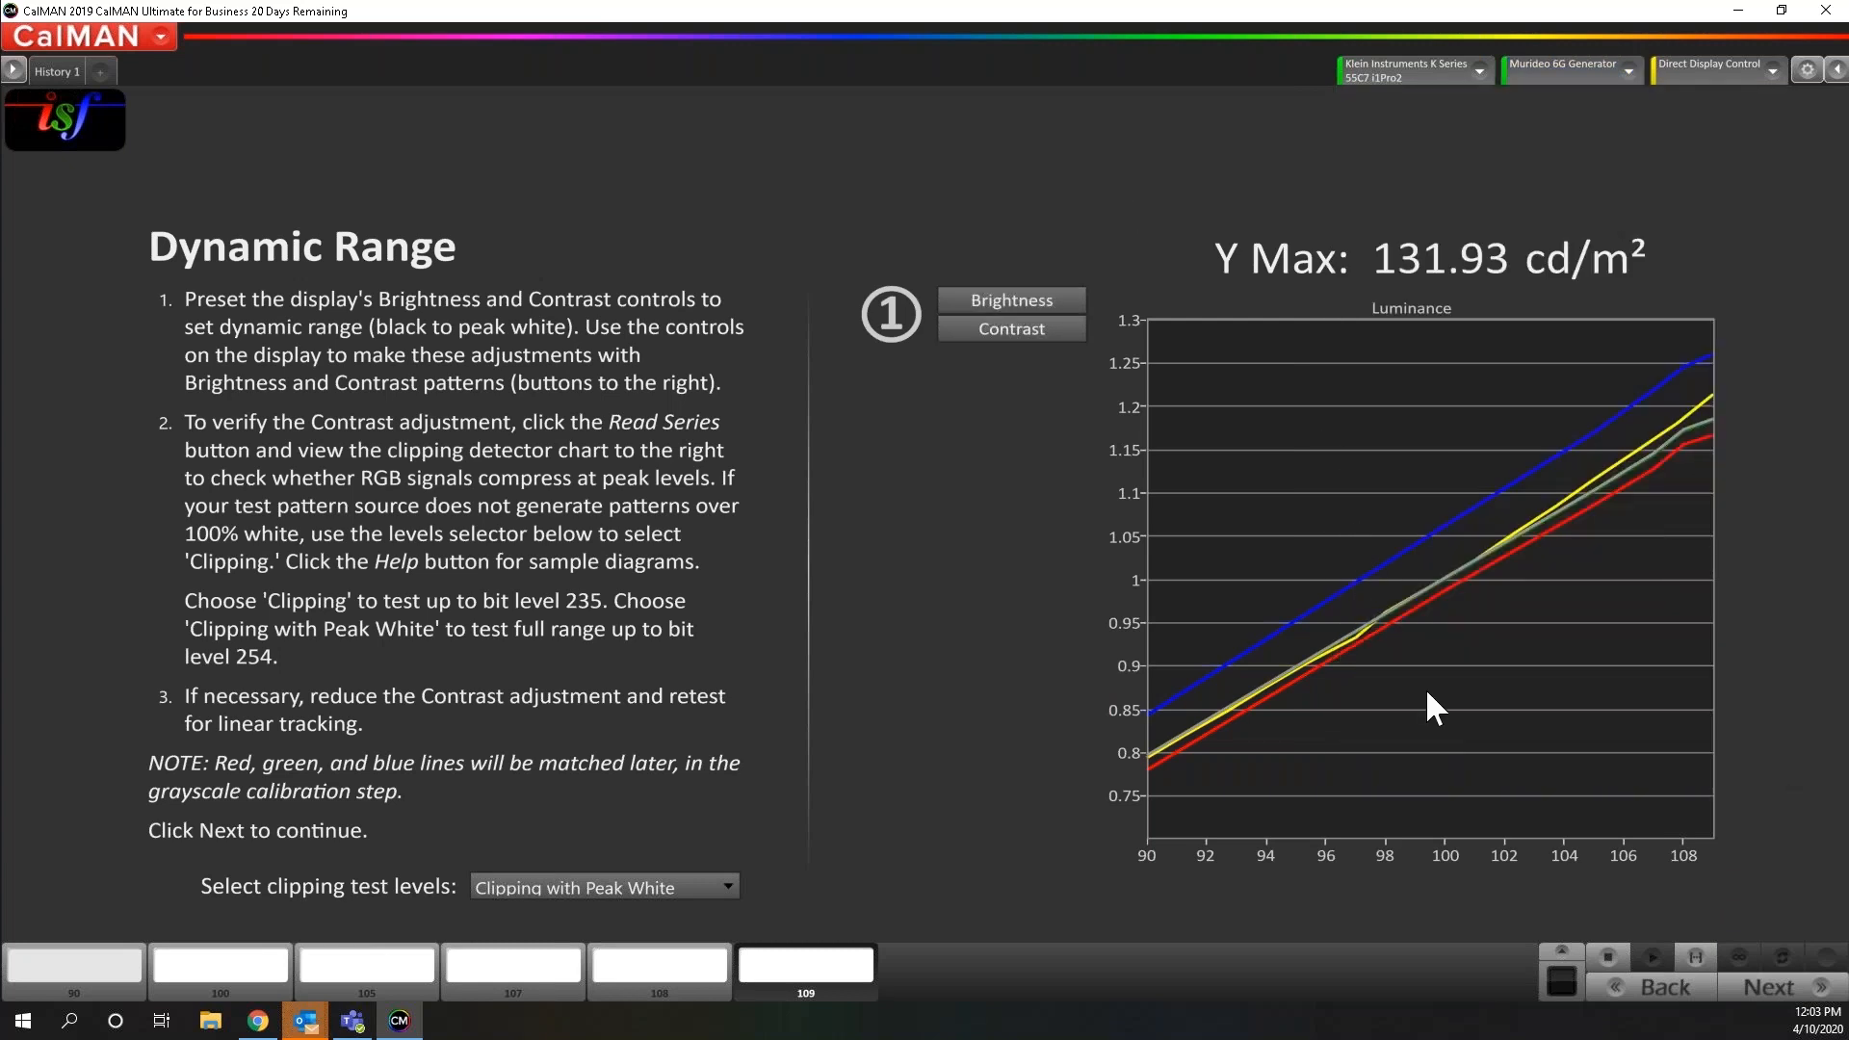
left_click(1567, 960)
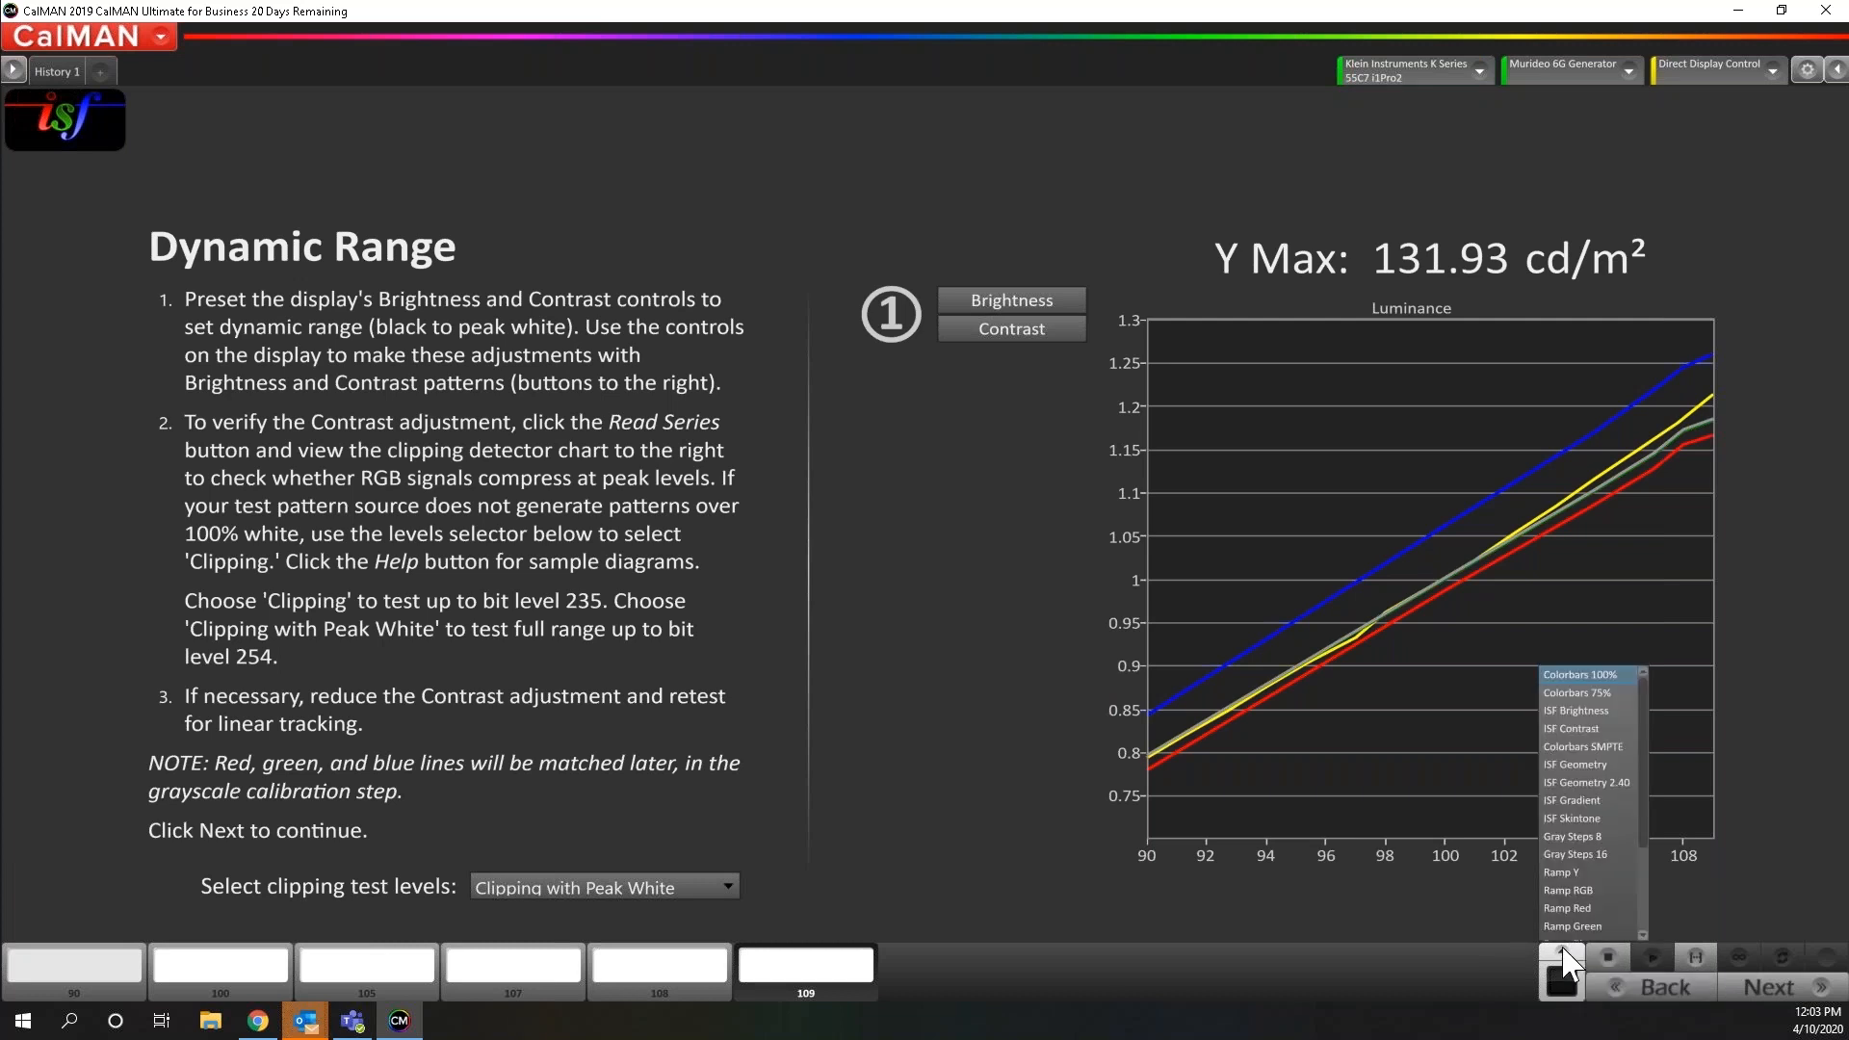
left_click_drag(1644, 788, 1637, 891)
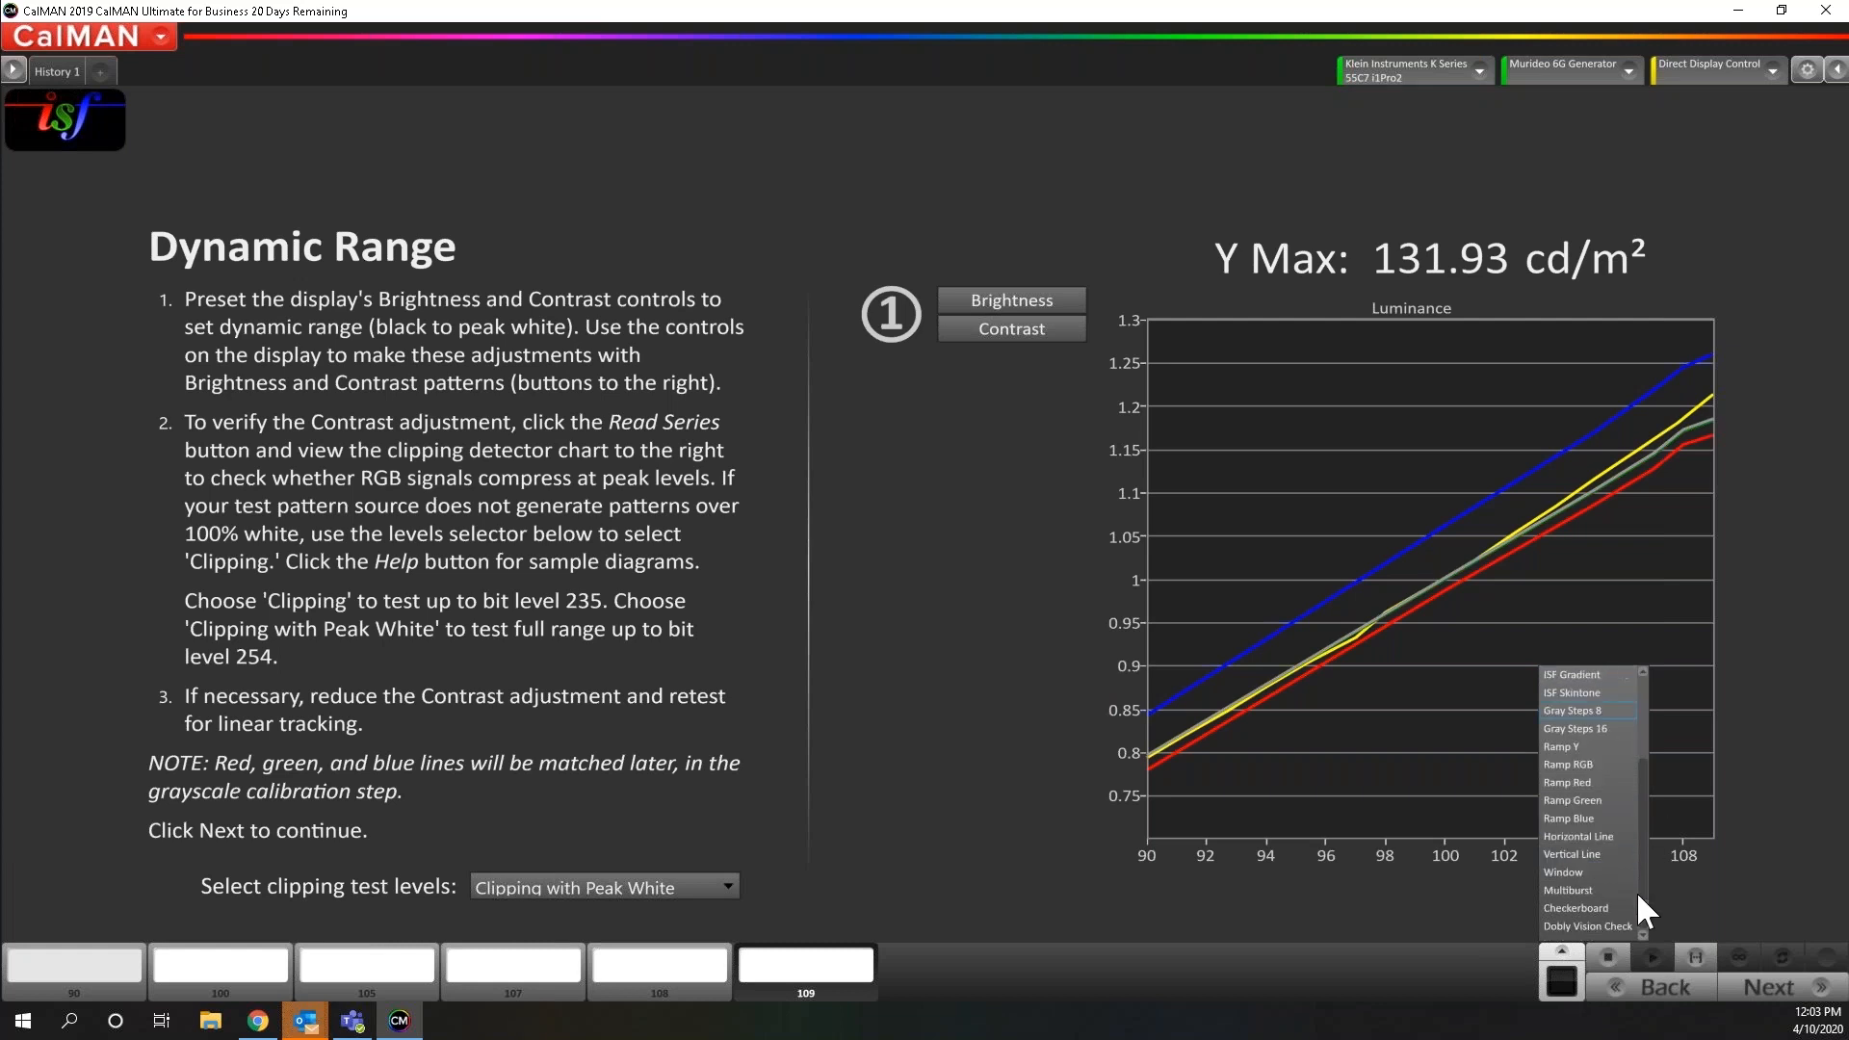
left_click(1580, 65)
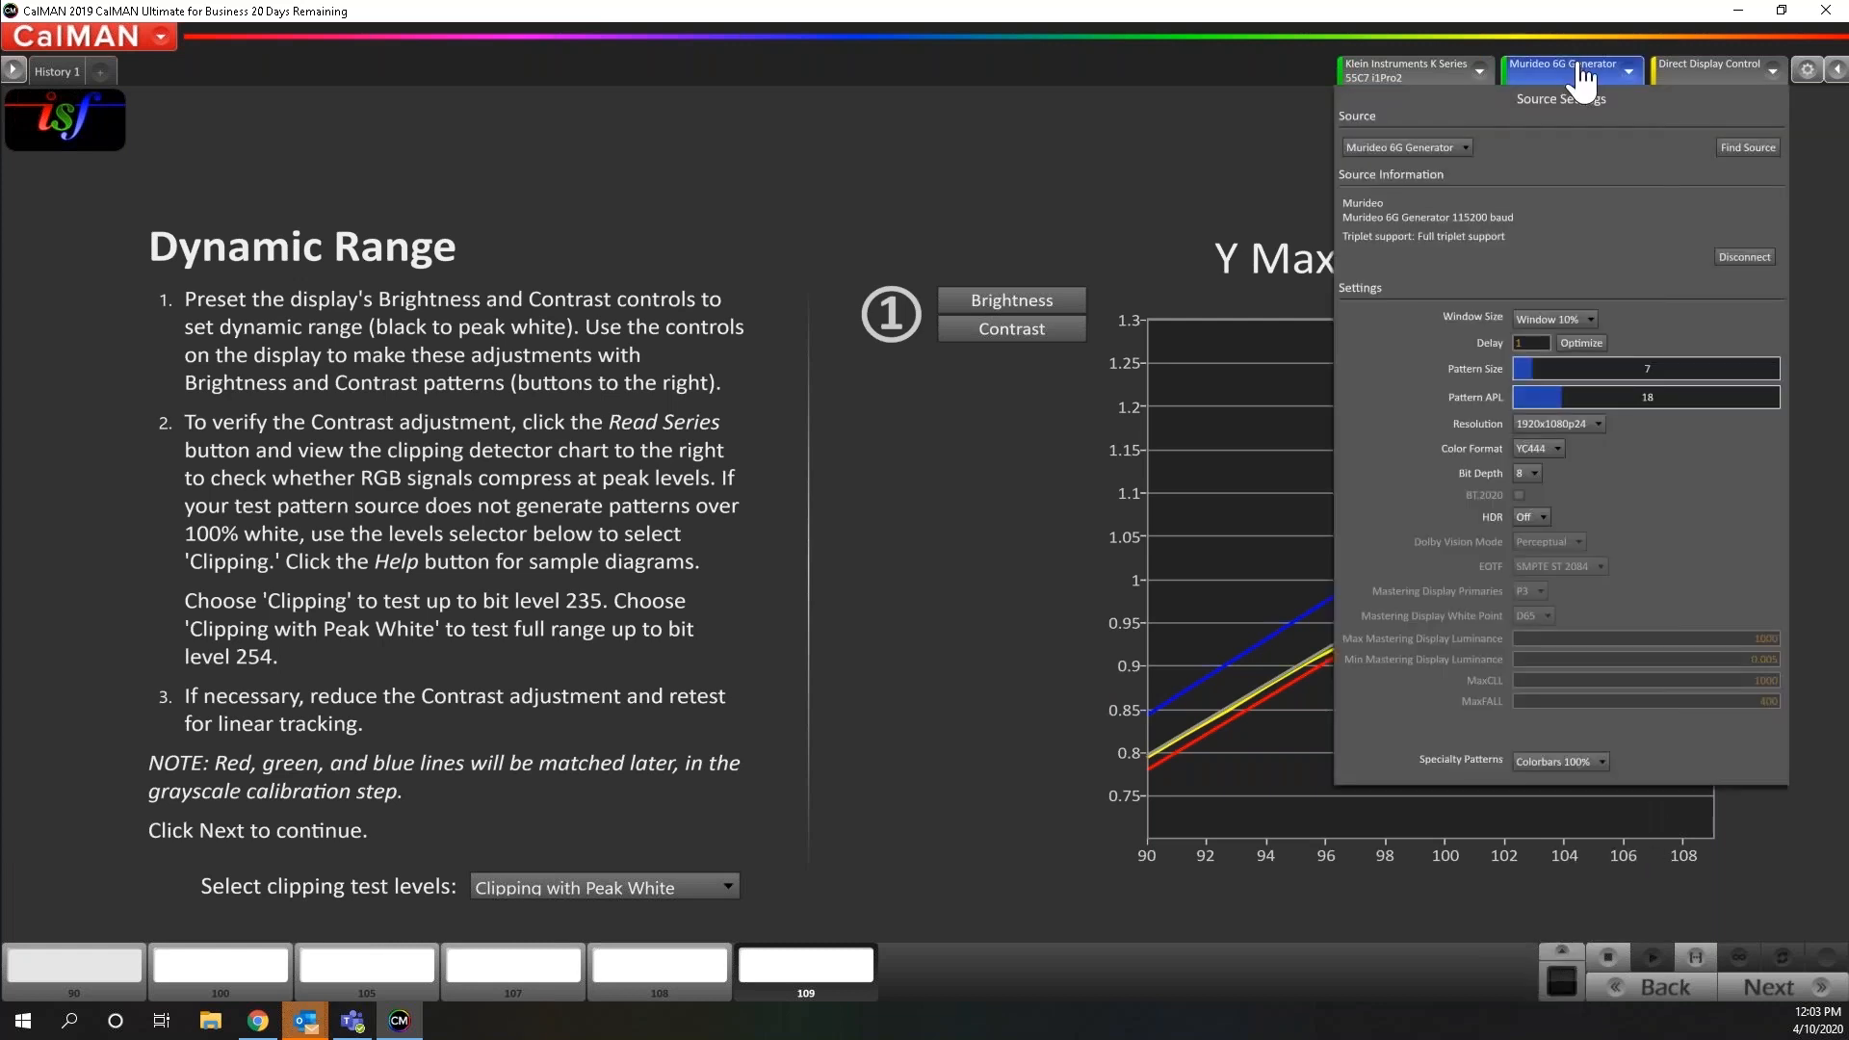
left_click(1452, 899)
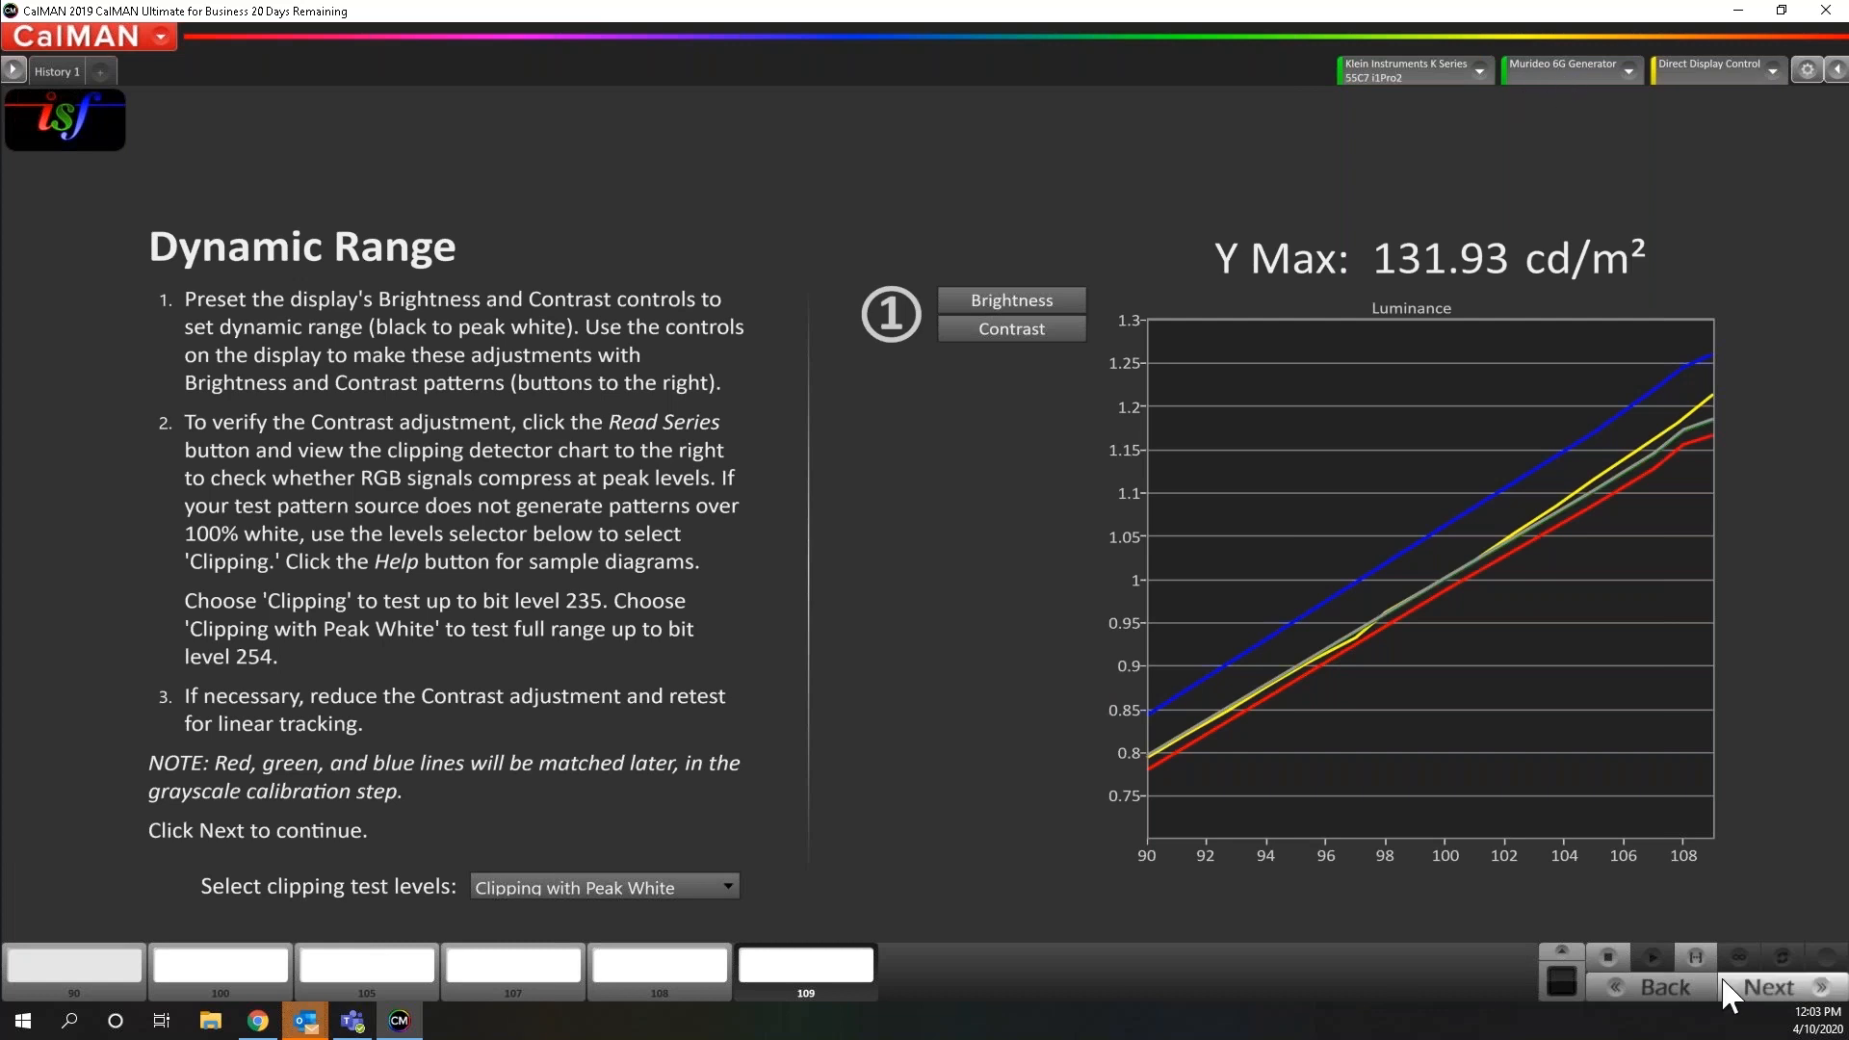
Choose the ISF Contrast specialty pattern and switch to the 105 patch on the Dynamic Range page
left_click(1569, 953)
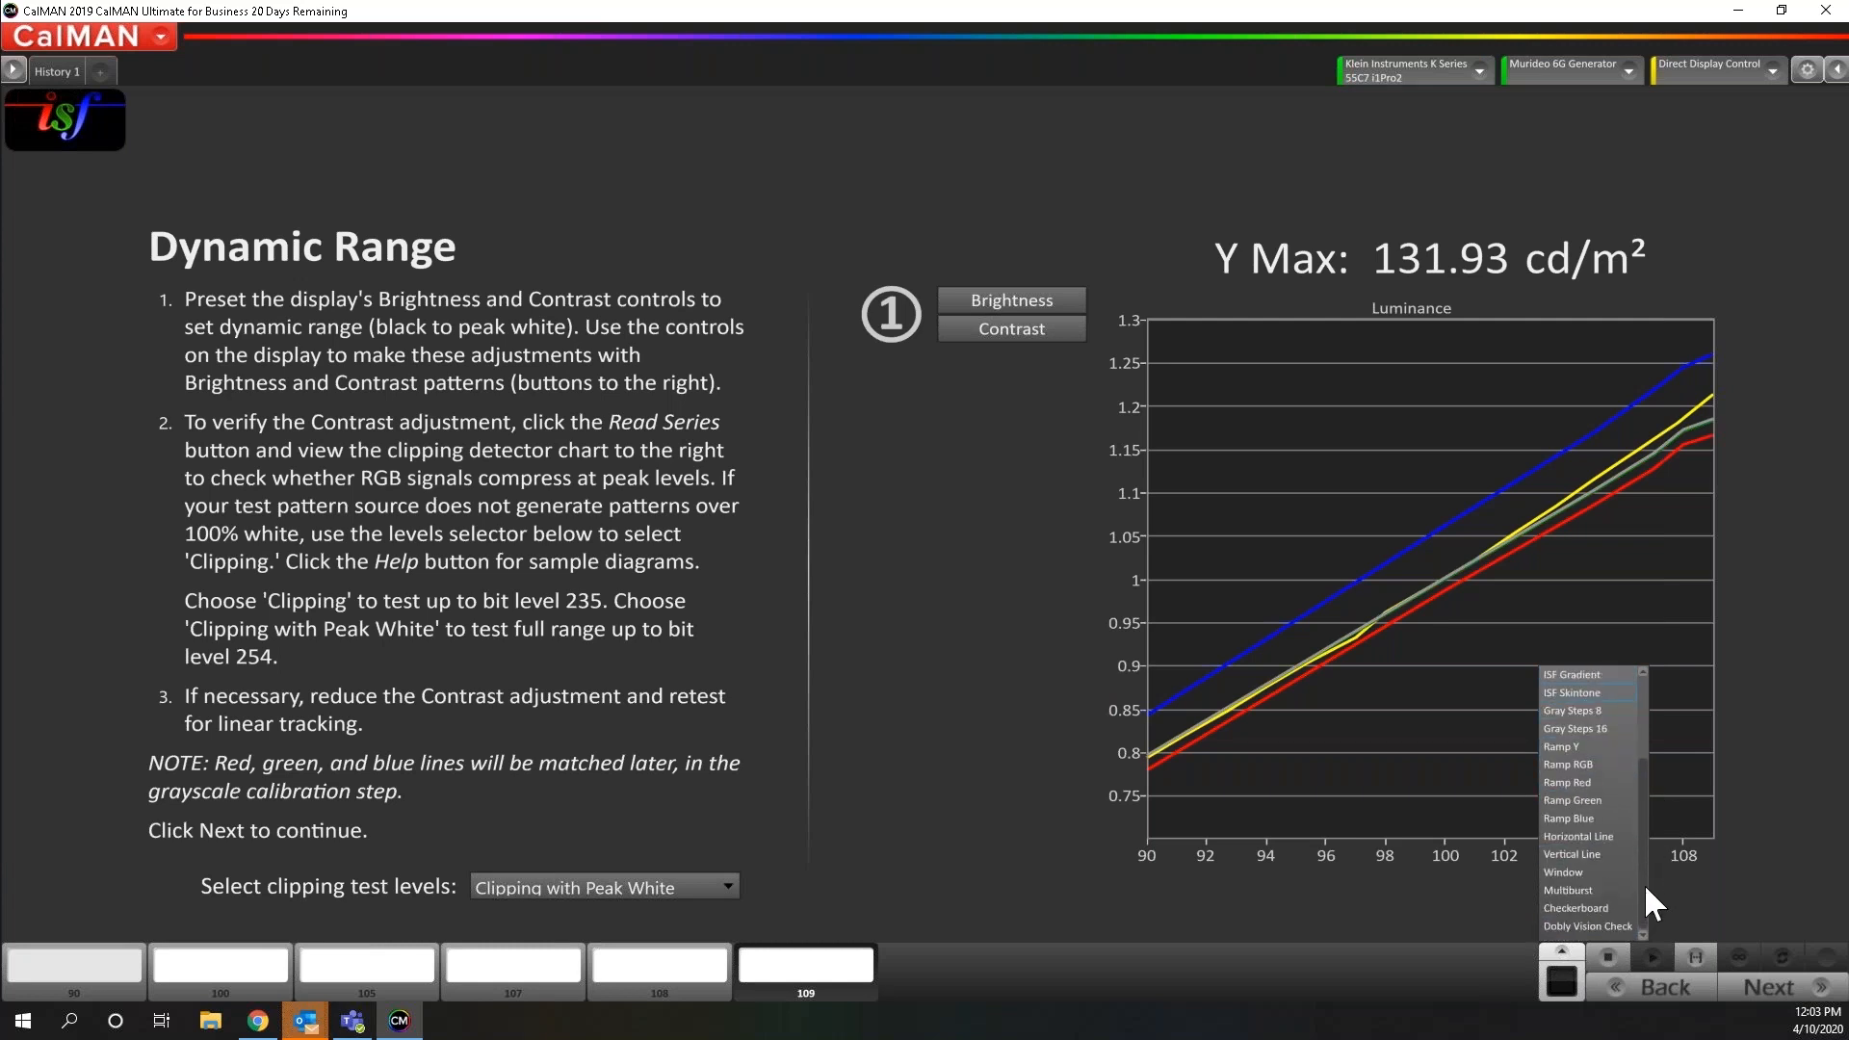
left_click_drag(1643, 882, 1645, 723)
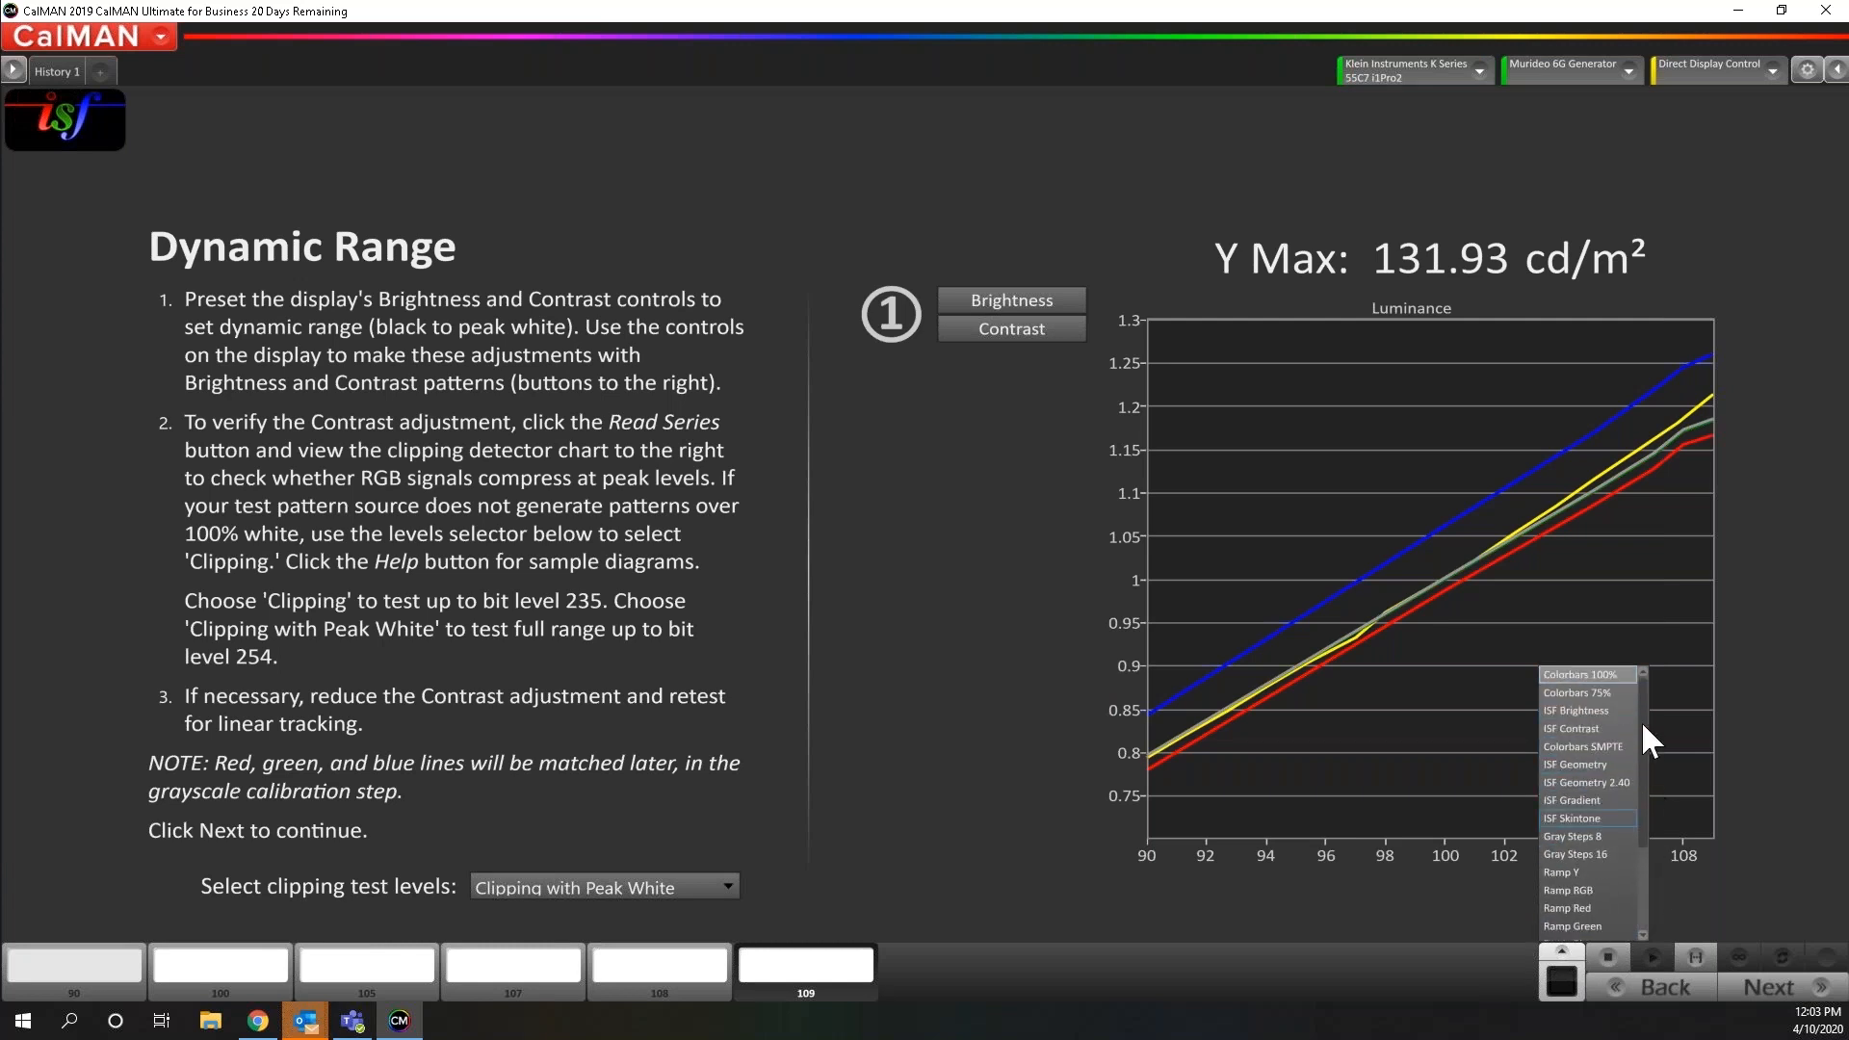
left_click(1575, 730)
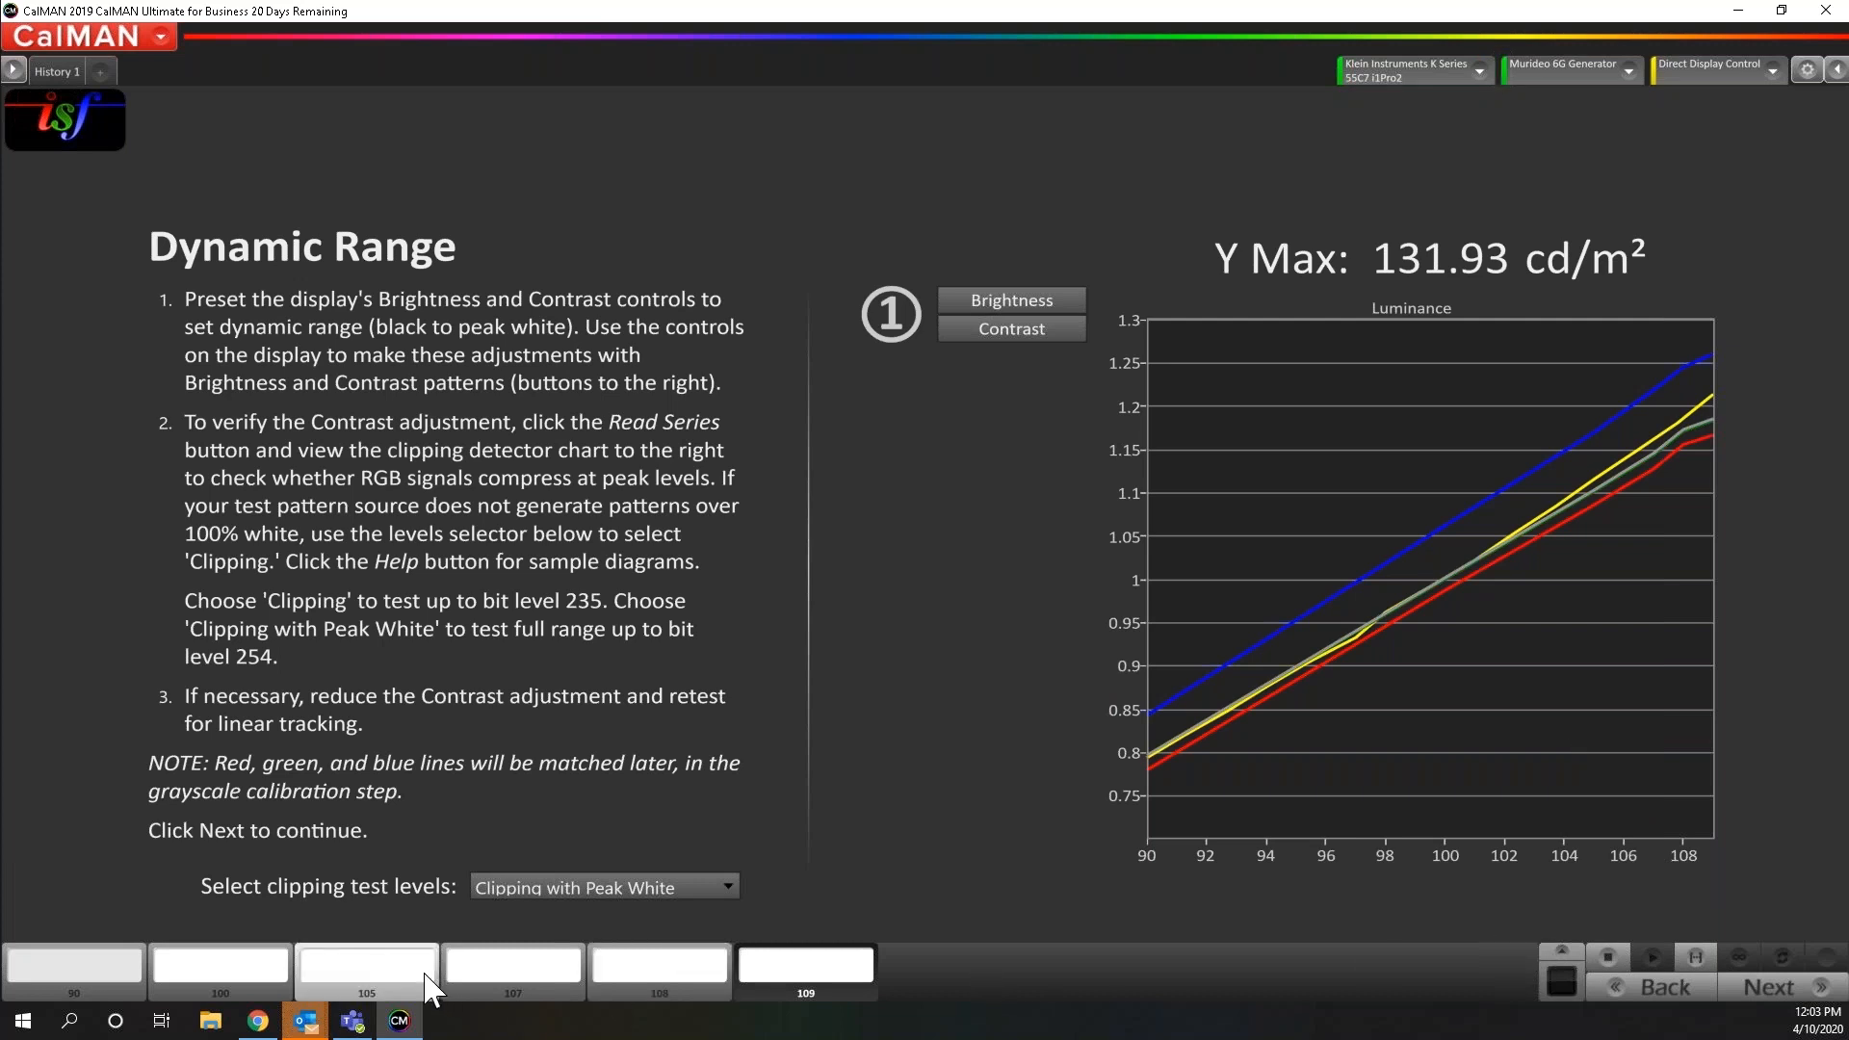
left_click(389, 982)
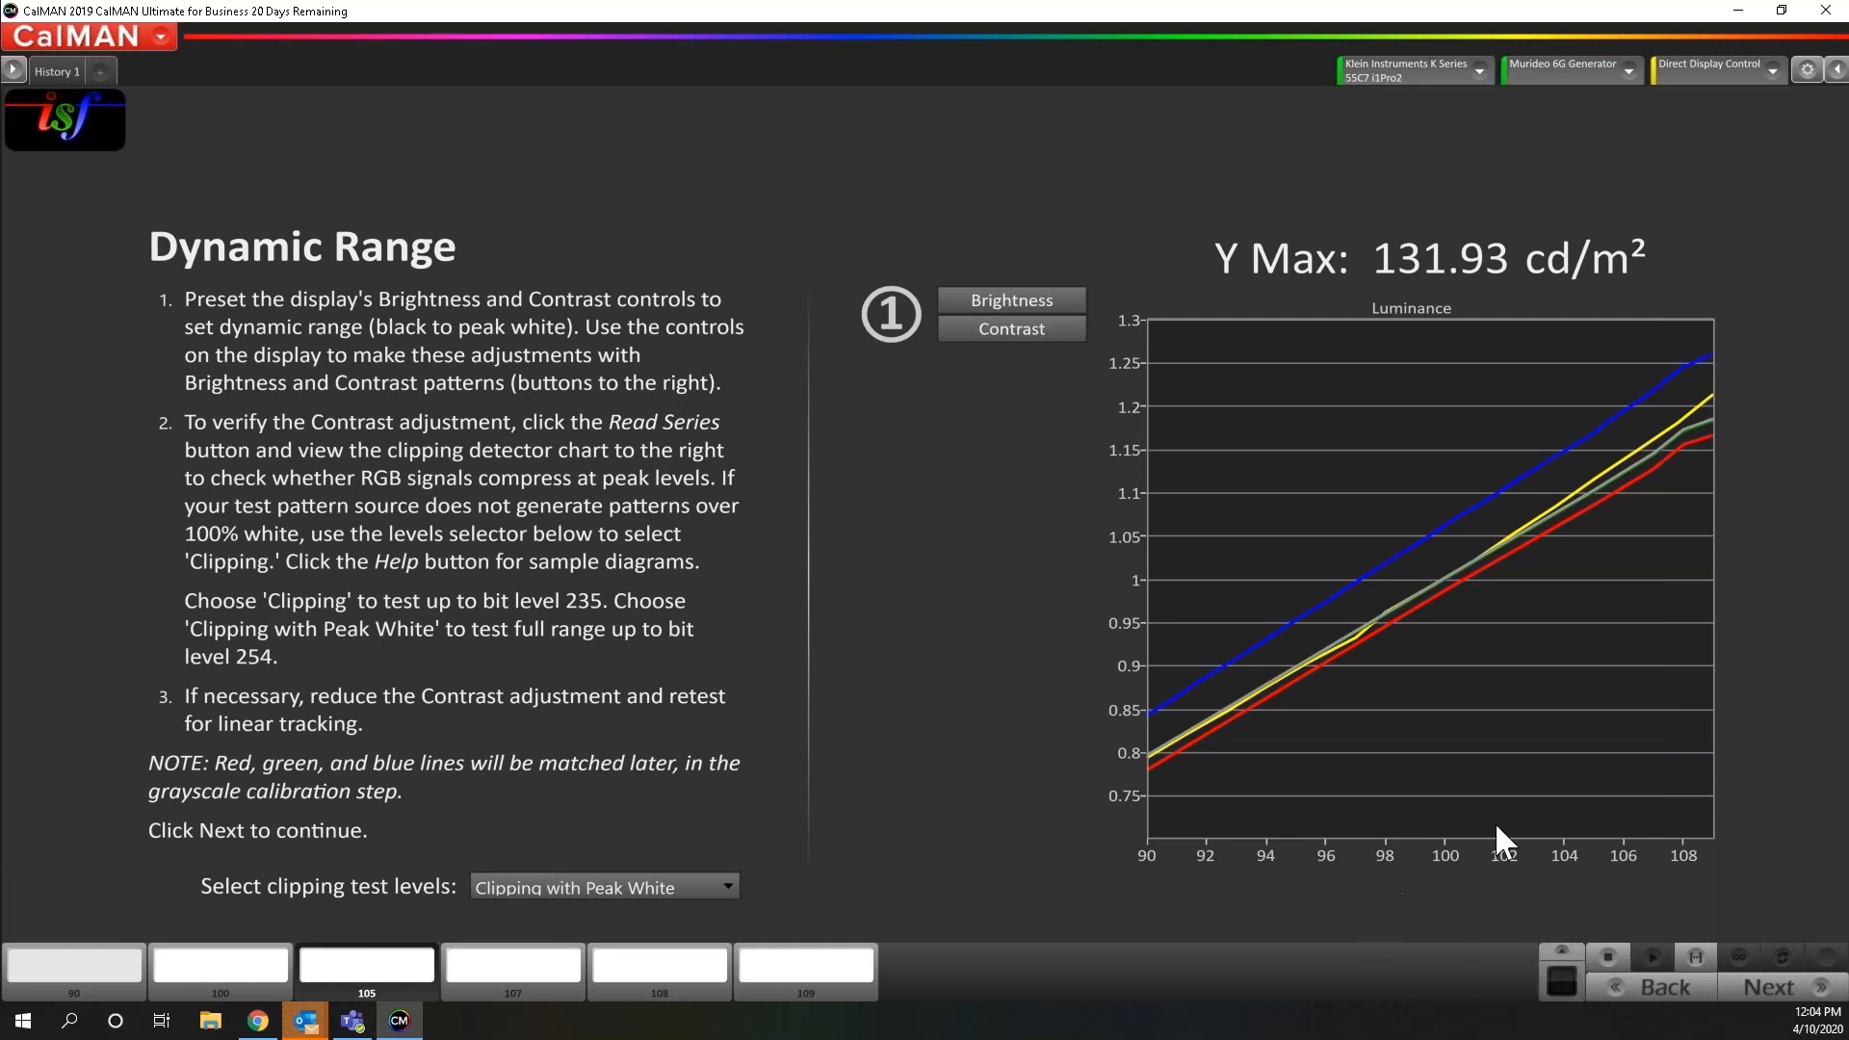
Advance to the Gamma Setting page and measure the 50 patch with Read Continuous
left_click(1766, 984)
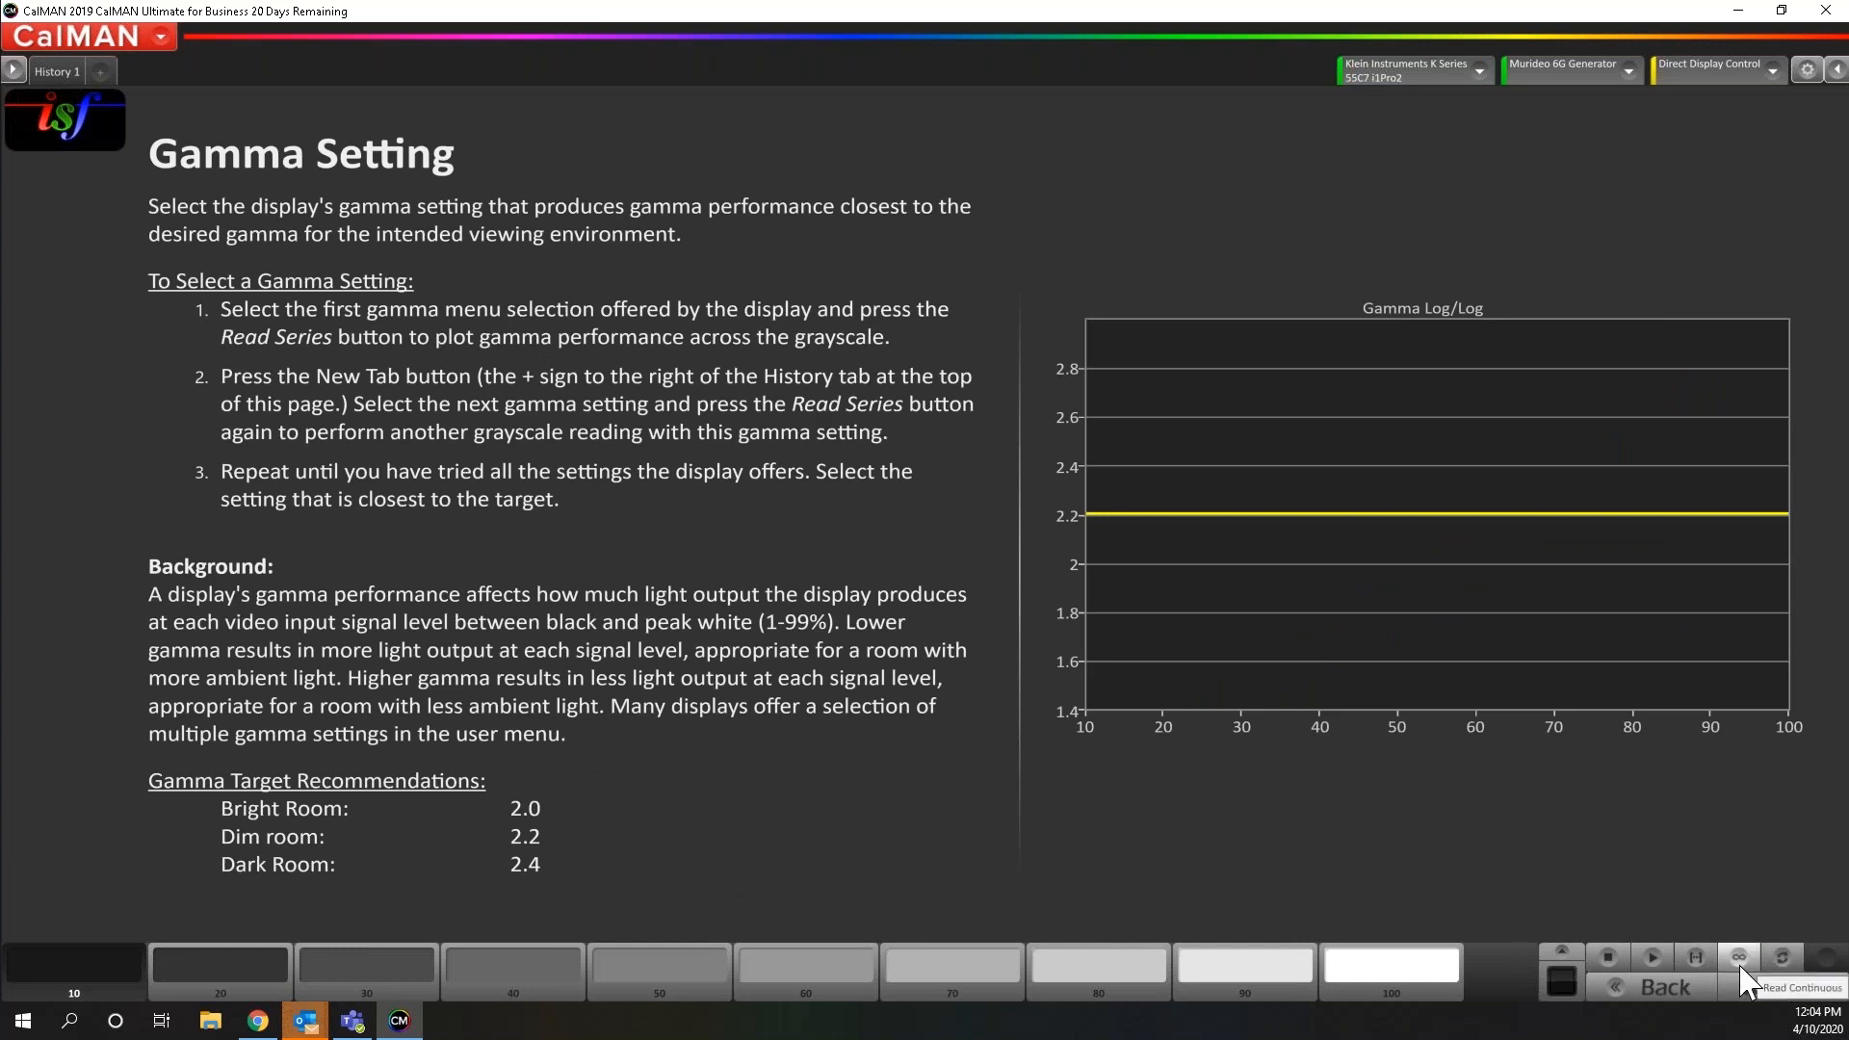
left_click(666, 980)
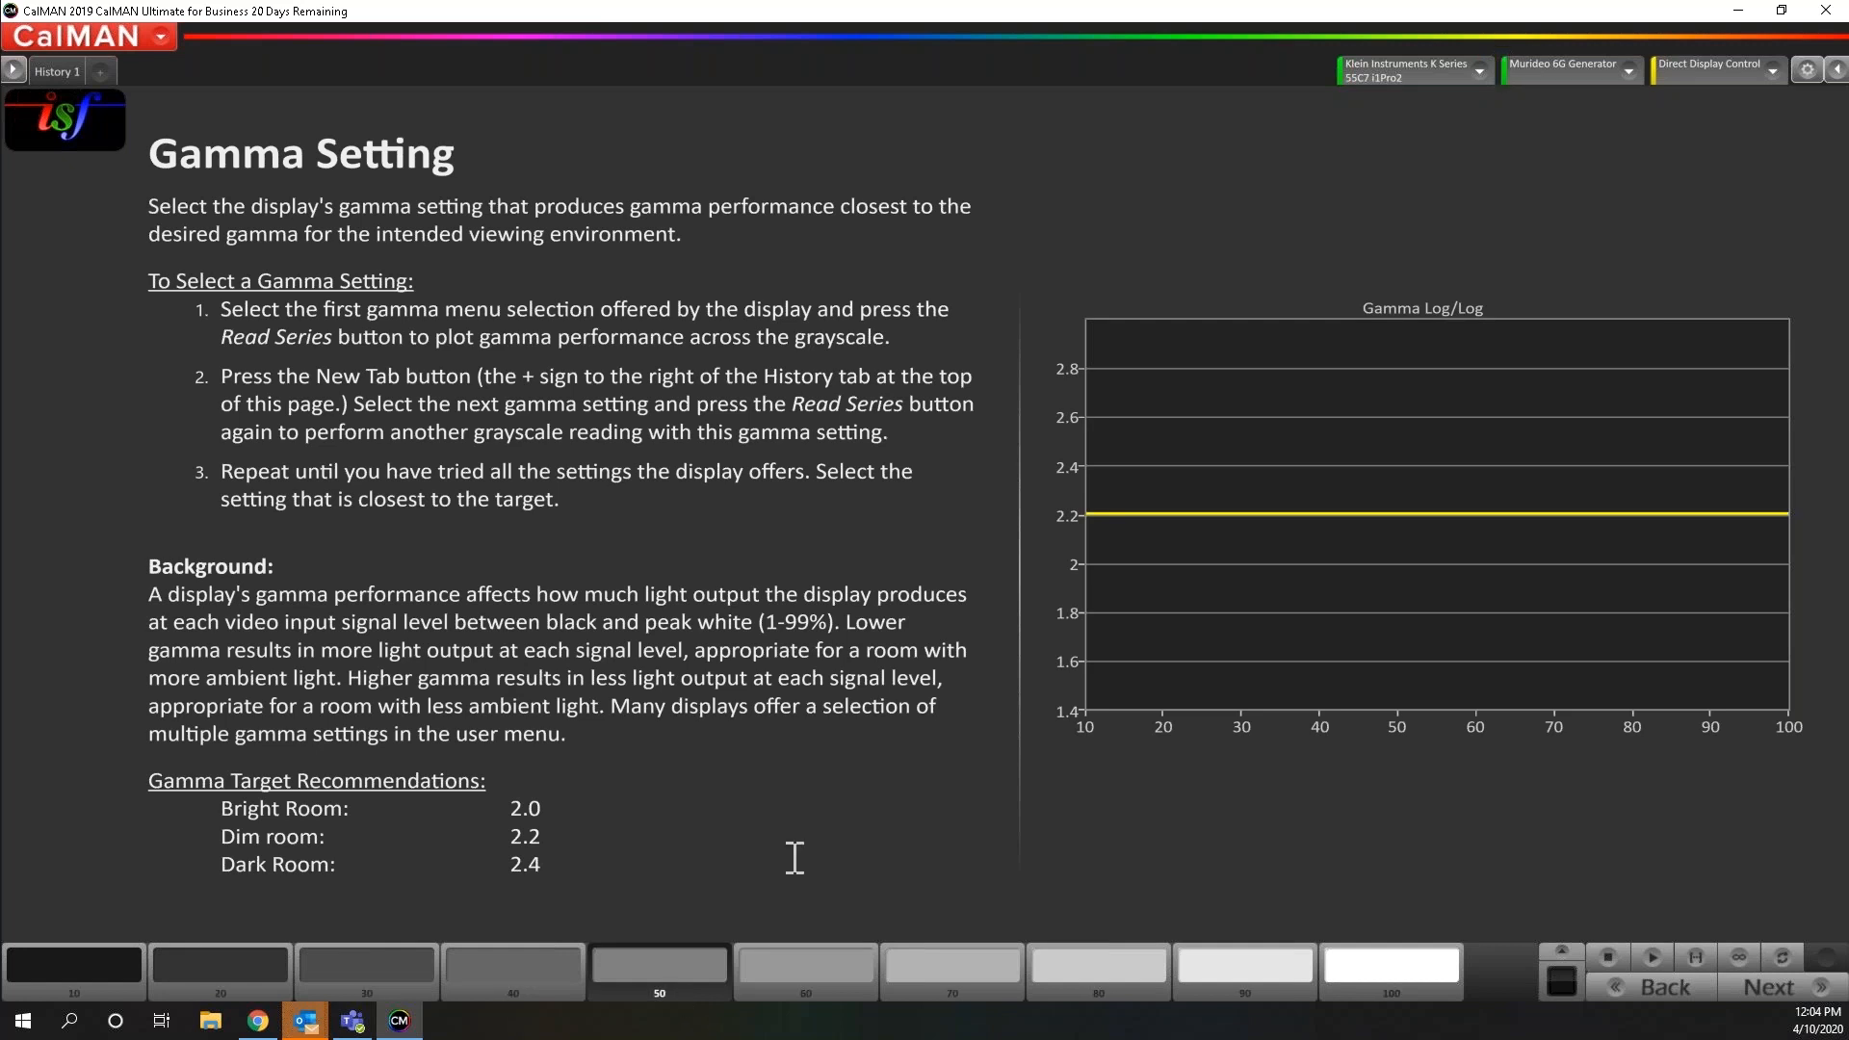
left_click(1741, 958)
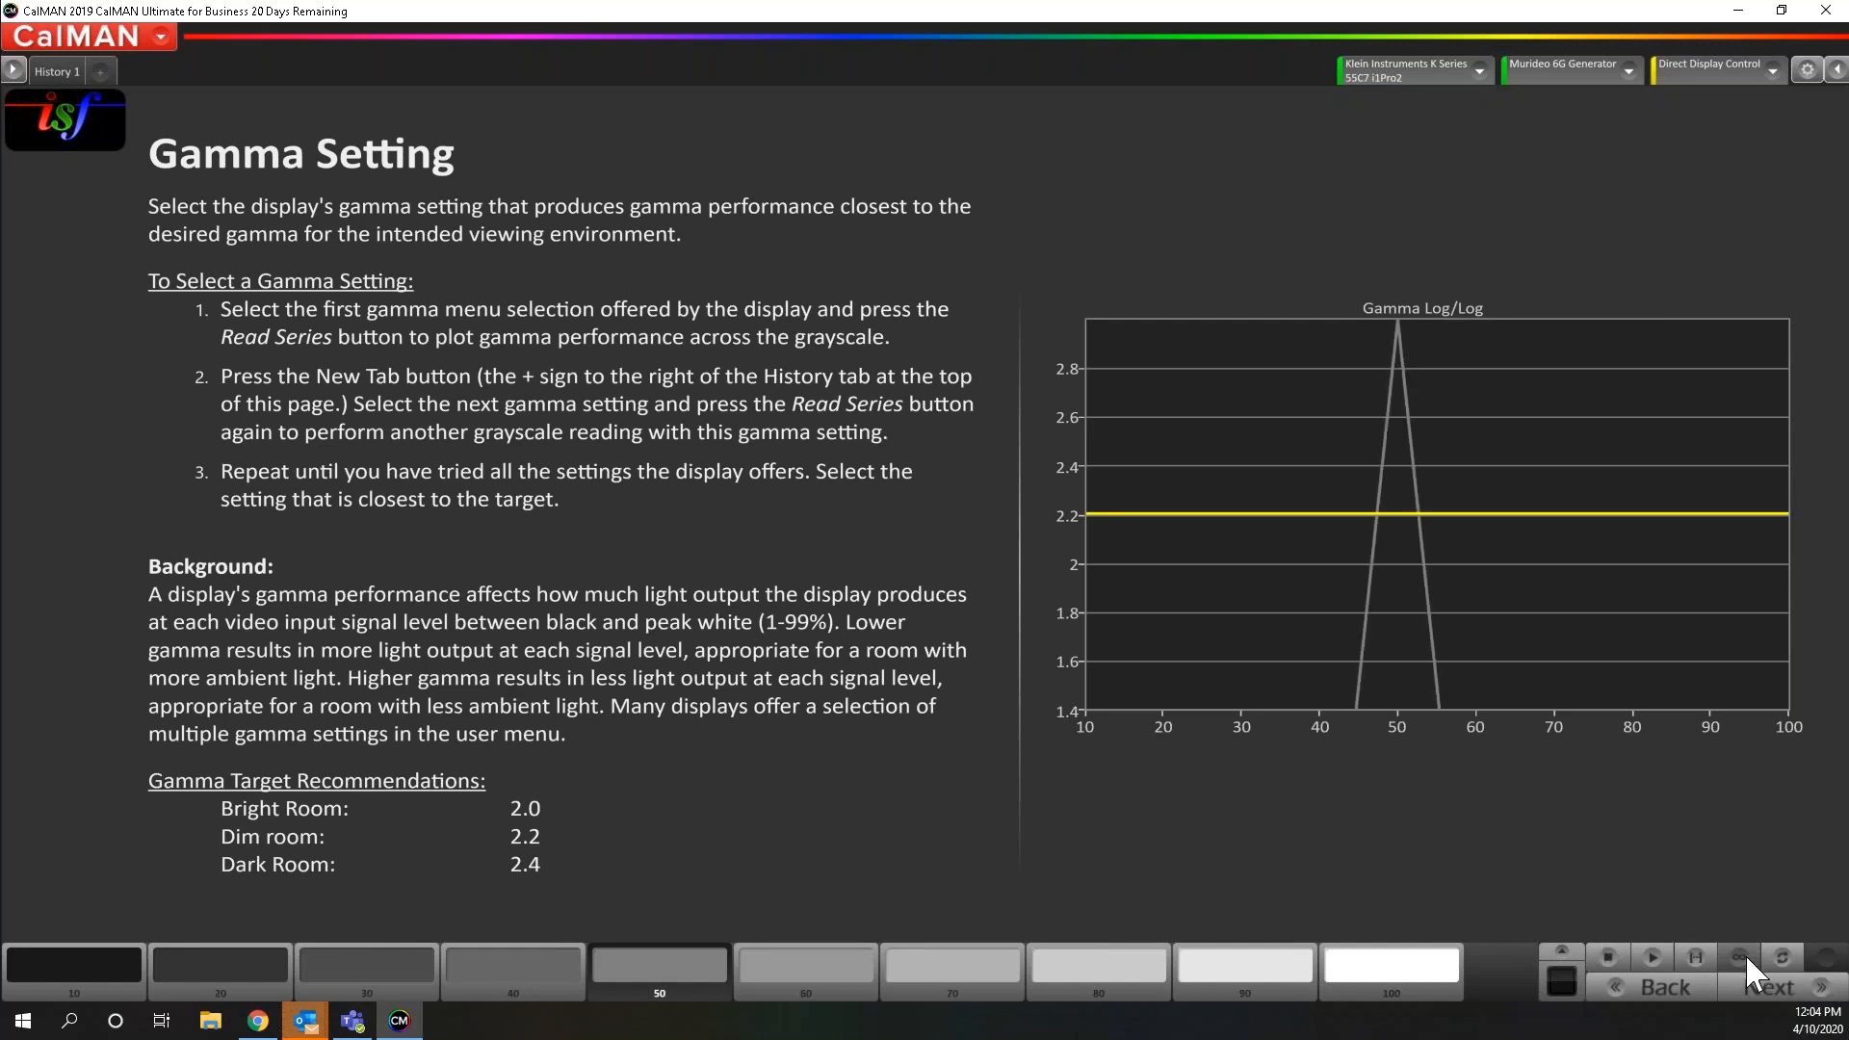
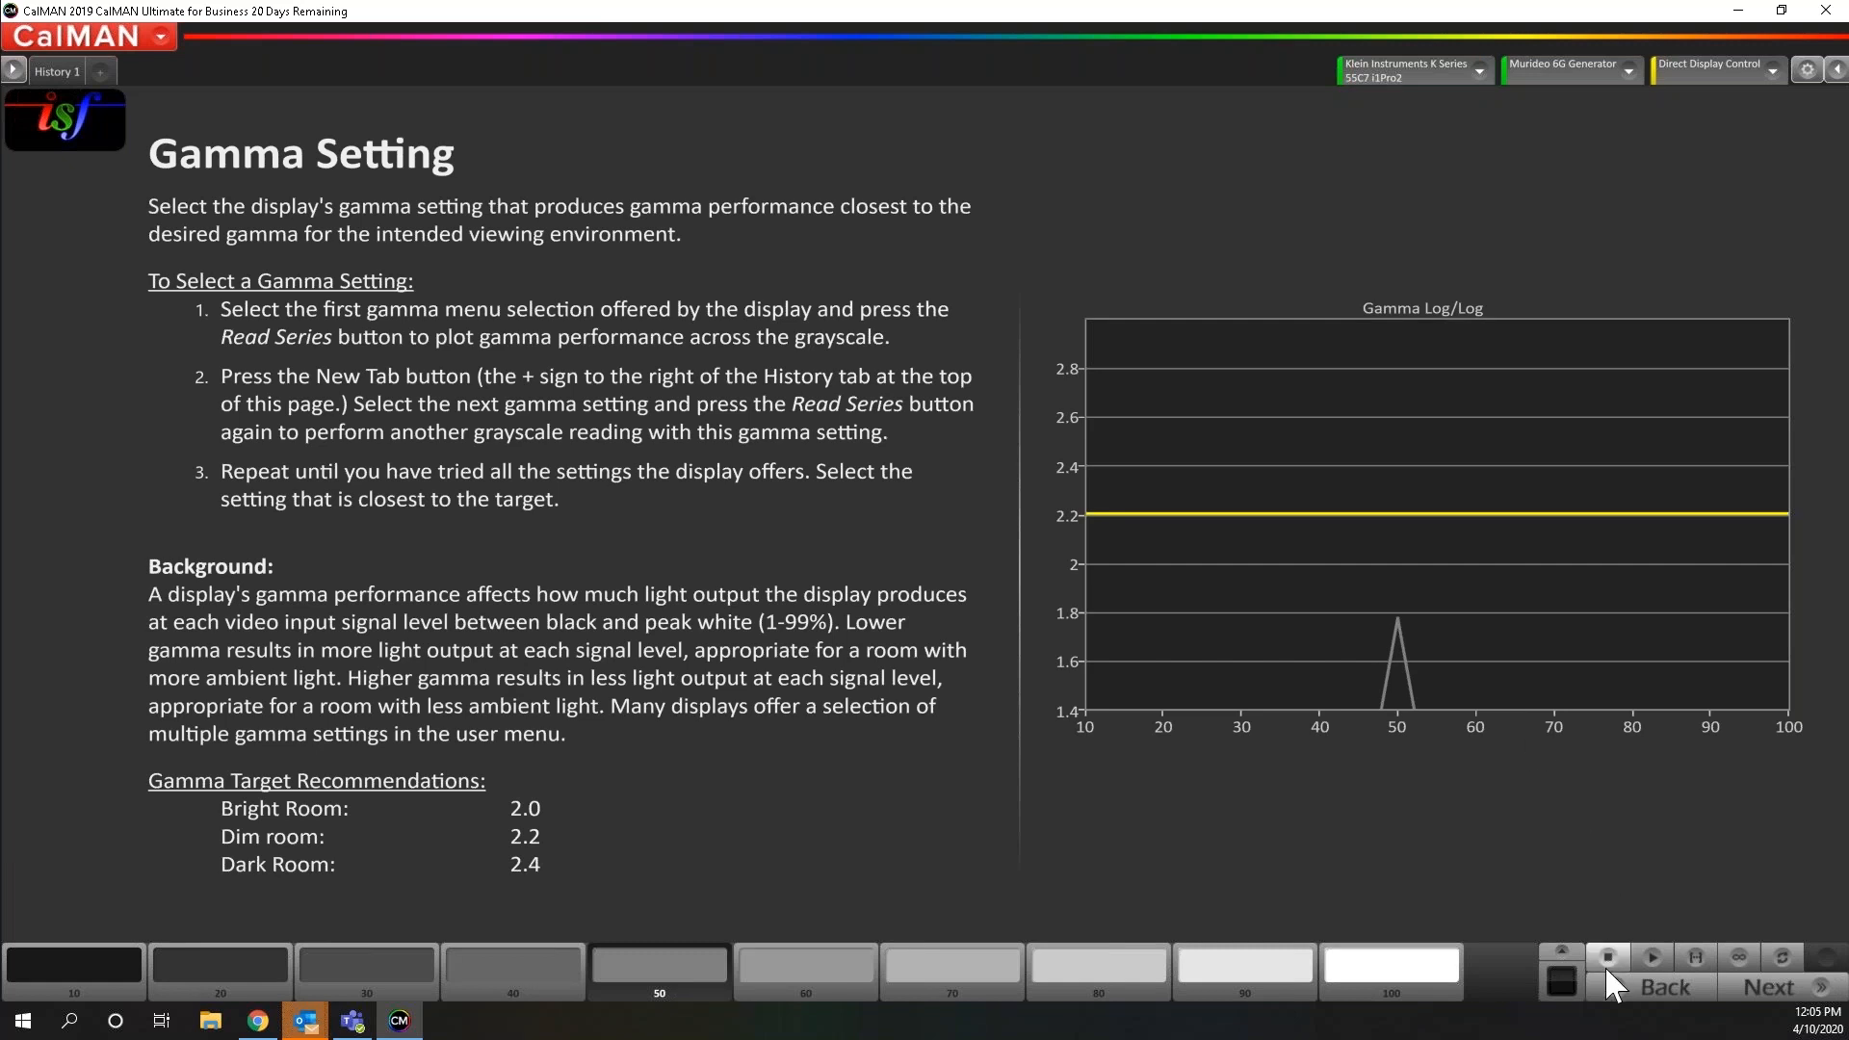
Advance past Color Decoder and Resolution/Bit-Accuracy to Grayscale Two Point Adjust and measure 30 and 80 with Read Series
left_click(1784, 990)
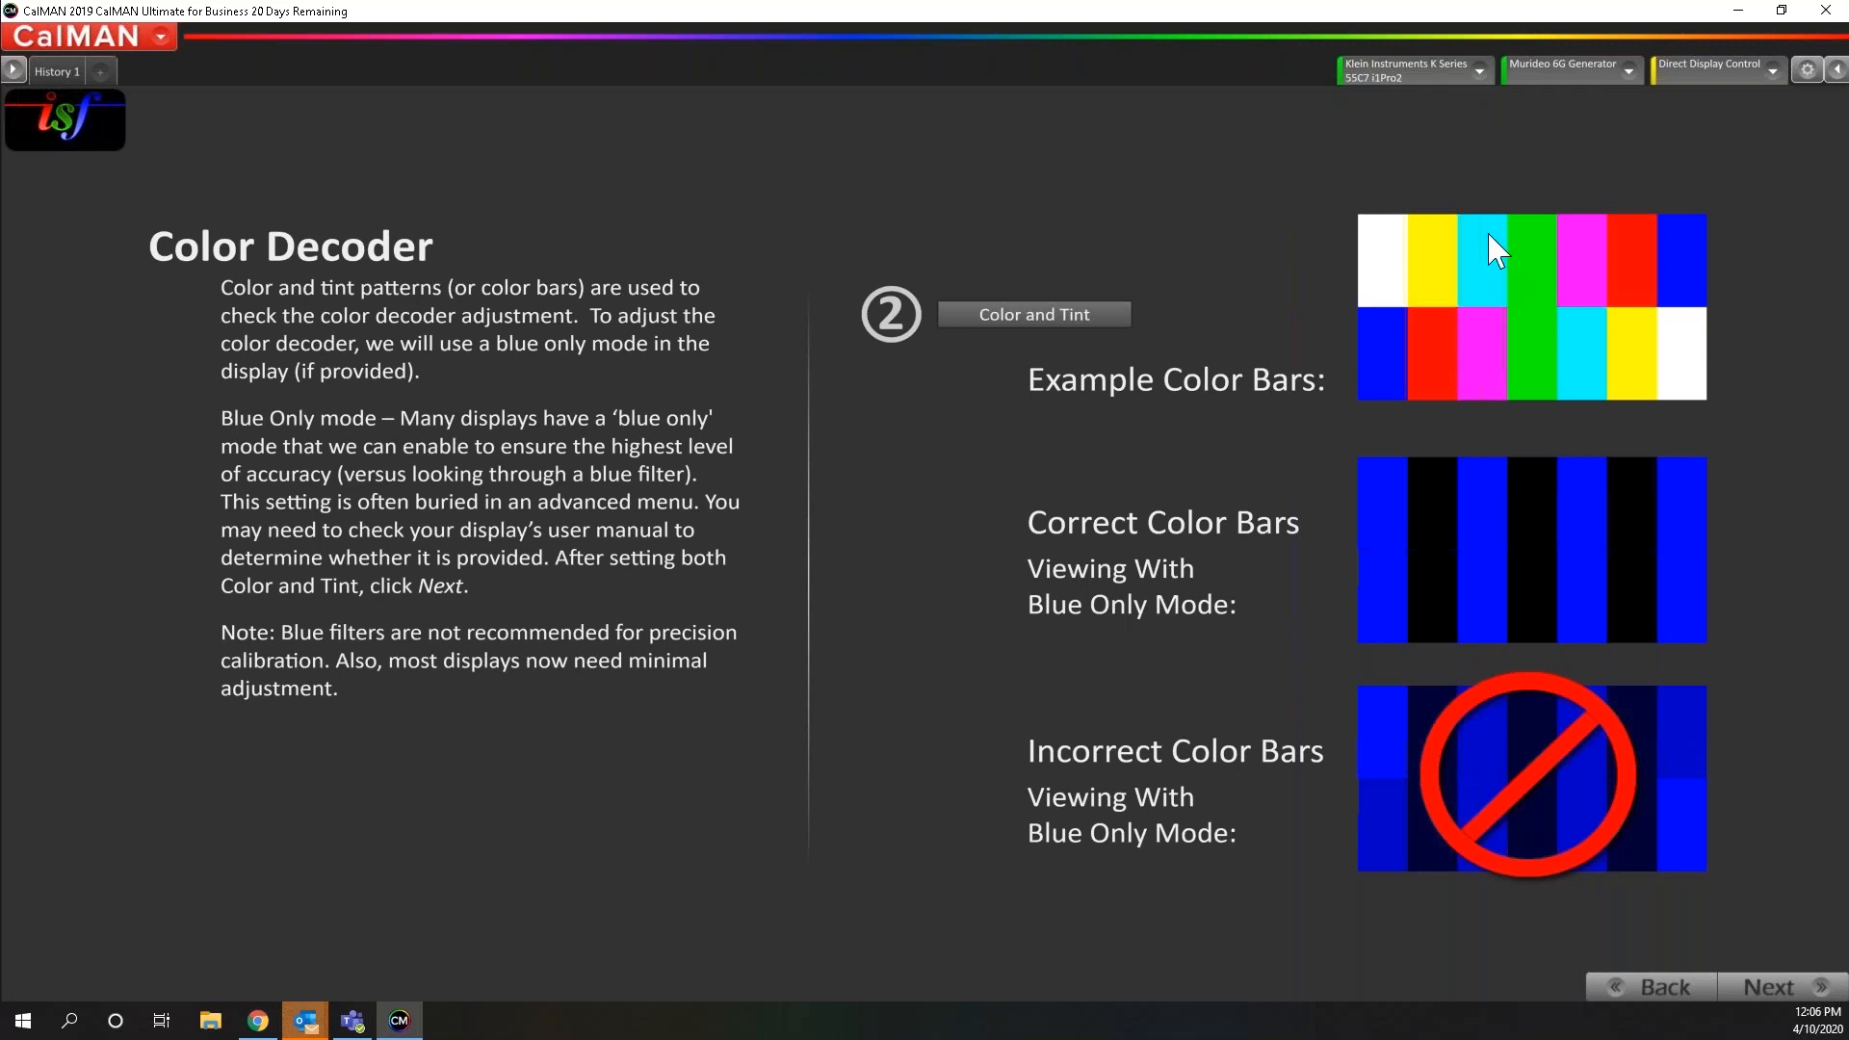
left_click(1762, 987)
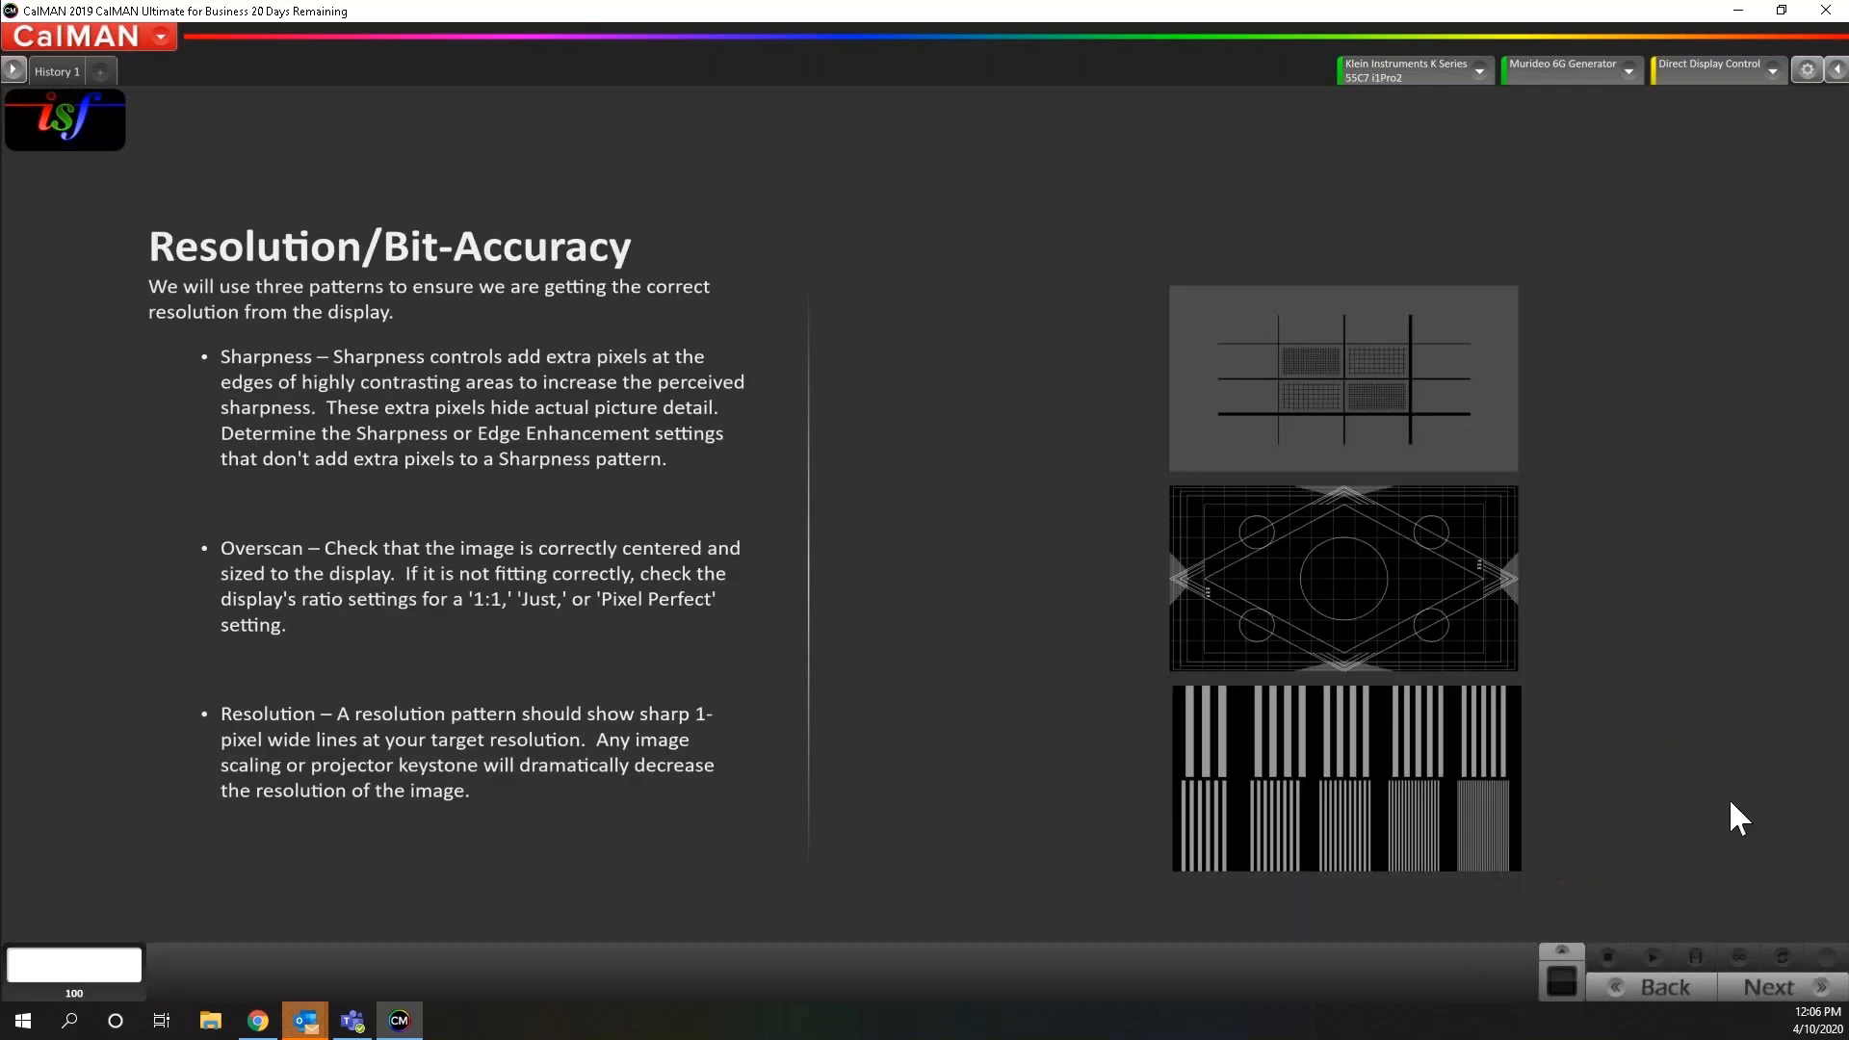
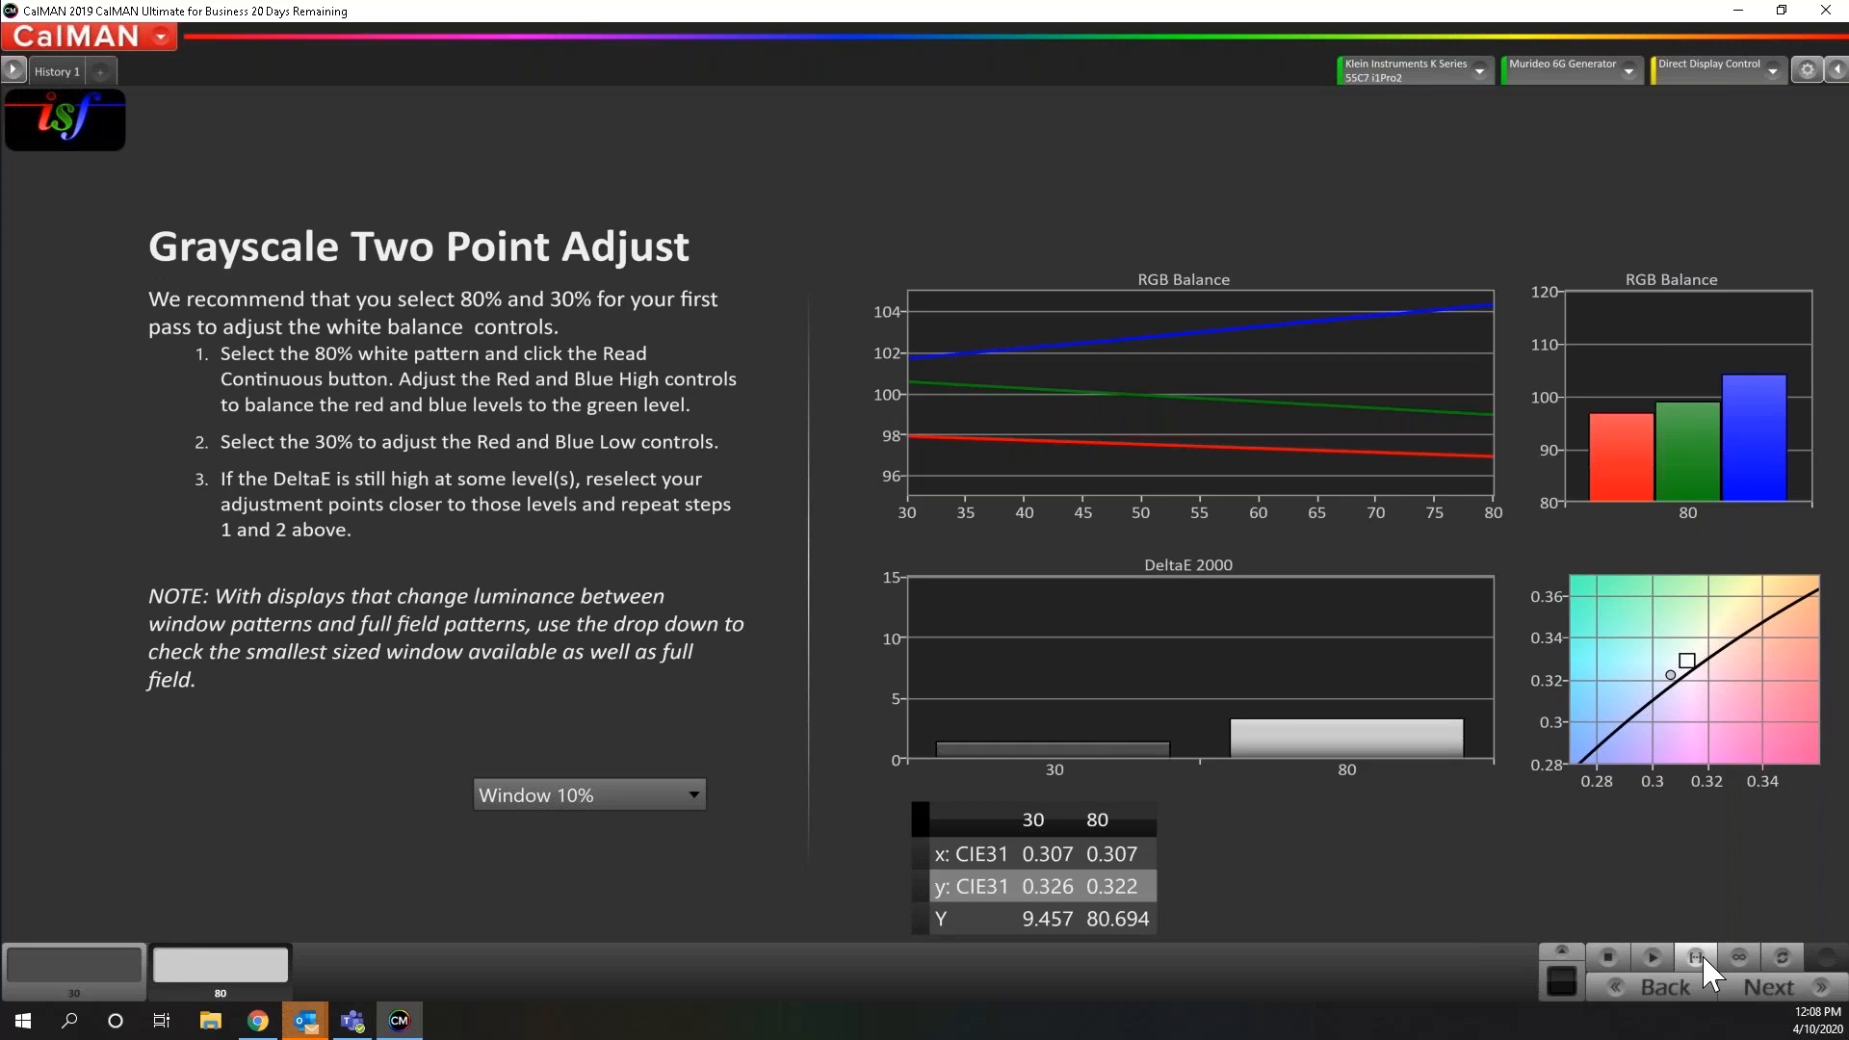
left_click(1702, 953)
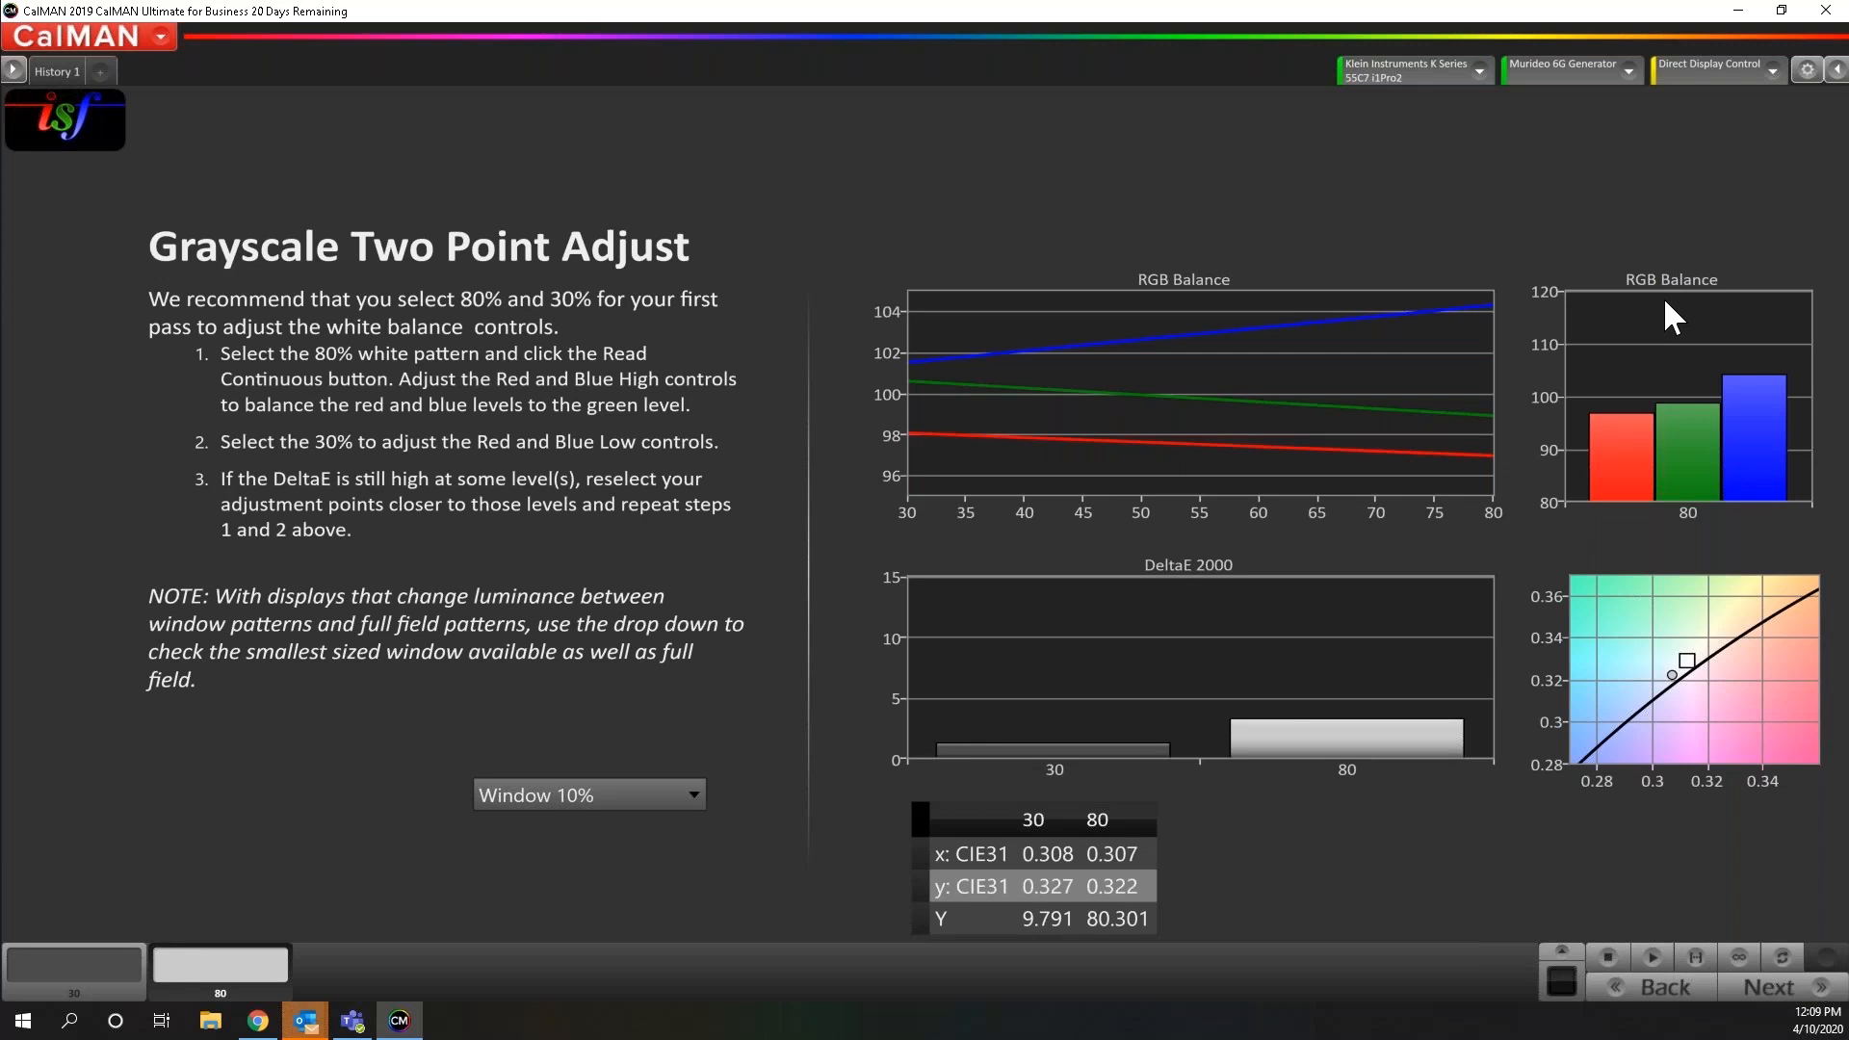
Enable full field pattern insertion in the application's measurement options and review the available pattern levels
left_click(1806, 73)
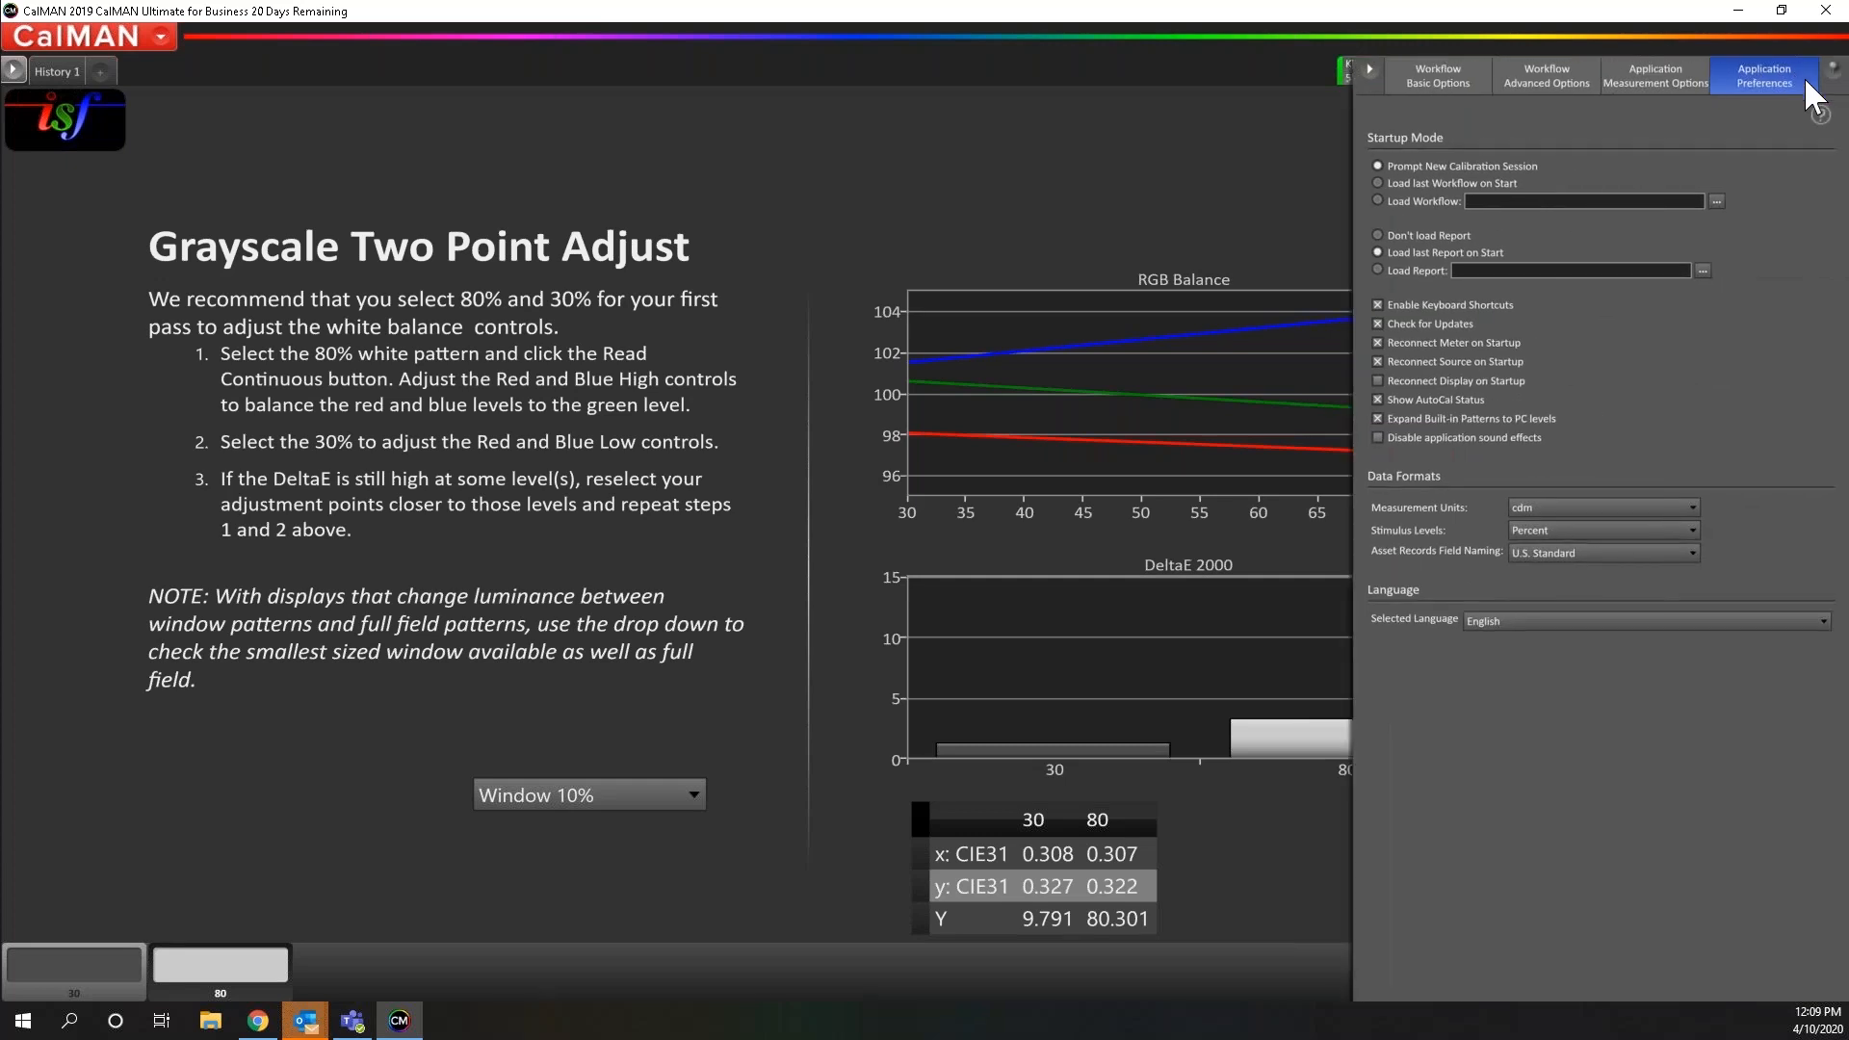
left_click(1656, 77)
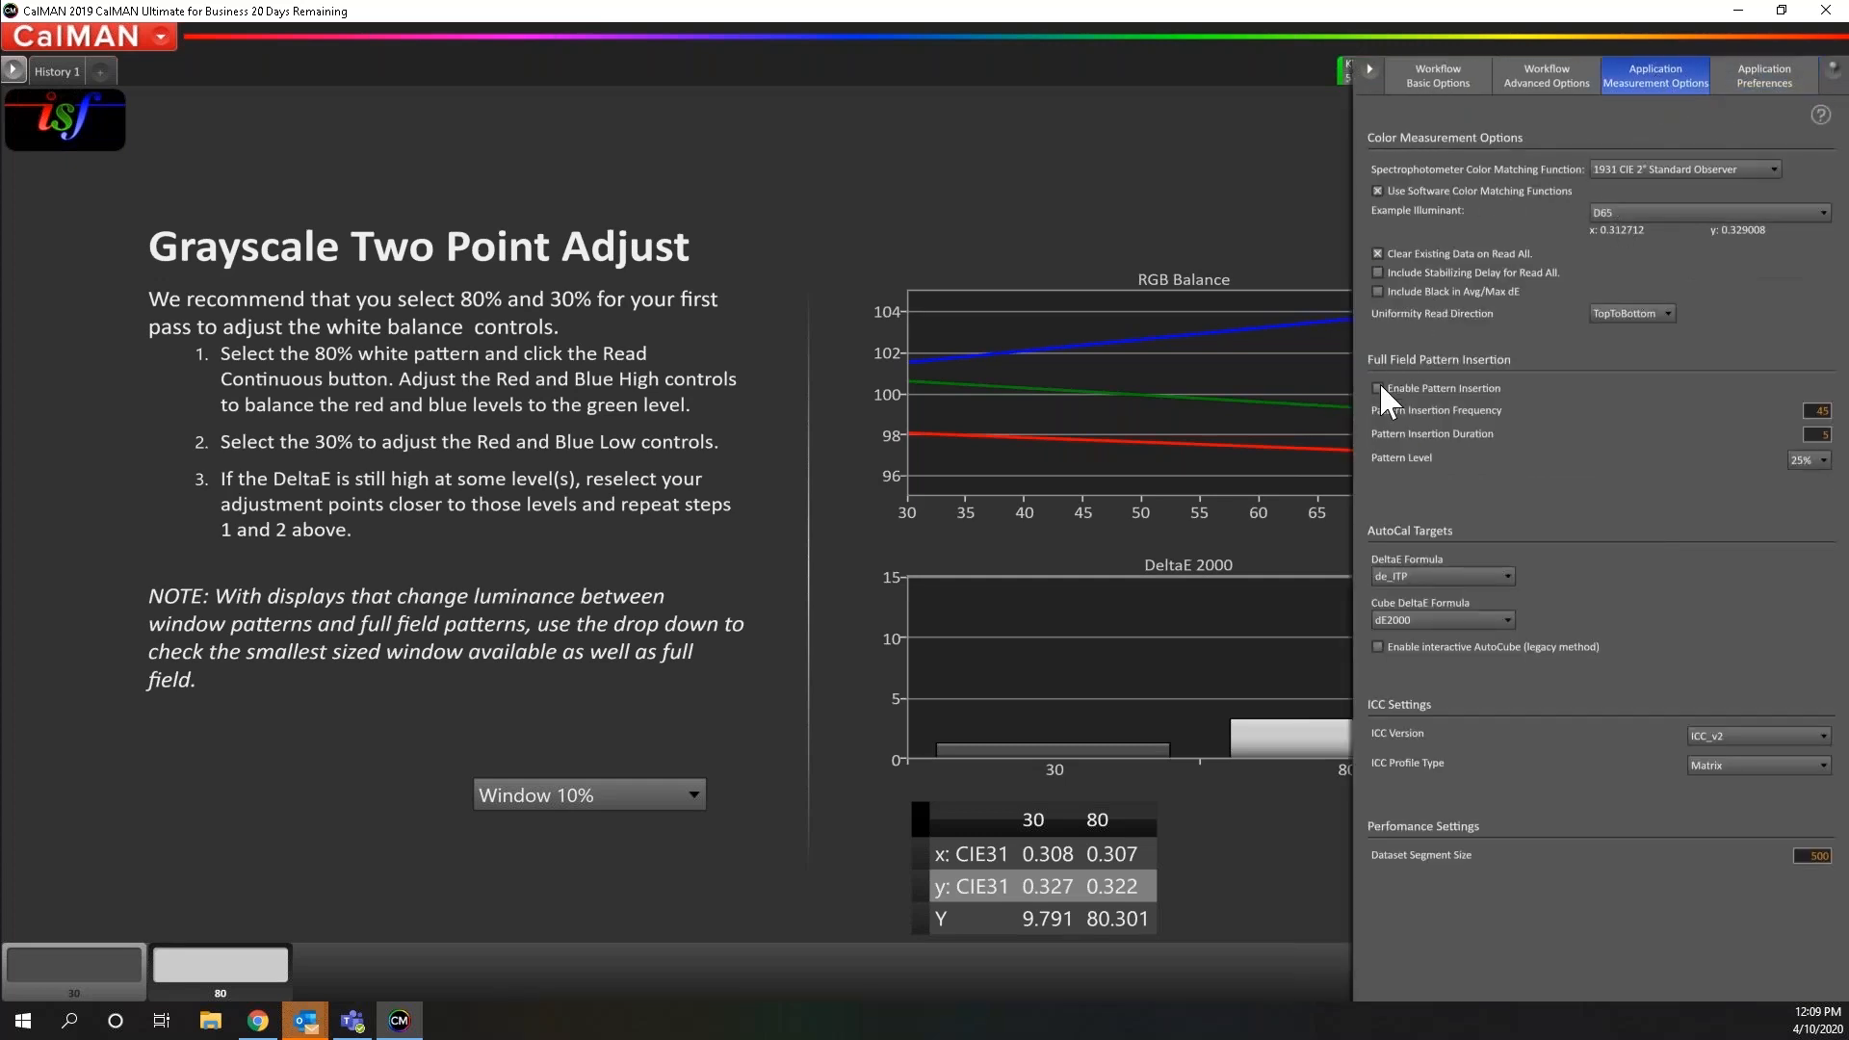
left_click(1568, 374)
left_click(1810, 460)
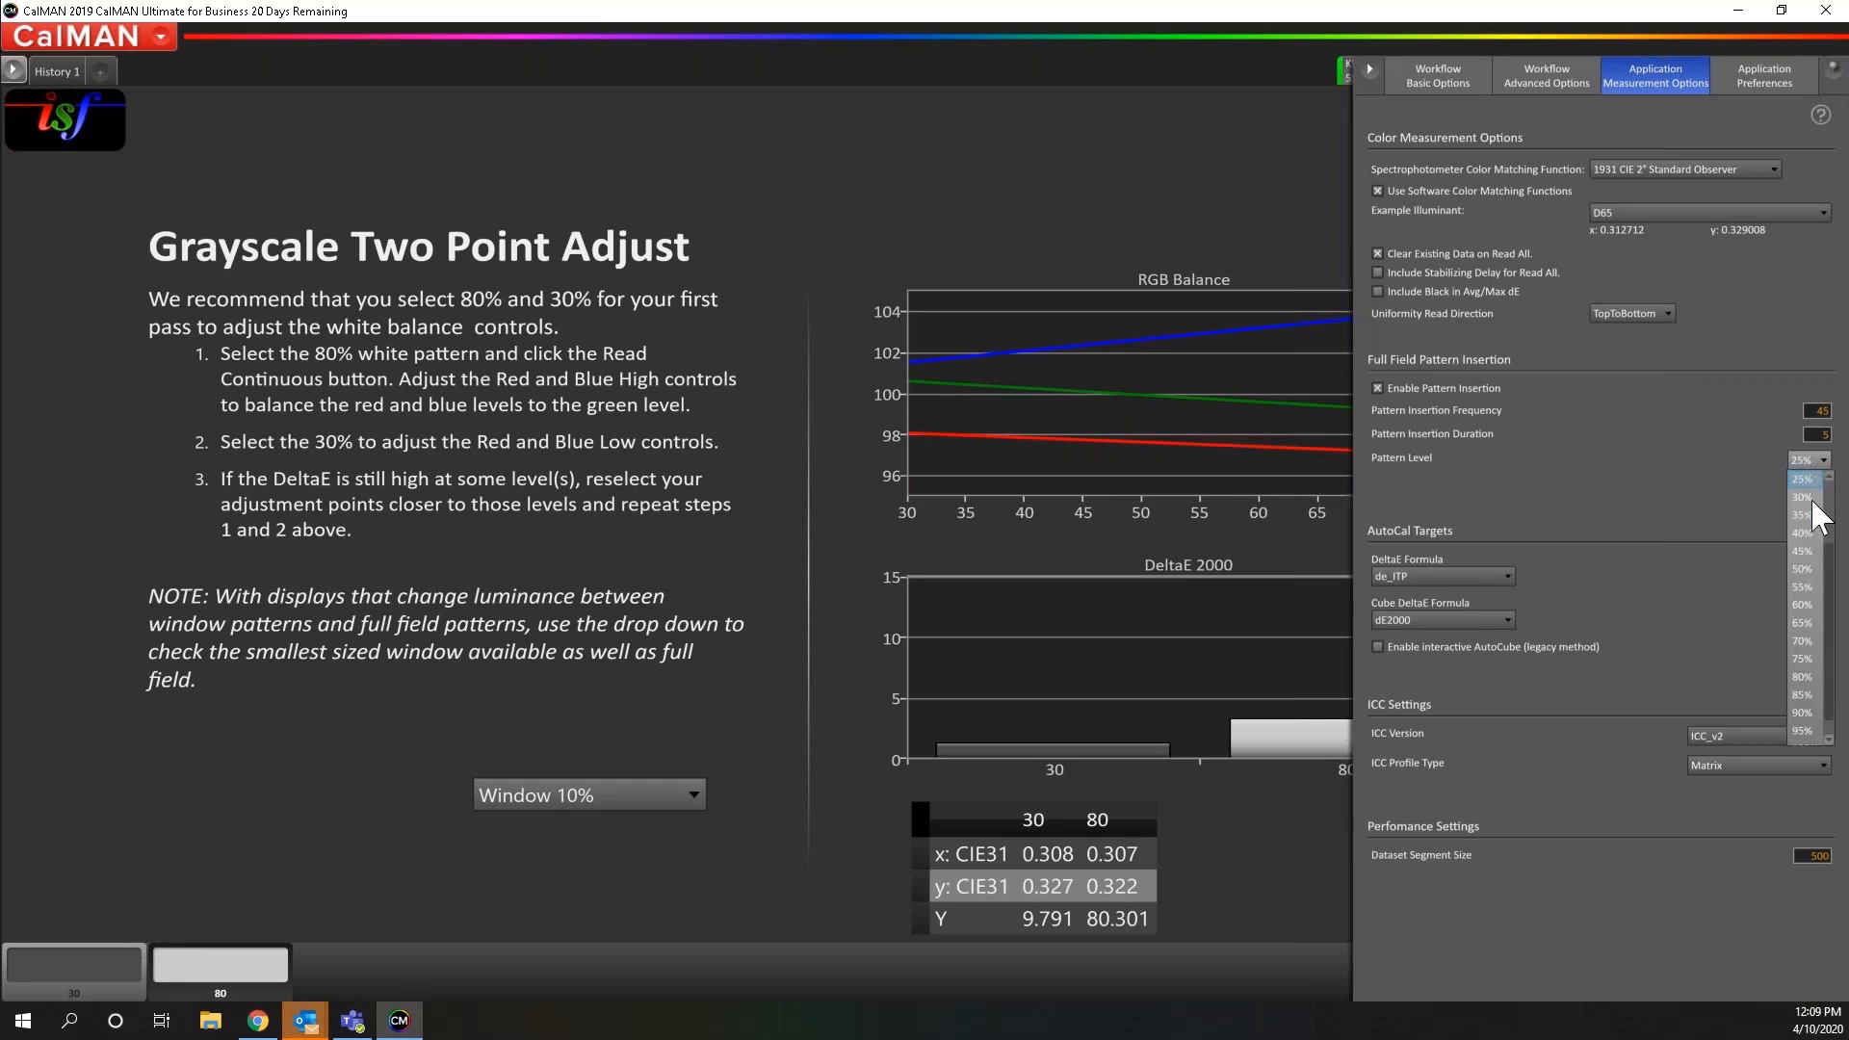
left_click(1714, 513)
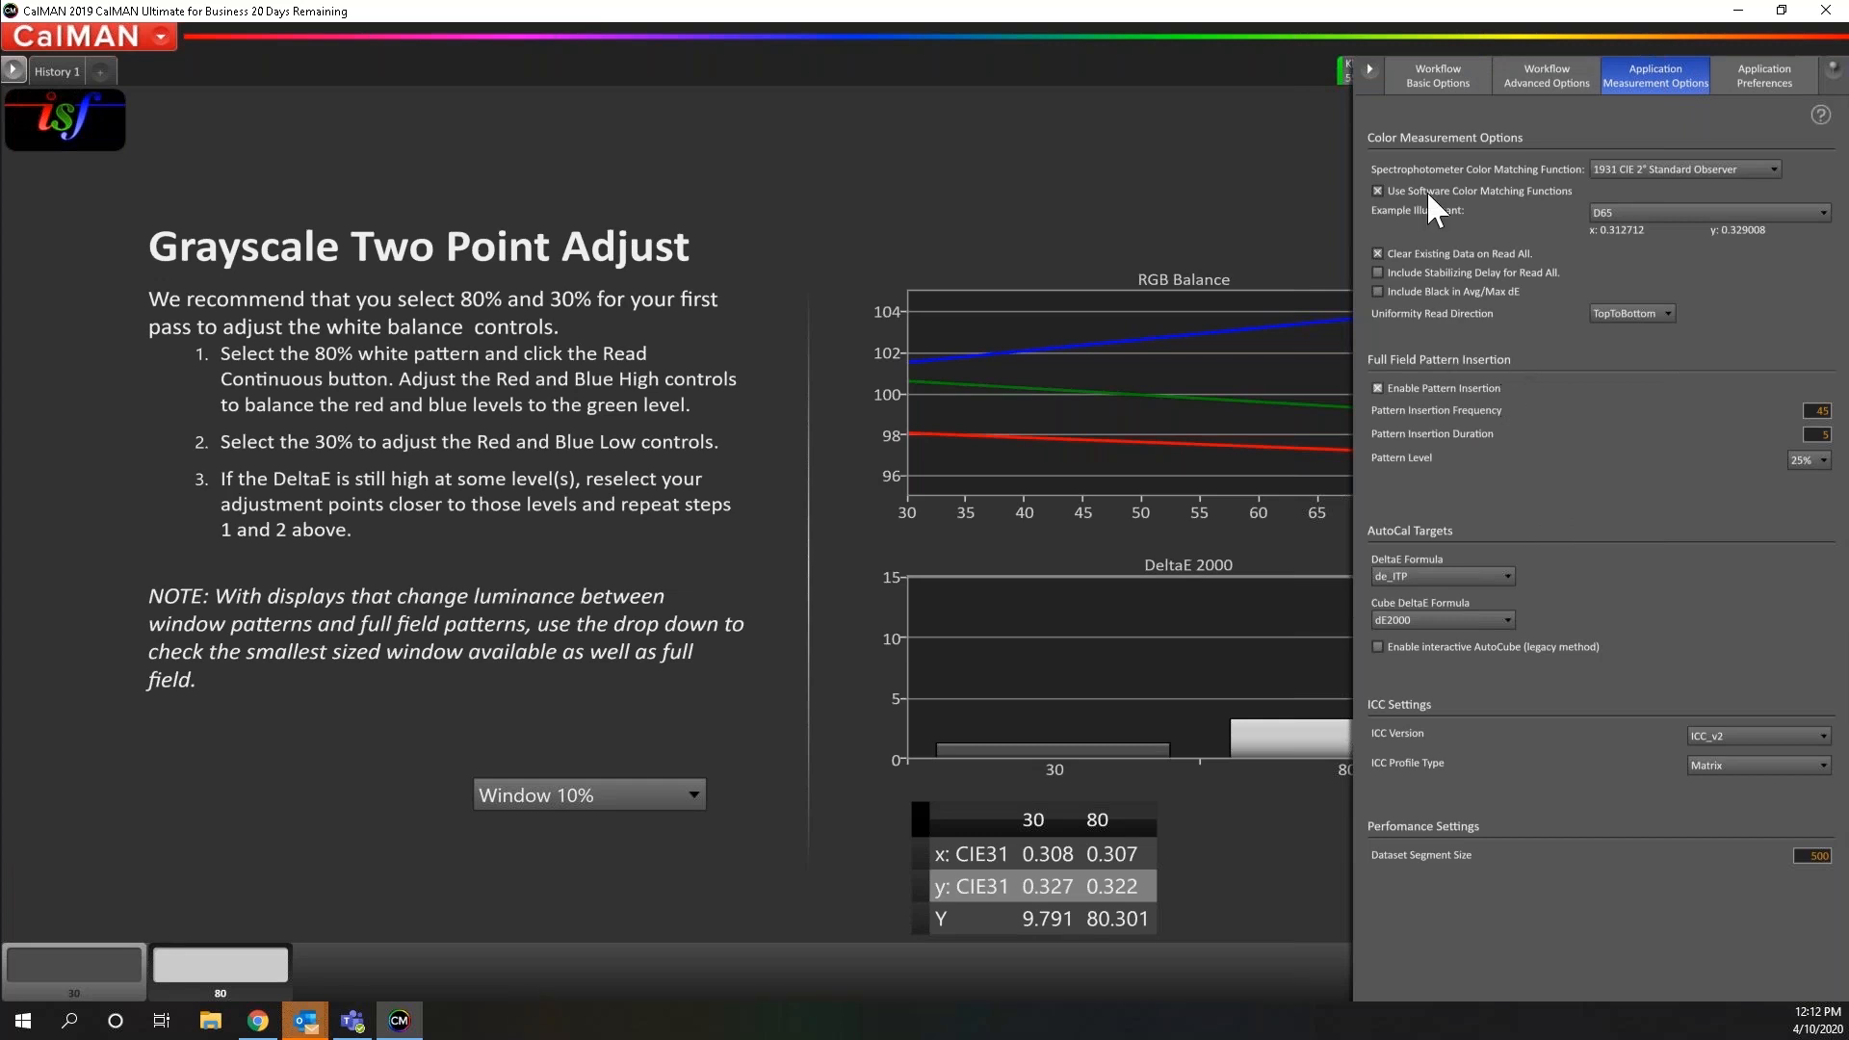
left_click(1370, 69)
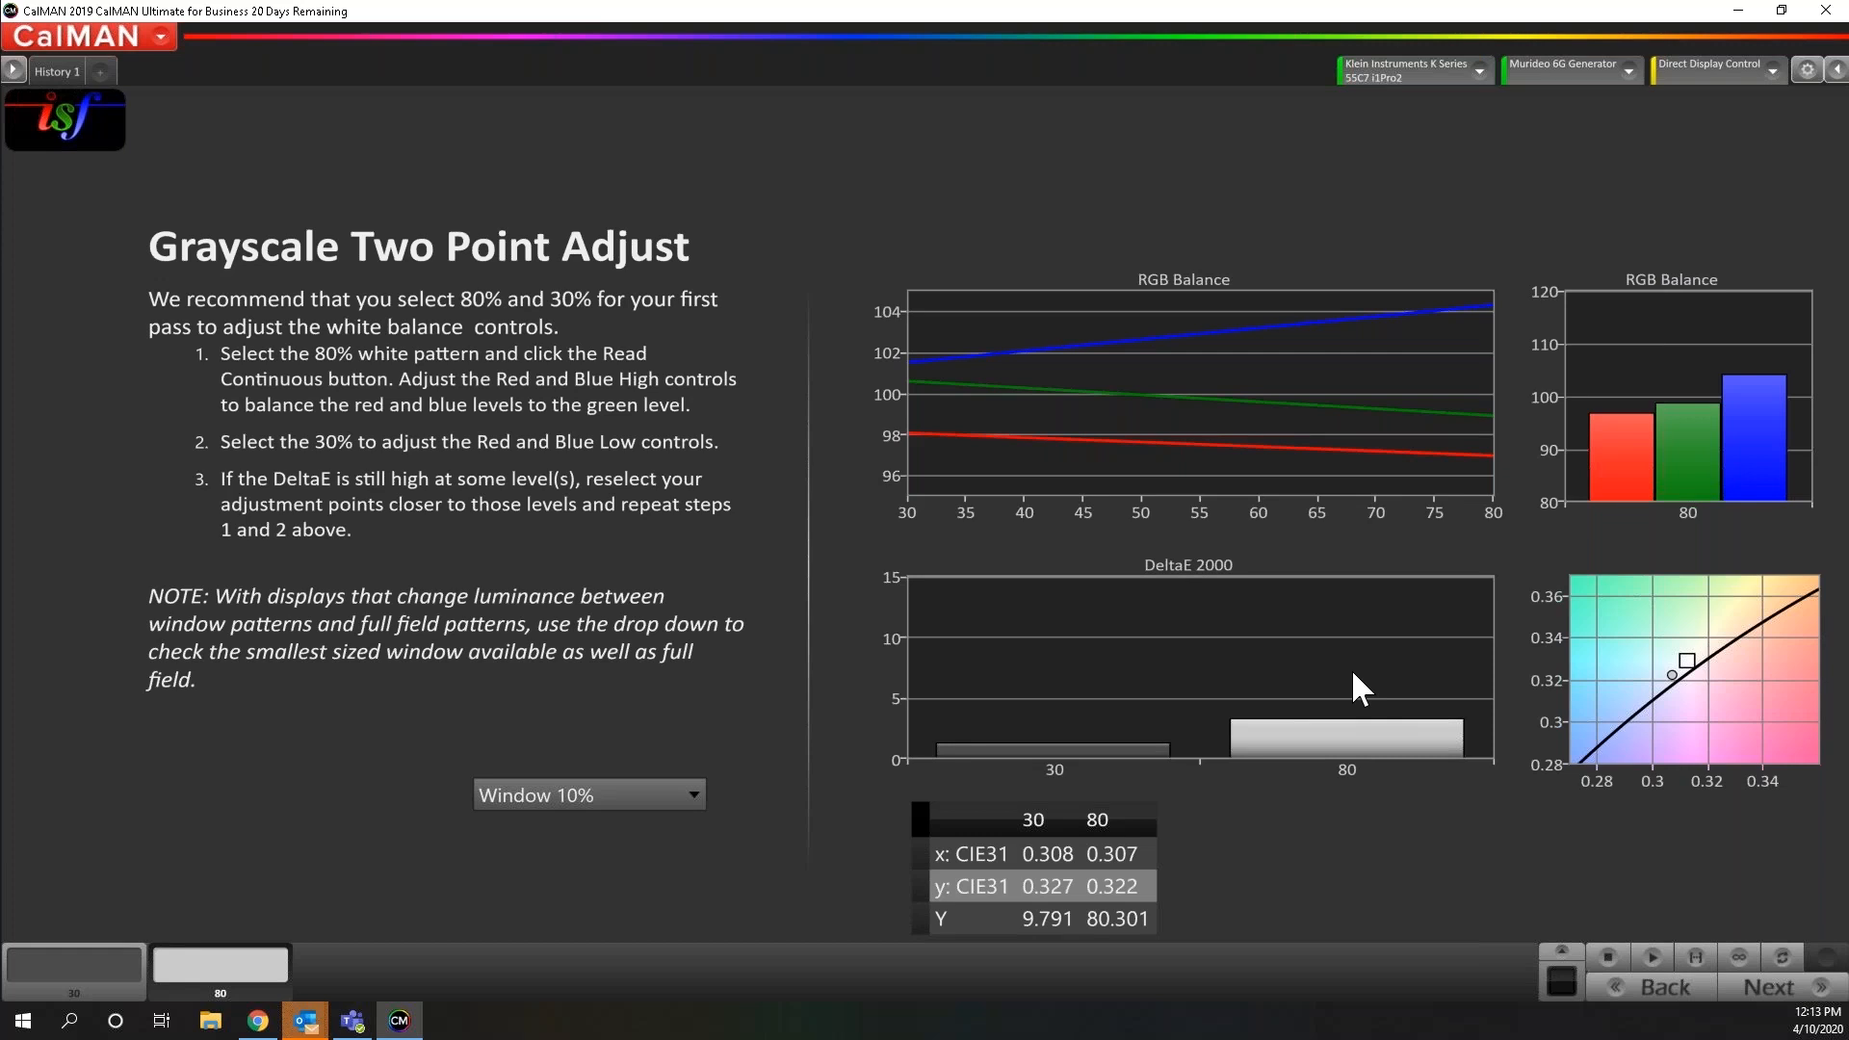
Advance to the Grayscale & Gamma Multipoint Adjust page and measure levels 10 through 100 with Read Series
left_click(1815, 1003)
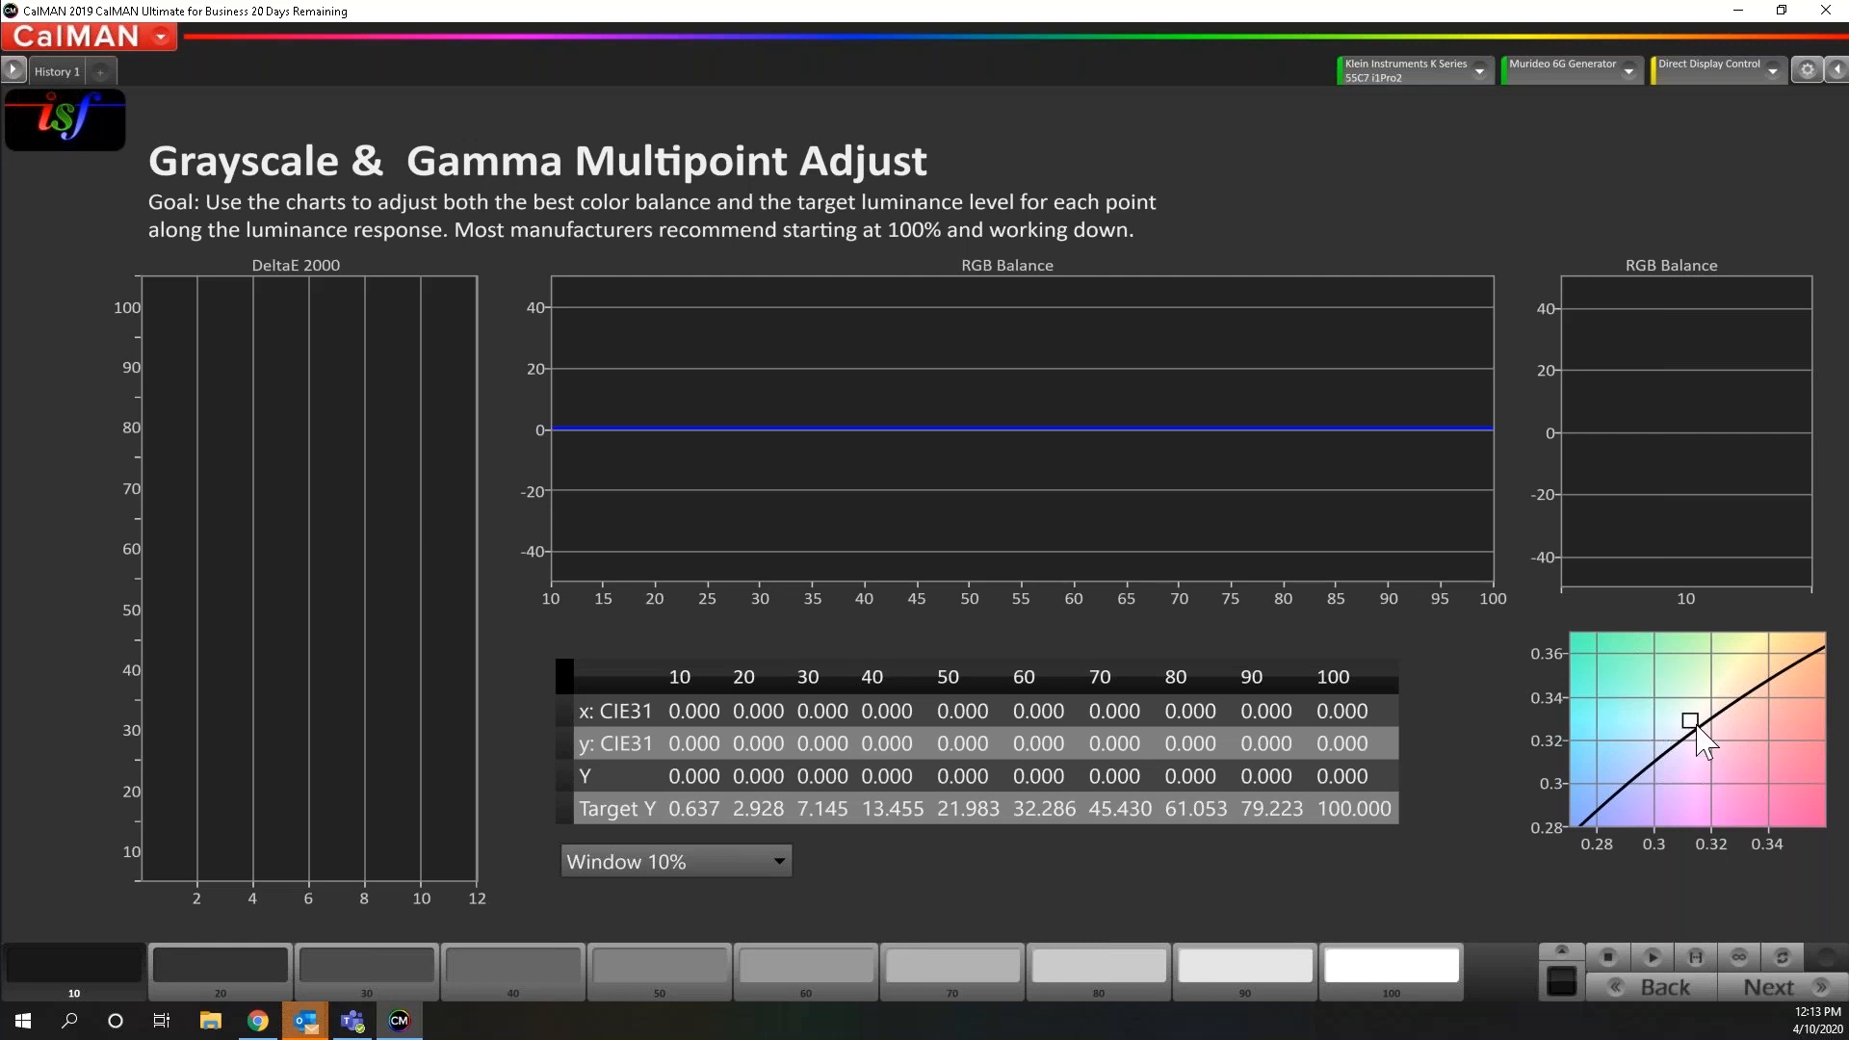
left_click(1697, 961)
left_click(1695, 951)
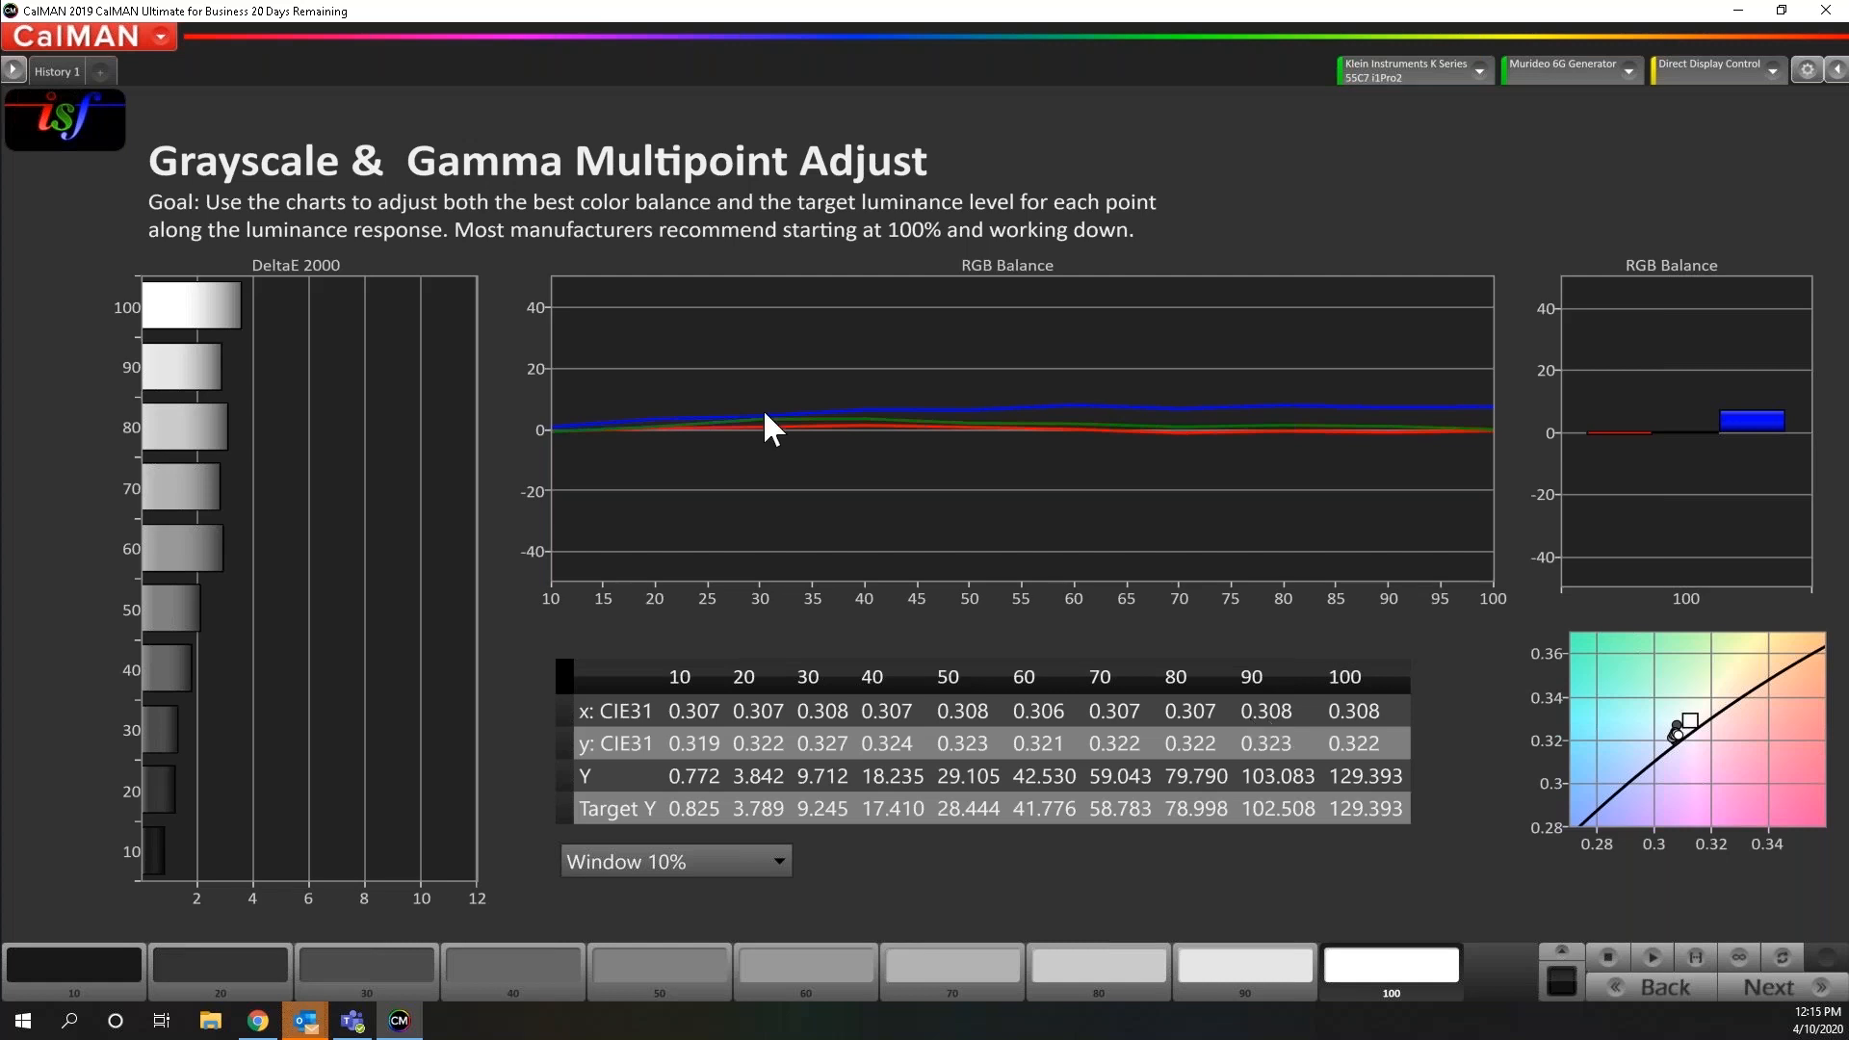
Examine the chart type options in the DeltaE 2000 chart's properties
right_click(346, 378)
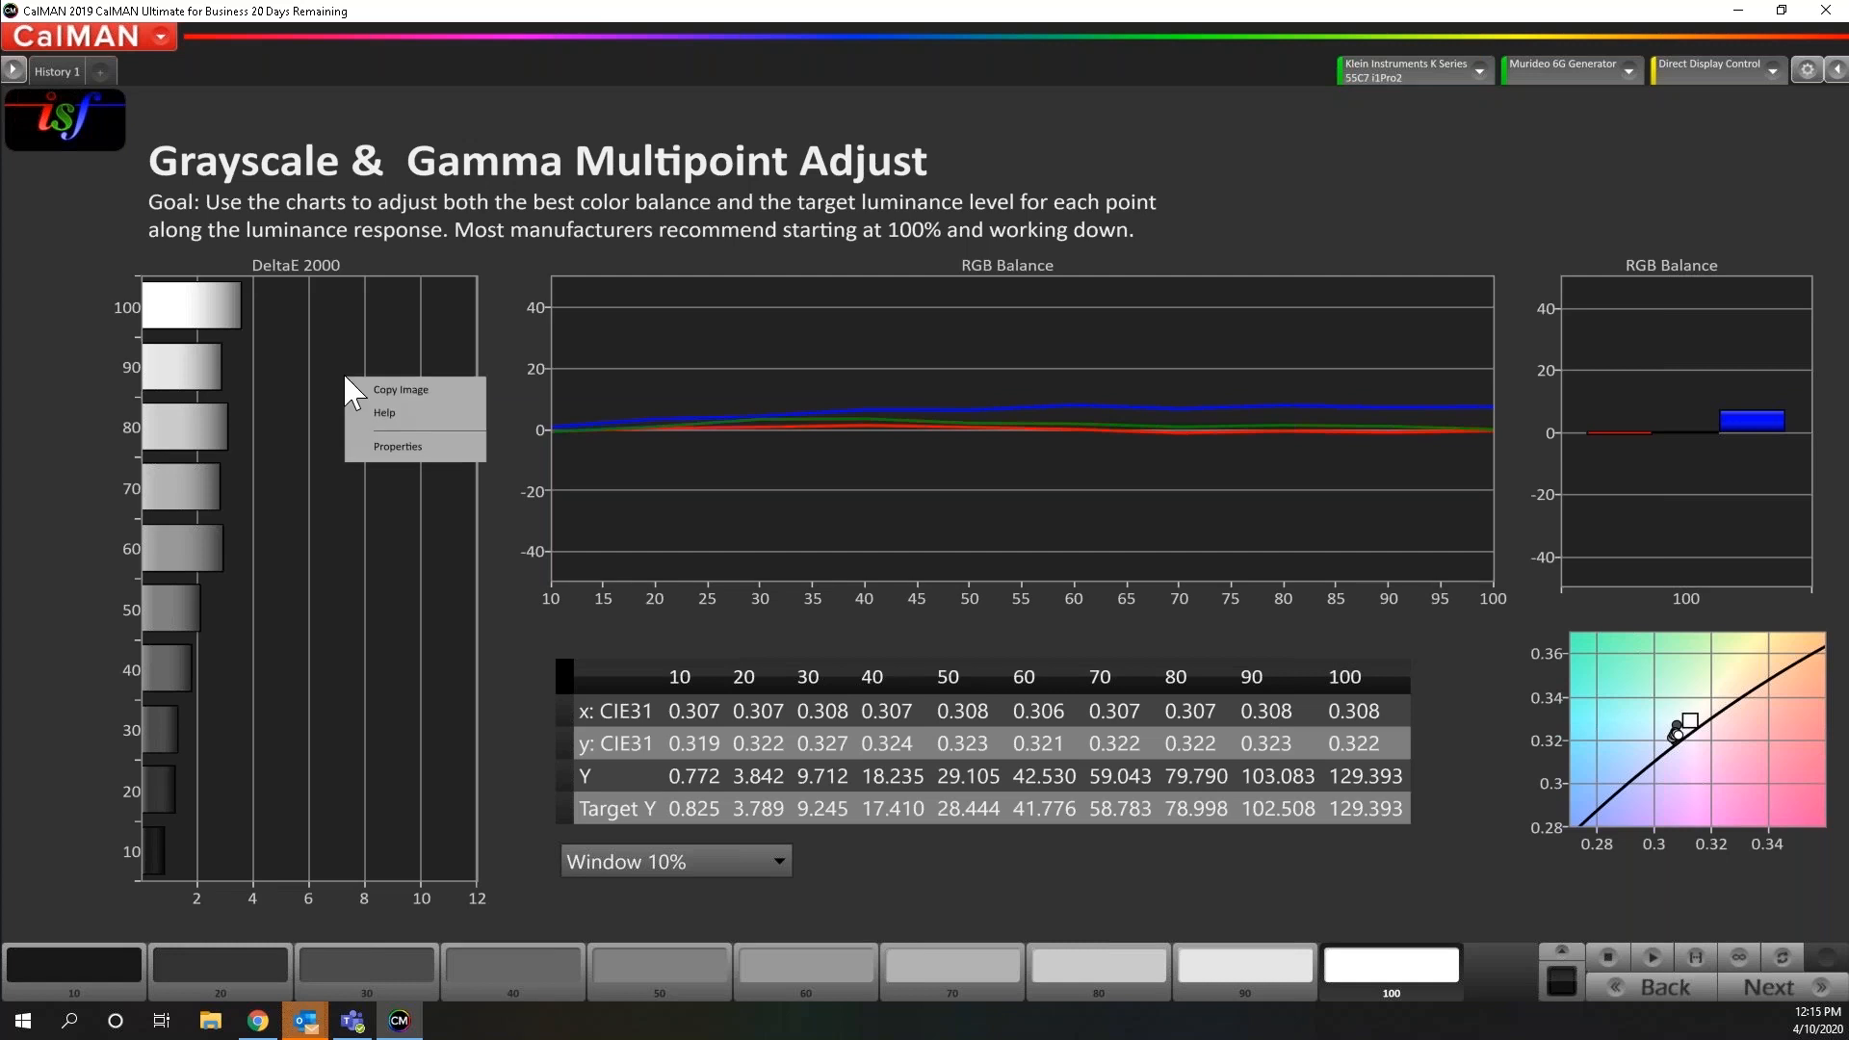
left_click(391, 448)
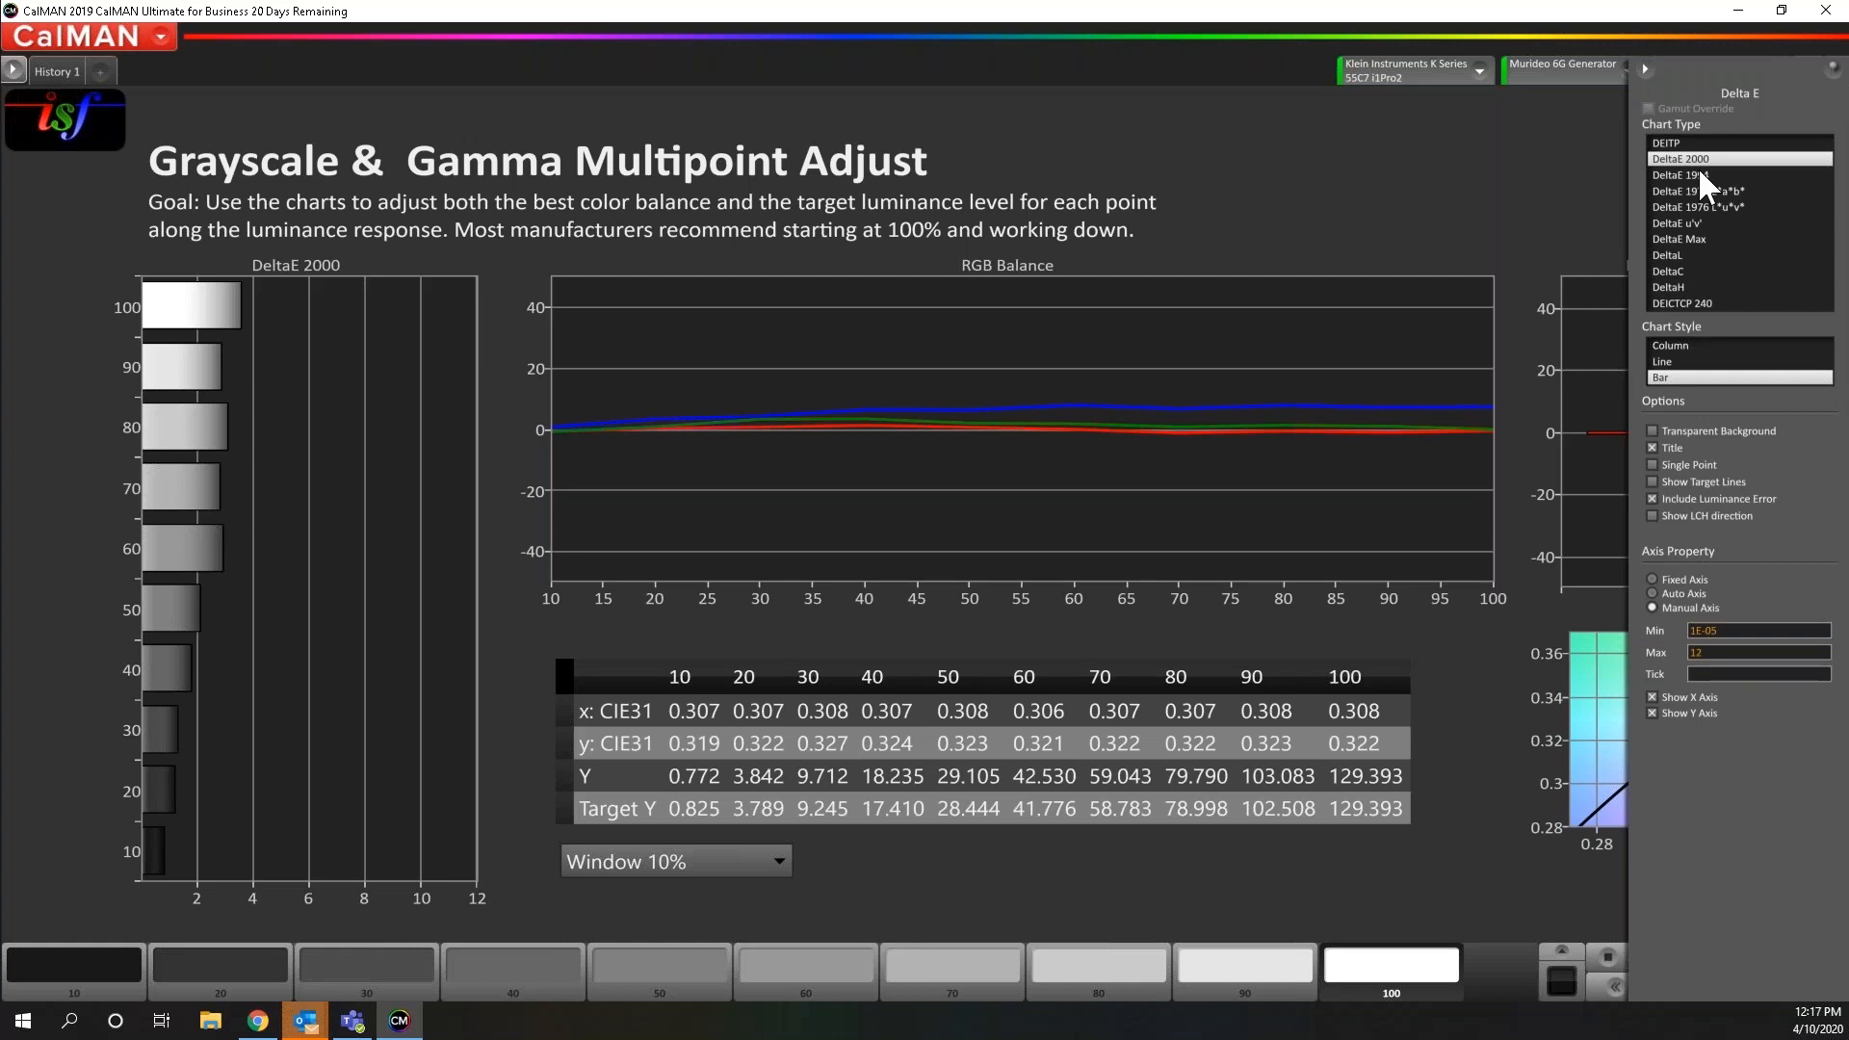
left_click(1646, 69)
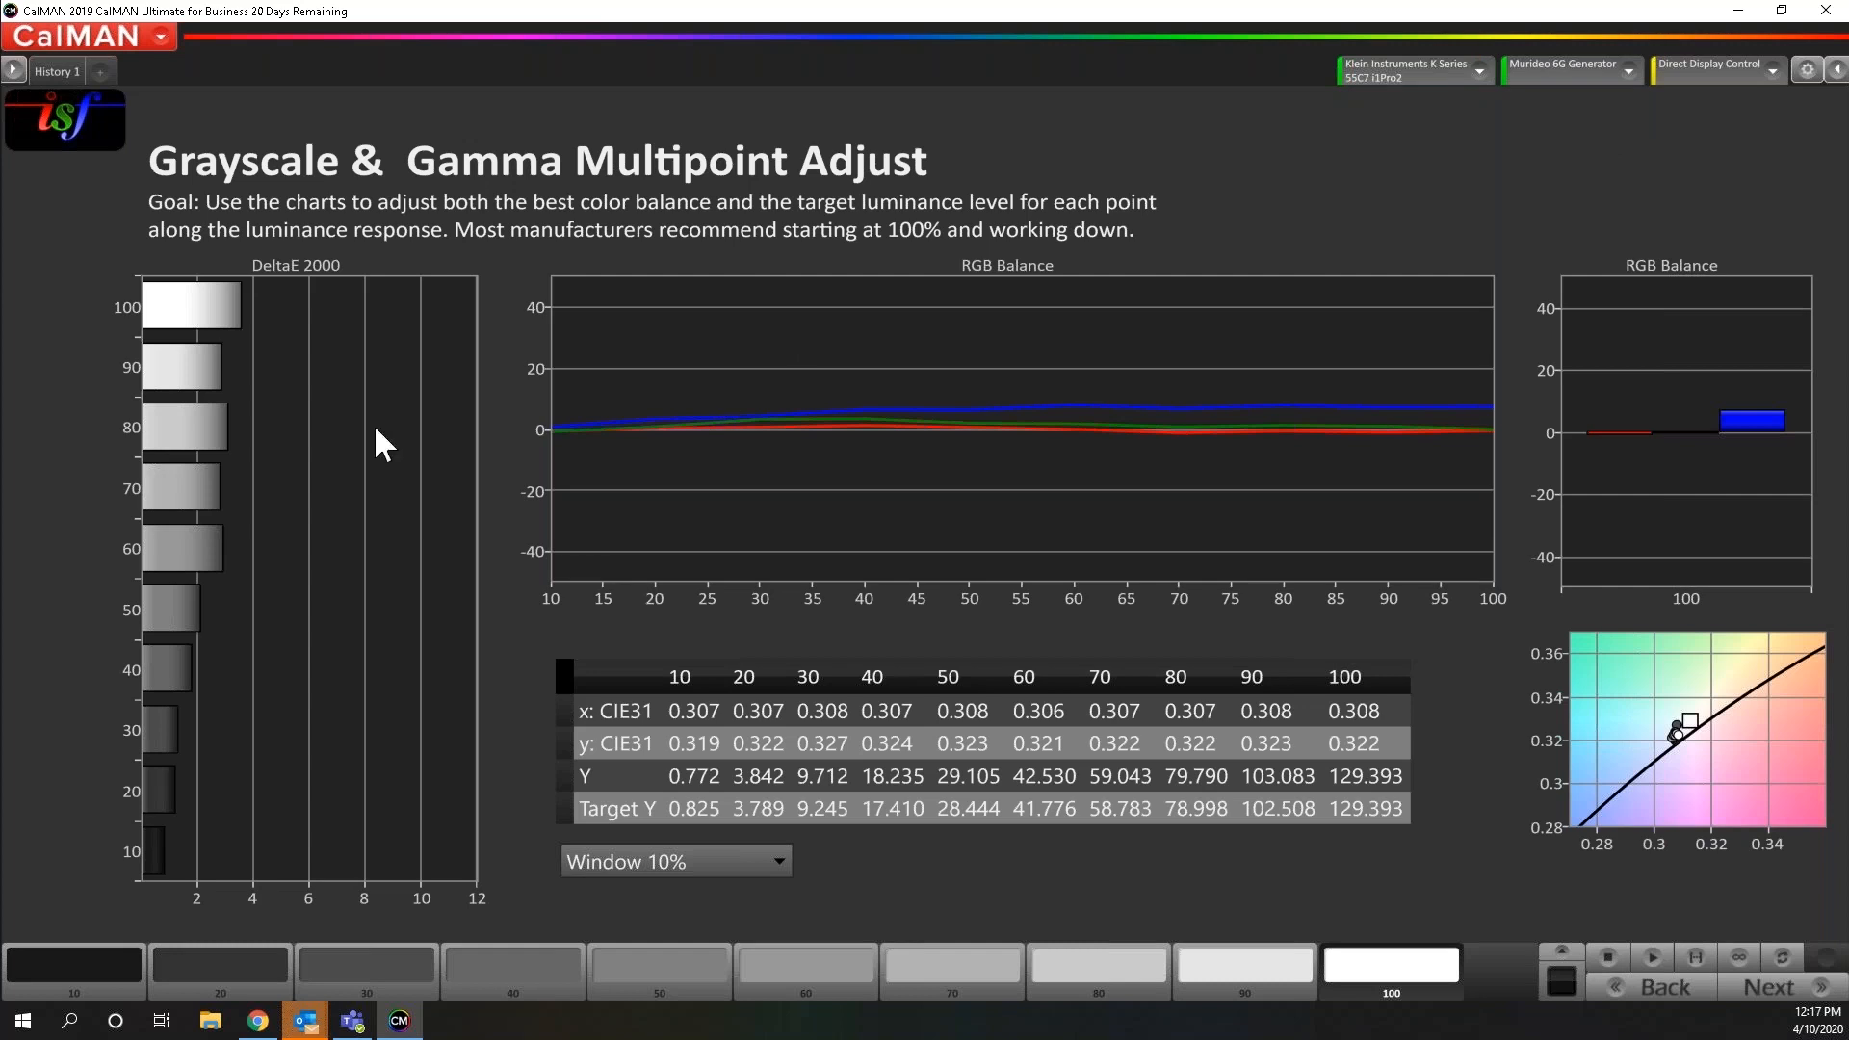
Change the DeltaE 2000 chart's type to DEITP and inspect the error bars of the dark levels
right_click(347, 429)
left_click(378, 498)
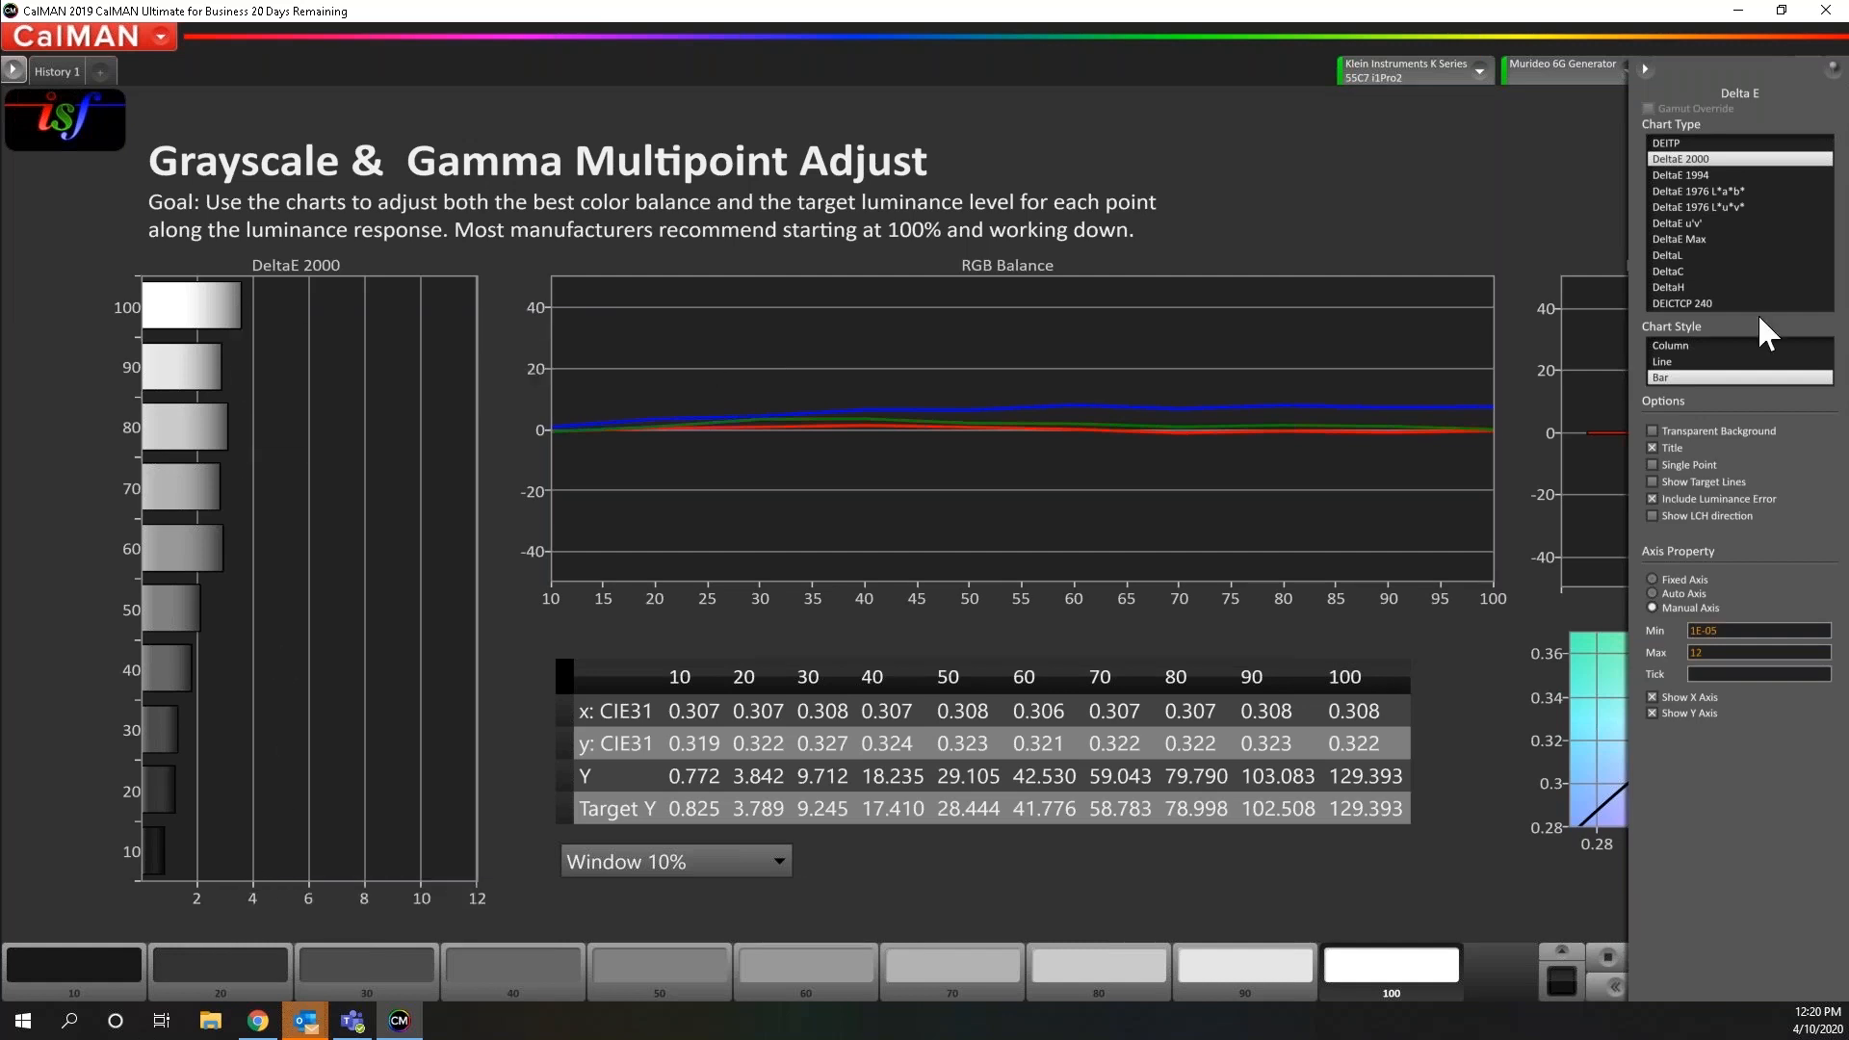
left_click(1669, 144)
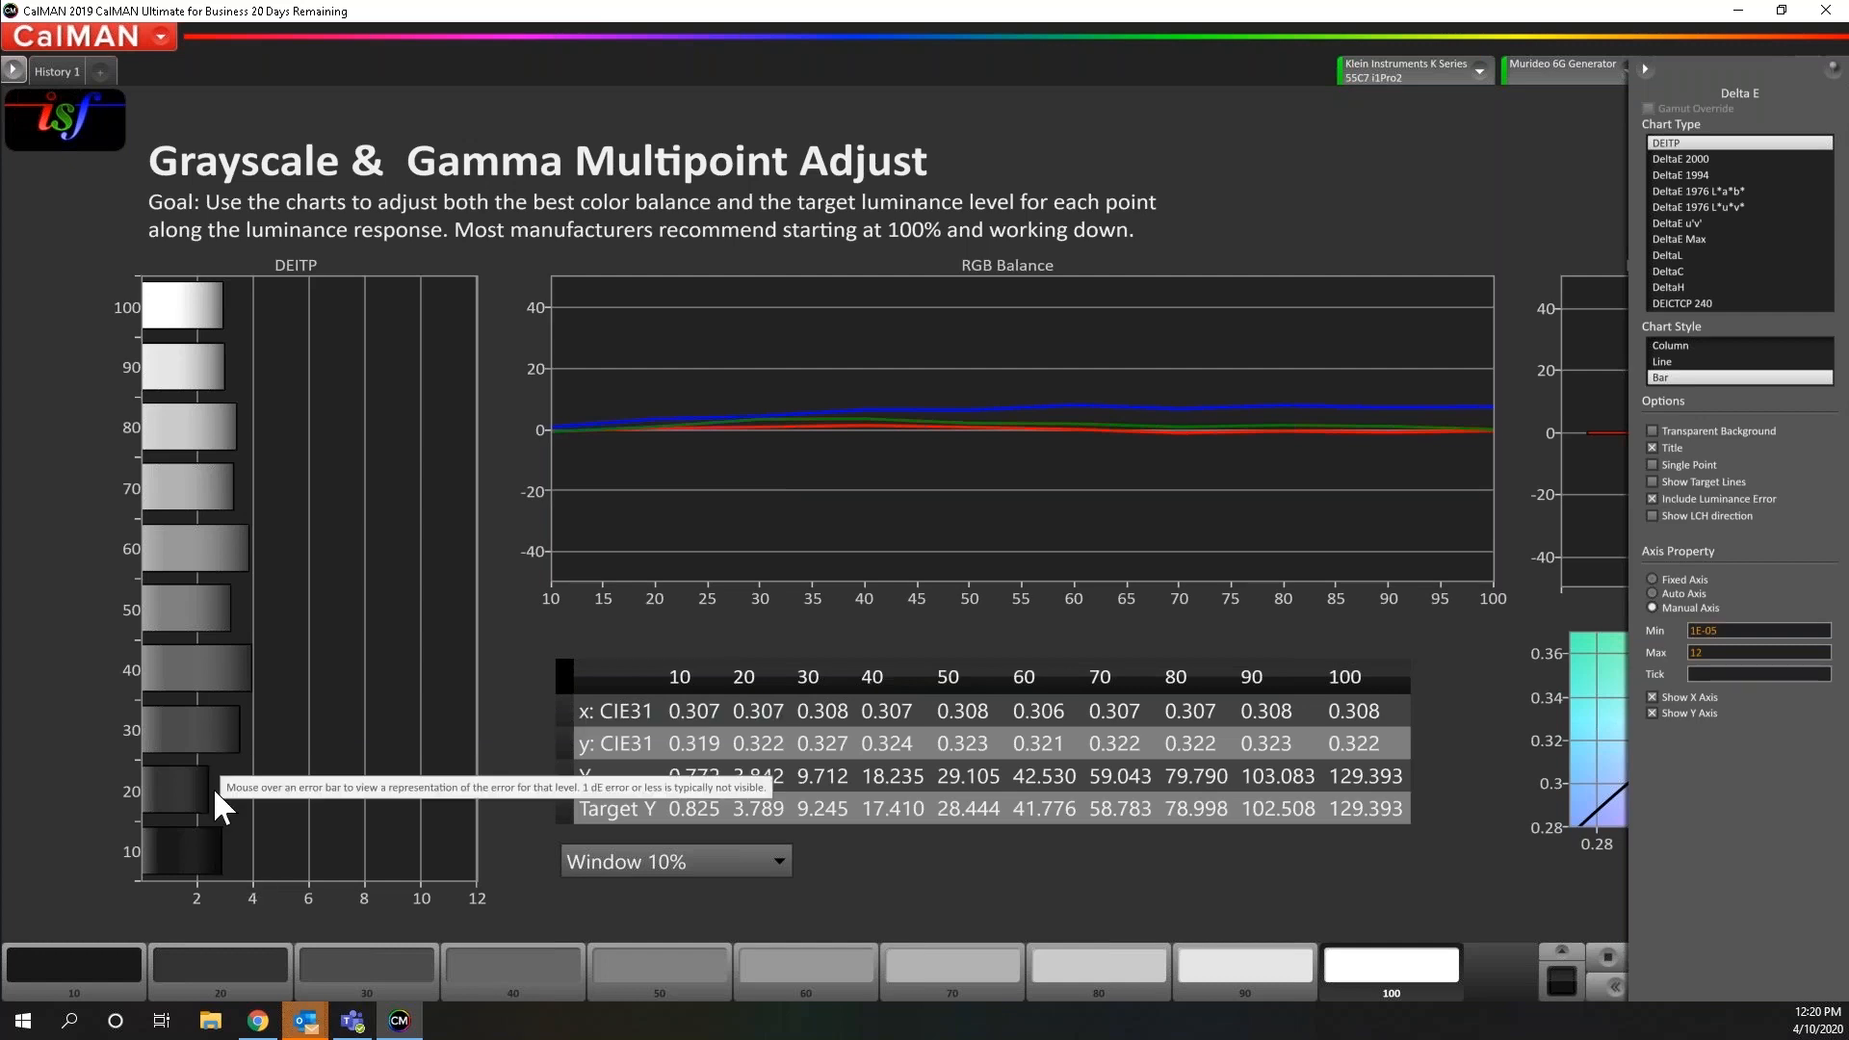
mouse_move(214, 738)
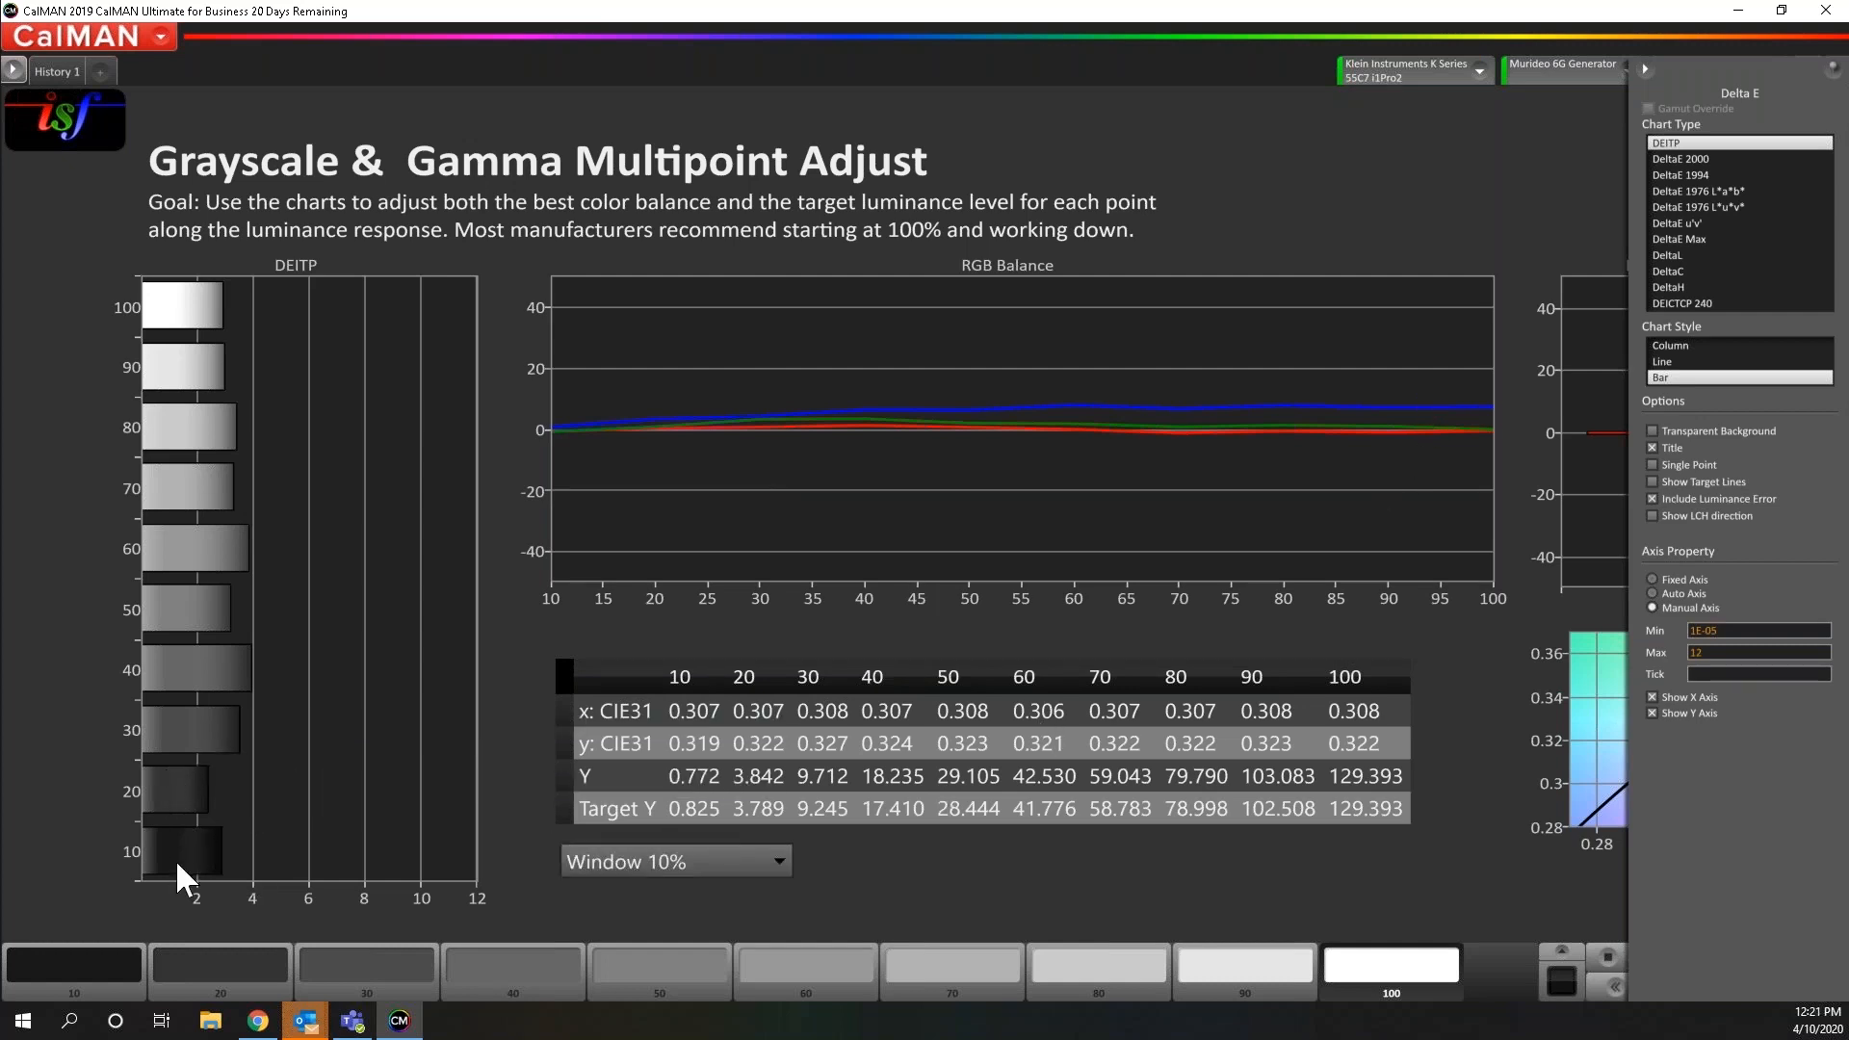
mouse_move(195, 872)
Compare the error of the 10 level with the chart type set to DeltaE 2000 and to DEITP
left_click(1689, 156)
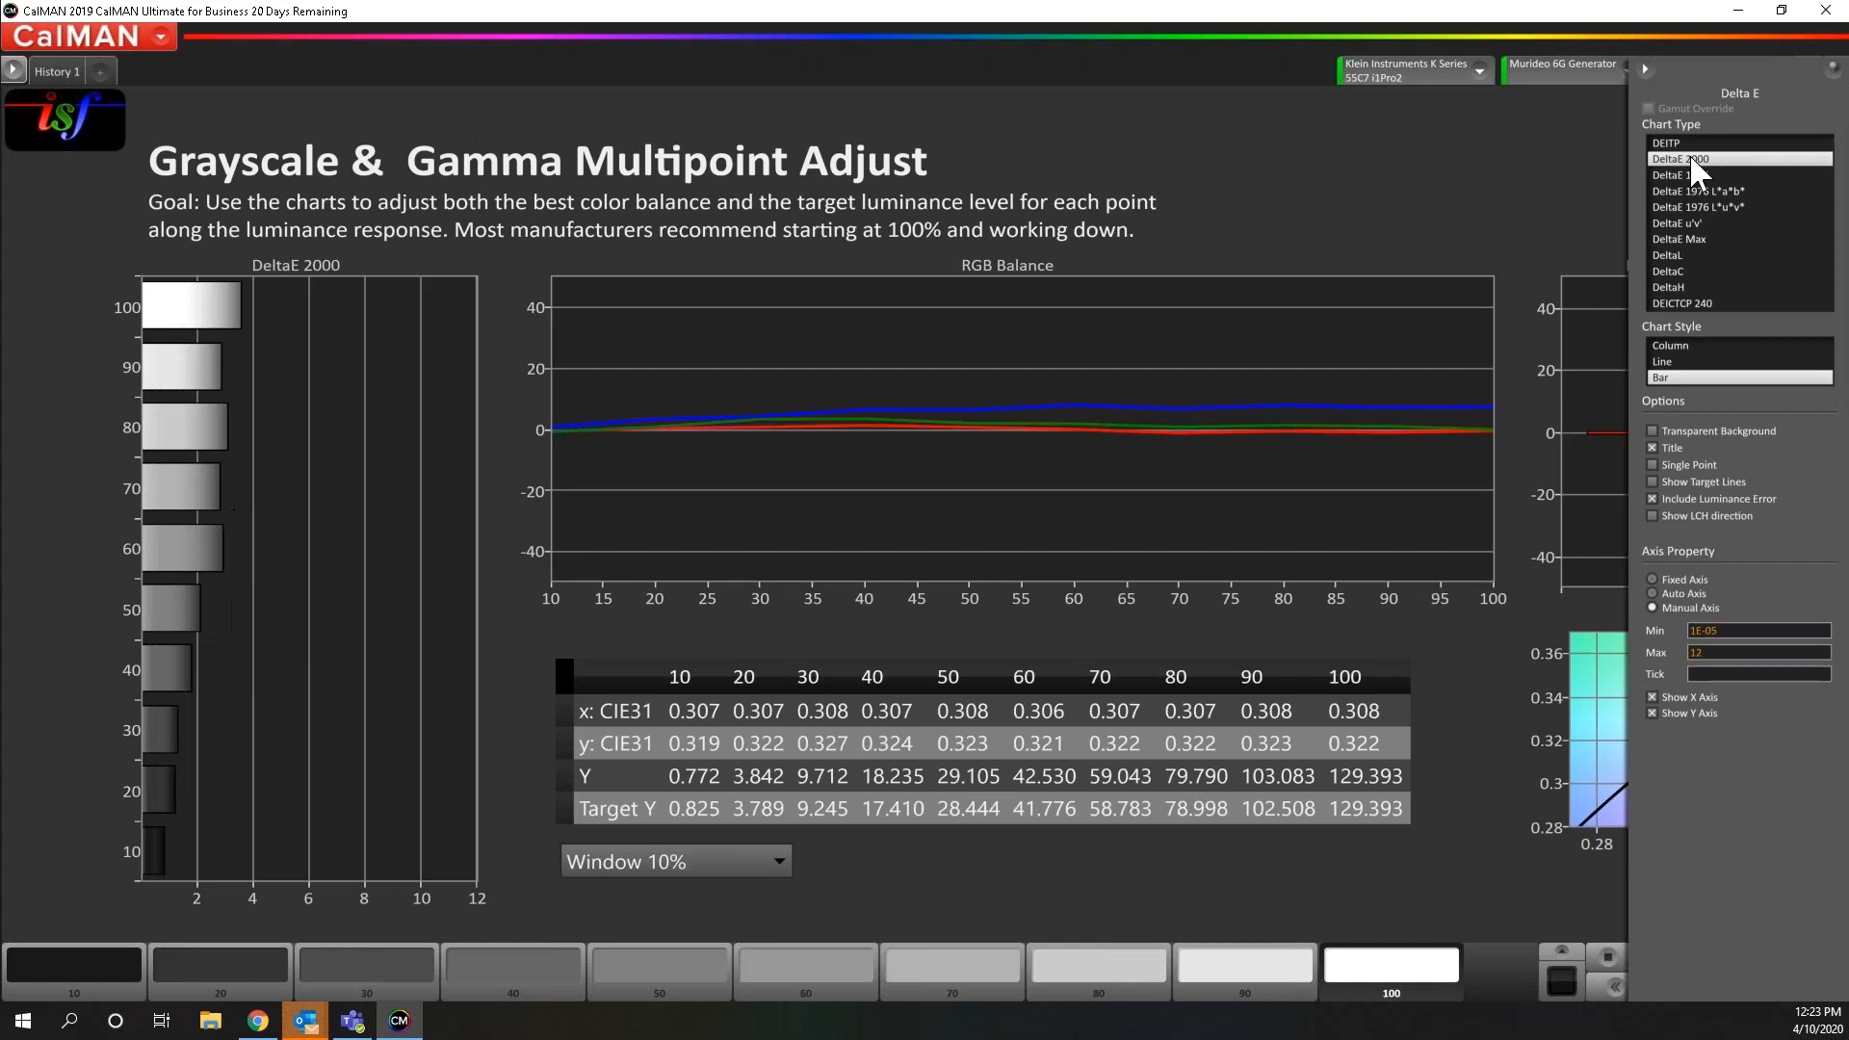
mouse_move(152, 849)
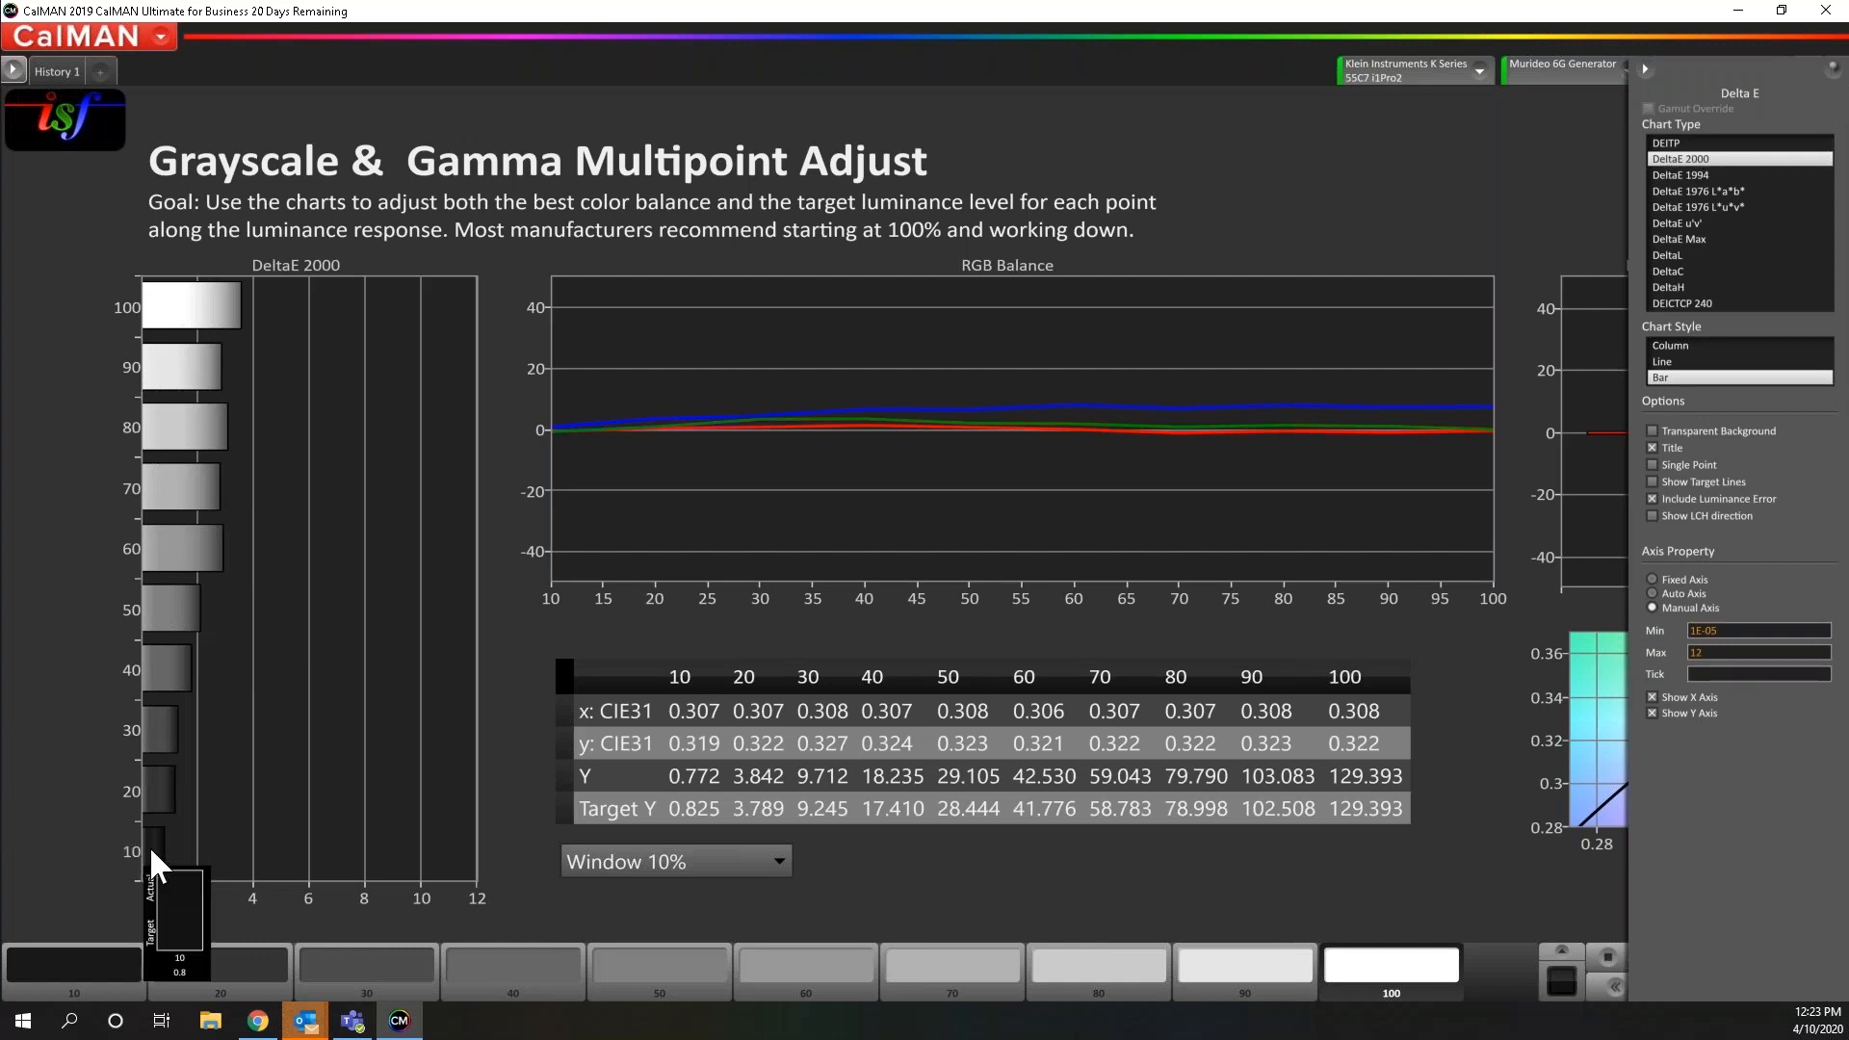
left_click(1654, 143)
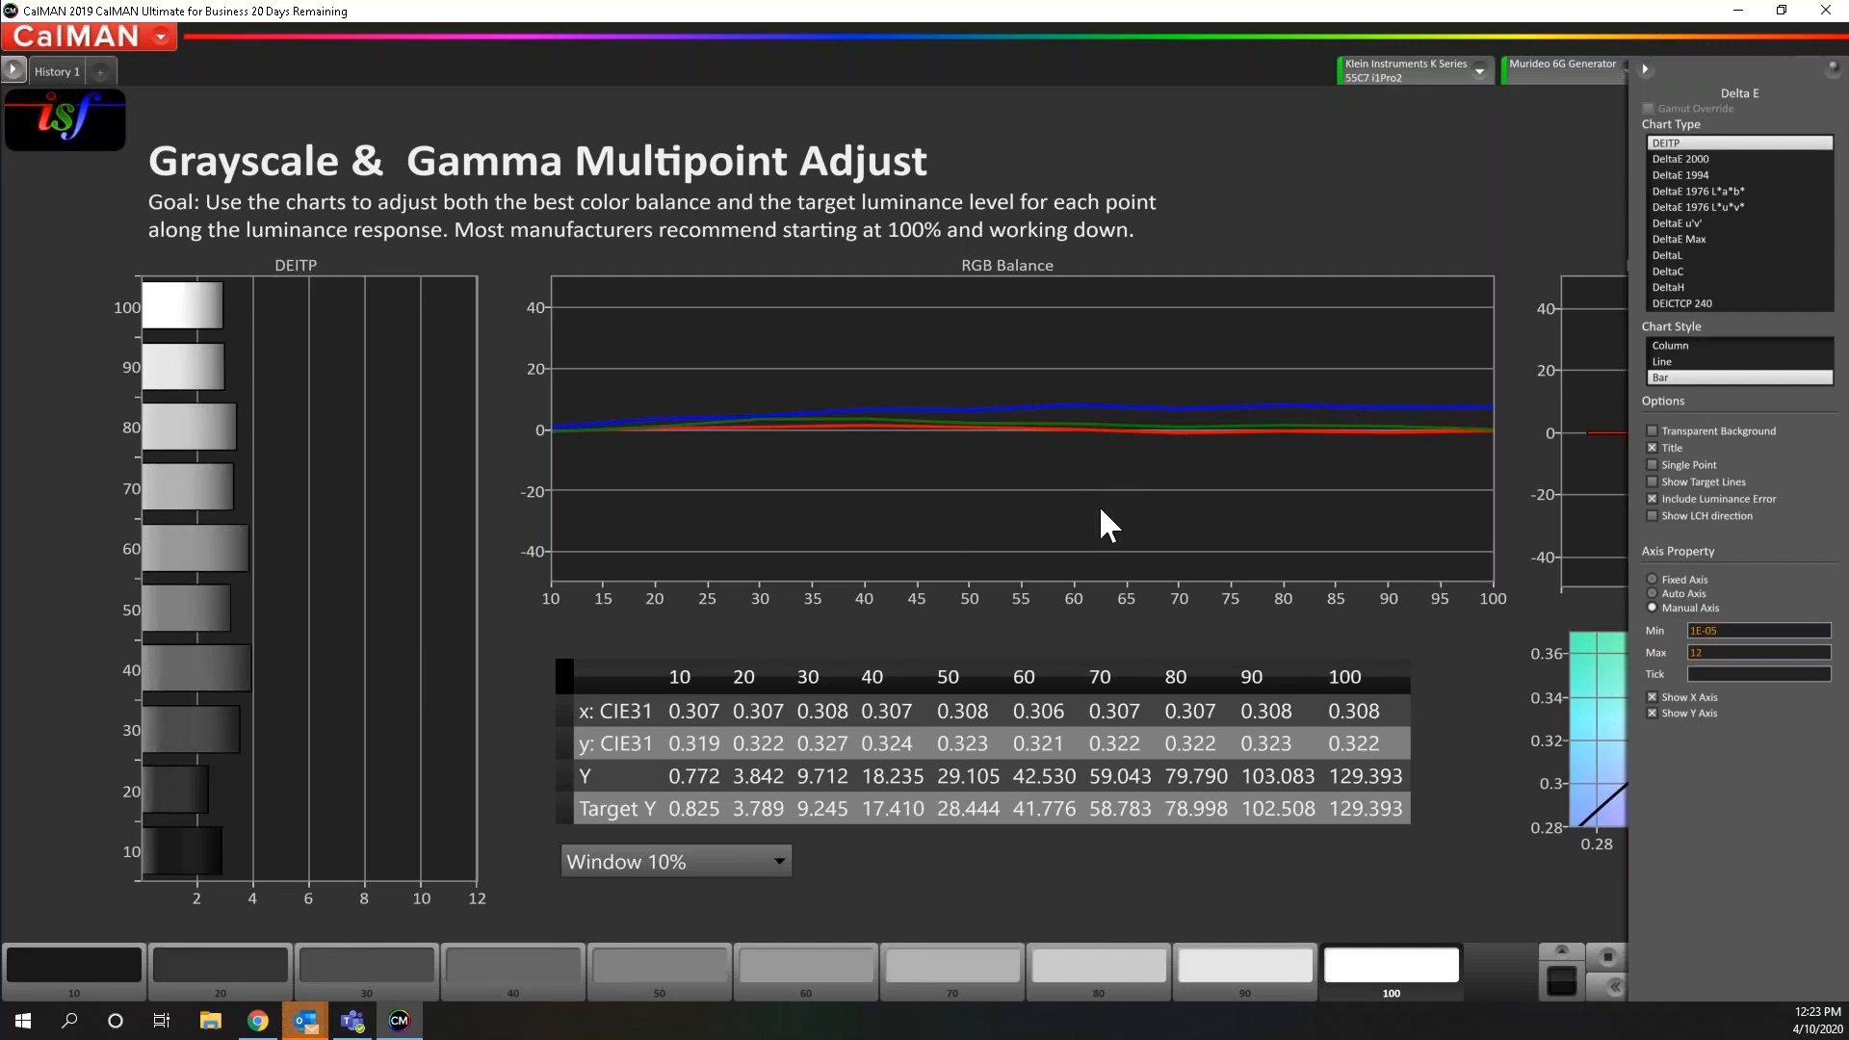
mouse_move(188, 862)
Compare the 100 level's error between DEITP and DeltaE 2000, leaving the chart on DEITP and closing its properties
mouse_move(191, 302)
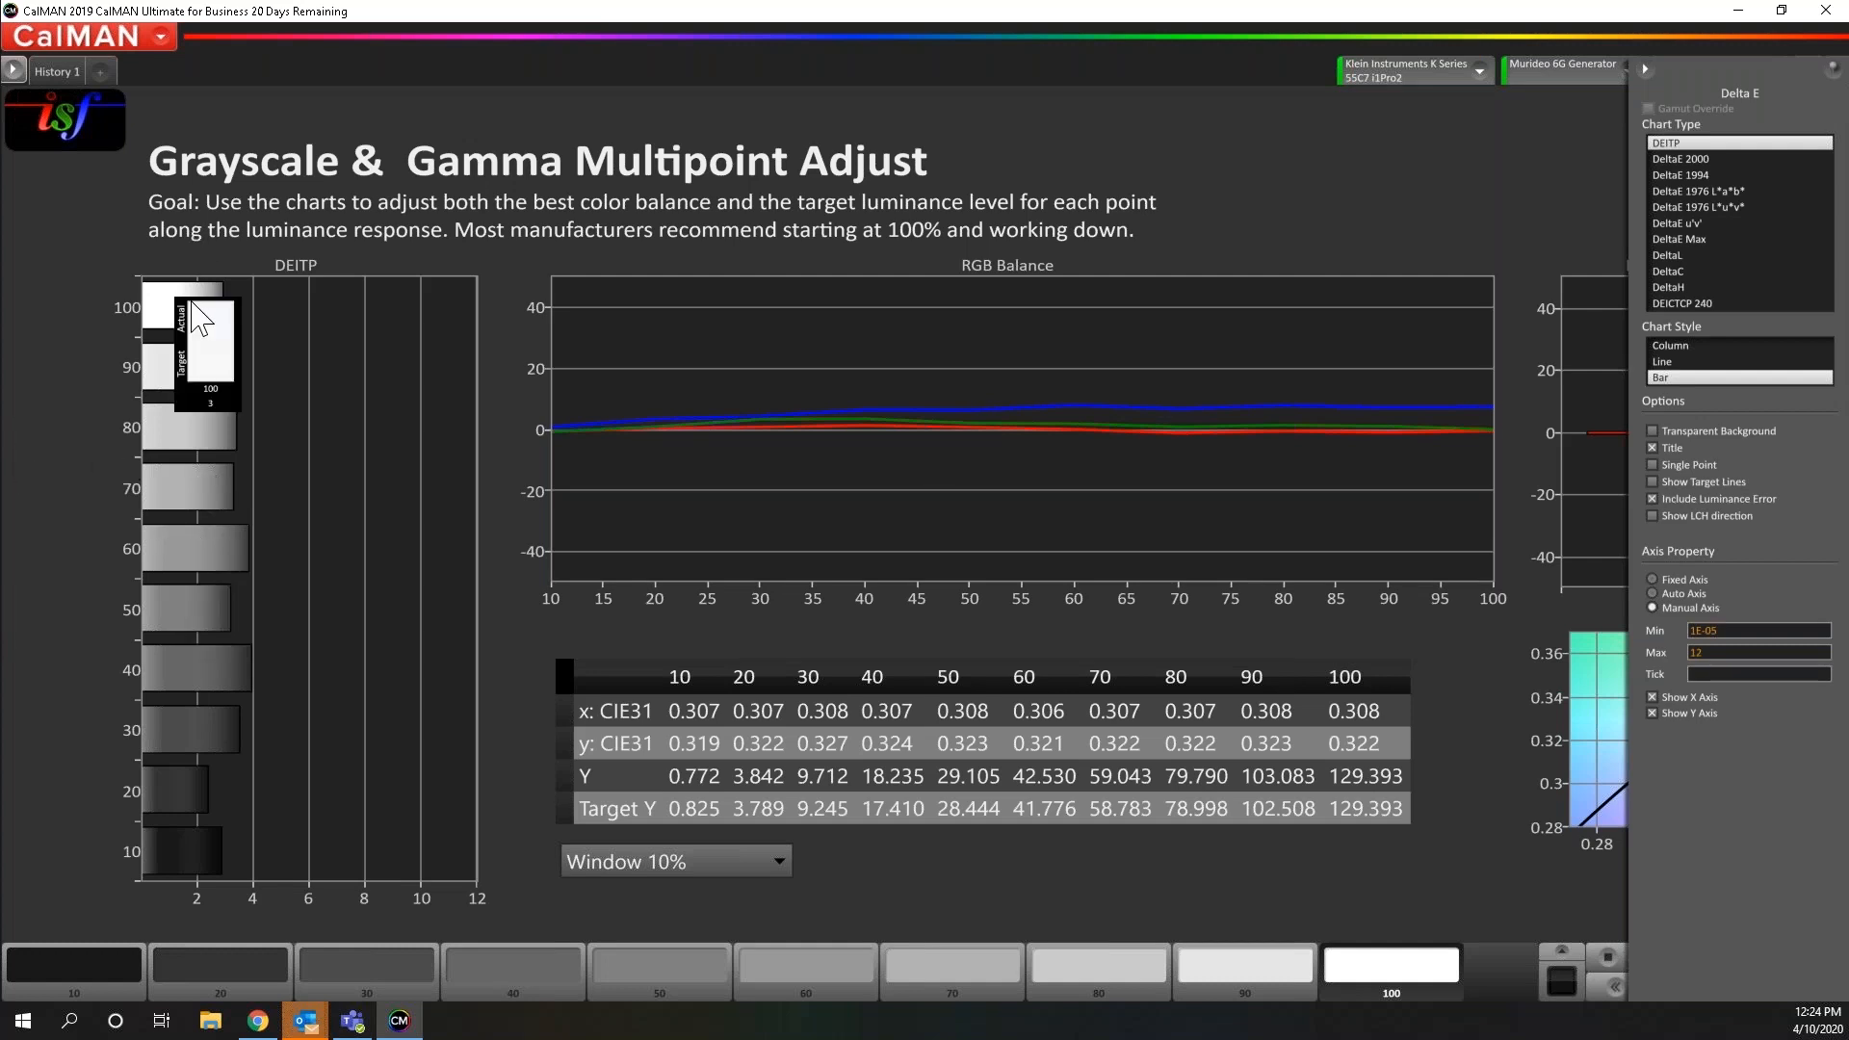
left_click(1700, 156)
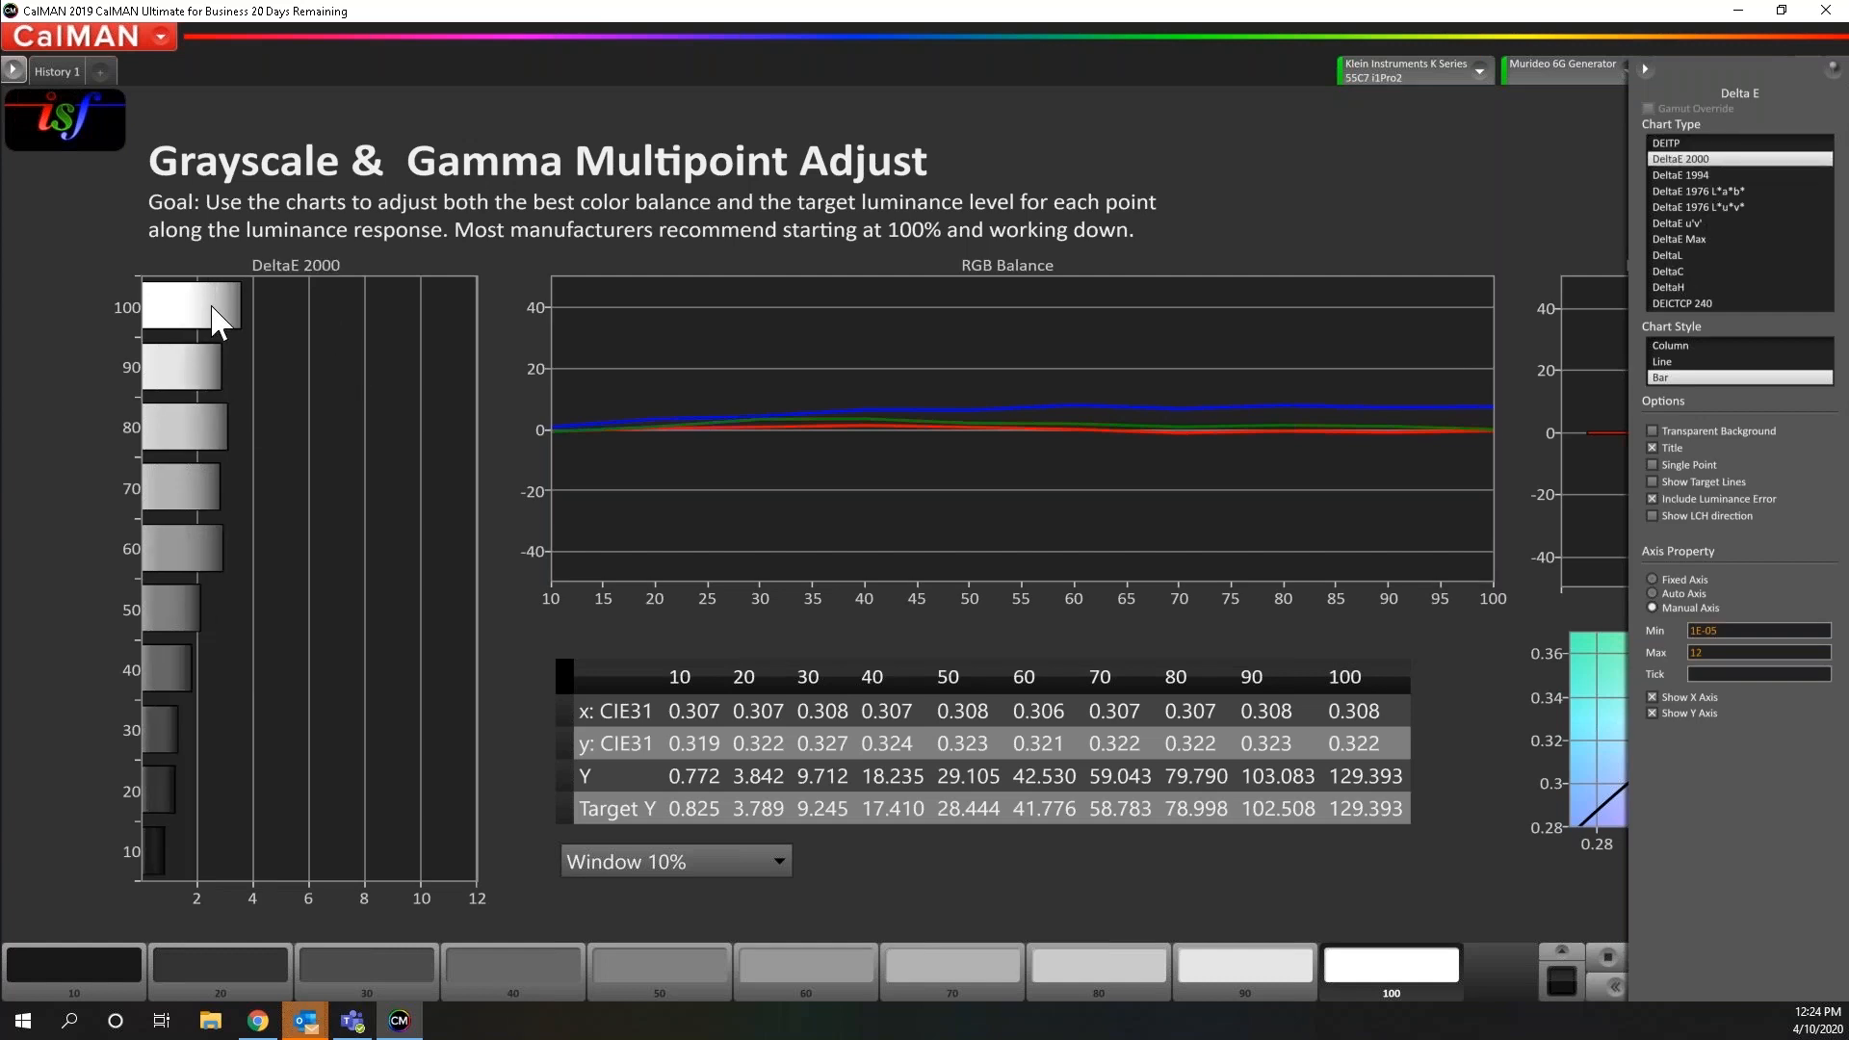
mouse_move(218, 318)
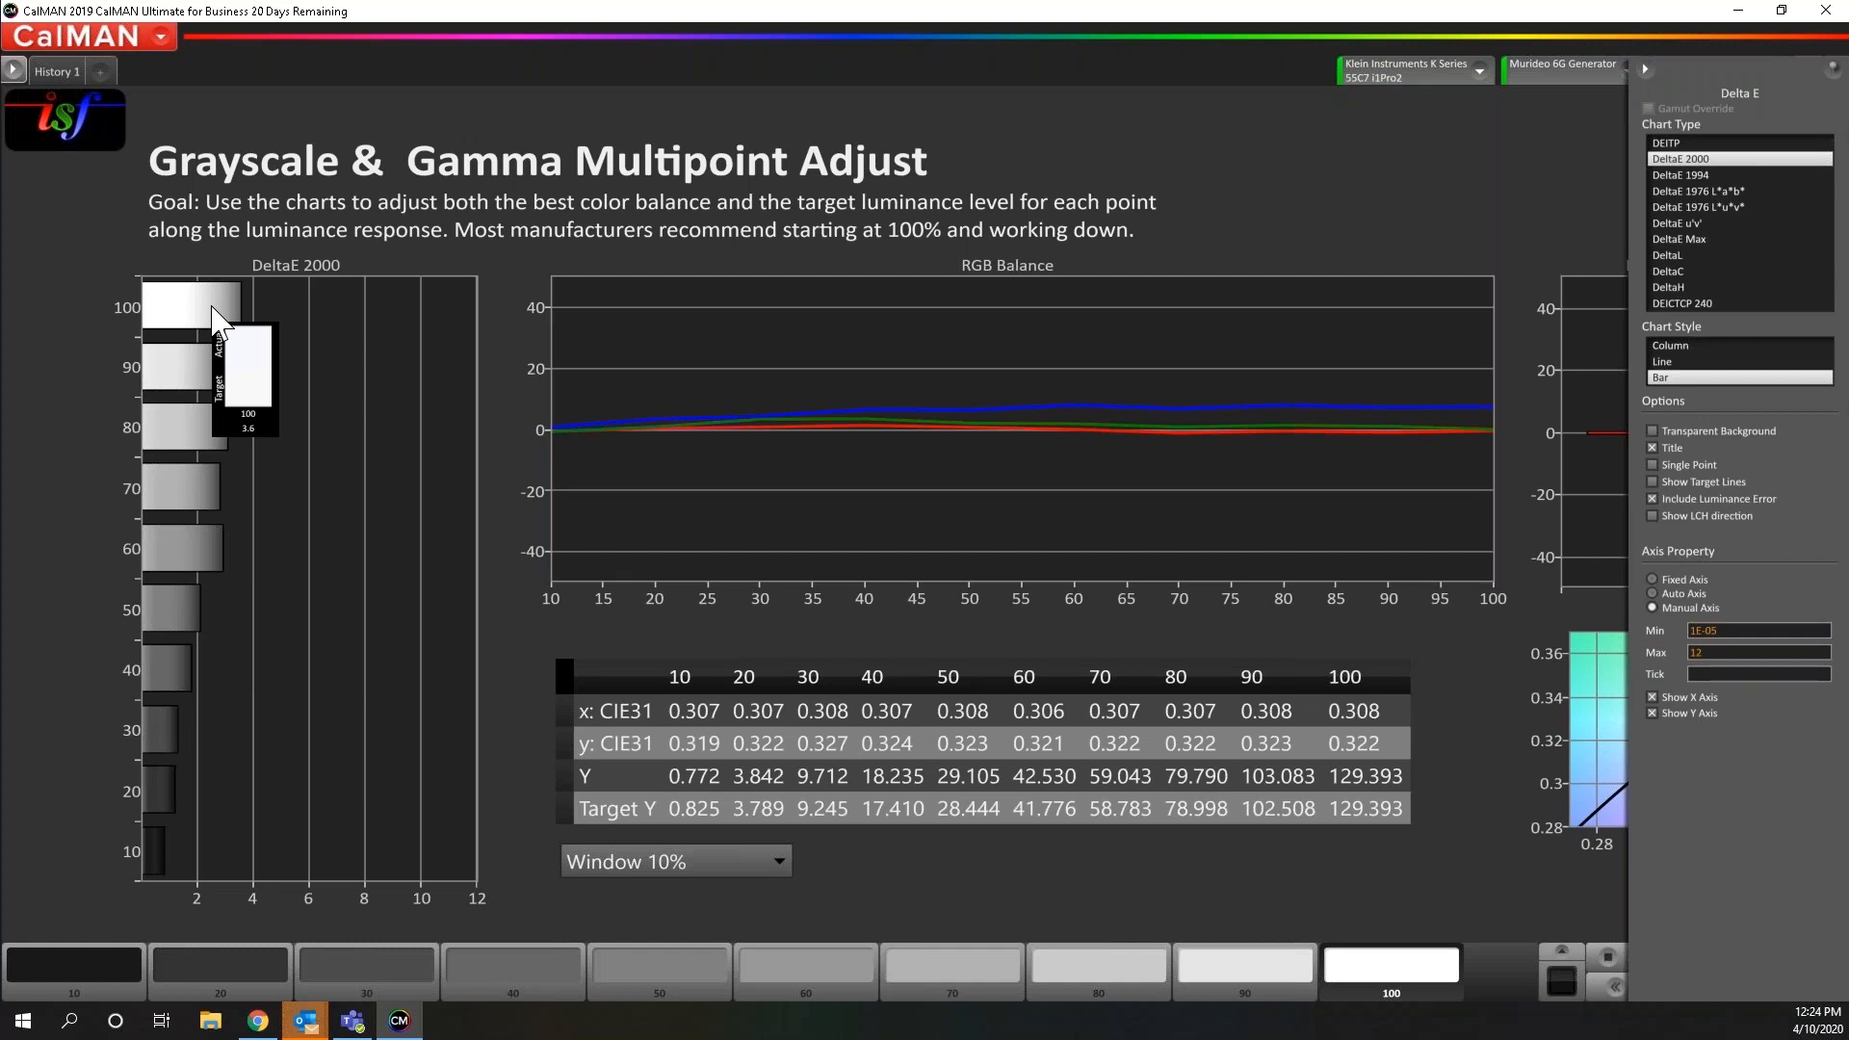
left_click(1687, 142)
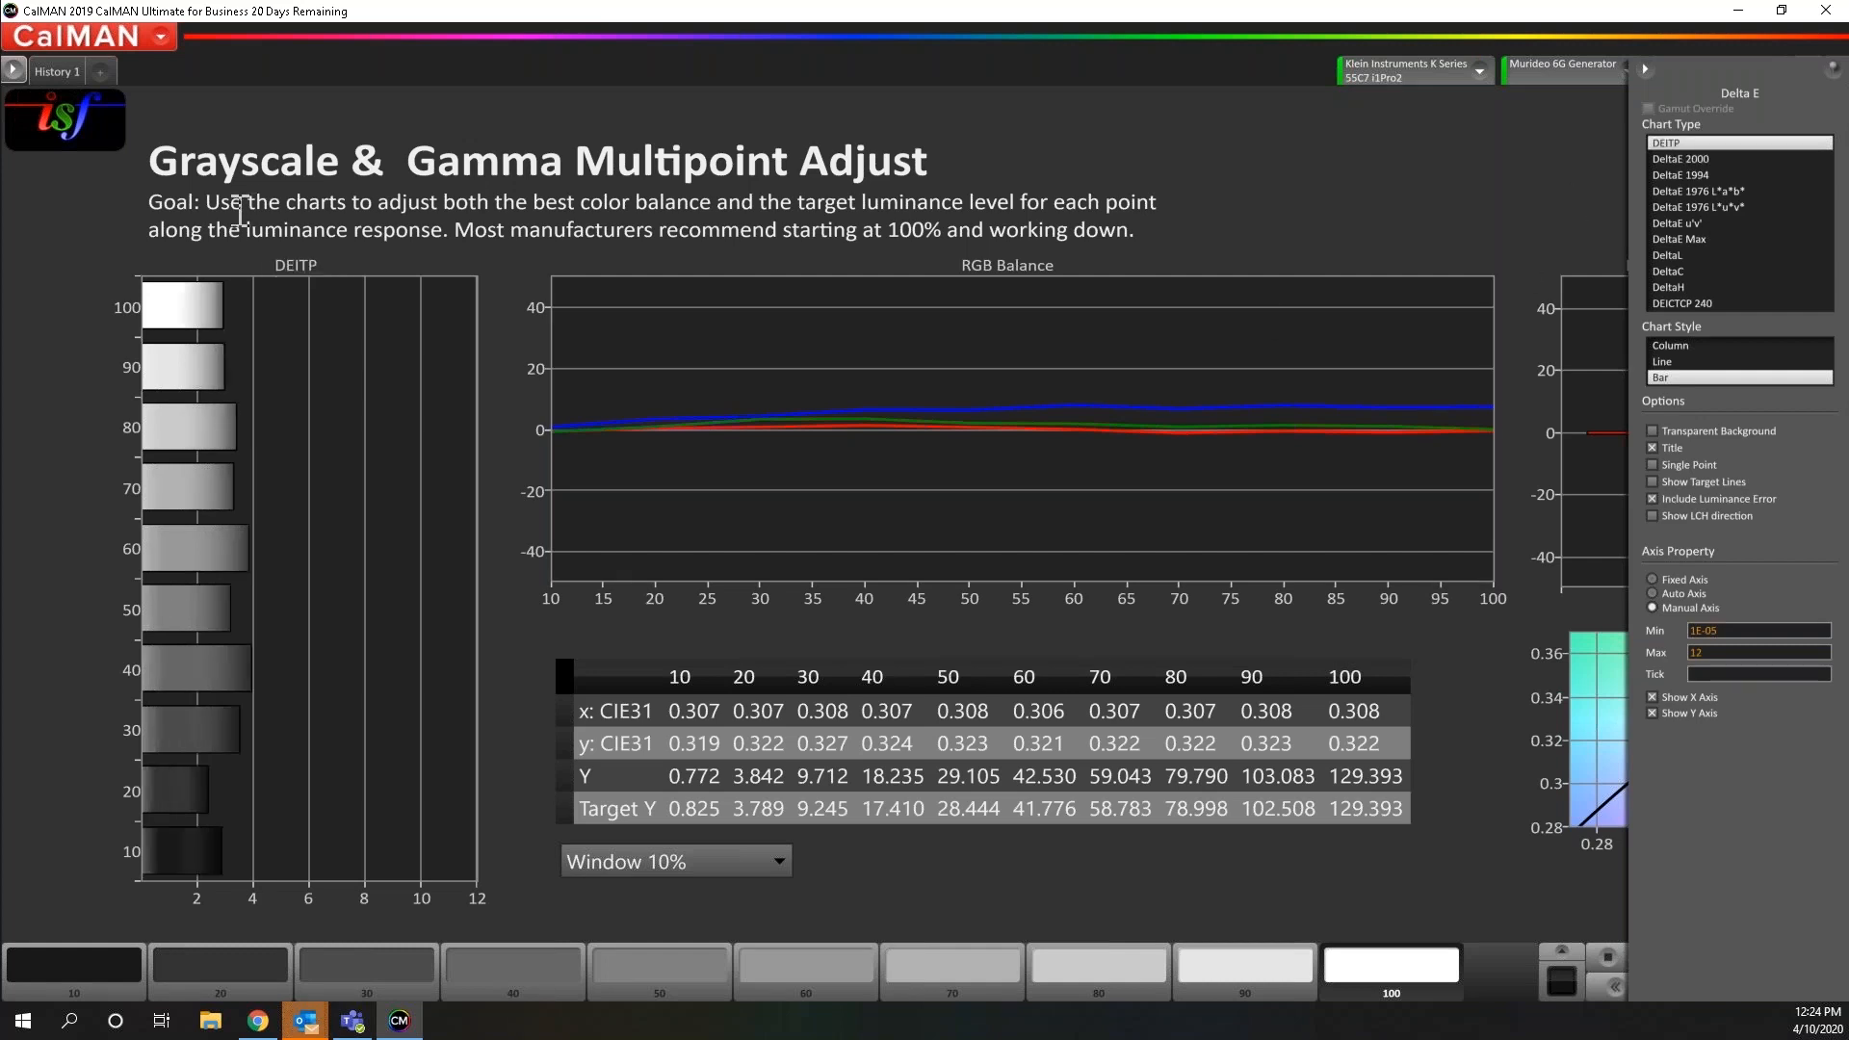
mouse_move(190, 315)
left_click(1645, 70)
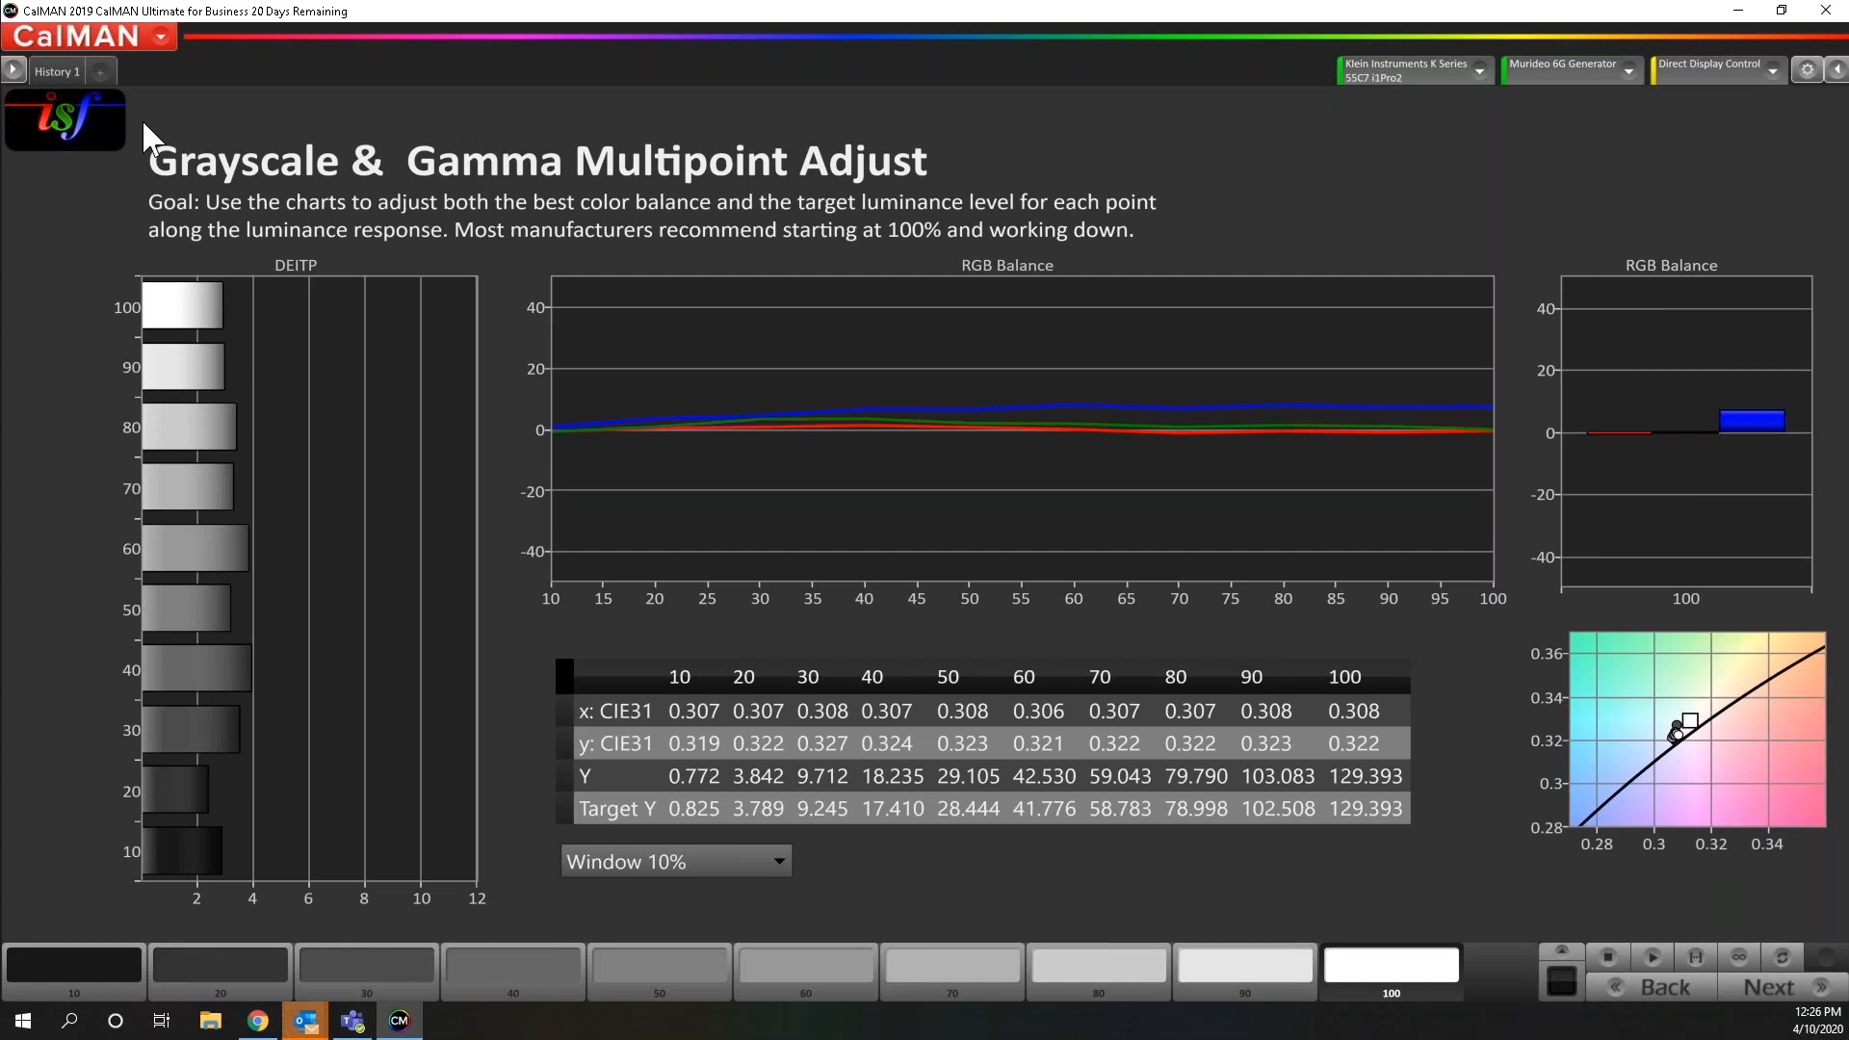
Go to the CMS Color Gamut page of the ISF workflow and measure all its patches with Read Series
left_click(11, 67)
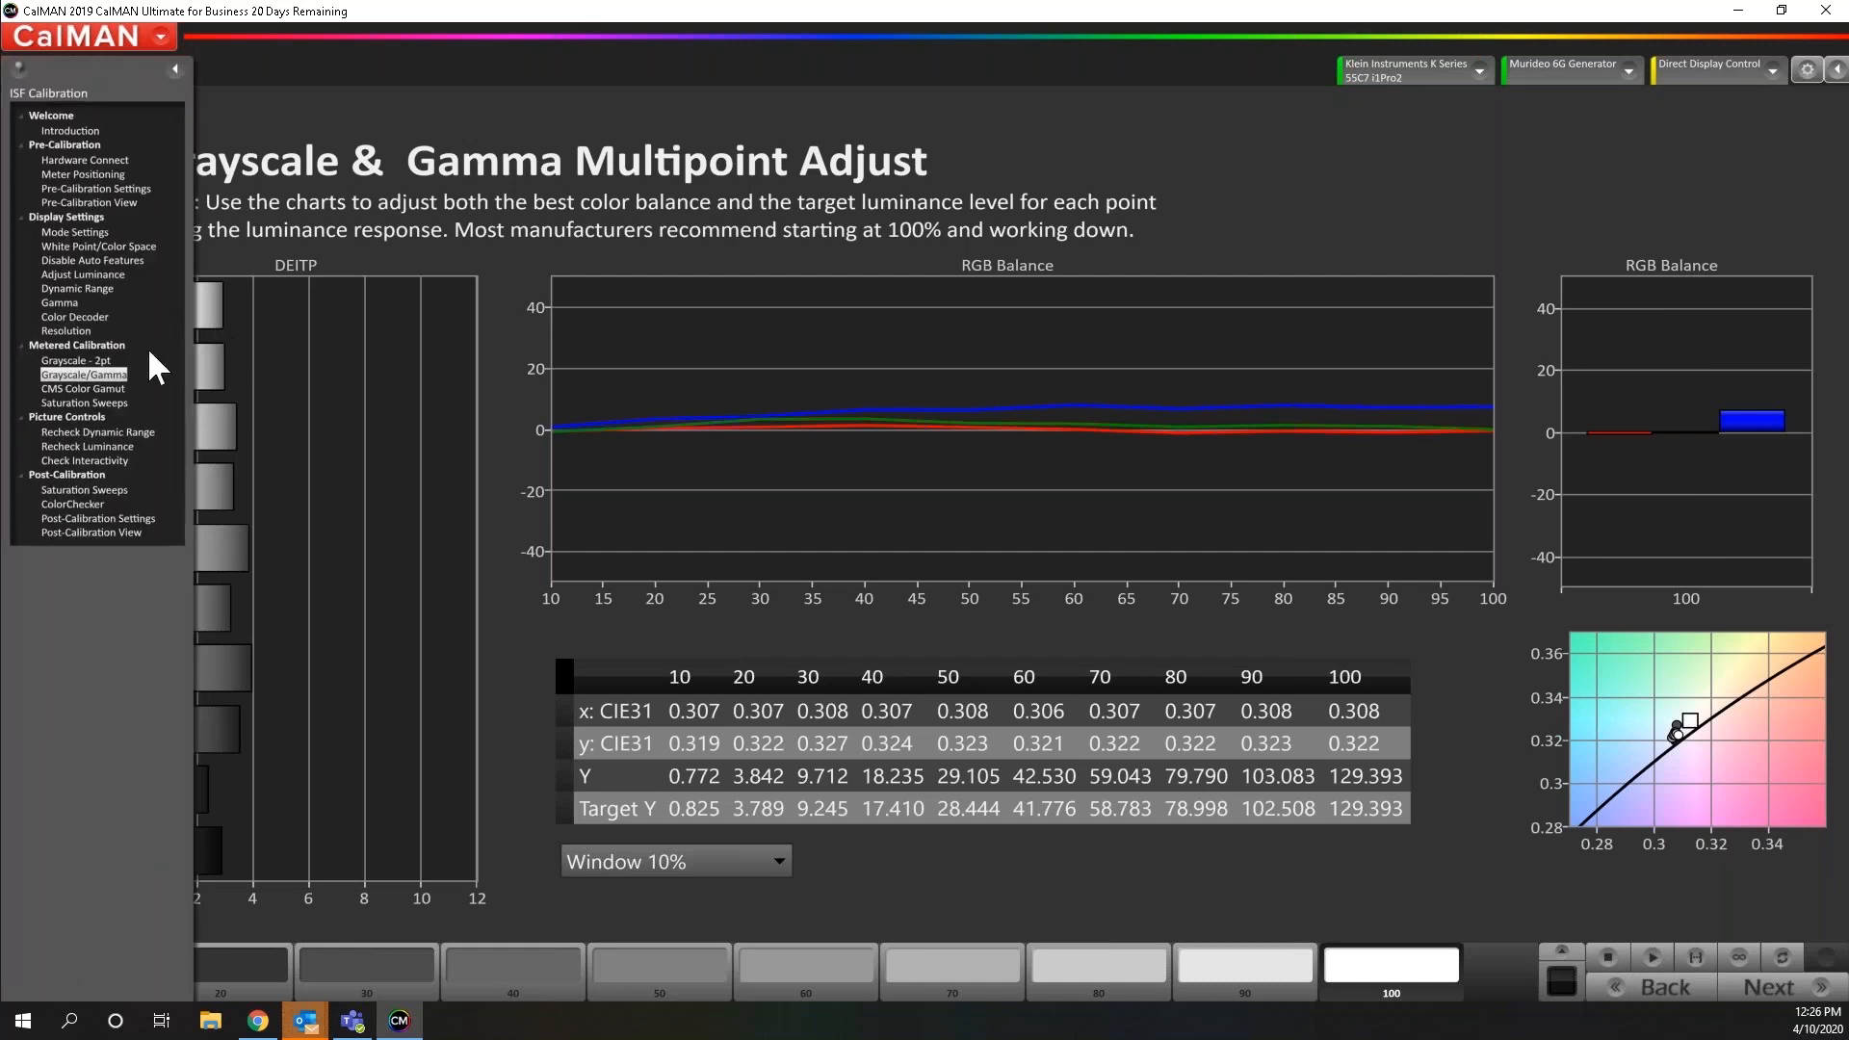
left_click(85, 388)
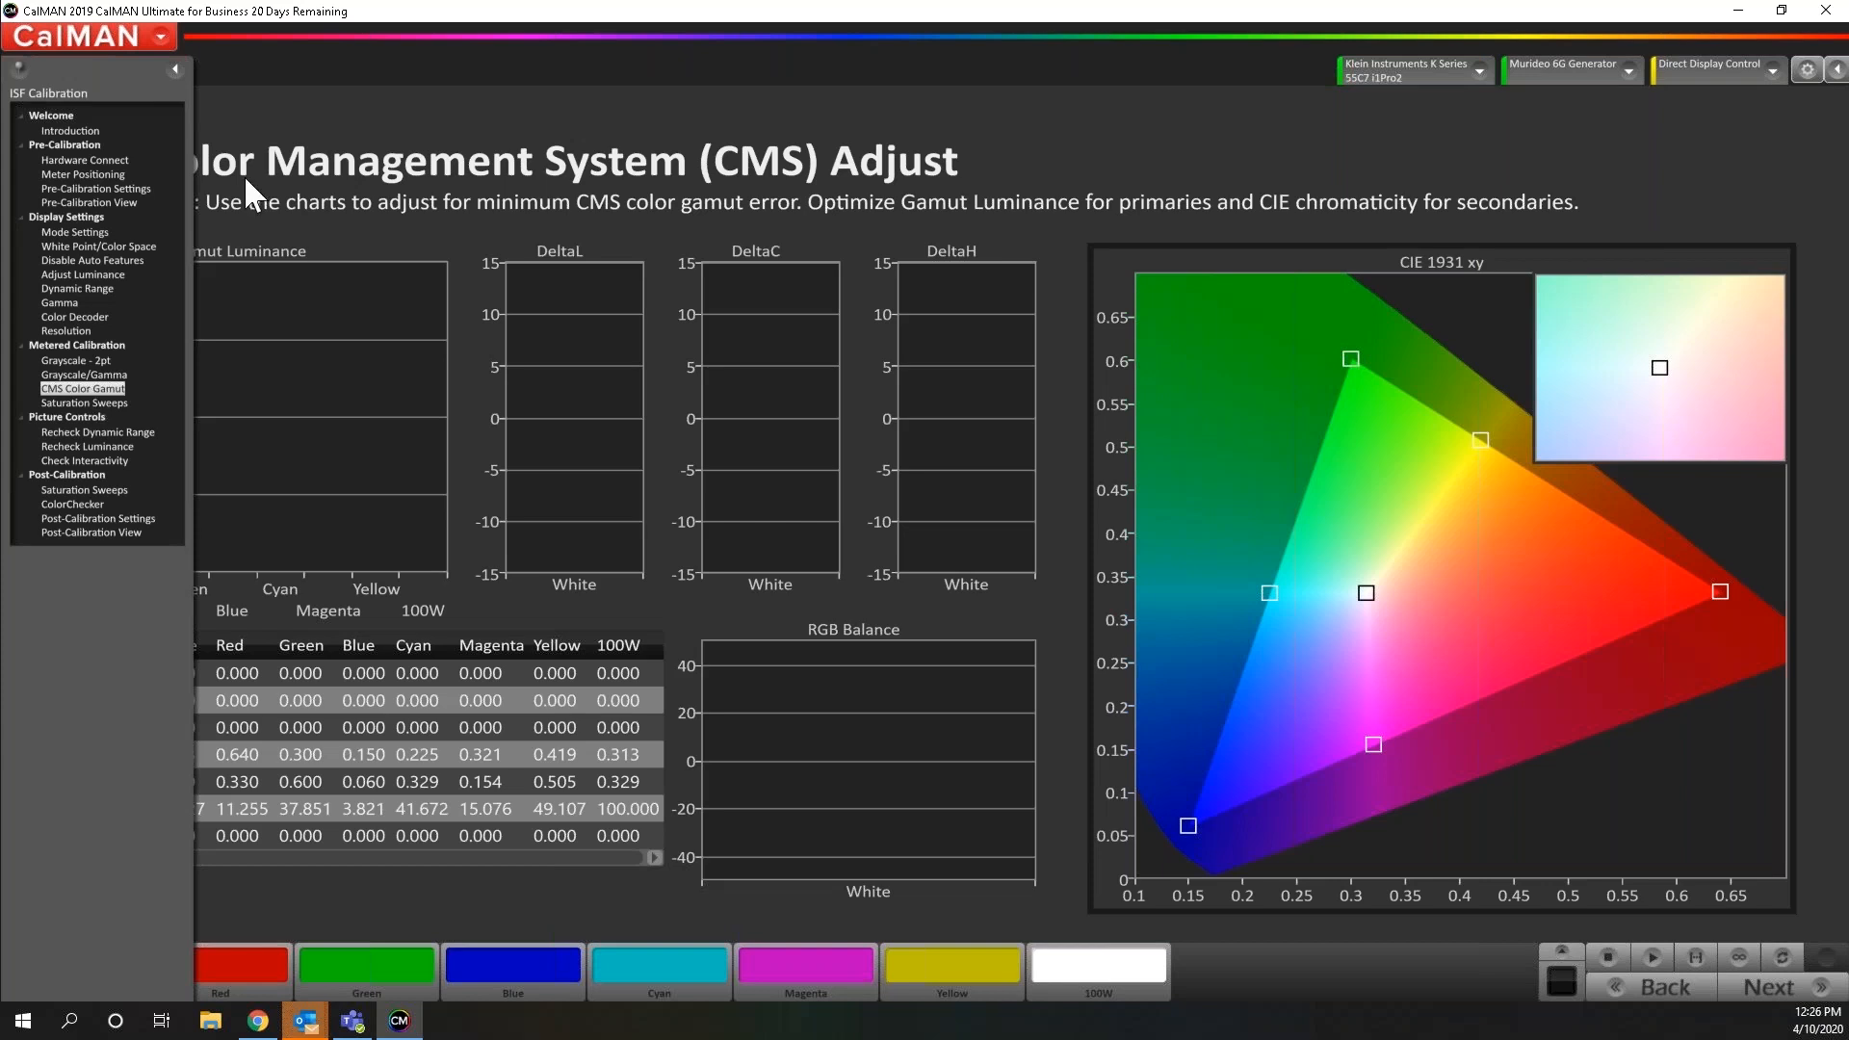
left_click(172, 69)
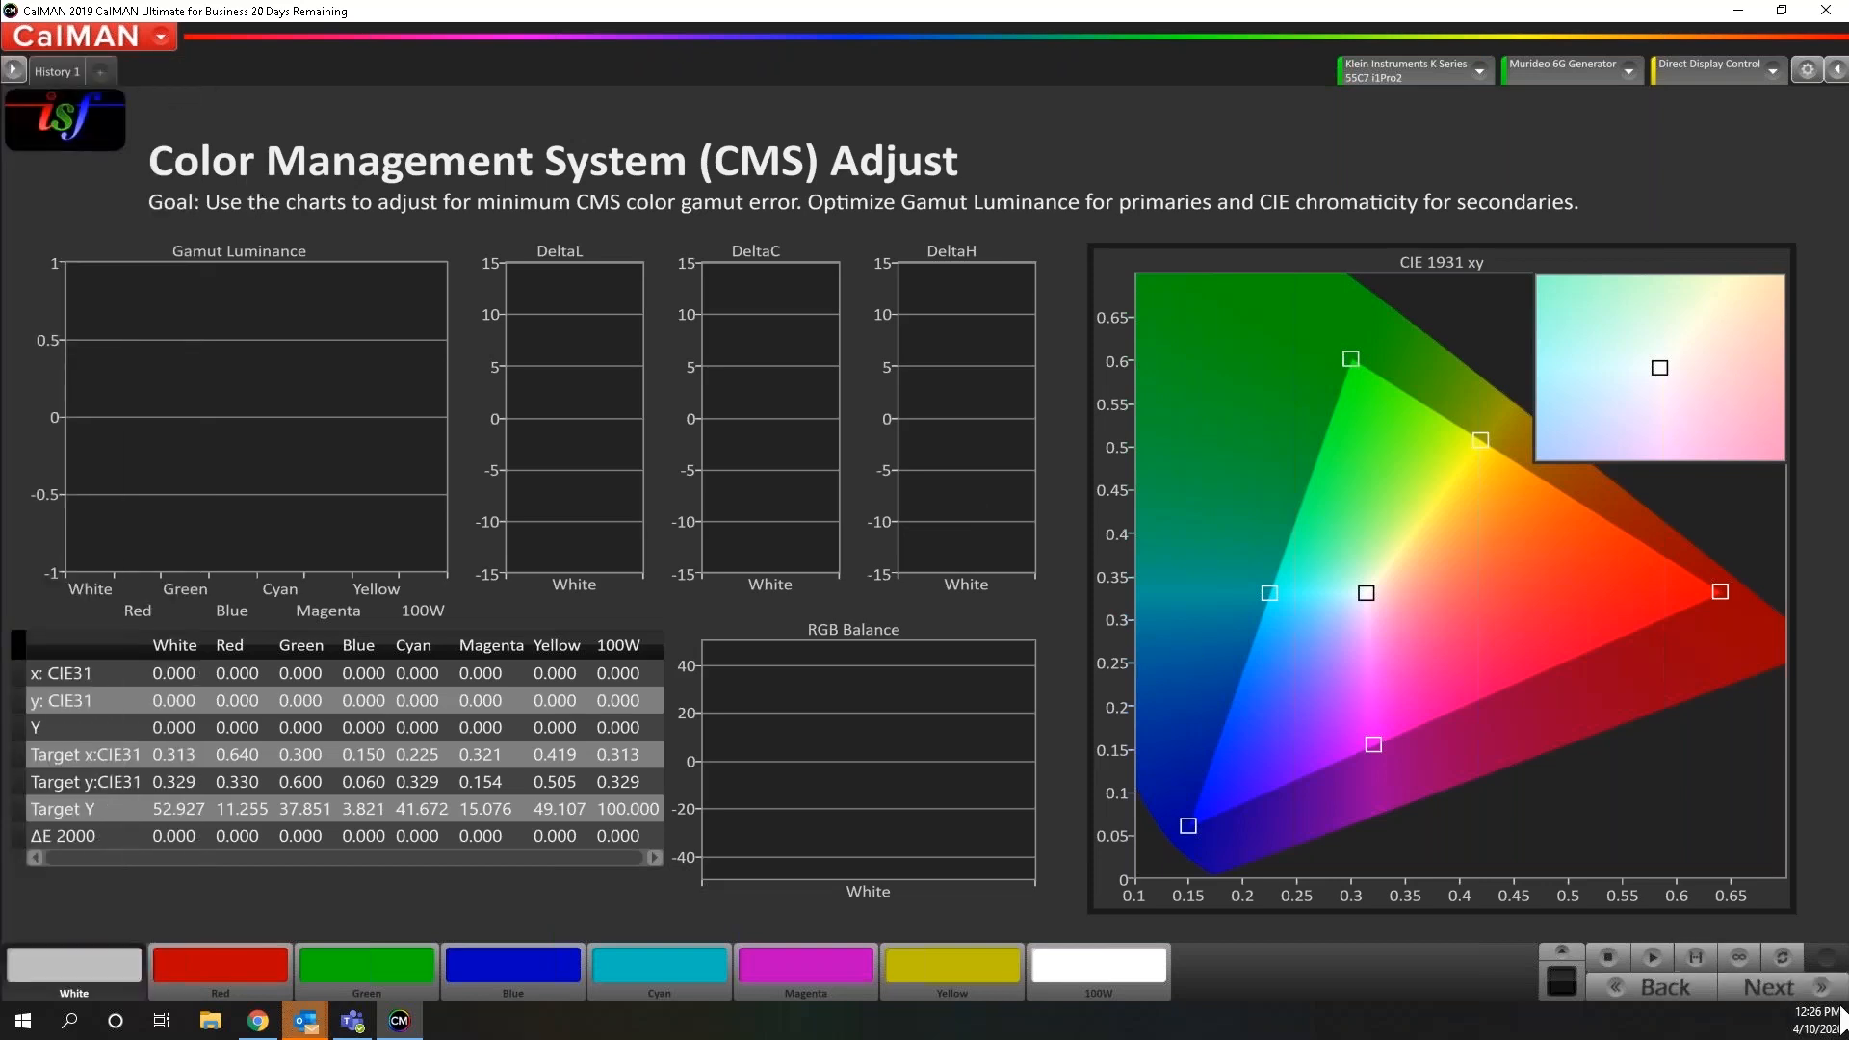
left_click(1692, 961)
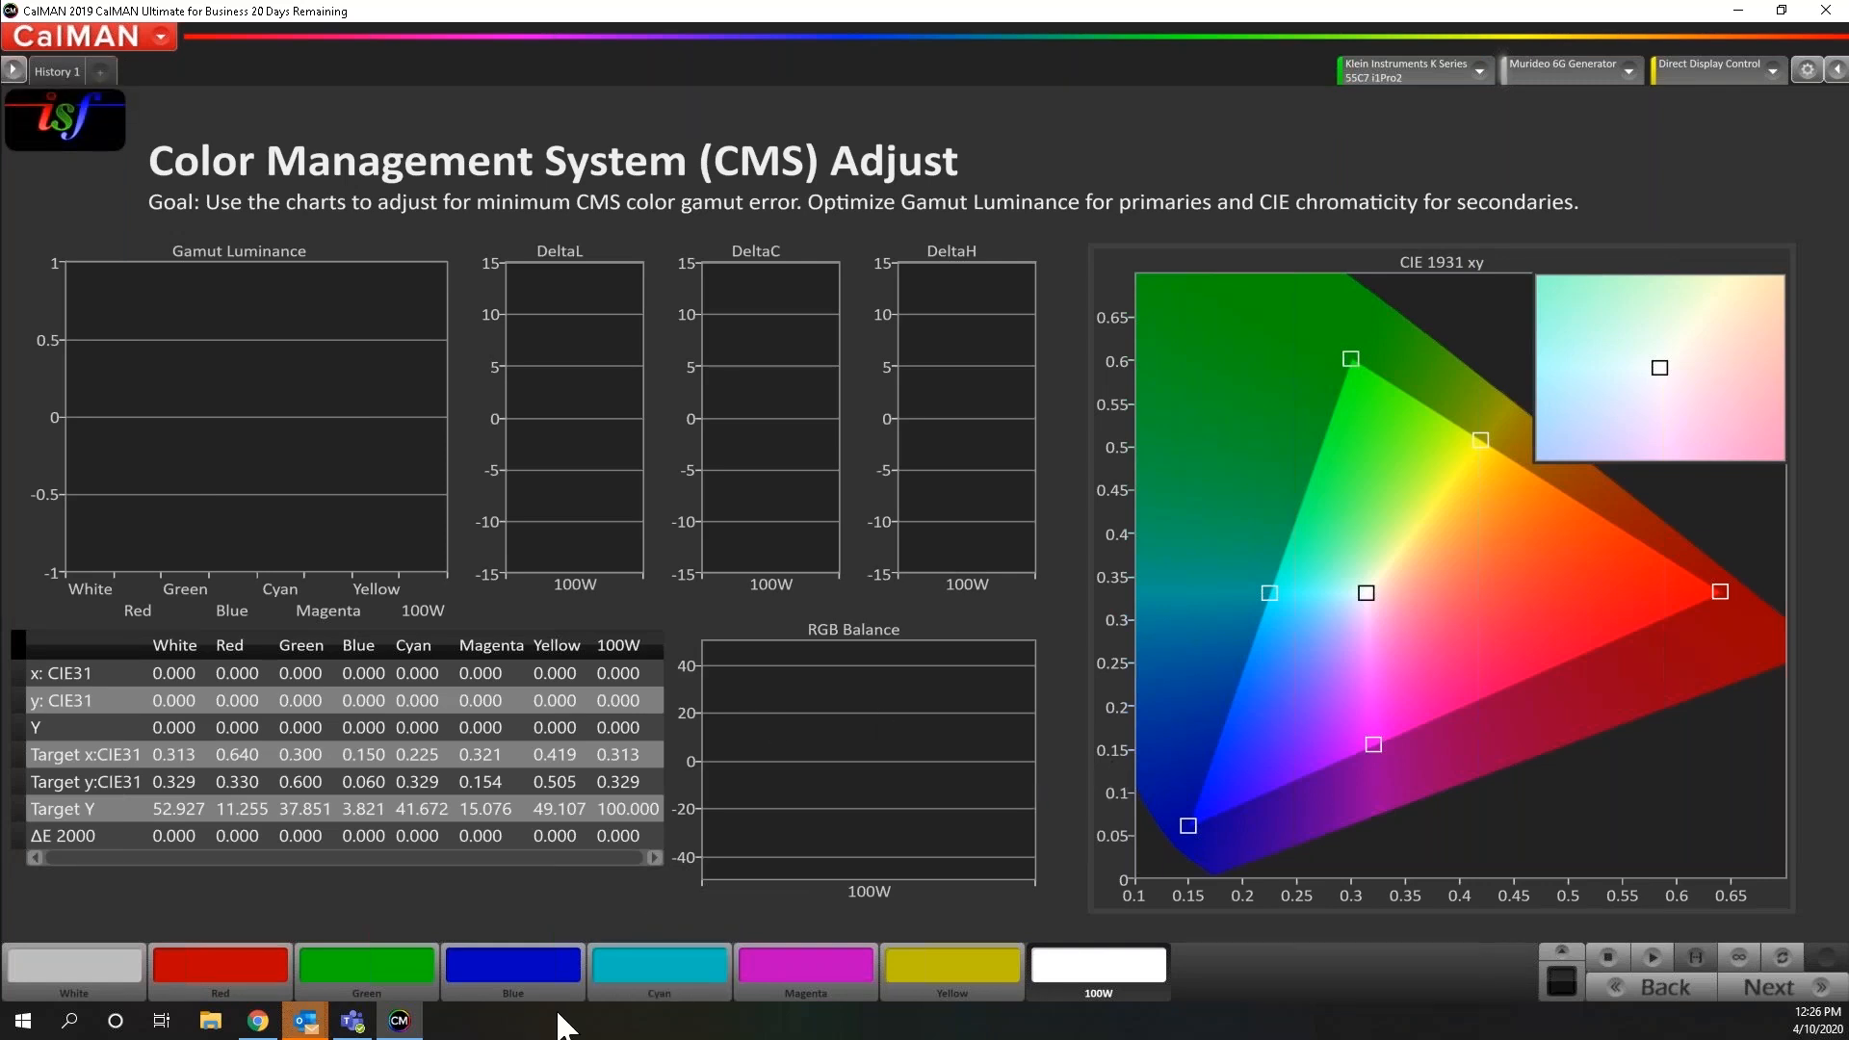
left_click(593, 988)
left_click(1699, 957)
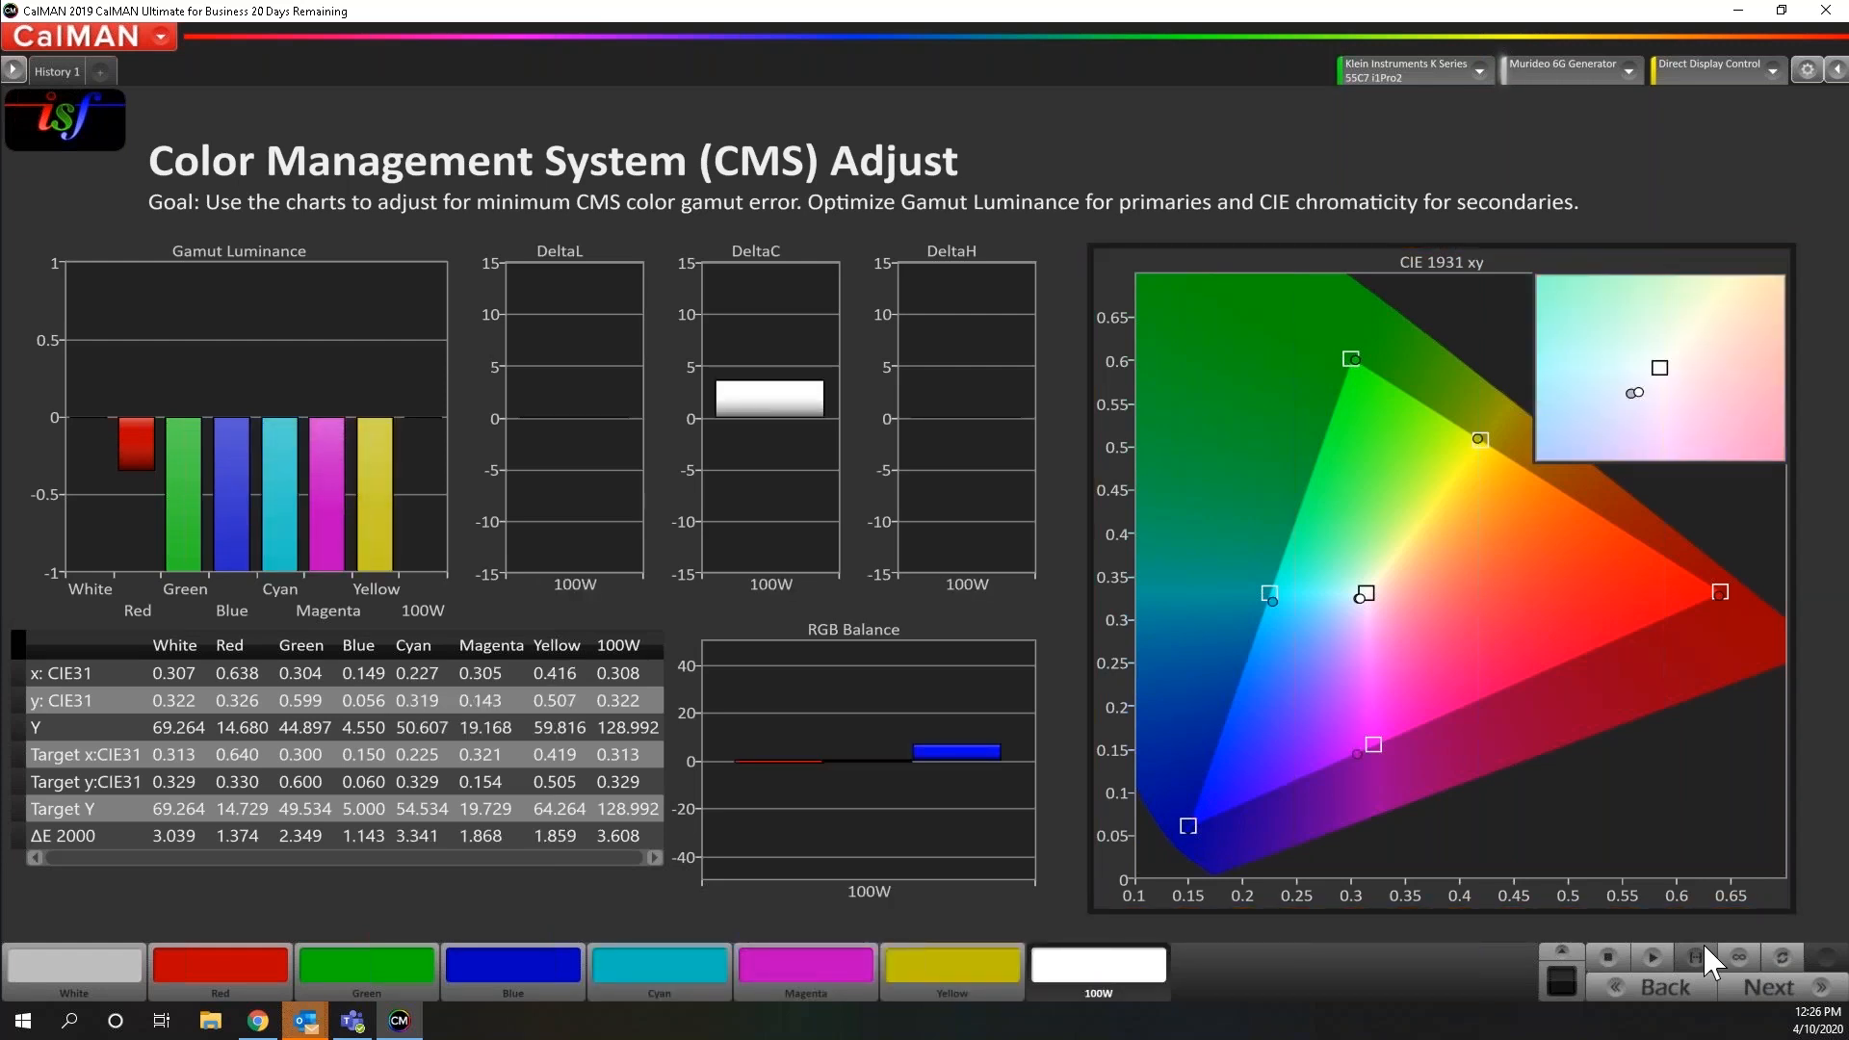
Select the Cyan patch and examine its errors in the DeltaL and DeltaH charts
left_click(647, 973)
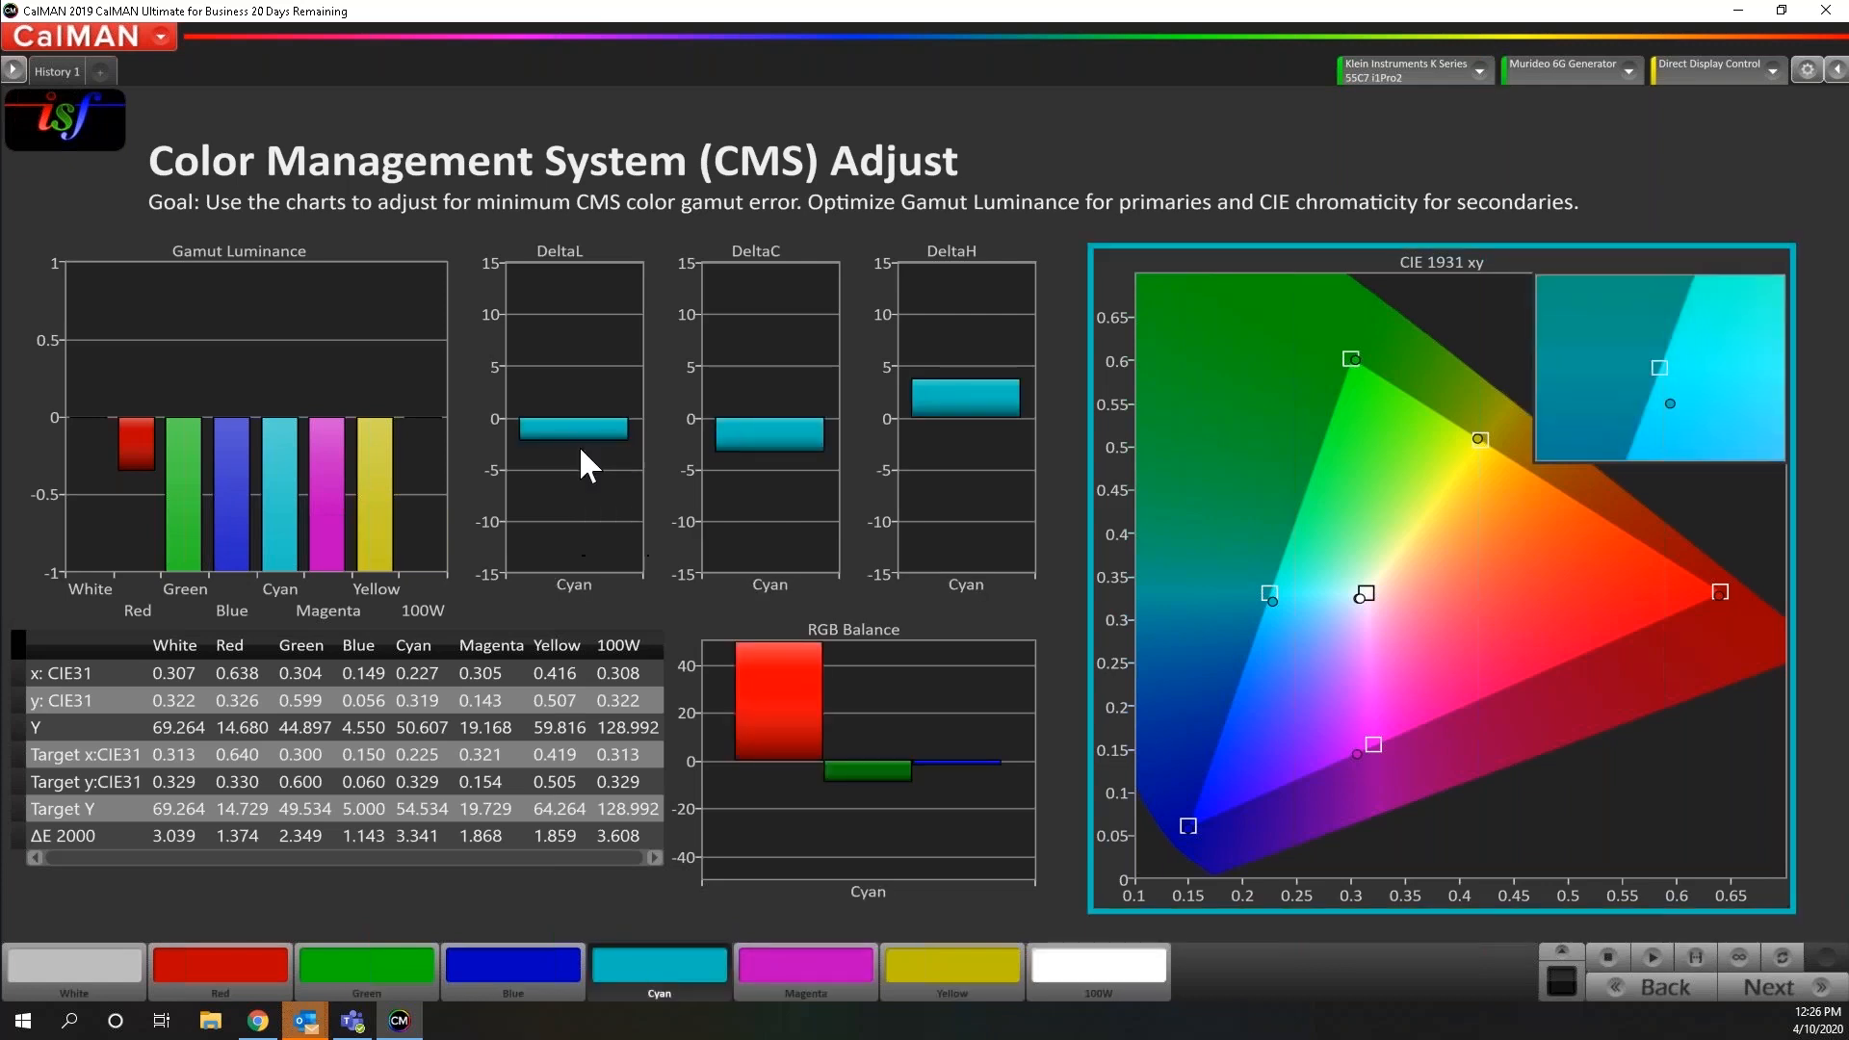
mouse_move(575, 431)
mouse_move(984, 397)
Open the CalMAN ColorMatch analysis workflow template and advance past Hardware Connect to the ColorChecker Analysis page
left_click(160, 37)
mouse_move(149, 144)
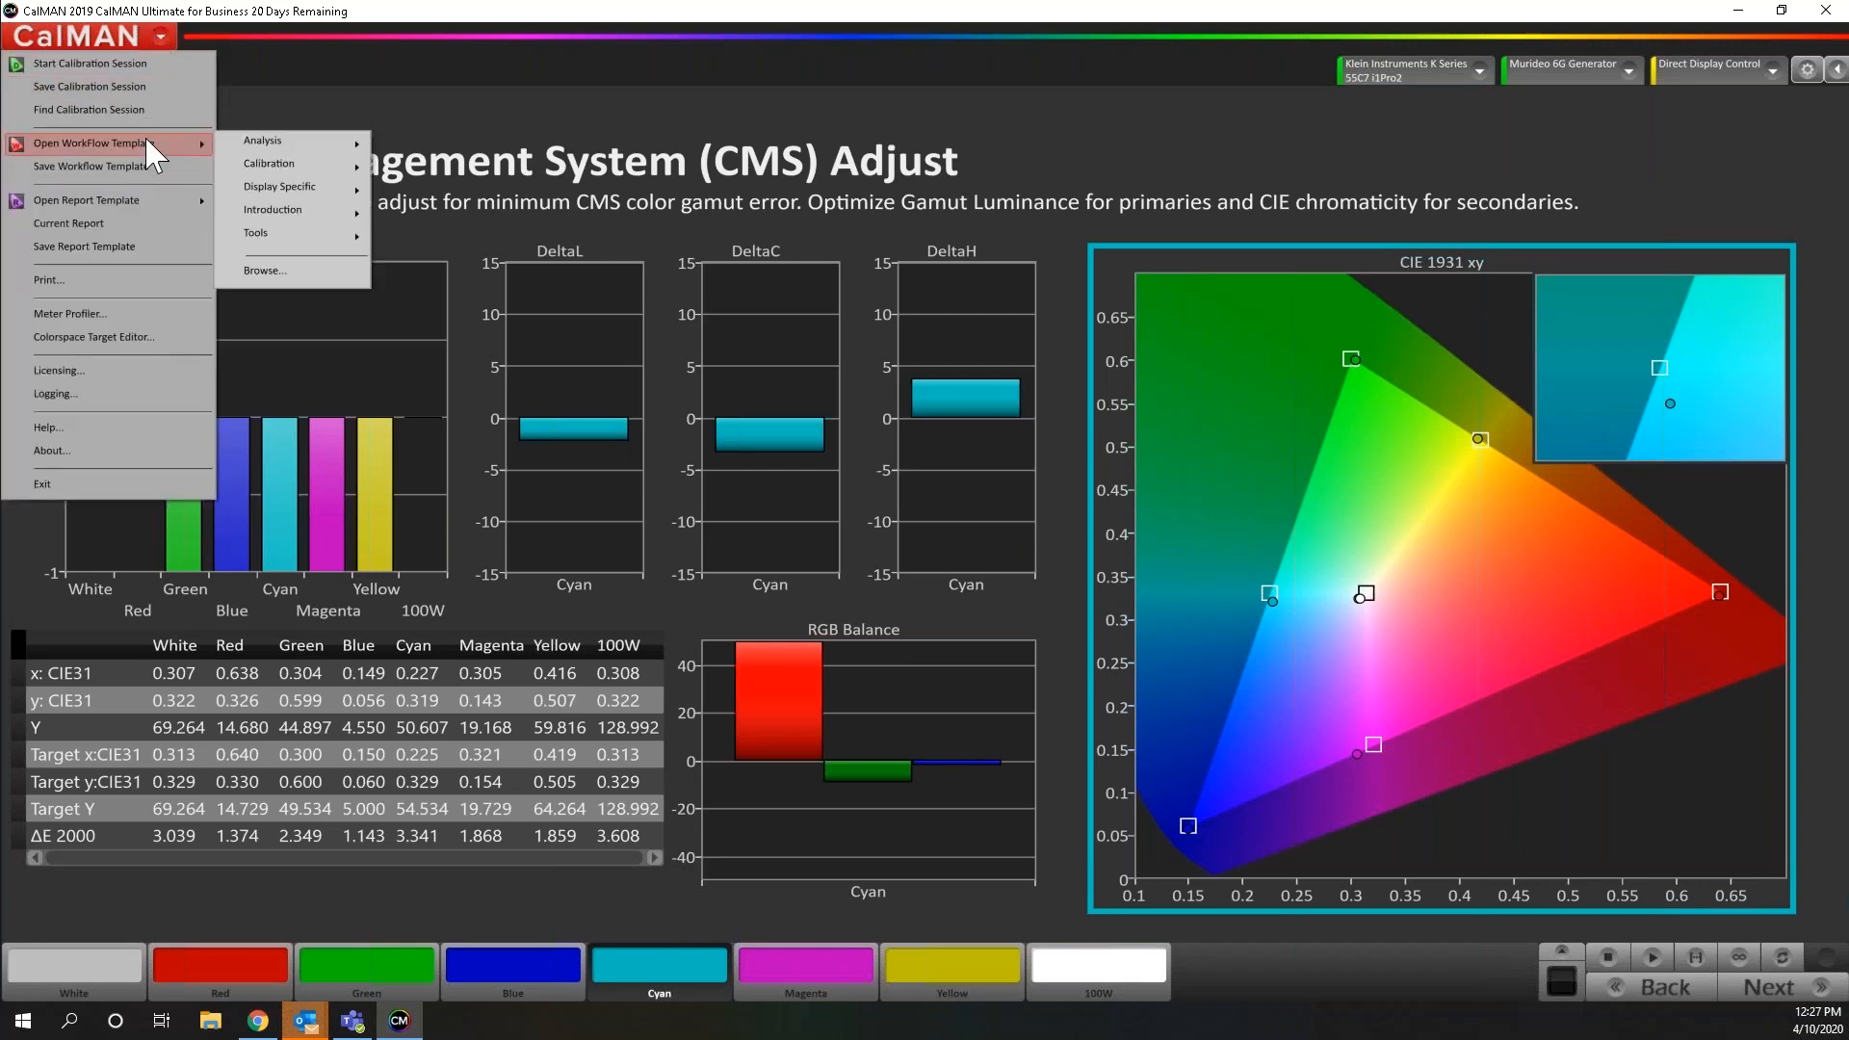
mouse_move(274, 149)
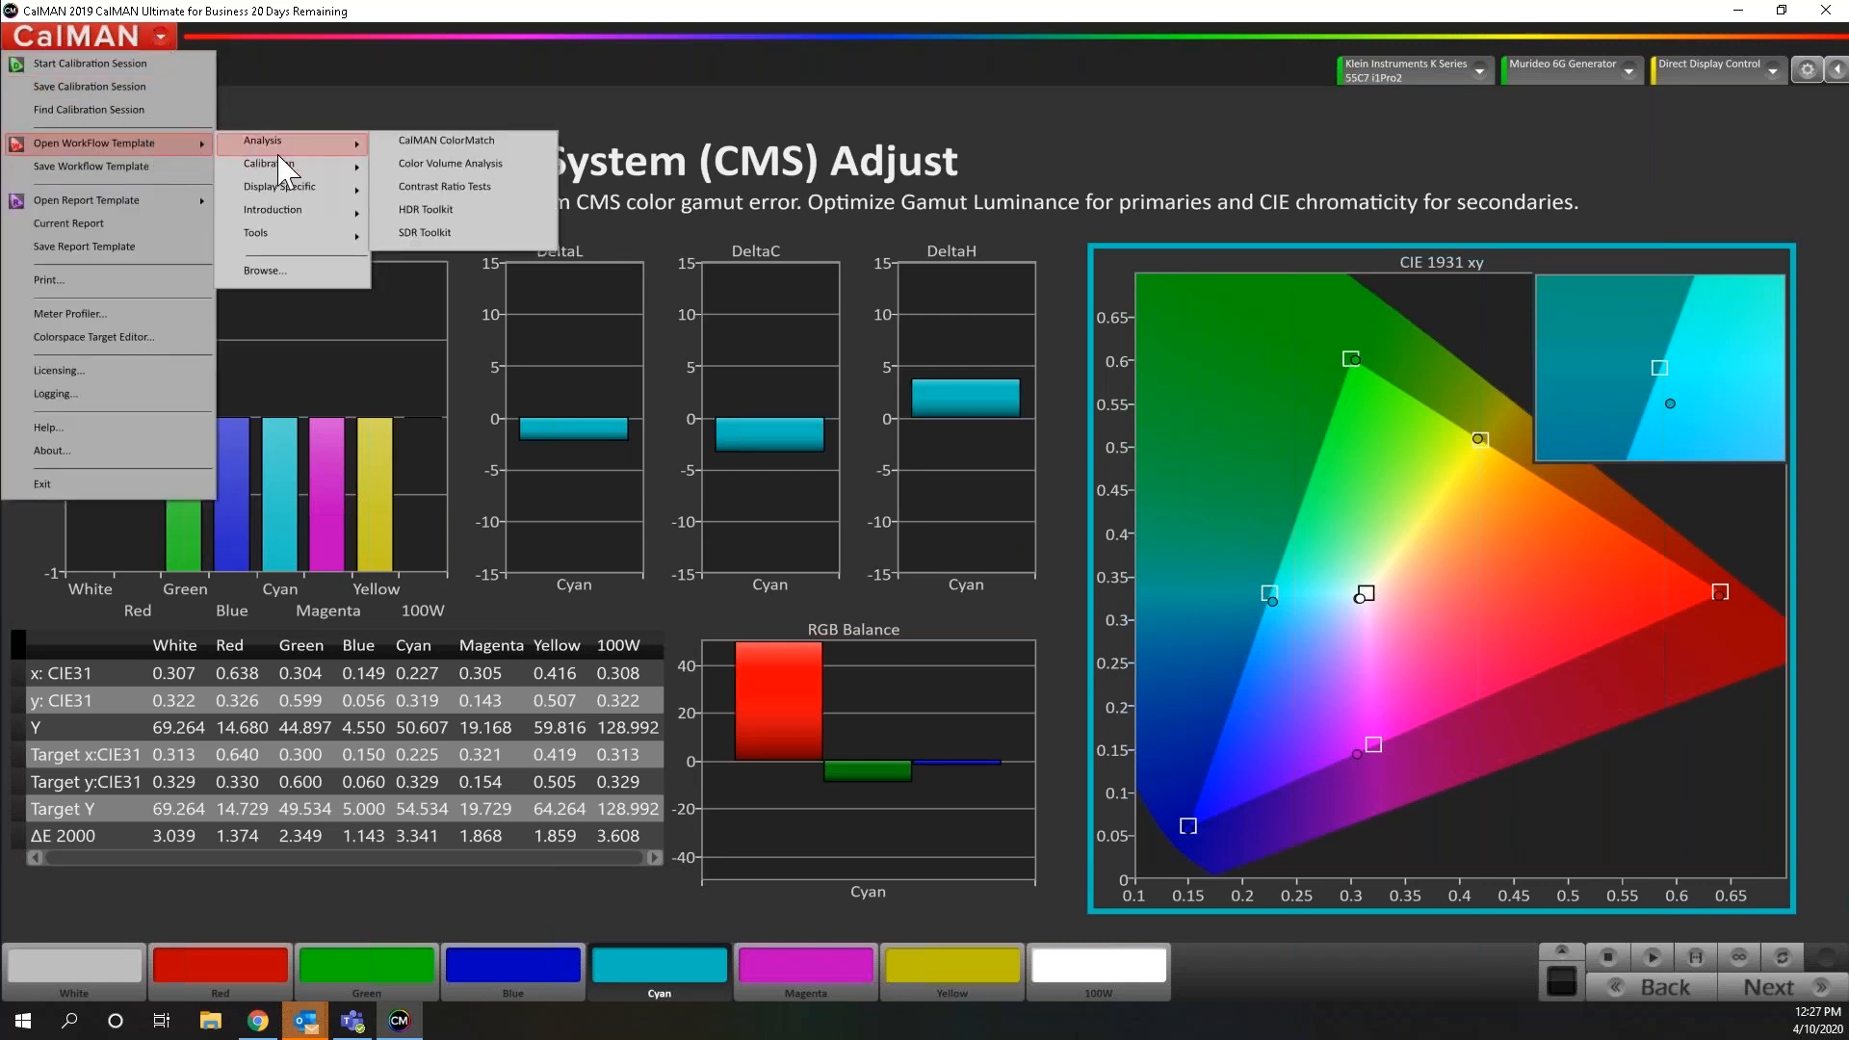
left_click(448, 146)
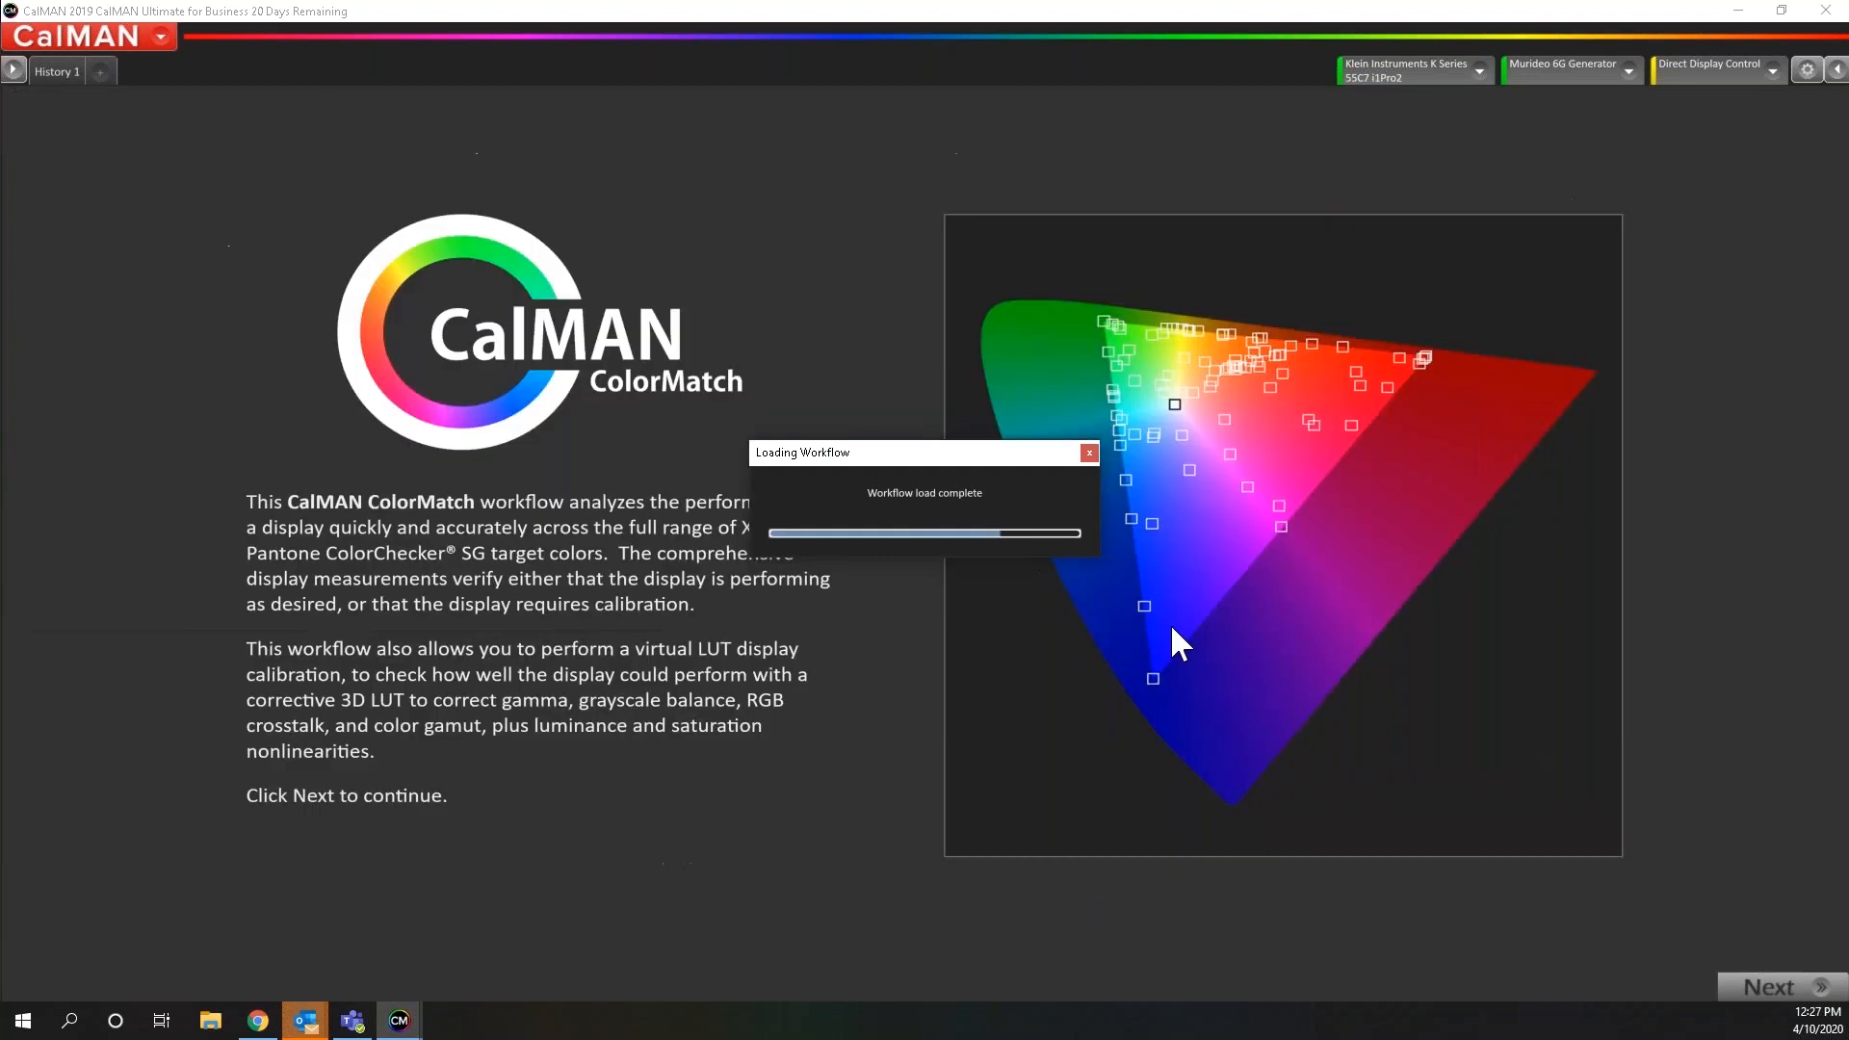
left_click(1770, 980)
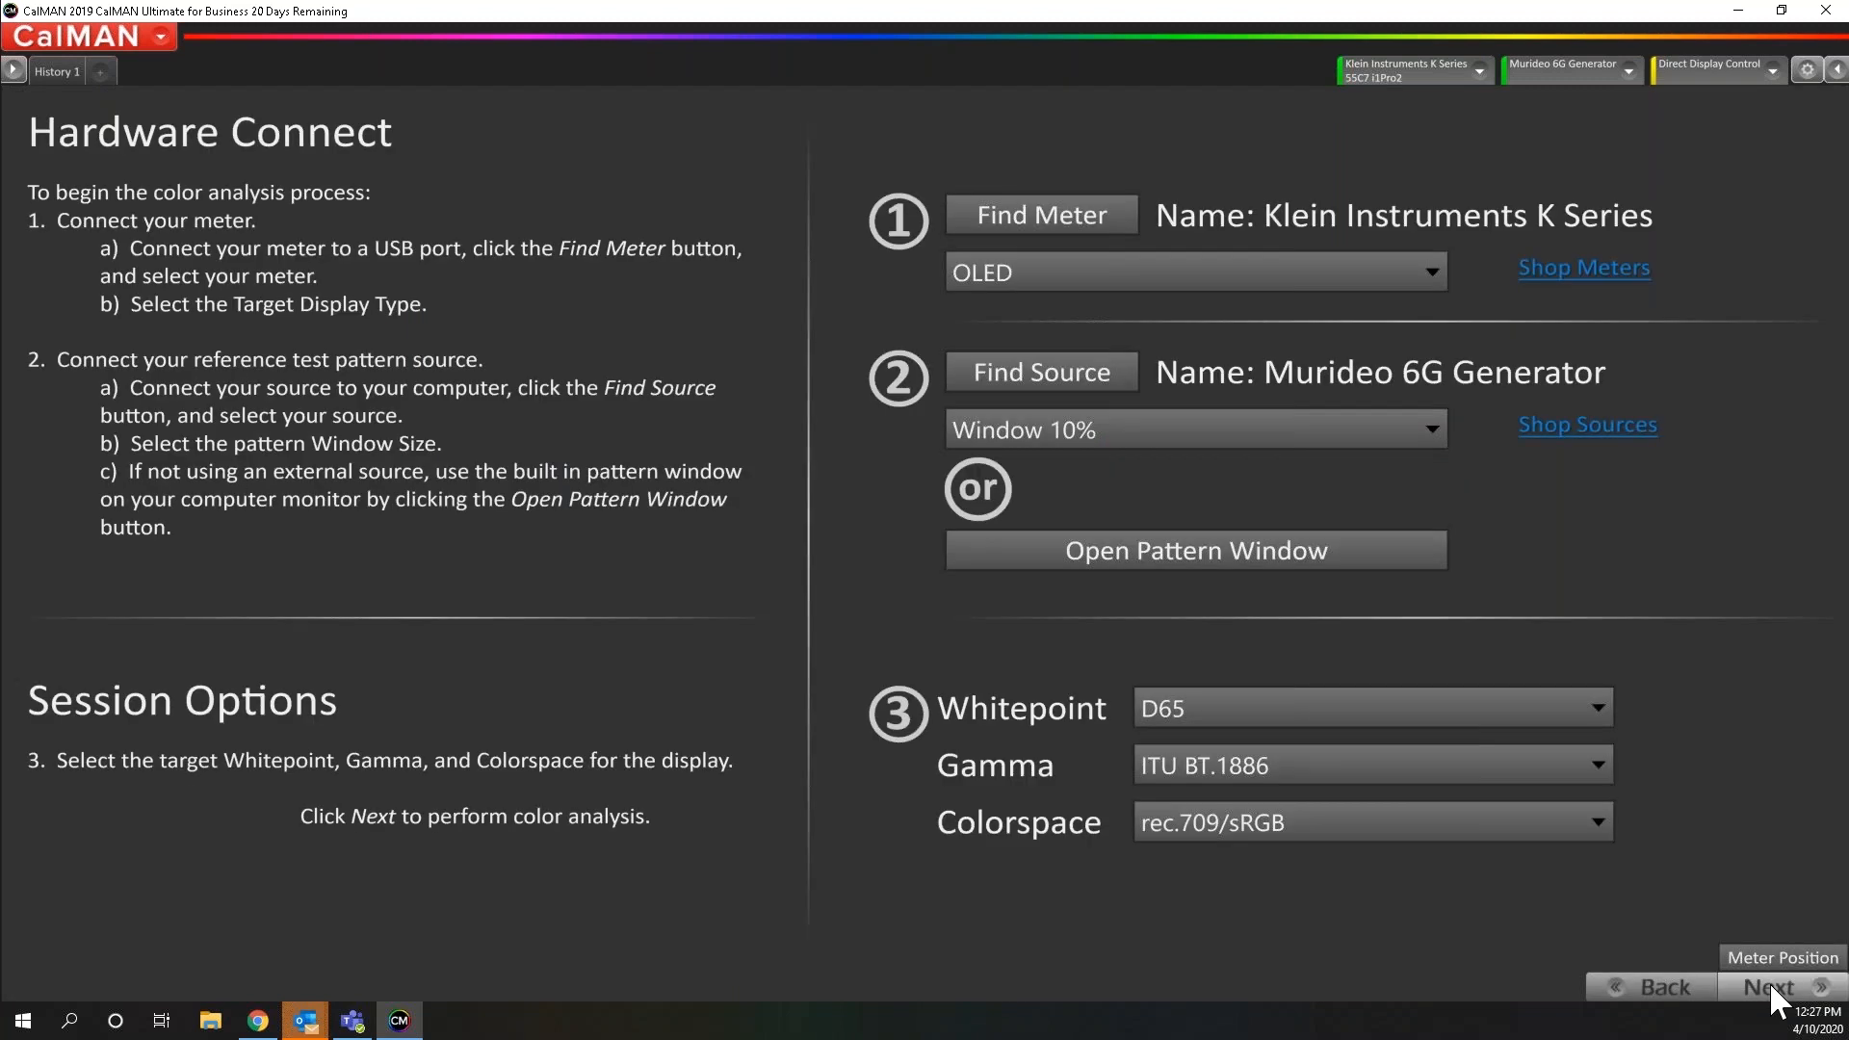
left_click(1770, 984)
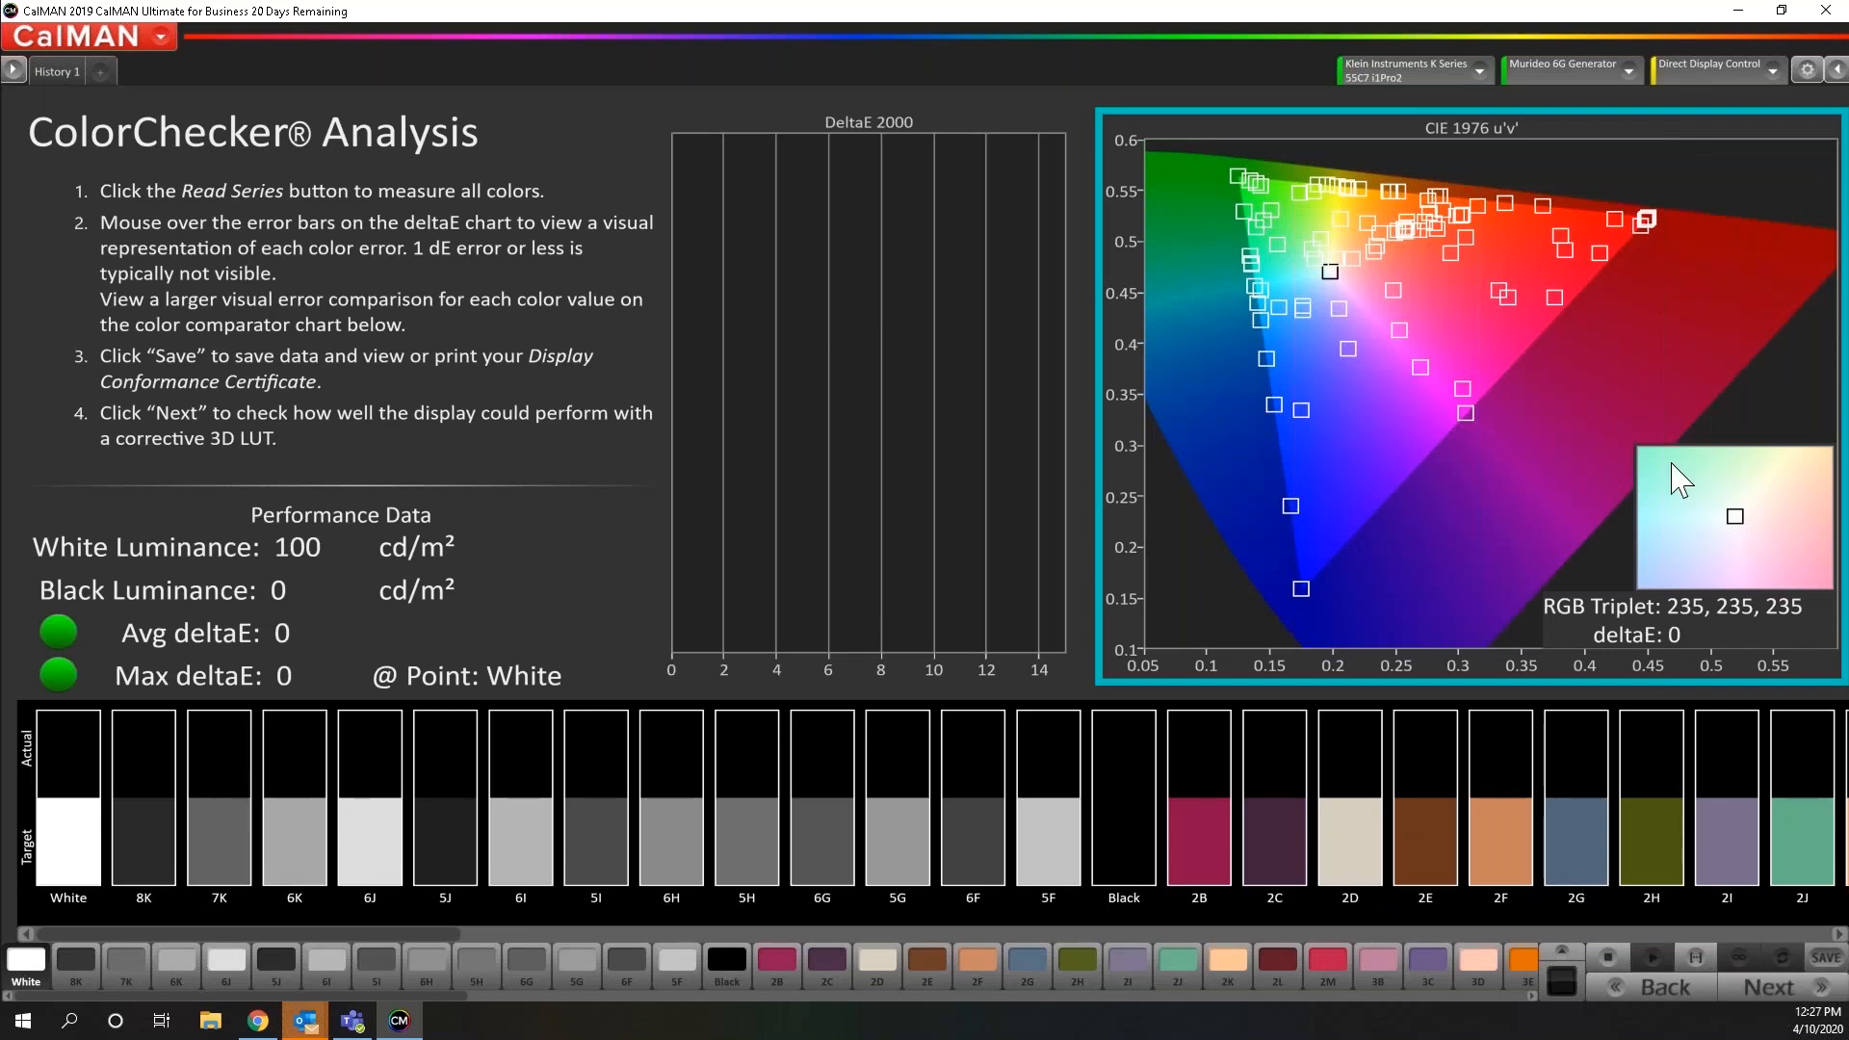
Turn off Color Checker SG in the workflow's basic options, keeping Black and 100% Saturations
left_click(1809, 70)
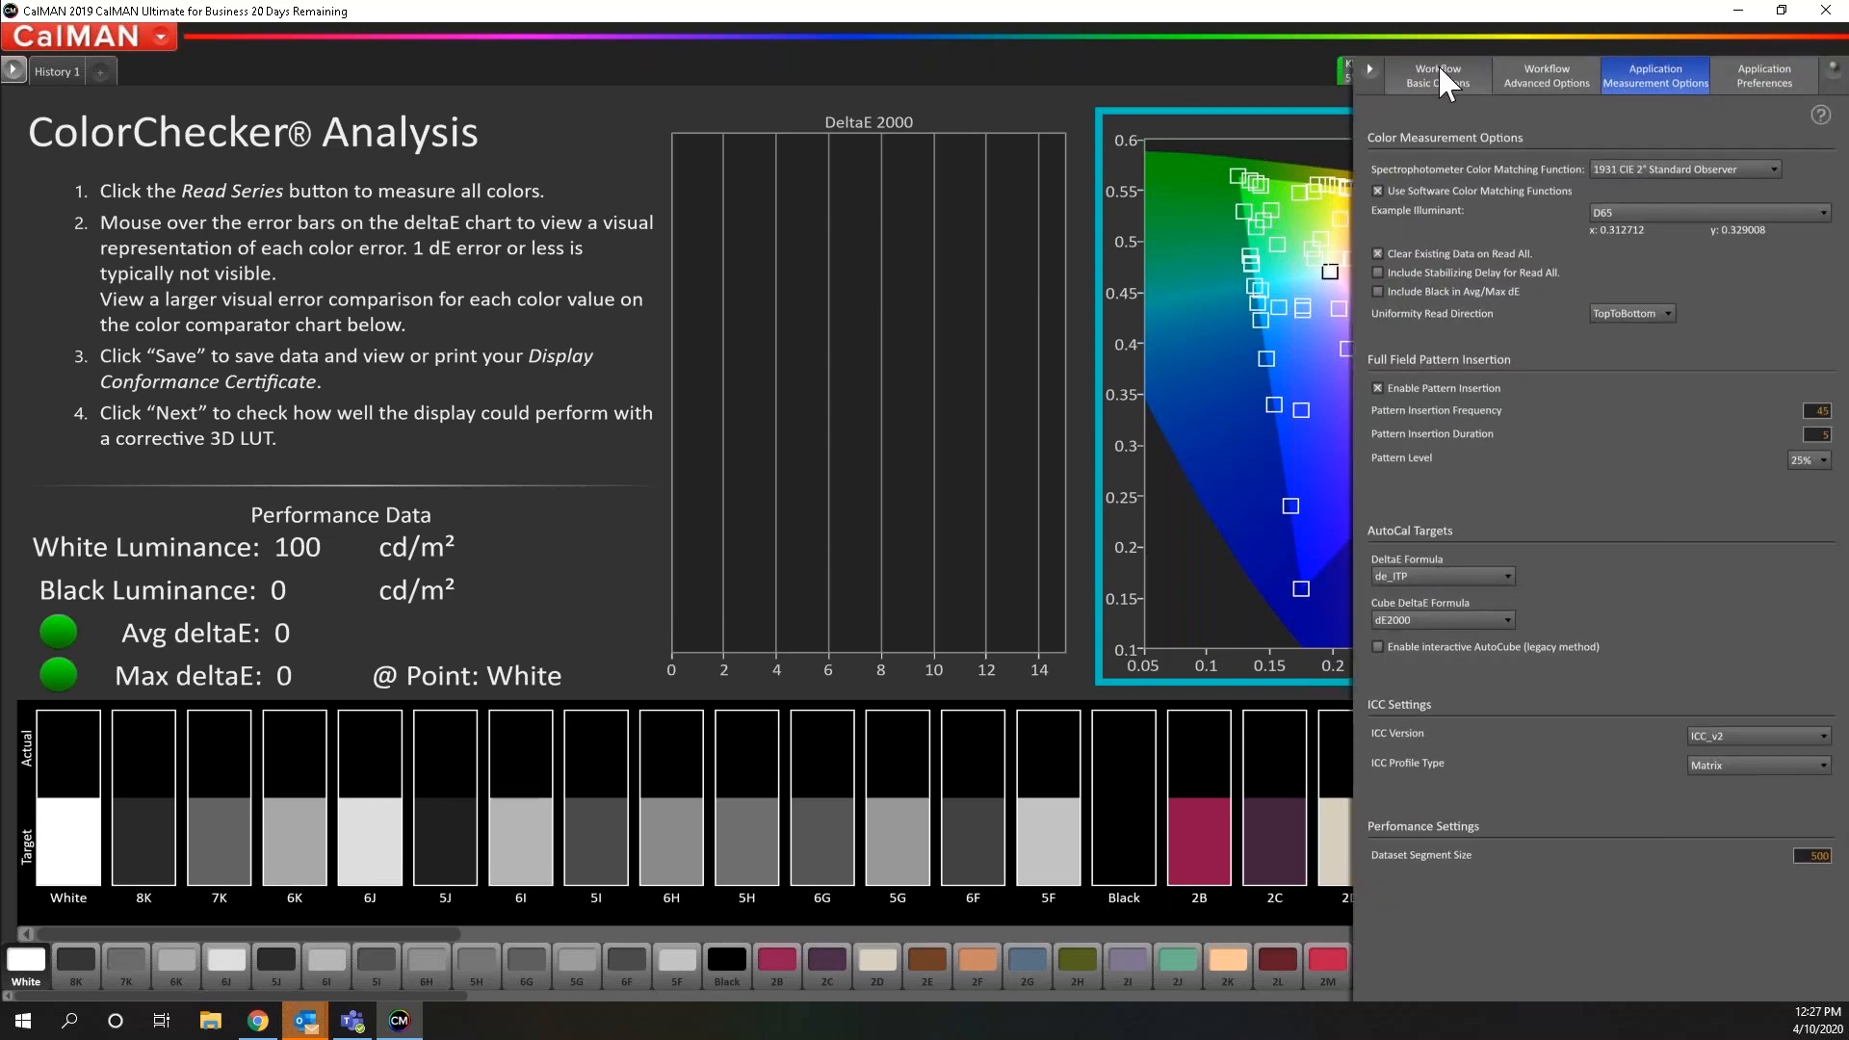
left_click(1439, 77)
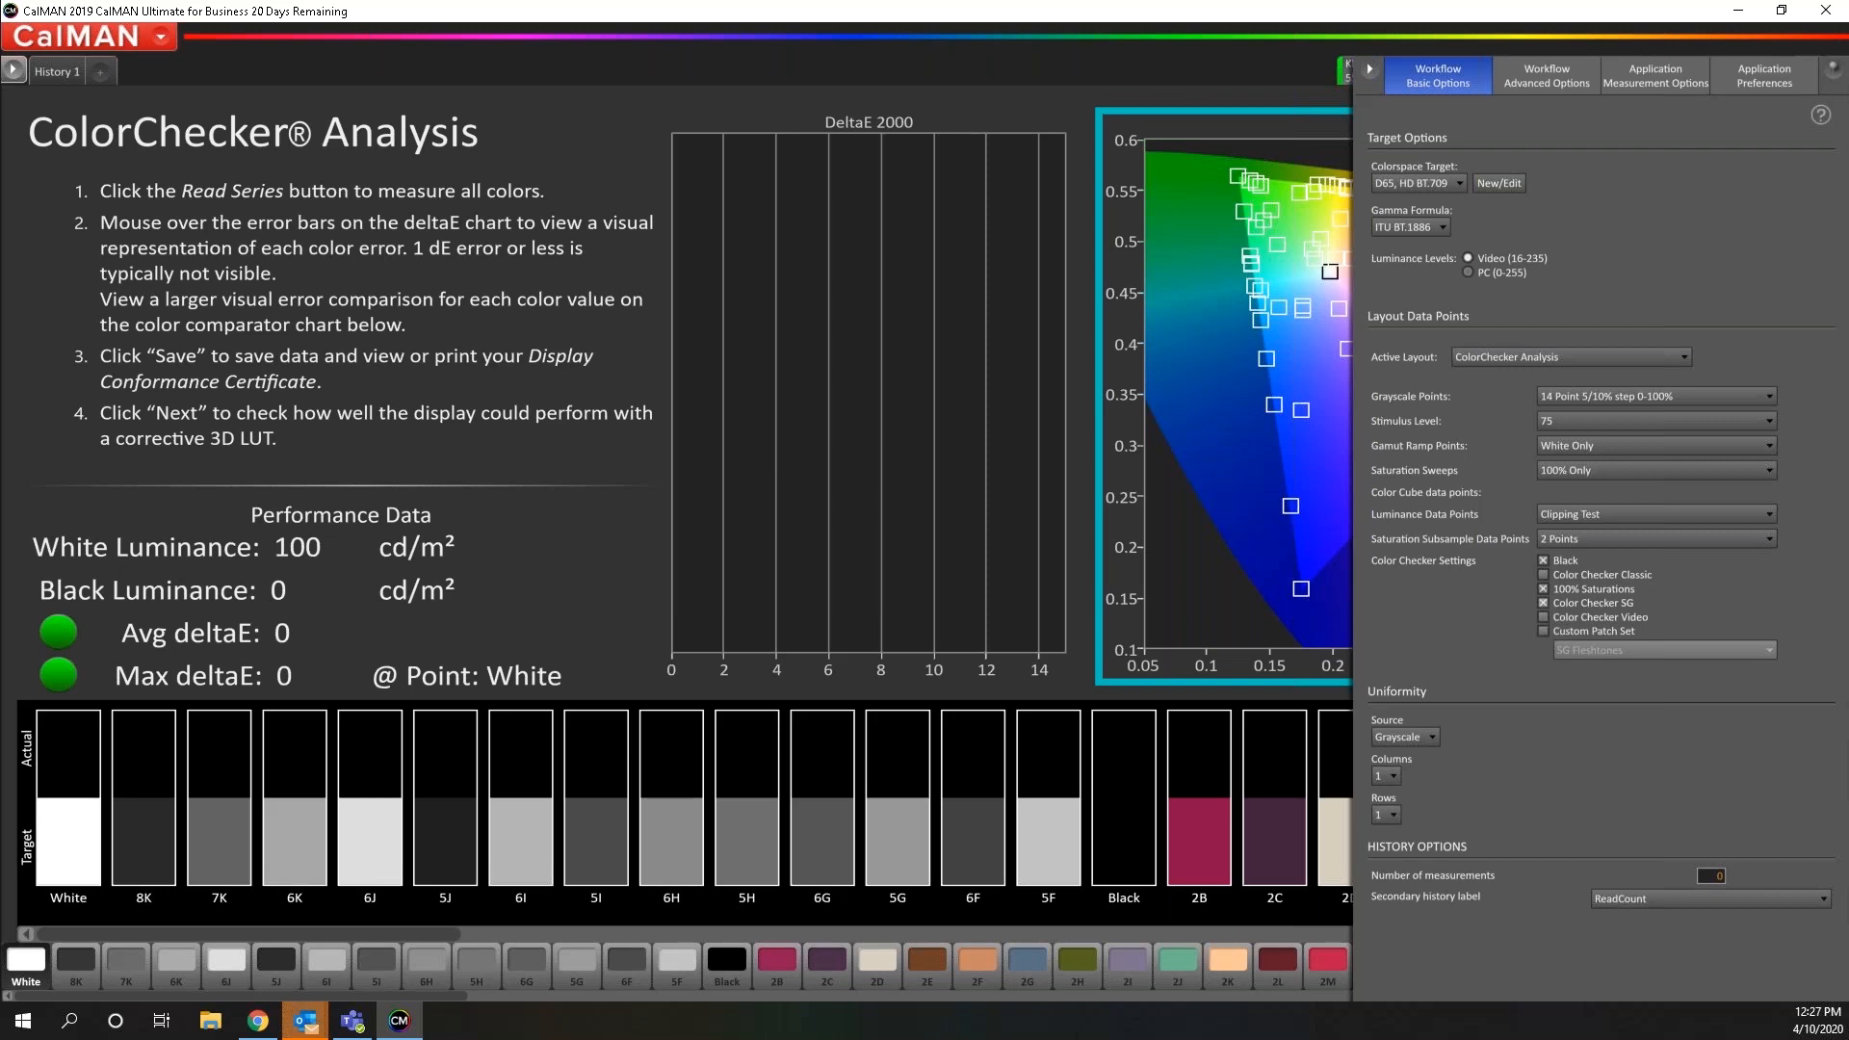
left_click(1543, 602)
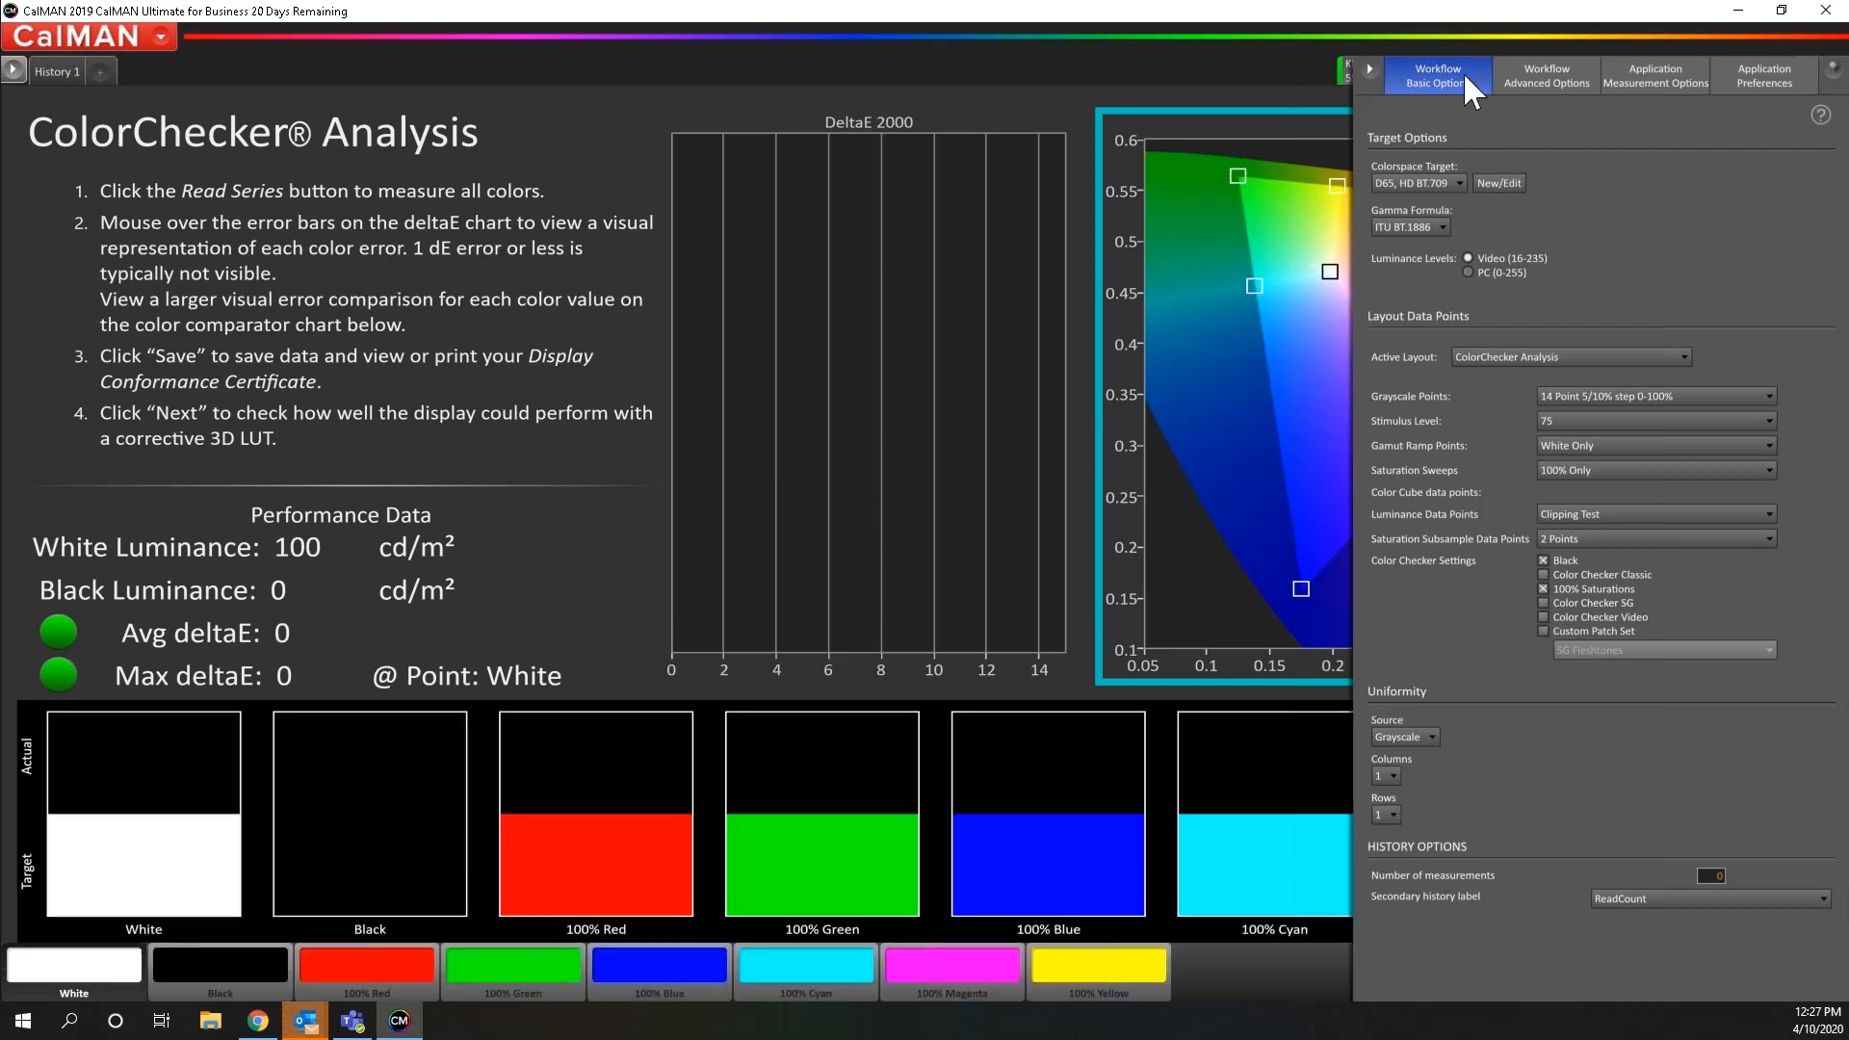
Measure the ColorChecker Analysis color series and set the error bar chart's type to DEITP
left_click(1372, 65)
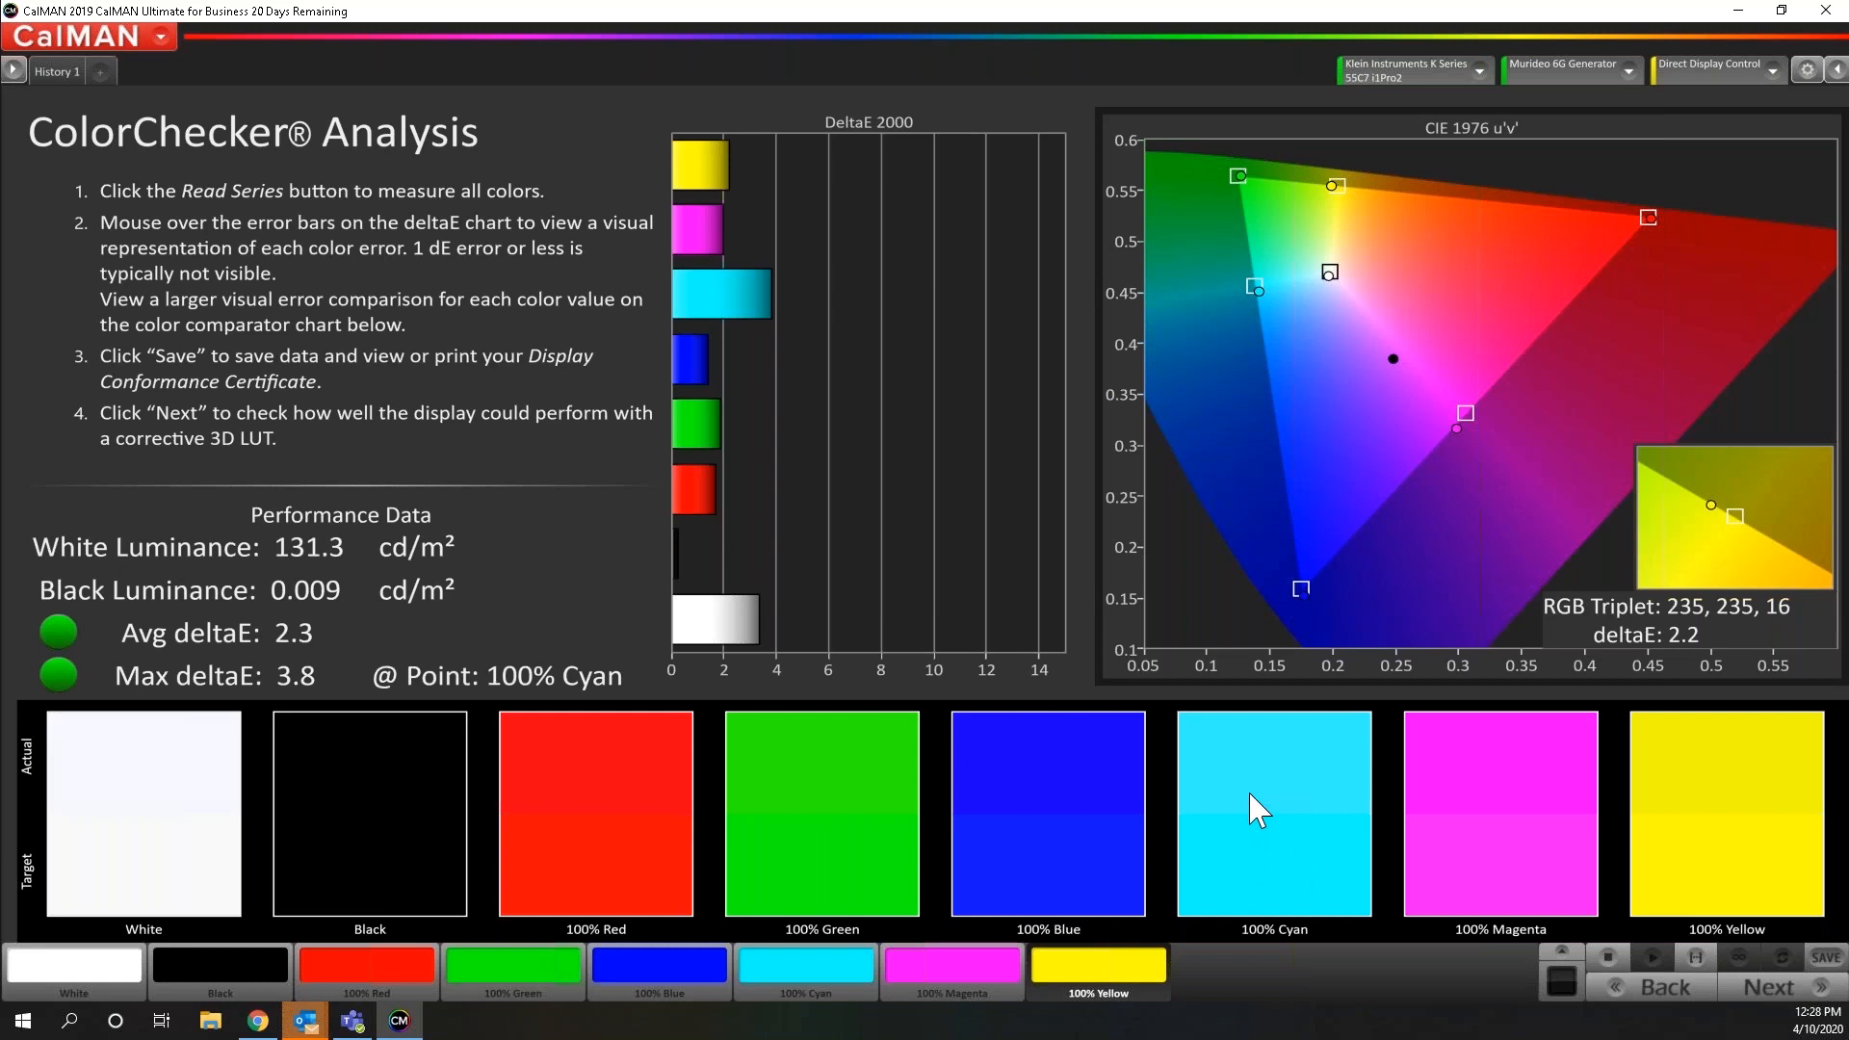
mouse_move(726, 294)
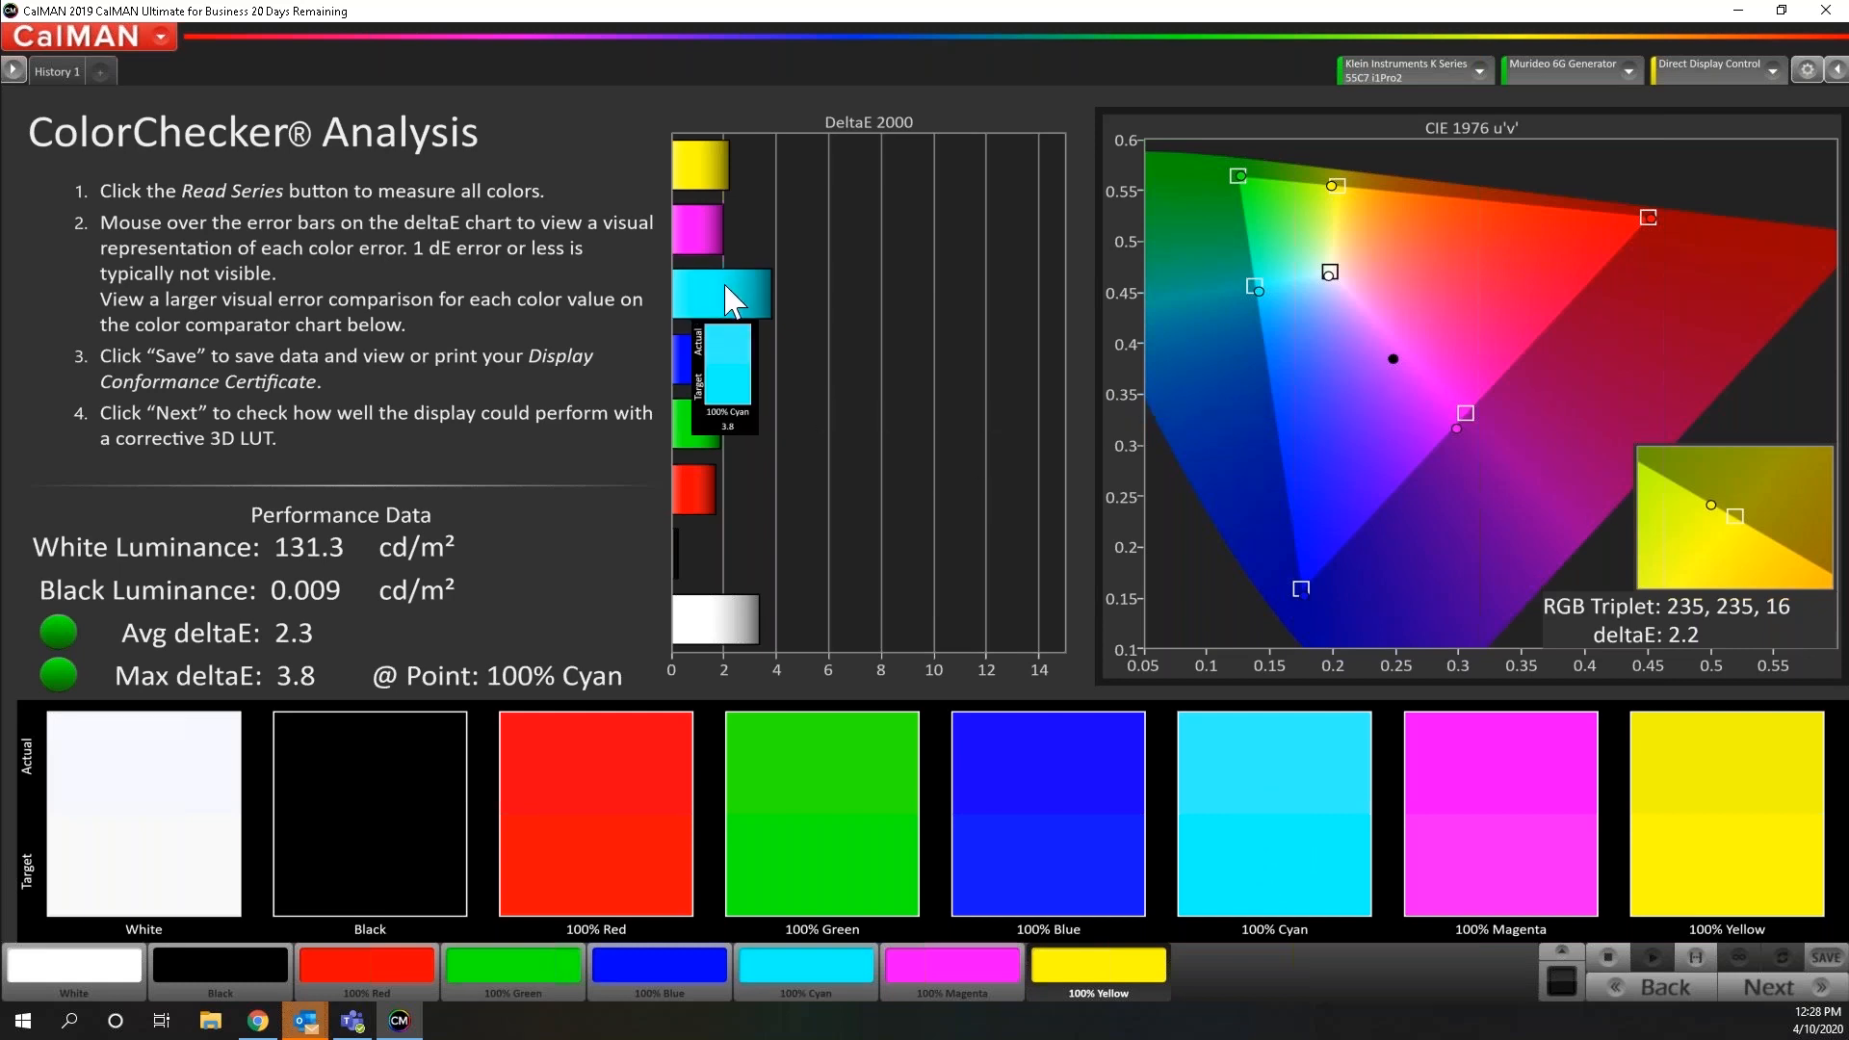
right_click(924, 212)
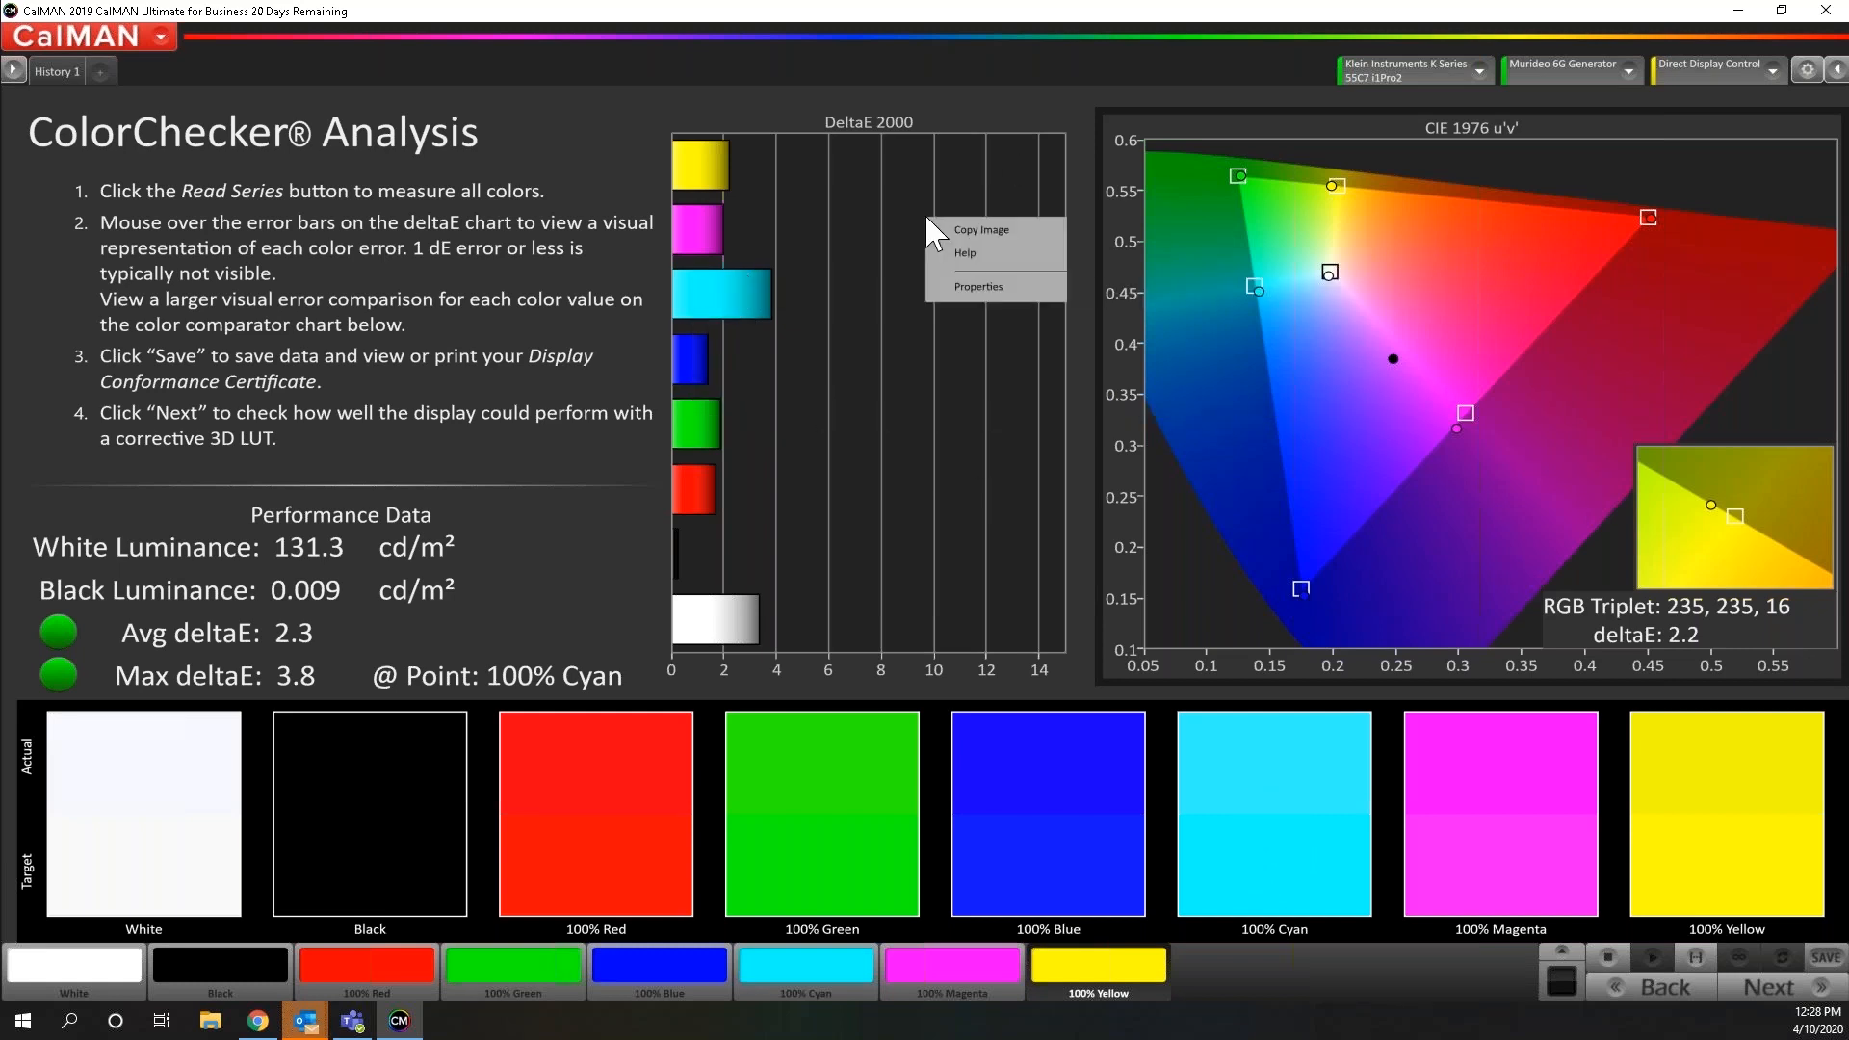
left_click(941, 285)
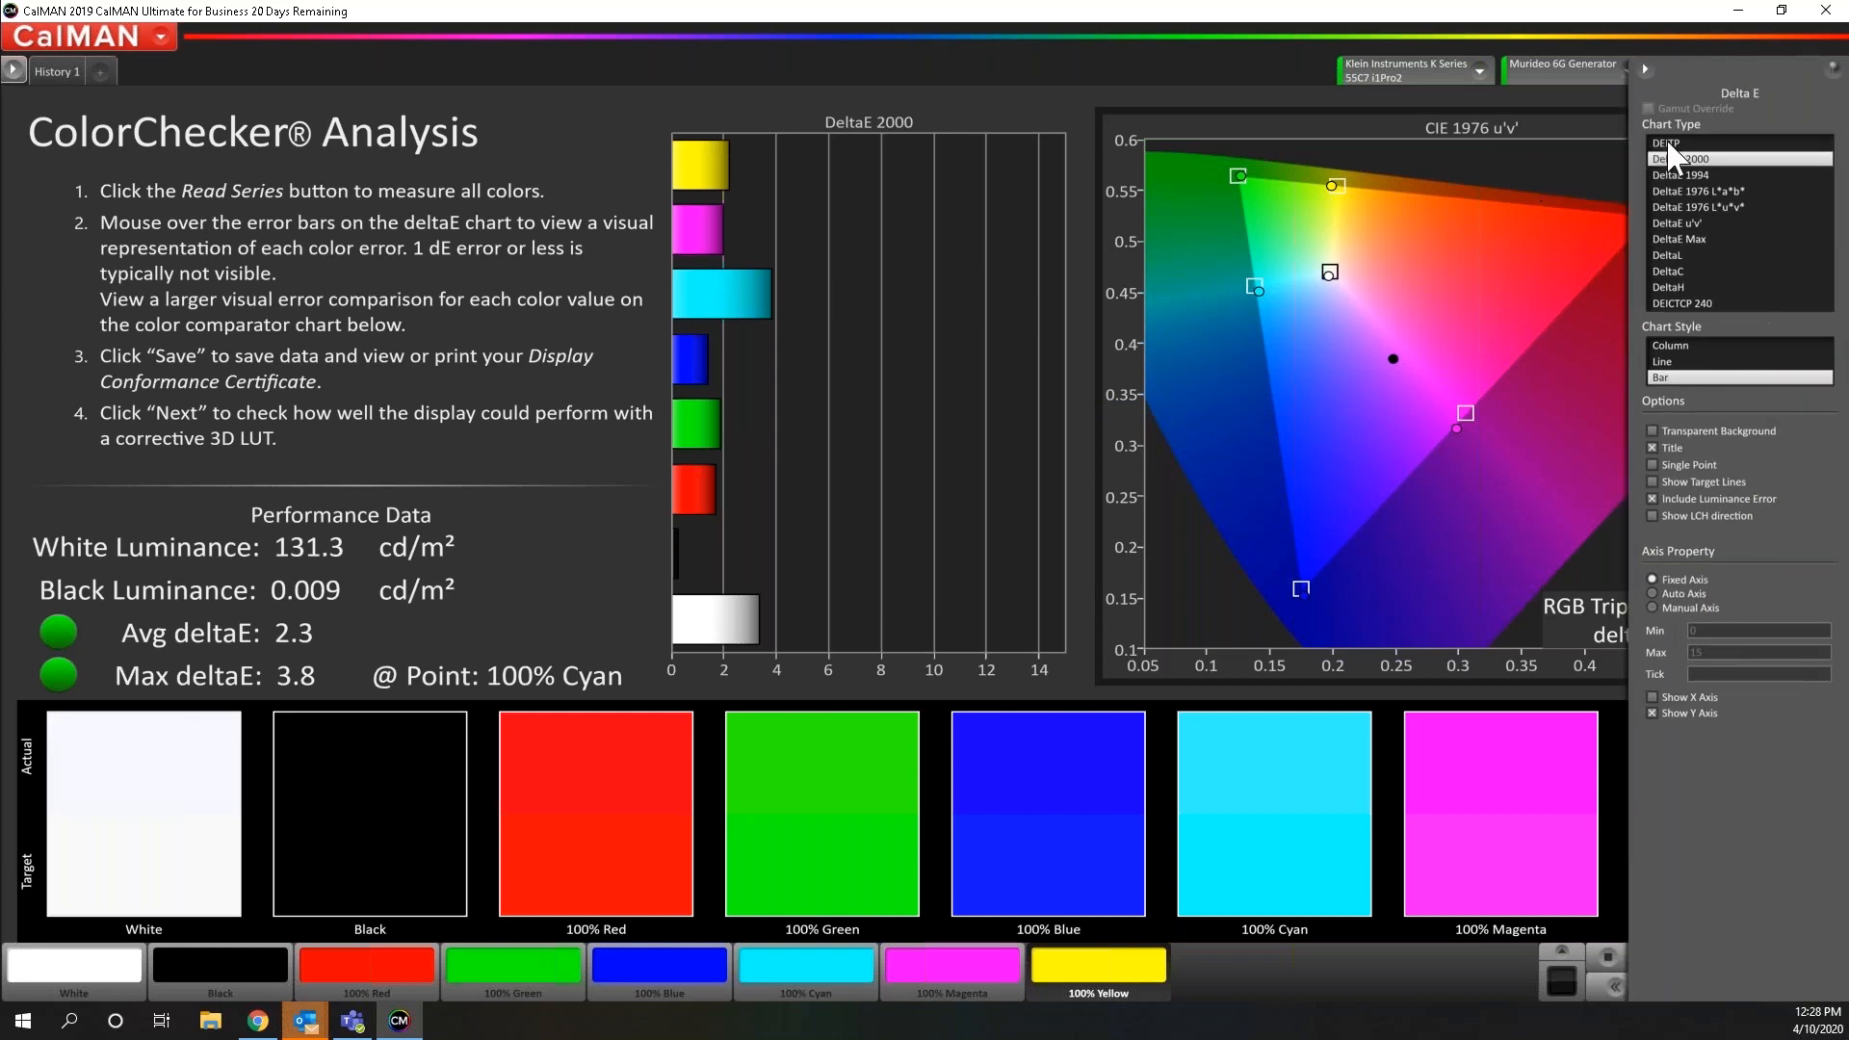
left_click(1668, 142)
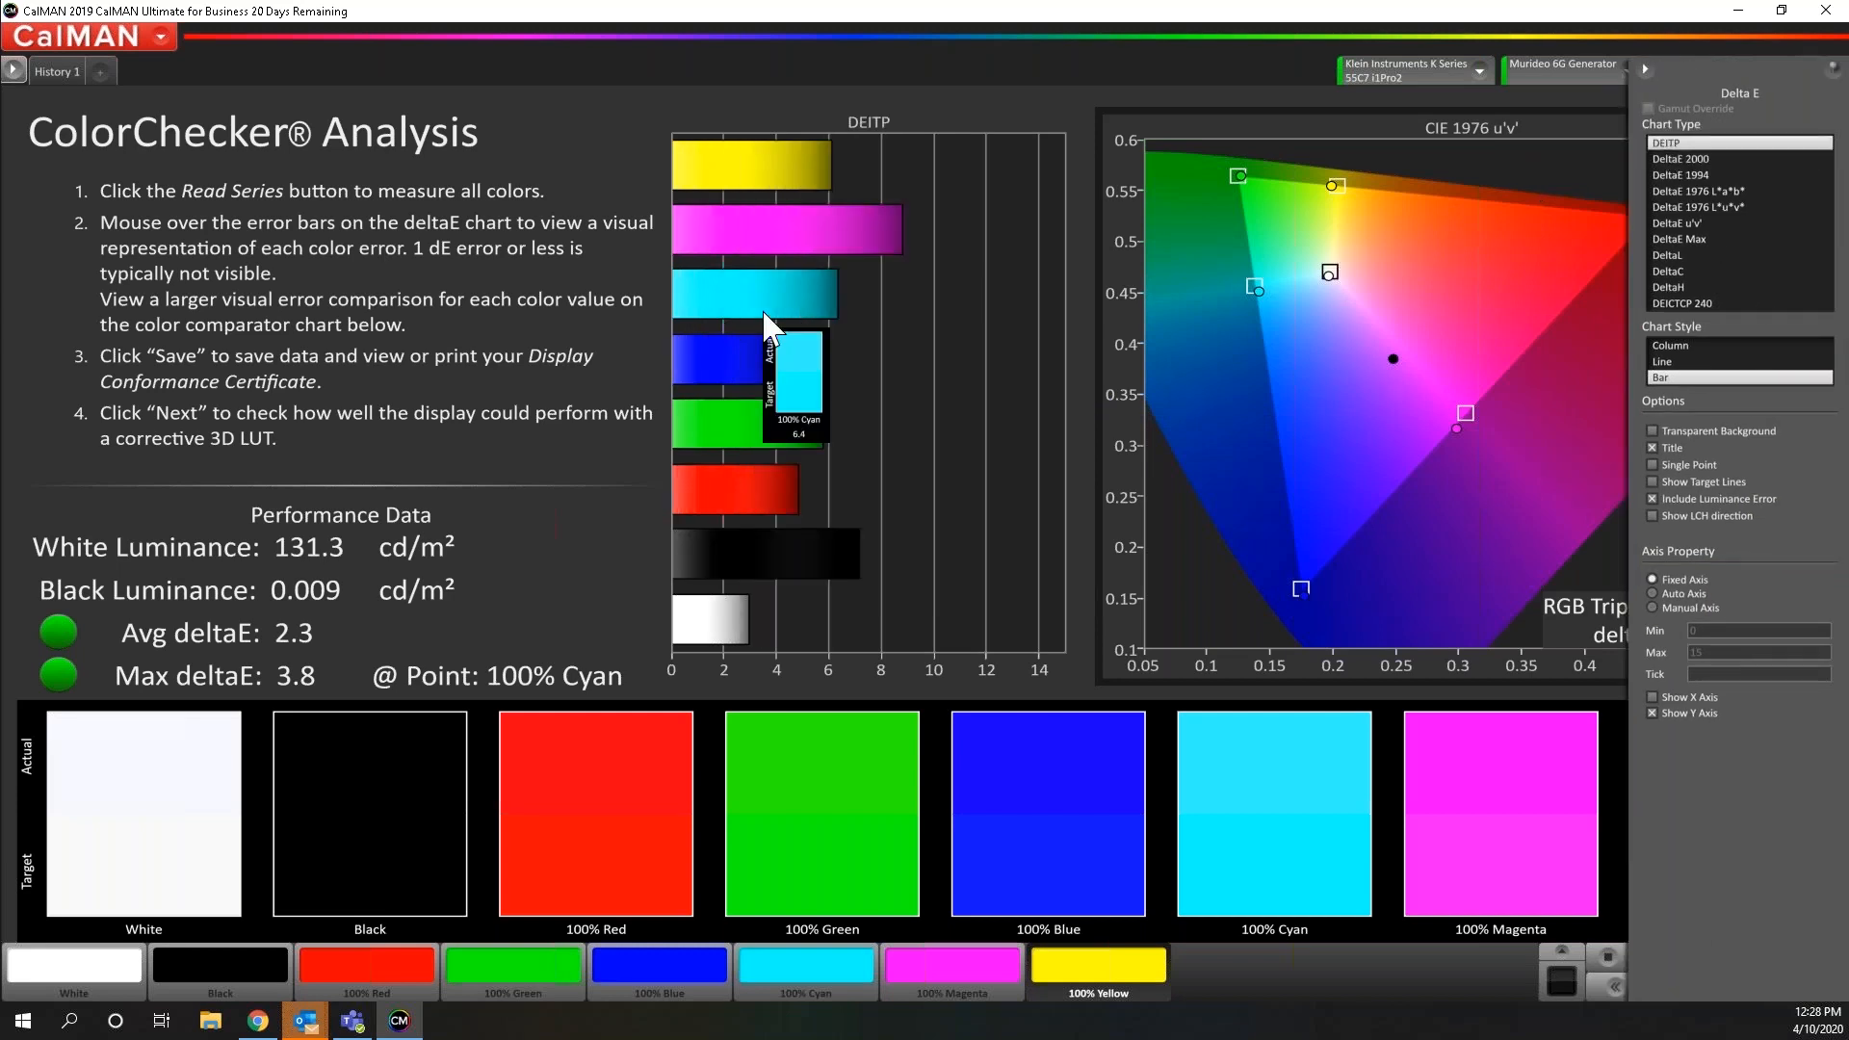
left_click(1646, 70)
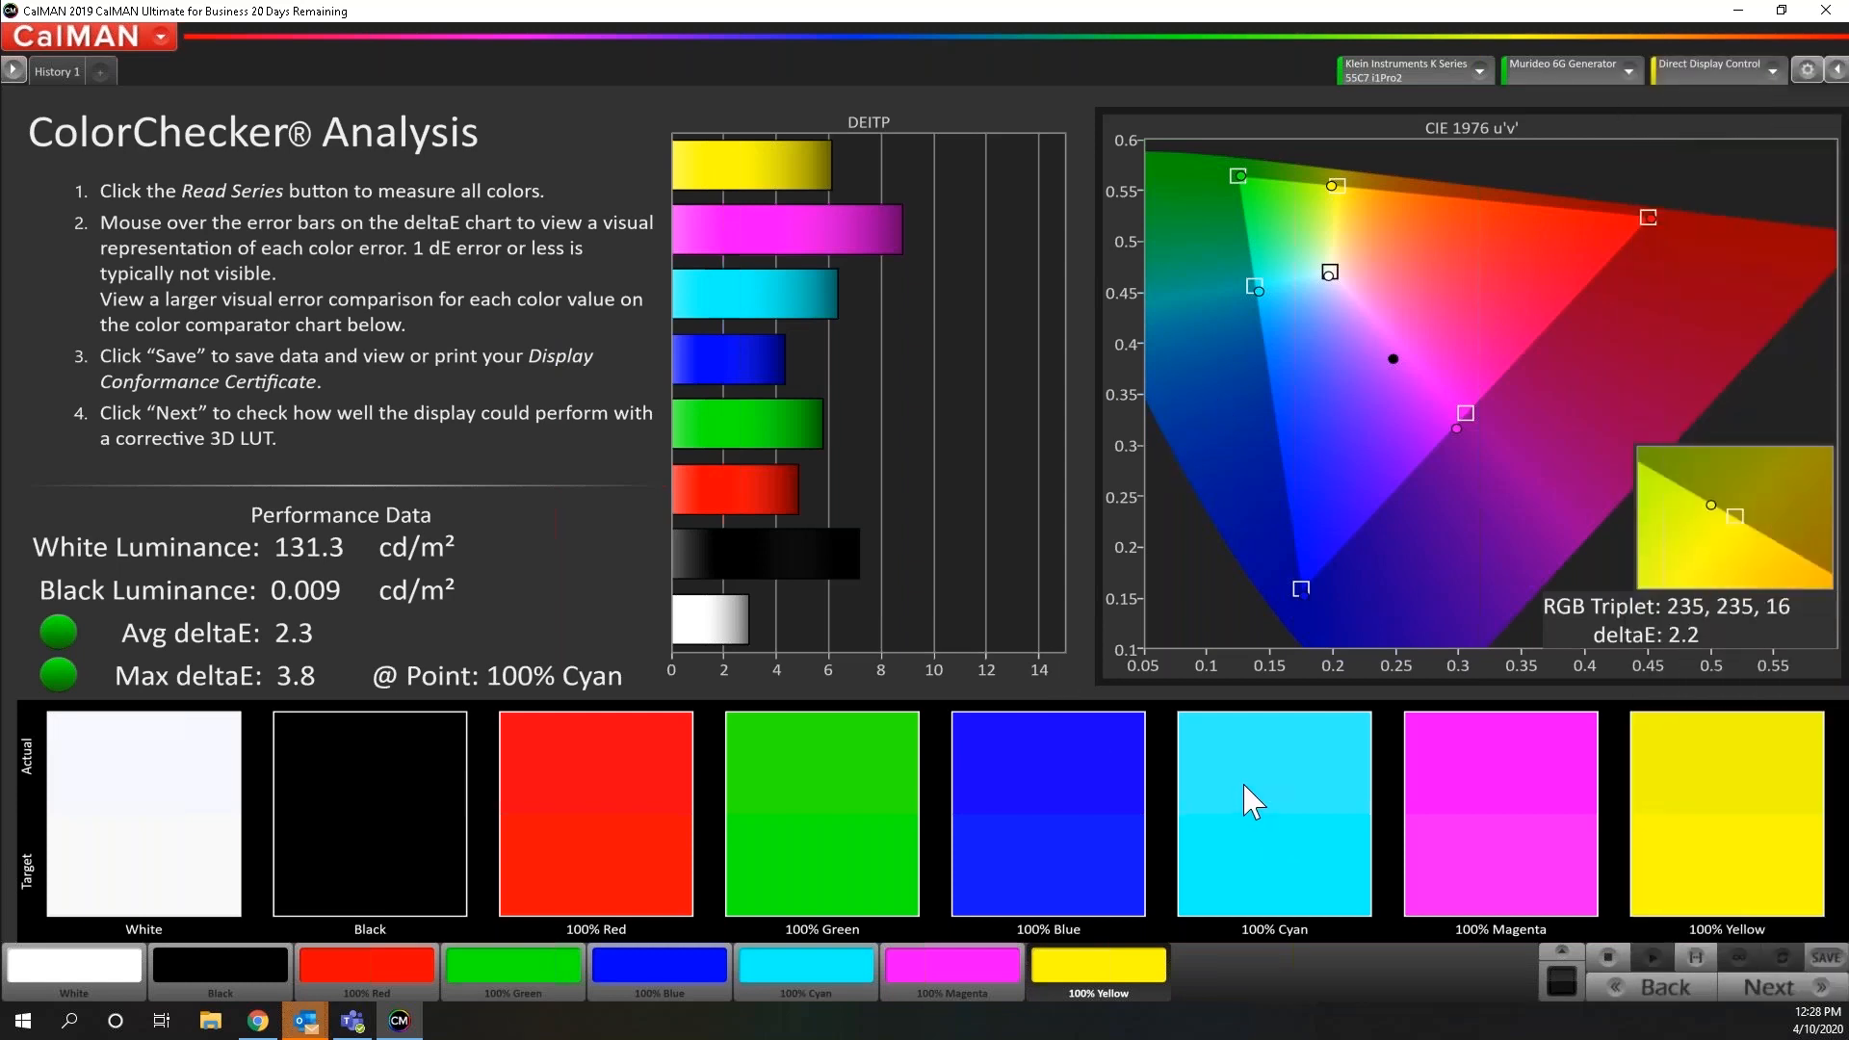
Turn off Make Colors Contiguous for the Color Comparator chart so actual and target swatches are separated
right_click(1256, 821)
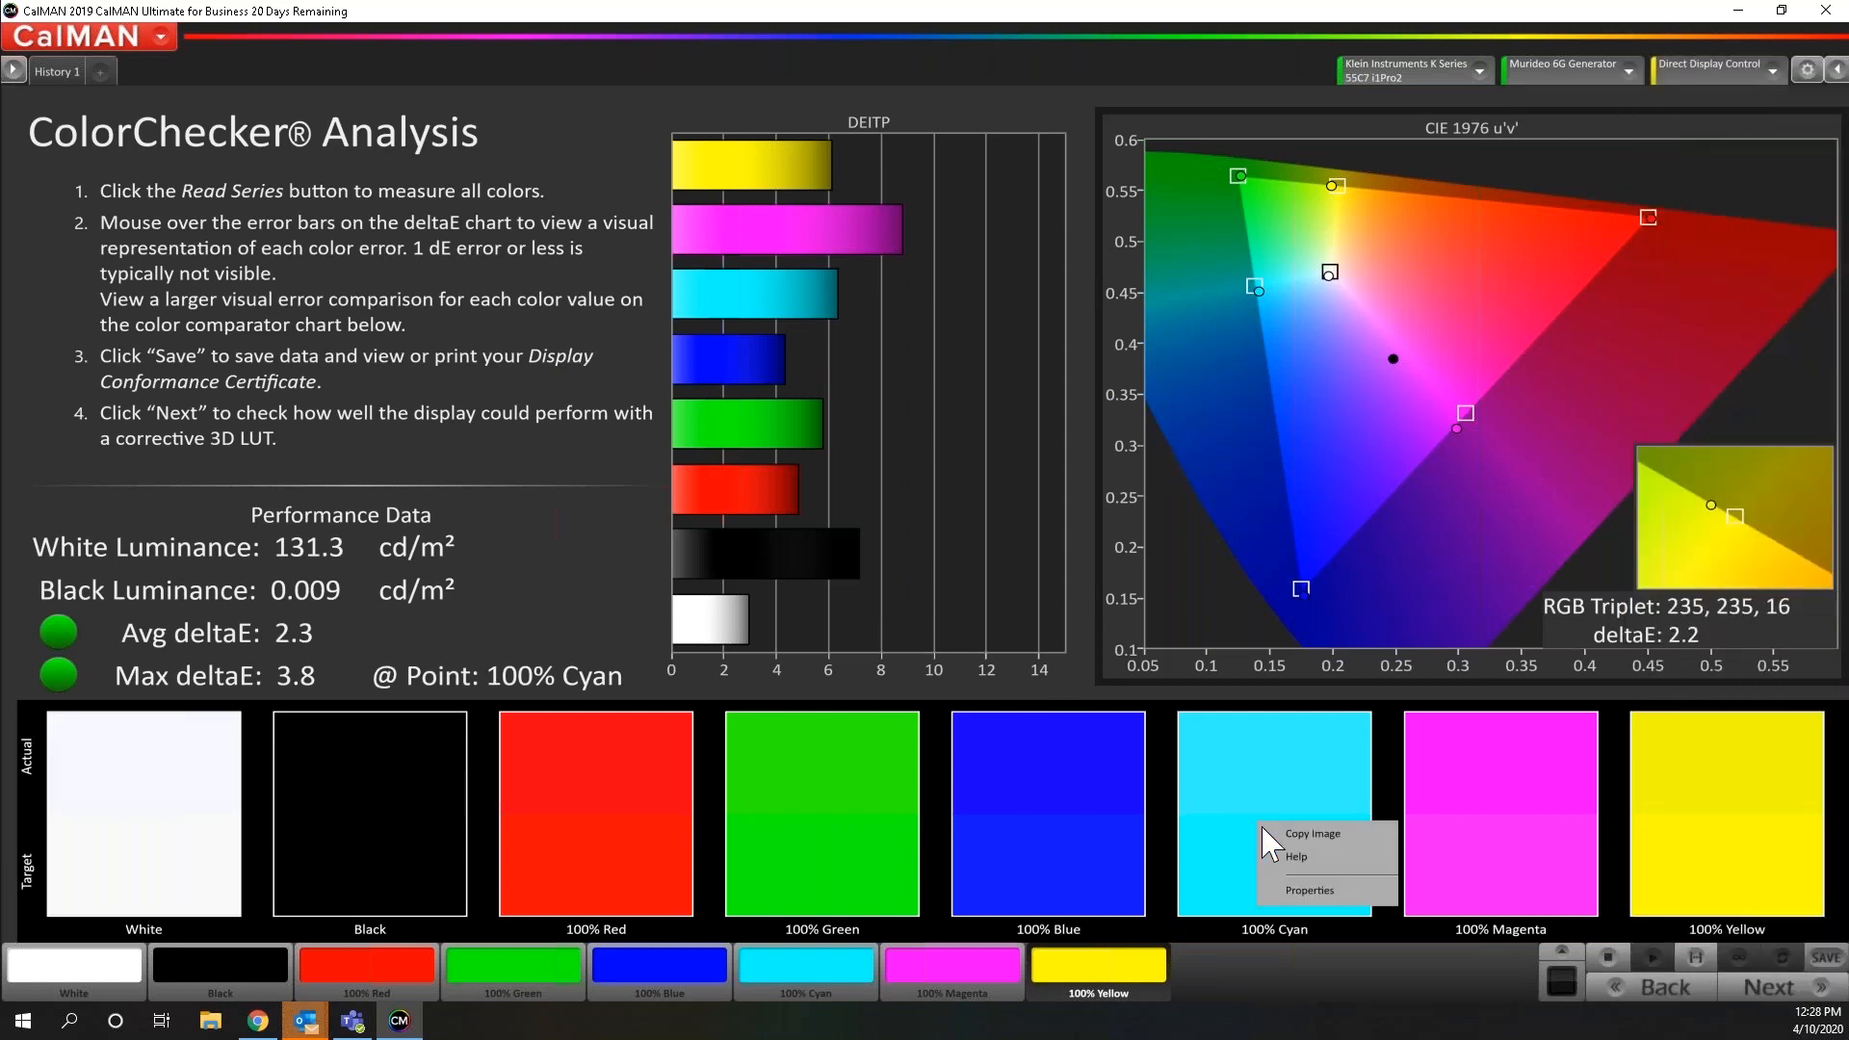
left_click(1308, 890)
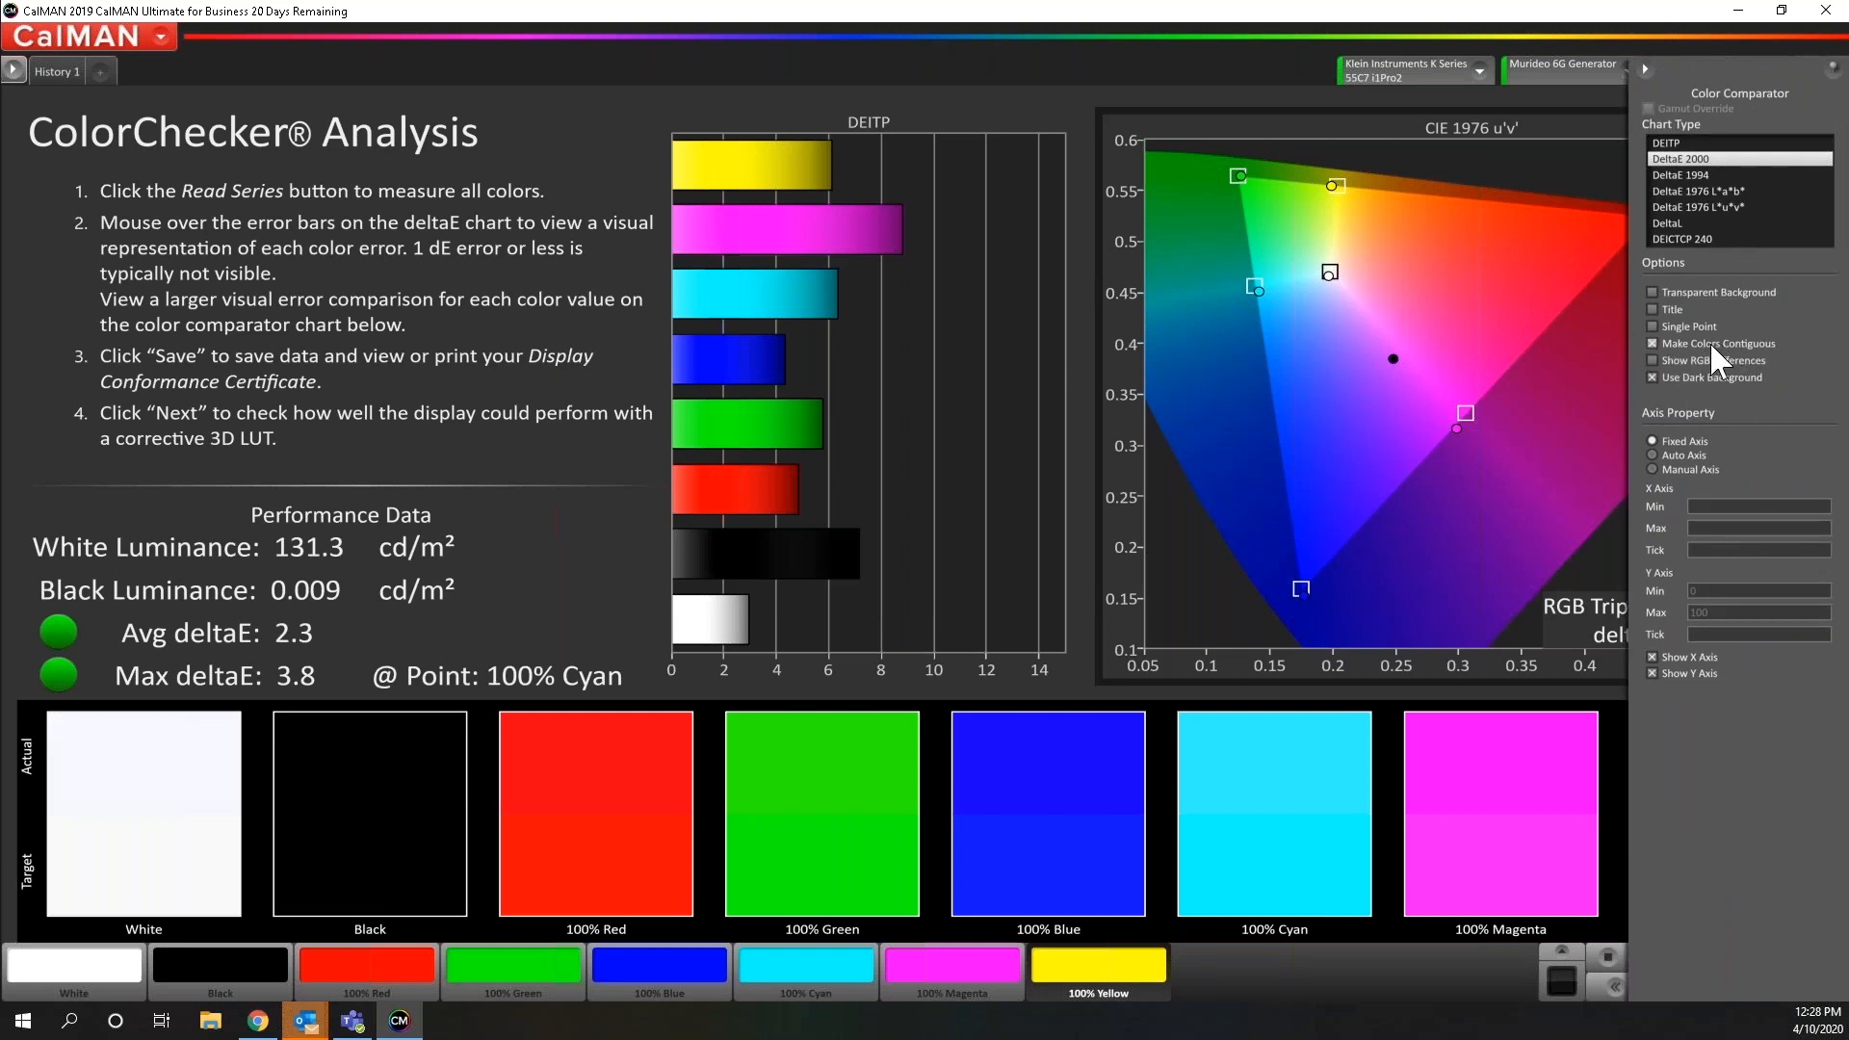
left_click(1752, 339)
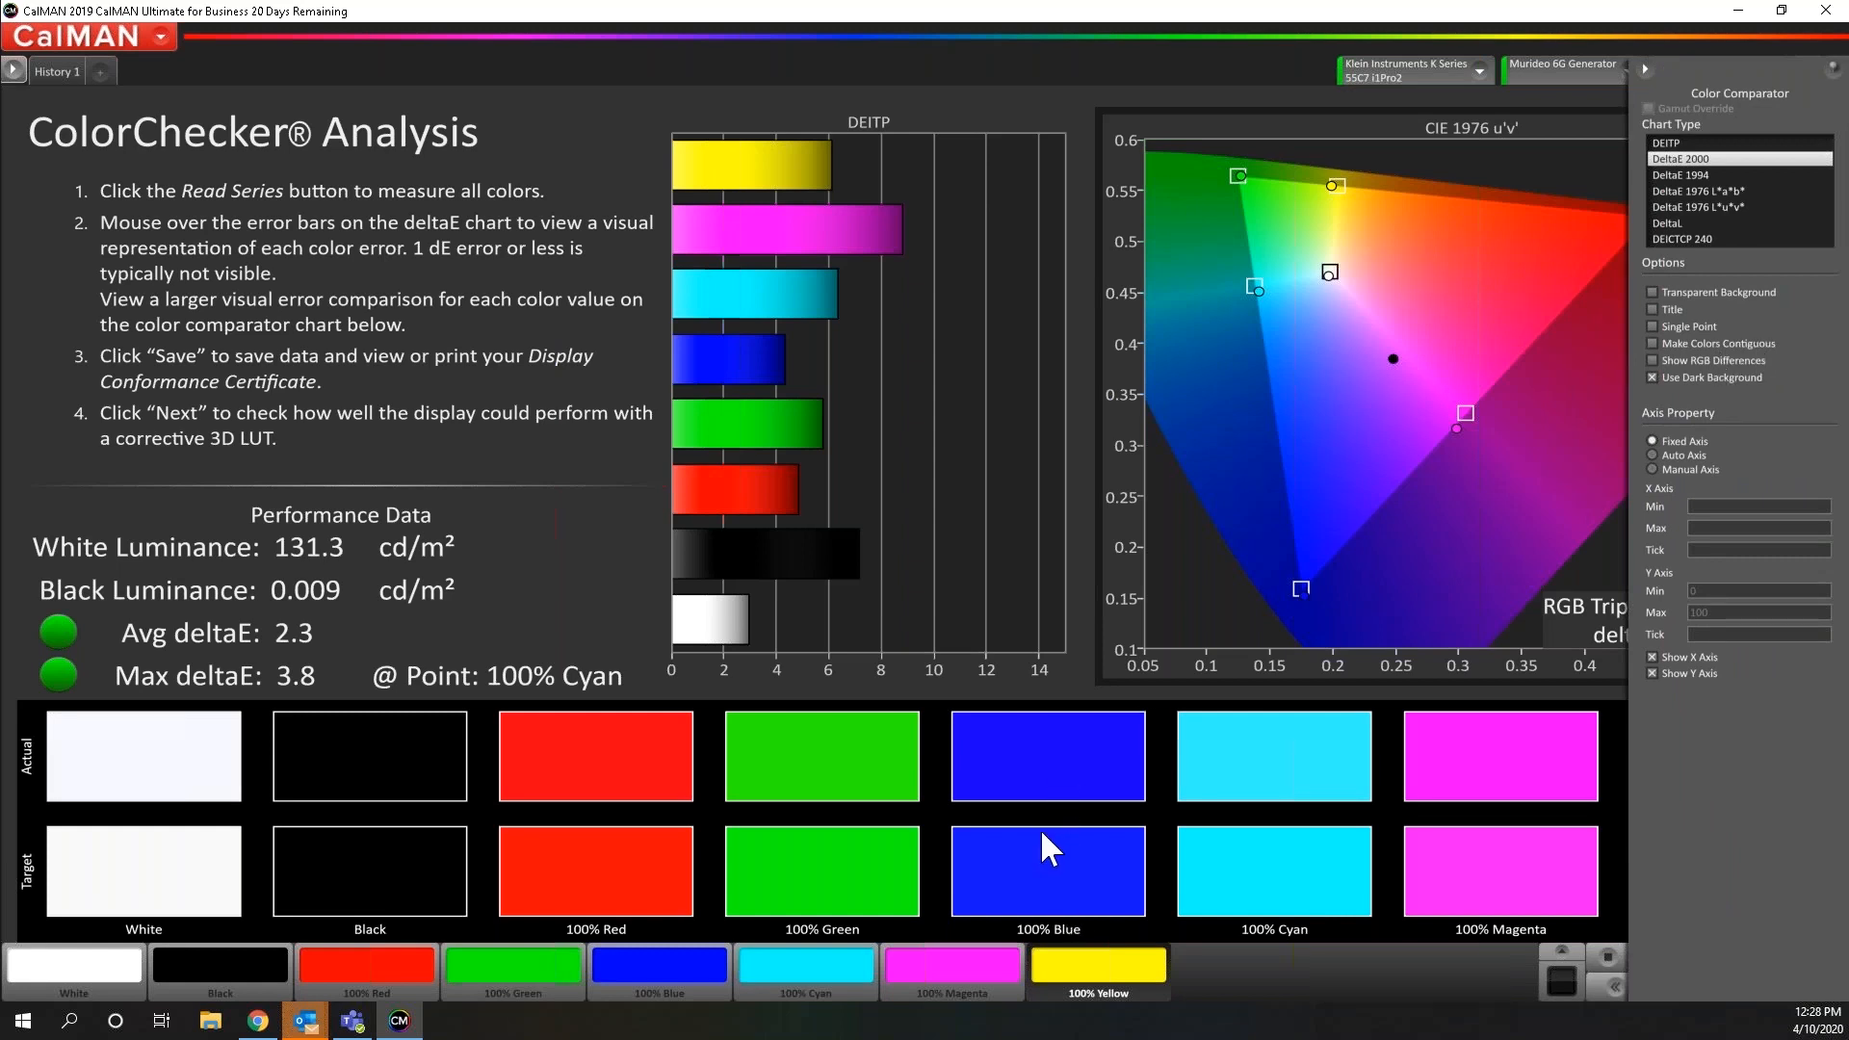
left_click(1645, 69)
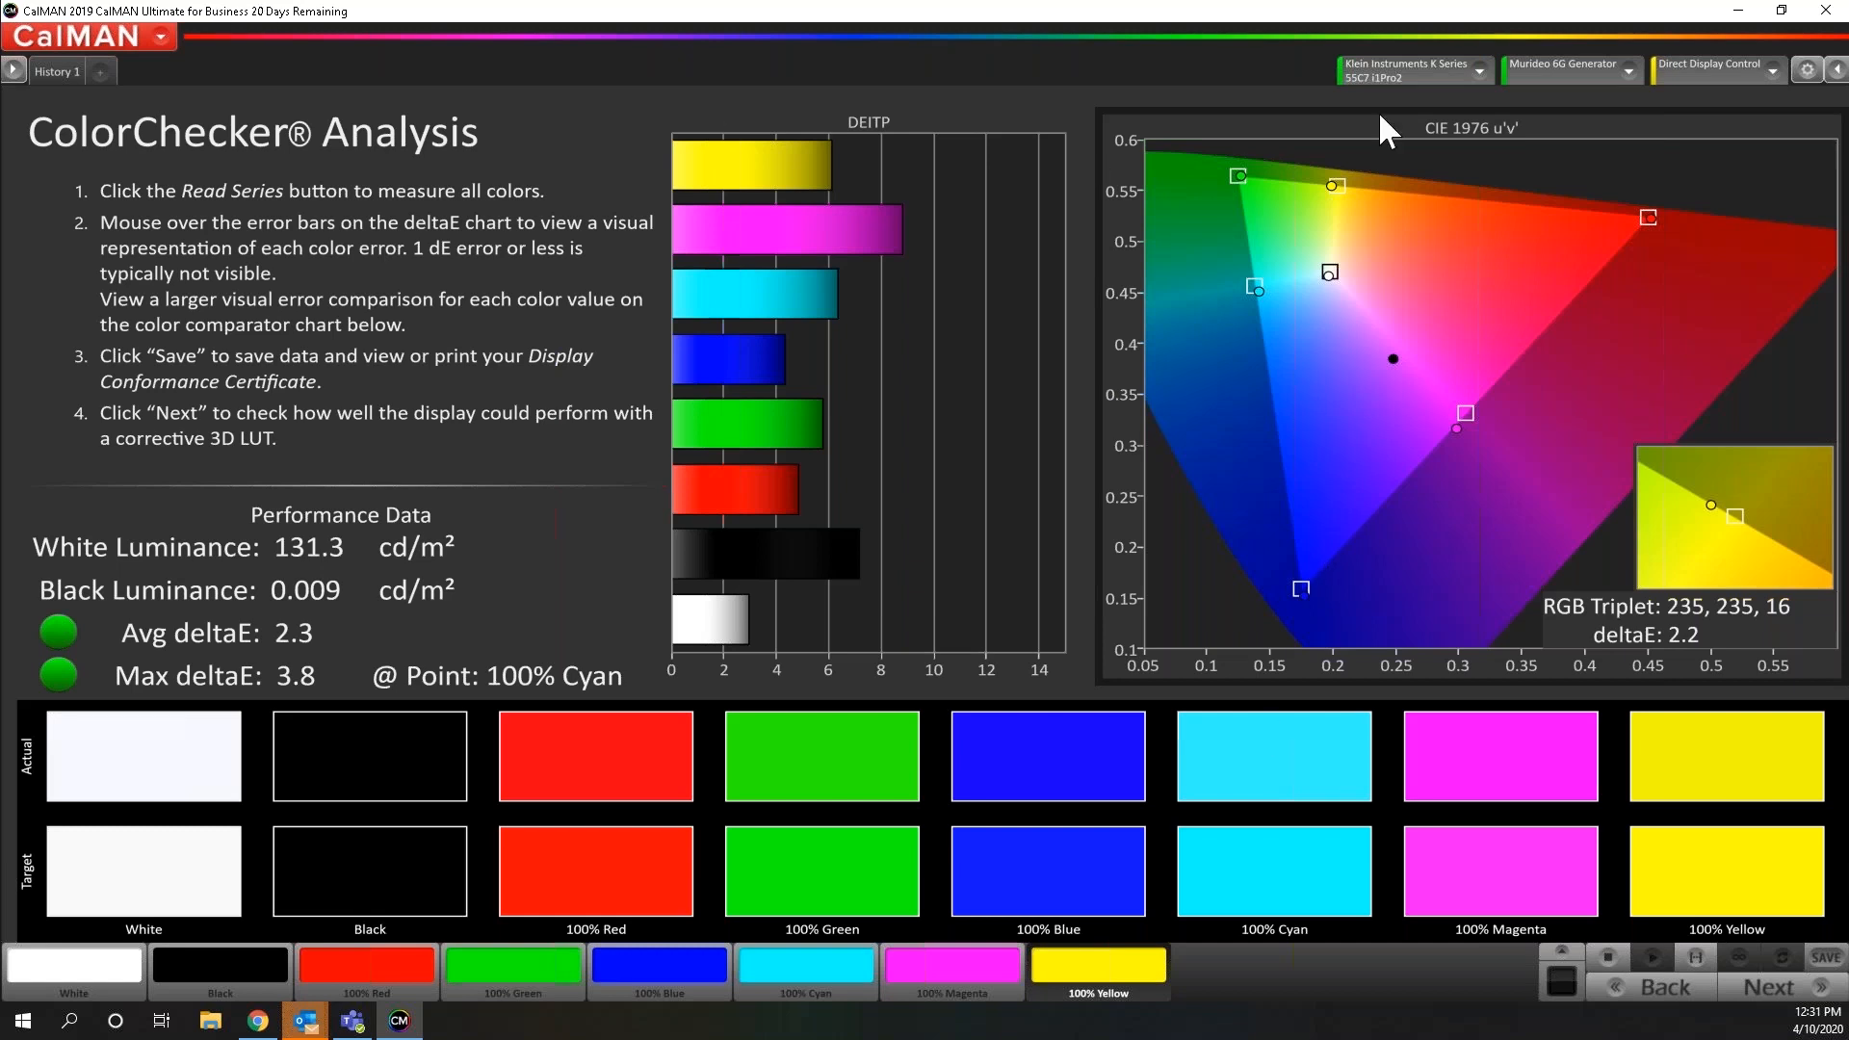
Open the Meter Profiling workflow template from the Tools category and start Profile Meters
left_click(115, 38)
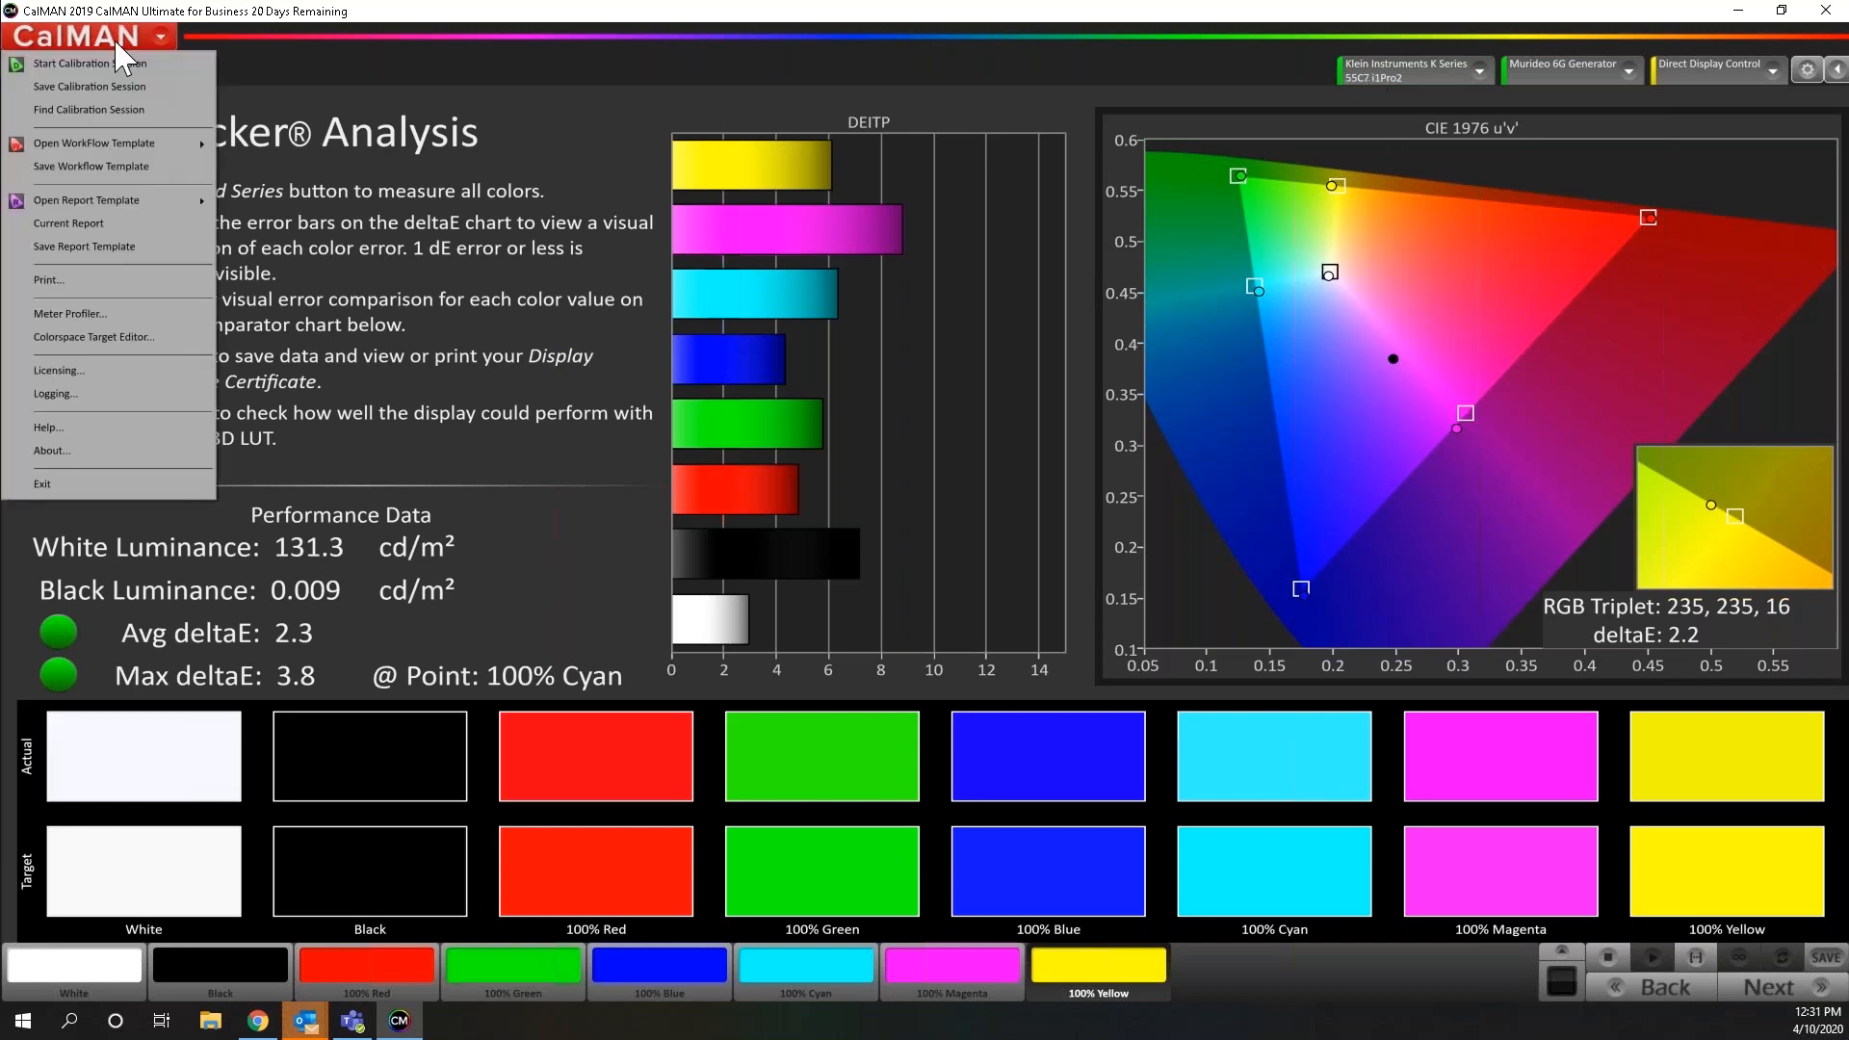
mouse_move(110, 146)
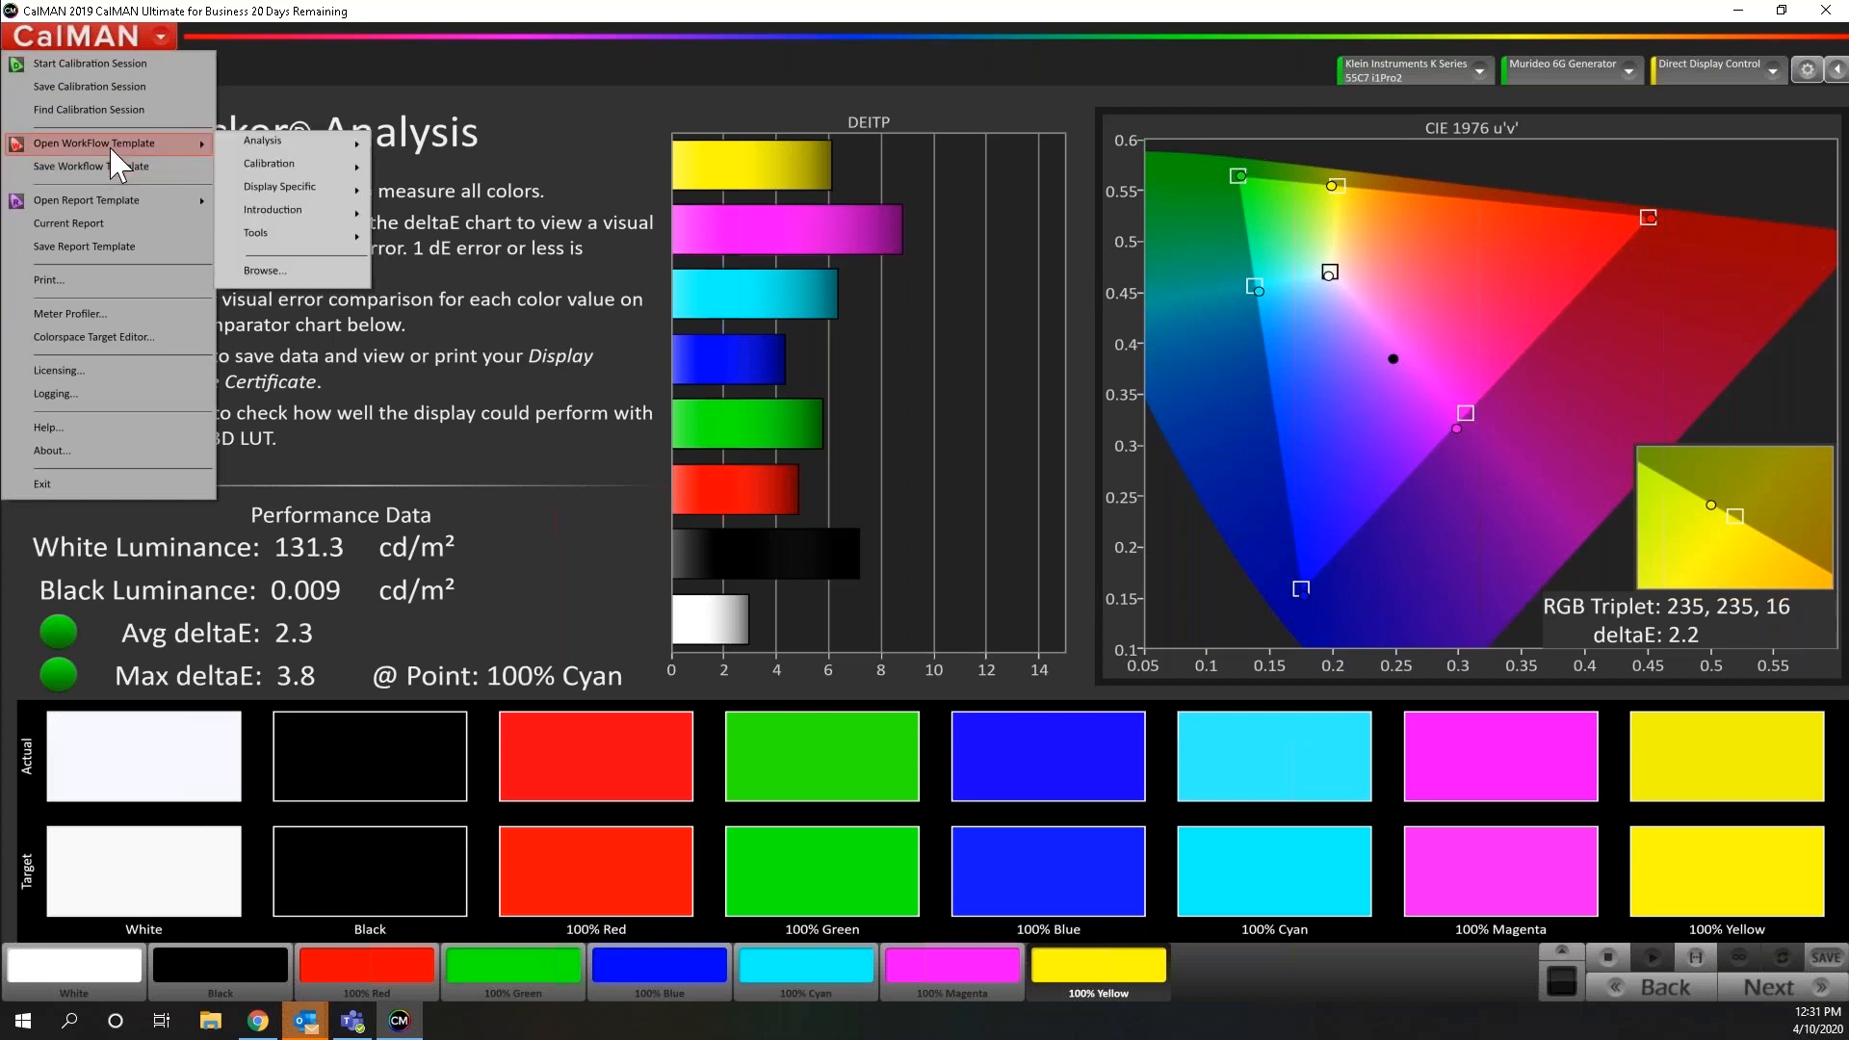
mouse_move(319, 234)
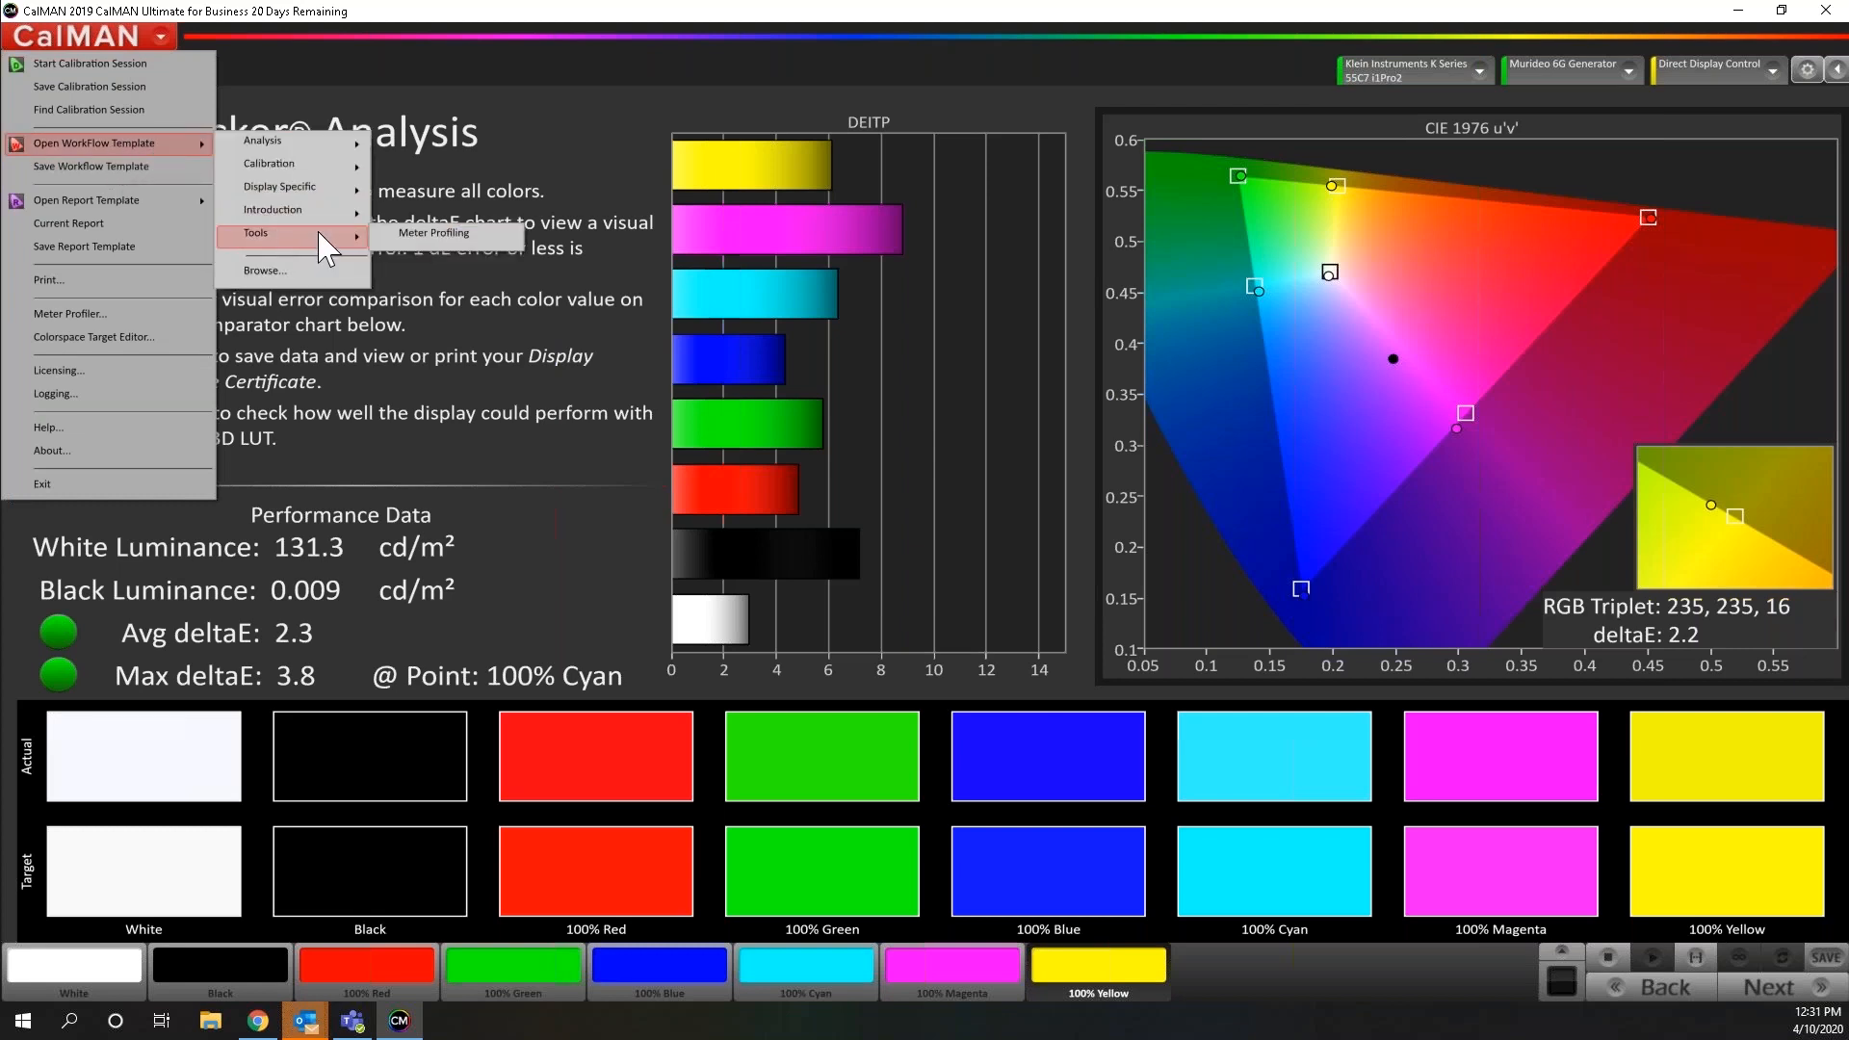
left_click(391, 234)
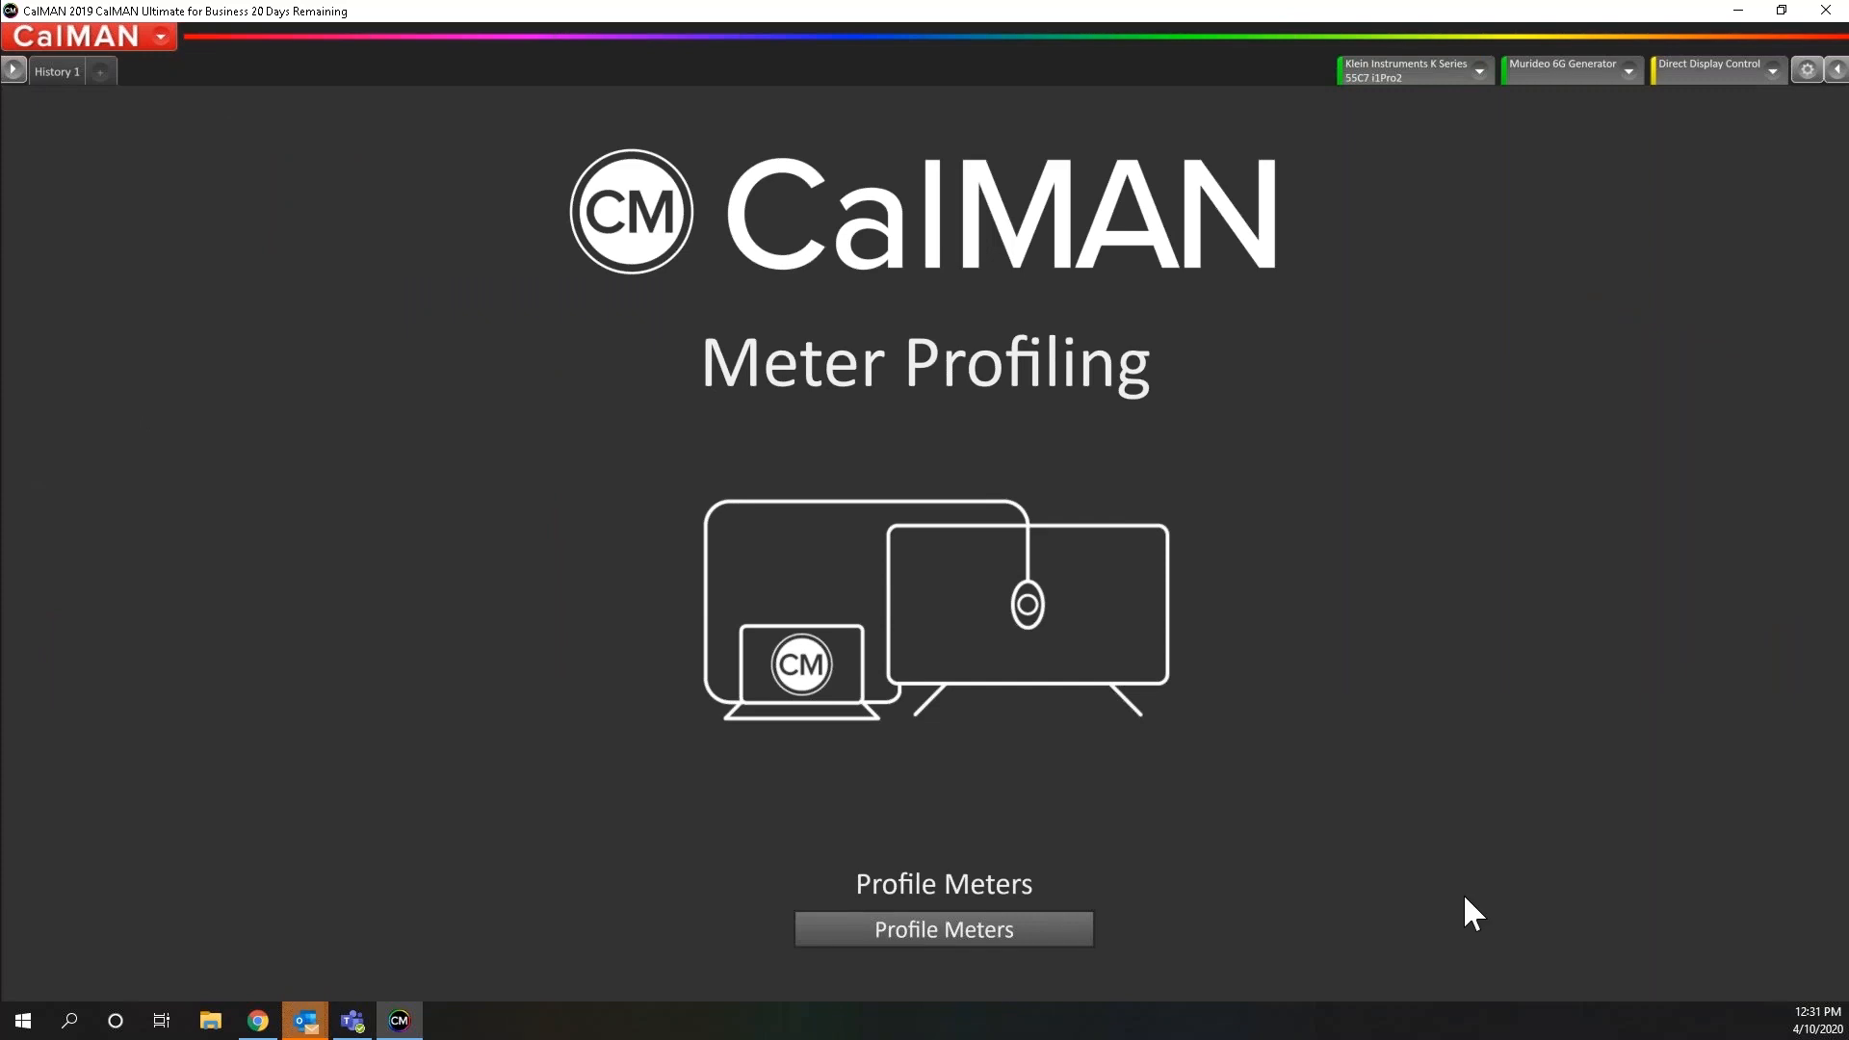
left_click(1030, 942)
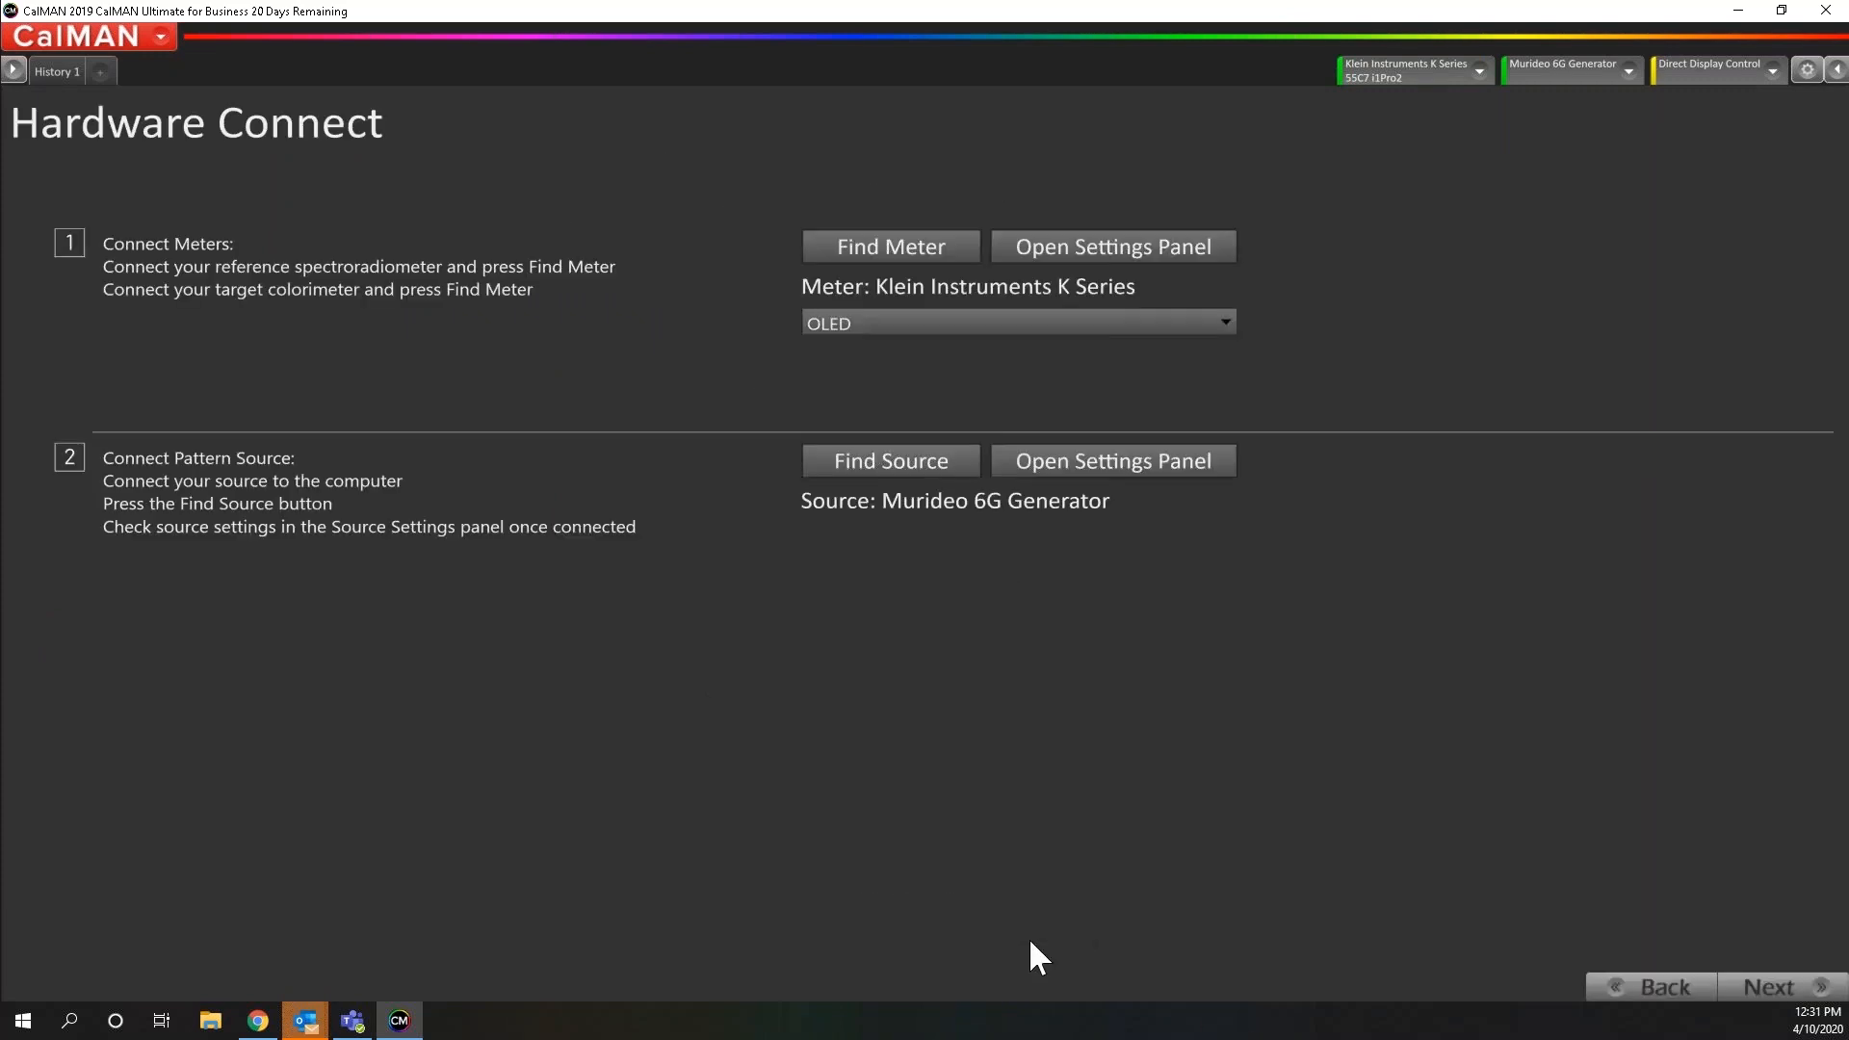
Advance past Hardware Connect and Reference Meter Data to Create Meter Profile, and set the current profile to None
left_click(1802, 1002)
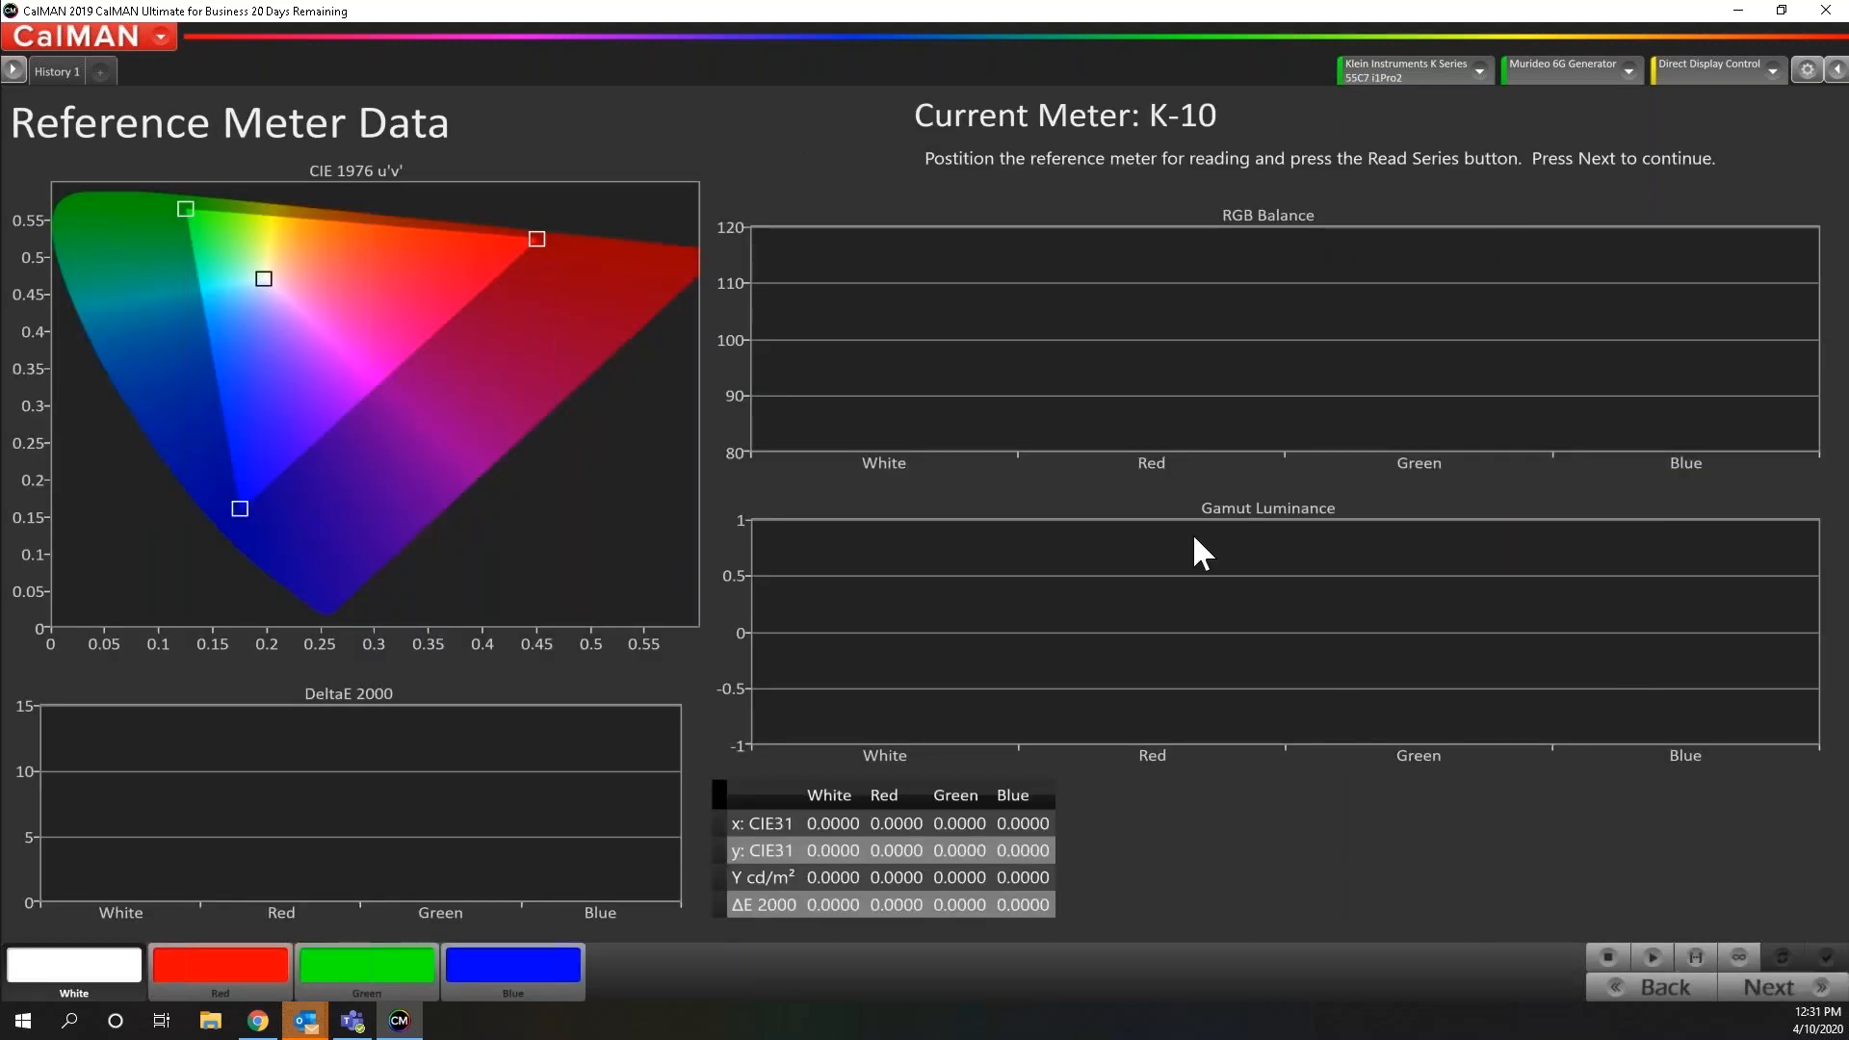
left_click(1784, 1002)
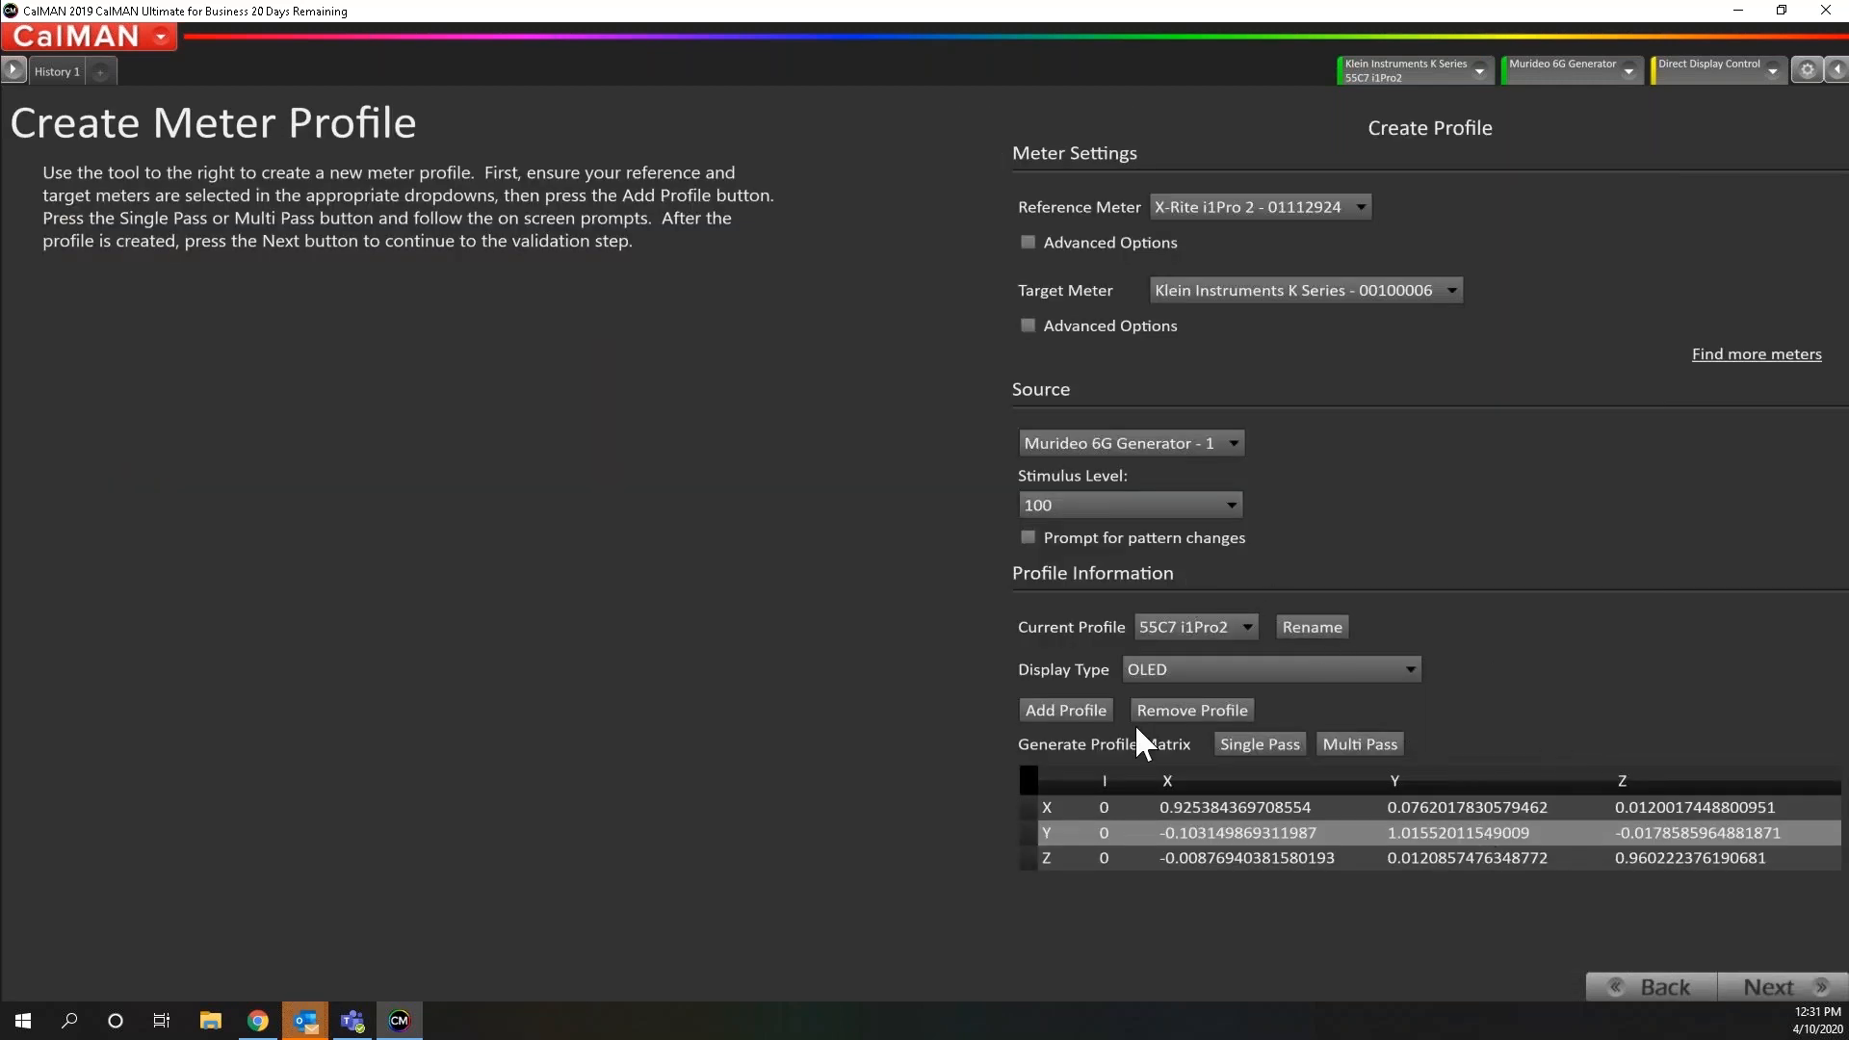
left_click(1157, 624)
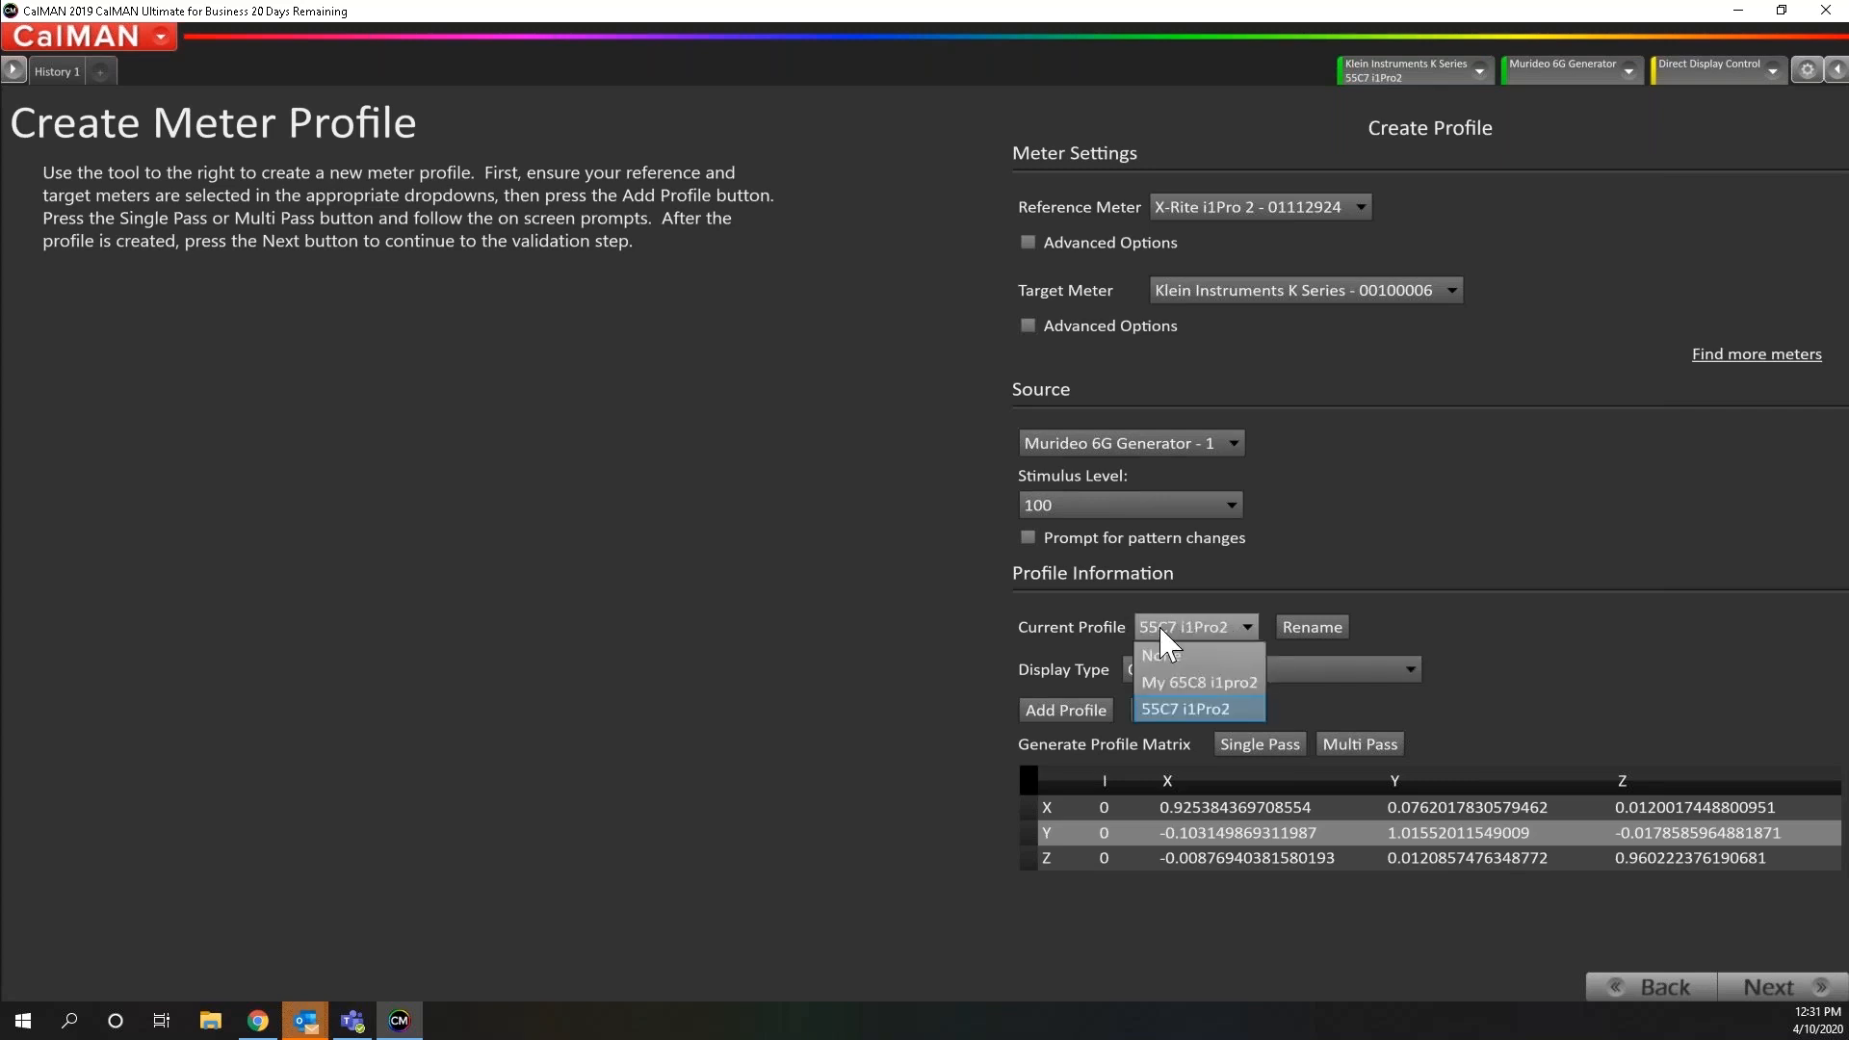
left_click(1174, 671)
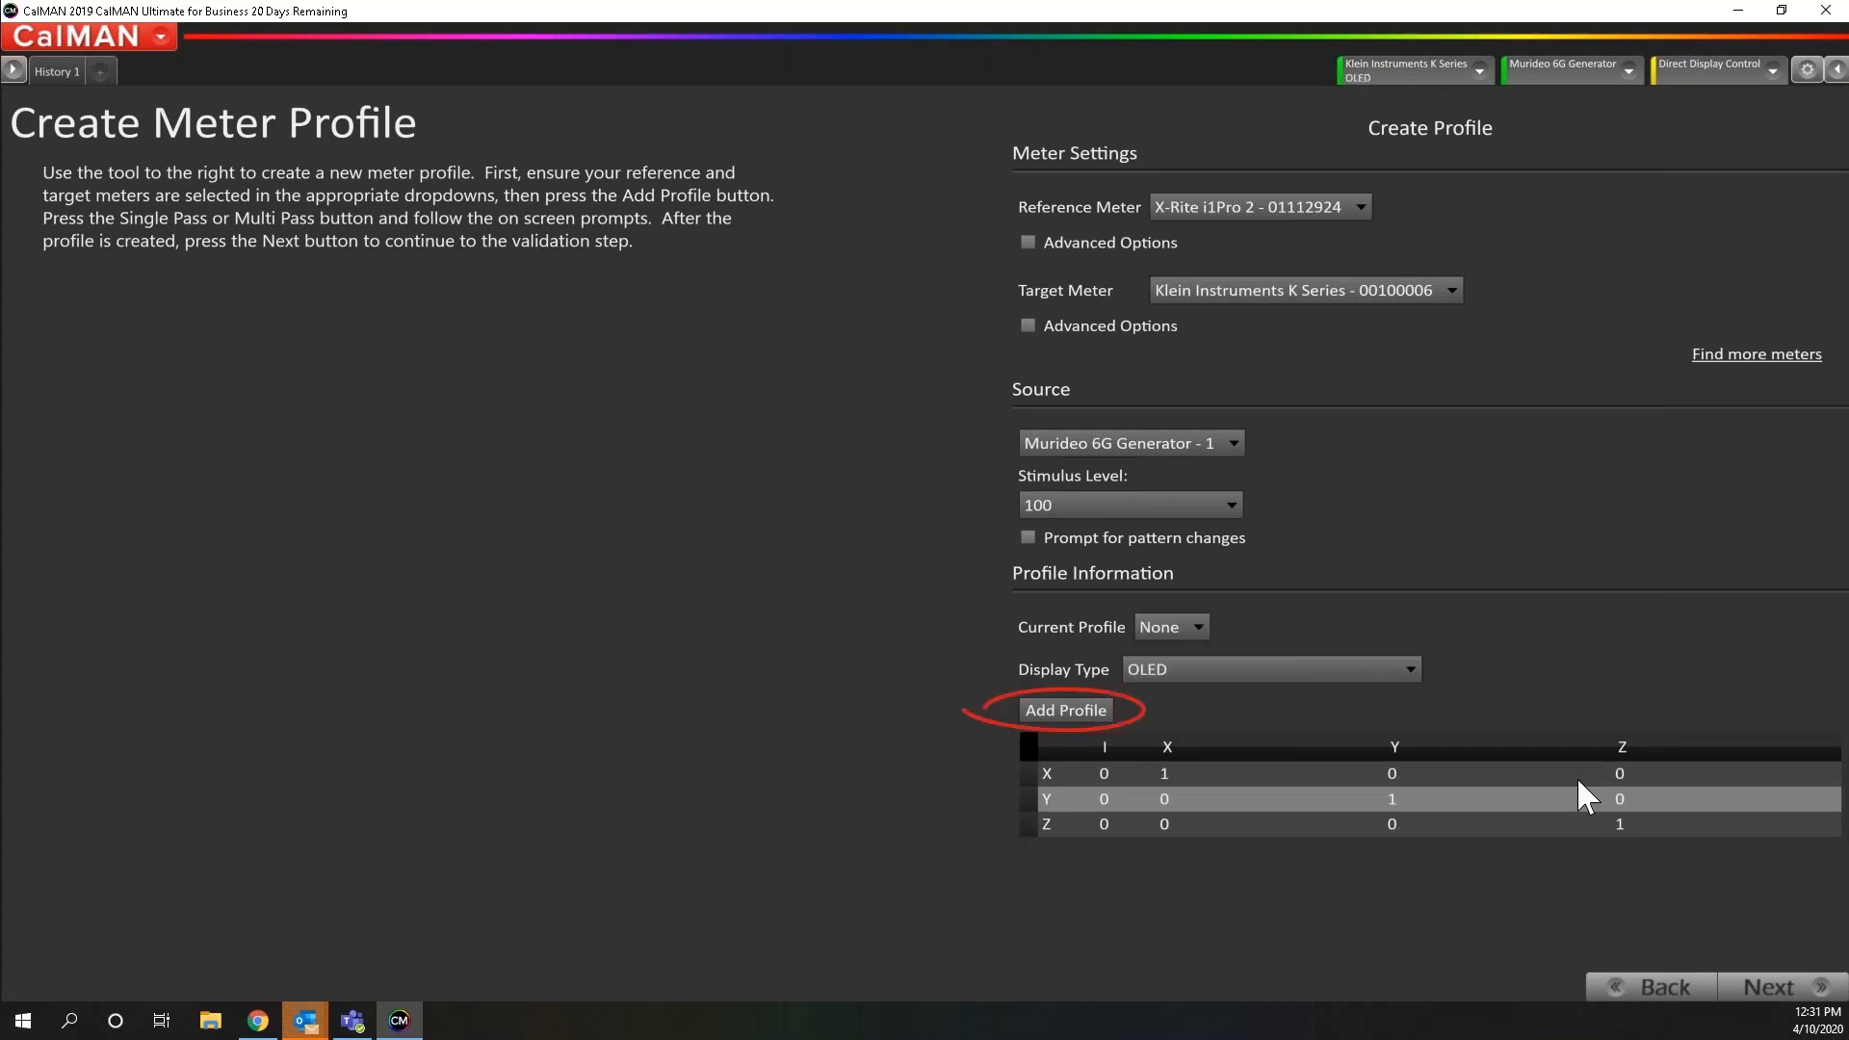
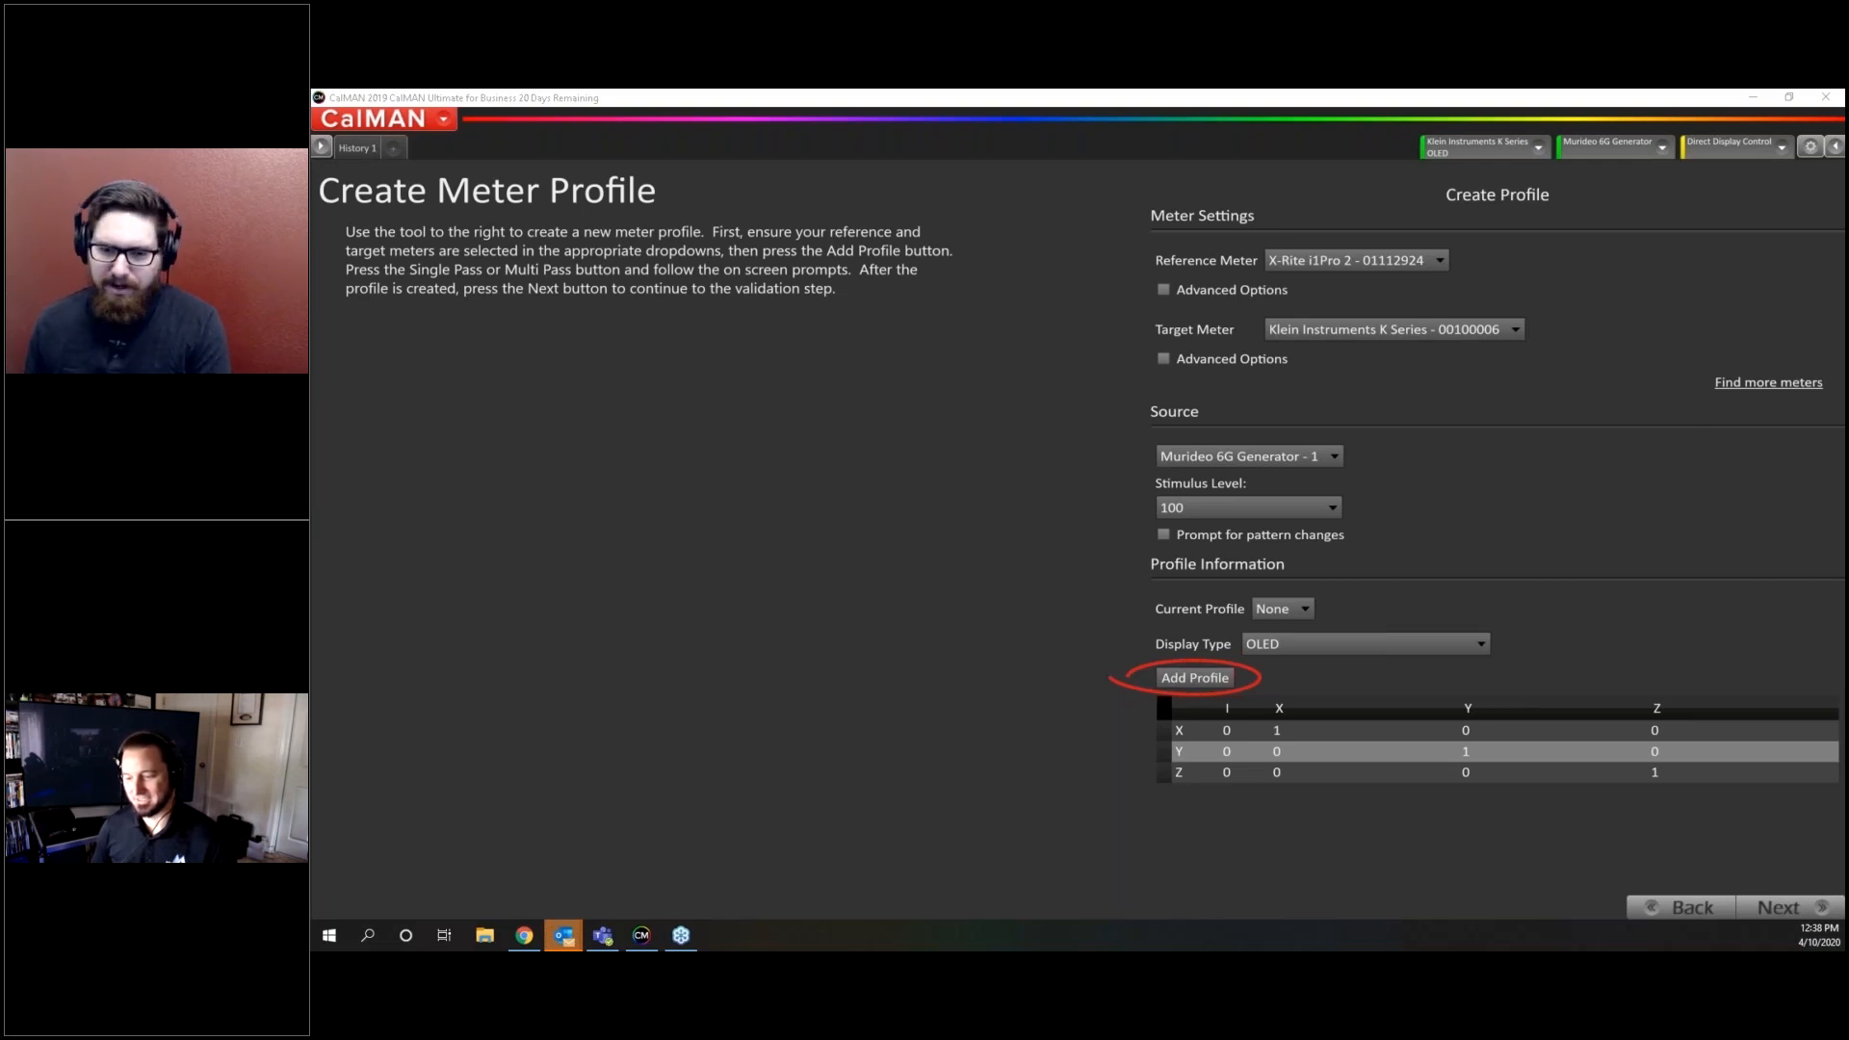
left_click(1166, 95)
left_click_drag(1166, 95, 1164, 103)
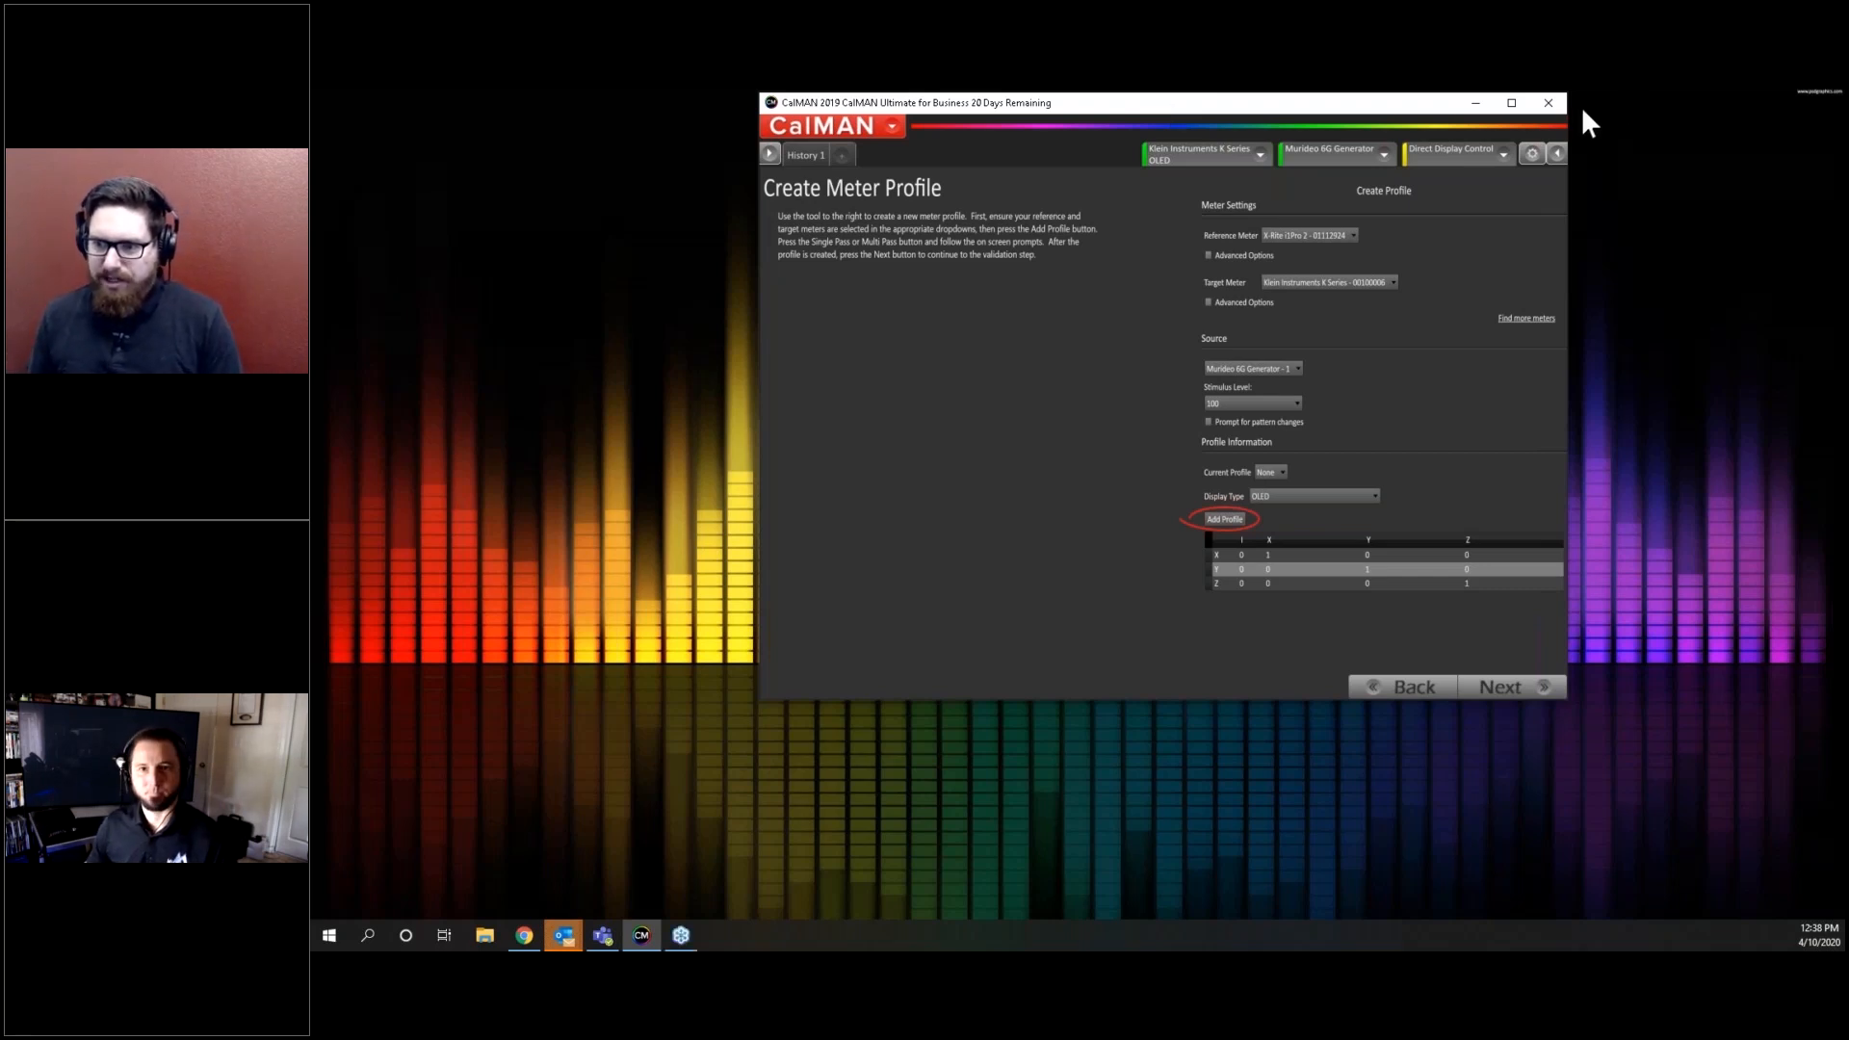
left_click(1516, 106)
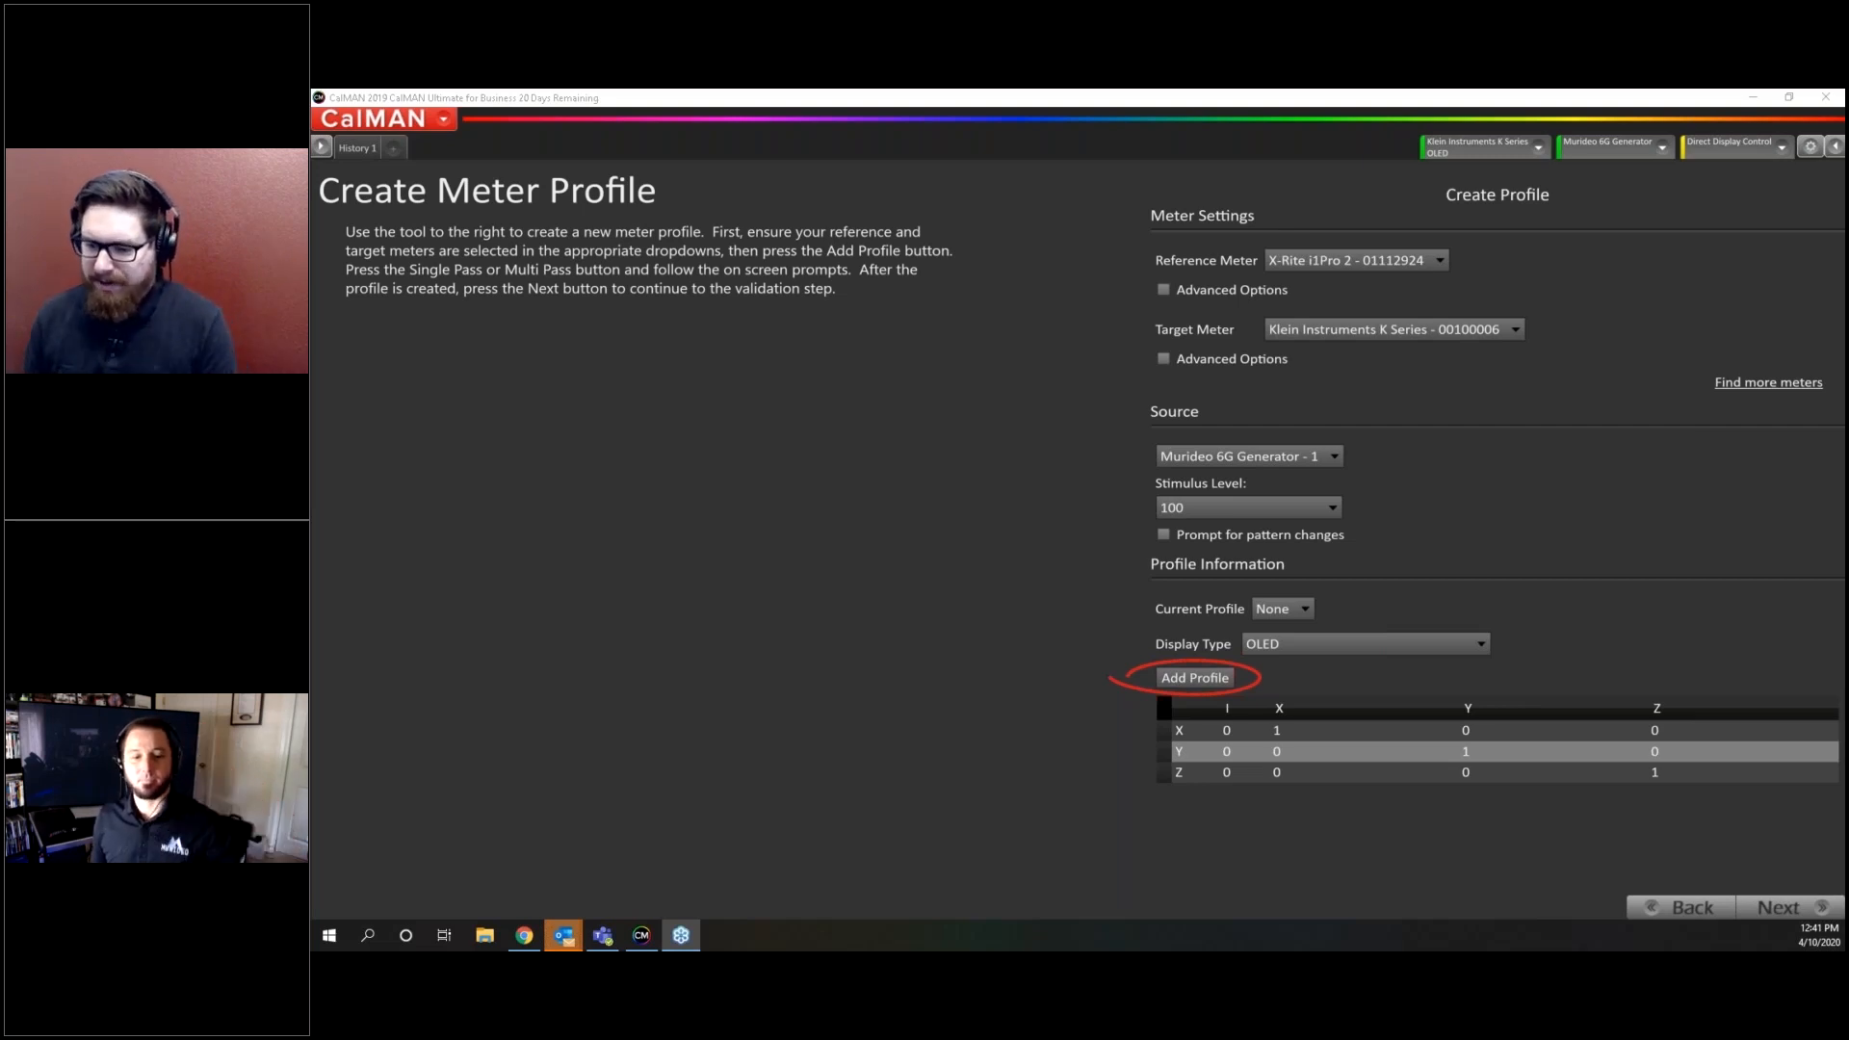
key("Escape")
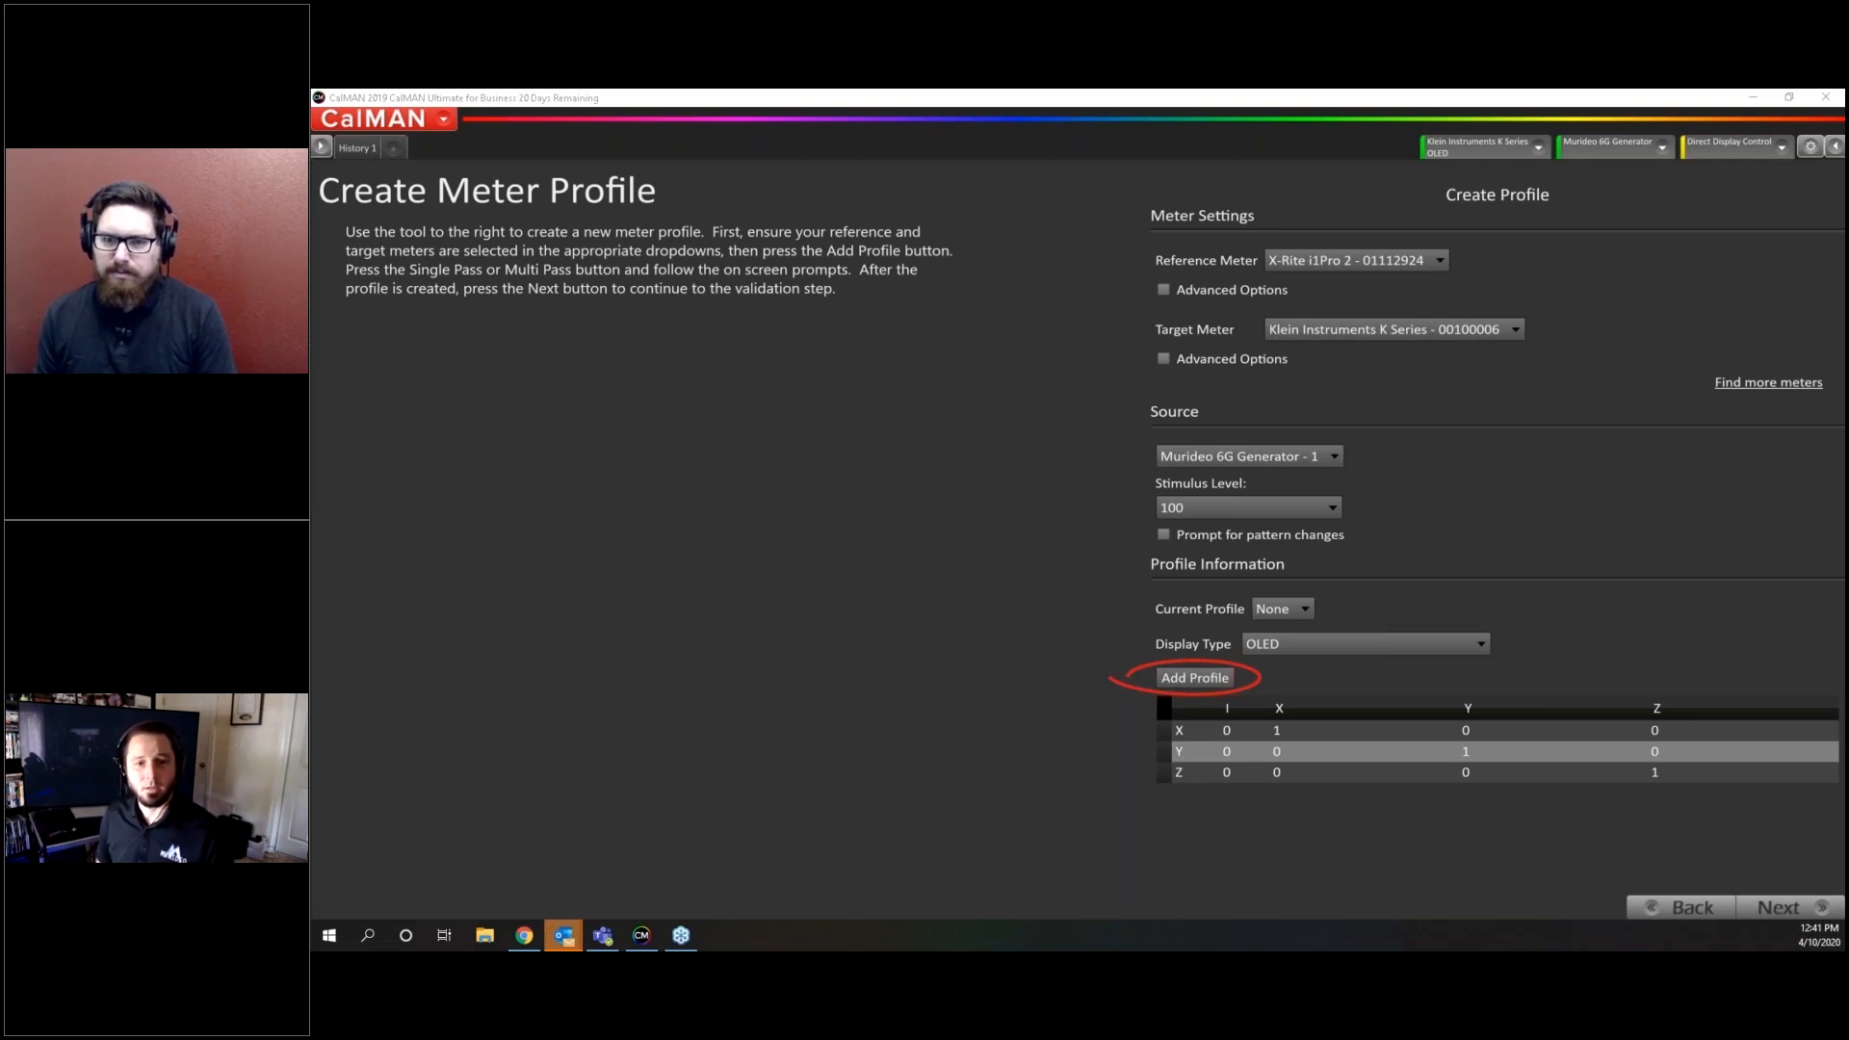
Open the source settings of the Murideo 6G Generator
left_click(1613, 166)
left_click(1615, 168)
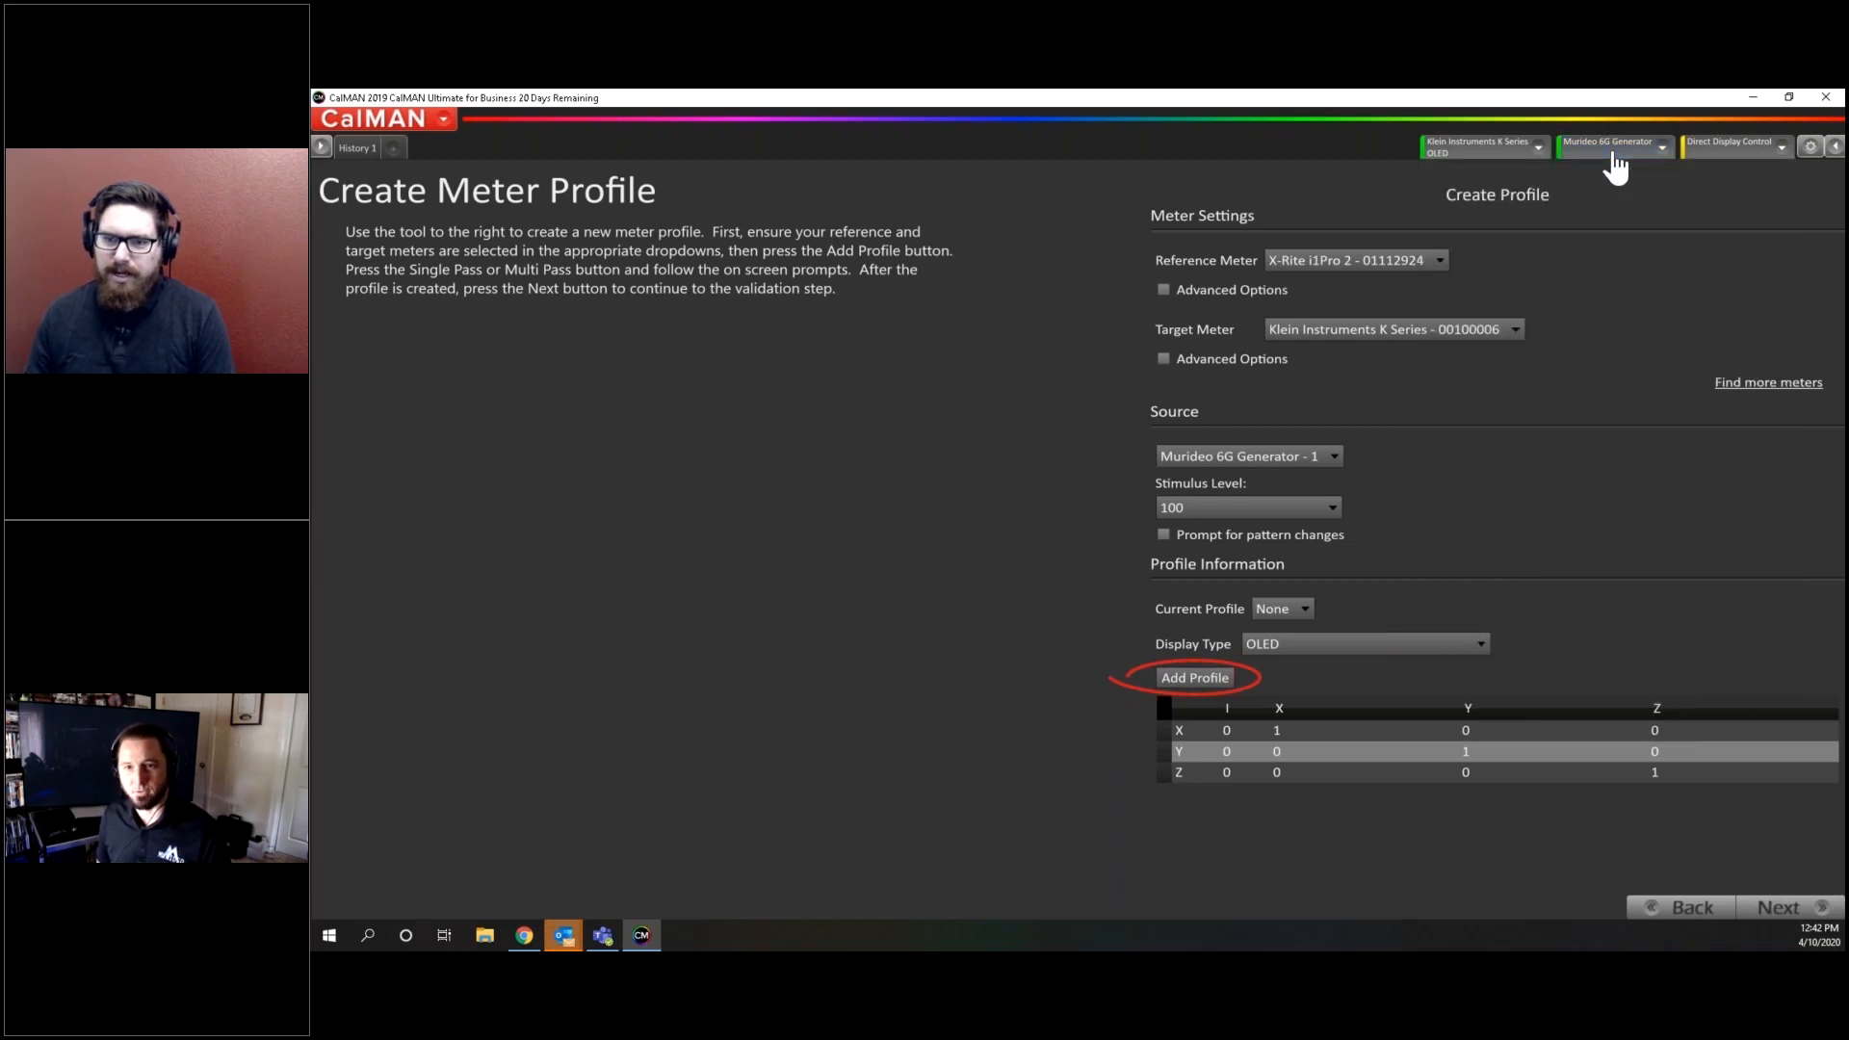
left_click(1614, 166)
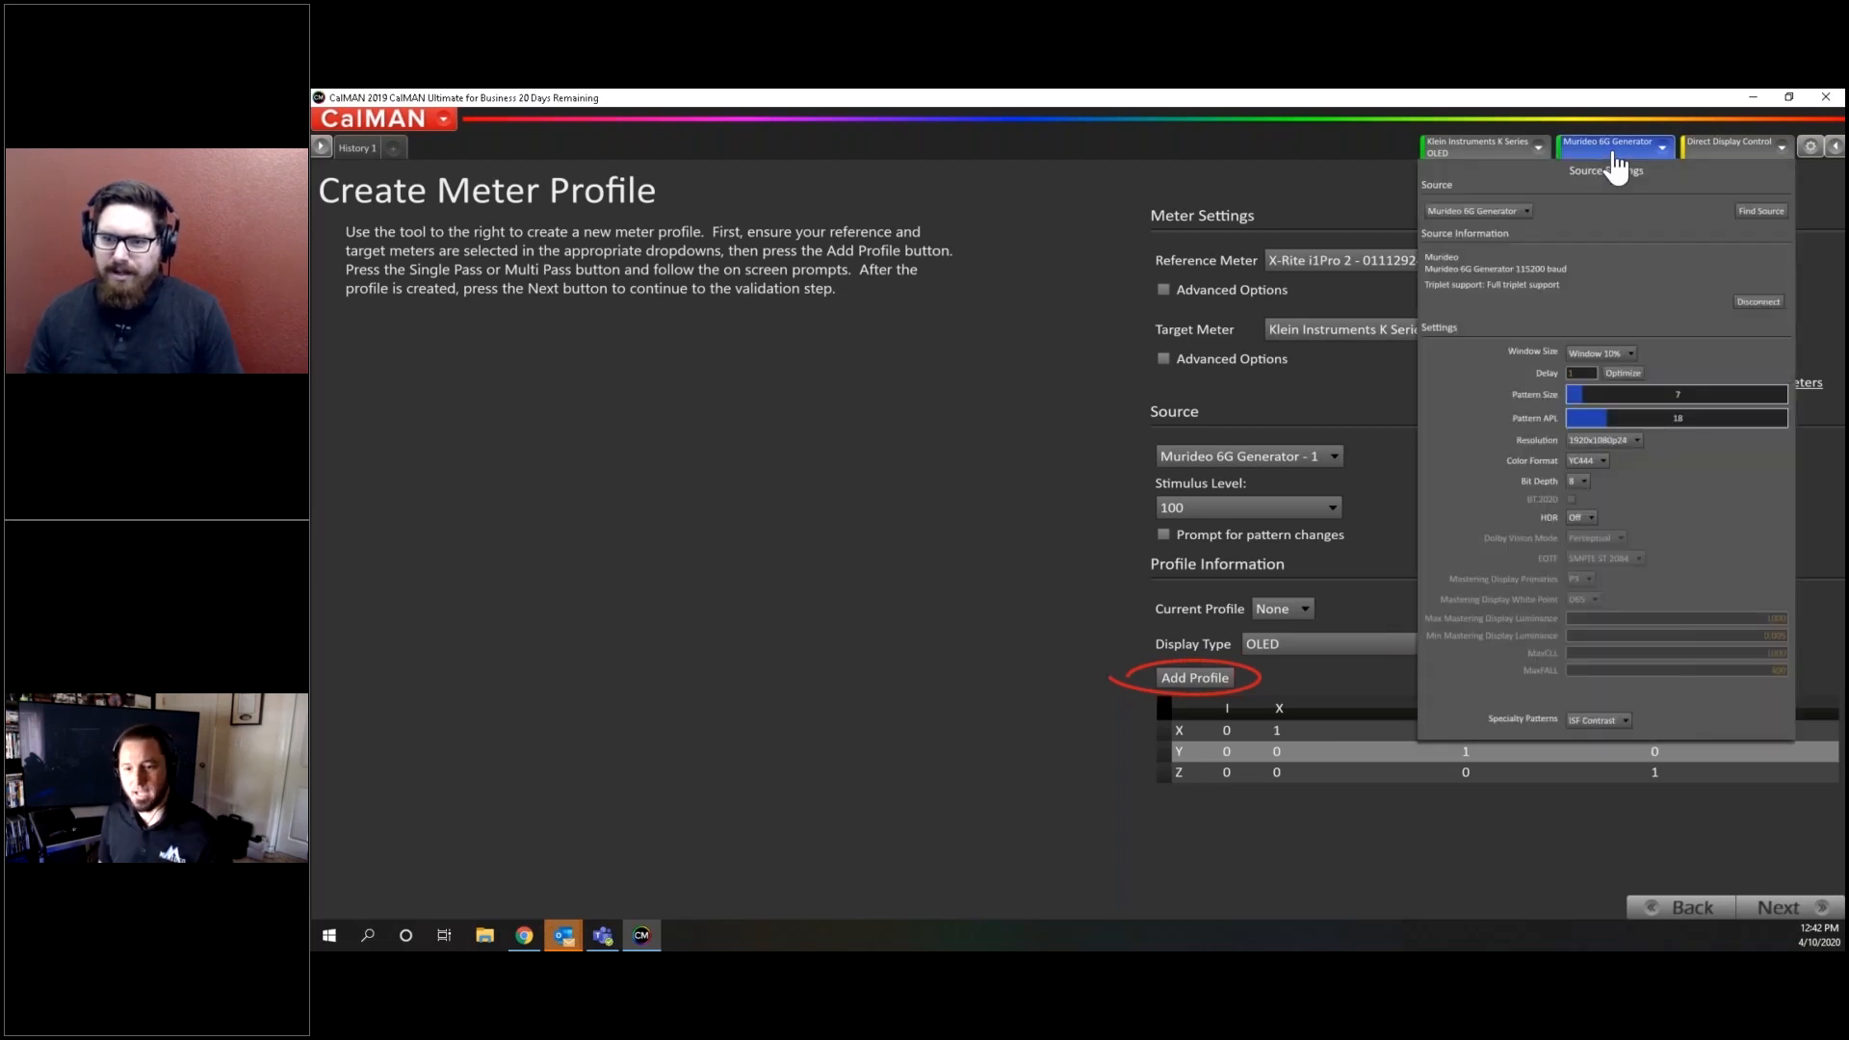